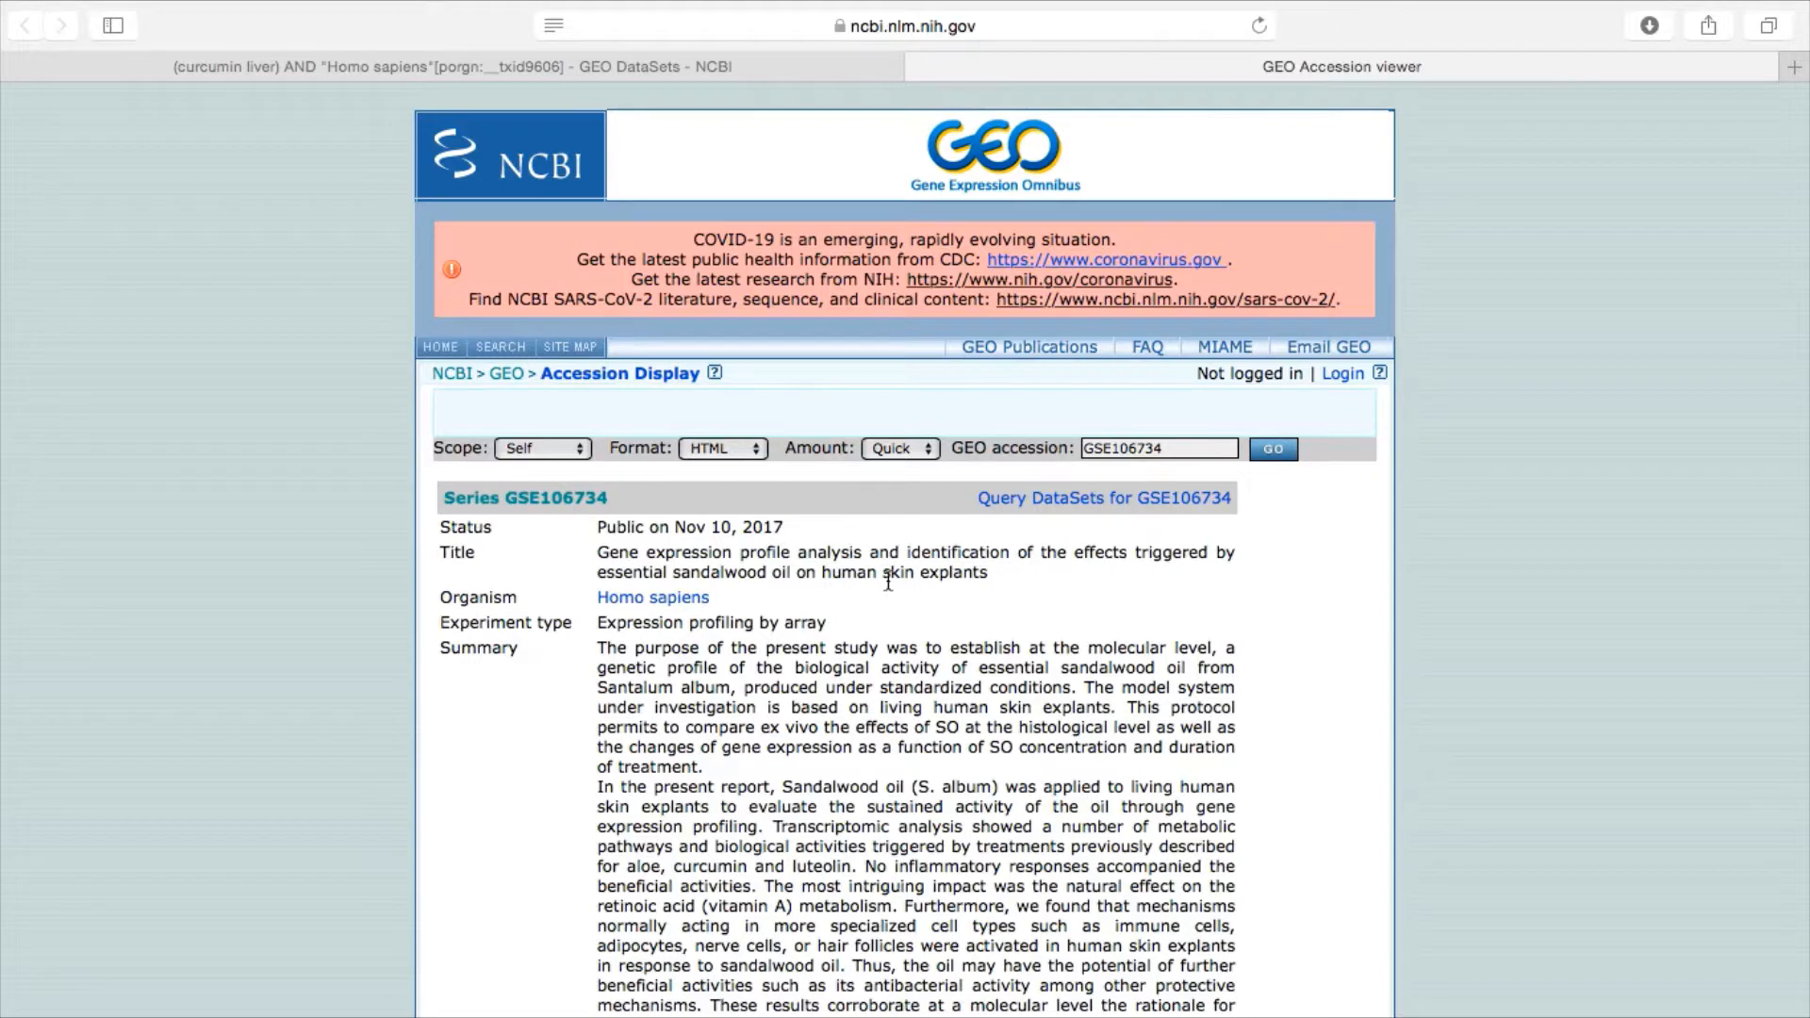
Step: Read the GSE106734 series record, covering its title, organism, experiment type, summary, overall design and citation
scroll(888, 581, "down", 2)
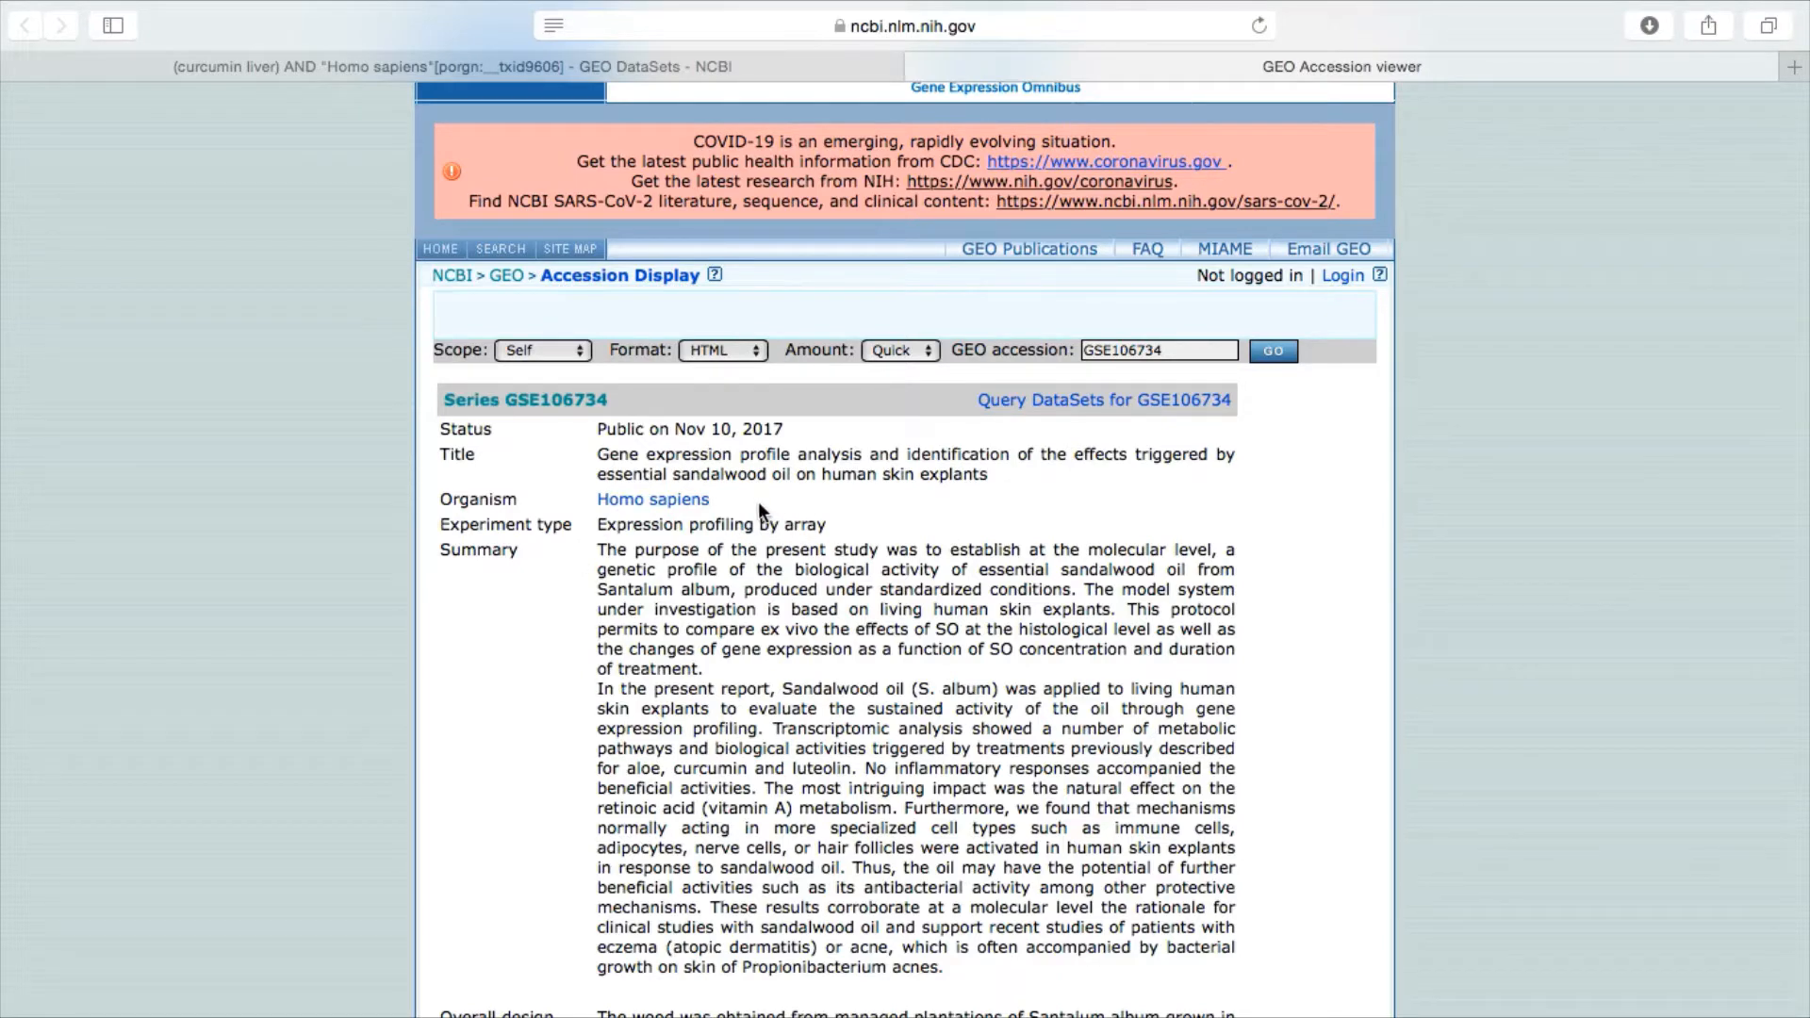
scroll(759, 675, "down", 3)
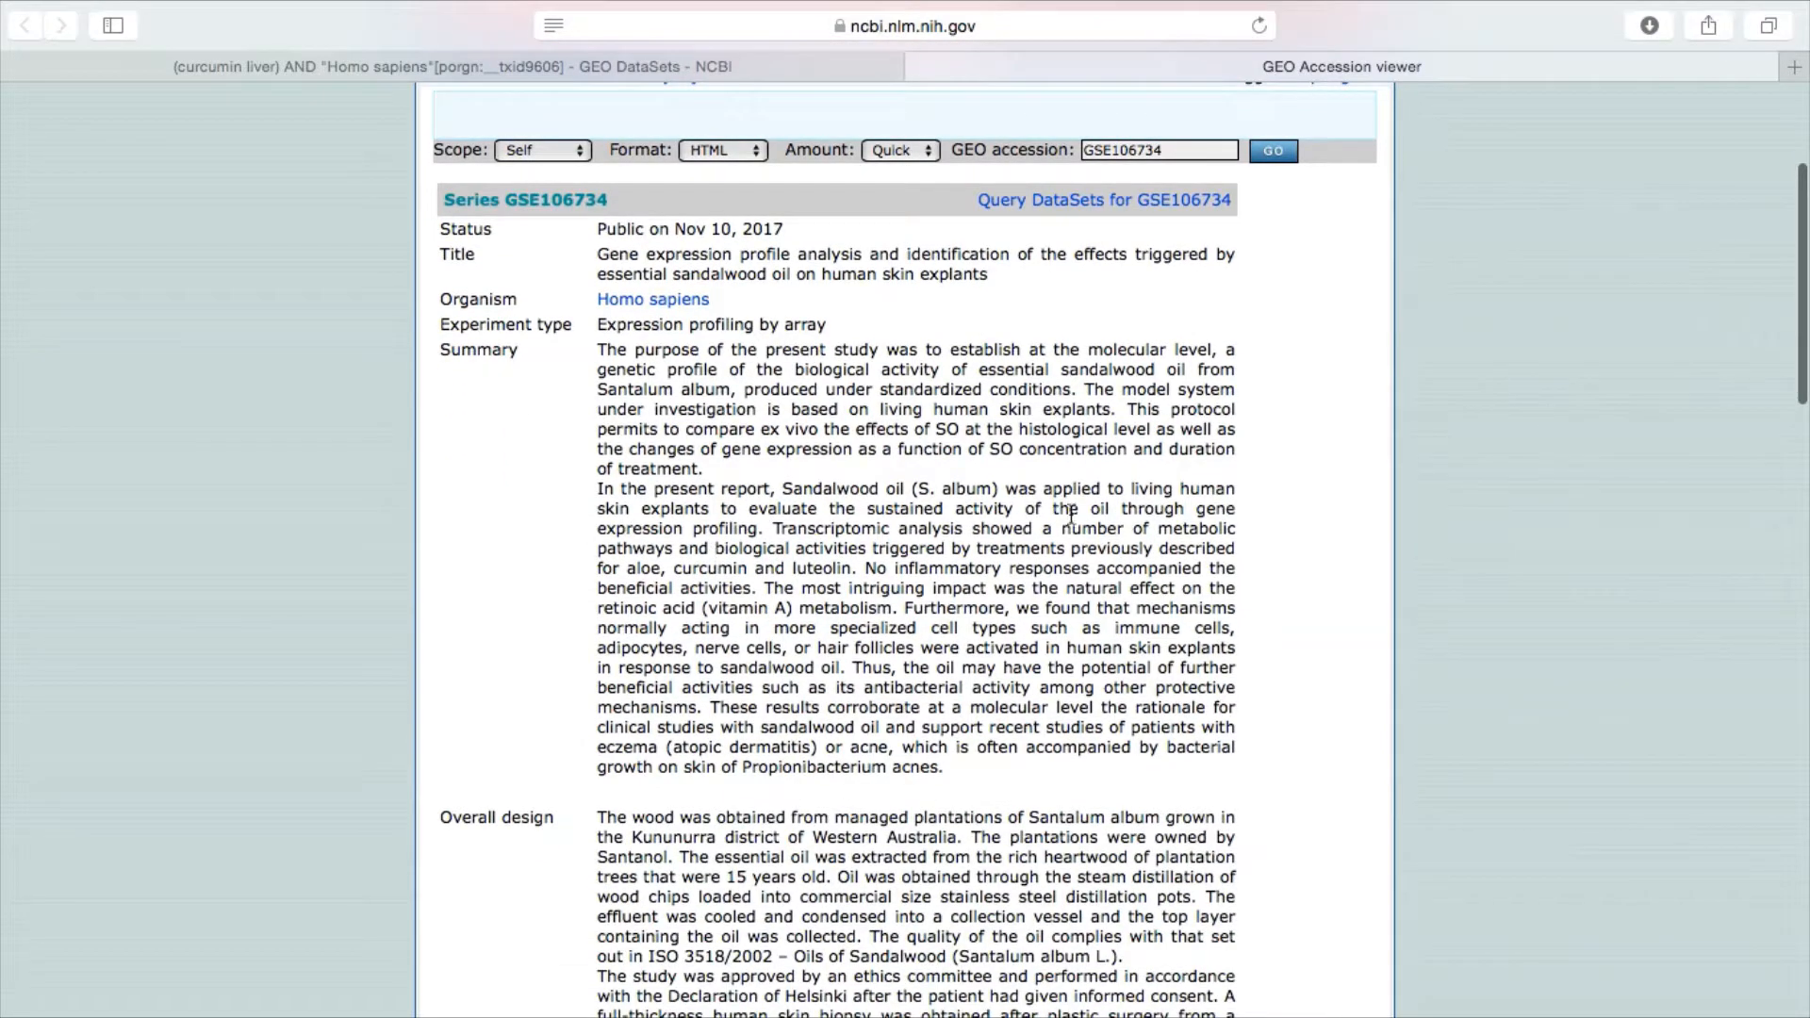
scroll(904, 358, "down", 9)
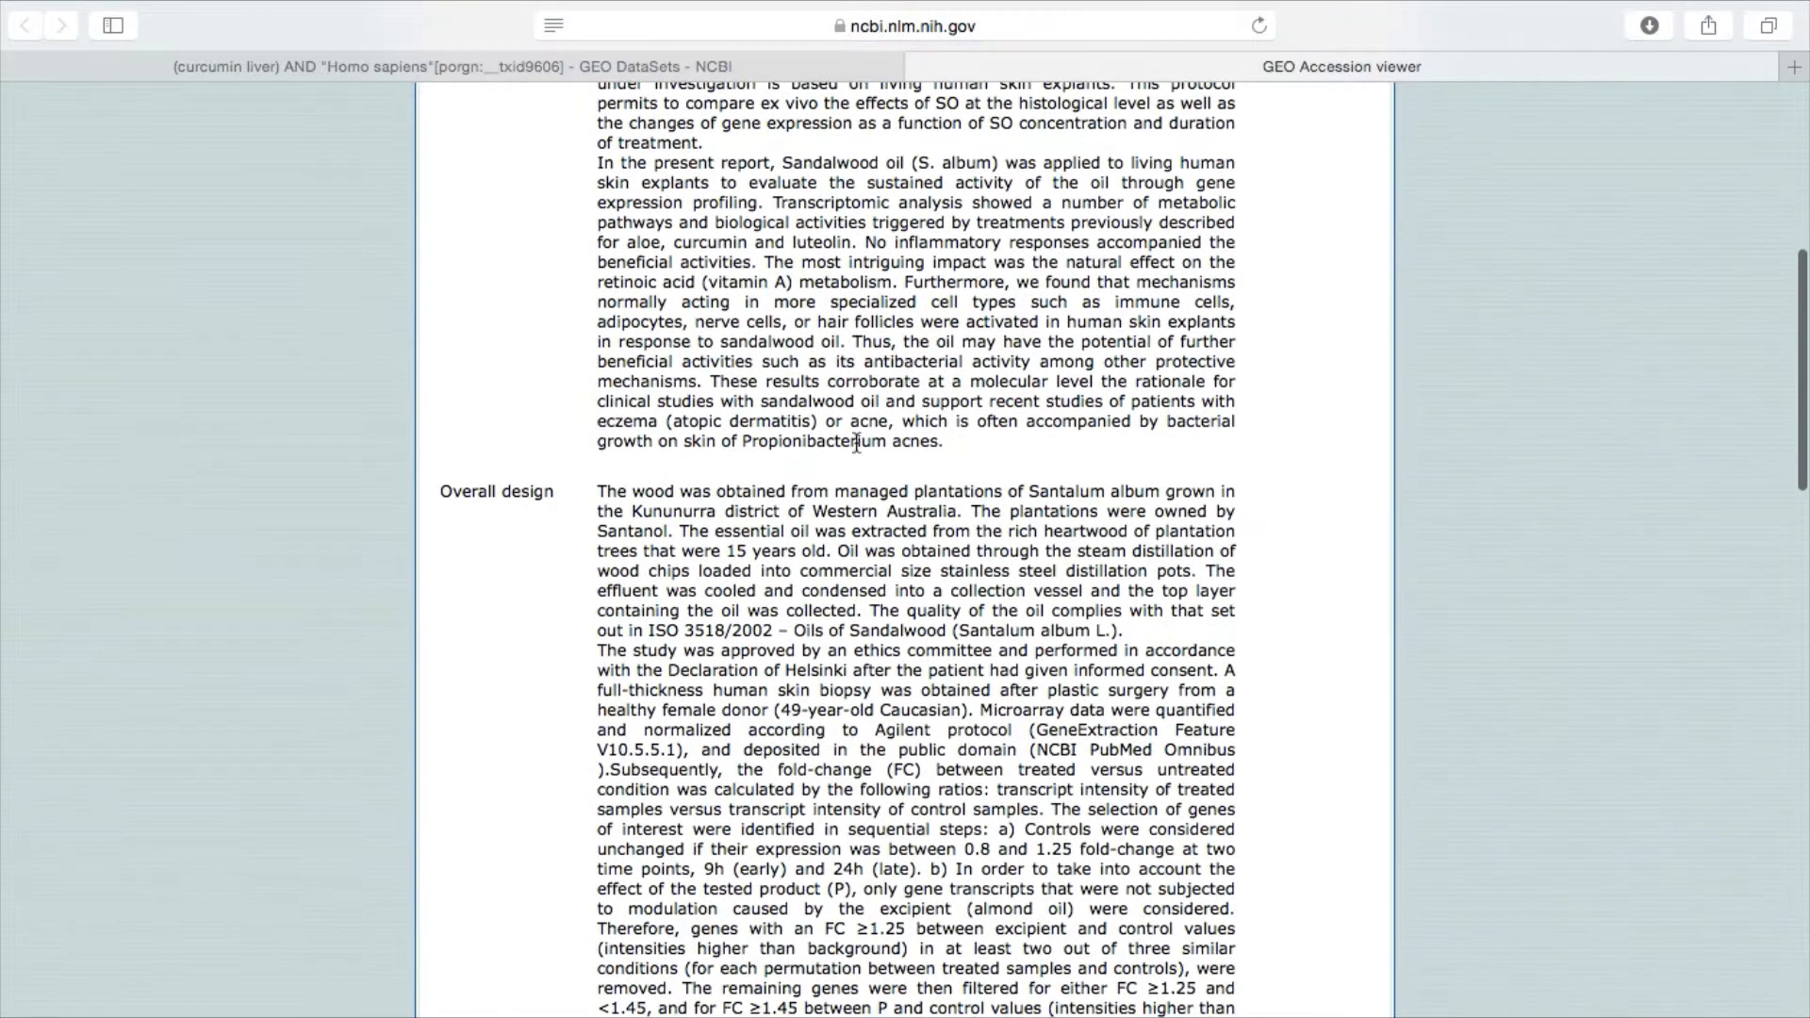
scroll(879, 575, "down", 1)
scroll(878, 574, "down", 4)
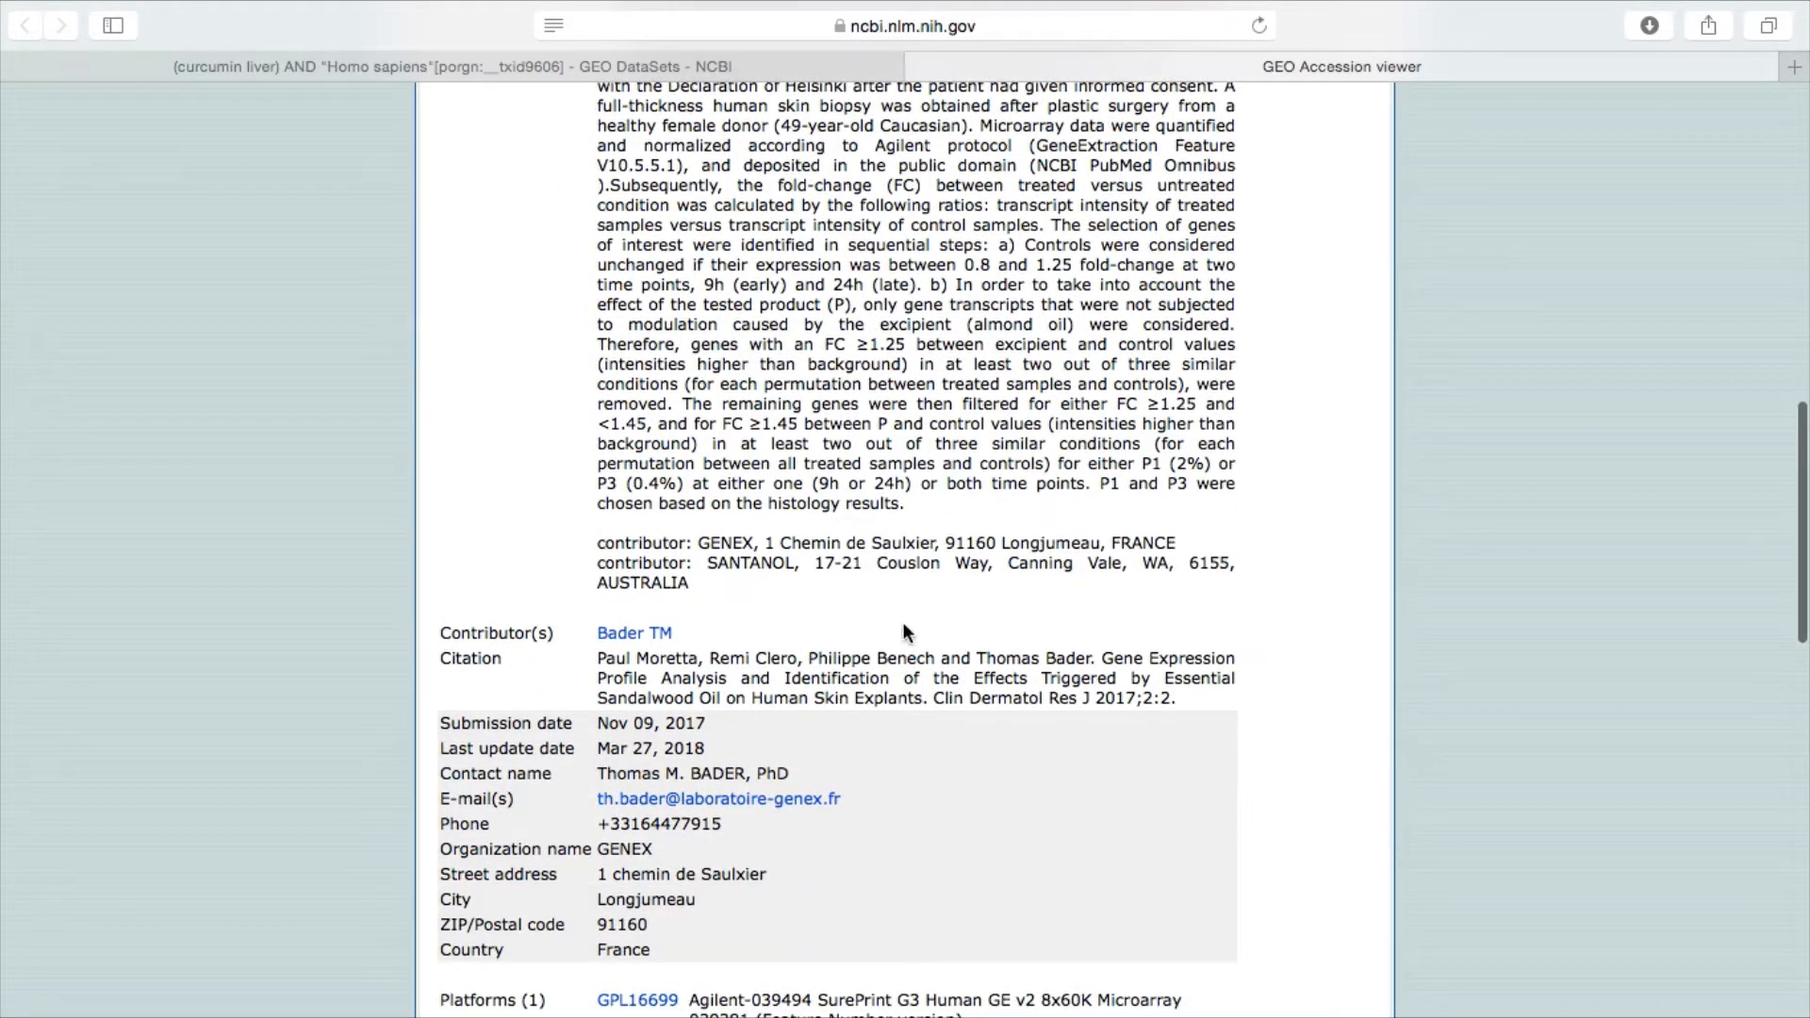
scroll(916, 766, "down", 2)
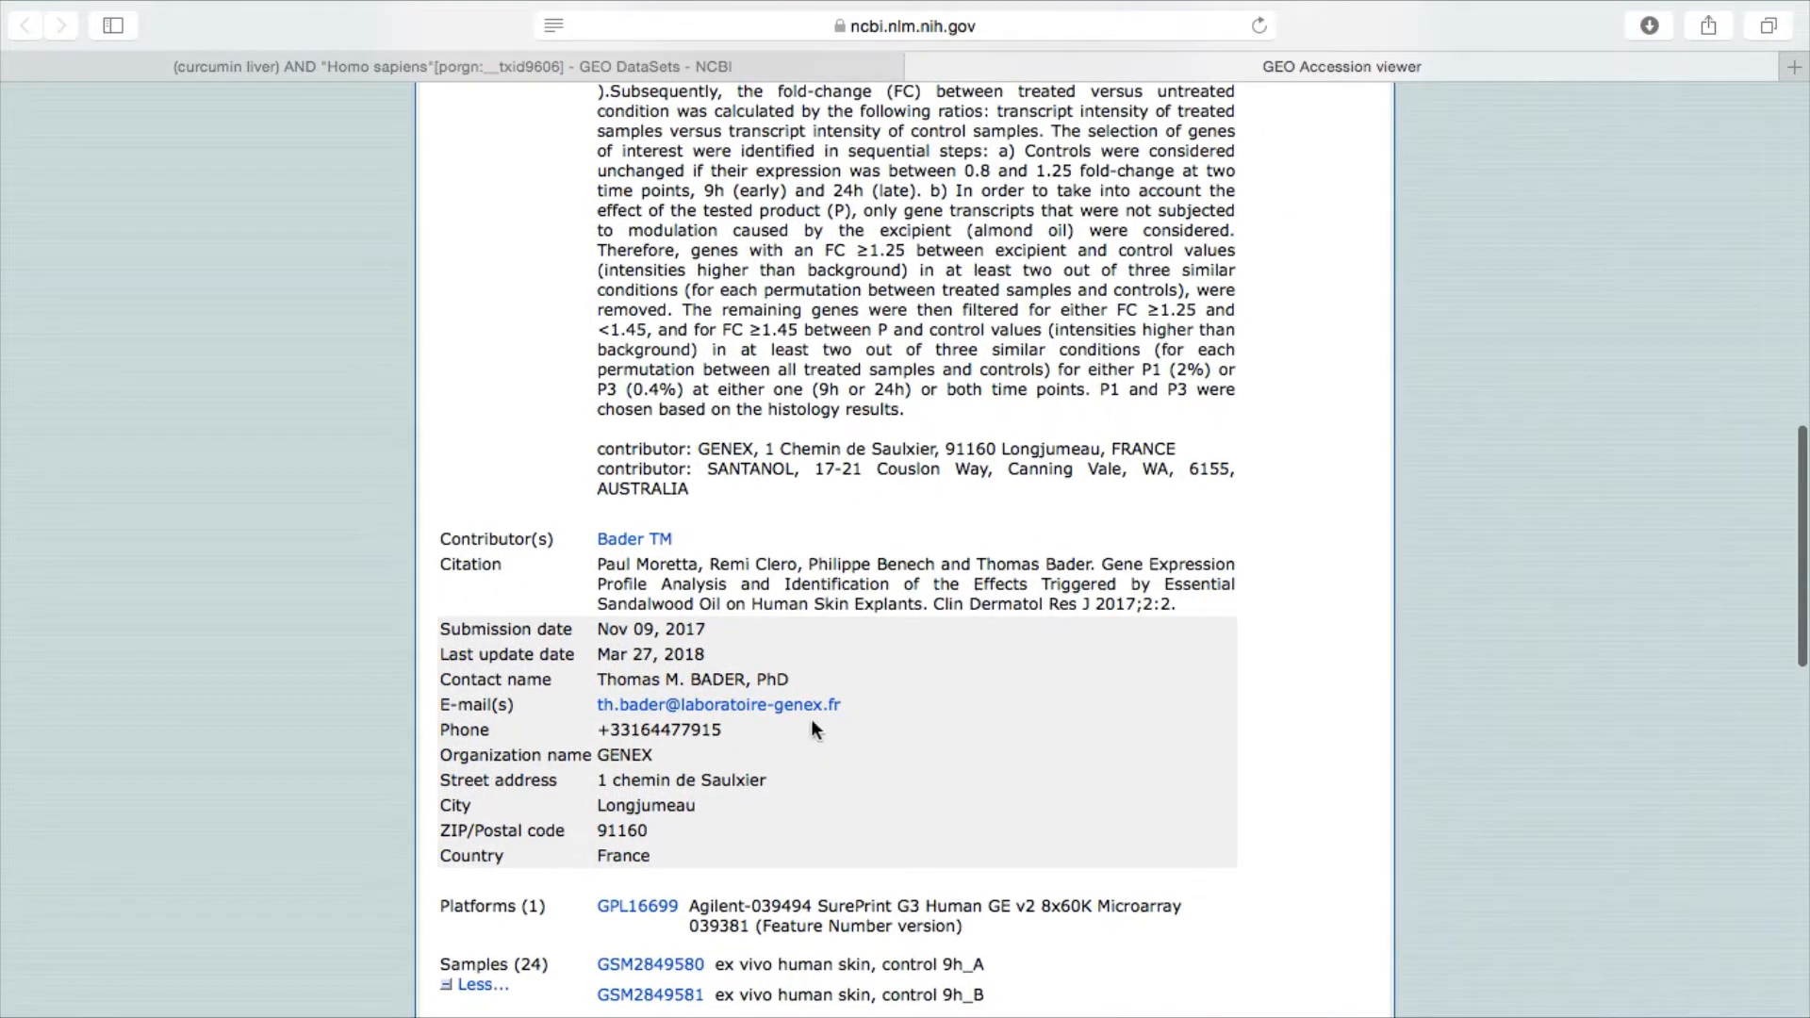
scroll(923, 533, "down", 4)
scroll(924, 533, "up", 5)
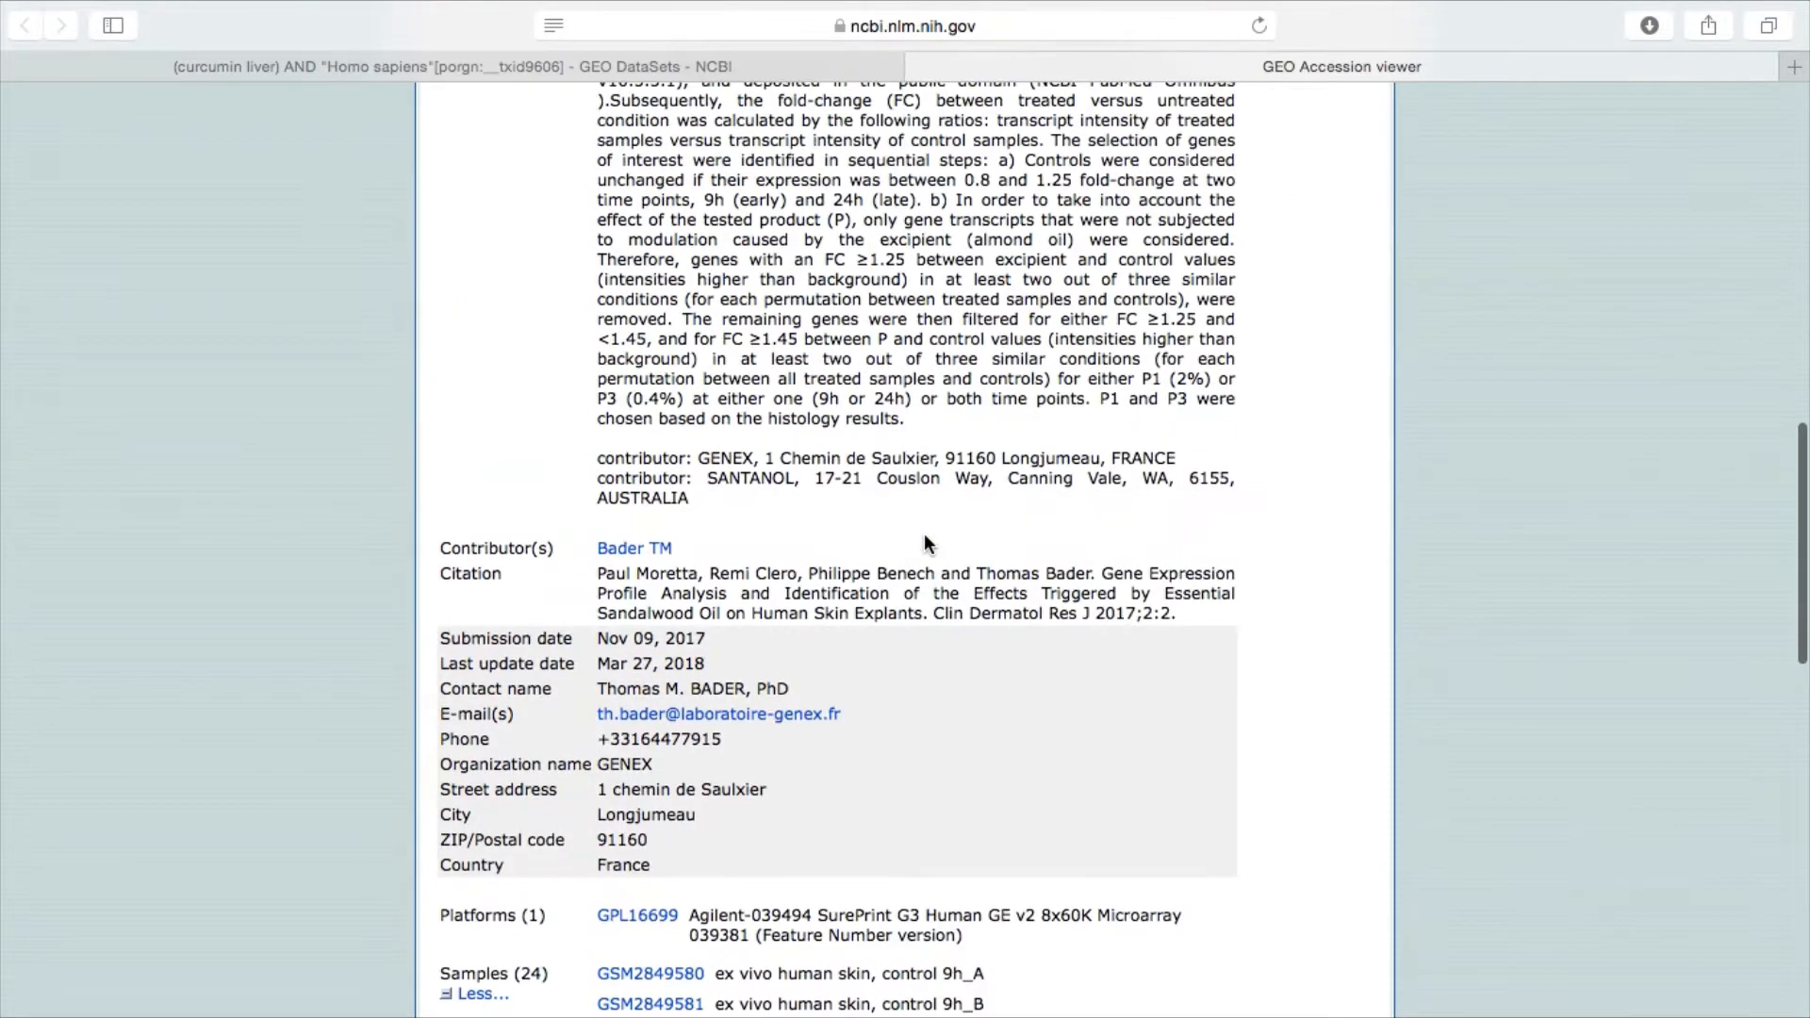
scroll(925, 537, "up", 15)
scroll(925, 537, "down", 1)
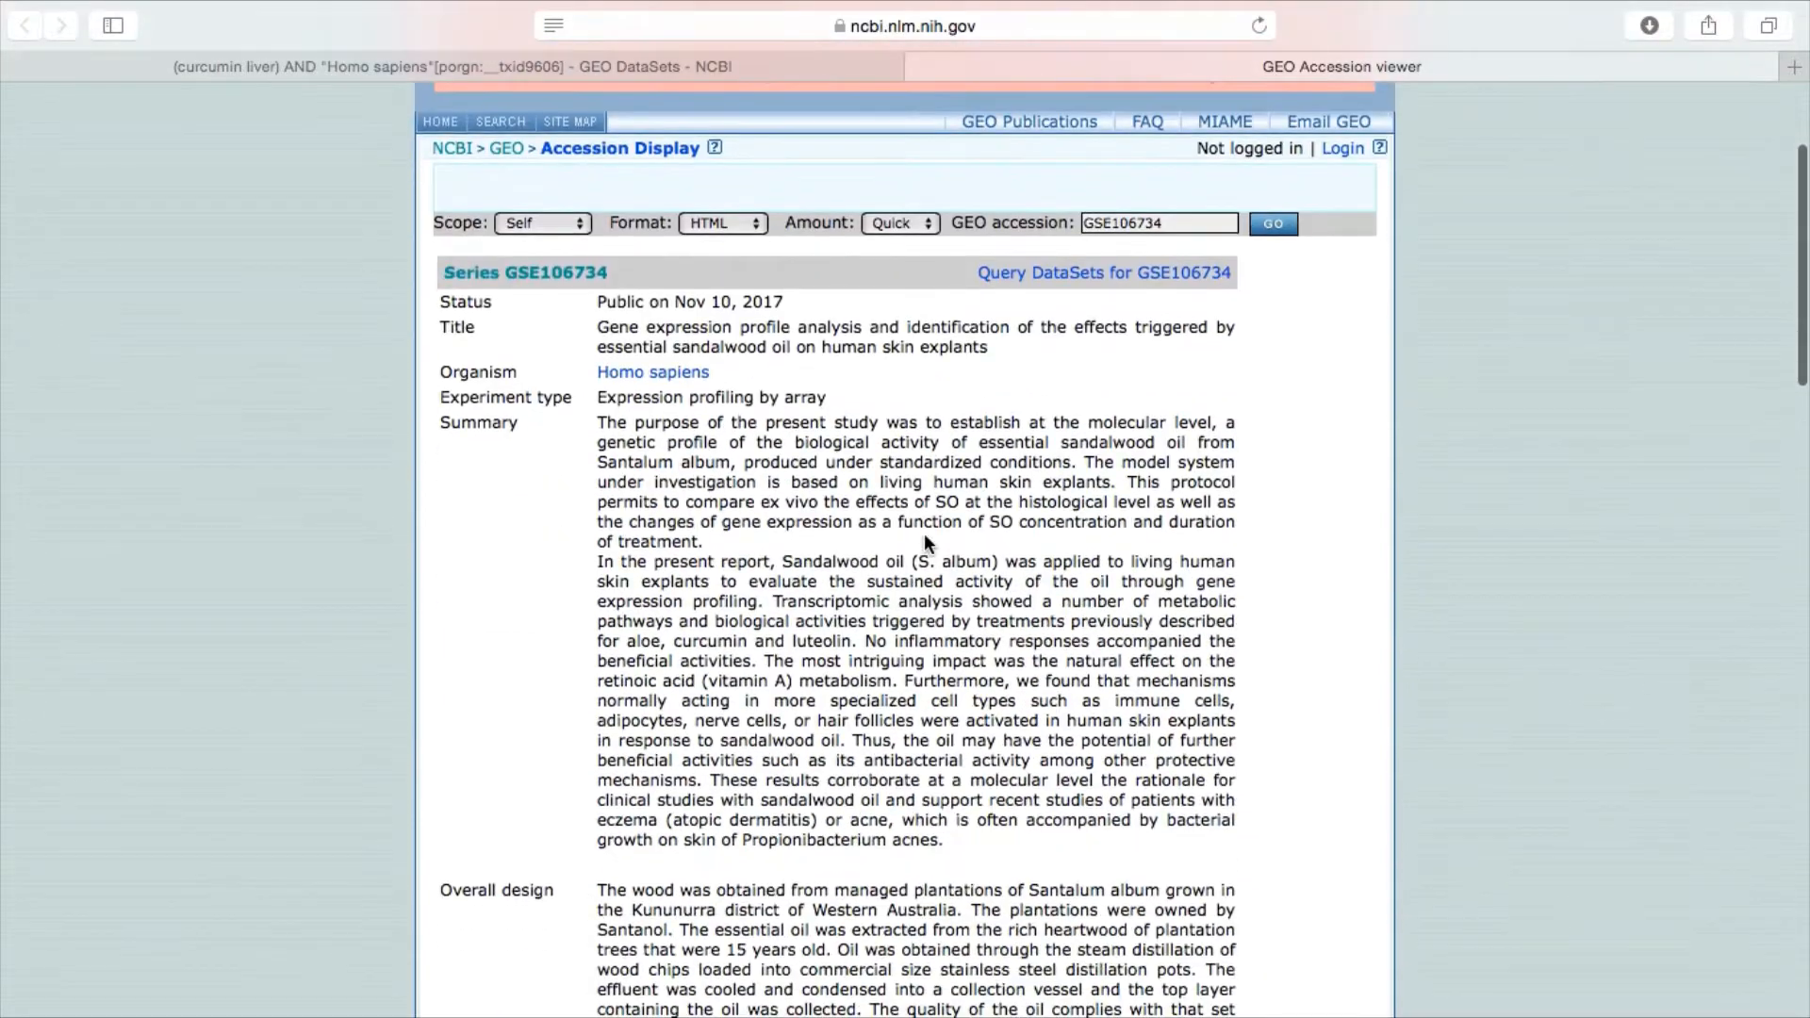
Step: Review the GSE106734 platform and sample list against the study title and overall design
scroll(924, 543, "down", 15)
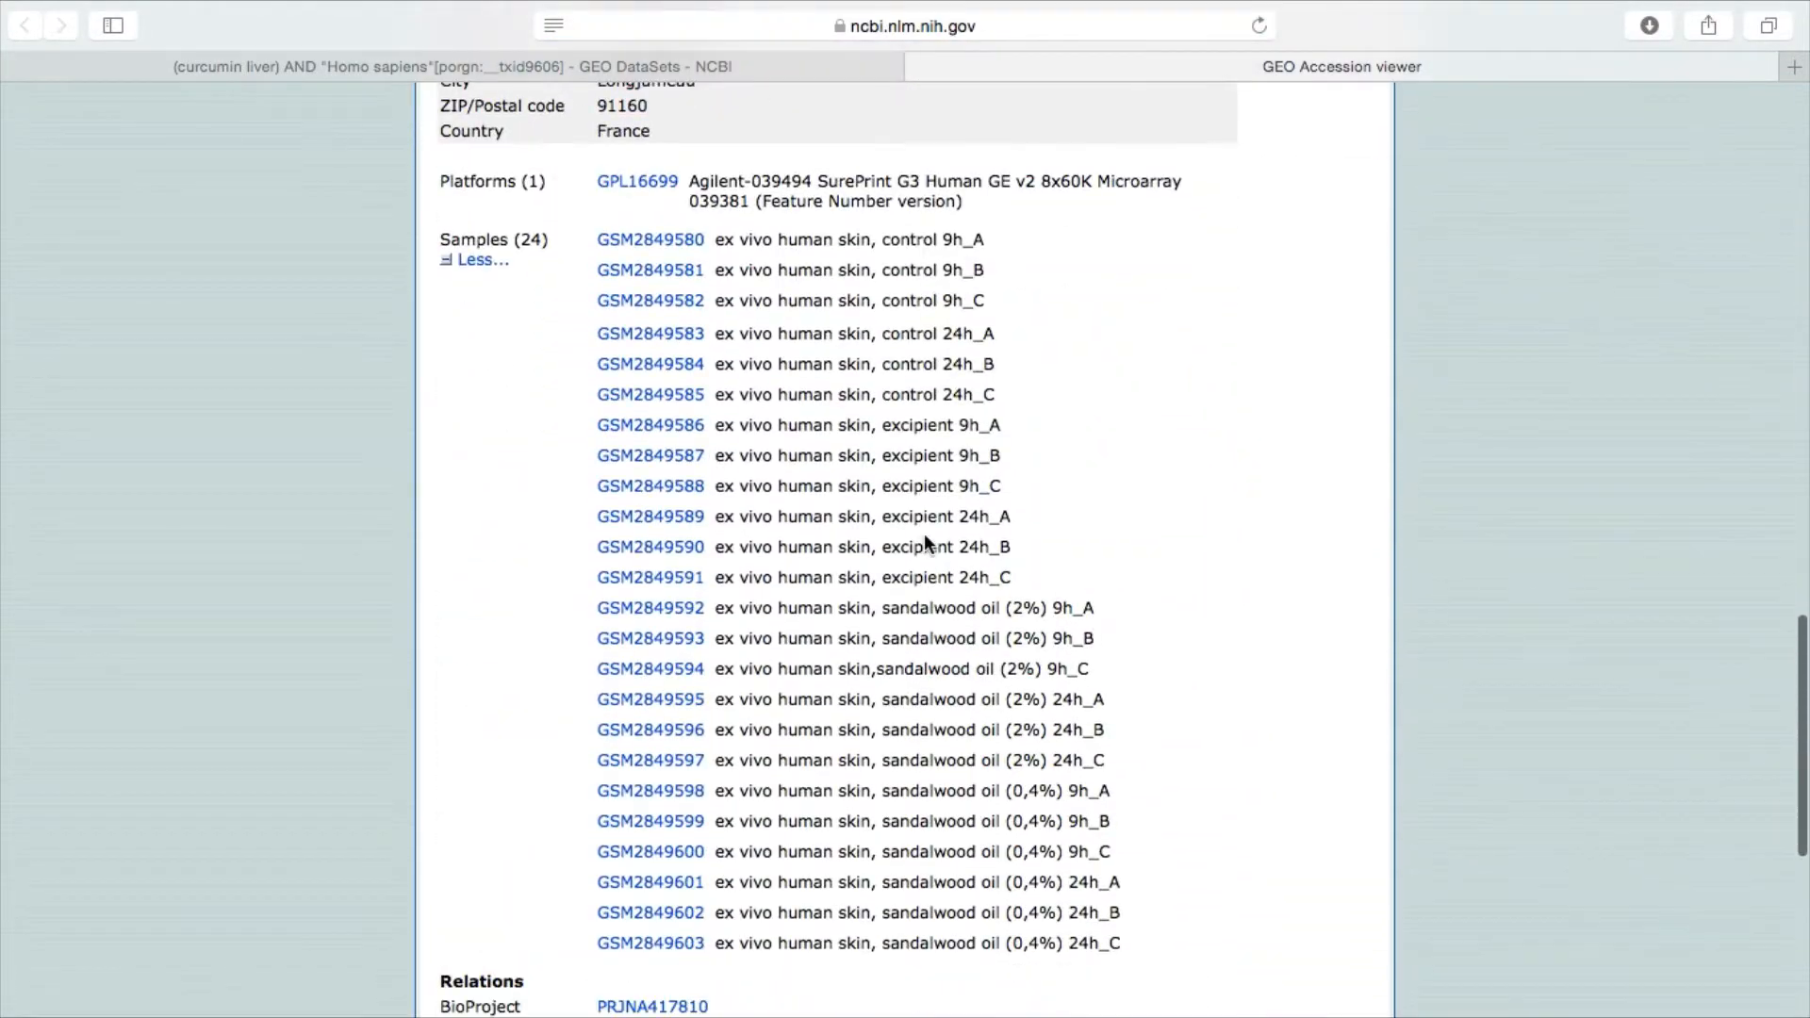
scroll(923, 534, "up", 3)
scroll(897, 241, "up", 10)
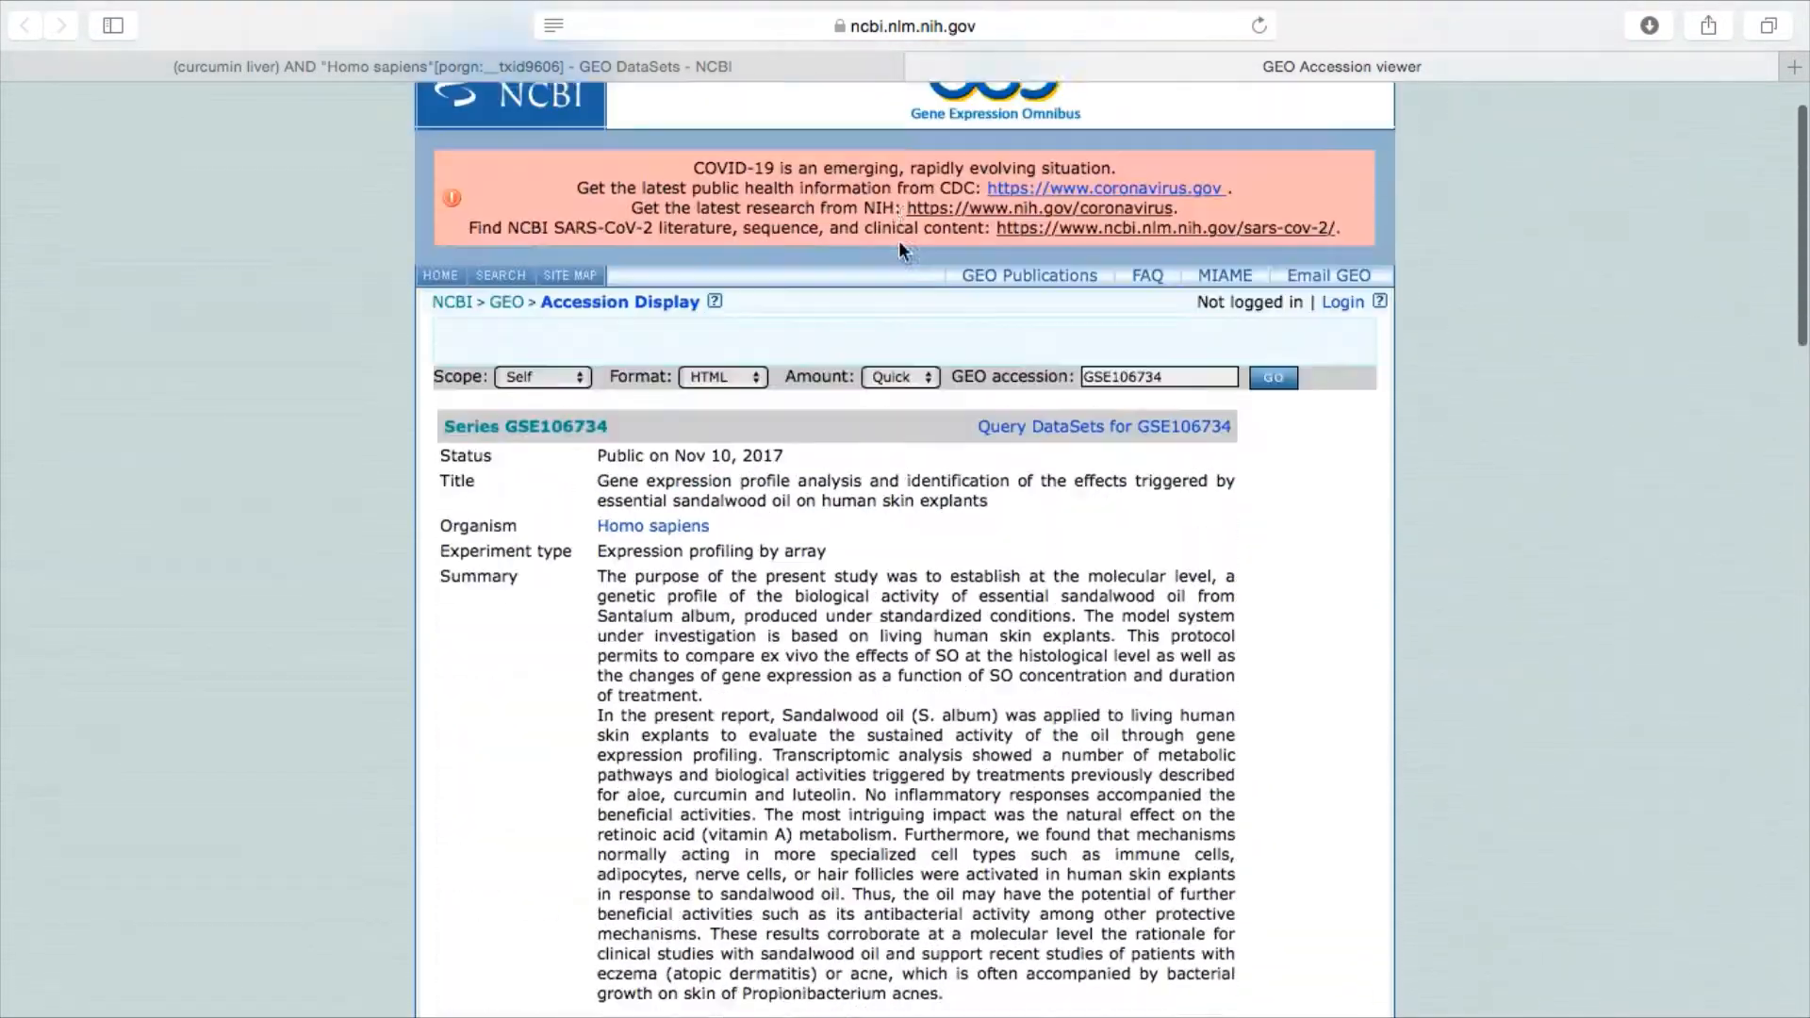
scroll(899, 243, "up", 1)
scroll(871, 600, "down", 15)
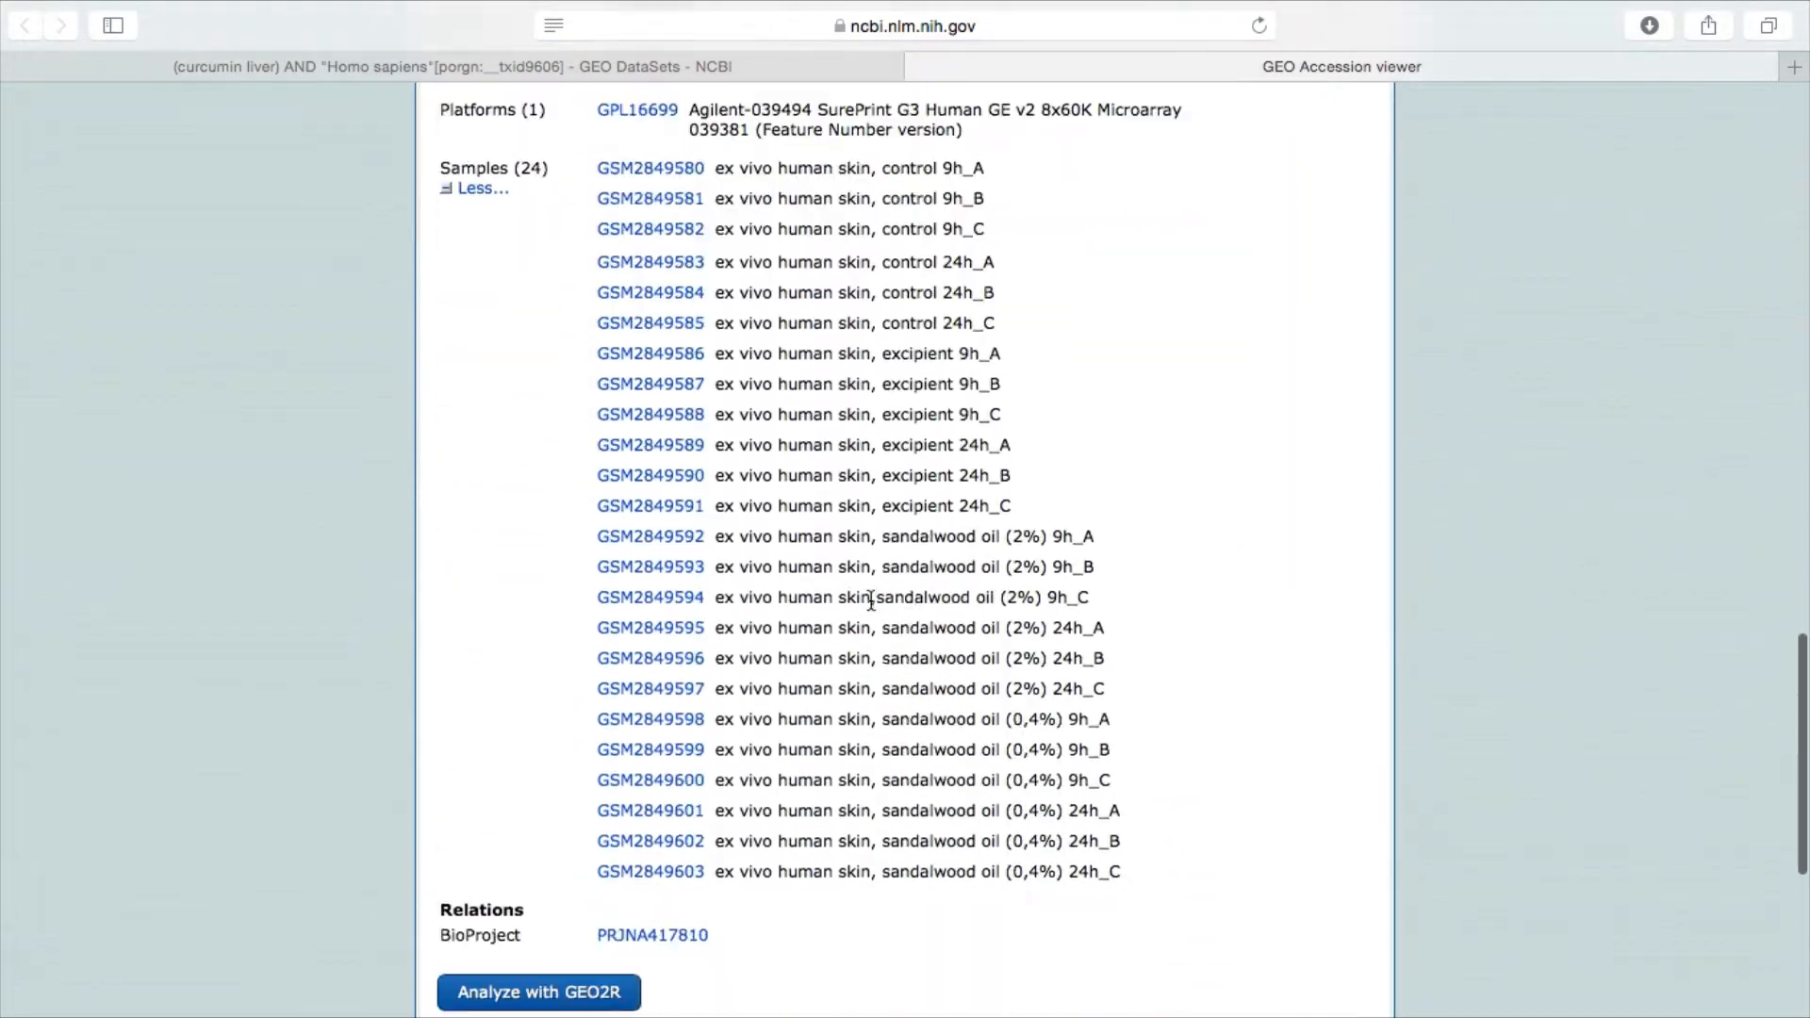
scroll(871, 600, "down", 1)
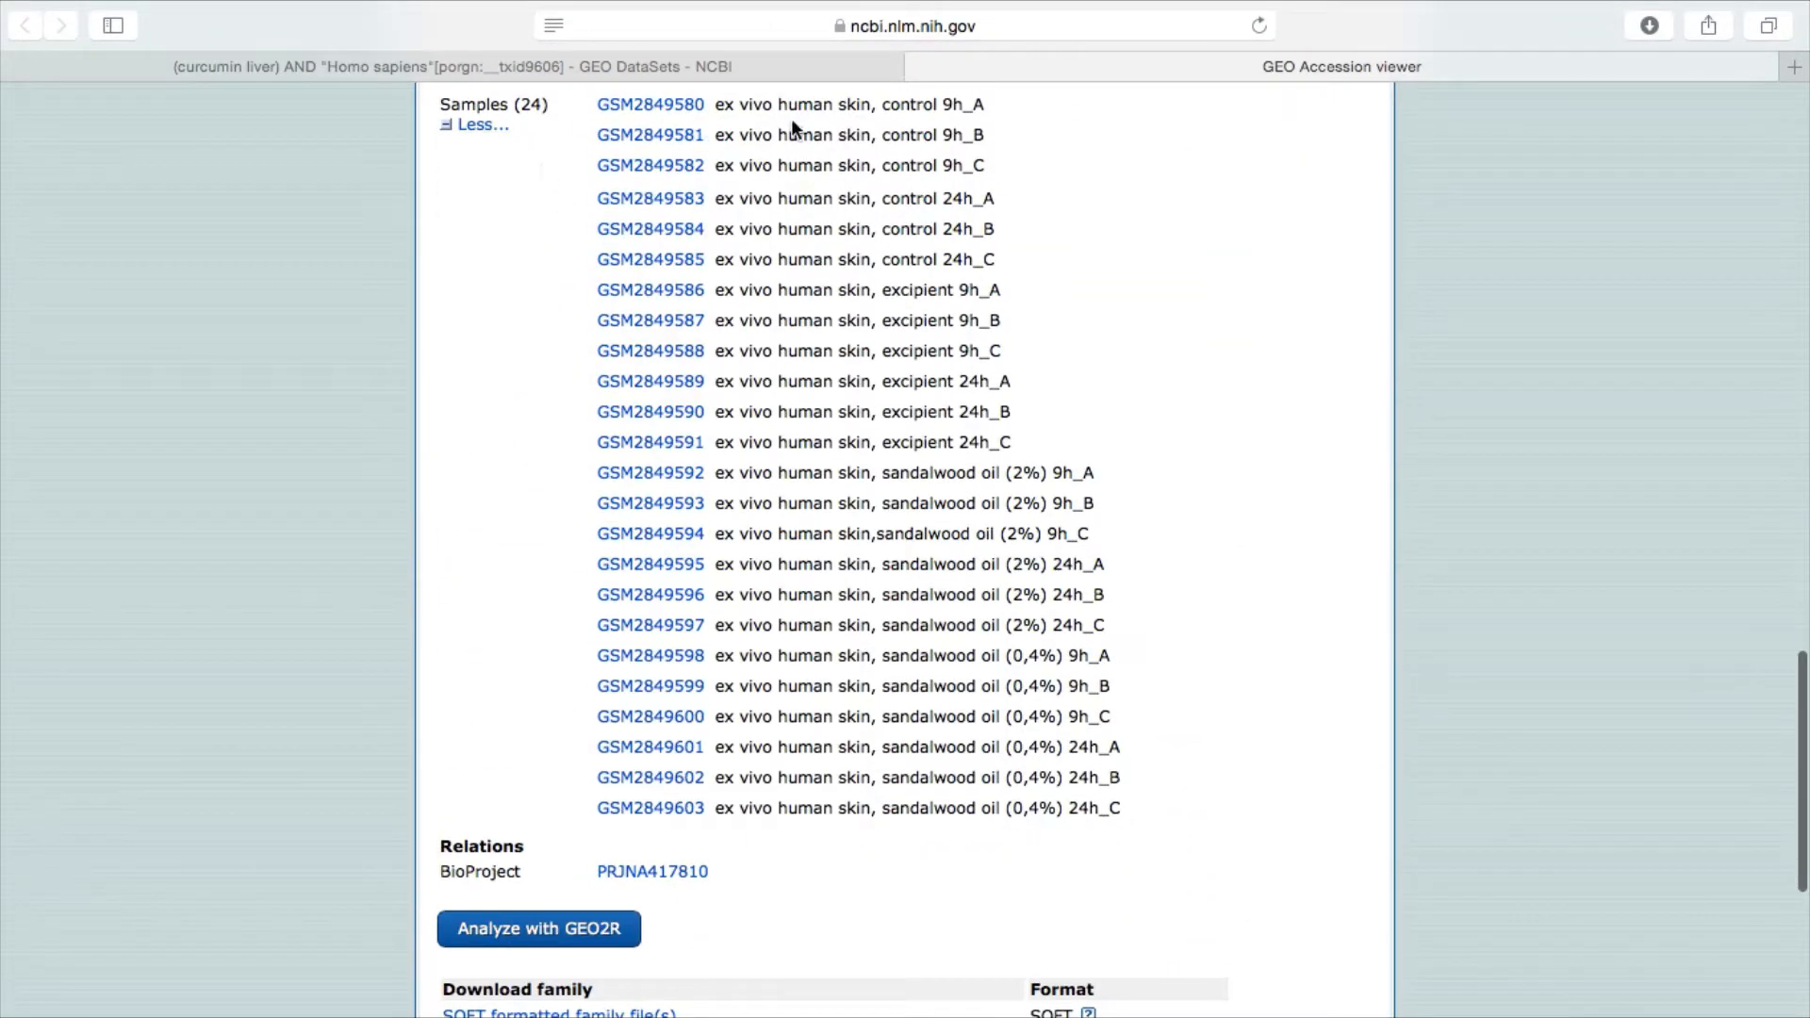
scroll(835, 671, "up", 15)
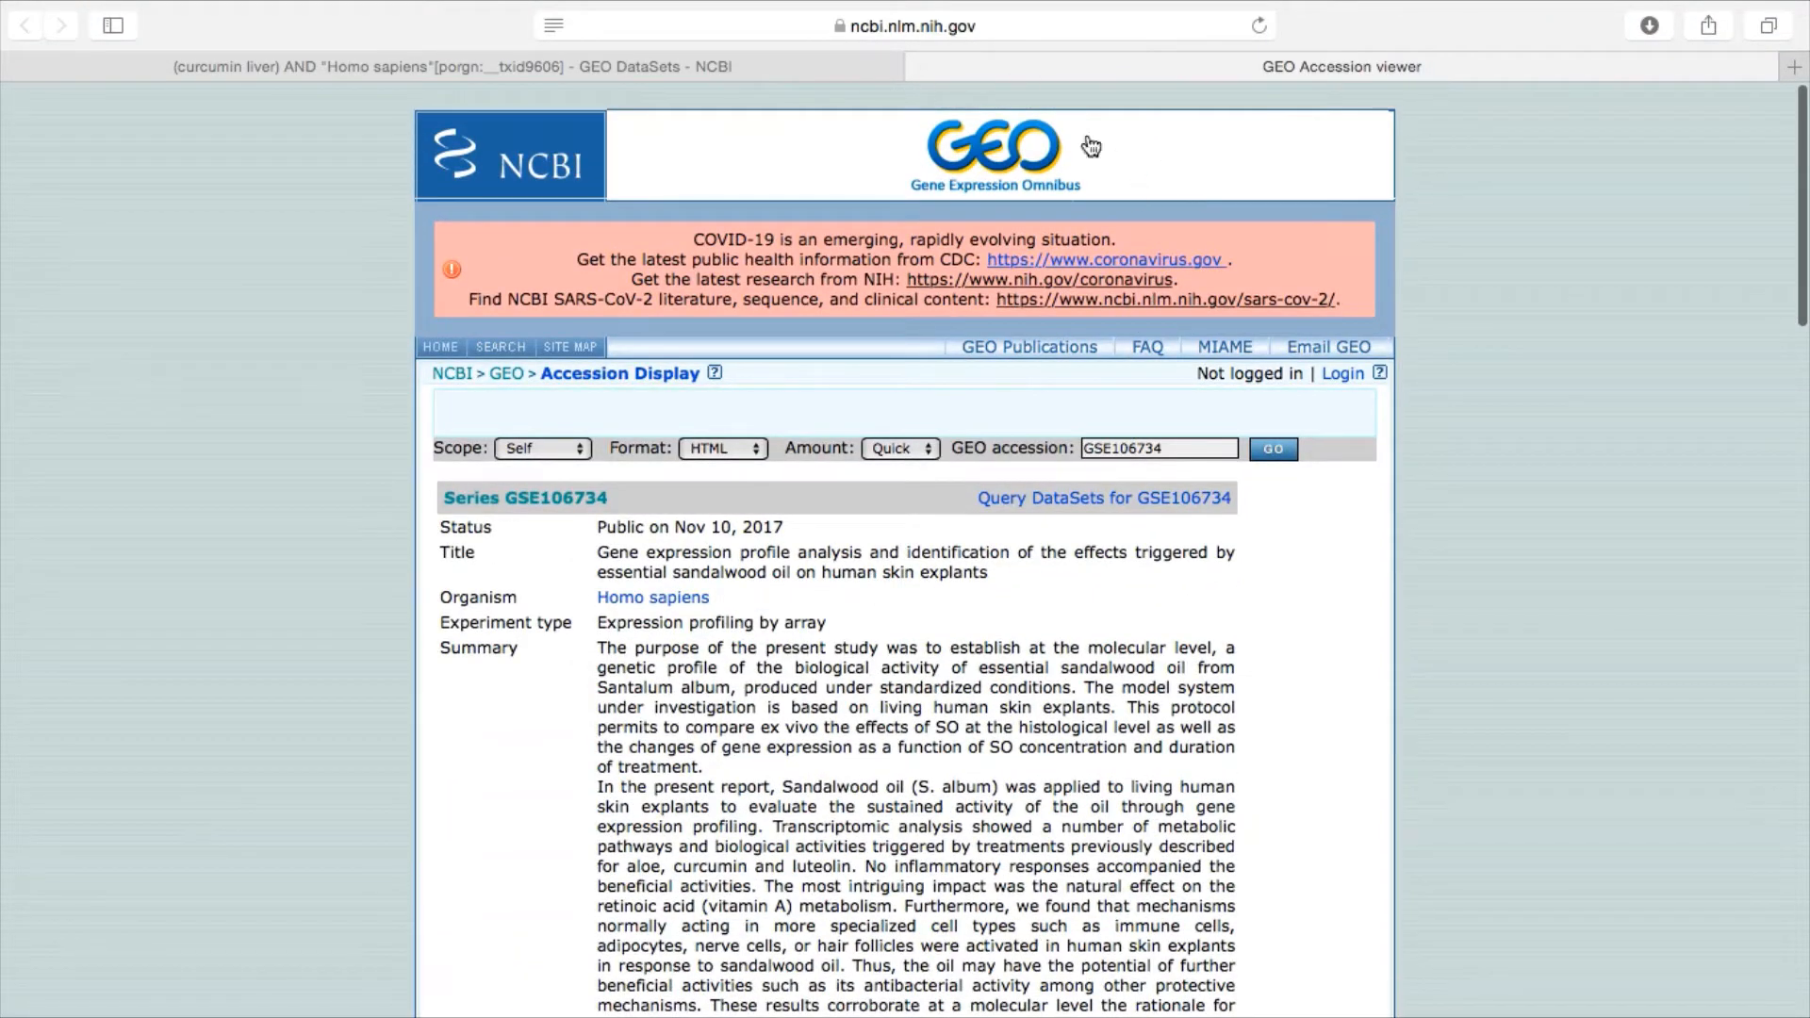
scroll(966, 820, "down", 8)
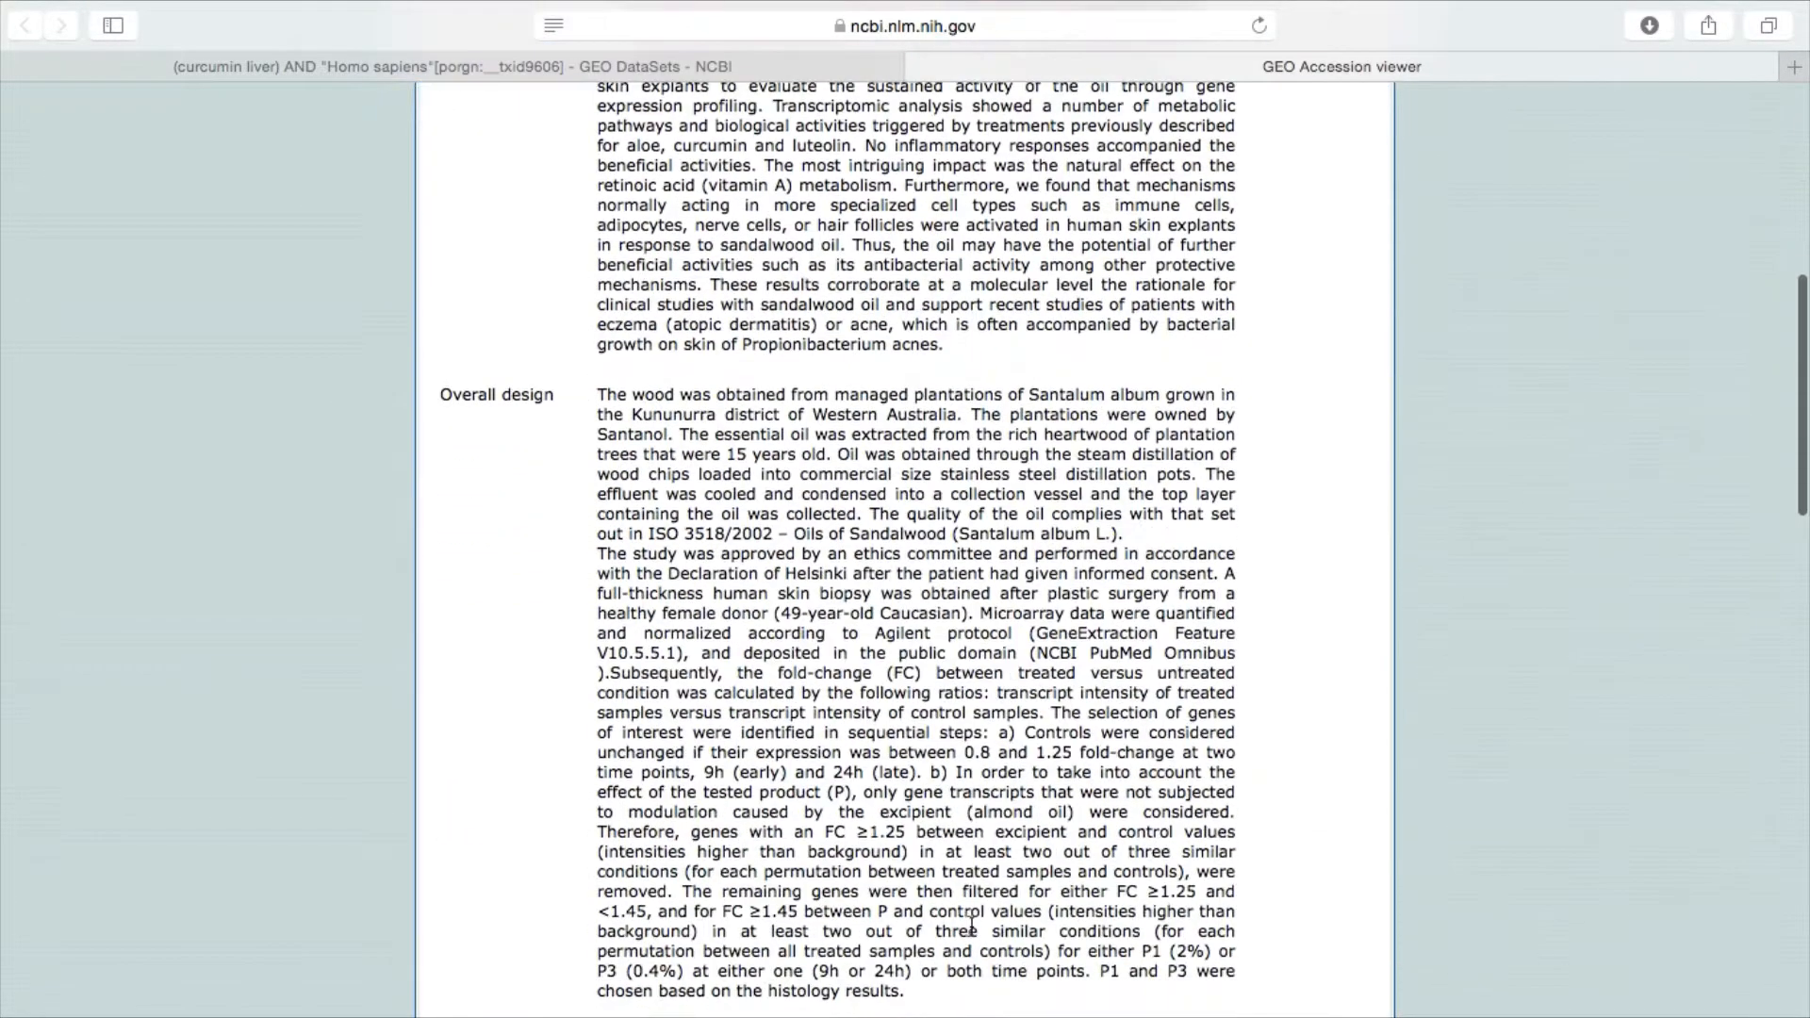
scroll(972, 922, "down", 13)
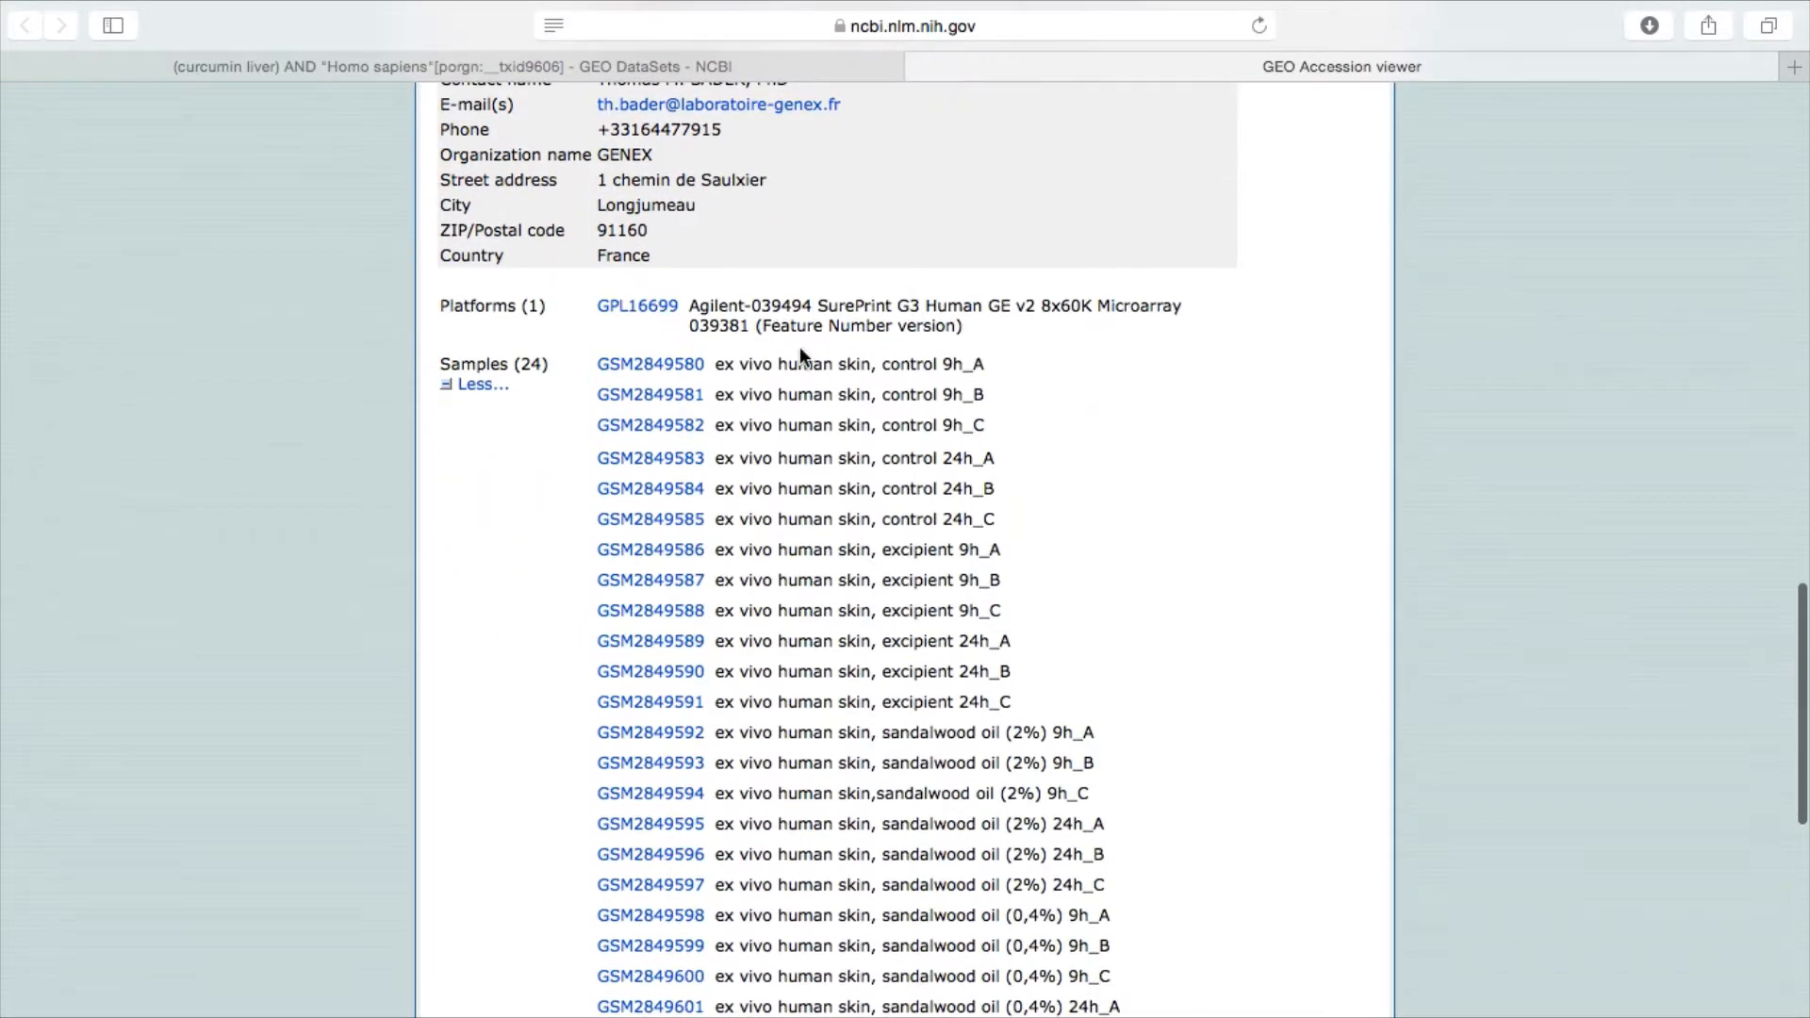
scroll(799, 354, "down", 3)
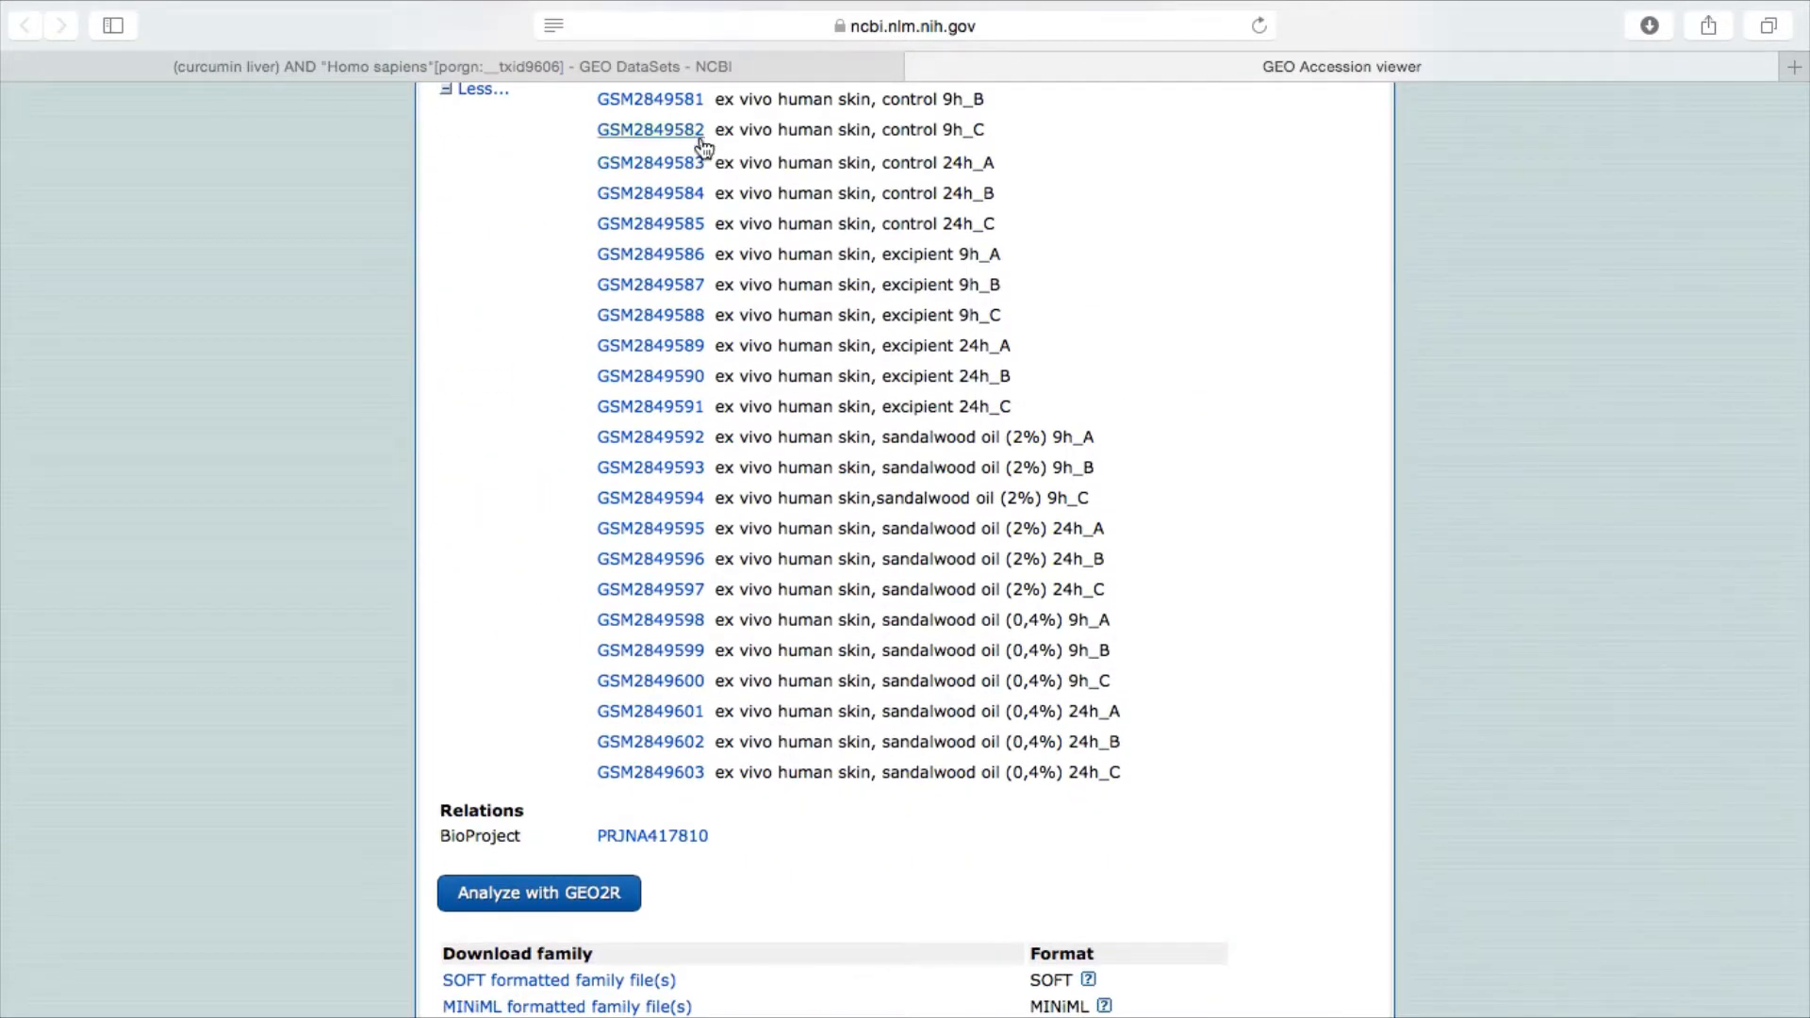
Step: Examine the overall design and compare the control, excipient and sandalwood oil samples at the 9h and 24h time points
scroll(815, 271, "up", 15)
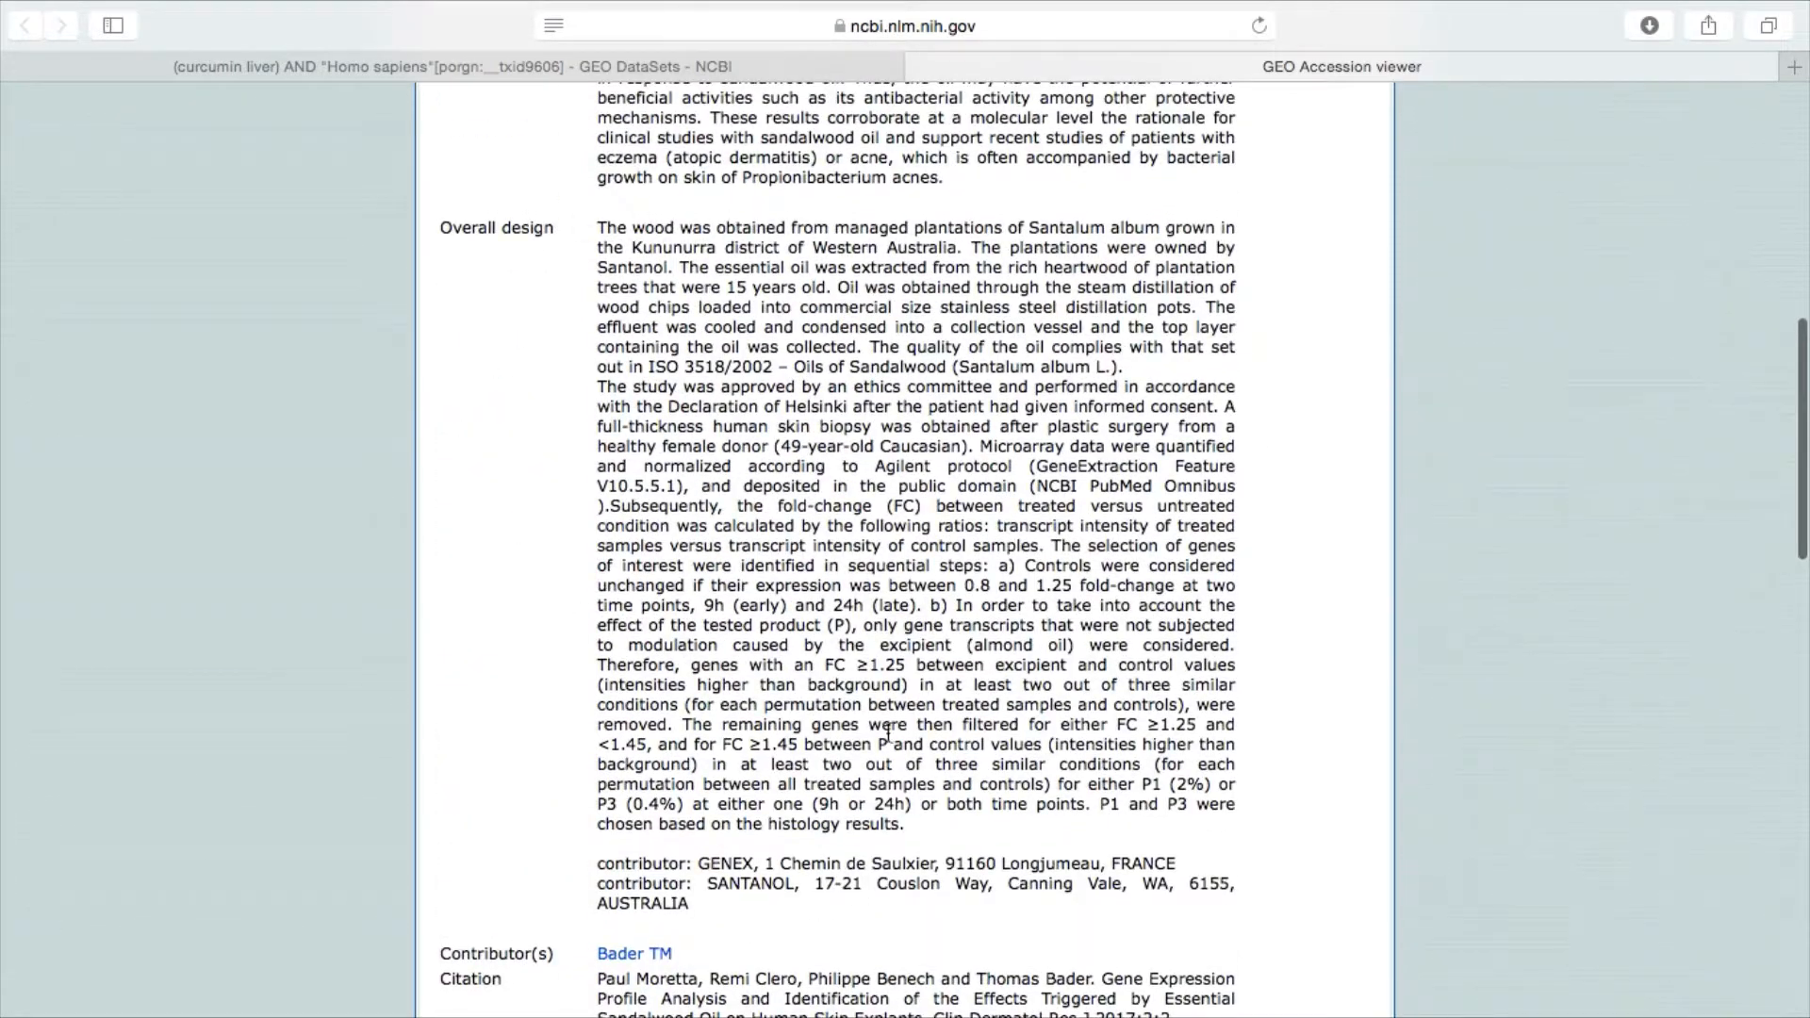
scroll(839, 829, "down", 3)
scroll(872, 853, "down", 3)
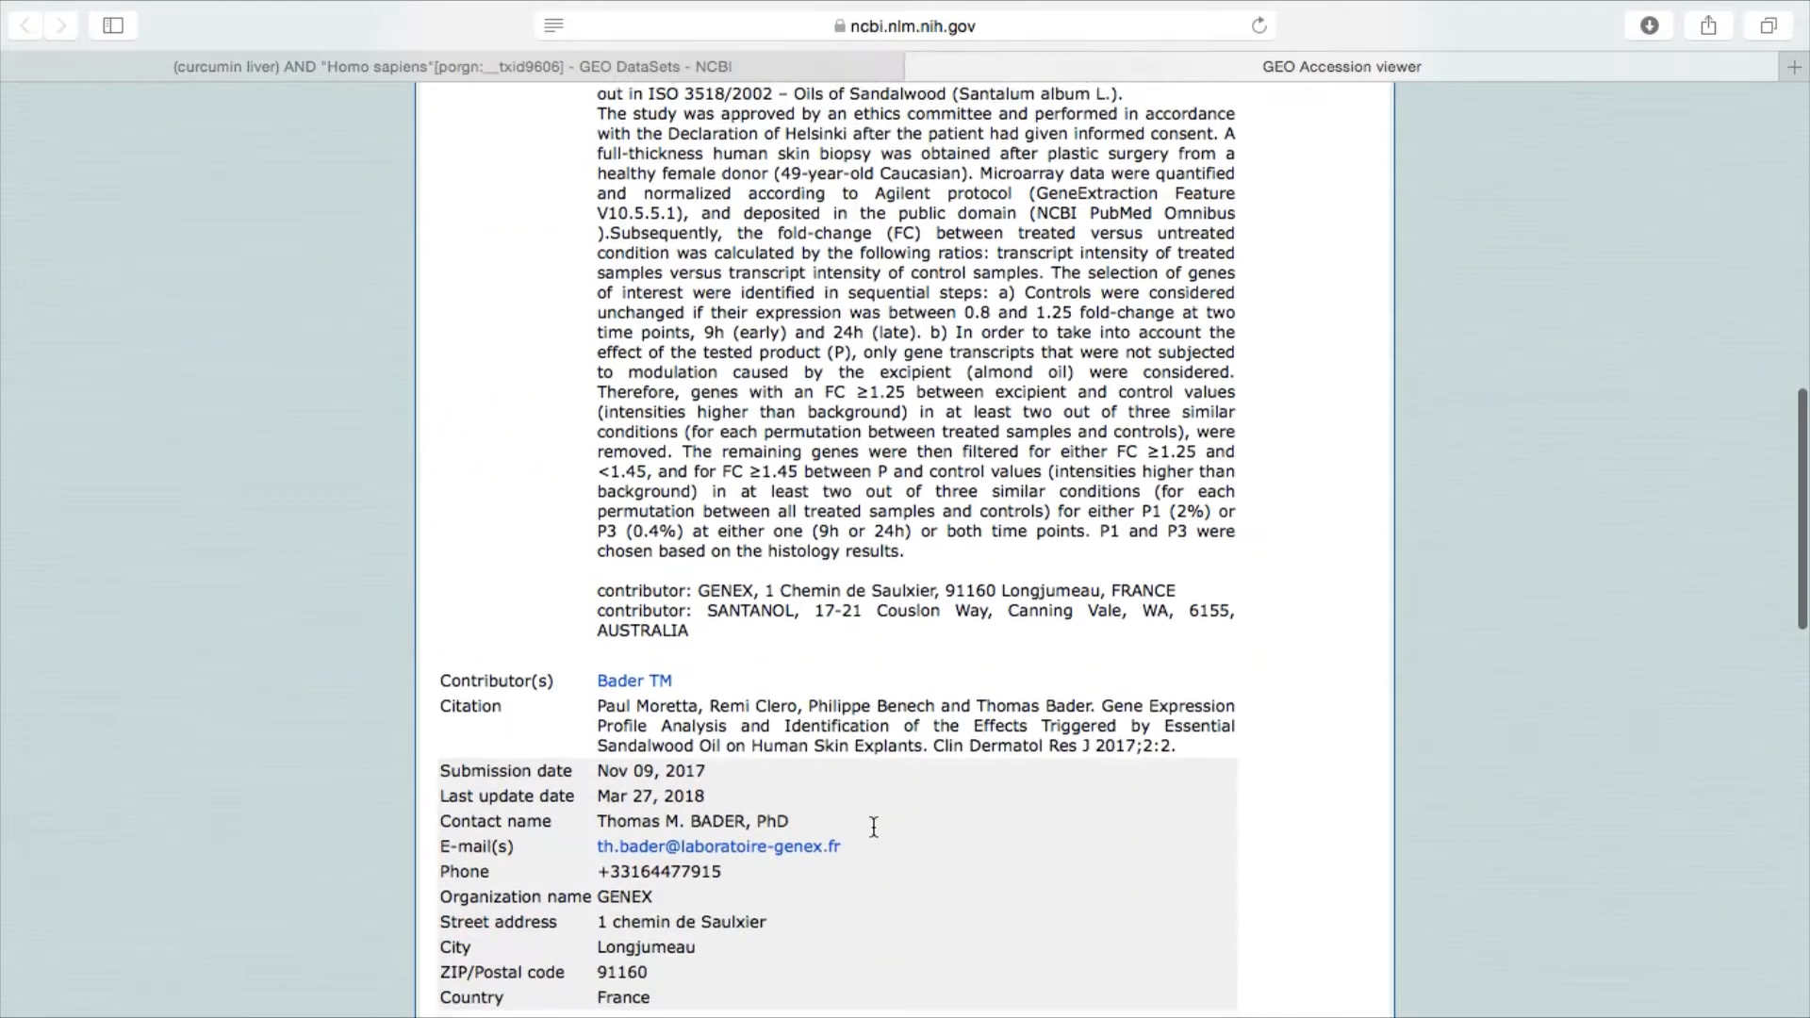
scroll(751, 825, "down", 15)
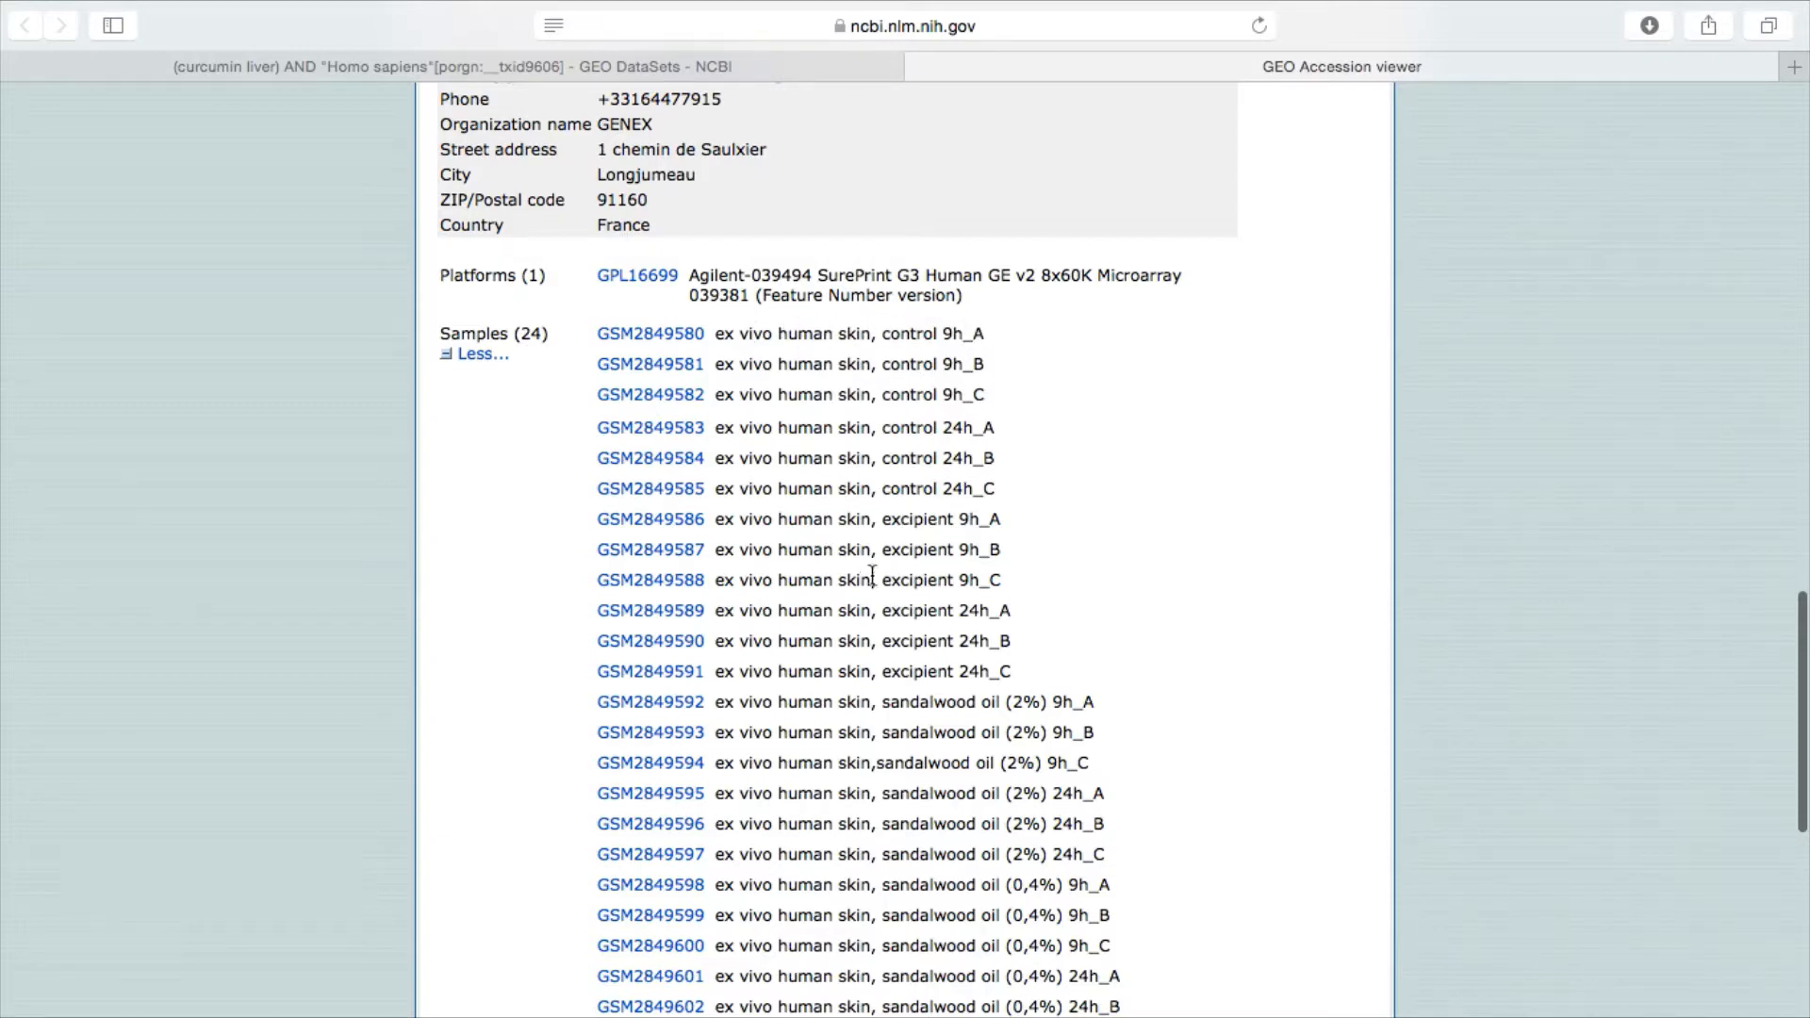
scroll(1004, 641, "down", 5)
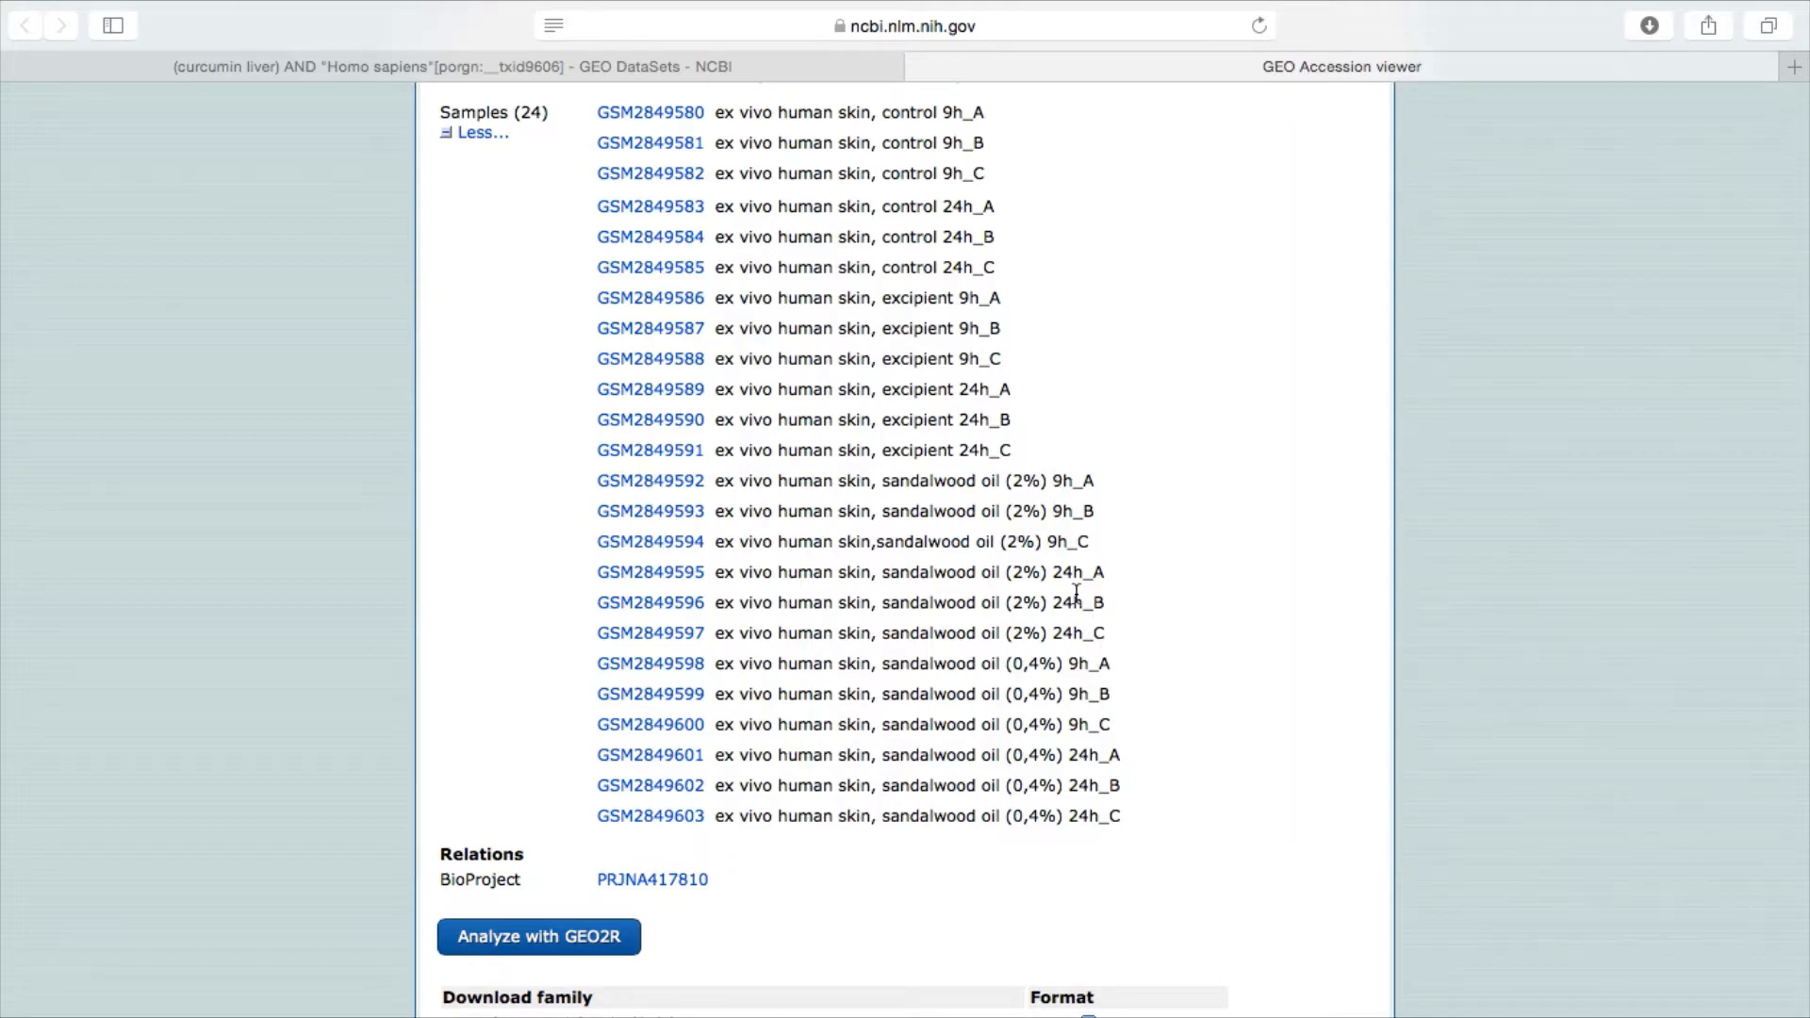
scroll(935, 529, "up", 3)
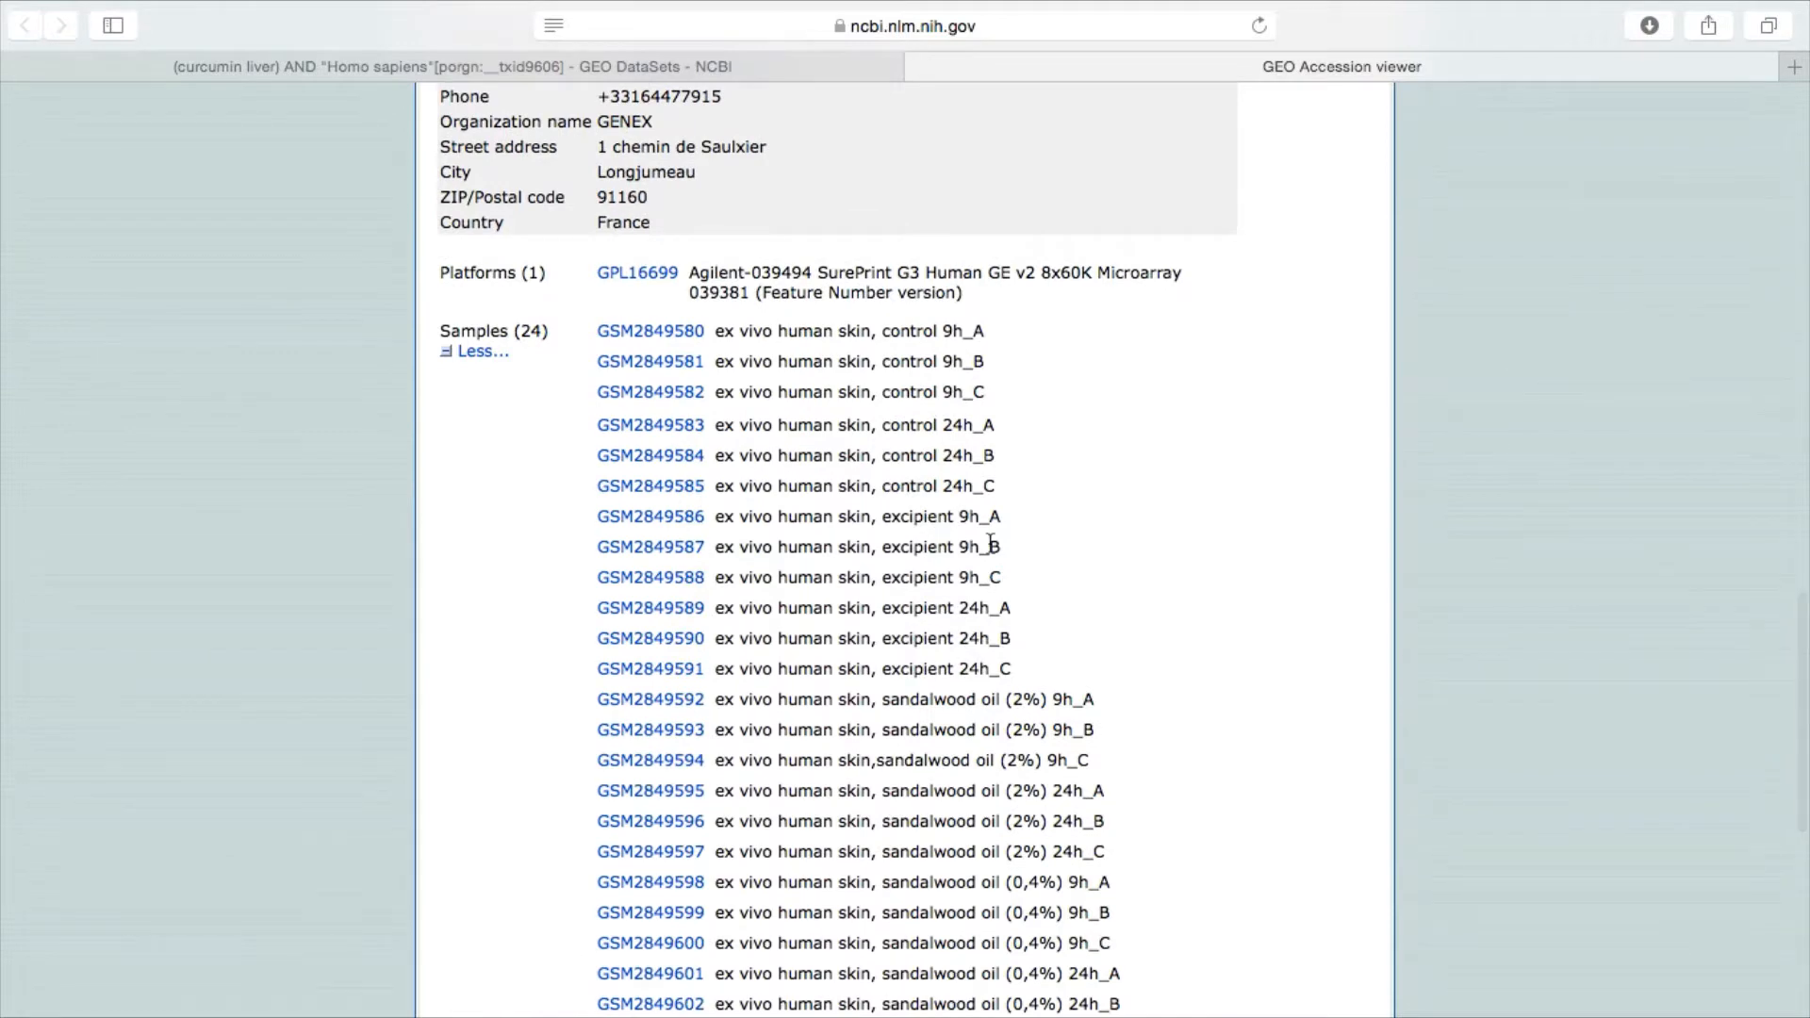
scroll(1060, 563, "down", 2)
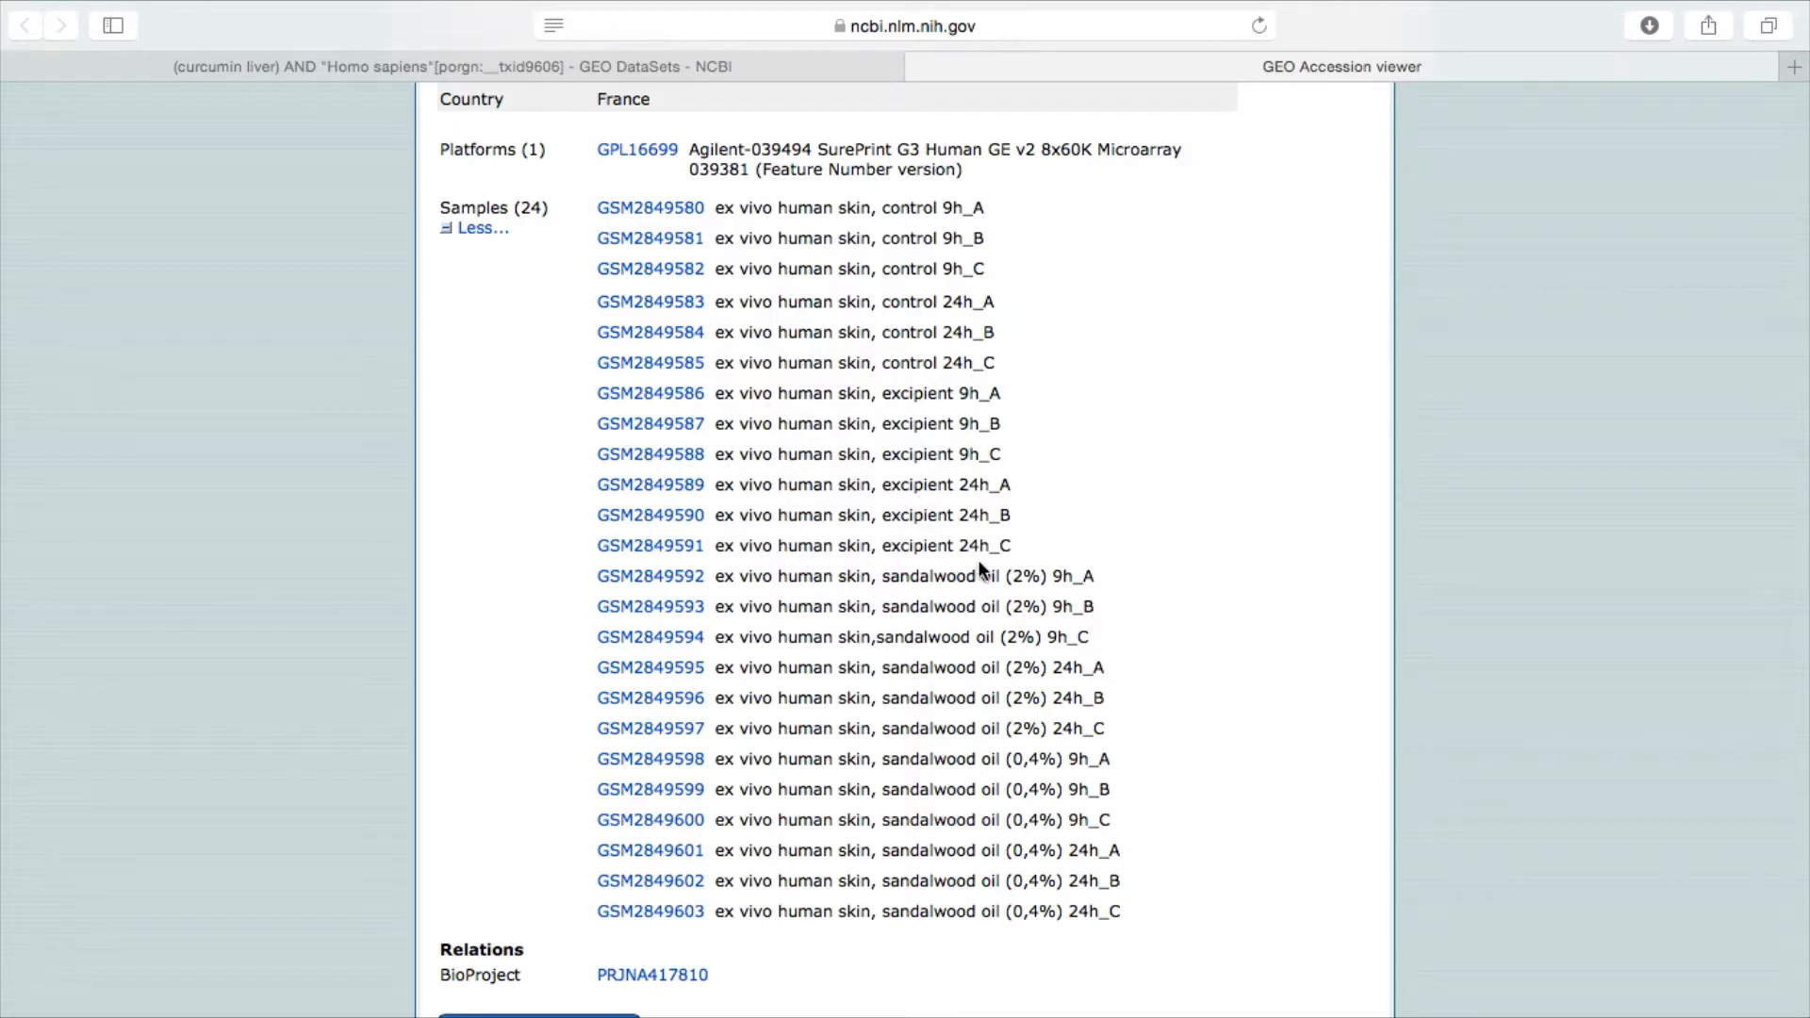
scroll(1058, 714, "down", 3)
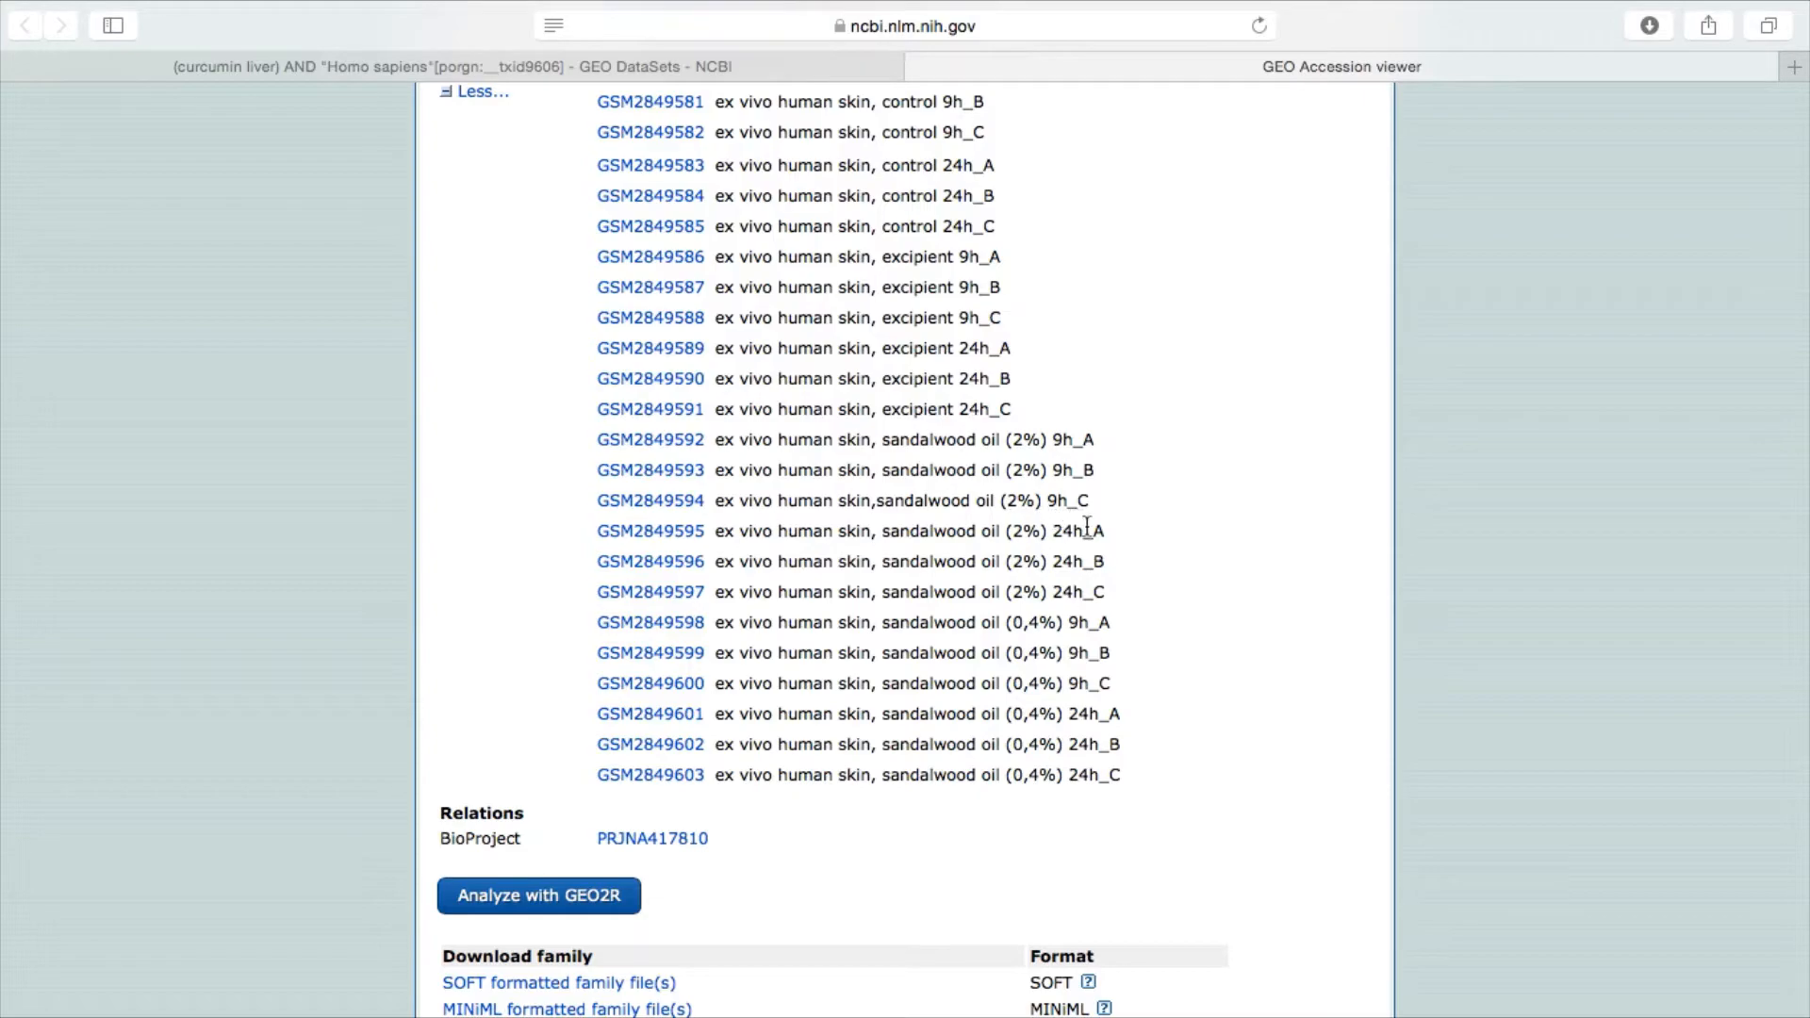
scroll(905, 702, "down", 3)
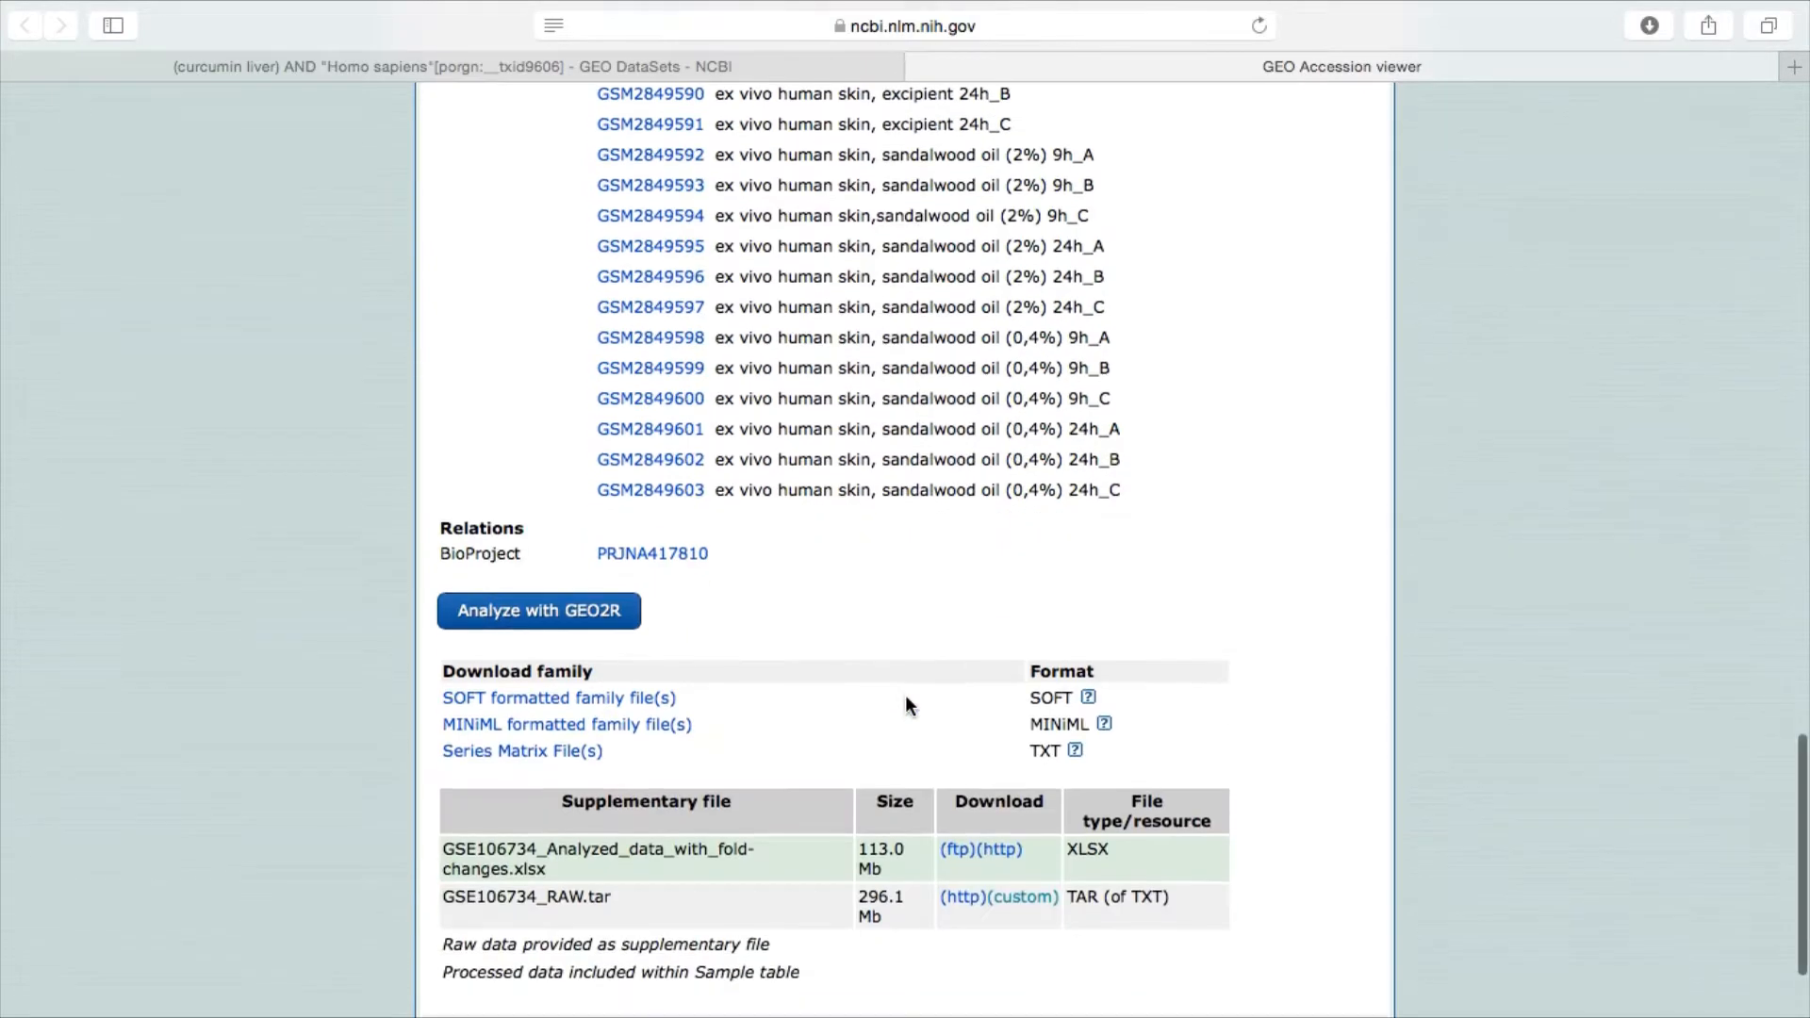
Step: Open the GSE106734 series for analysis with GEO2R
scroll(726, 485, "up", 15)
scroll(724, 477, "down", 15)
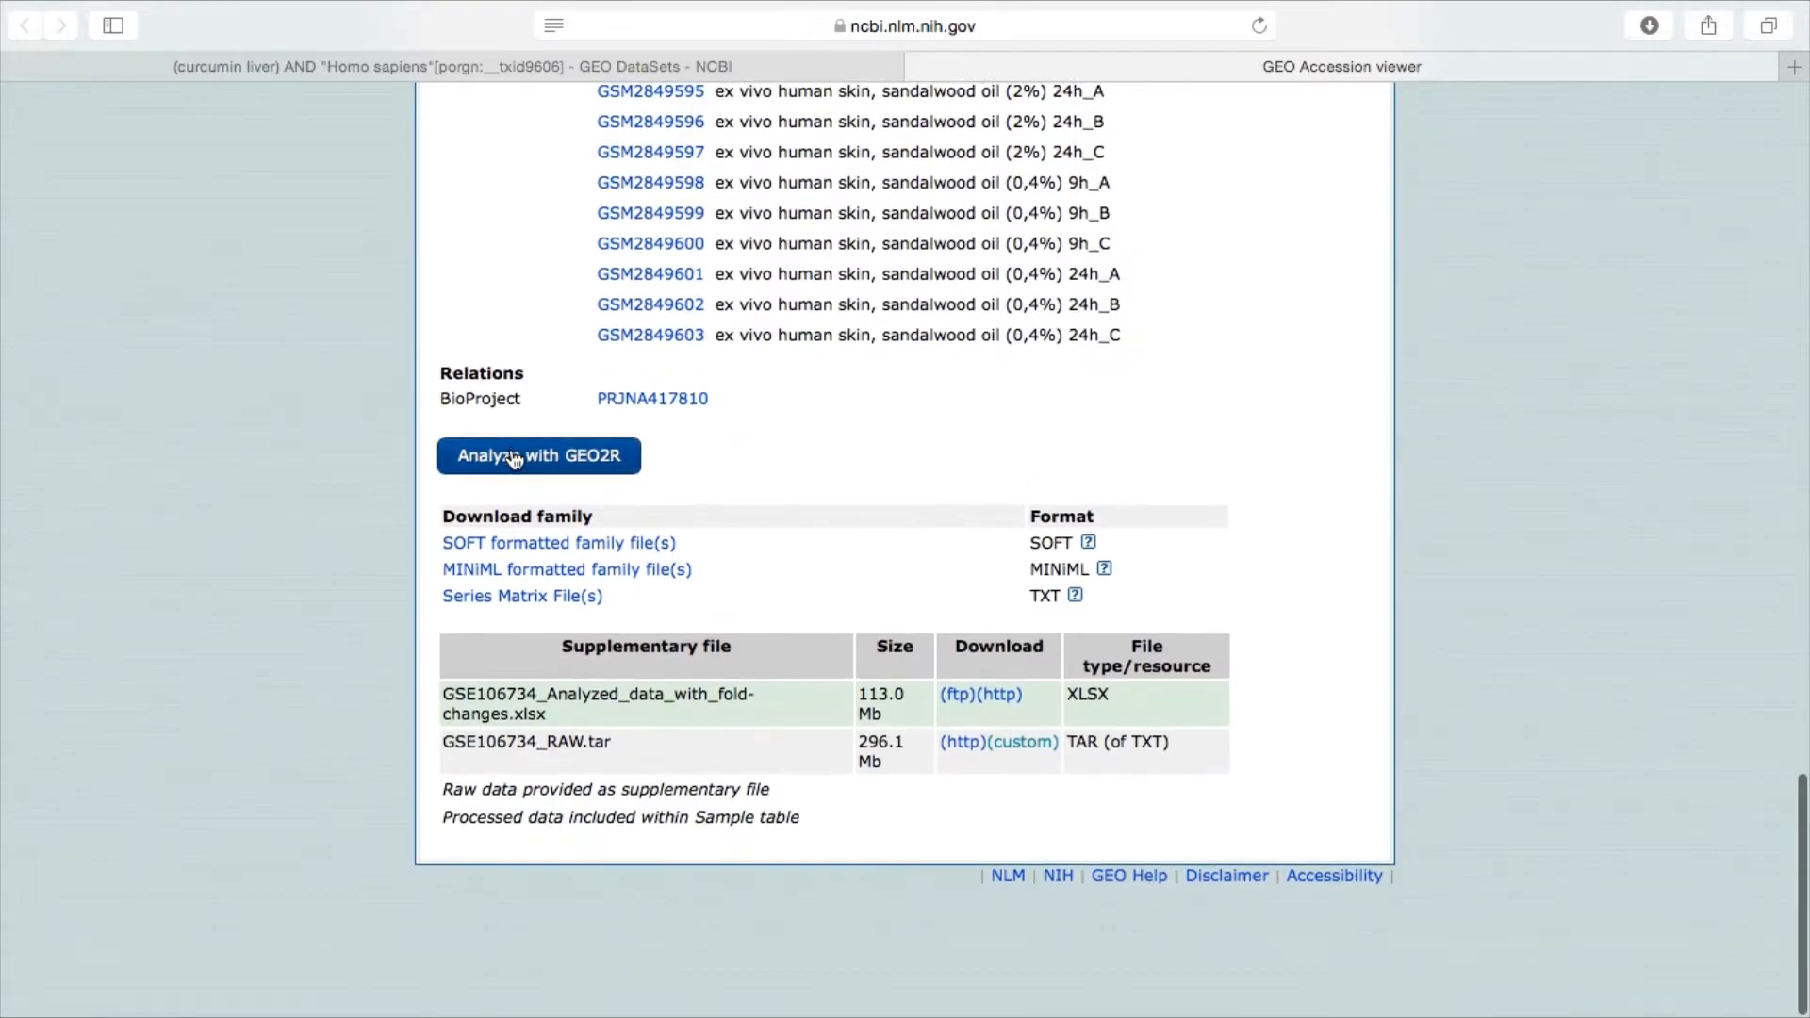
left_click(560, 466)
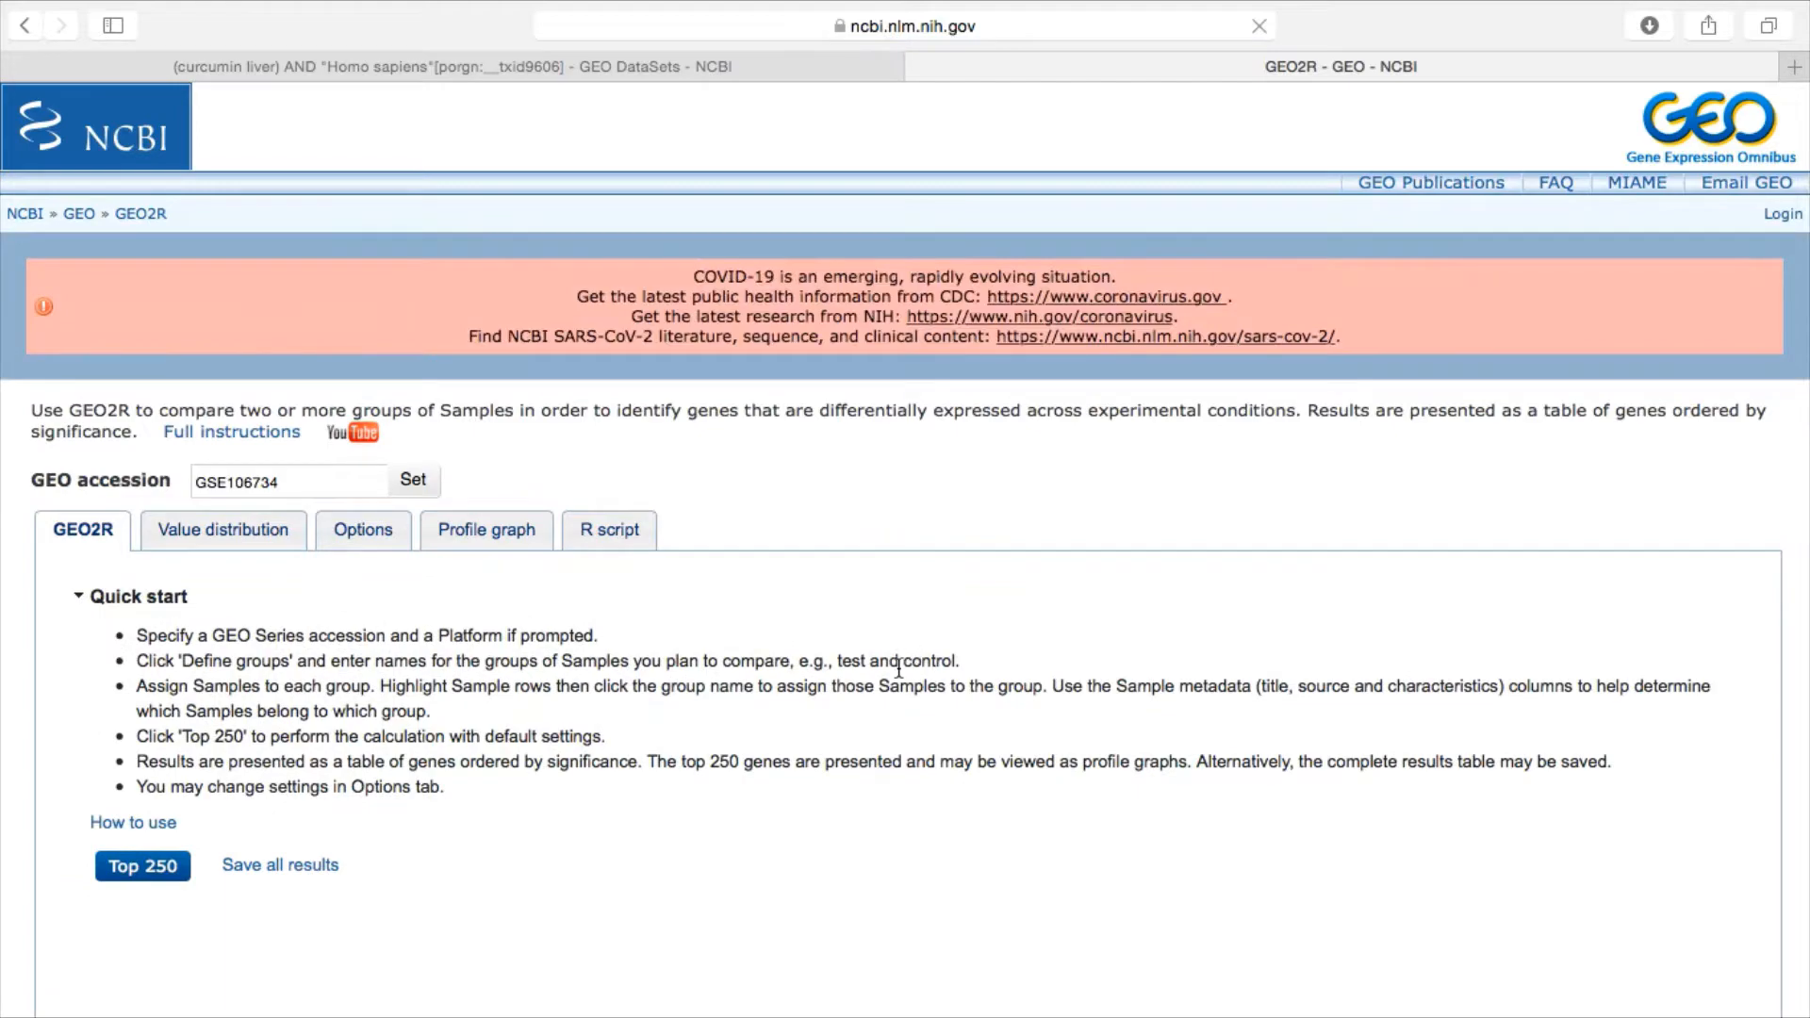
Step: Examine the GEO2R samples table, checking each sample's accession, title, source name, tissue, gender and age
scroll(803, 629, "down", 10)
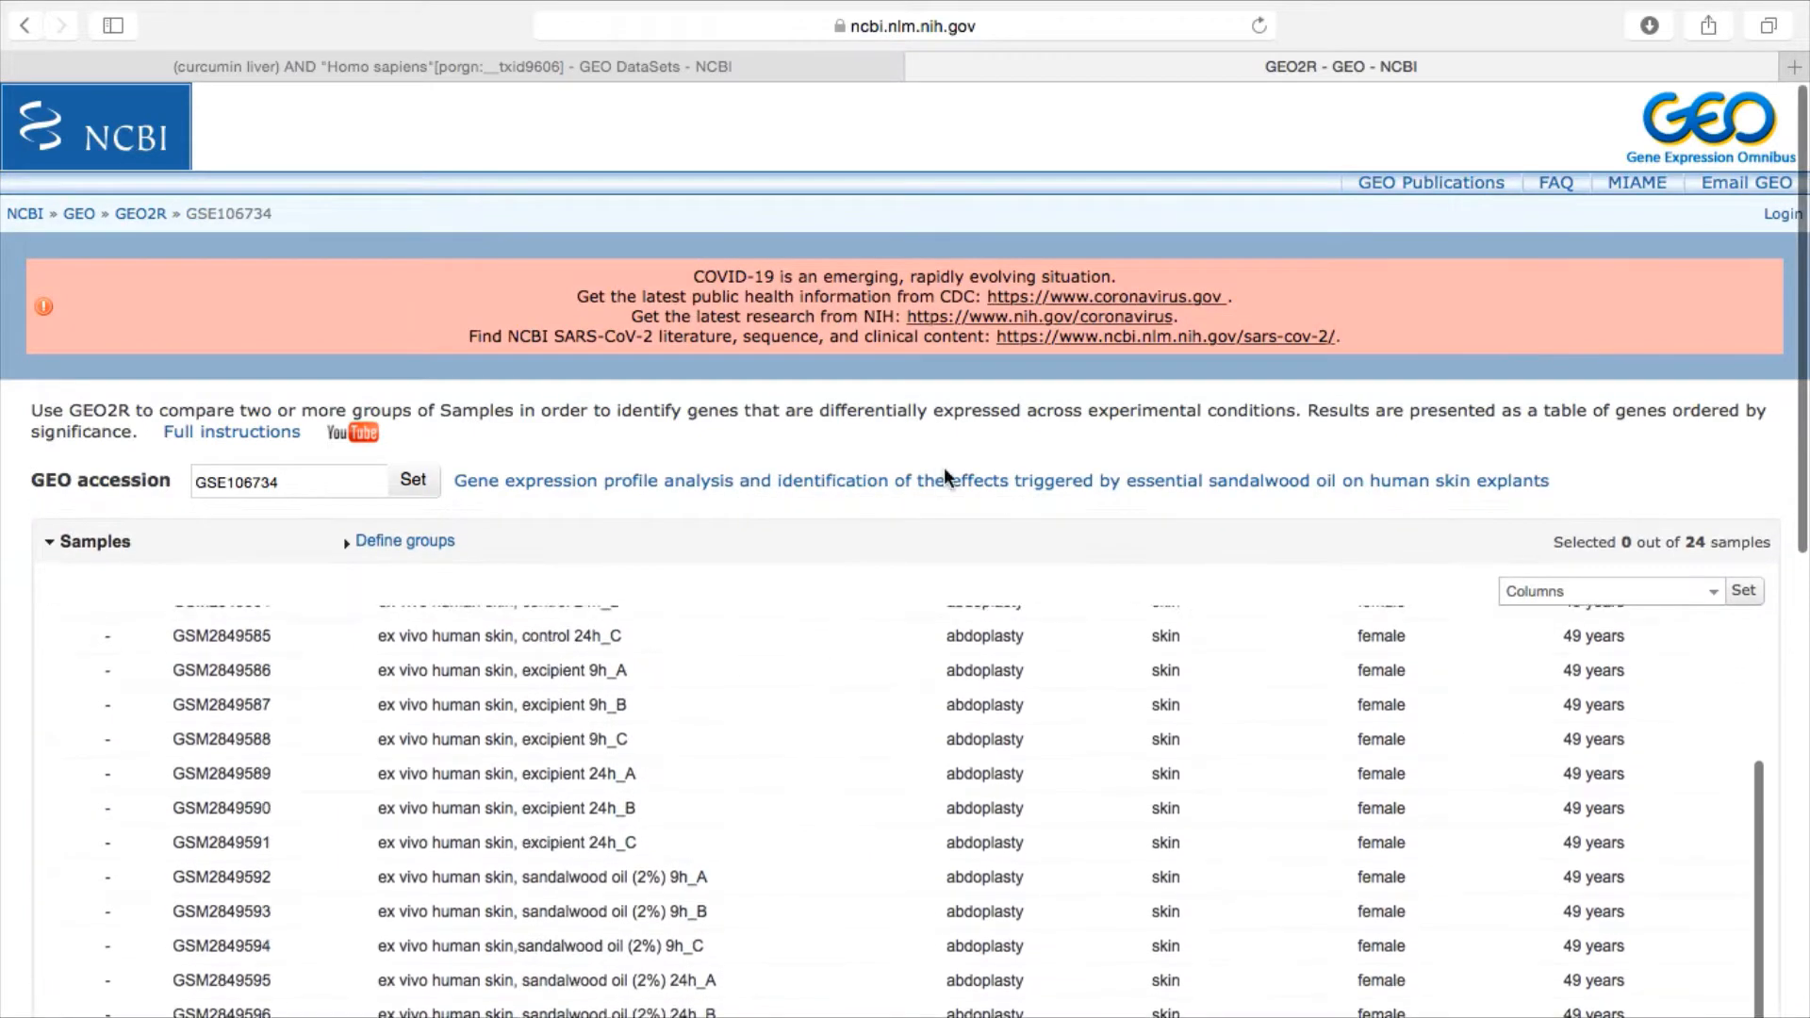
scroll(816, 405, "up", 8)
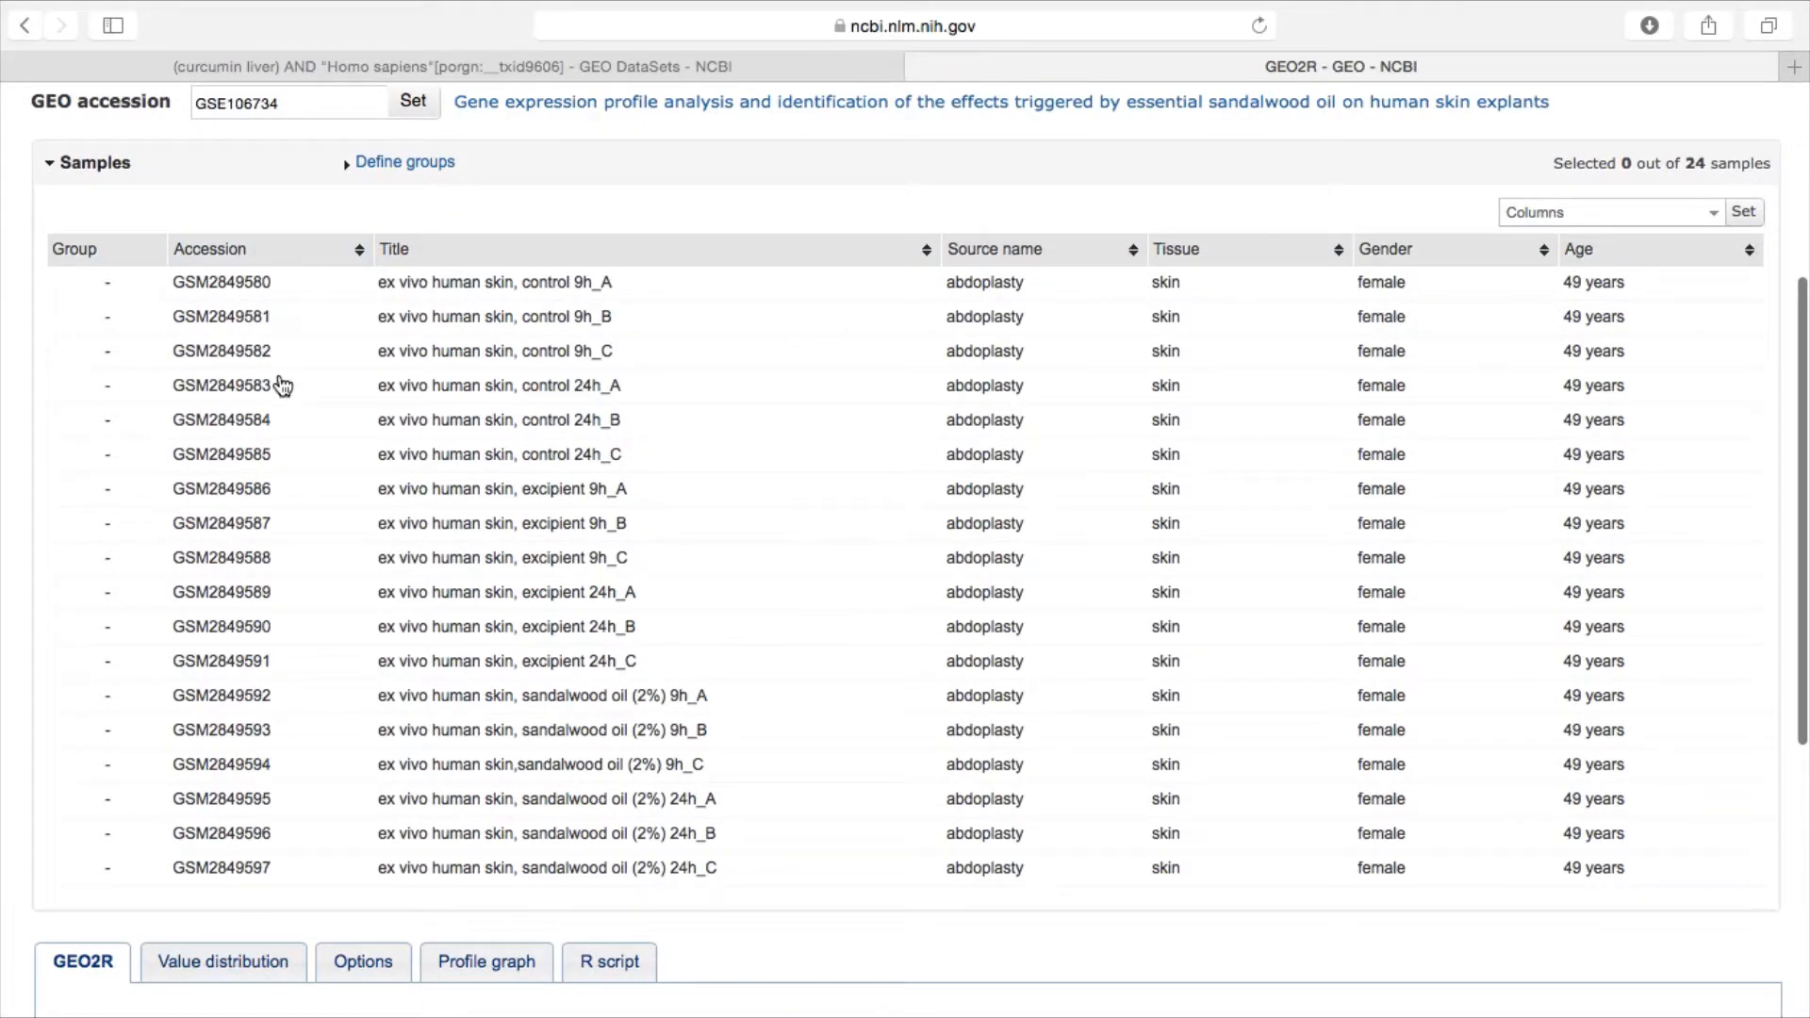
scroll(247, 875, "up", 3)
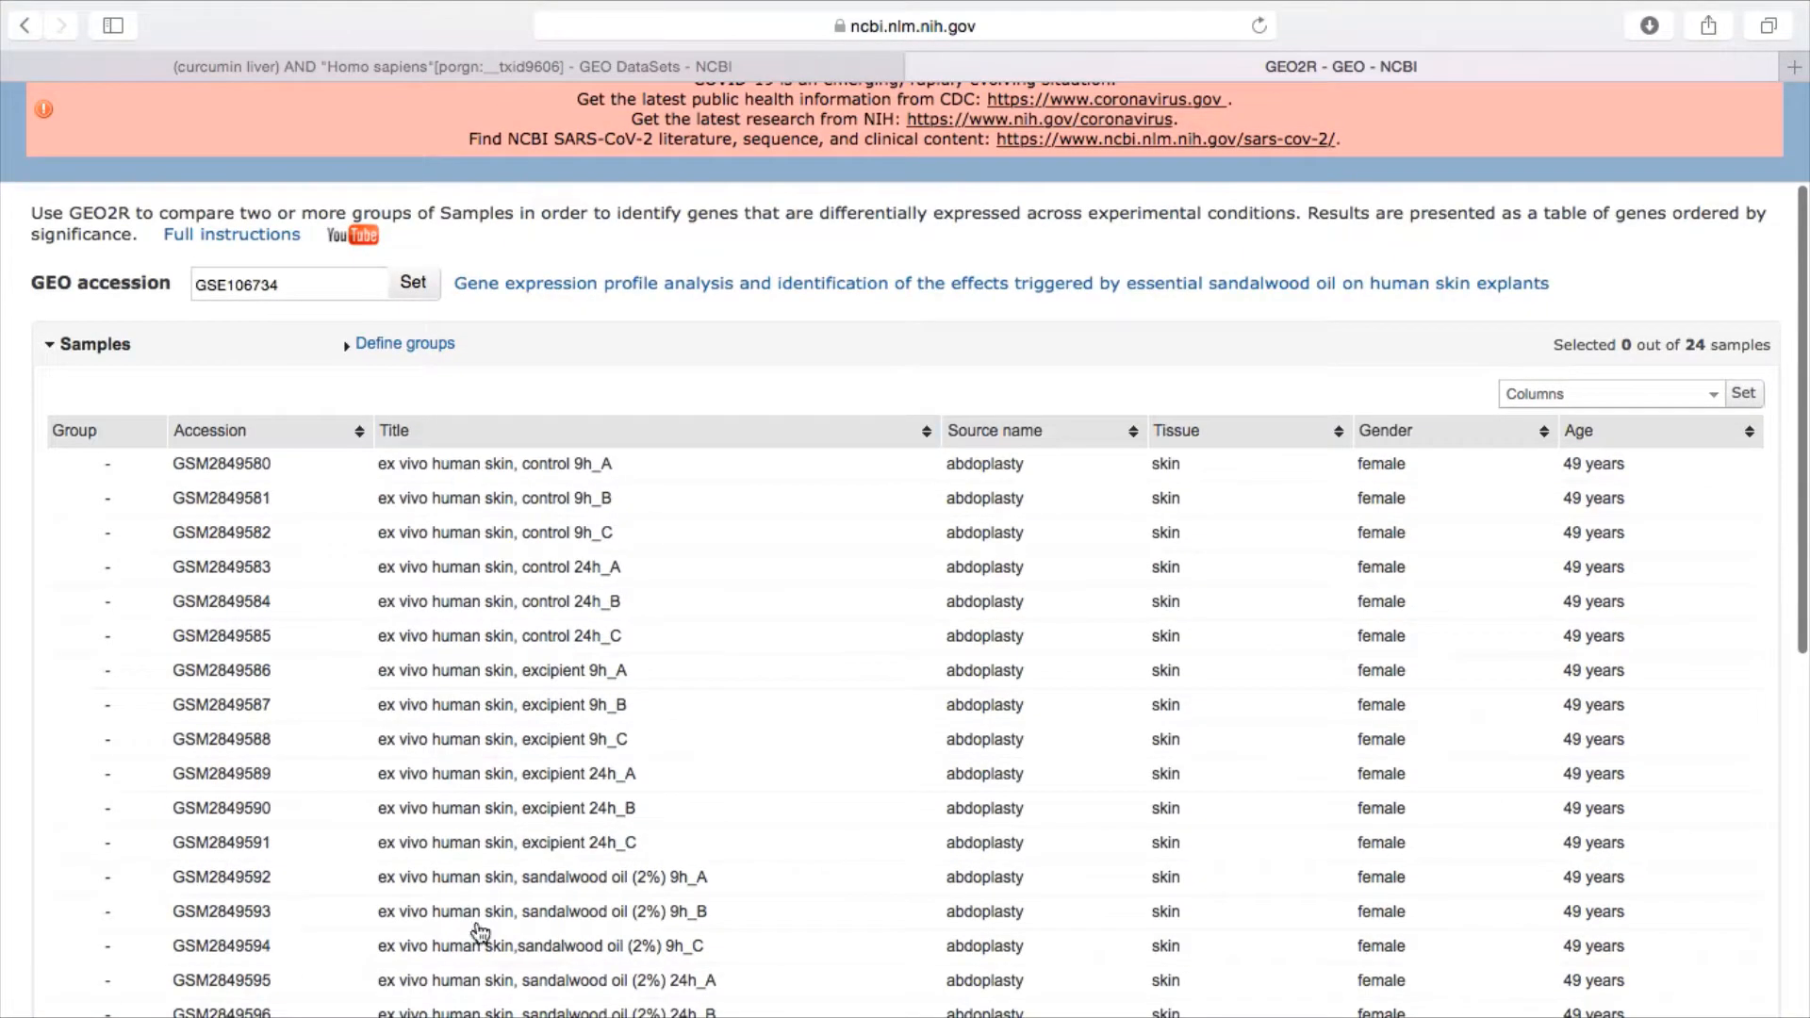
scroll(580, 848, "down", 5)
scroll(582, 479, "up", 5)
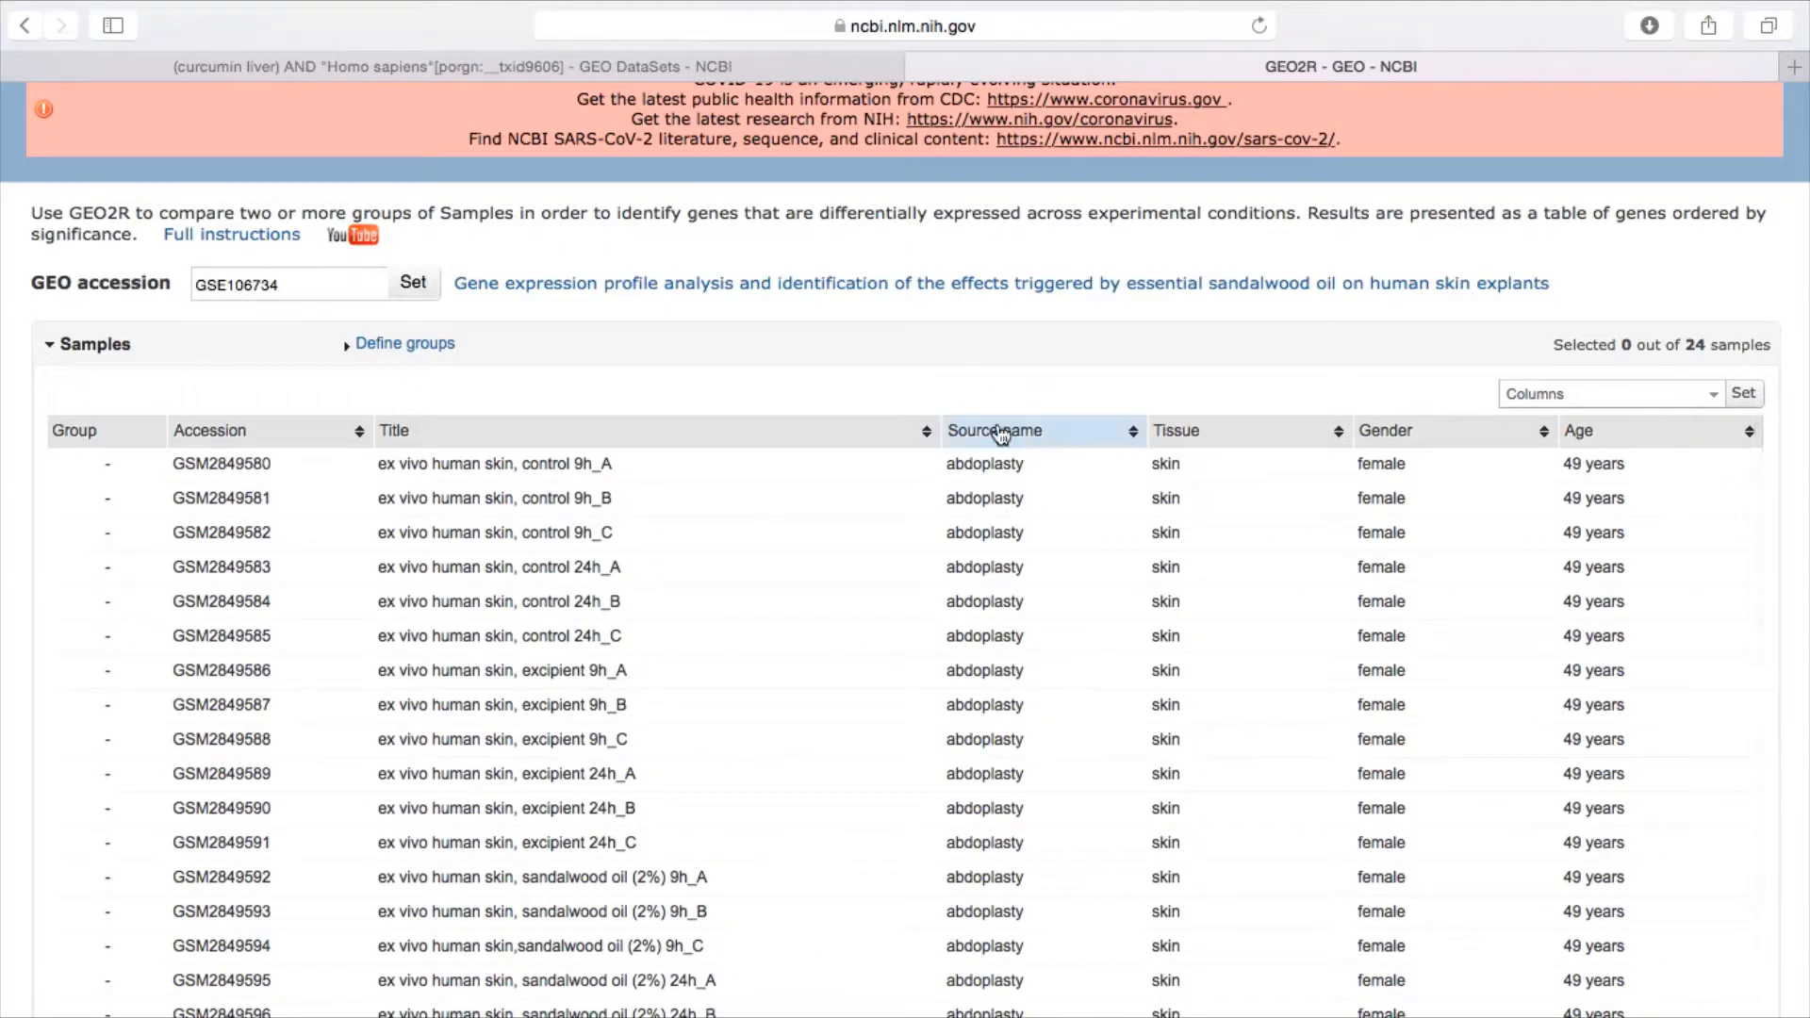
scroll(1205, 958, "down", 2)
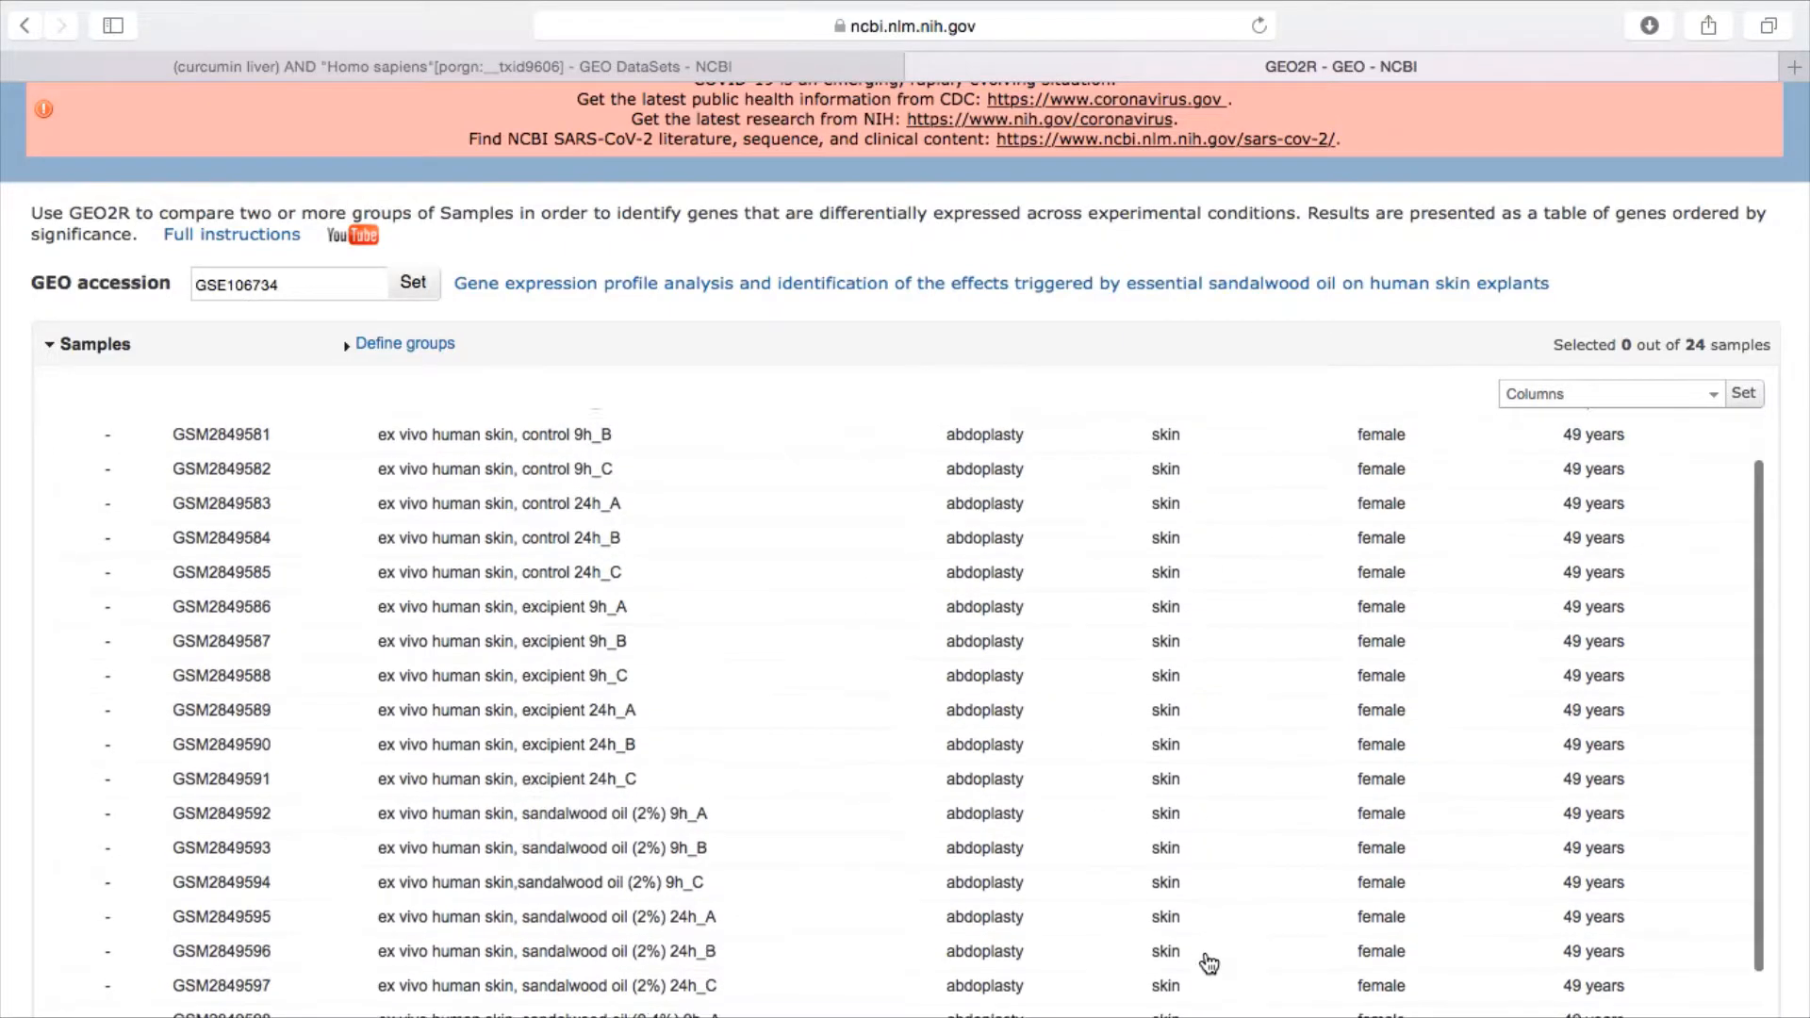
scroll(1205, 958, "up", 2)
scroll(1366, 820, "down", 4)
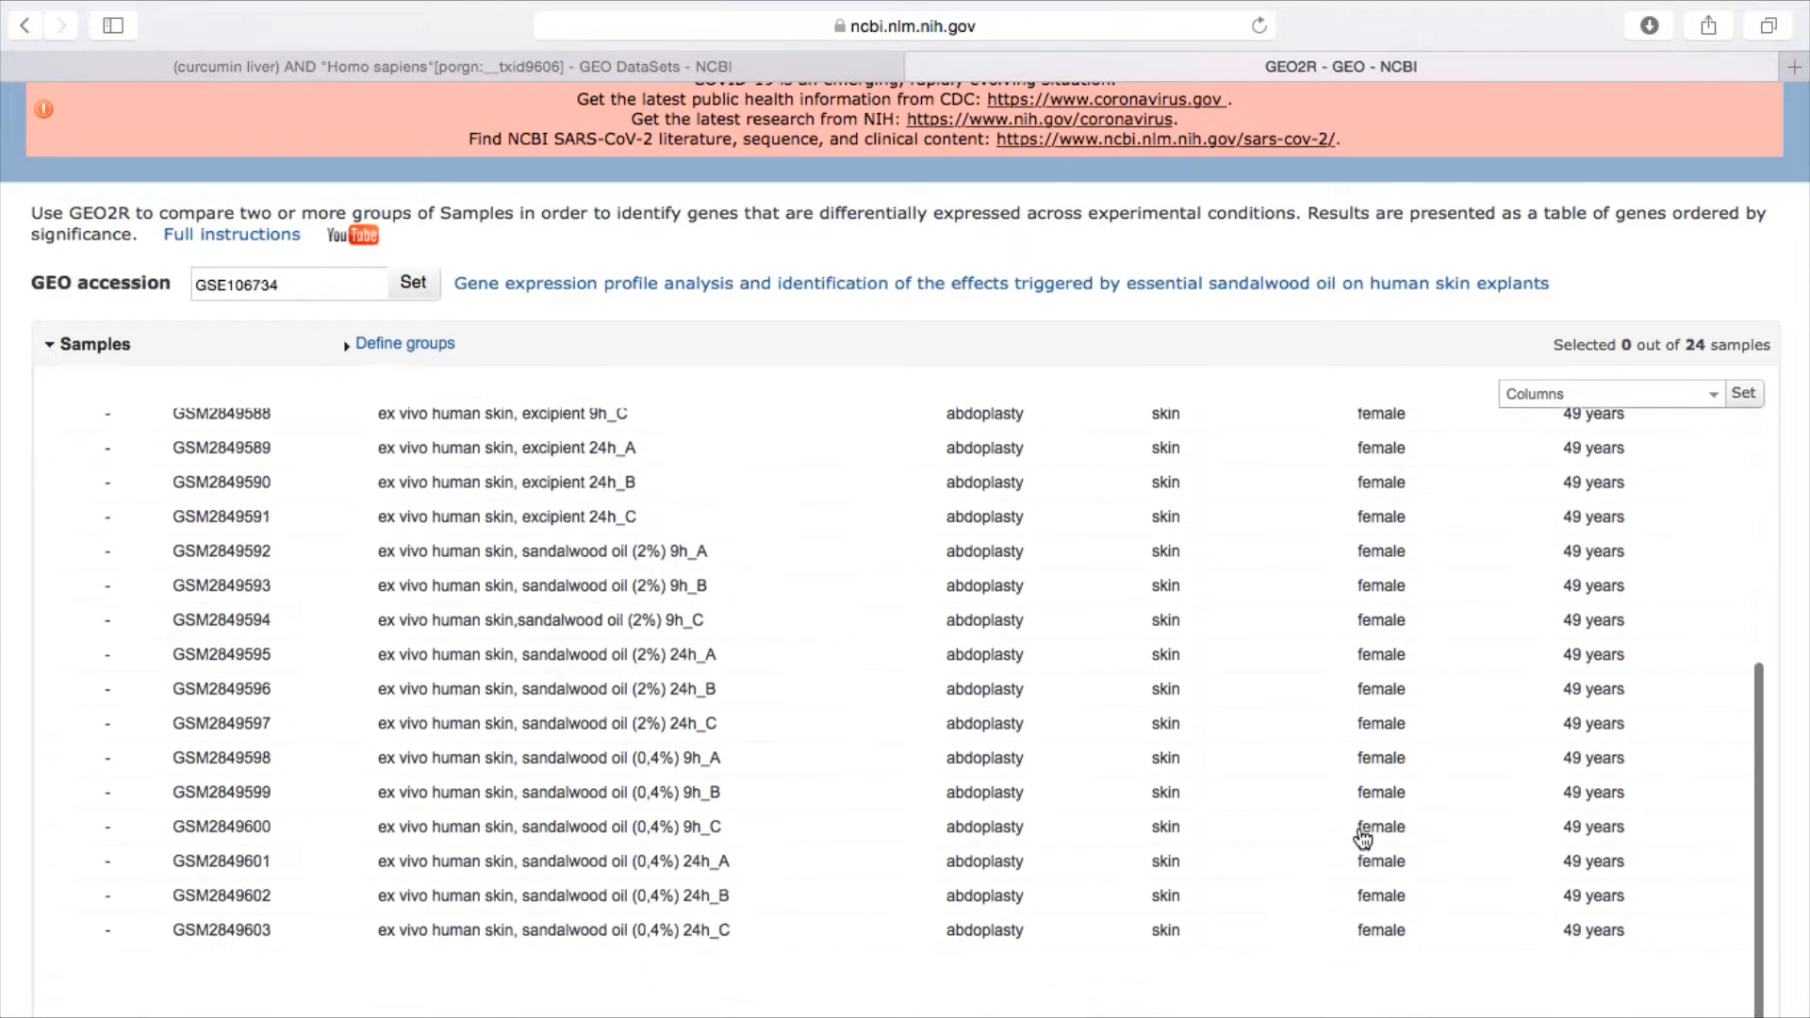
scroll(1366, 832, "up", 4)
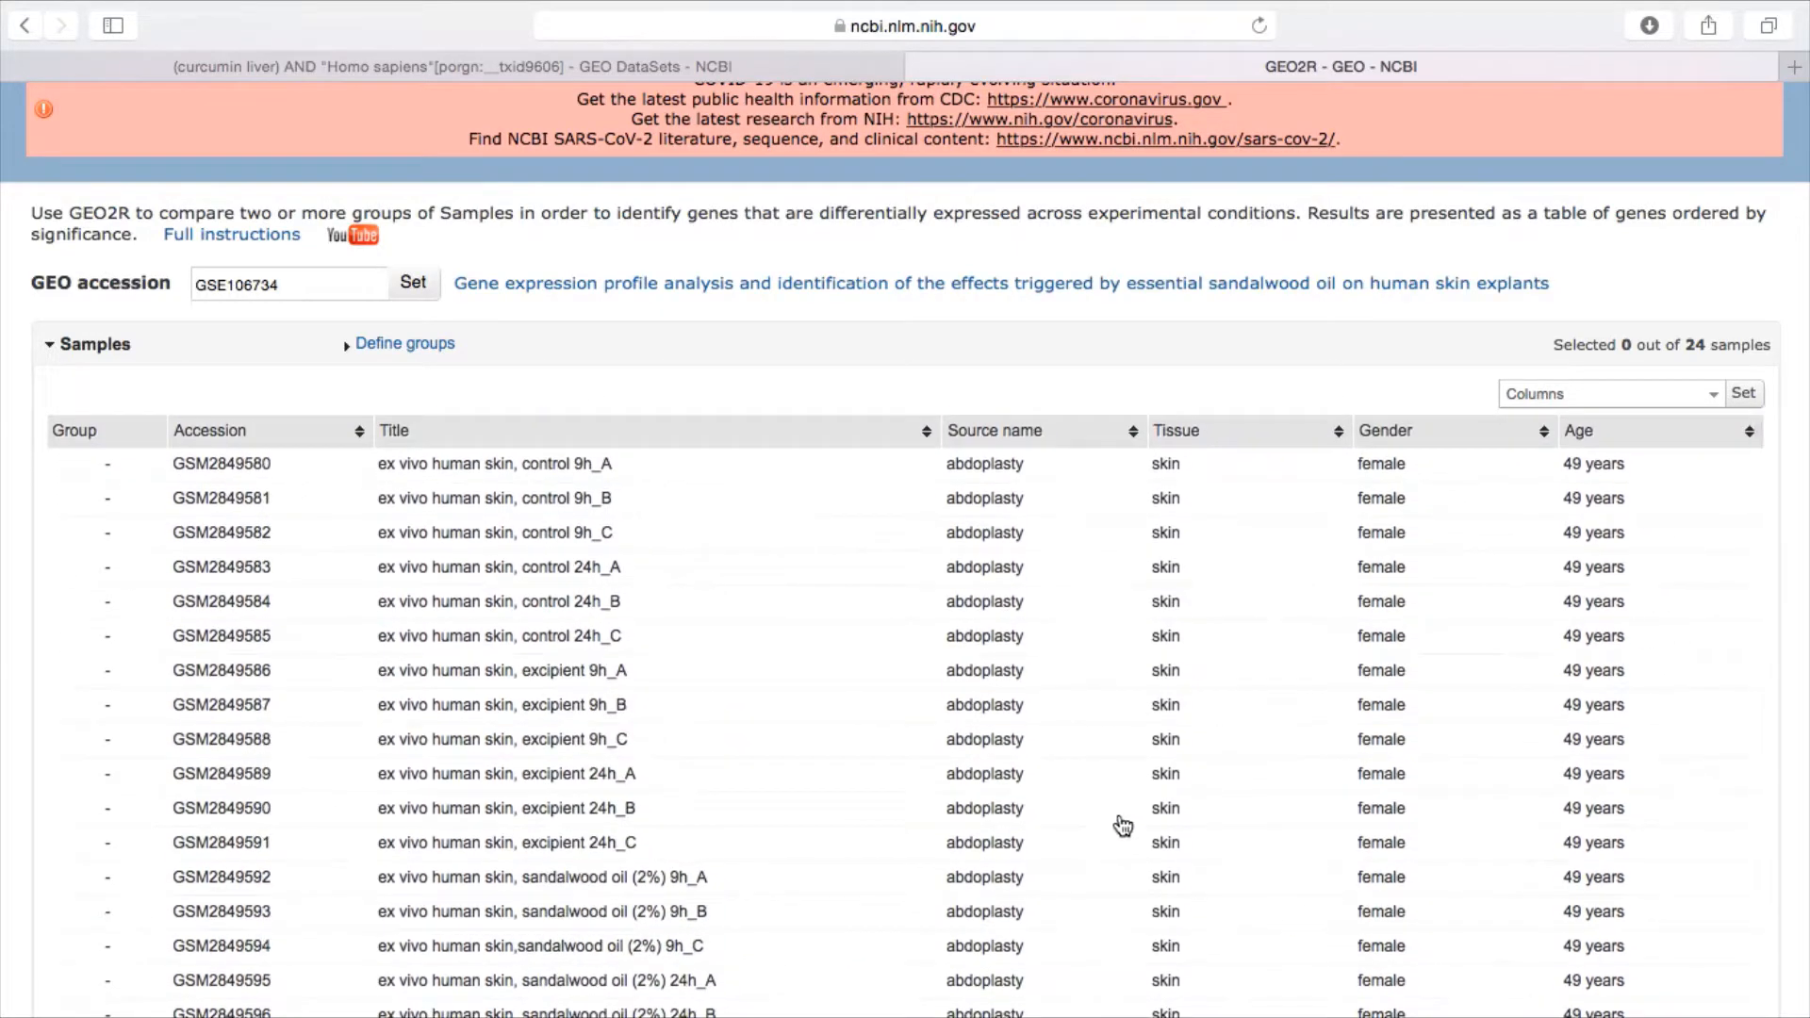
Step: Open the group definitions and delete the existing groups P and R
left_click(424, 345)
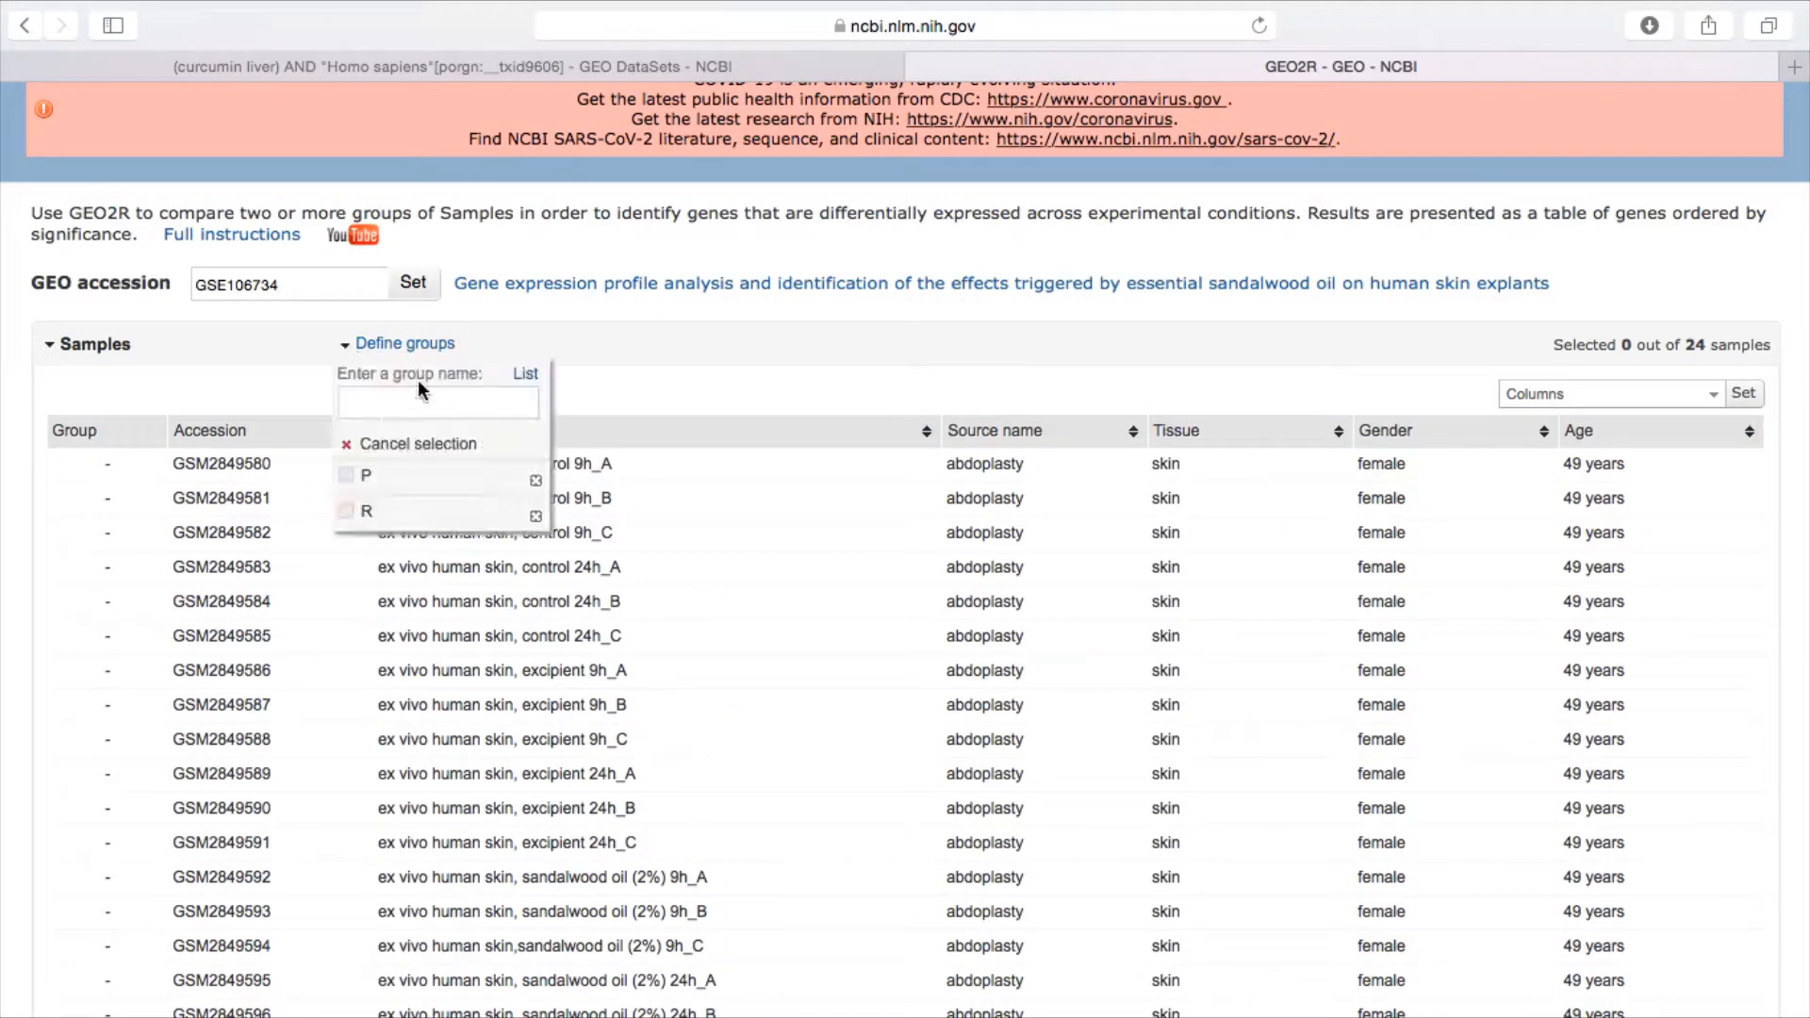
left_click(536, 480)
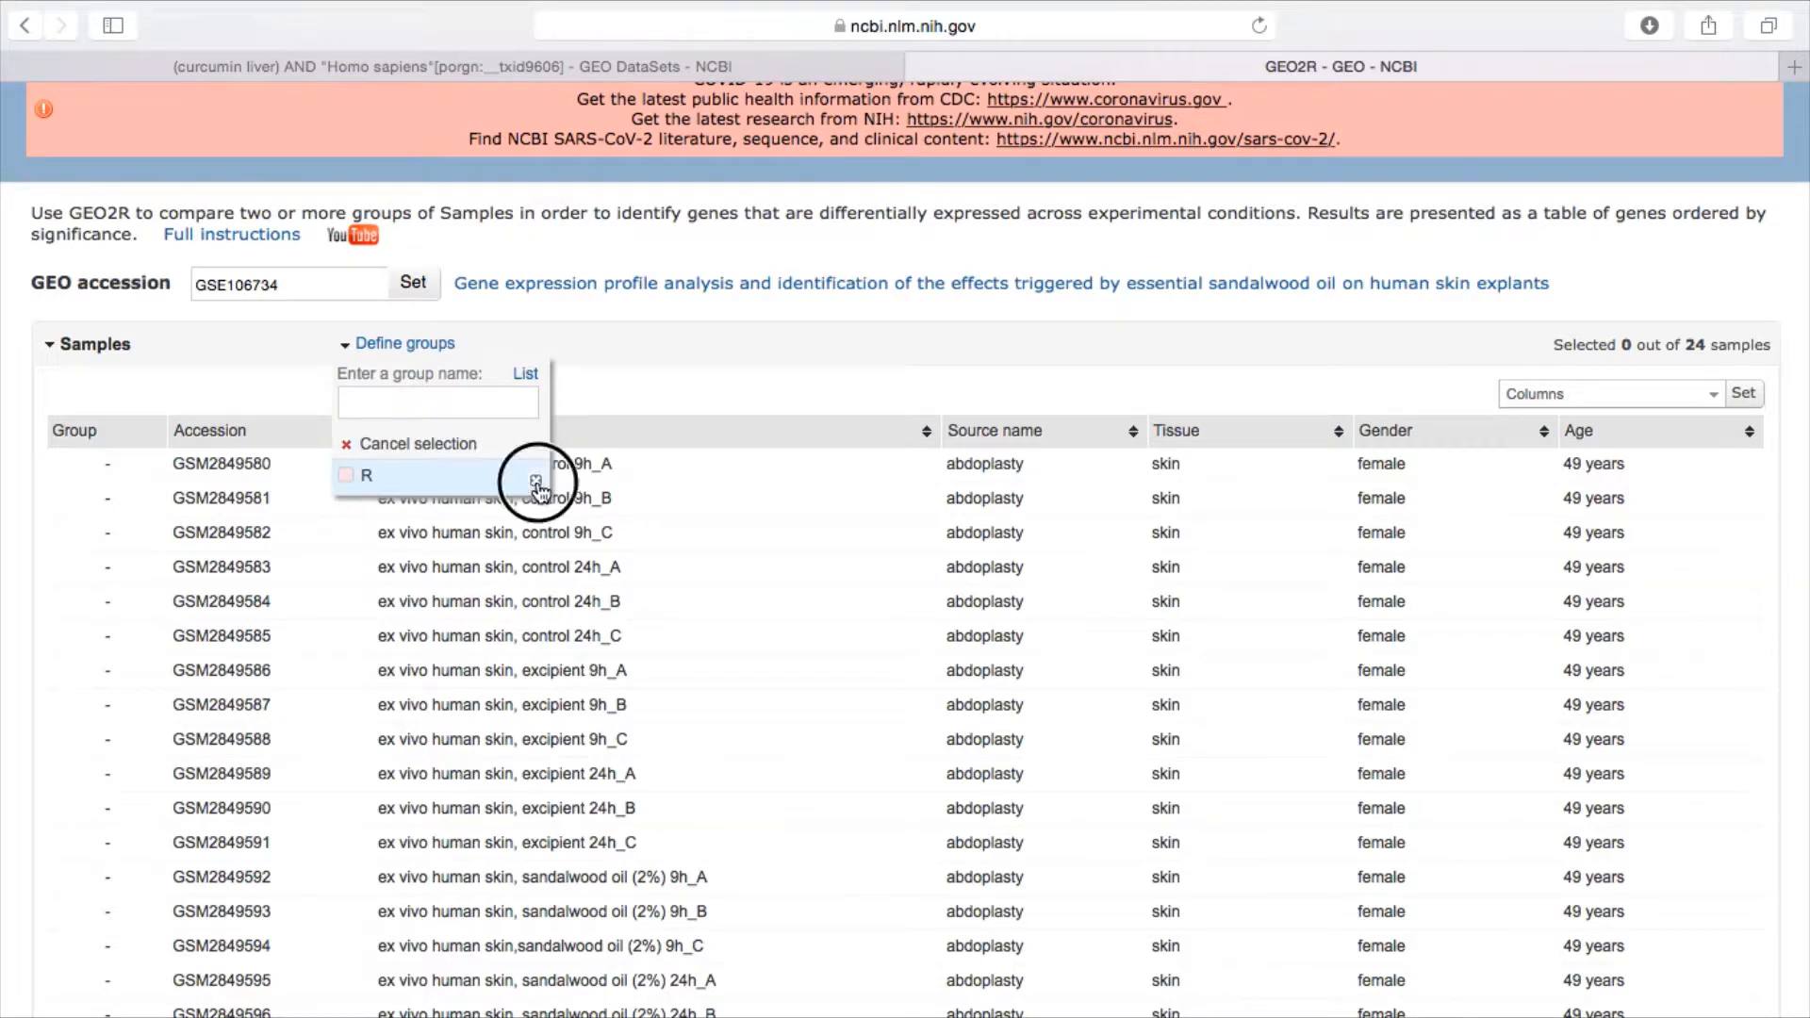
left_click(535, 480)
Step: Create two sample groups named "Exipient 24 h" and "Sandal wood 24h"
left_click(488, 403)
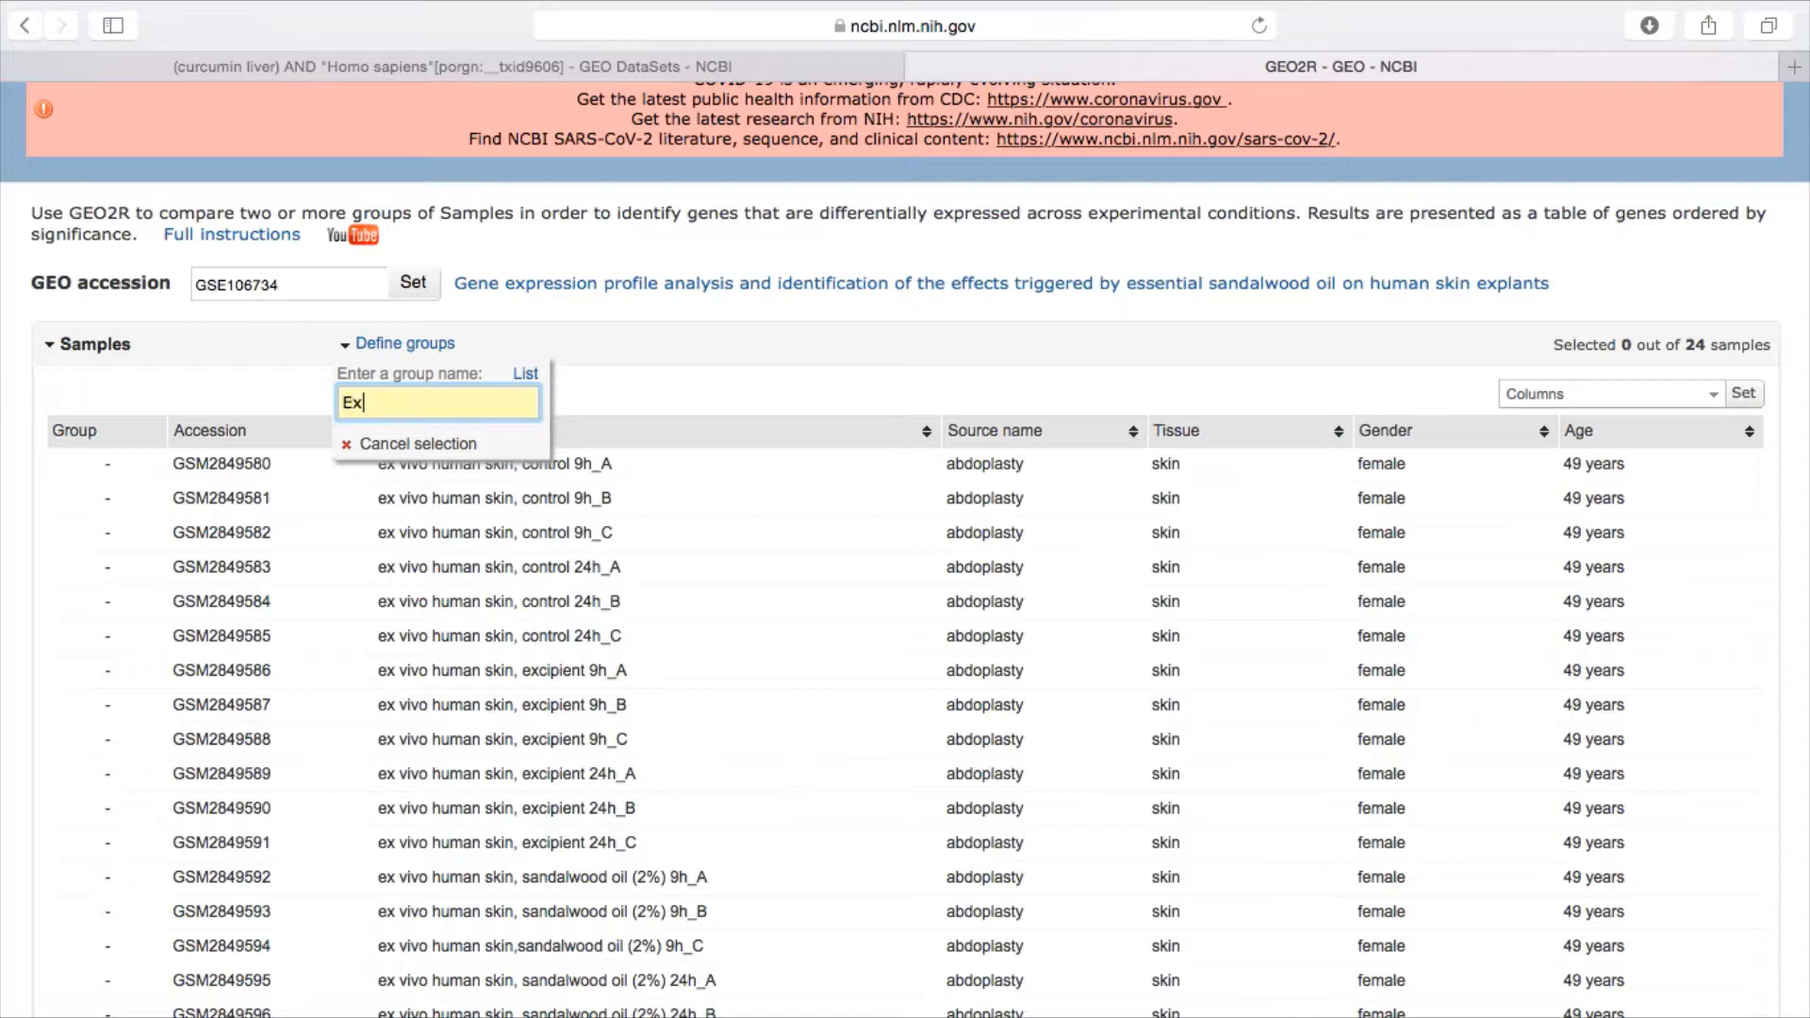
type("Expipient 24 h")
key("Return")
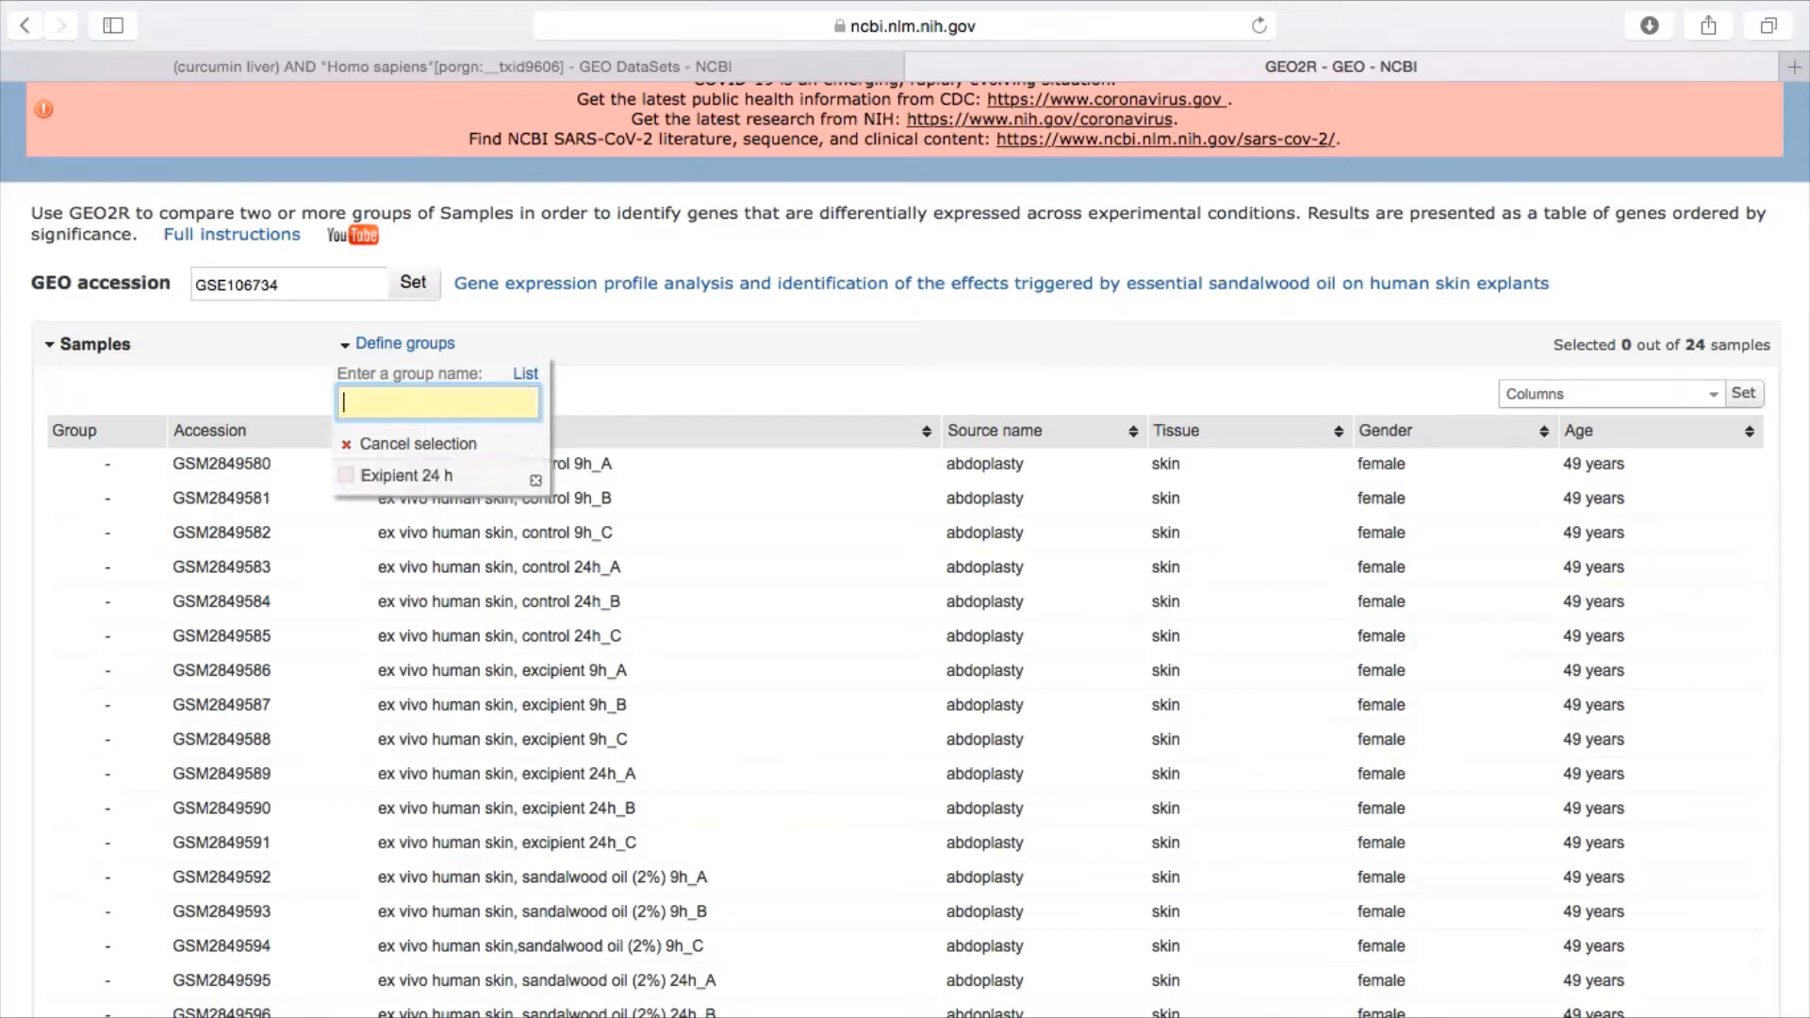
type("Sandal wood 24h")
key("Return")
Step: Assign the excipient 24h samples A, B and C (GSM2849589 to GSM2849591) to the Exipient 24 h group
scroll(575, 721, "down", 1)
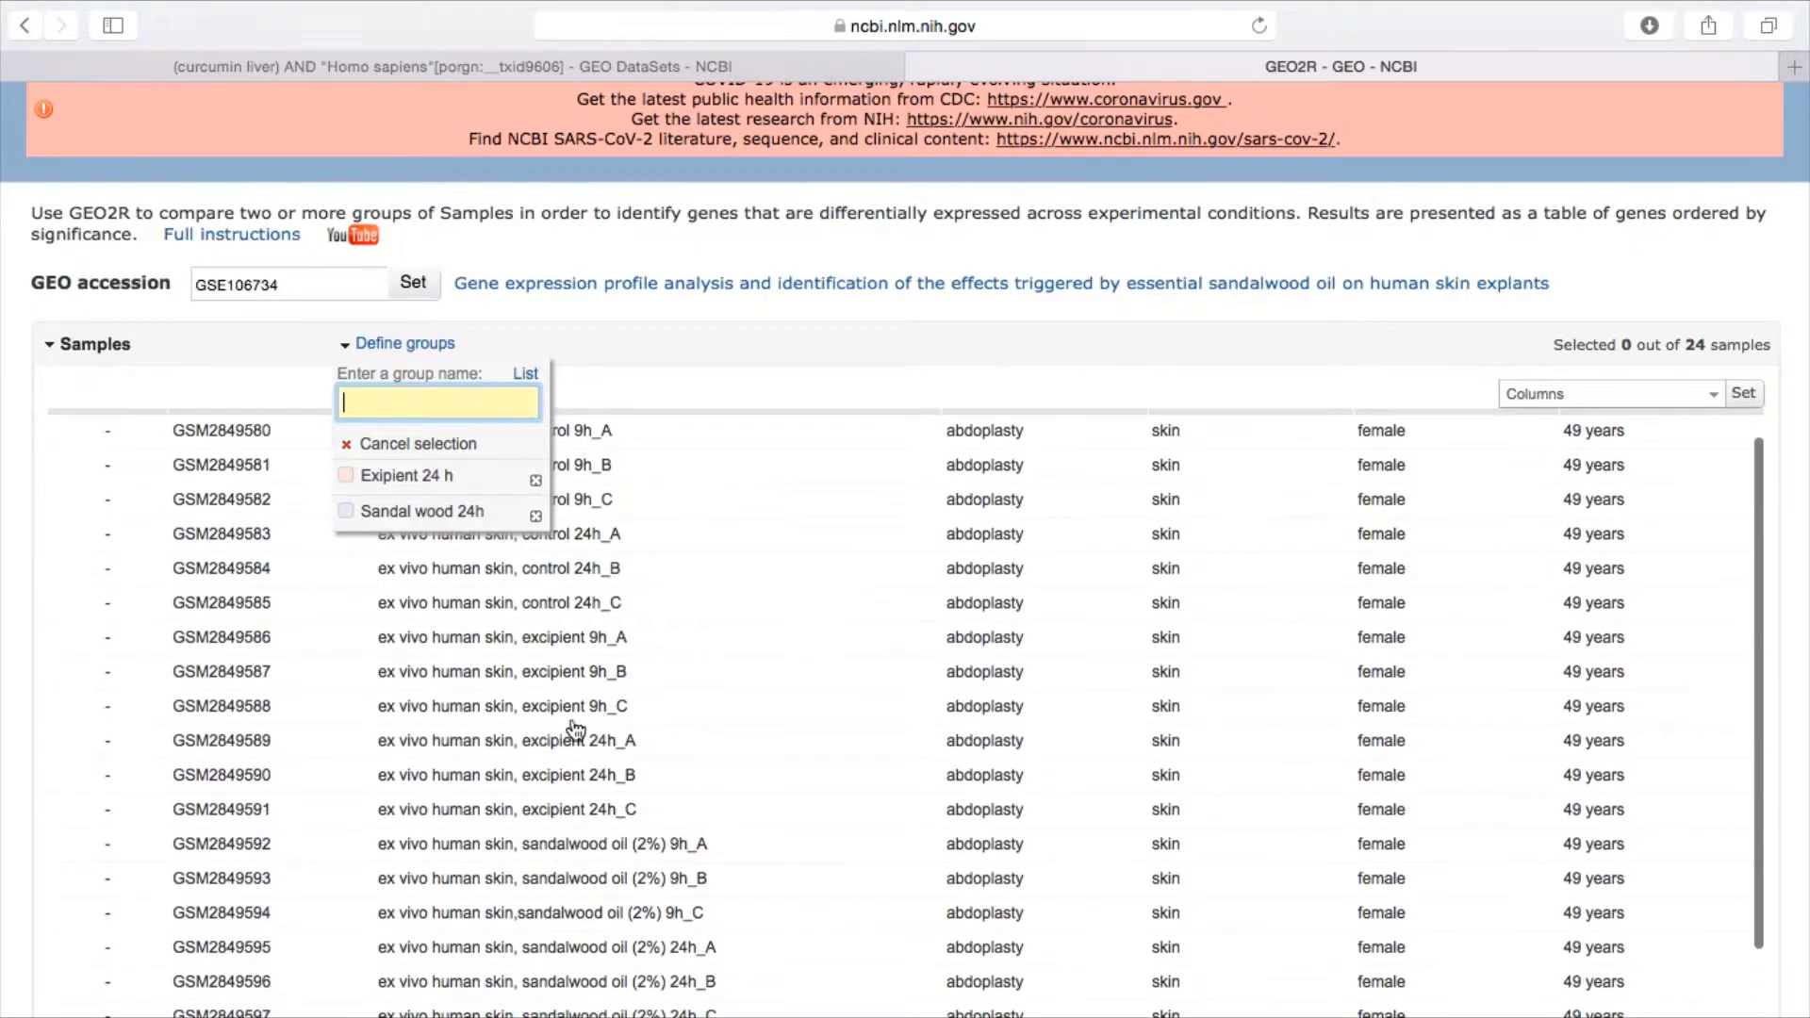
left_click(544, 816)
left_click(525, 740, "shift")
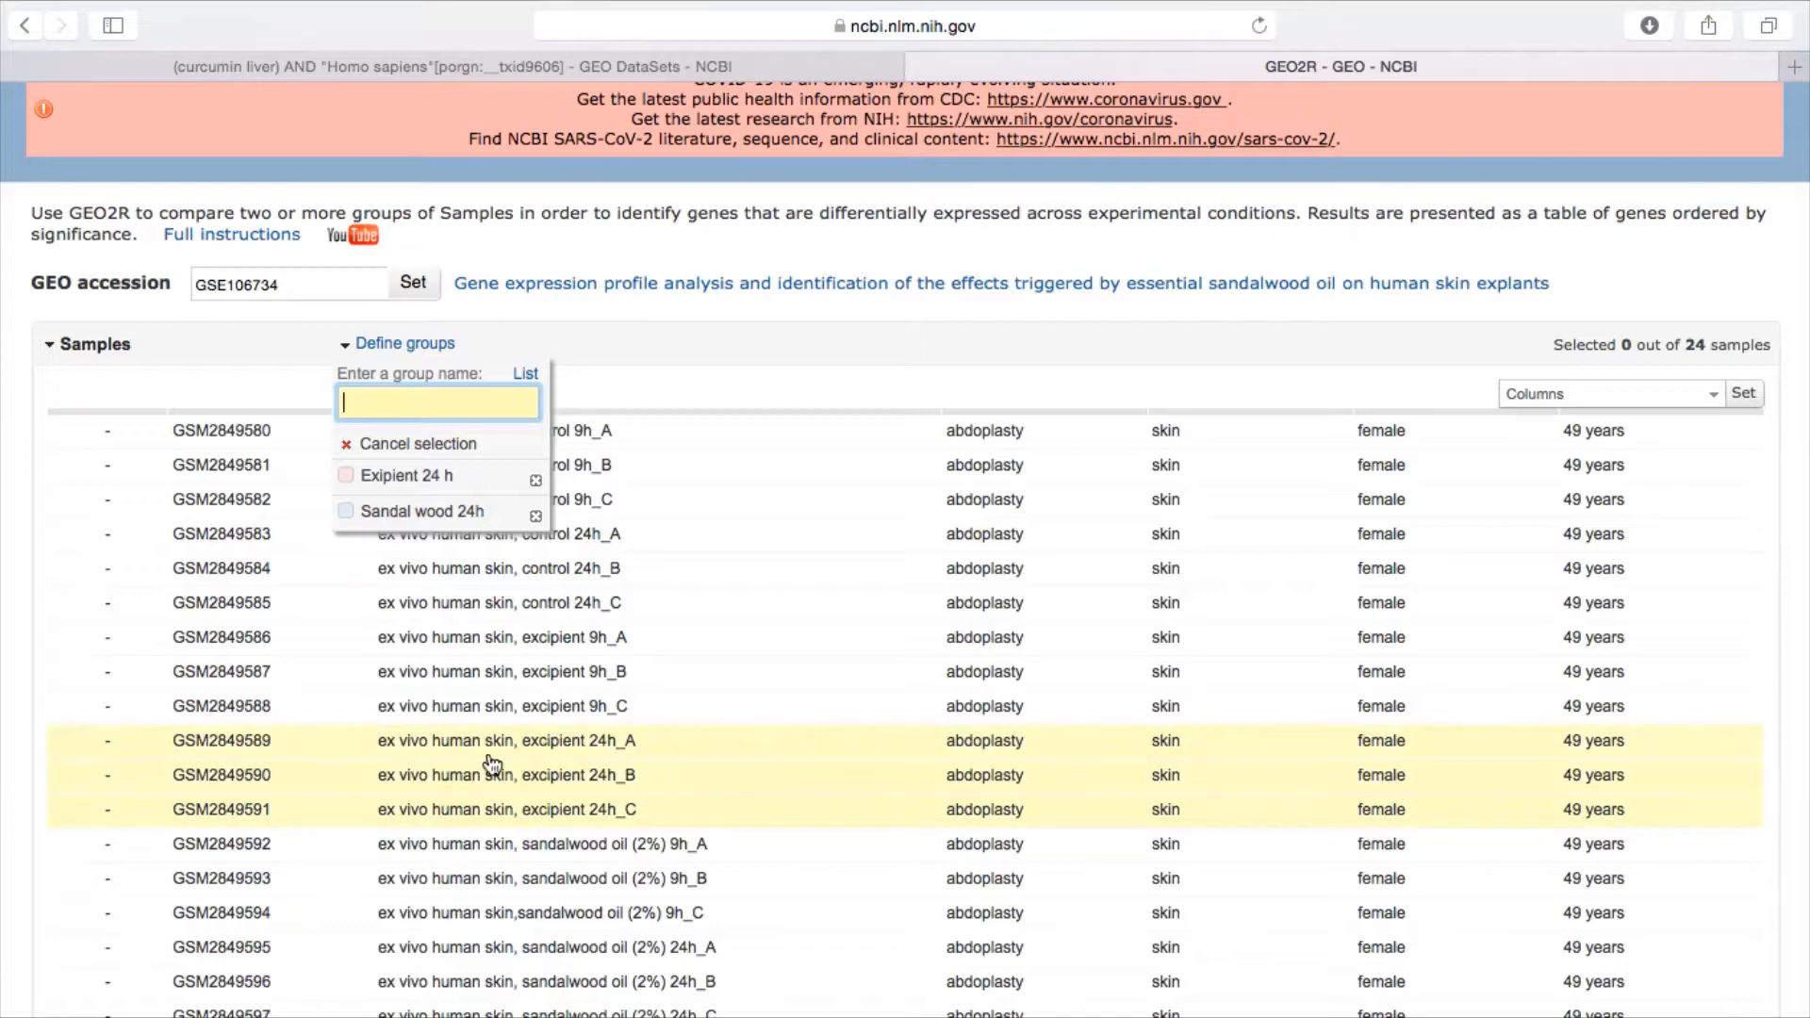
left_click(452, 476)
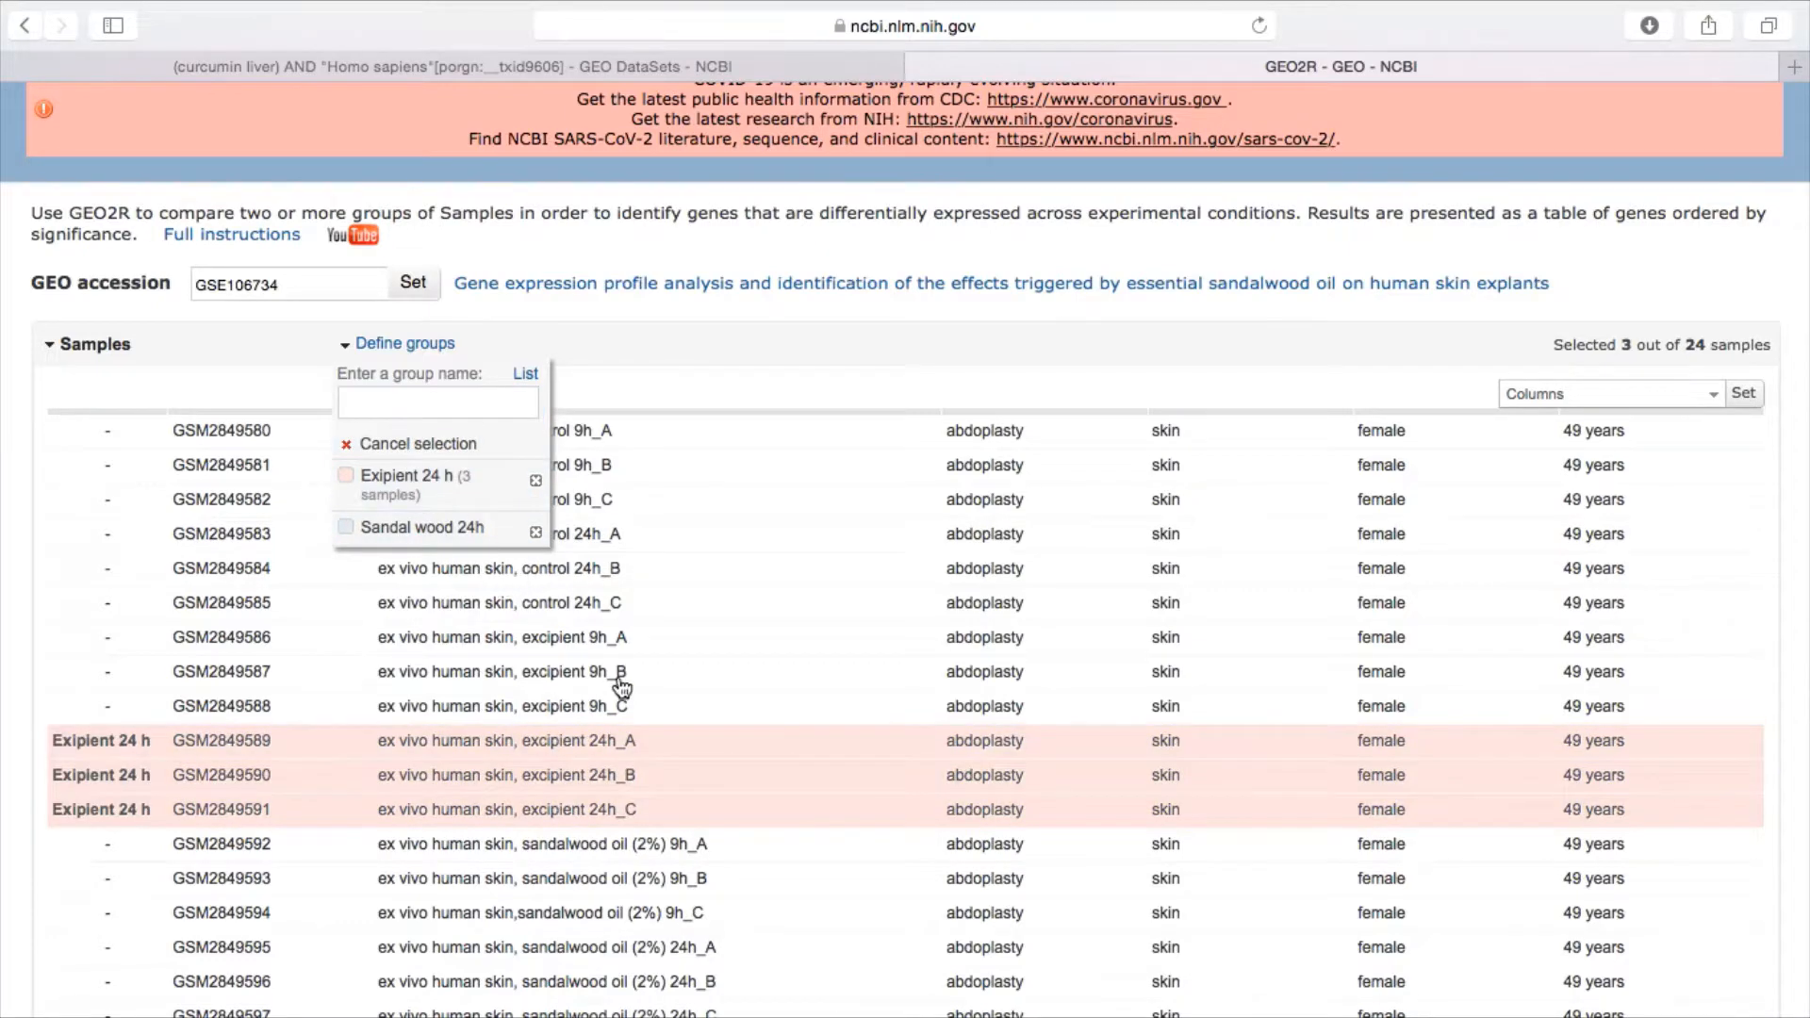
Step: Assign the sandalwood oil (2%) 24h samples A, B and C (GSM2849595 to GSM2849597) to the Sandal wood 24h group
scroll(622, 686, "down", 5)
scroll(622, 686, "down", 10)
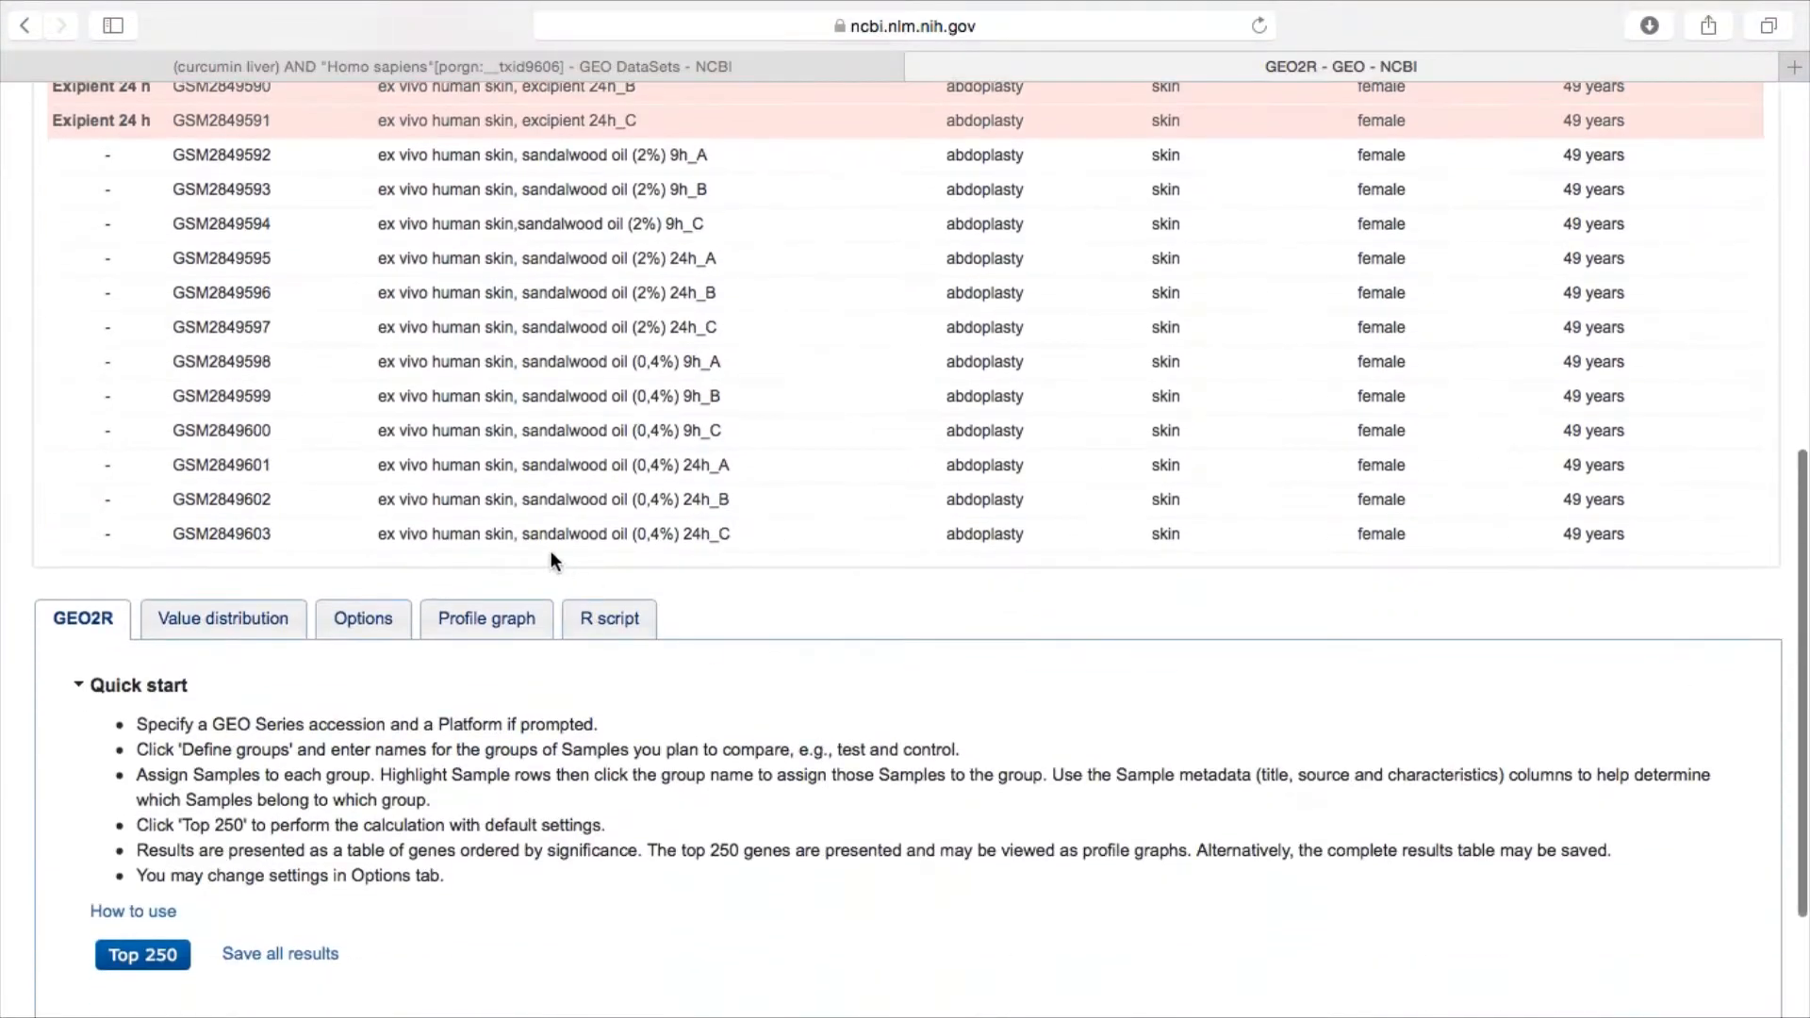
scroll(585, 476, "up", 4)
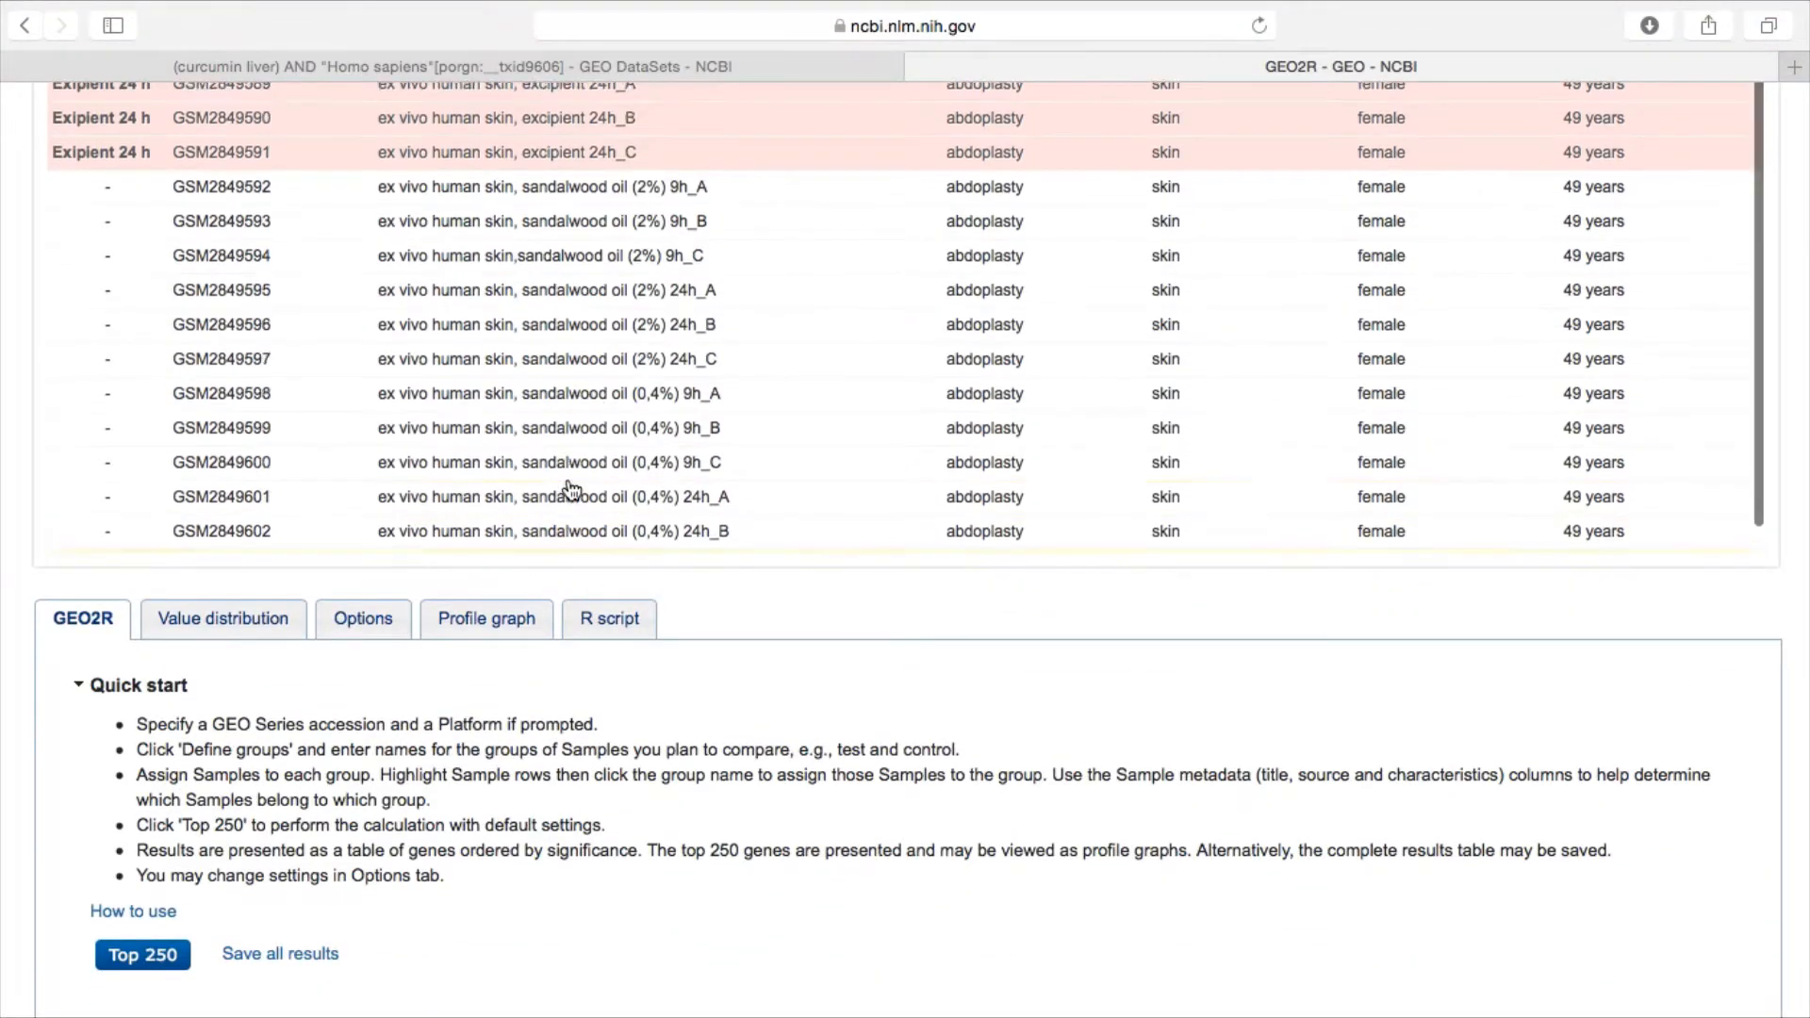
left_click(577, 355)
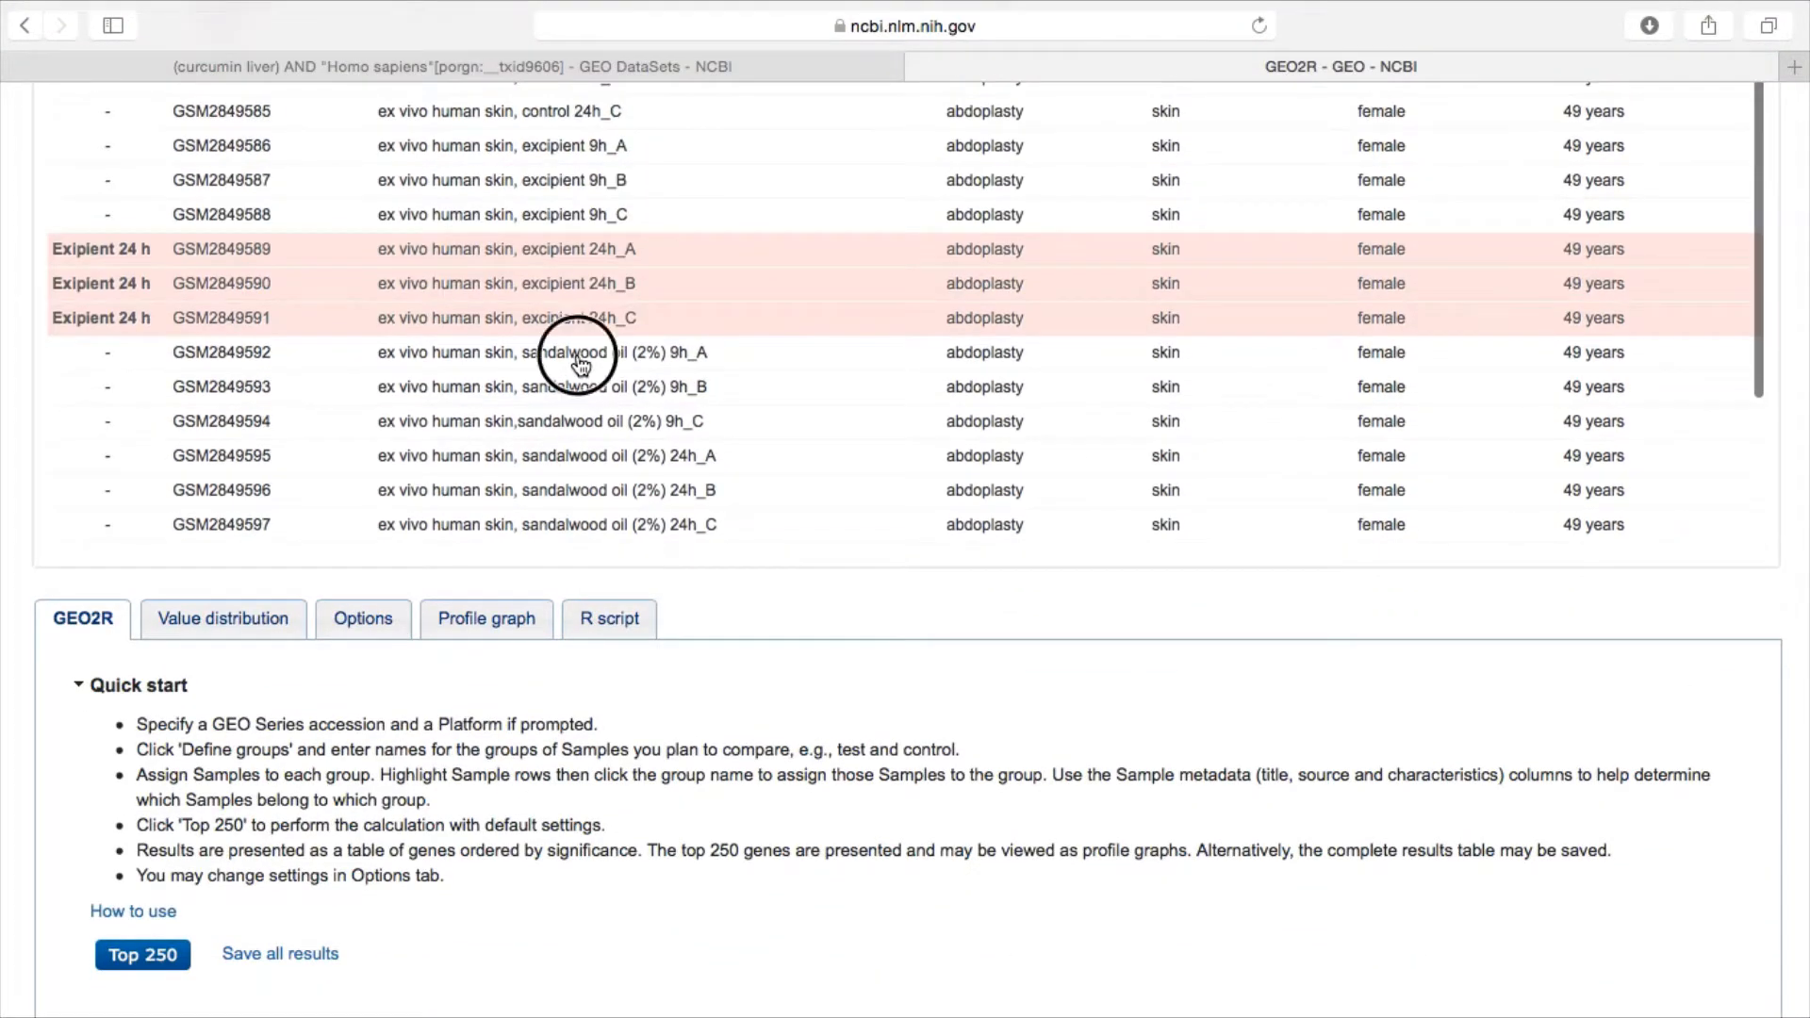
scroll(578, 450, "down", 1)
left_click(575, 419)
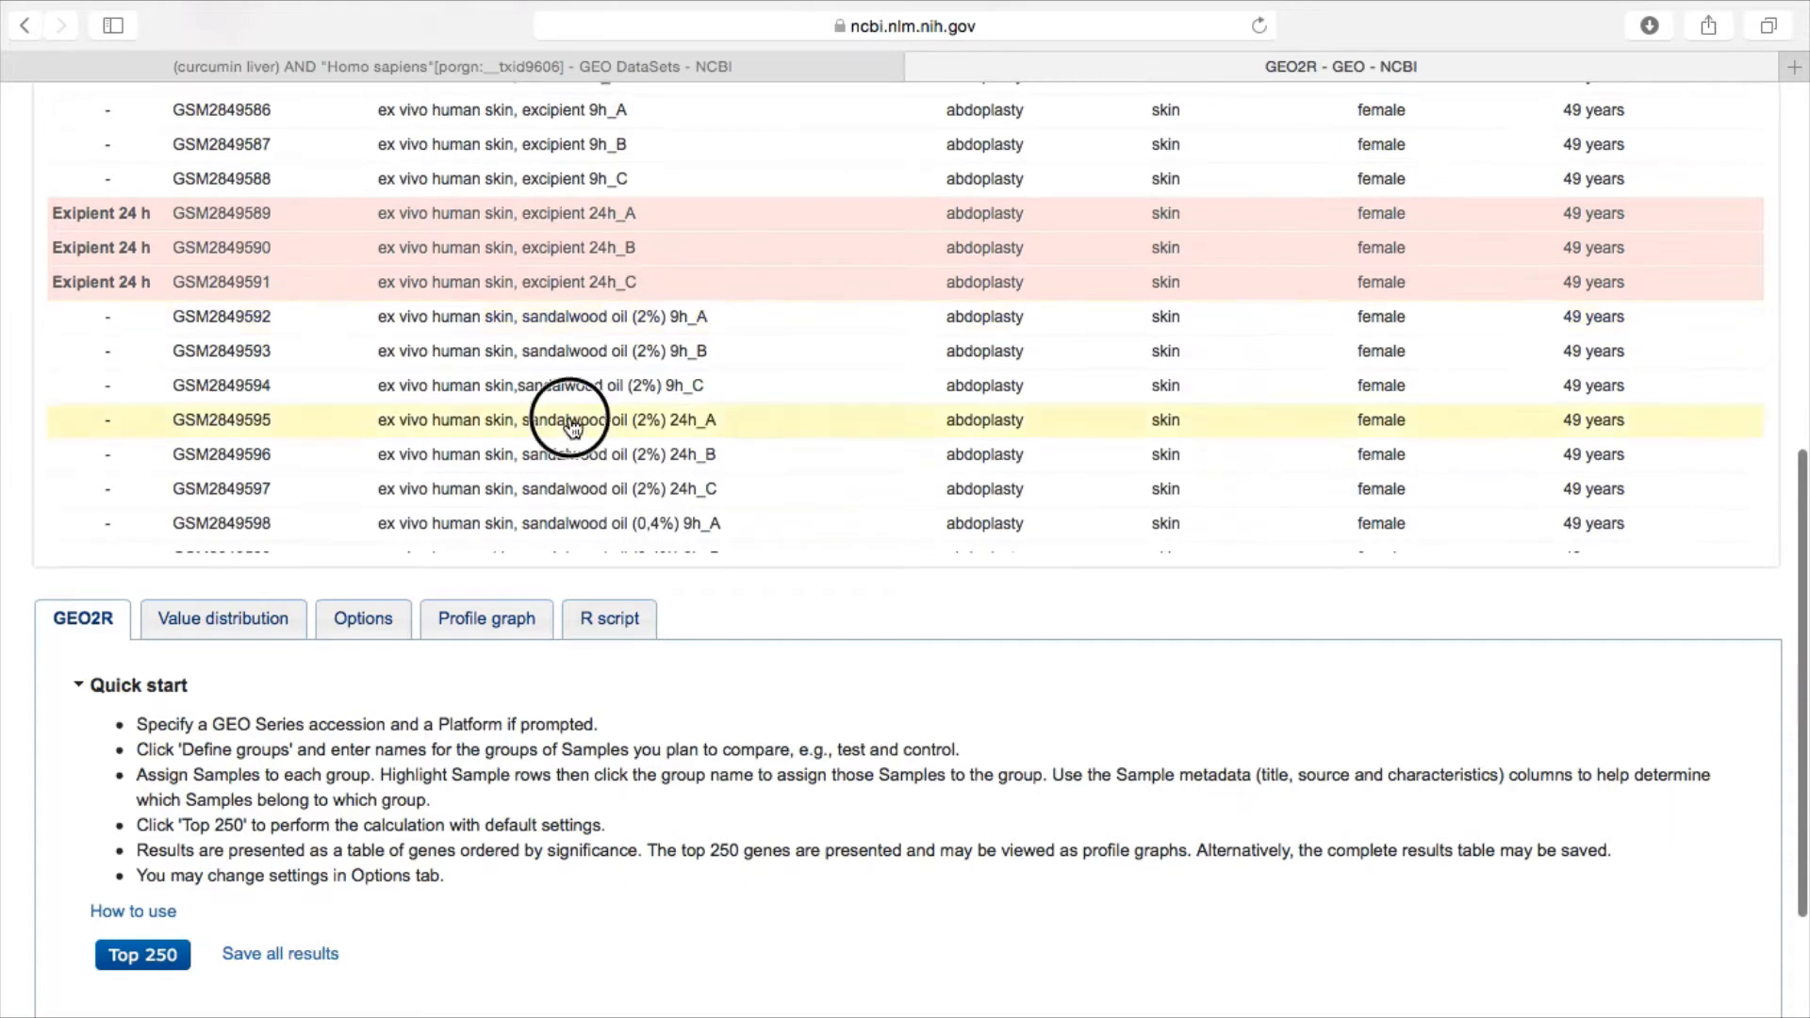
left_click(576, 492, "shift")
scroll(755, 556, "up", 10)
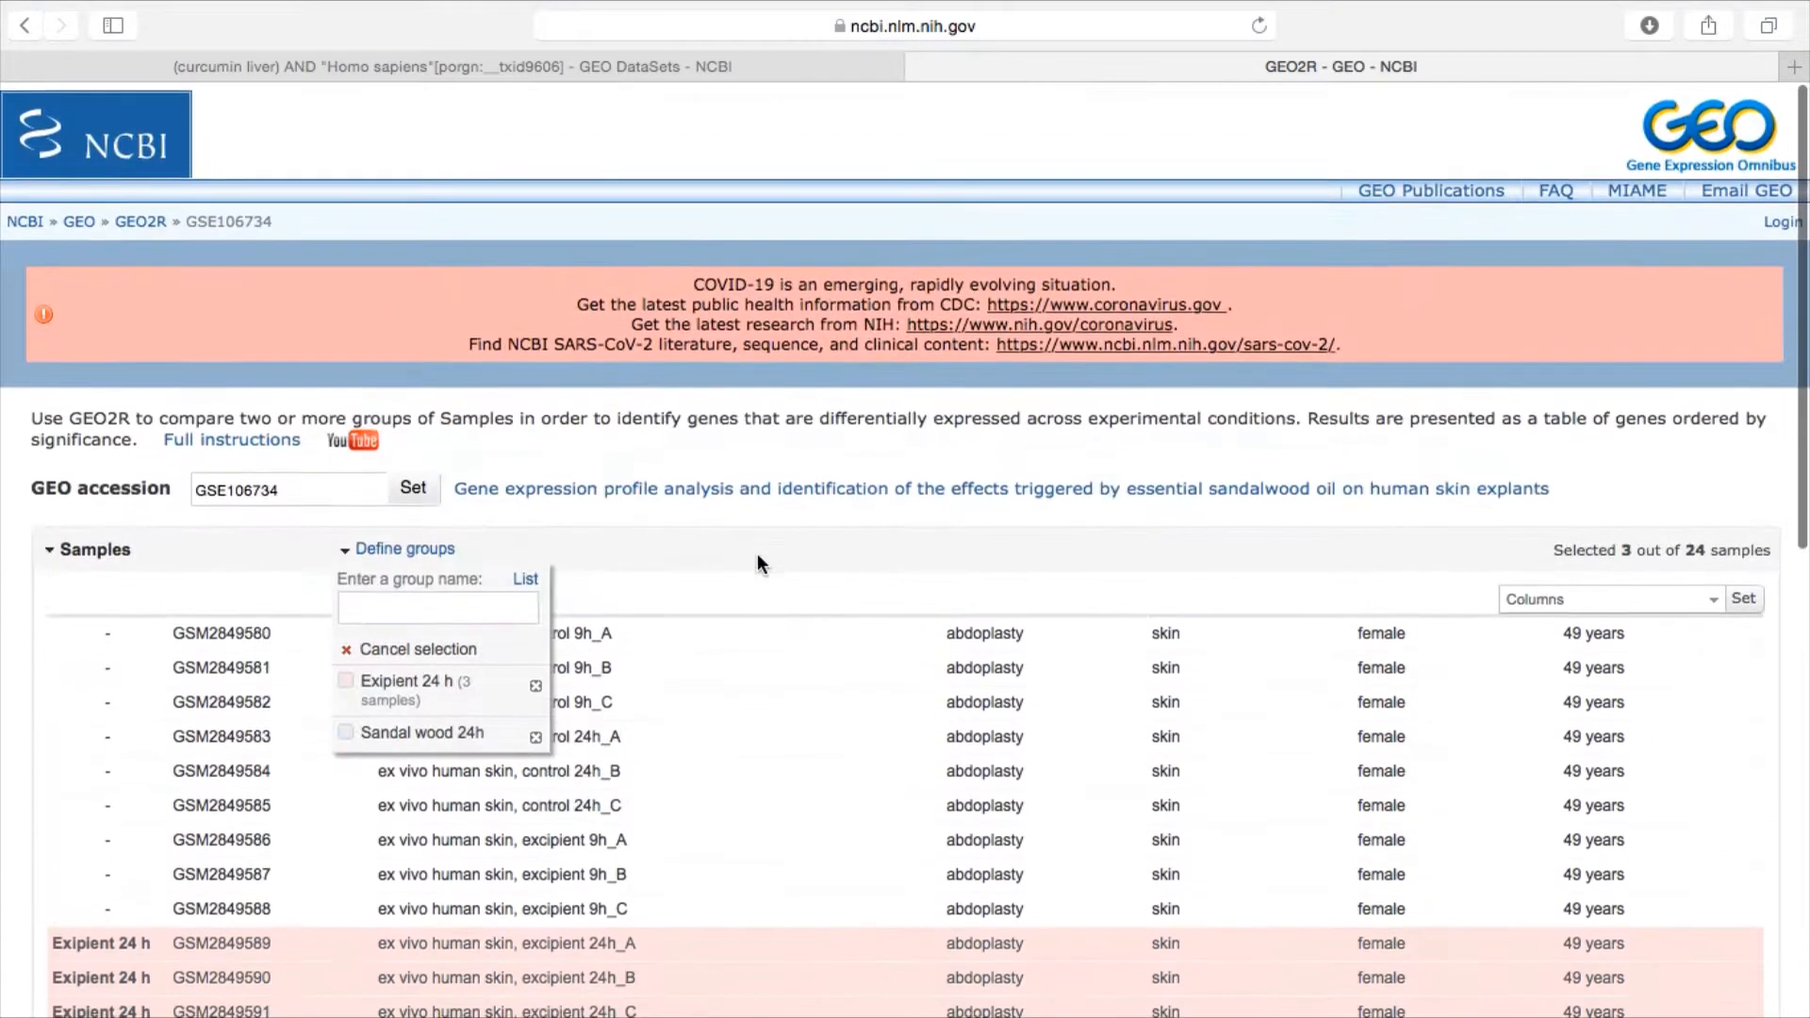
left_click(424, 723)
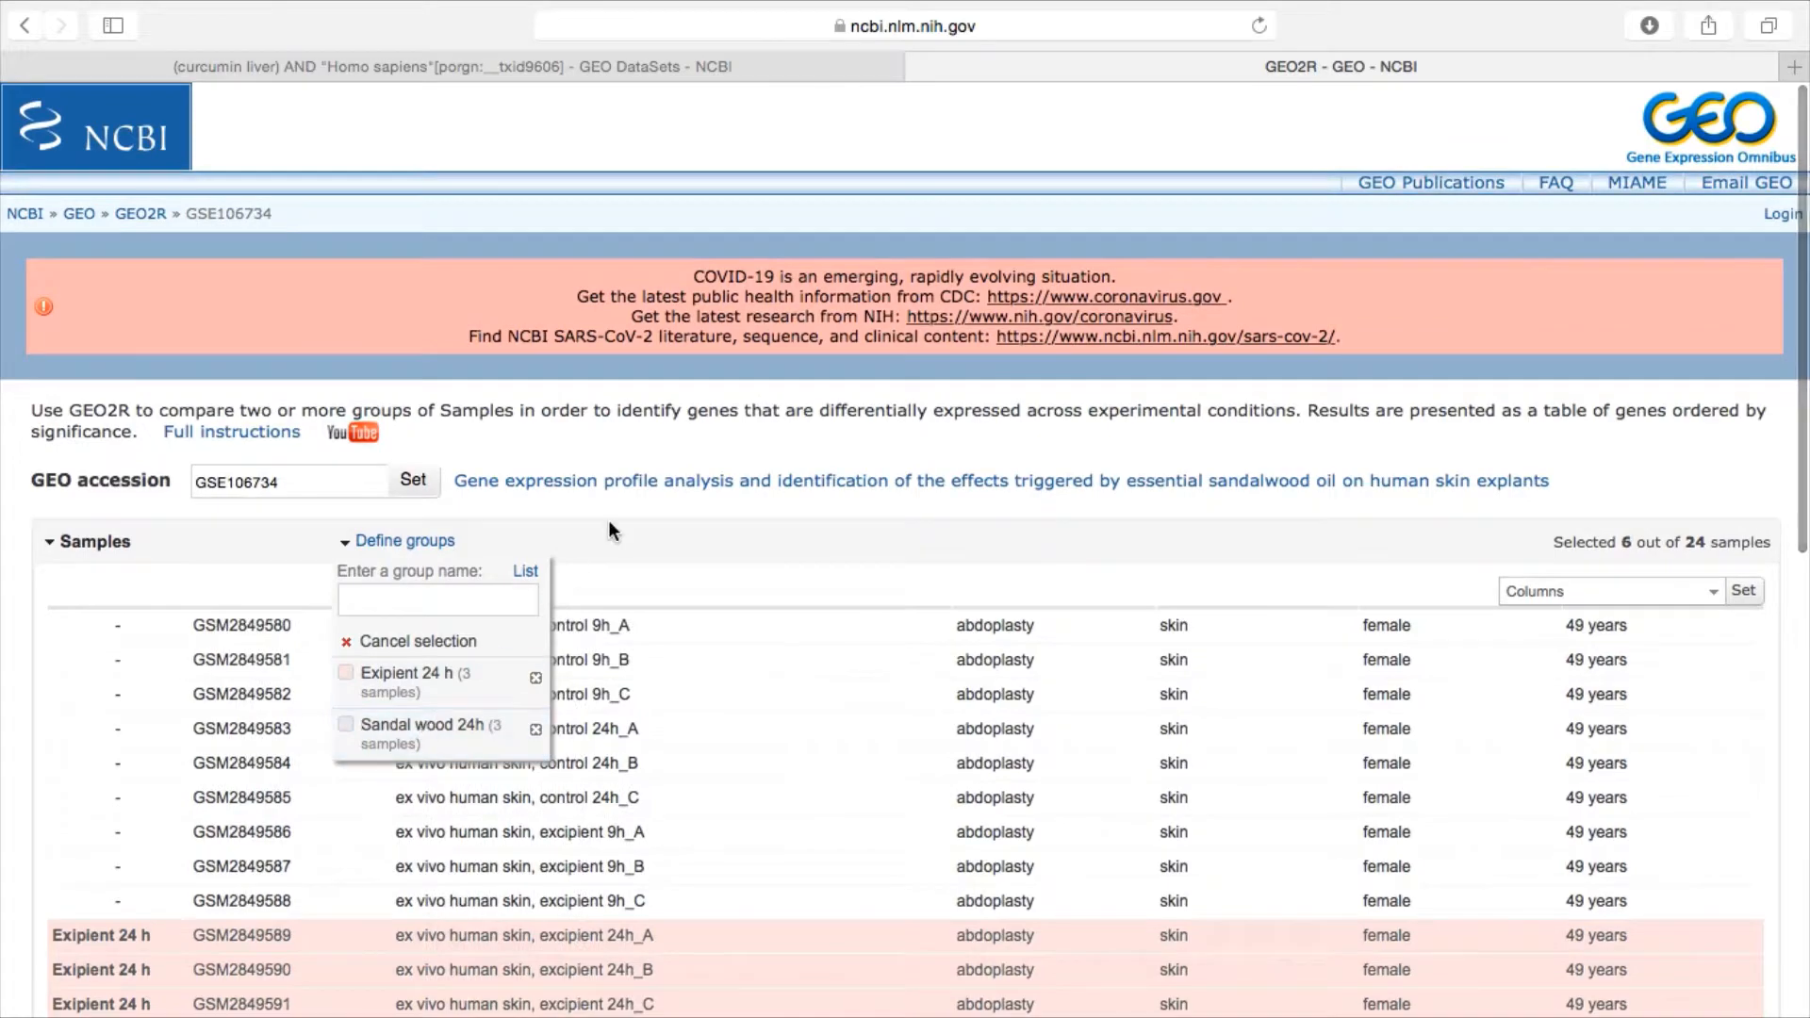
Step: Generate the value distribution box plot for the grouped samples and export its number summary table
scroll(608, 523, "down", 4)
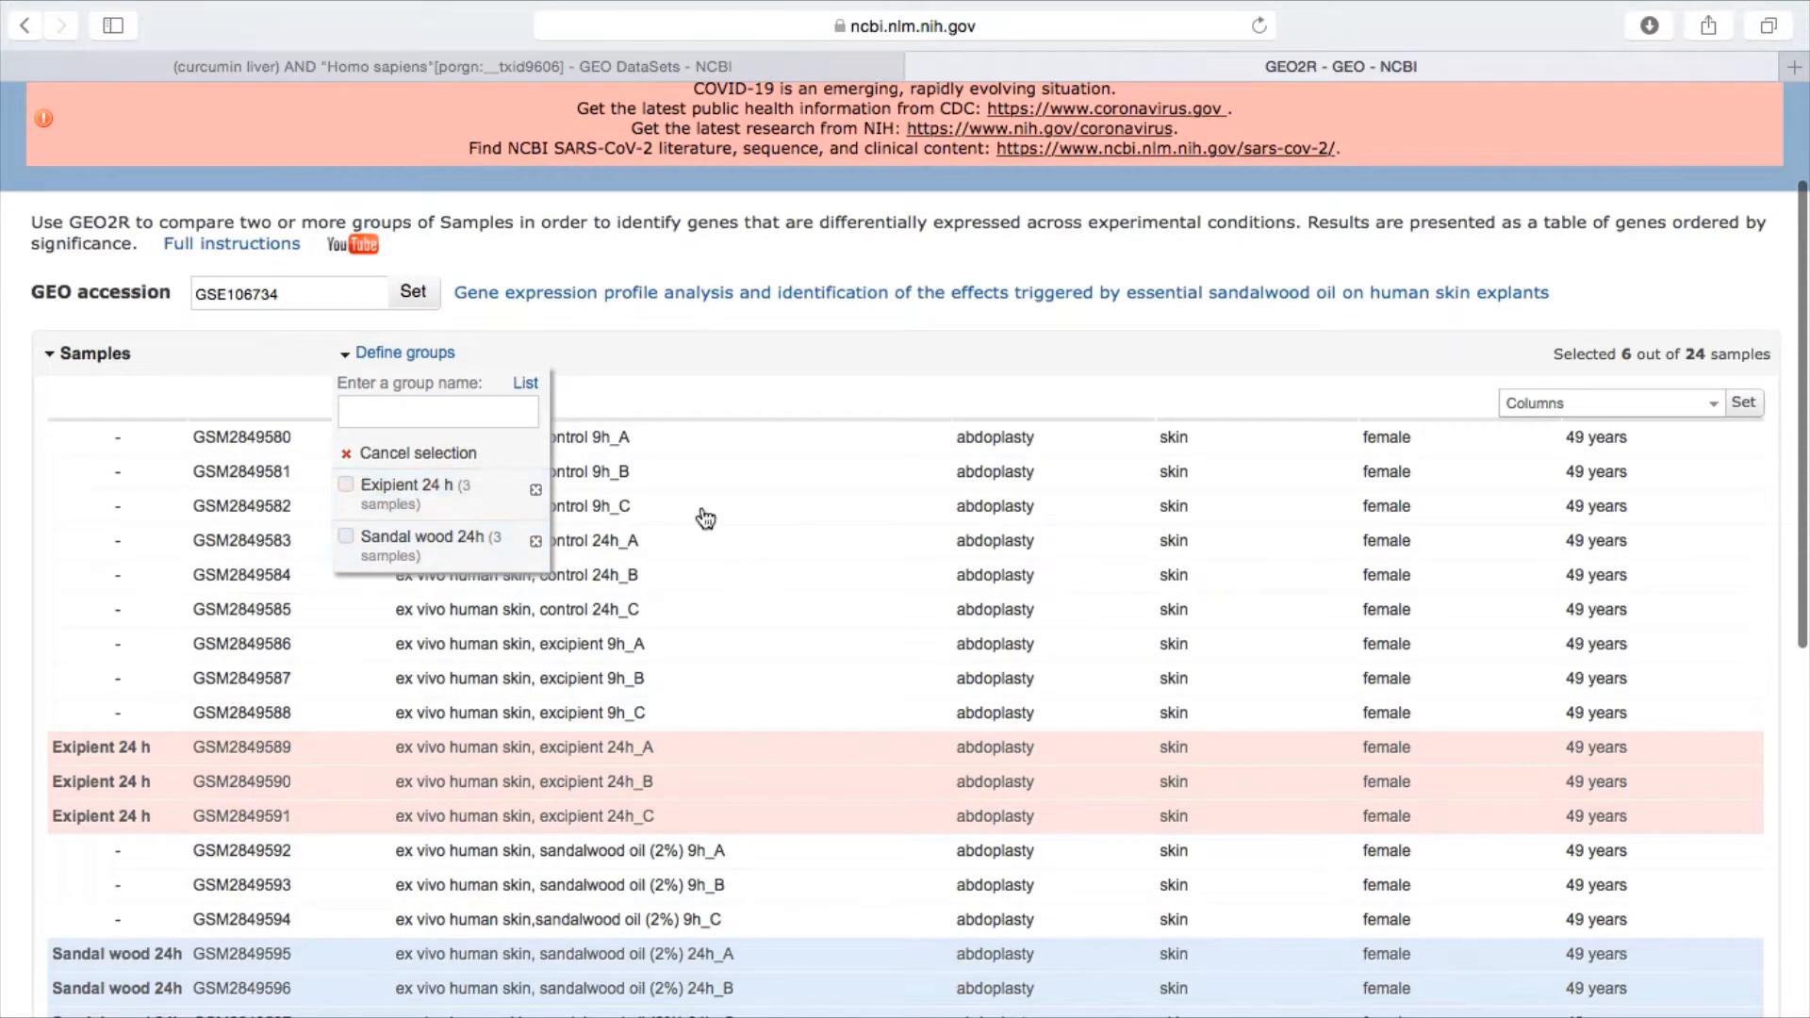
scroll(703, 519, "down", 4)
scroll(1091, 403, "down", 15)
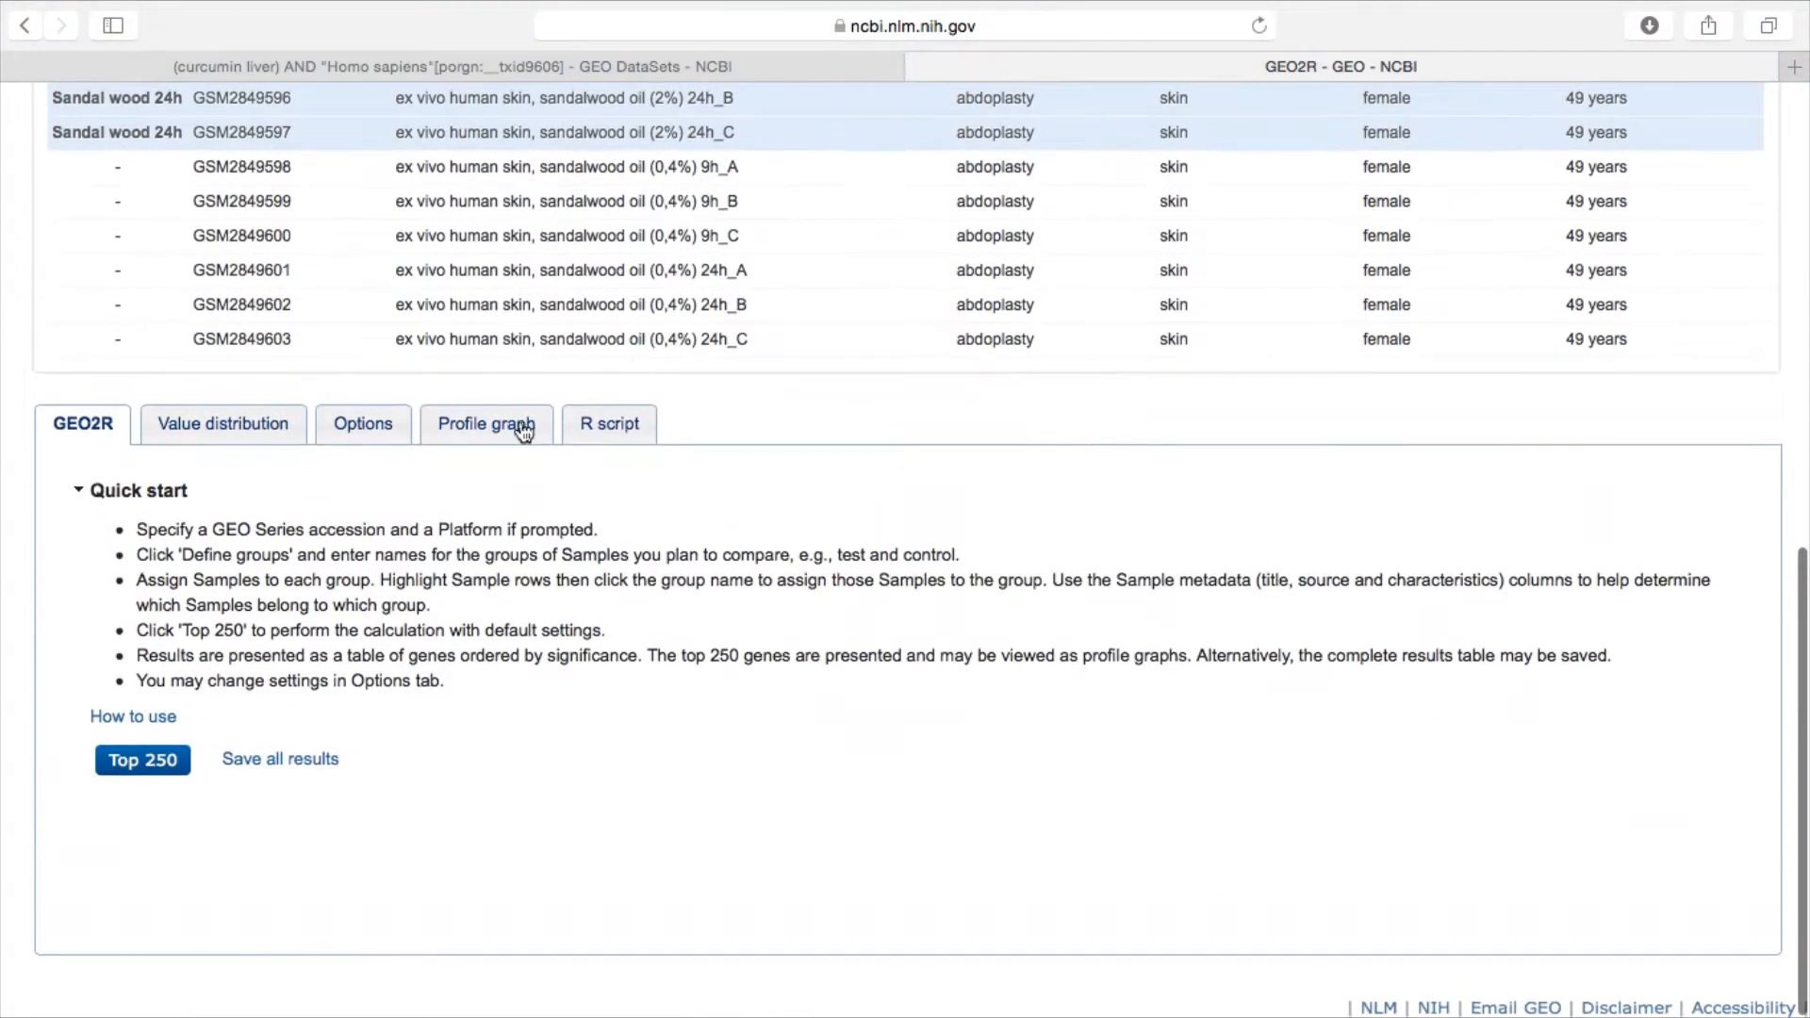
left_click(256, 421)
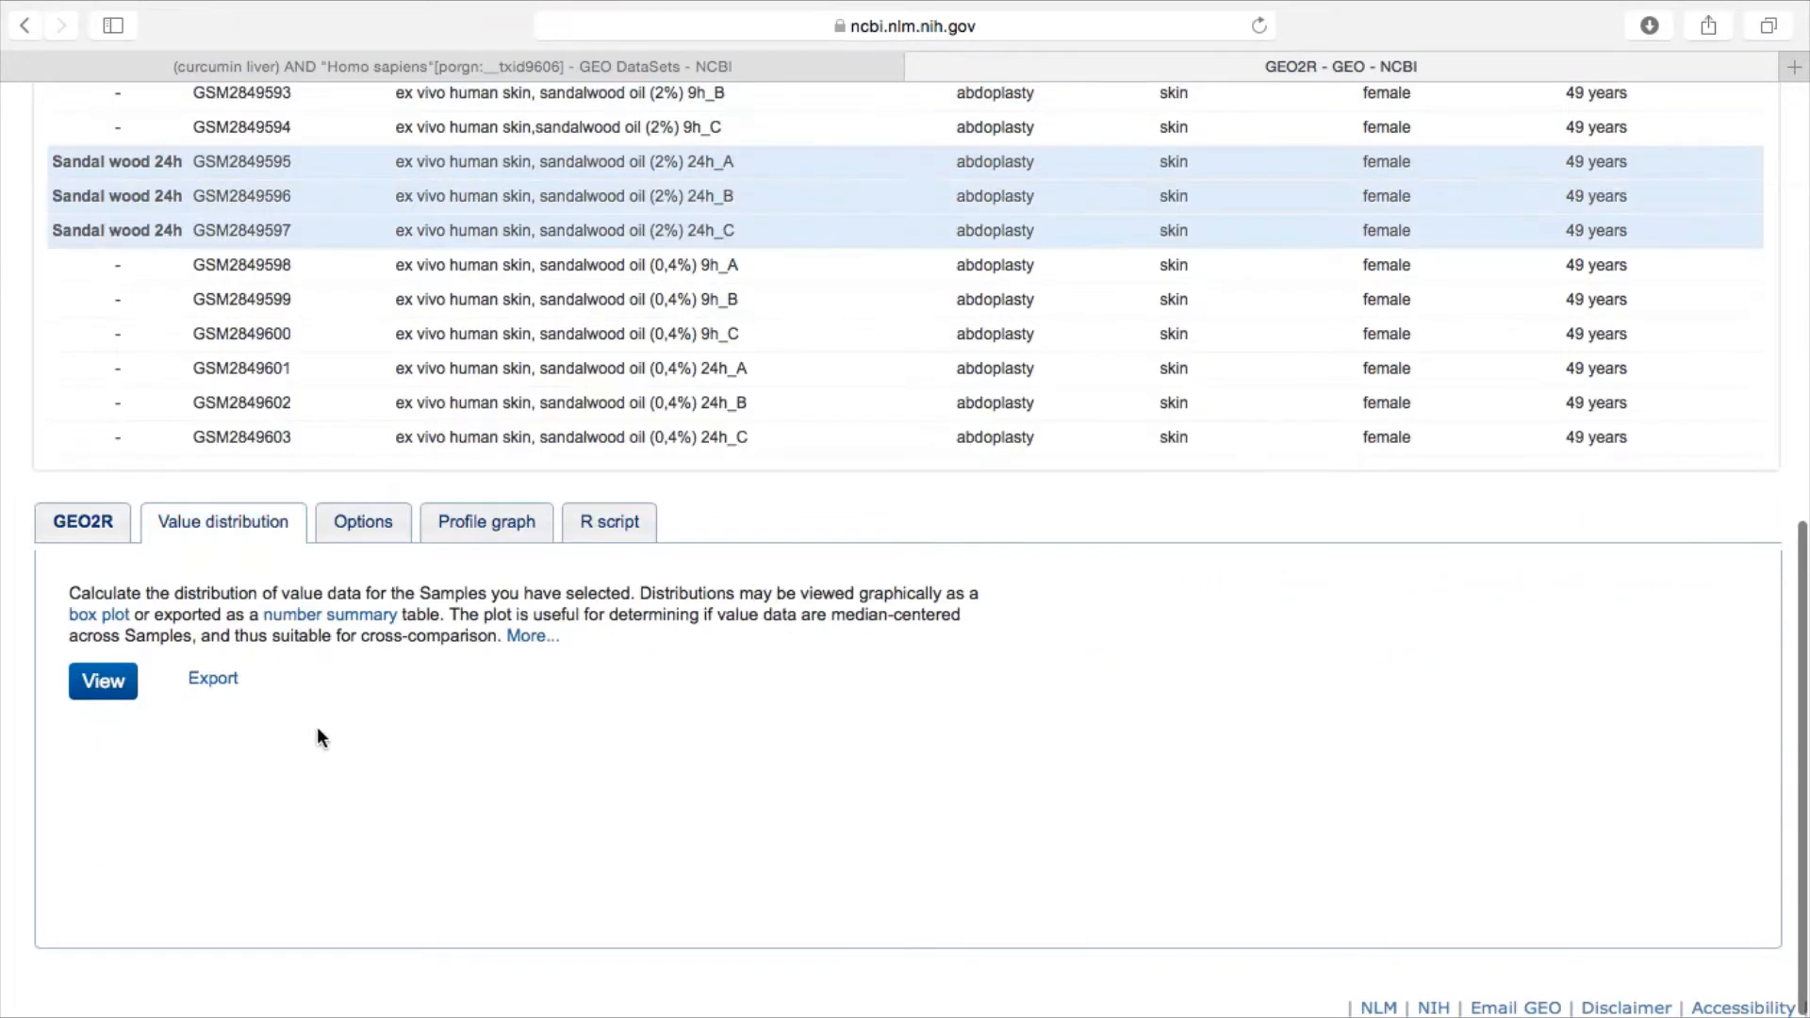
left_click(105, 681)
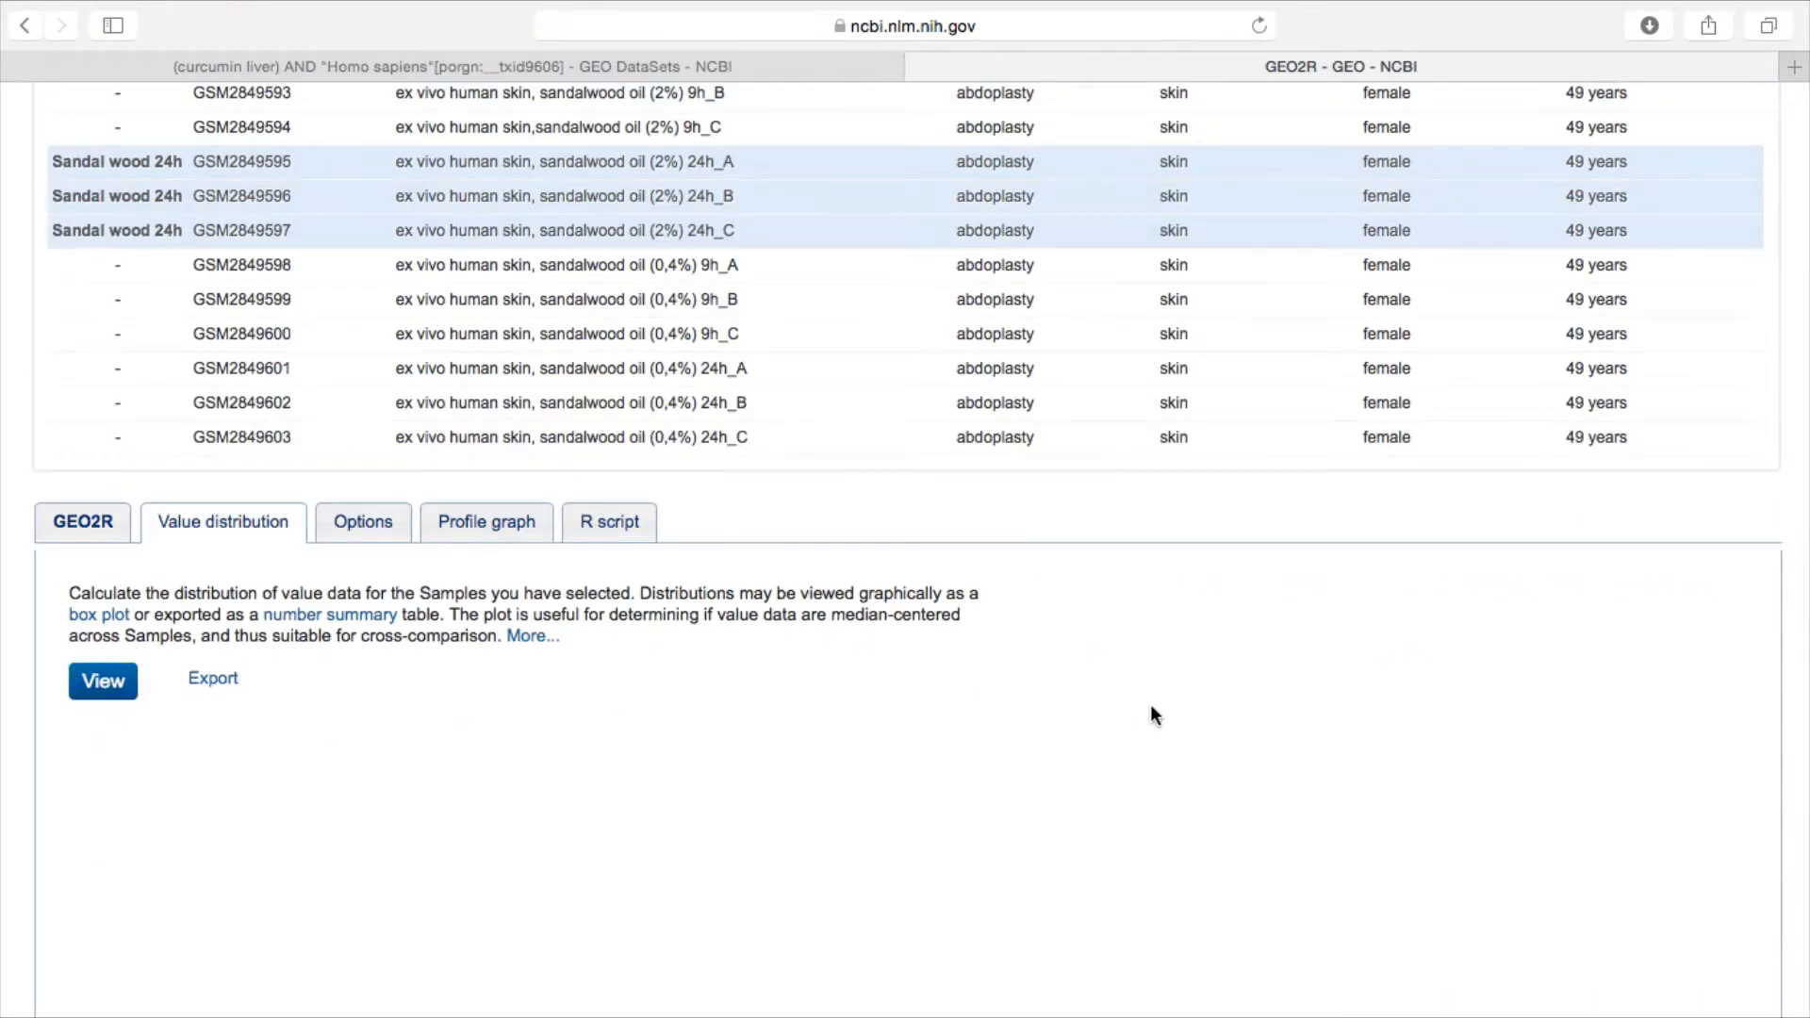
left_click(98, 688)
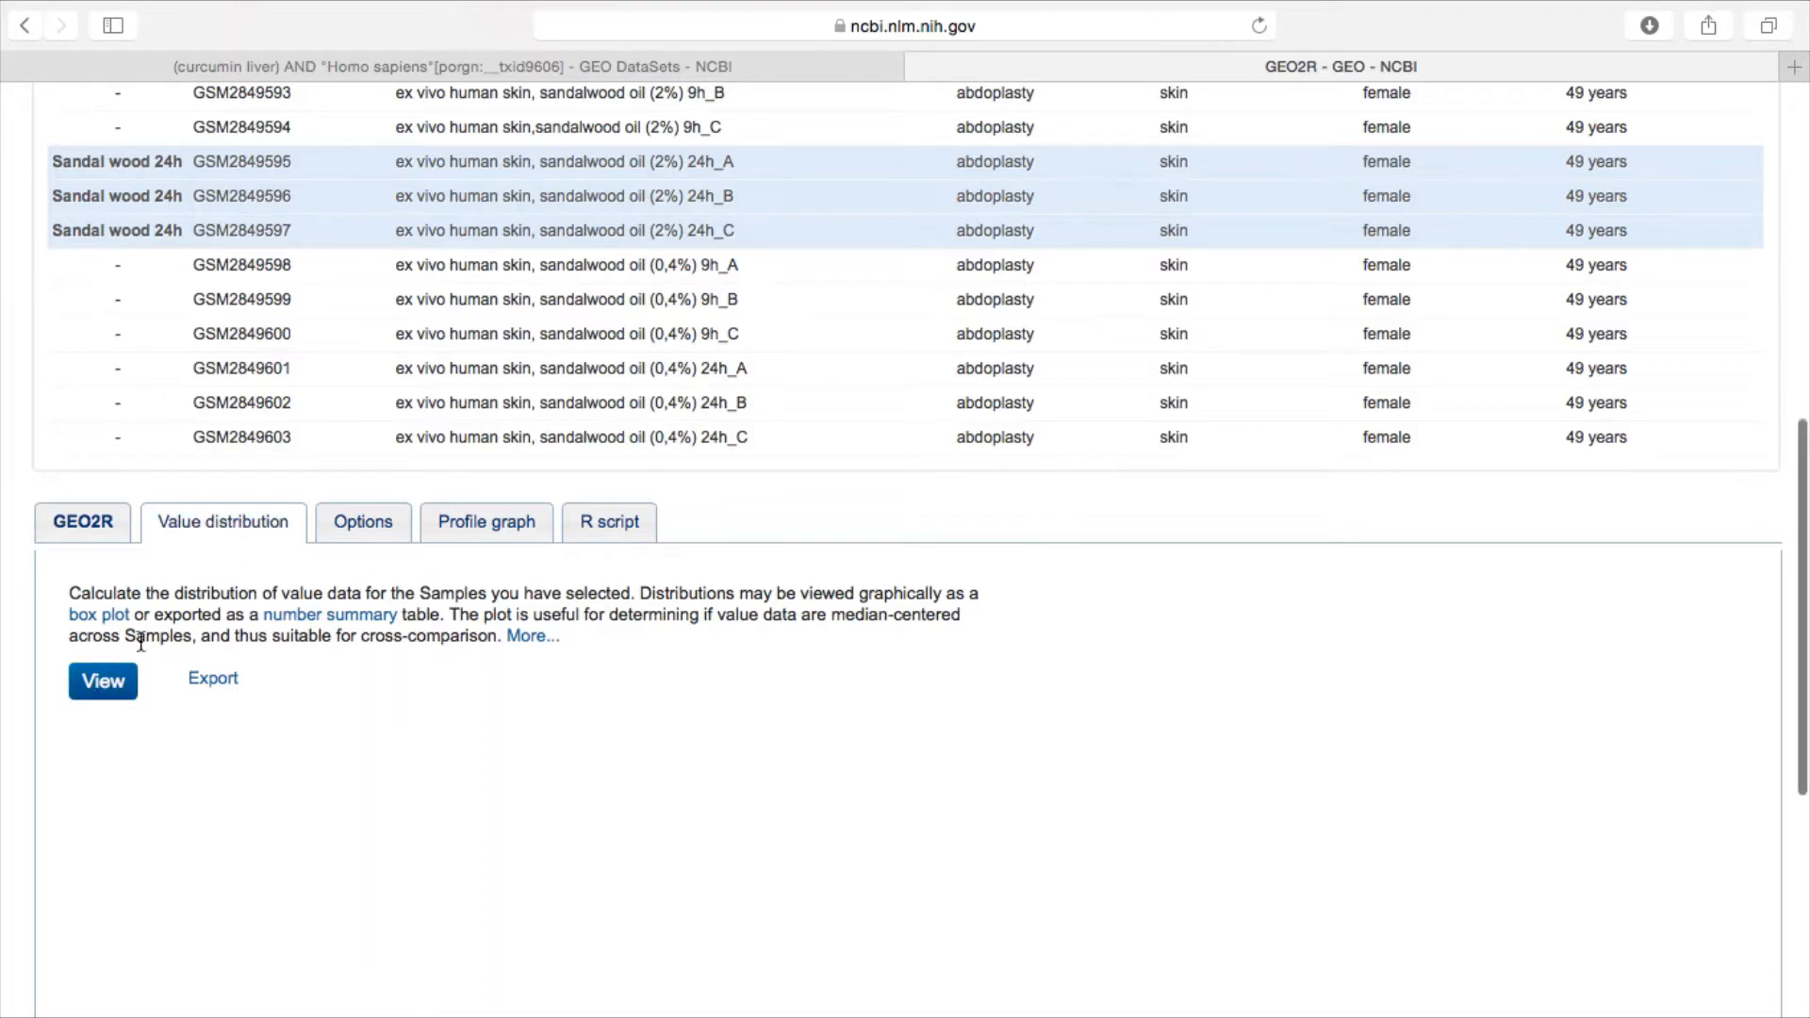
left_click(120, 688)
left_click(120, 692)
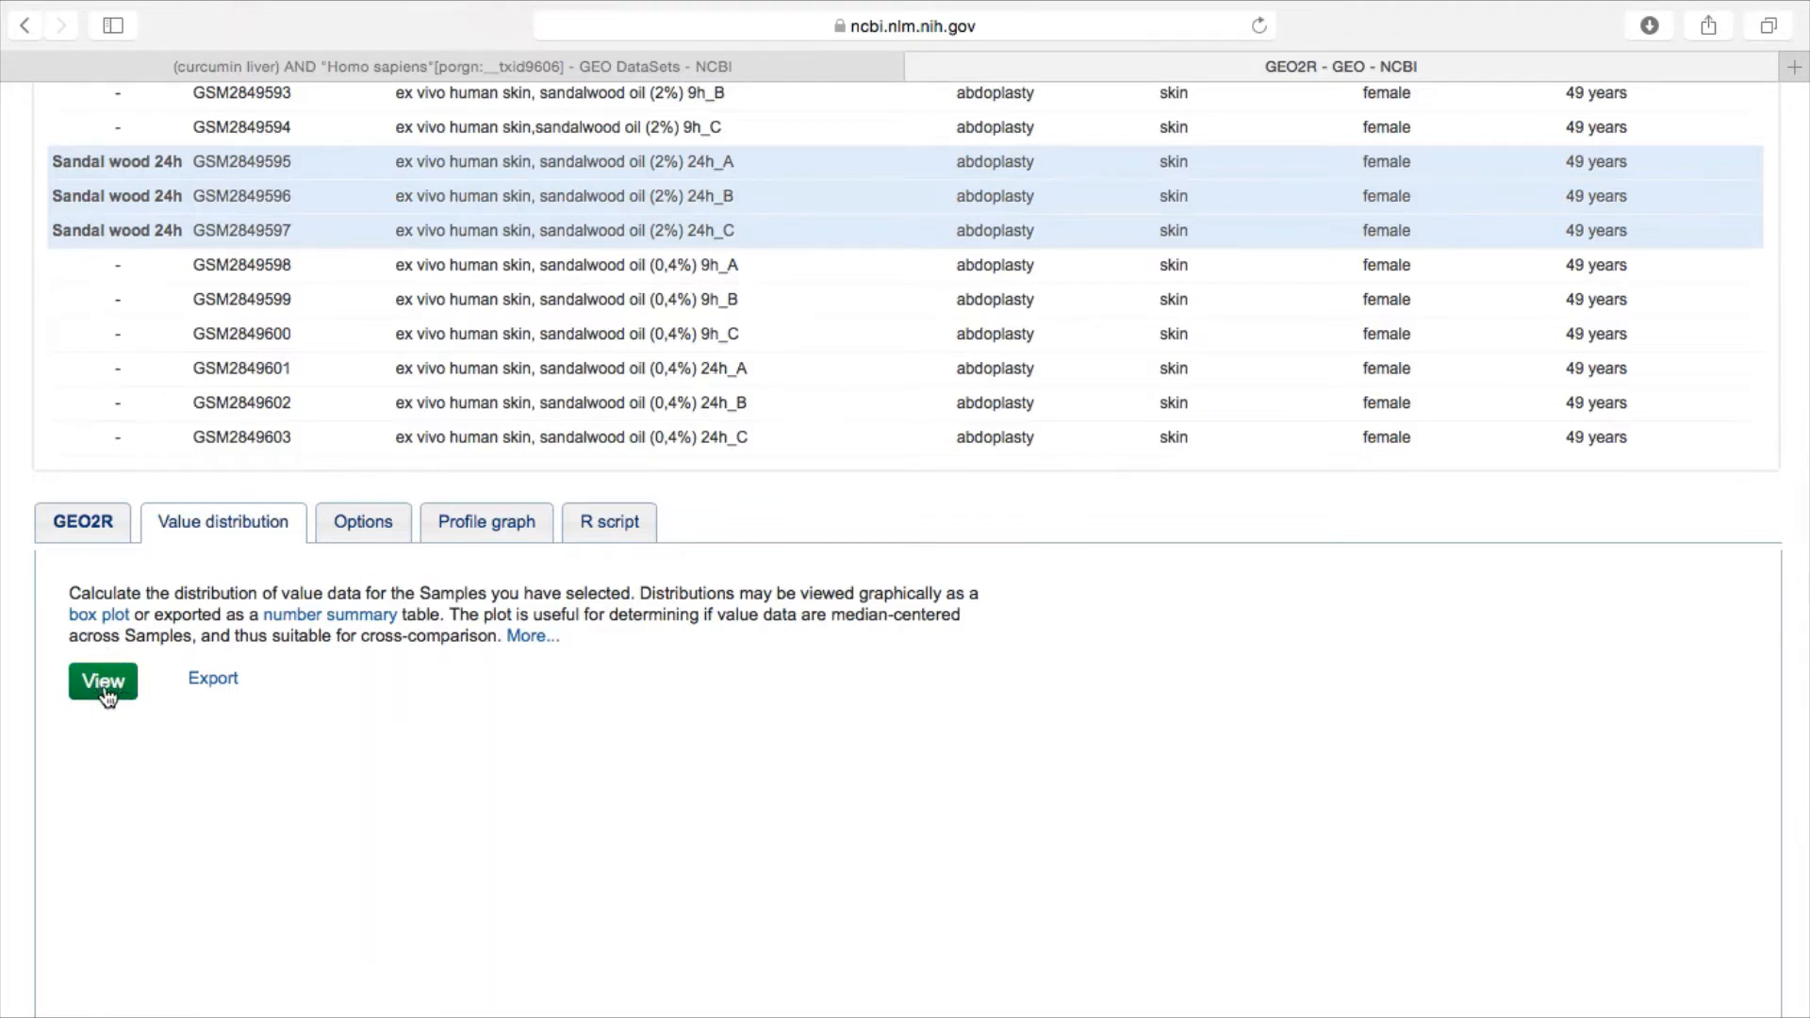
scroll(731, 651, "down", 6)
scroll(534, 364, "up", 4)
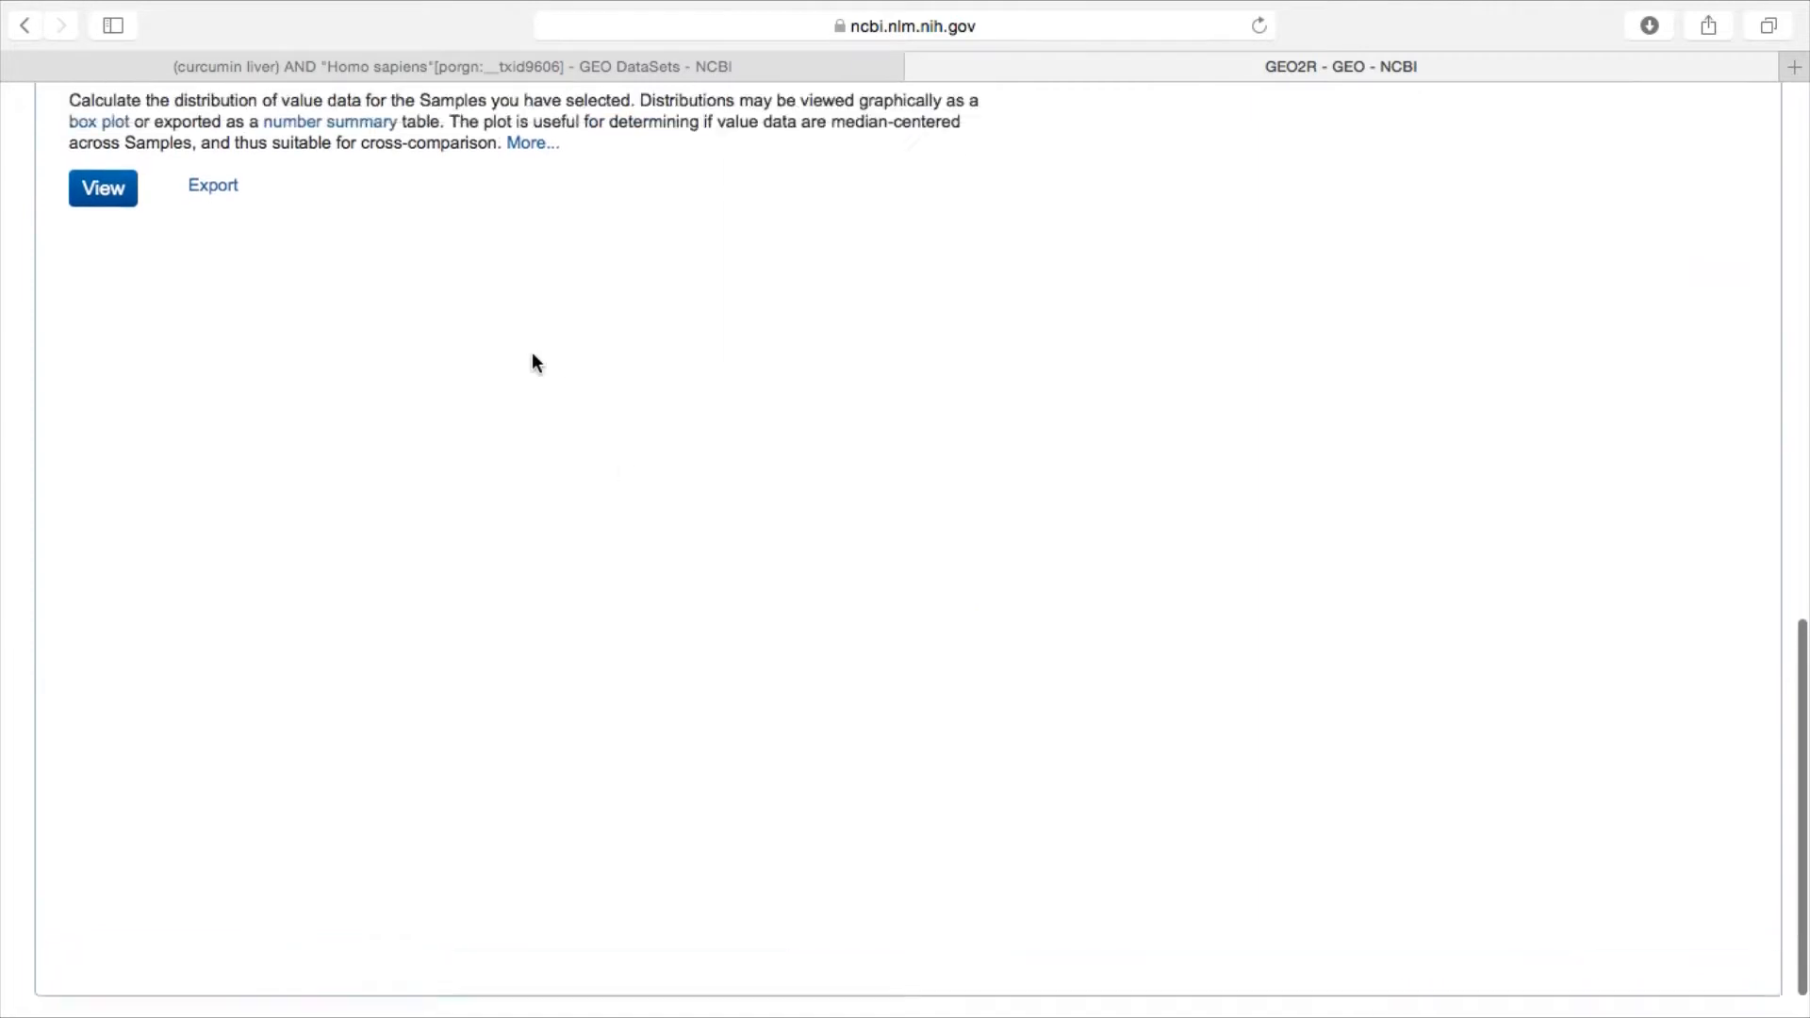
left_click(99, 471)
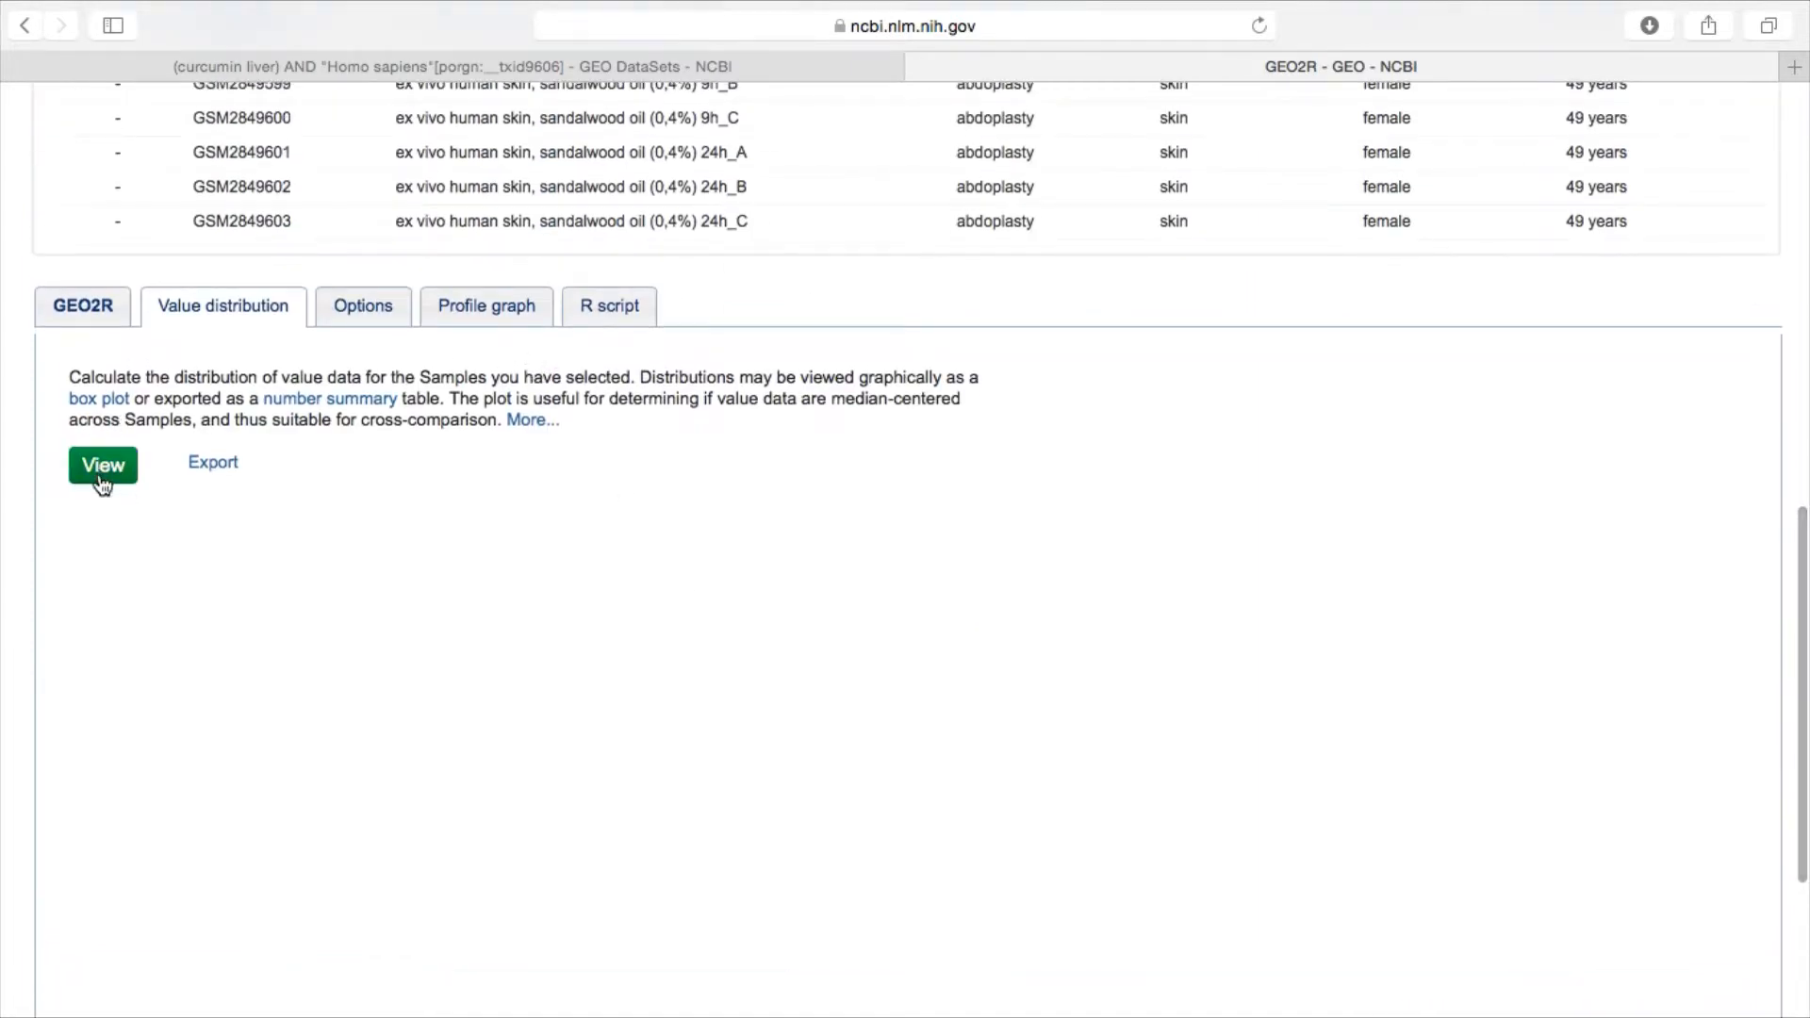
left_click(87, 469)
left_click(96, 477)
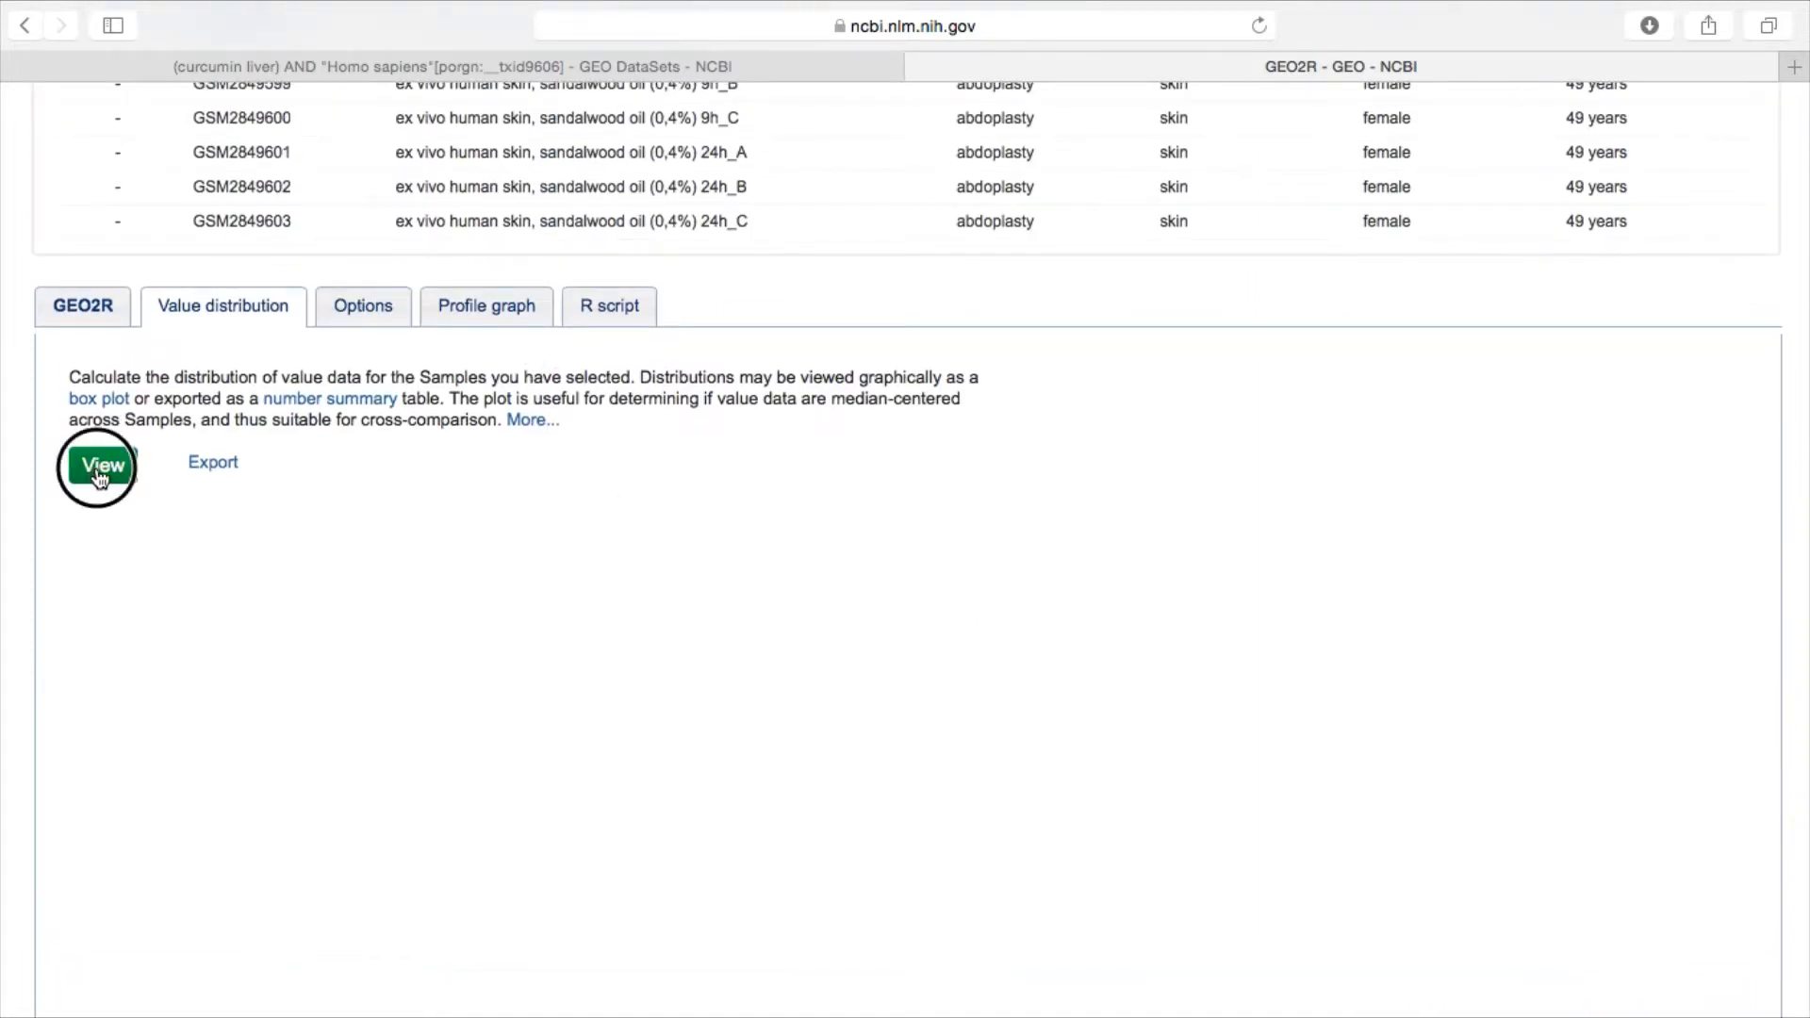
right_click(102, 476)
left_click(90, 471)
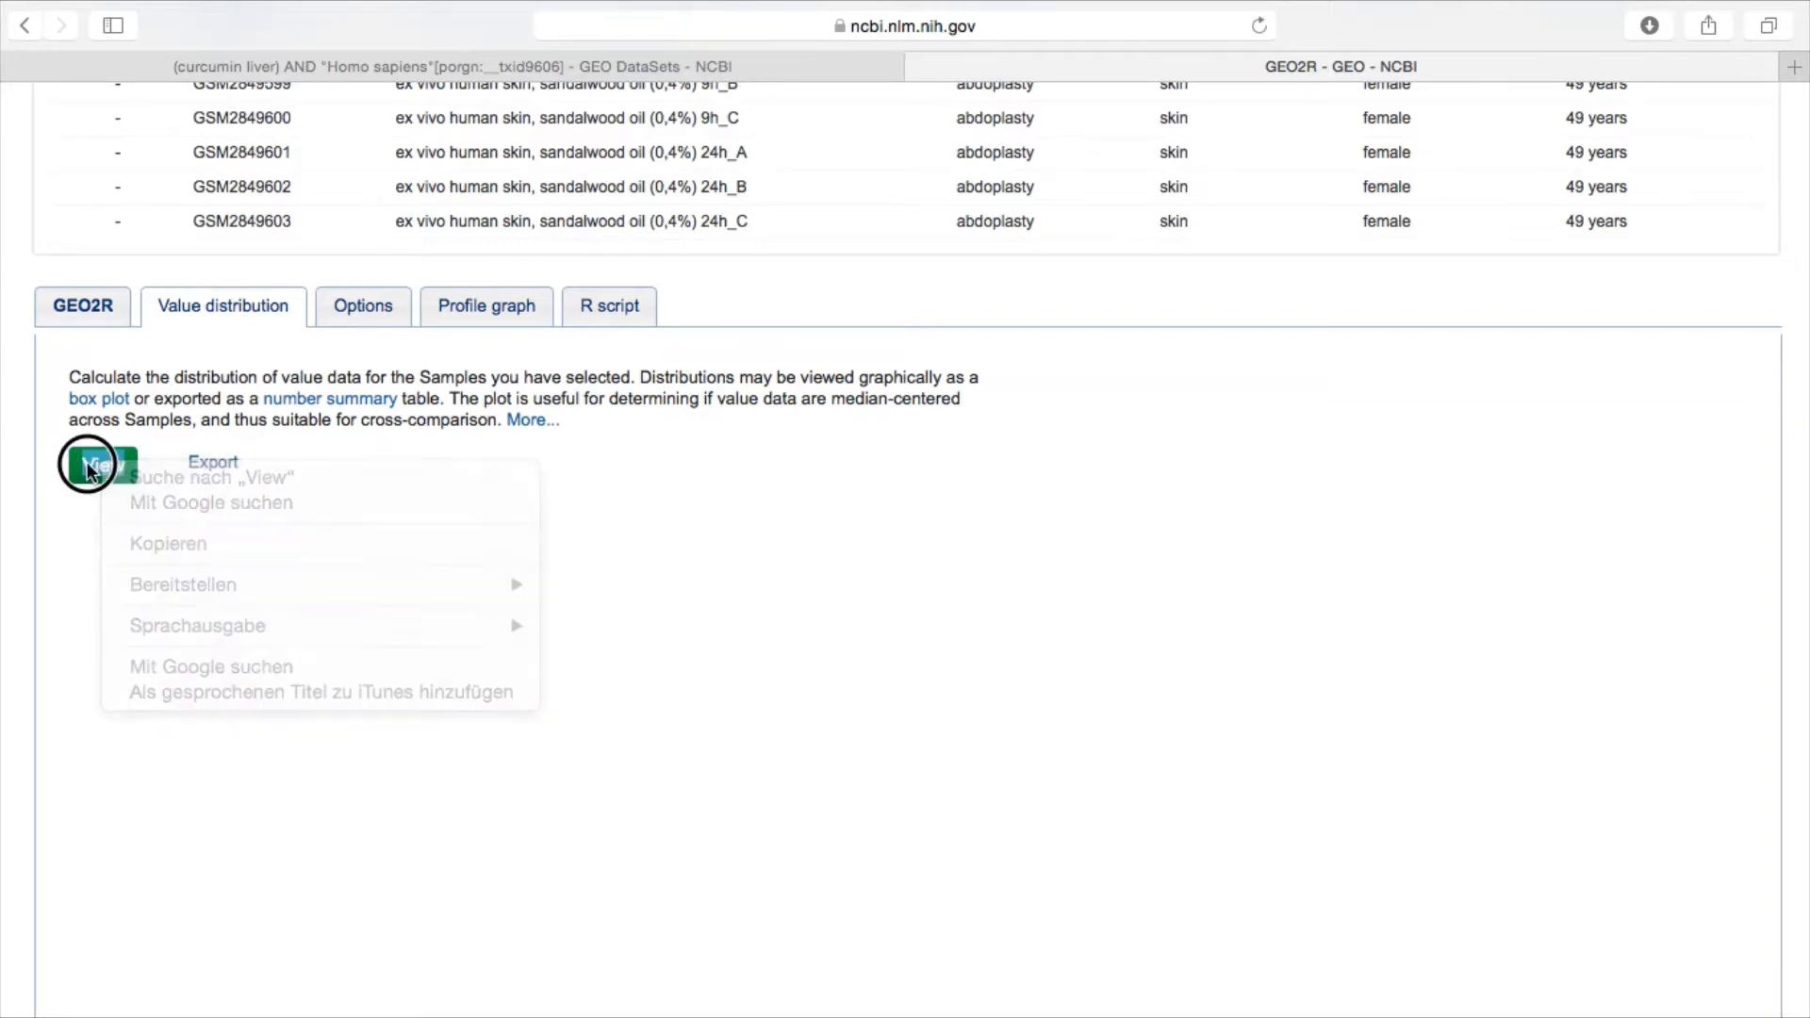
left_click(95, 478)
left_click(94, 479)
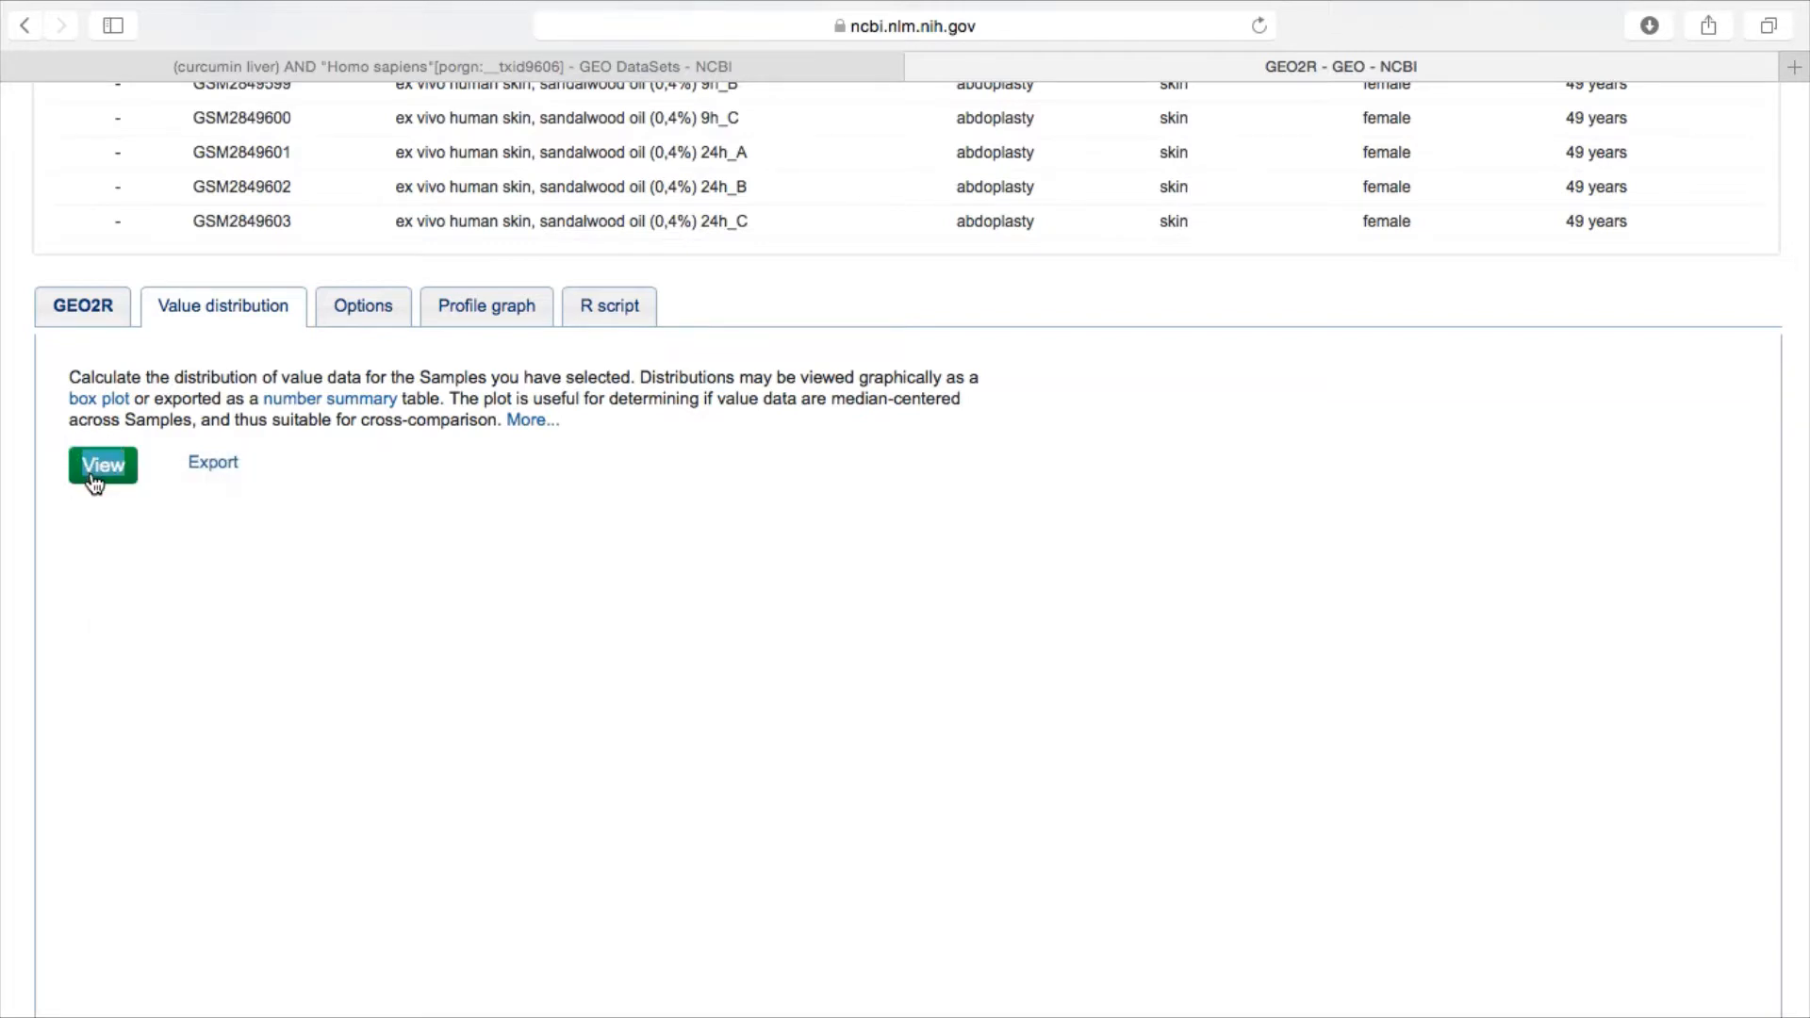
left_click(128, 480)
left_click(132, 483)
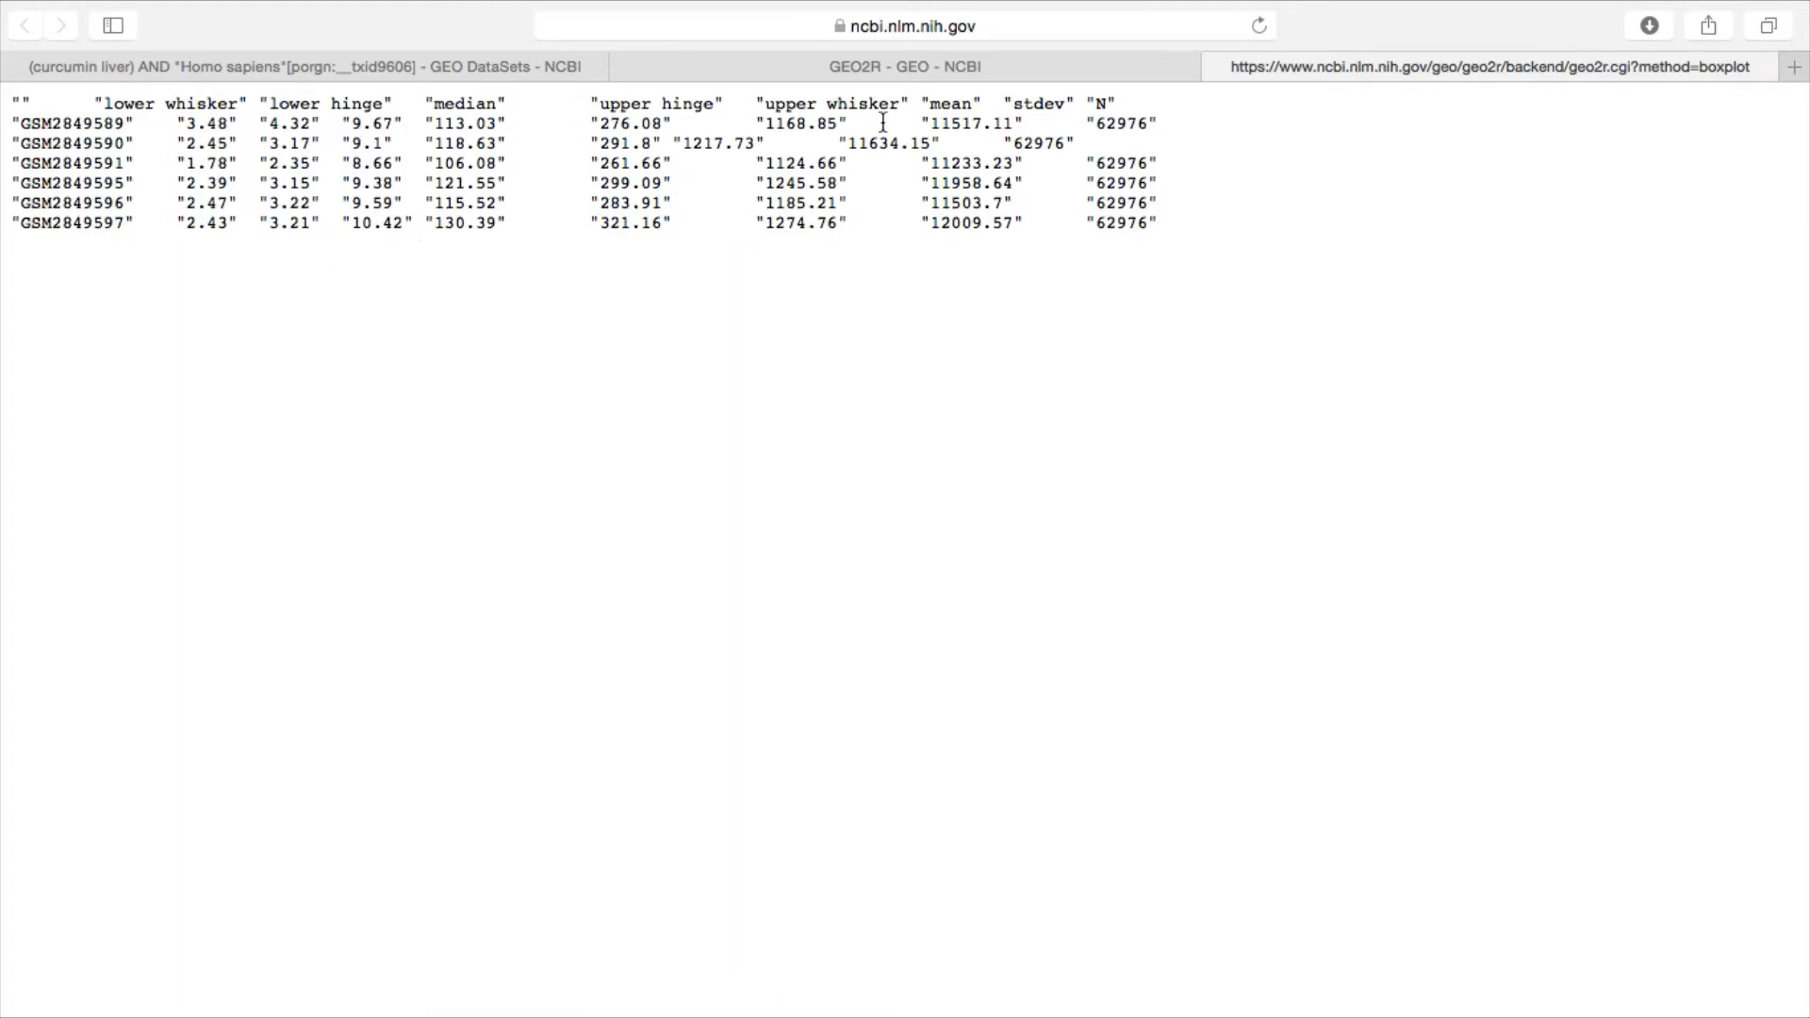
Step: Return to the GEO2R page and compare the value distributions of both groups in the box plot
left_click(971, 66)
left_click(103, 465)
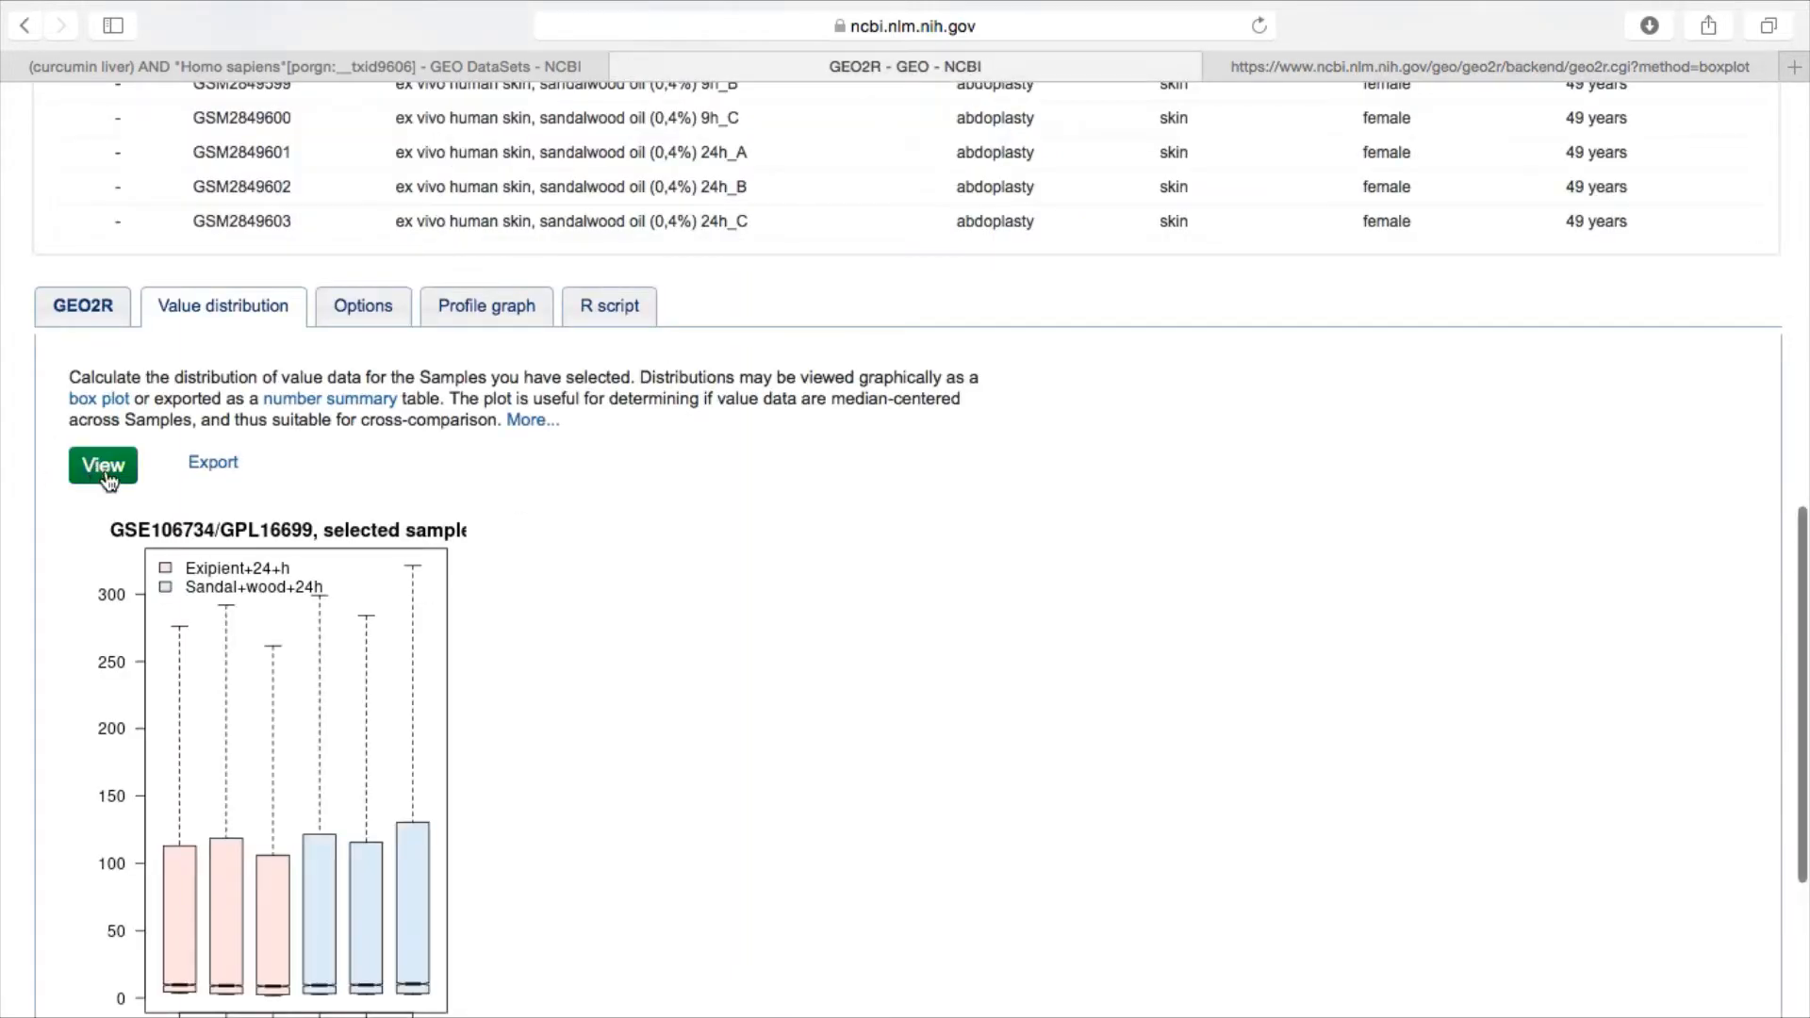
scroll(662, 591, "down", 1)
scroll(661, 582, "down", 5)
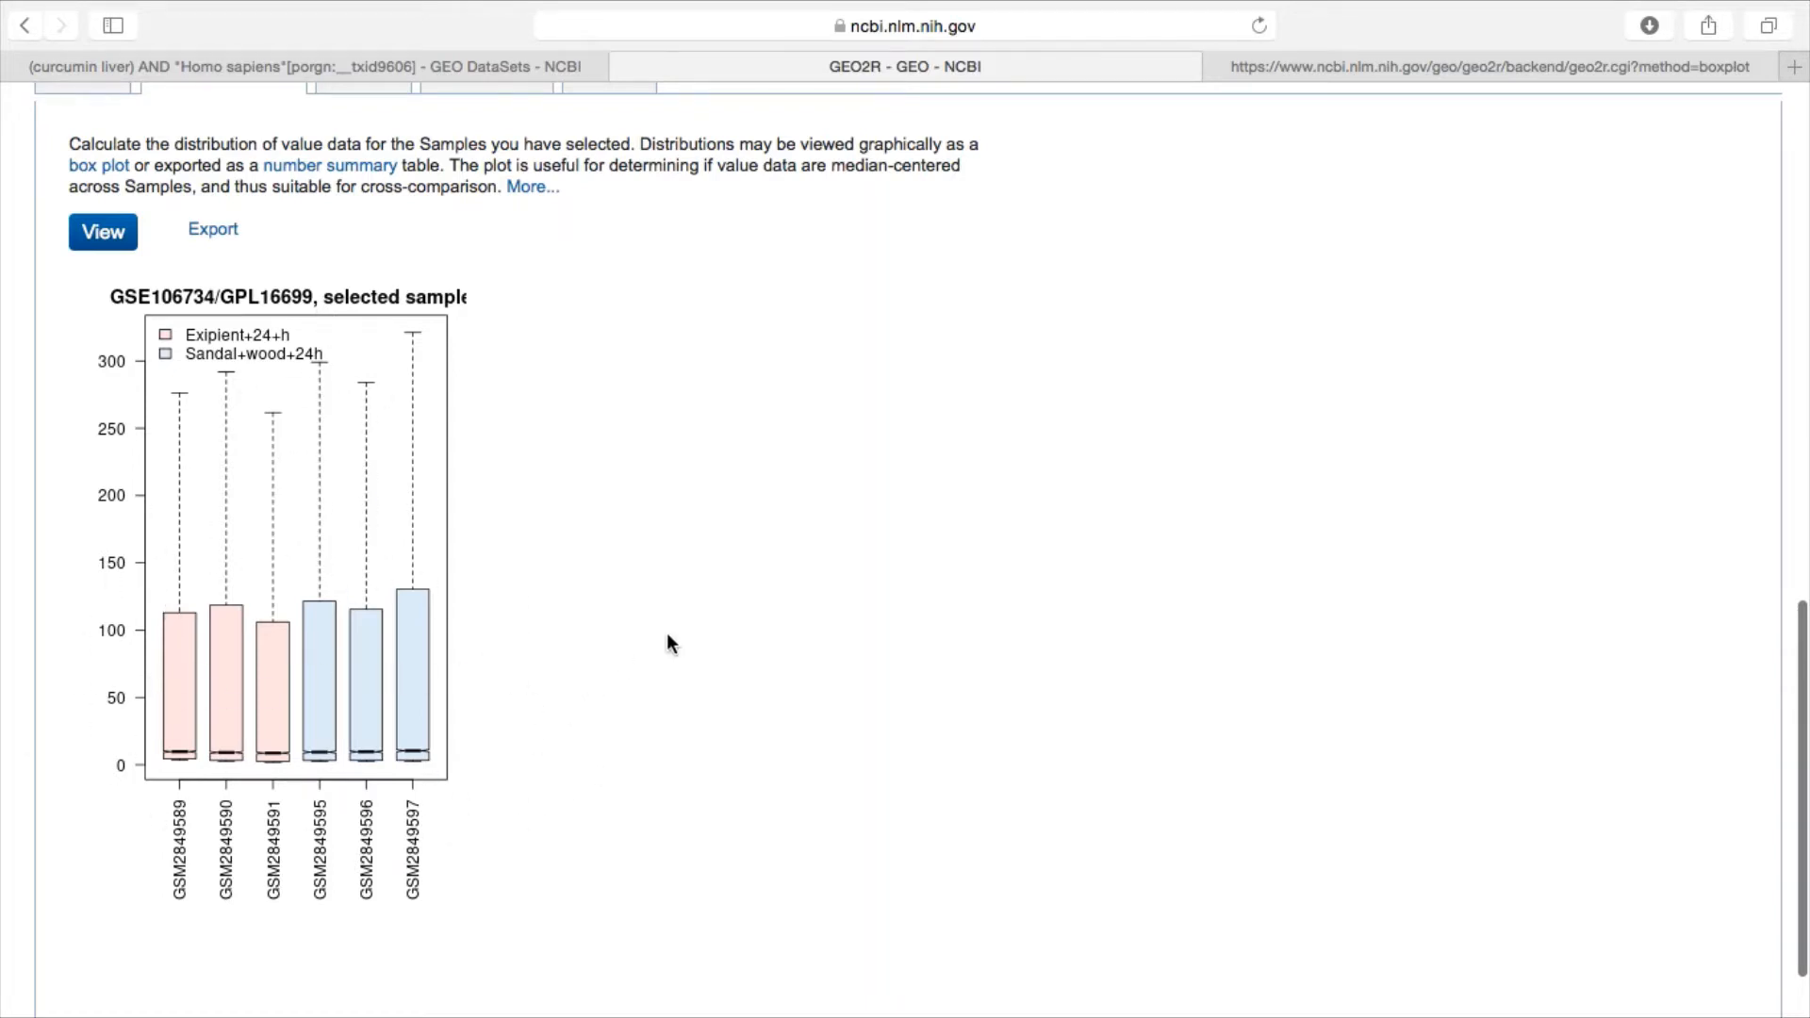
Step: Calculate the top 250 differentially expressed genes between the two groups with the default settings
scroll(668, 643, "up", 10)
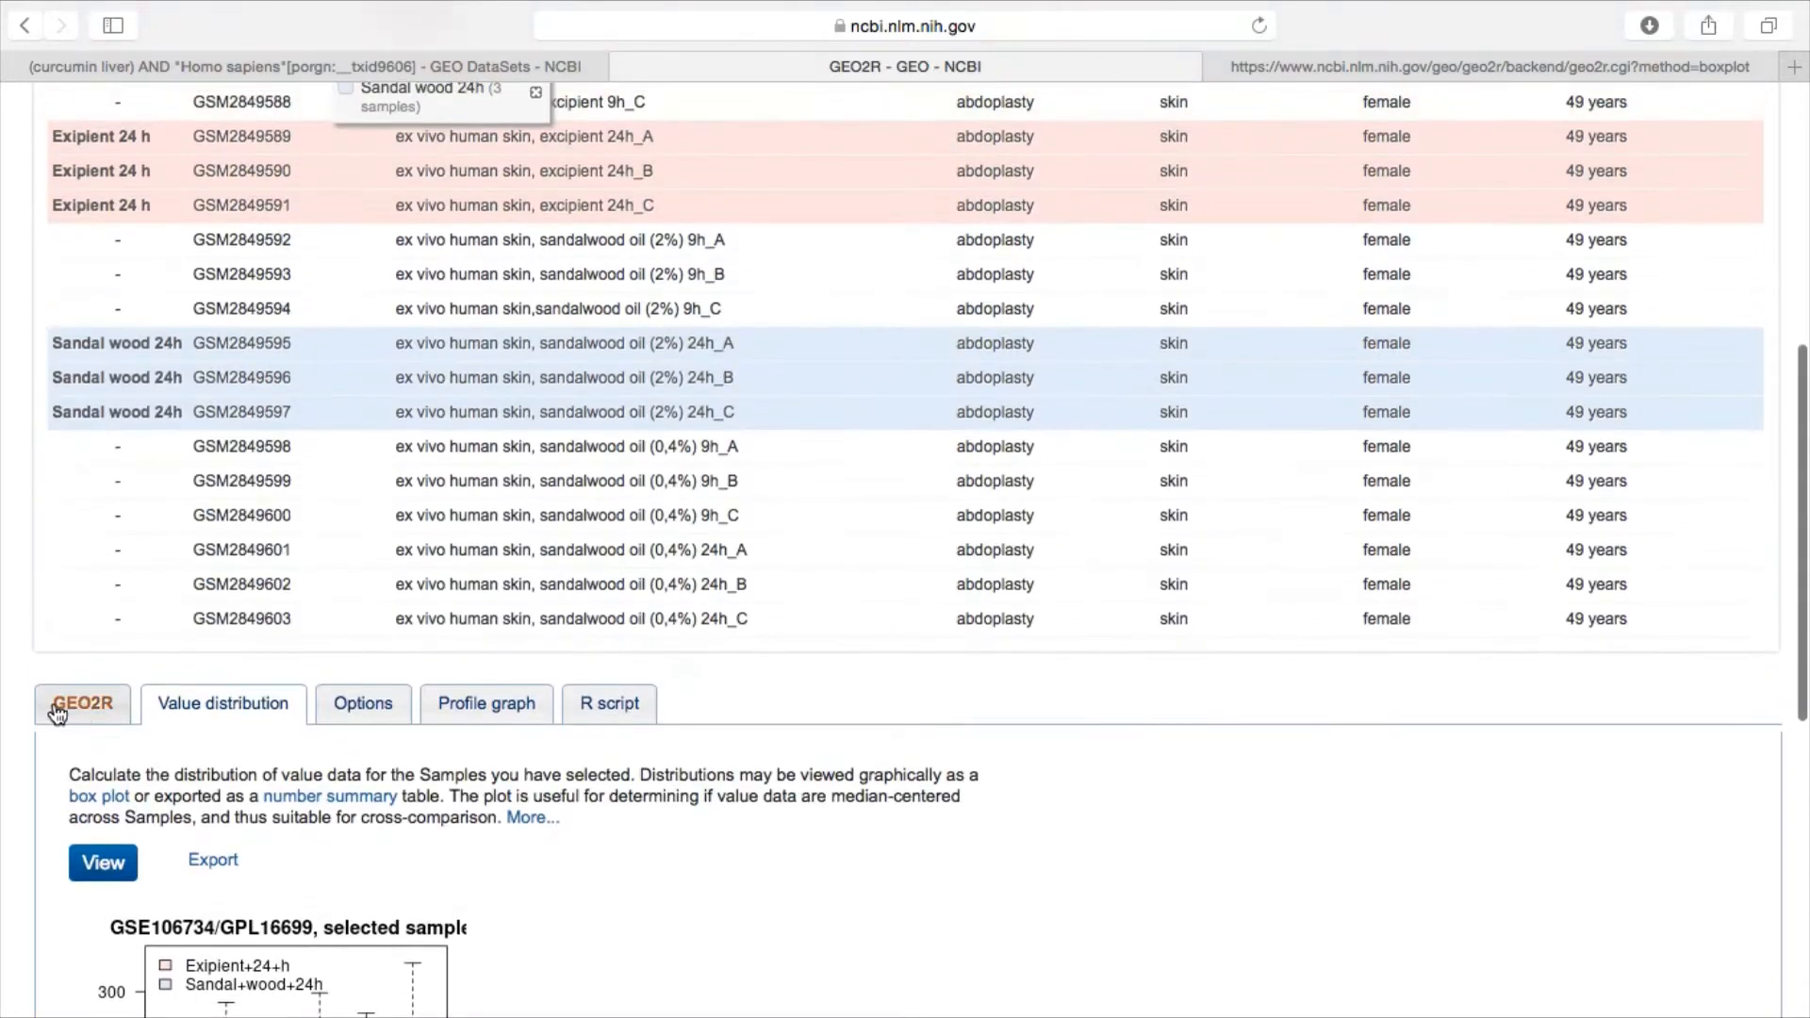
left_click(56, 714)
mouse_move(634, 41)
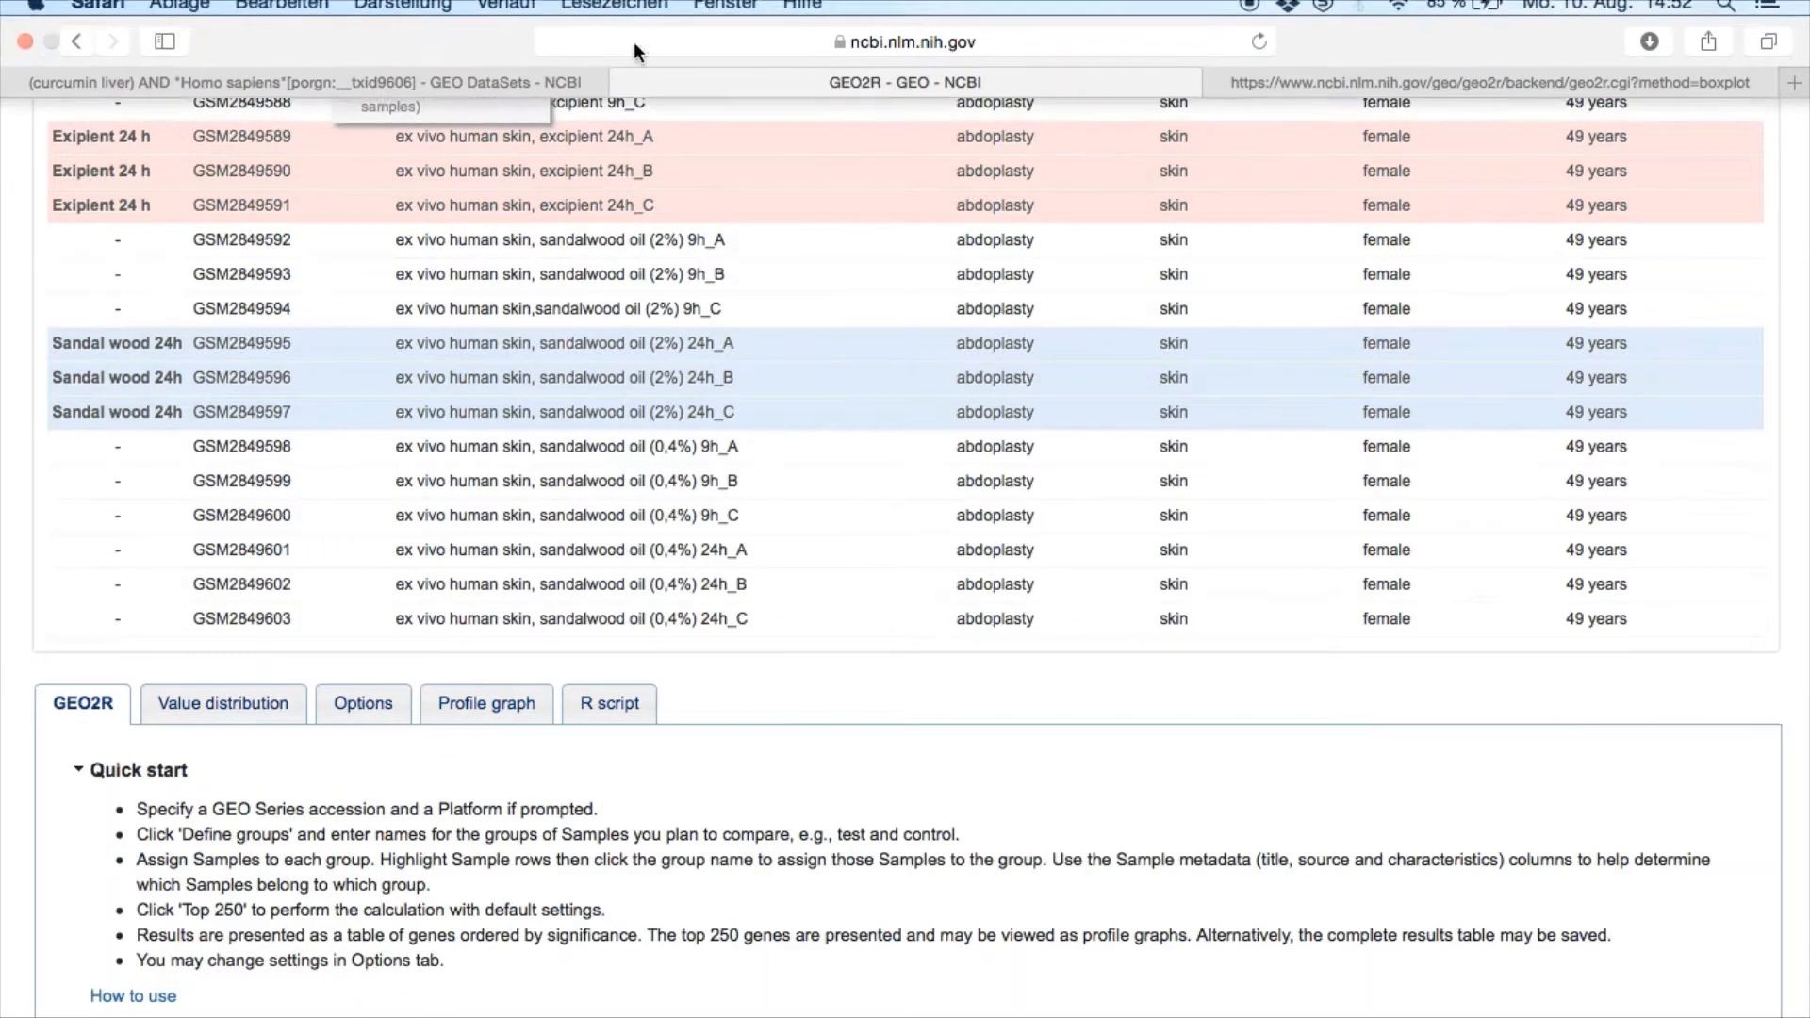
scroll(800, 154, "down", 5)
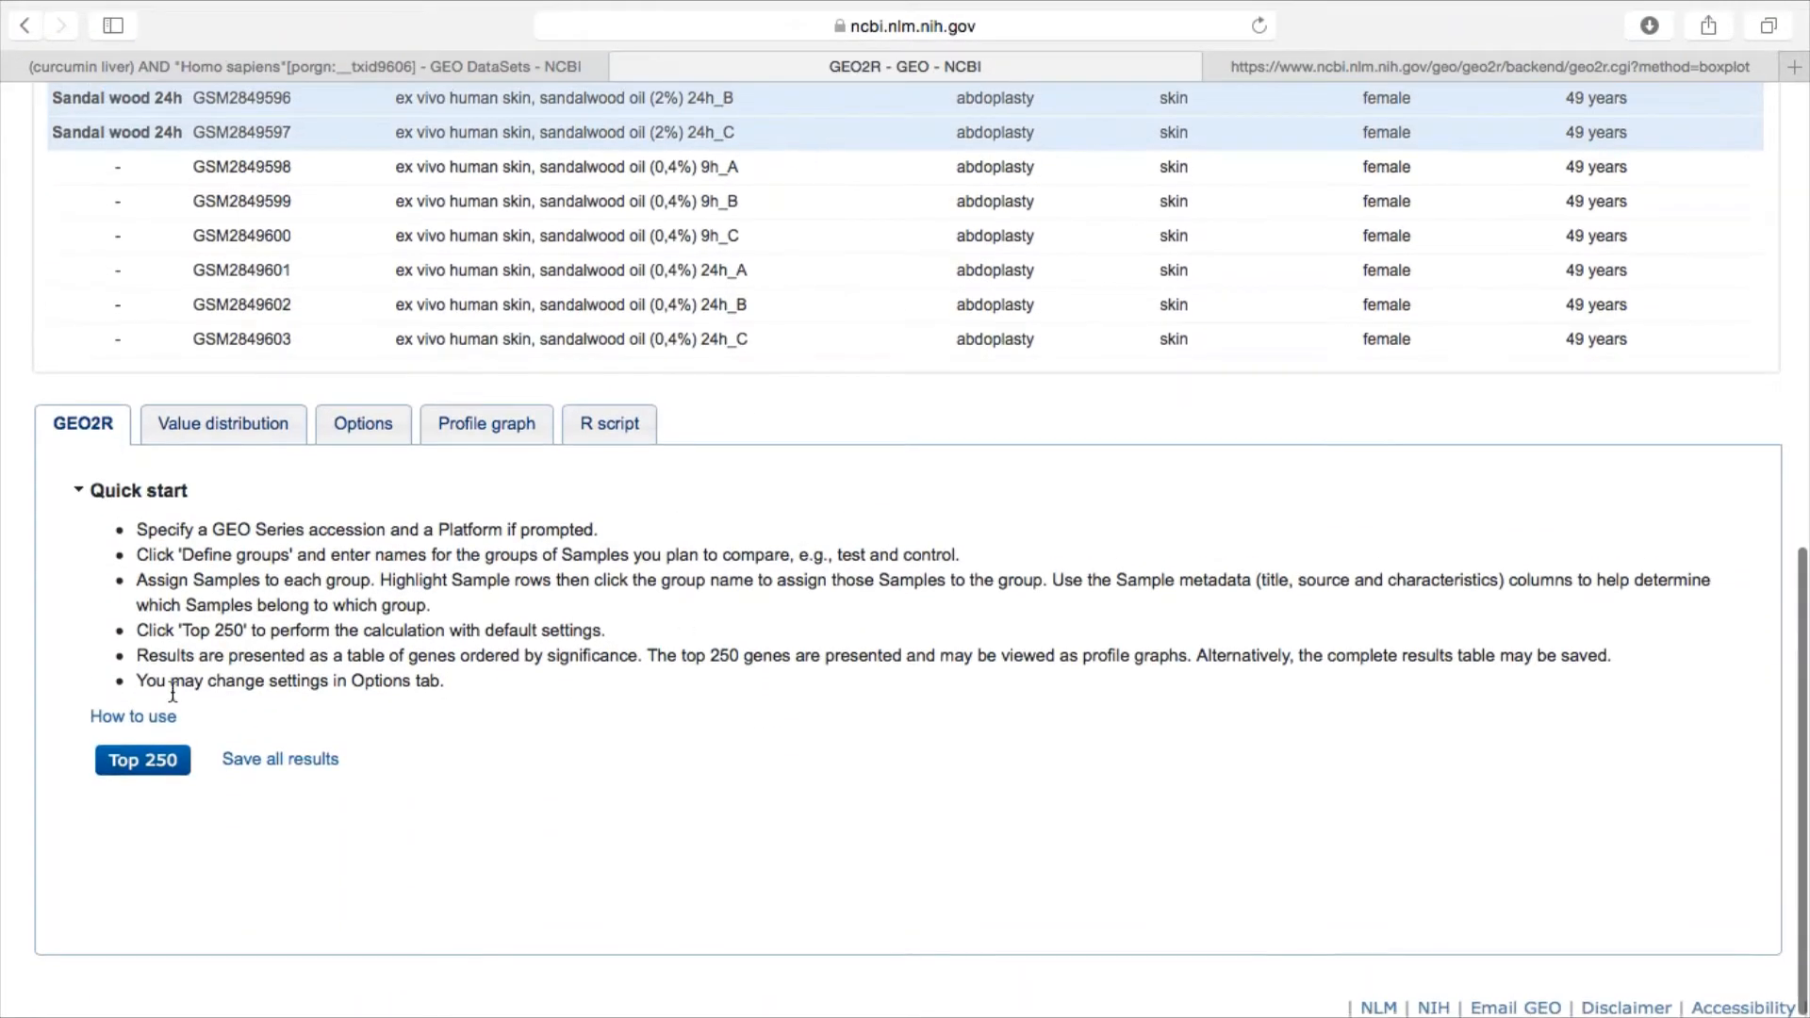
left_click(131, 768)
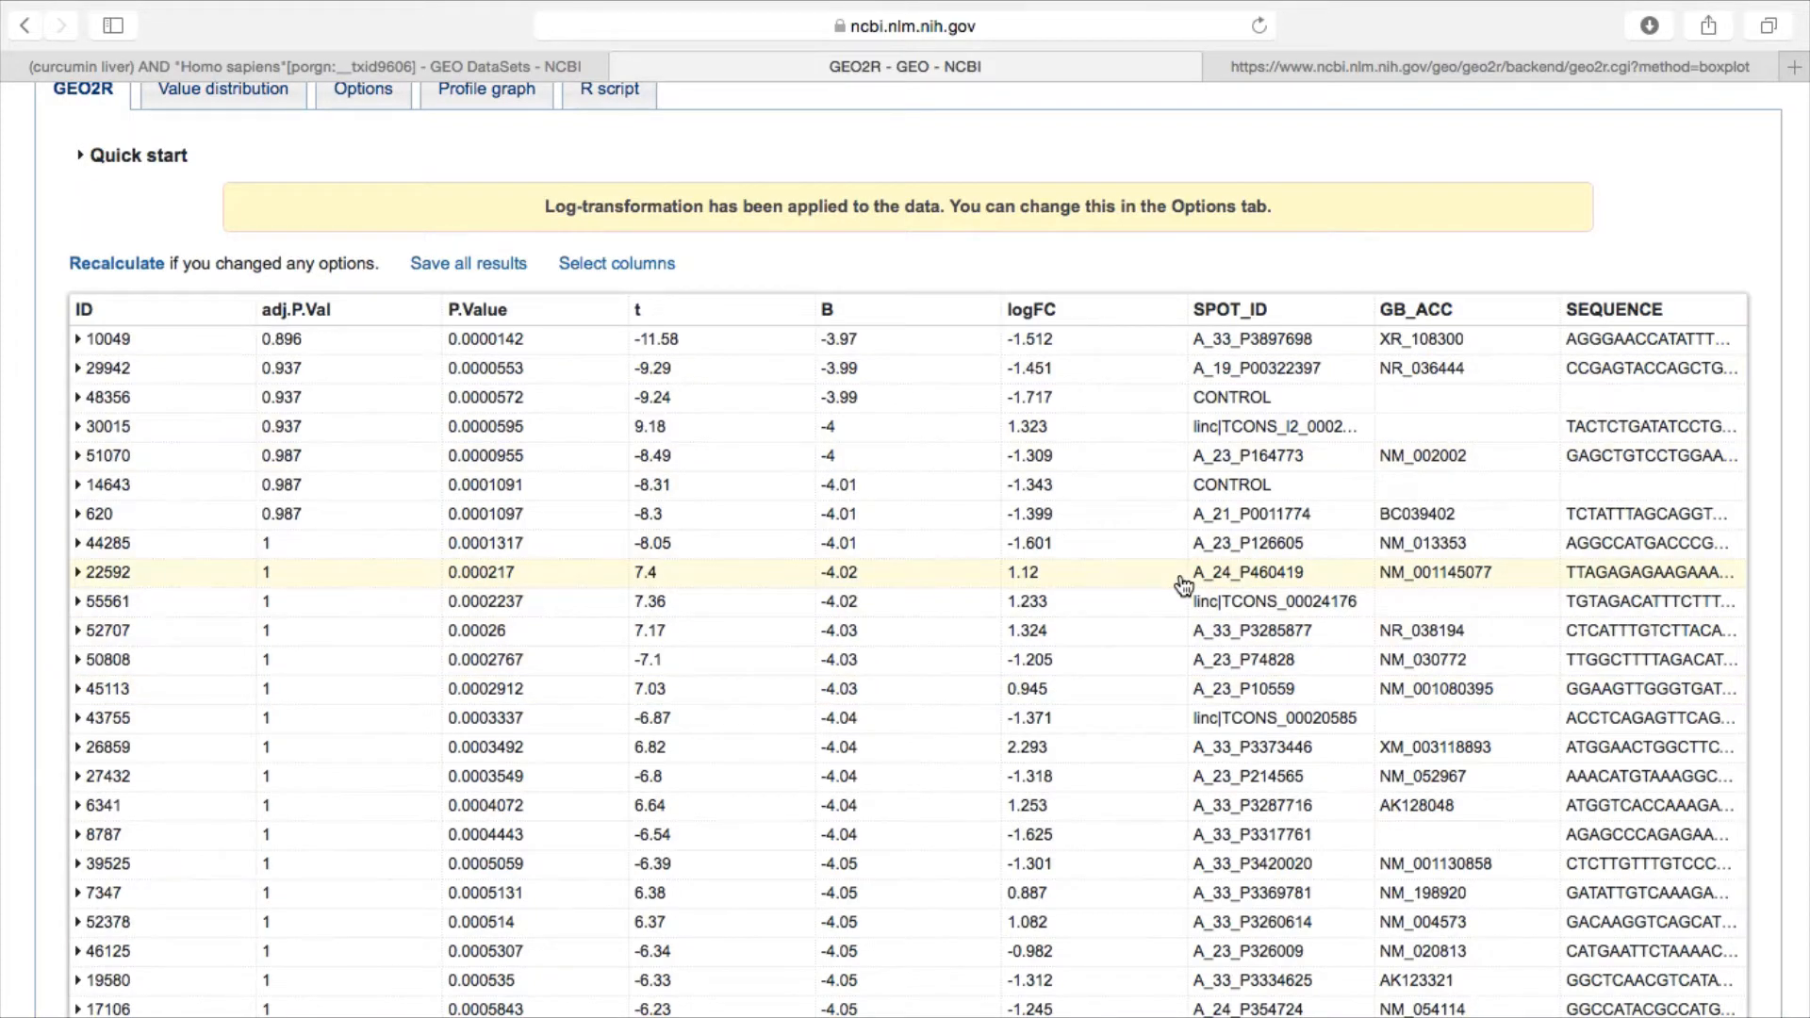
Step: Examine the top 250 gene table, checking adjusted P-values, P-values, logFC and annotation columns
scroll(1106, 508, "down", 20)
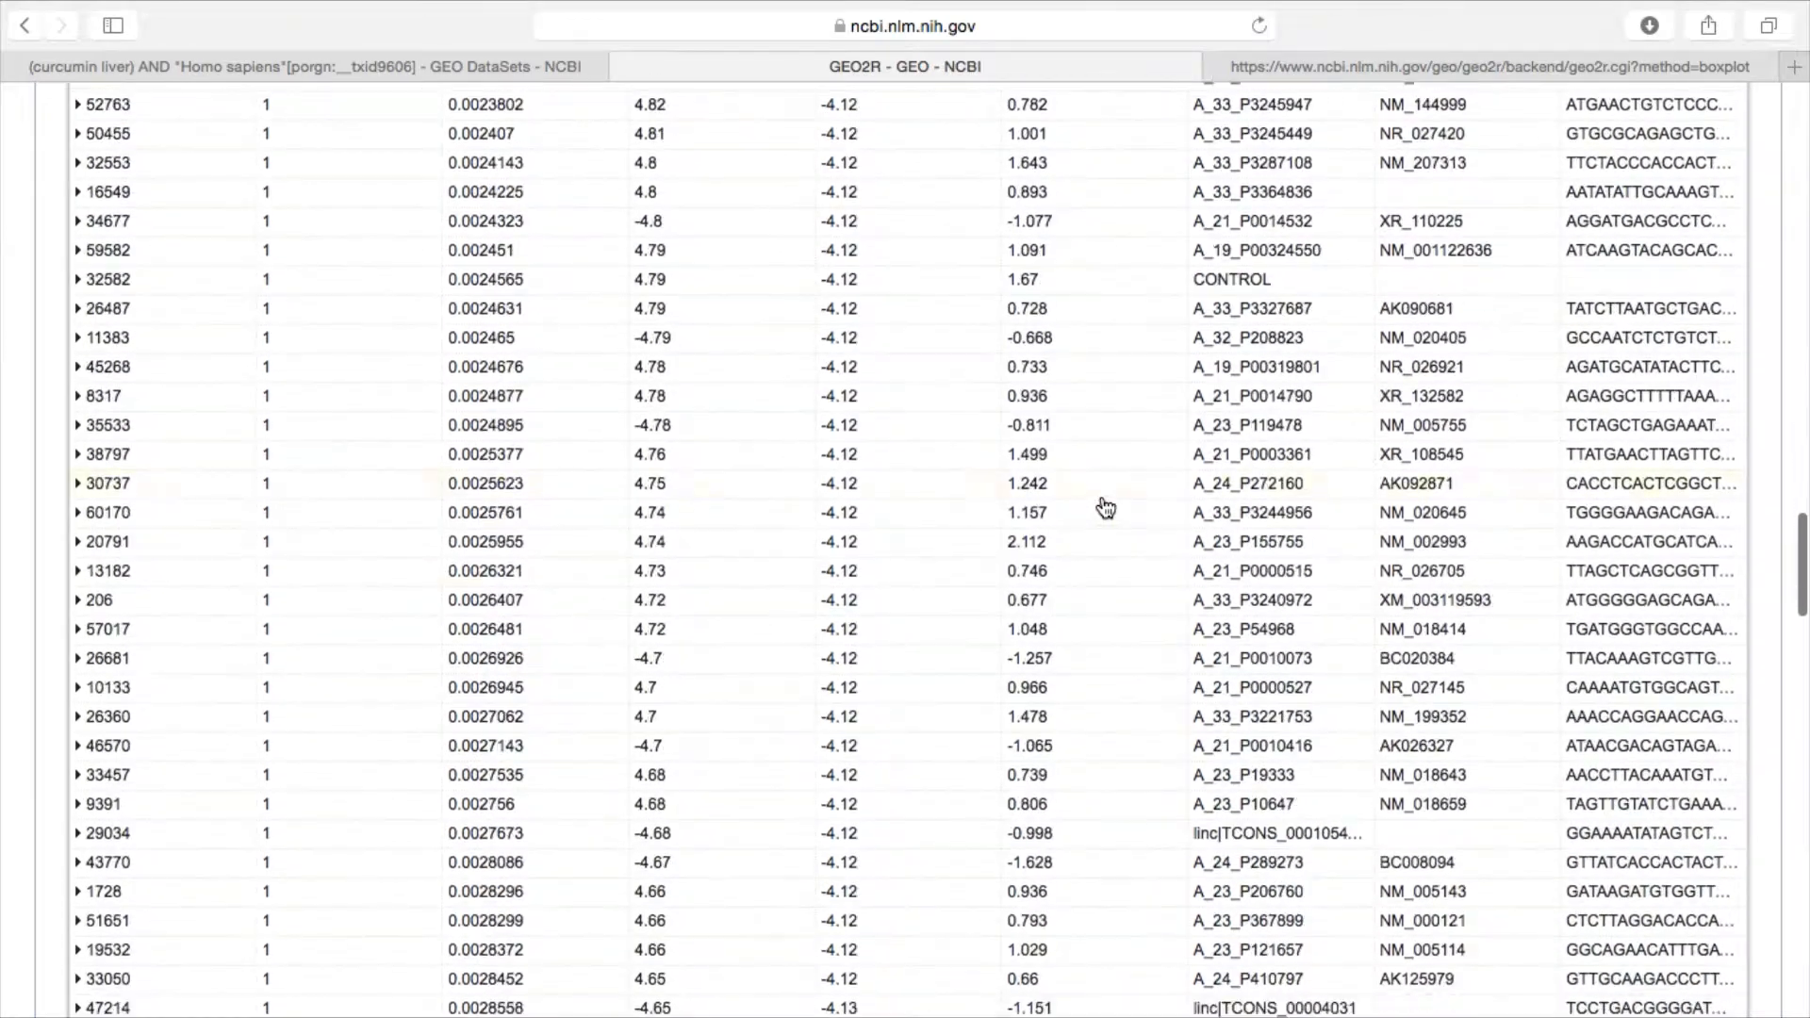
scroll(1103, 505, "left", 10)
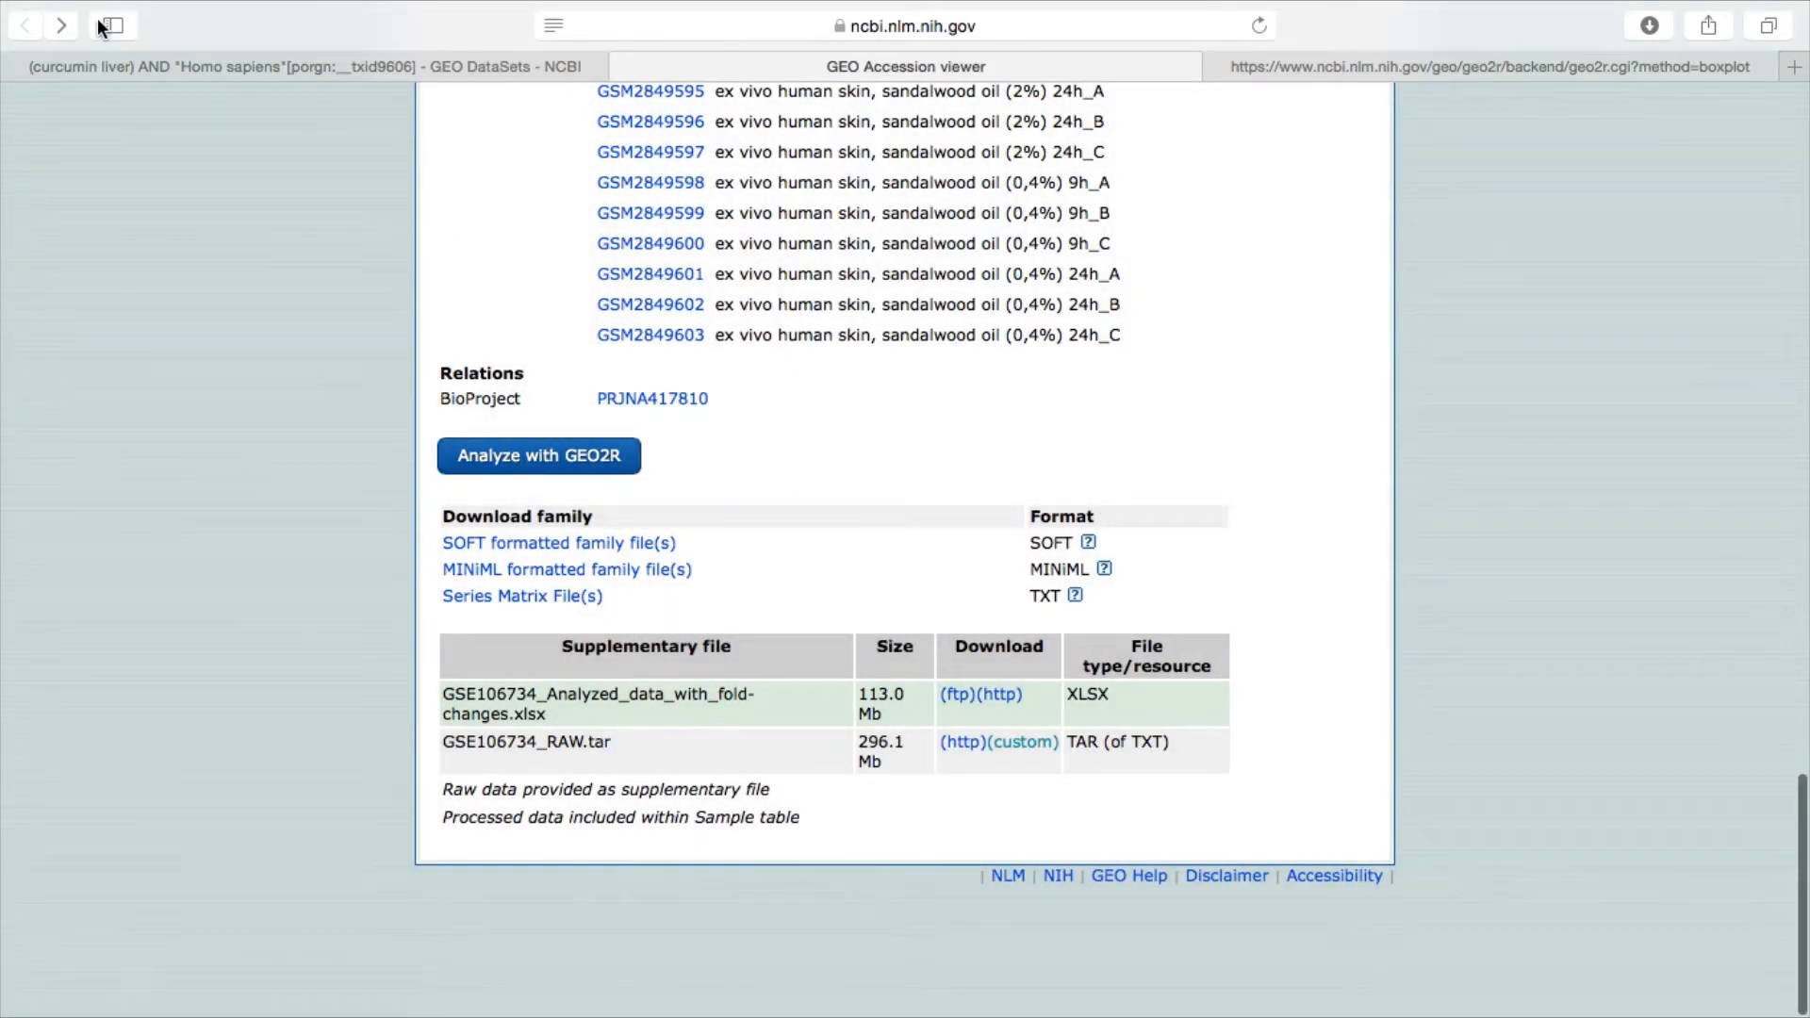
left_click(60, 27)
scroll(867, 603, "up", 1)
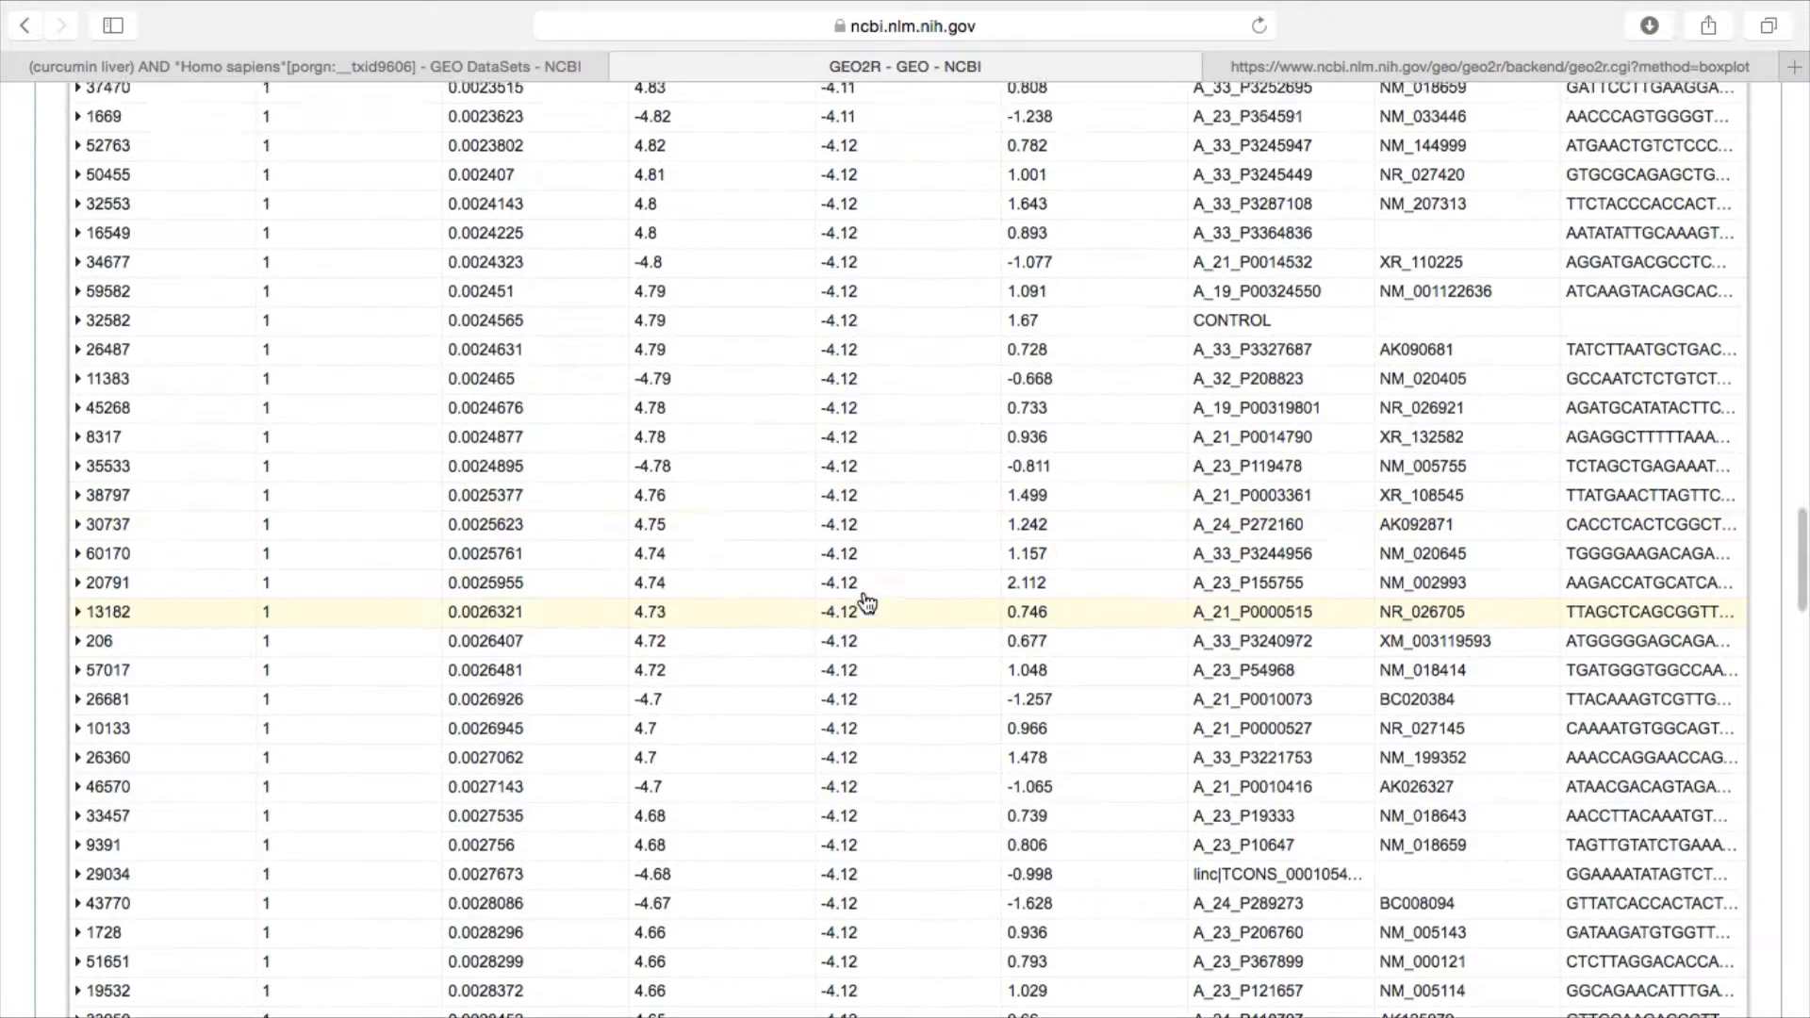
scroll(867, 603, "up", 15)
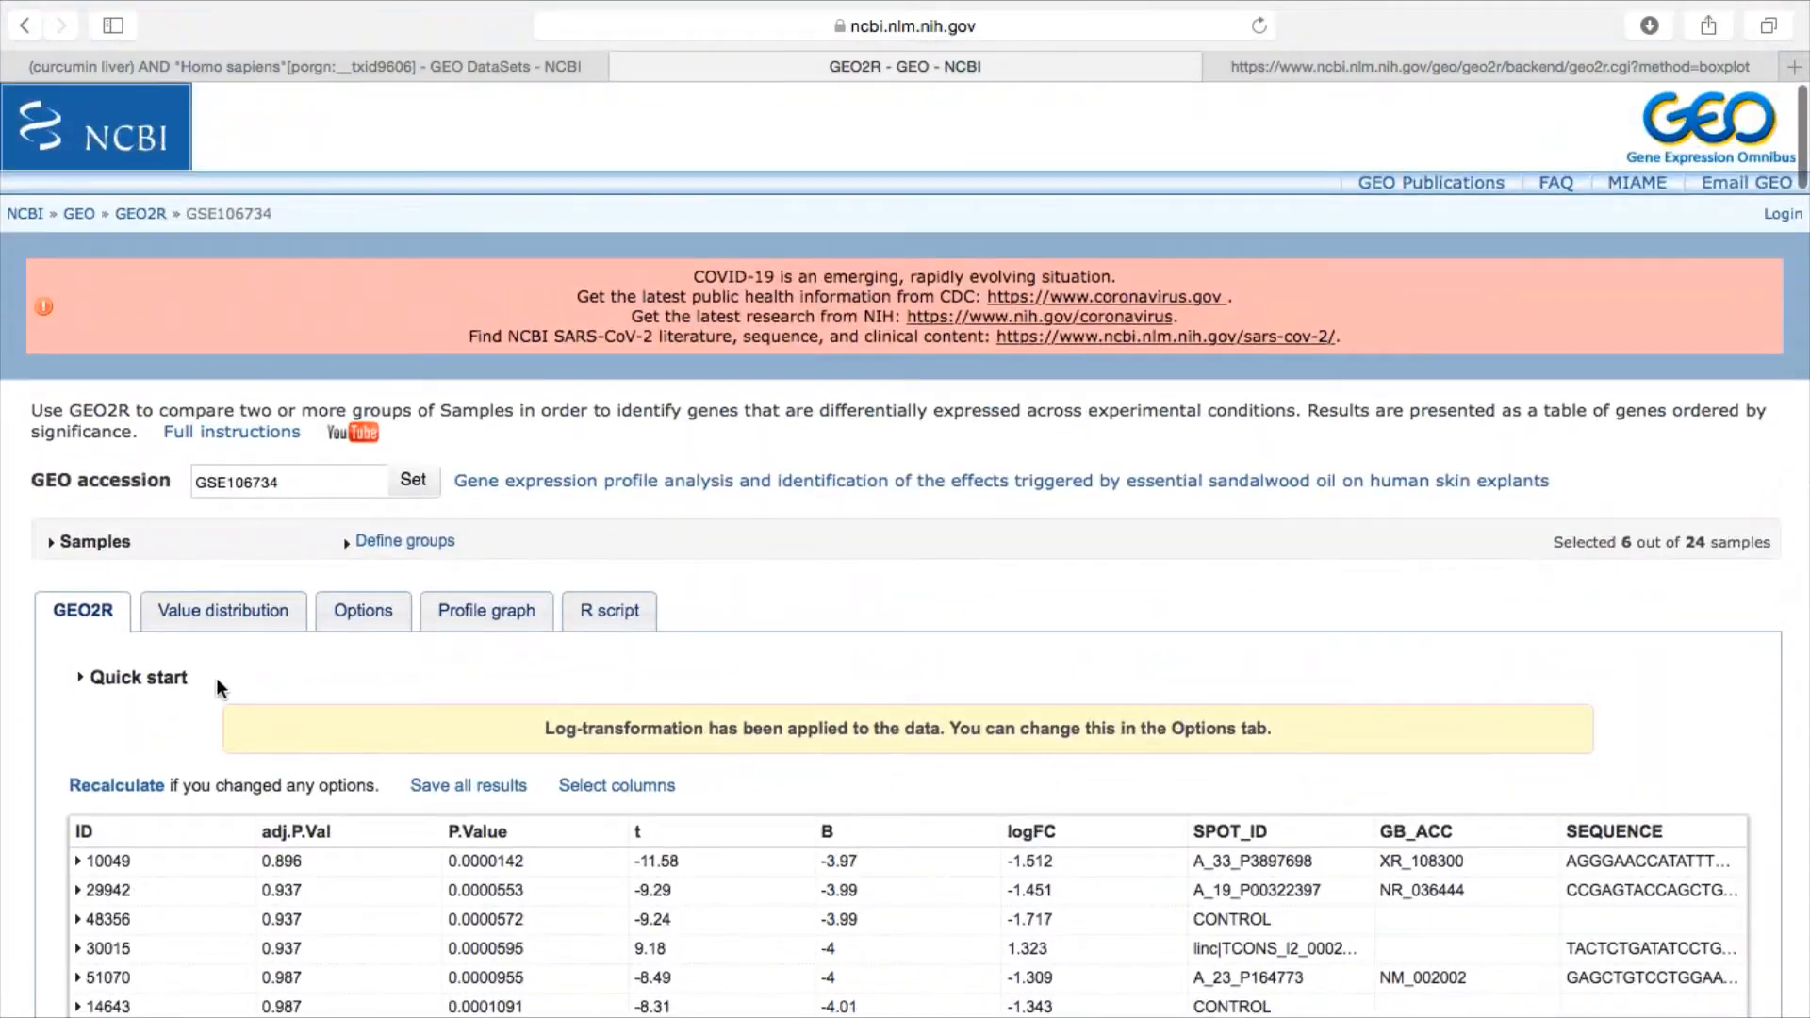
Step: Add the GENE_SYMBOL and GENE_NAME annotation columns to the top genes results table
scroll(971, 716, "down", 5)
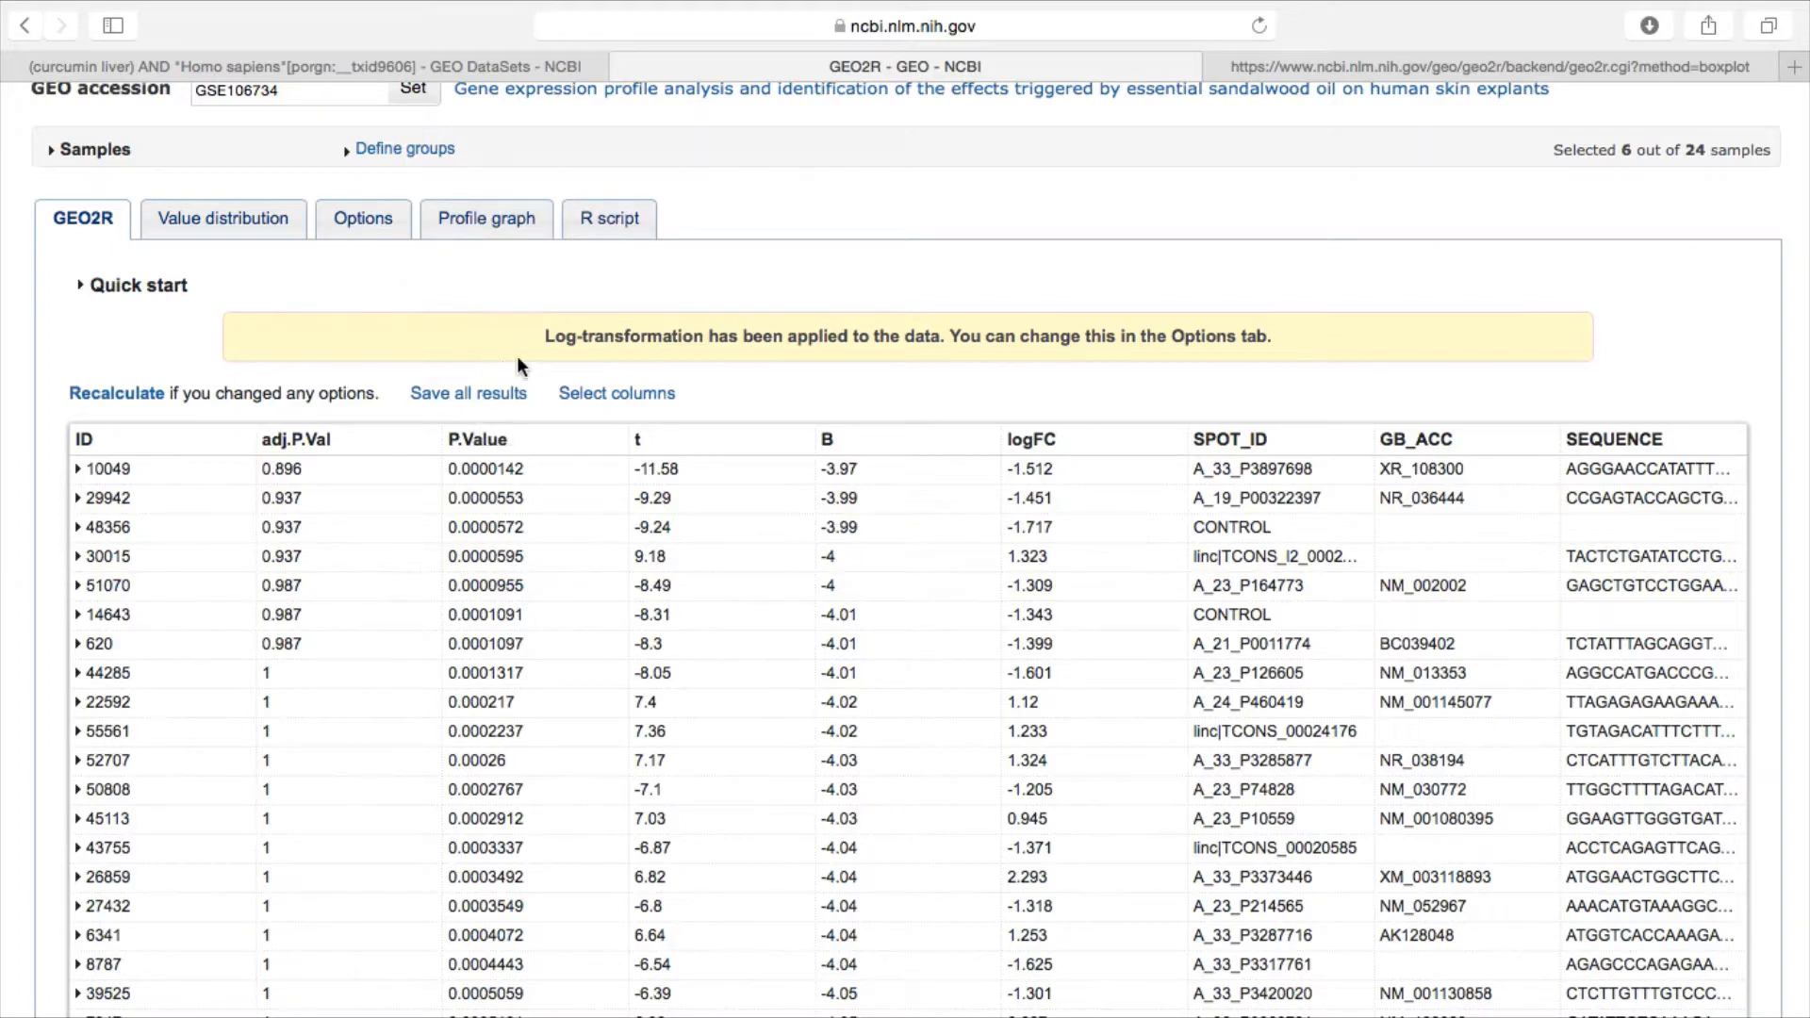
left_click(626, 403)
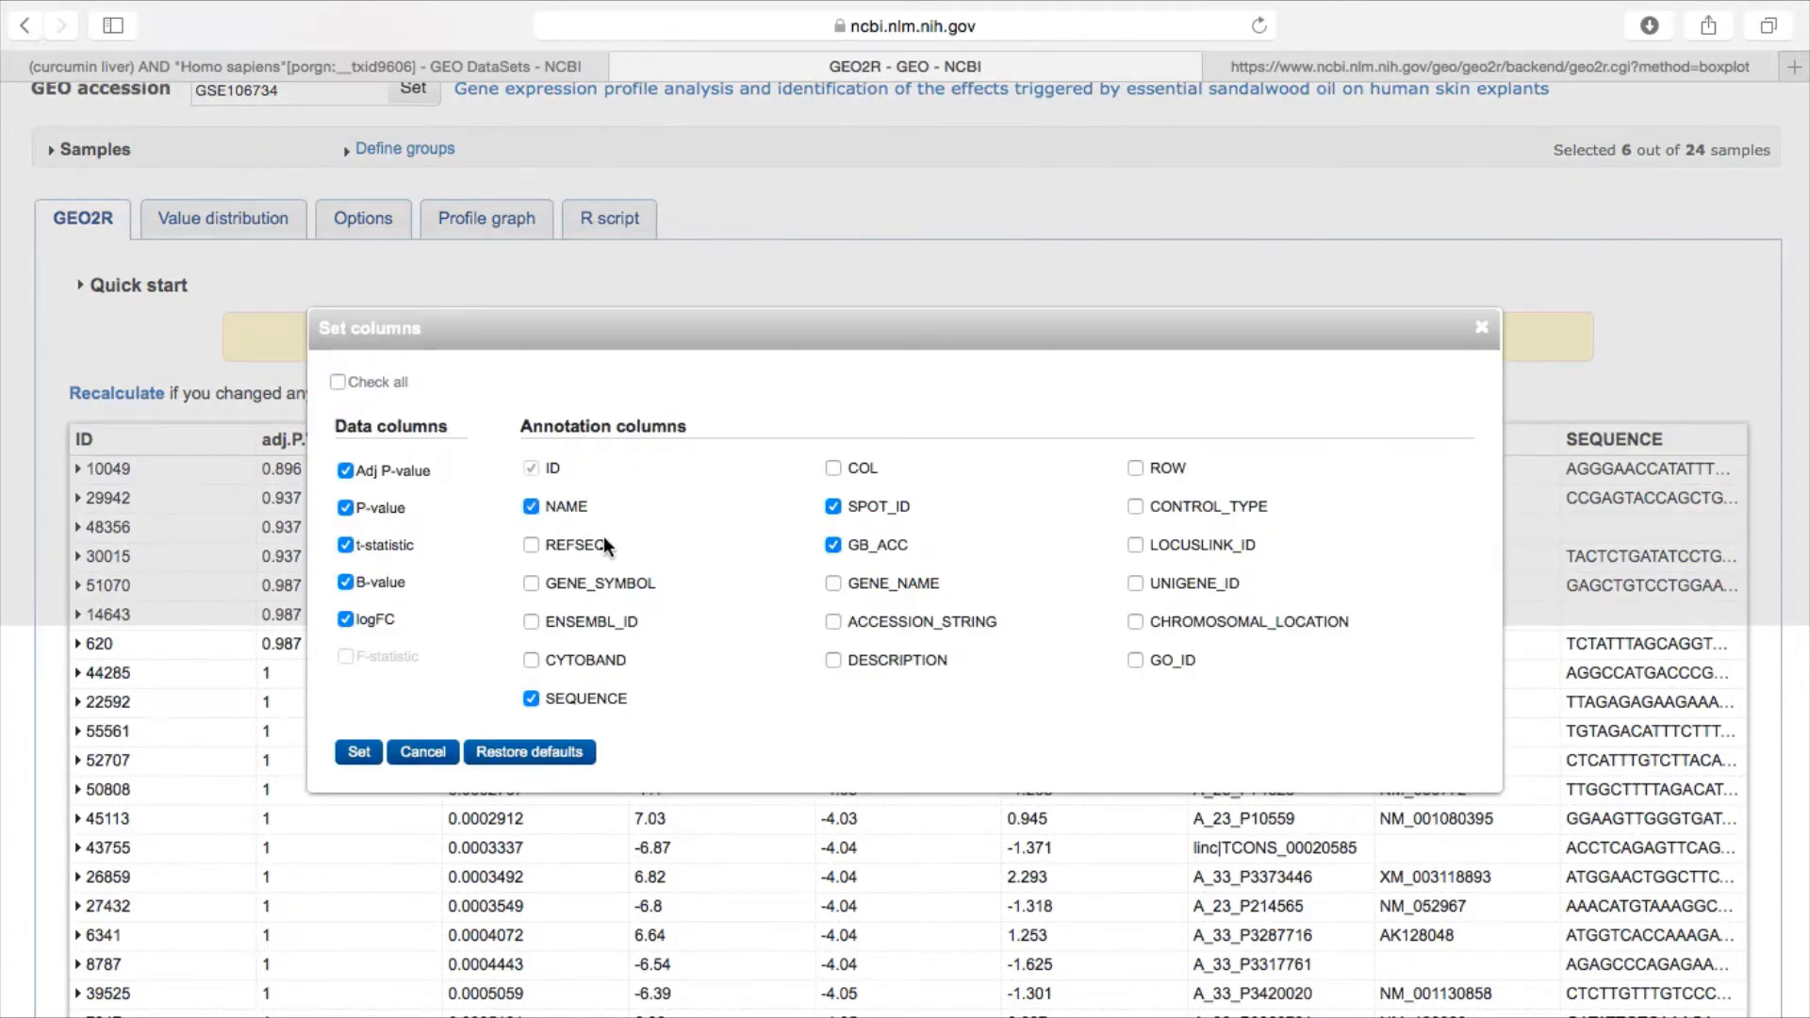
left_click(528, 584)
left_click(833, 584)
left_click_drag(1195, 342, 1222, 695)
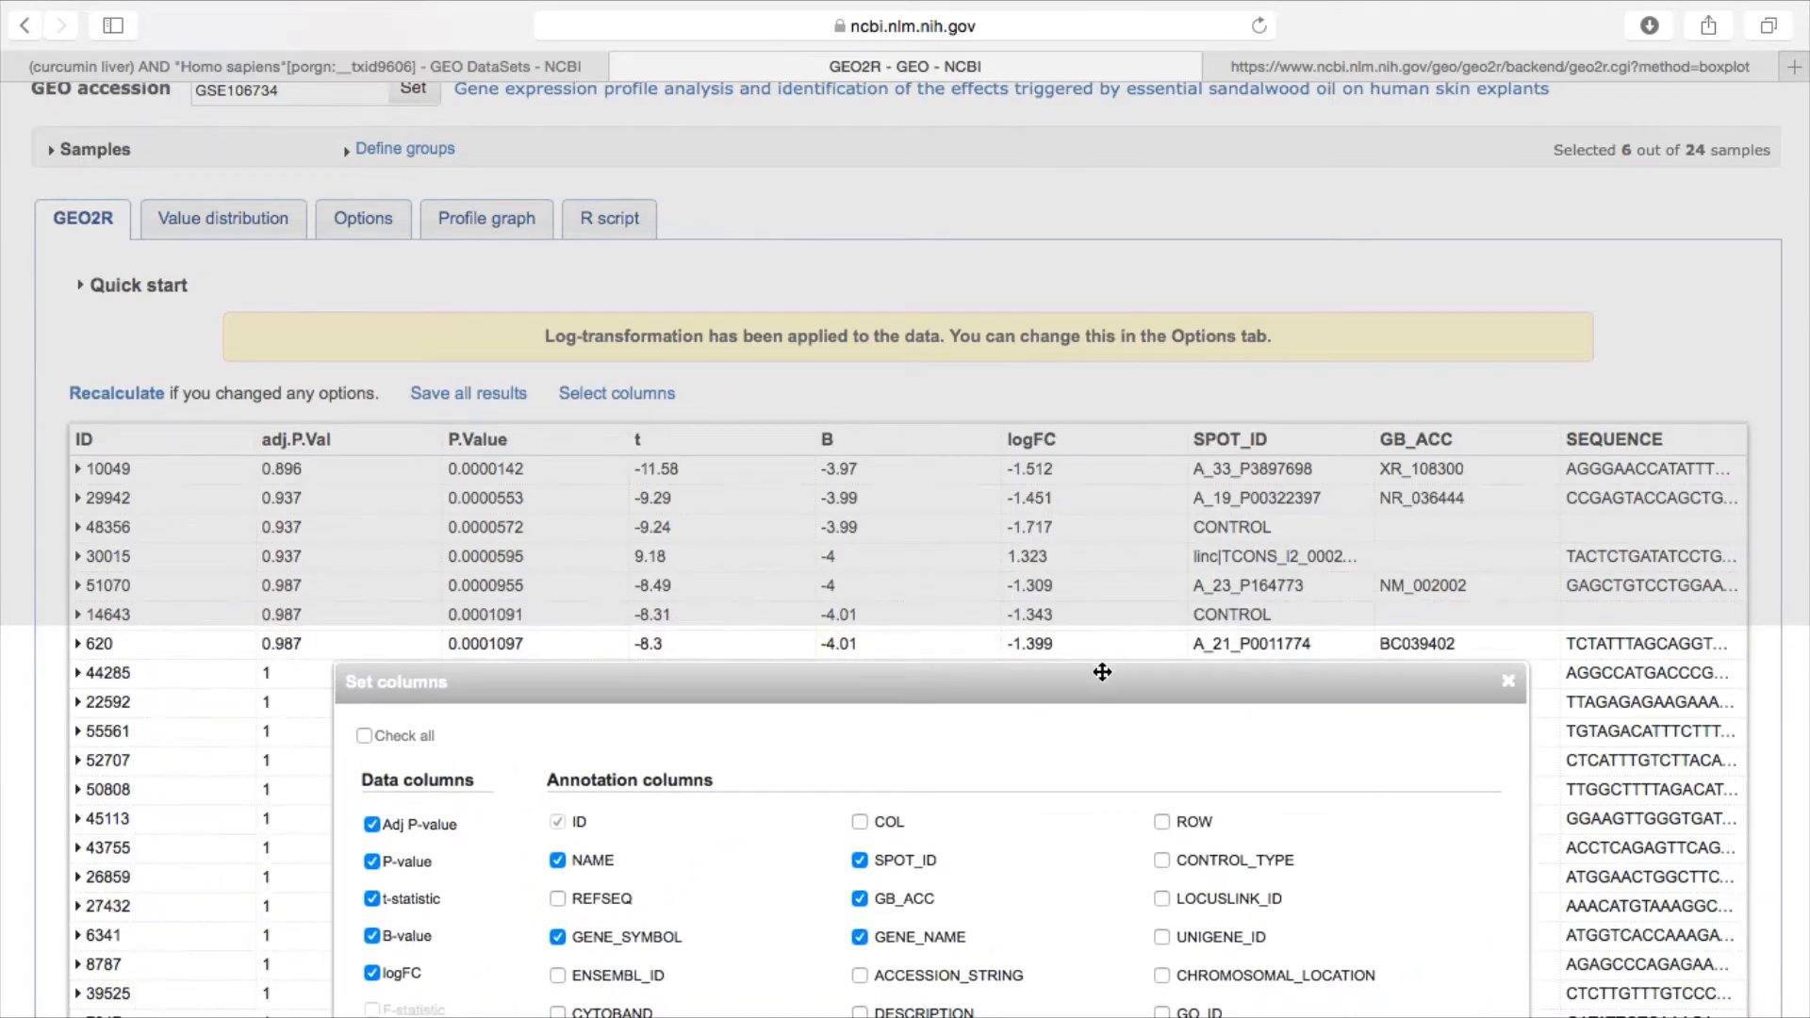
left_click_drag(1098, 677, 1092, 138)
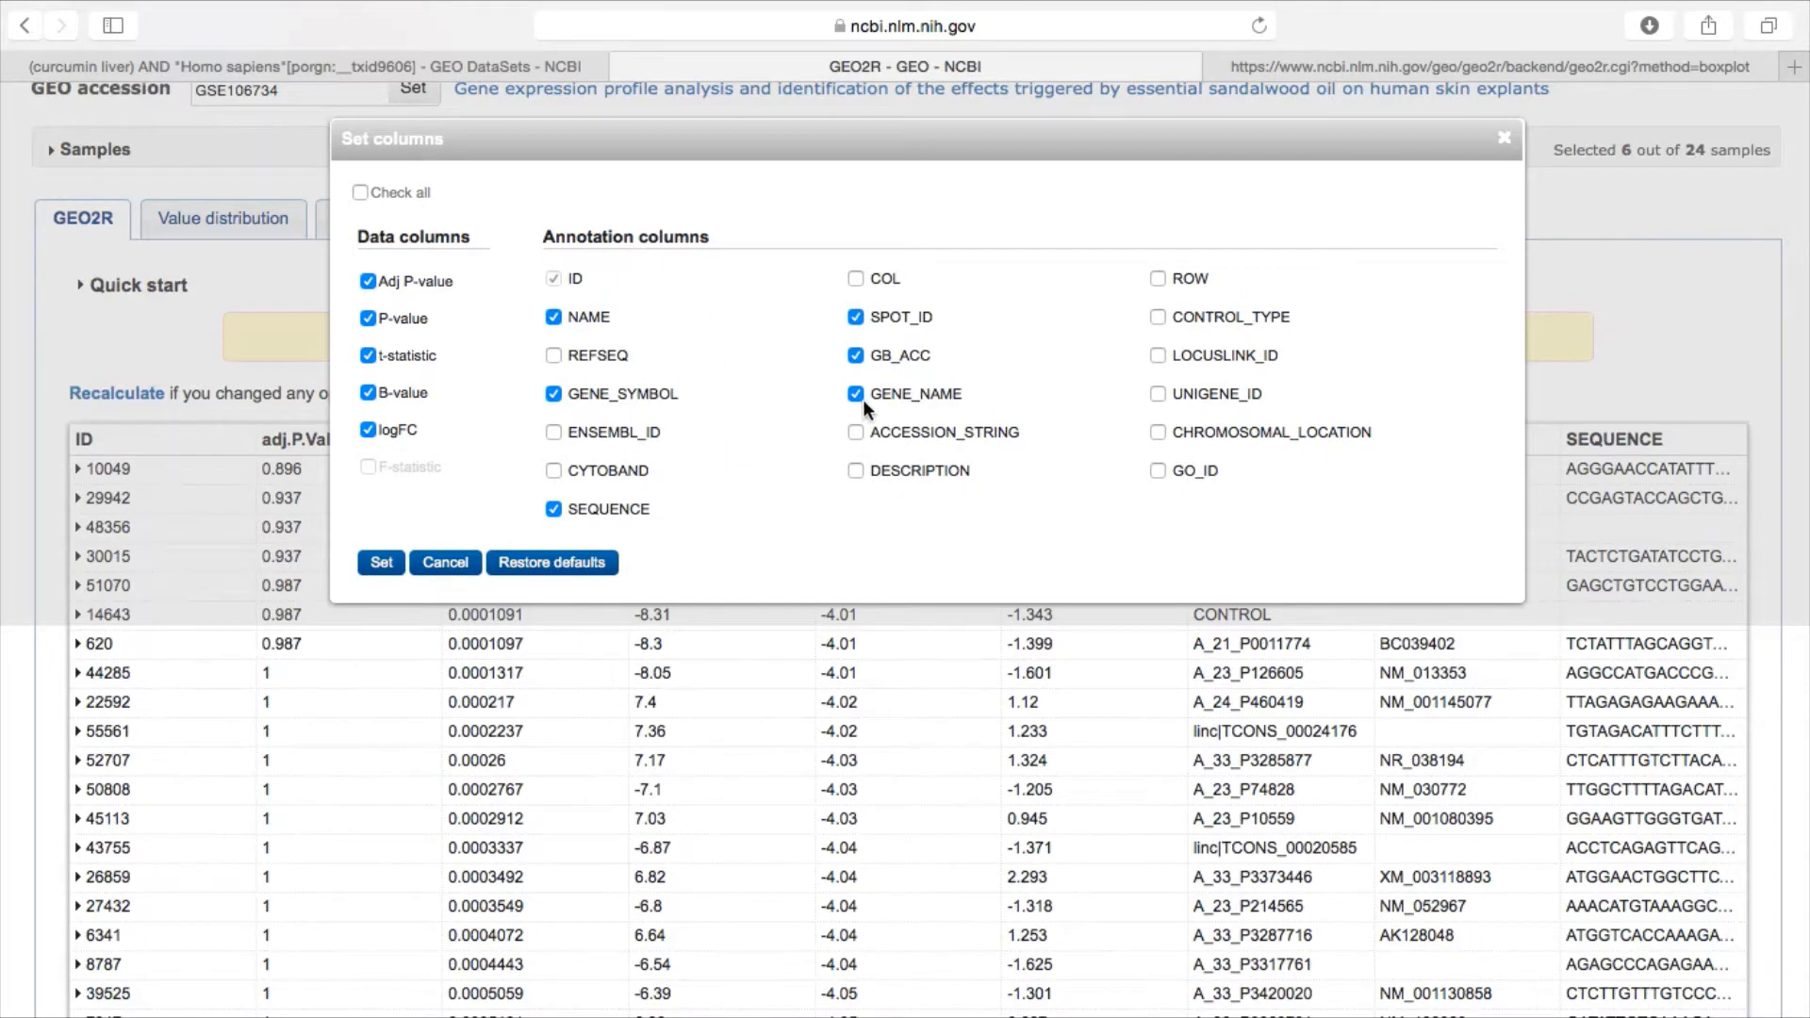
left_click(382, 562)
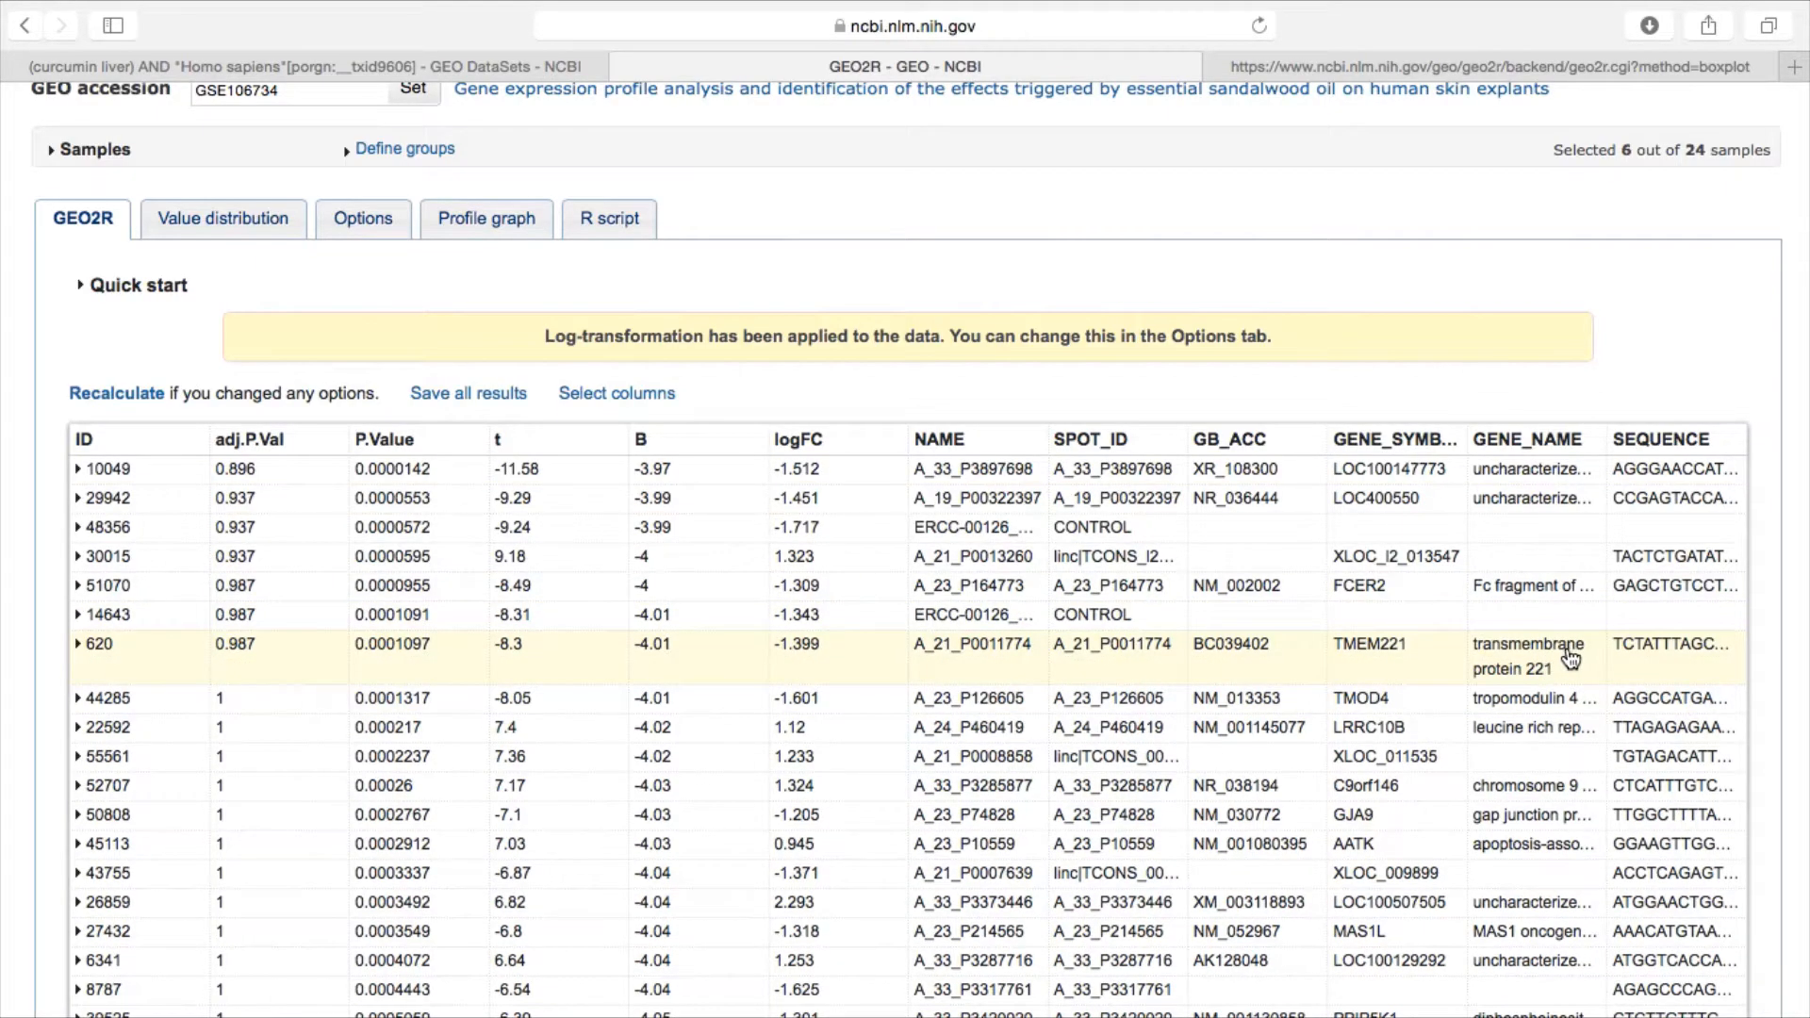
Step: Look through the expanded gene table and export the complete results as a text table
scroll(1570, 658, "down", 20)
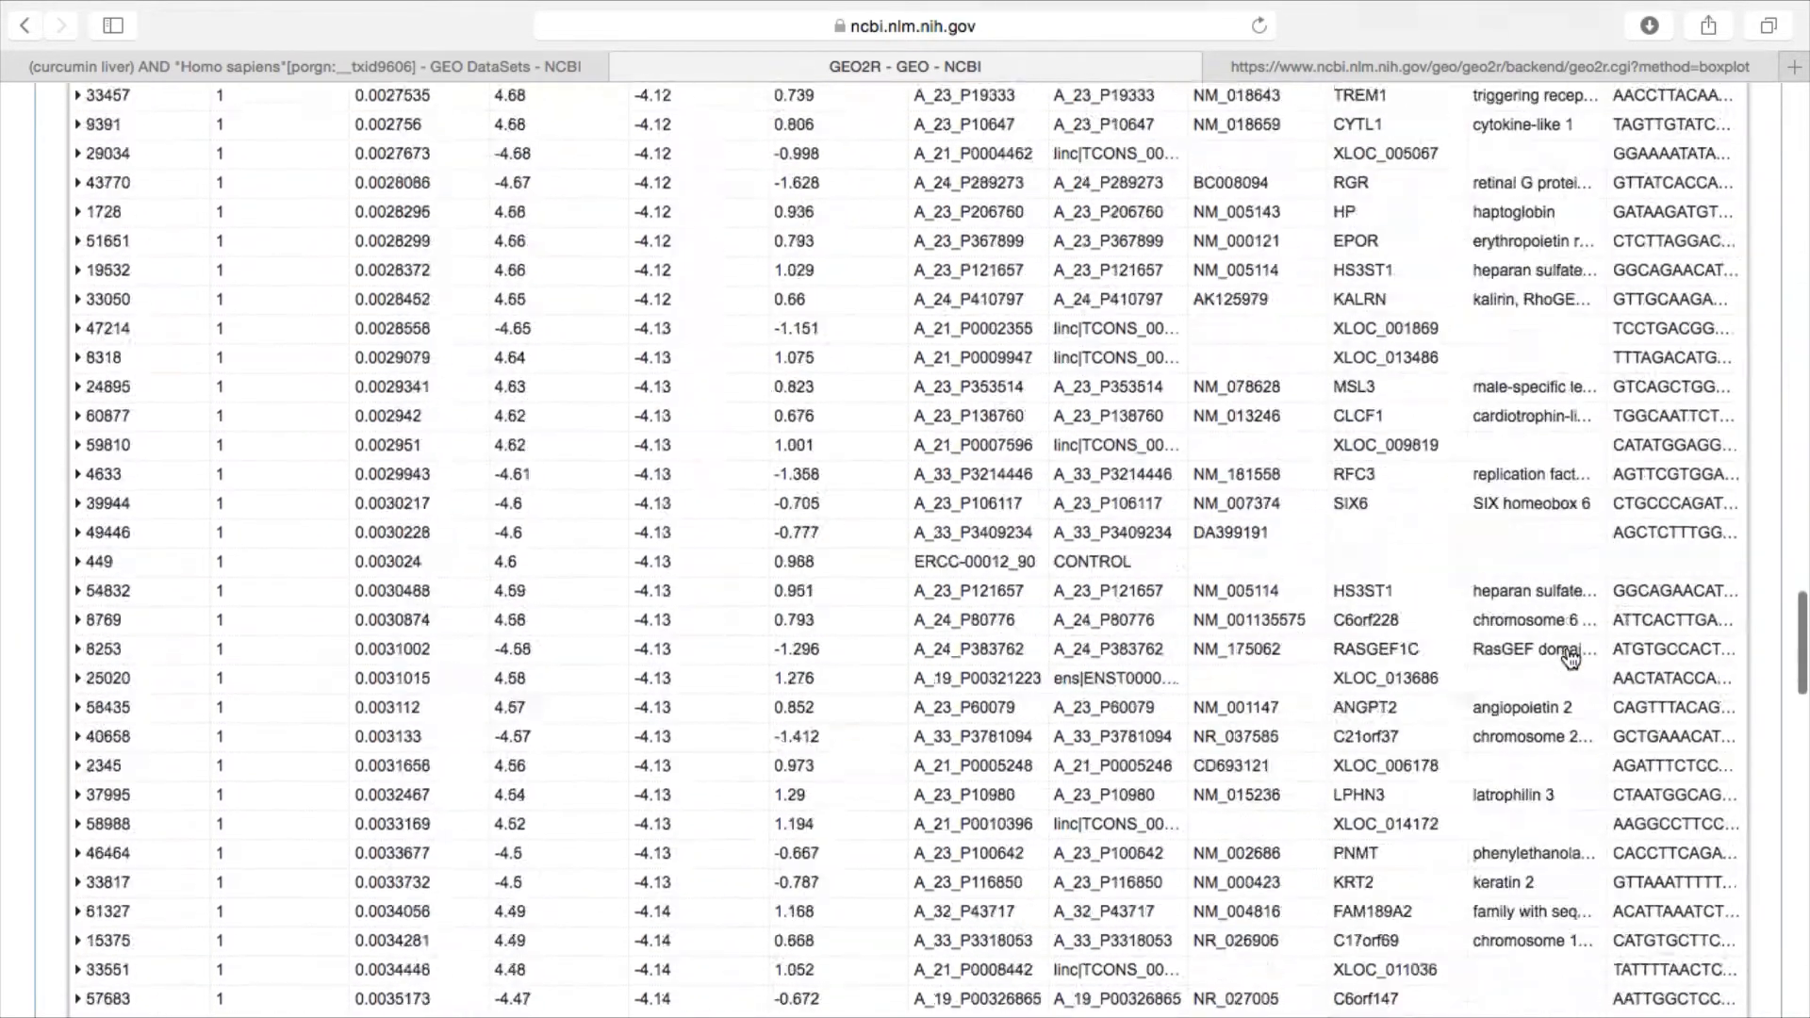
scroll(864, 611, "up", 20)
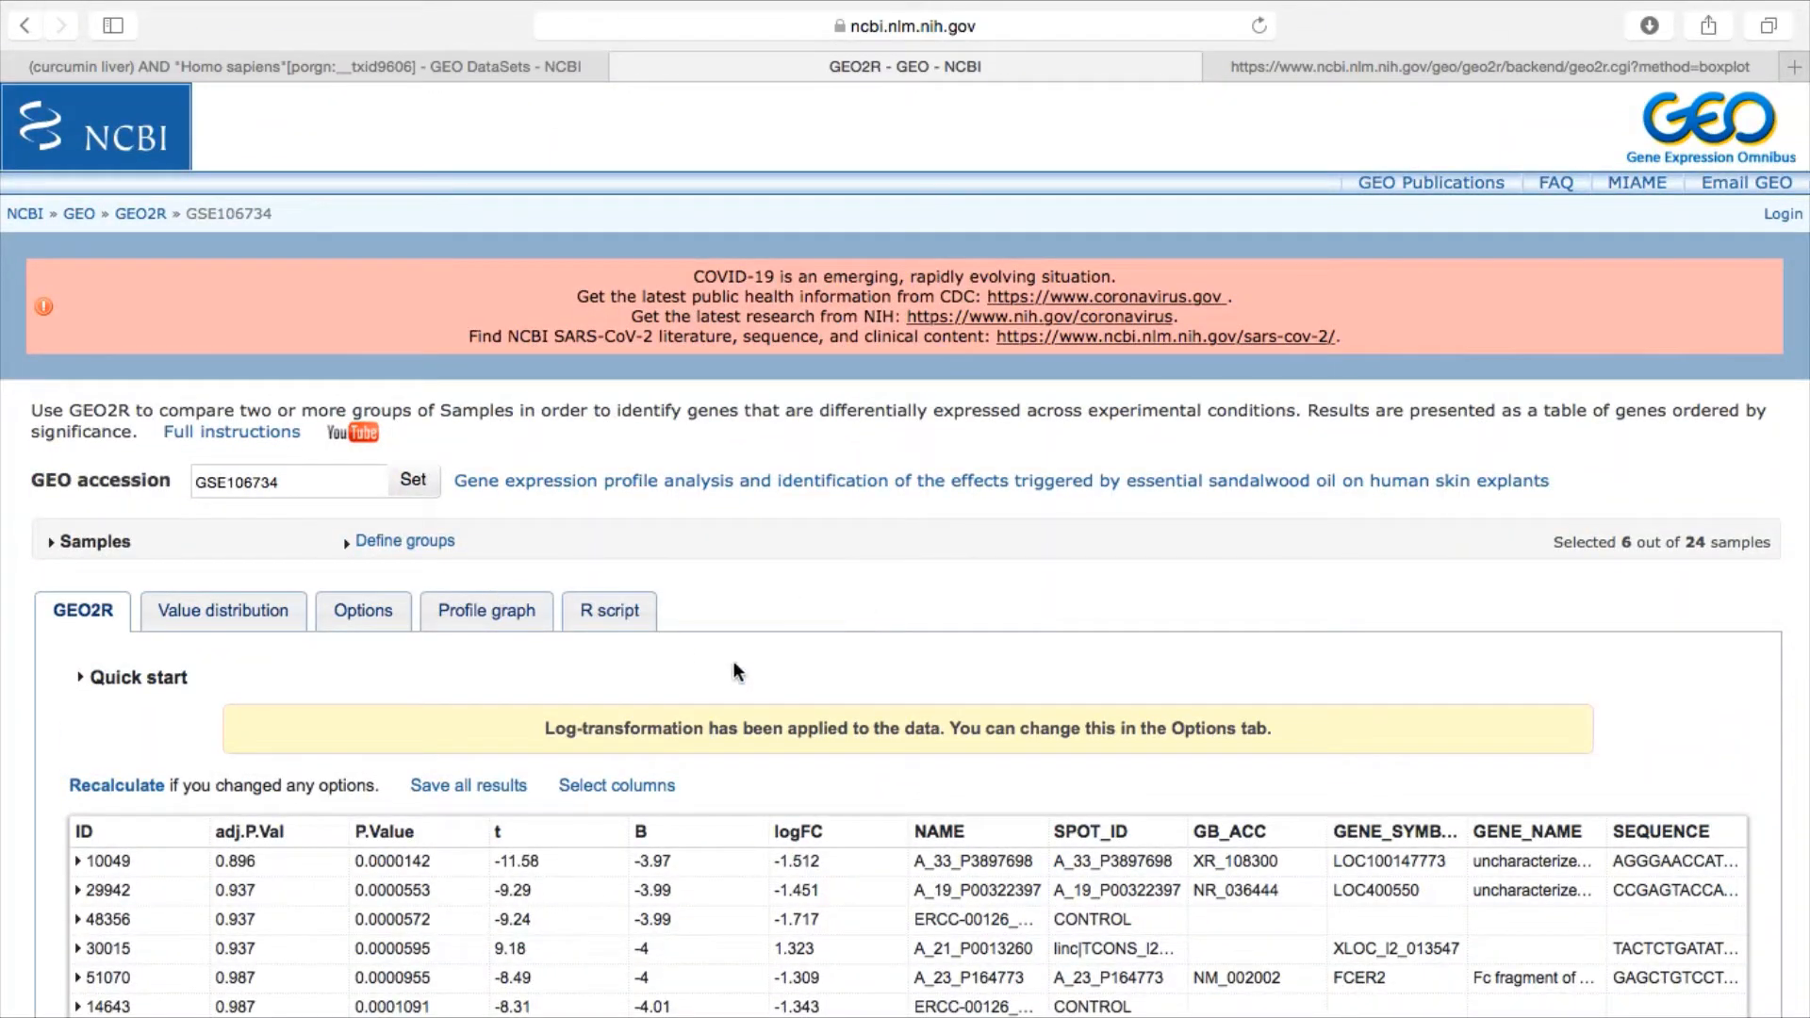
scroll(982, 608, "down", 3)
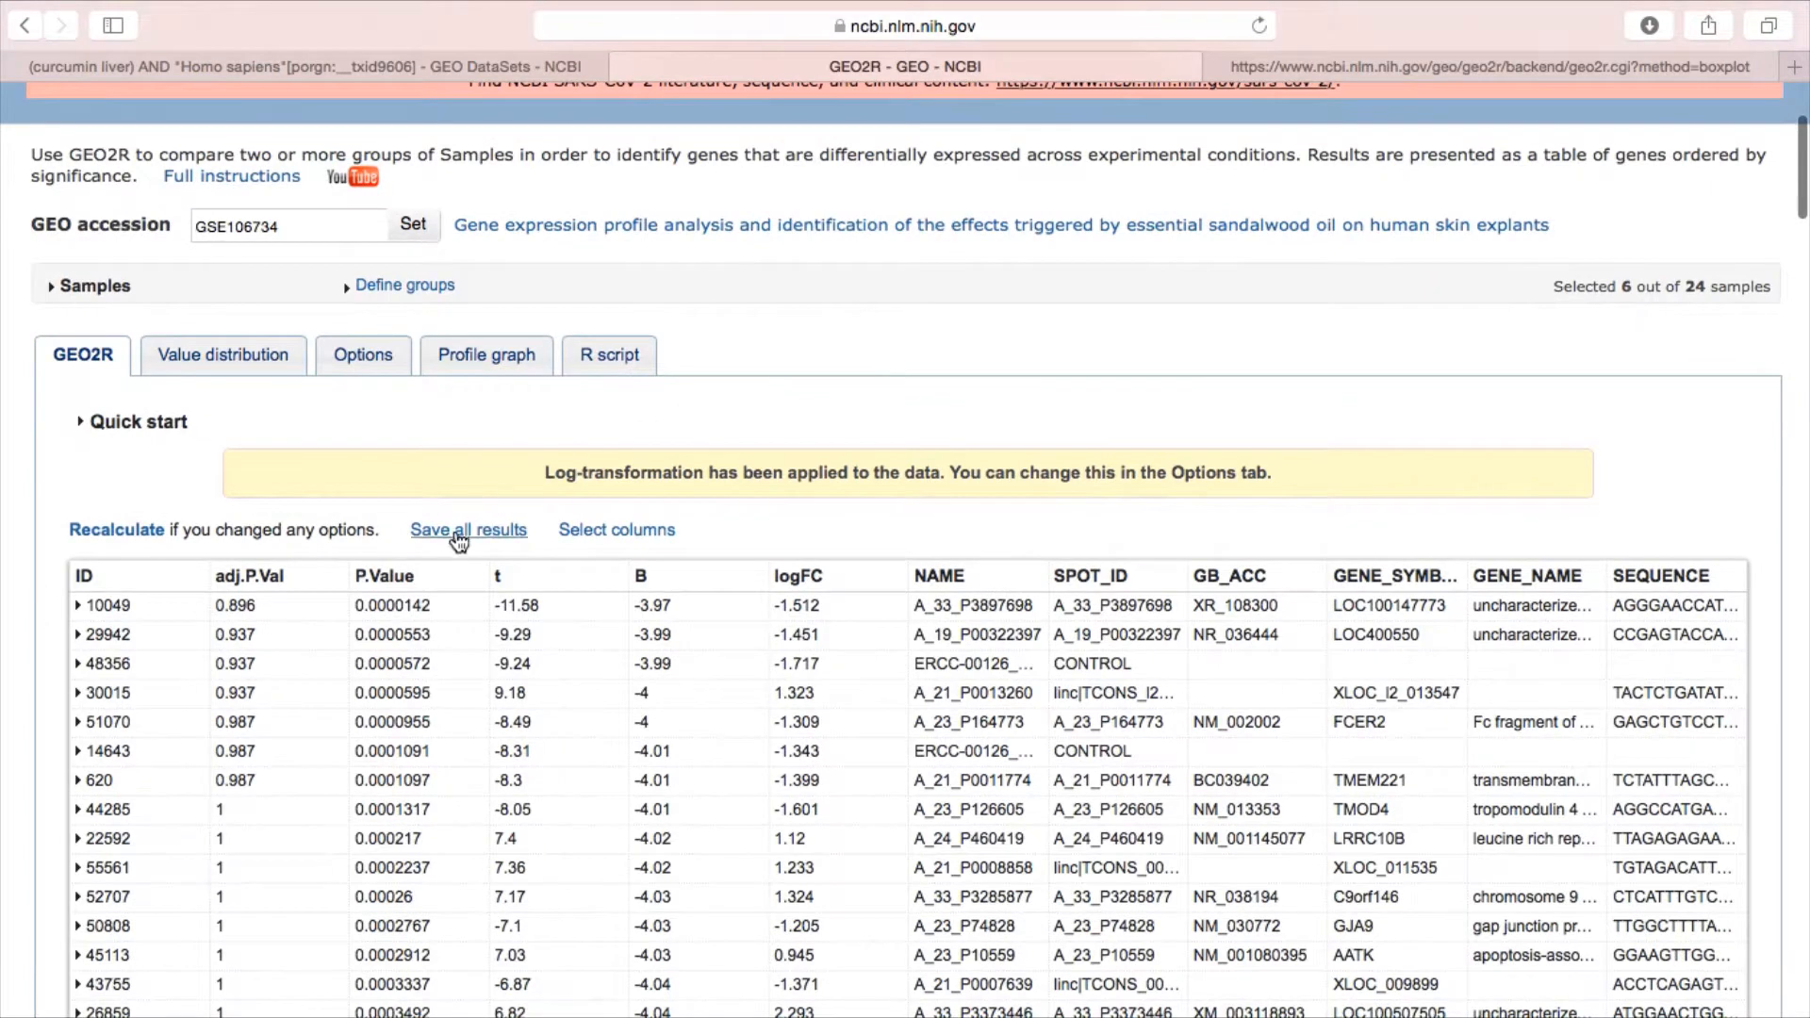
left_click(461, 531)
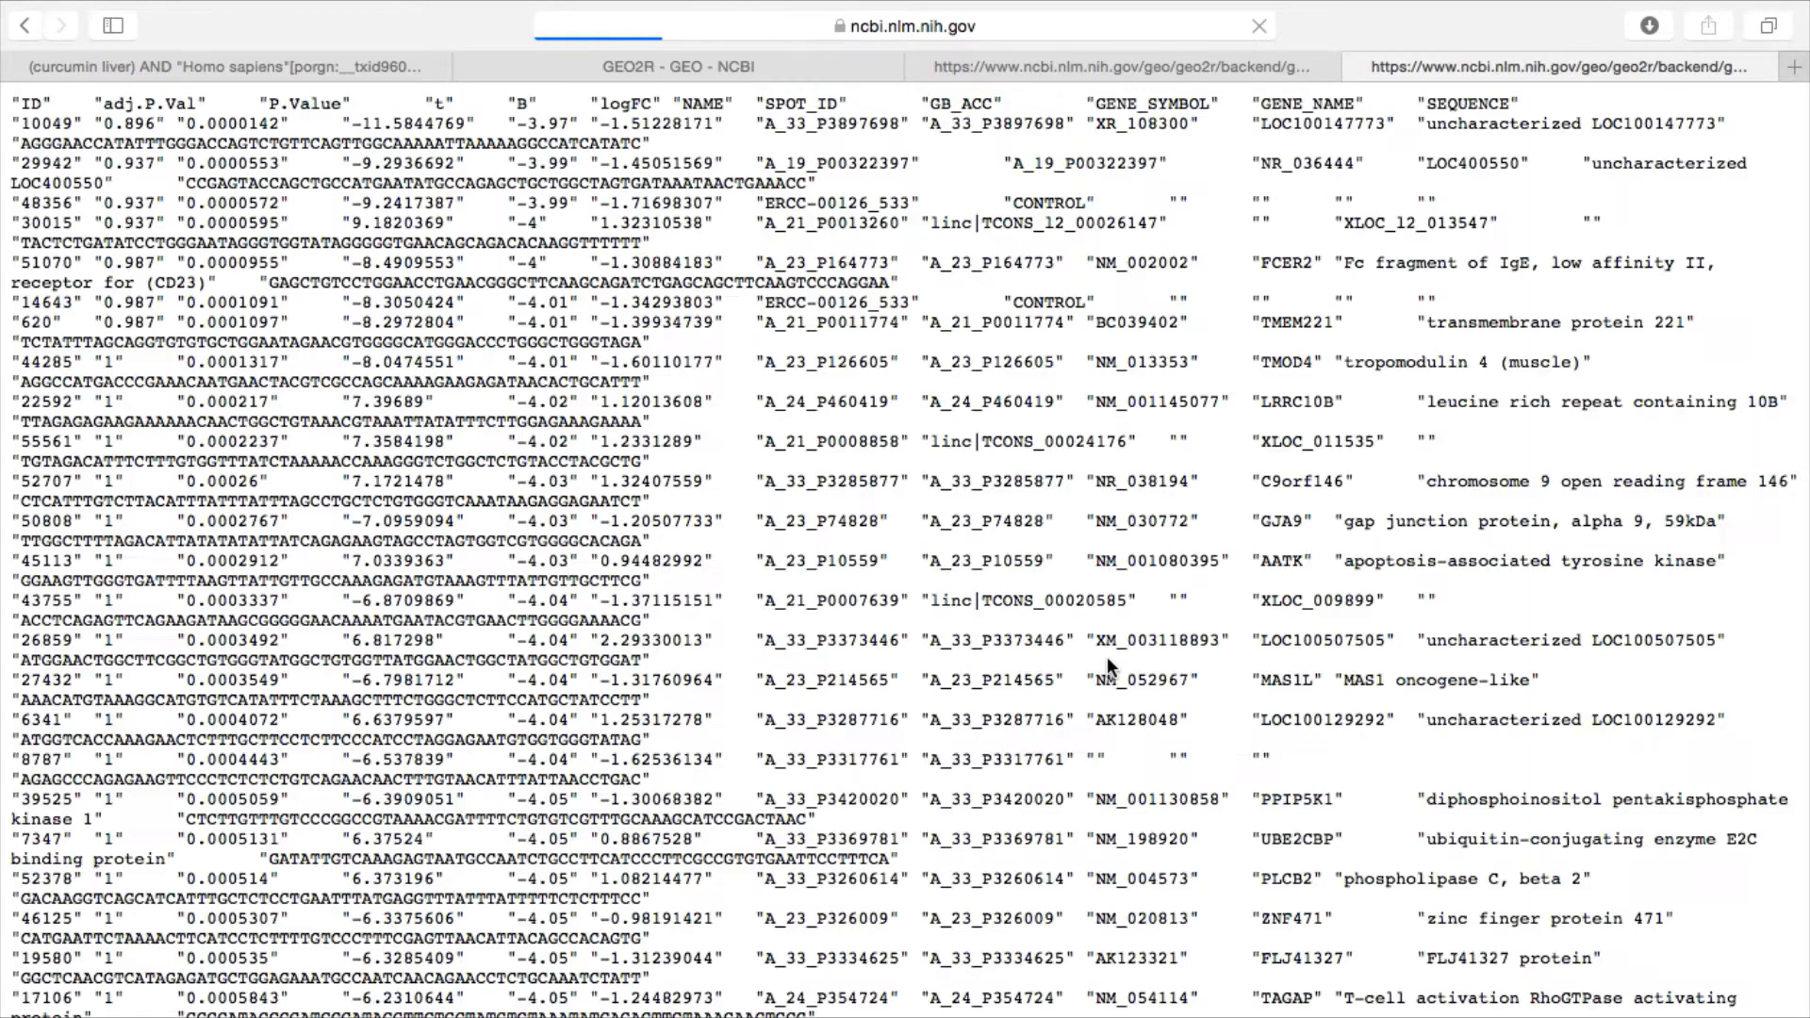
Step: Examine the exported full results text while it loads, from the header row through the further entries
scroll(959, 688, "down", 20)
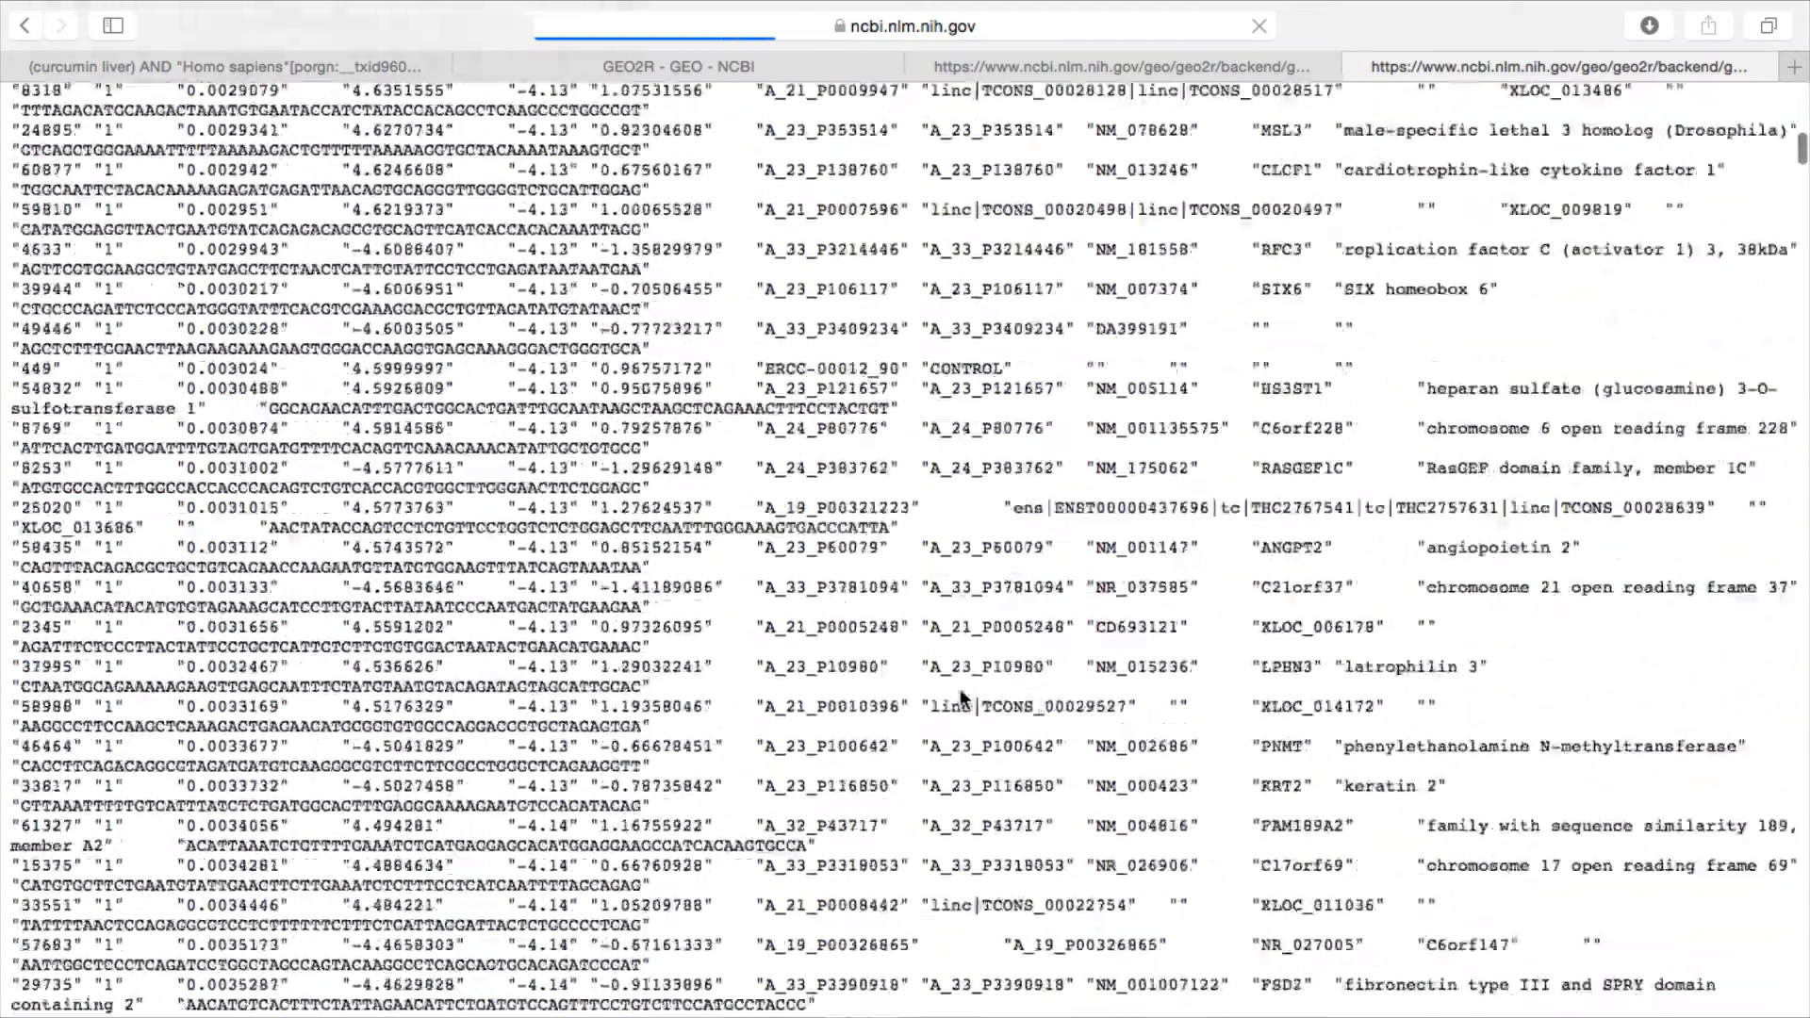
scroll(961, 691, "down", 20)
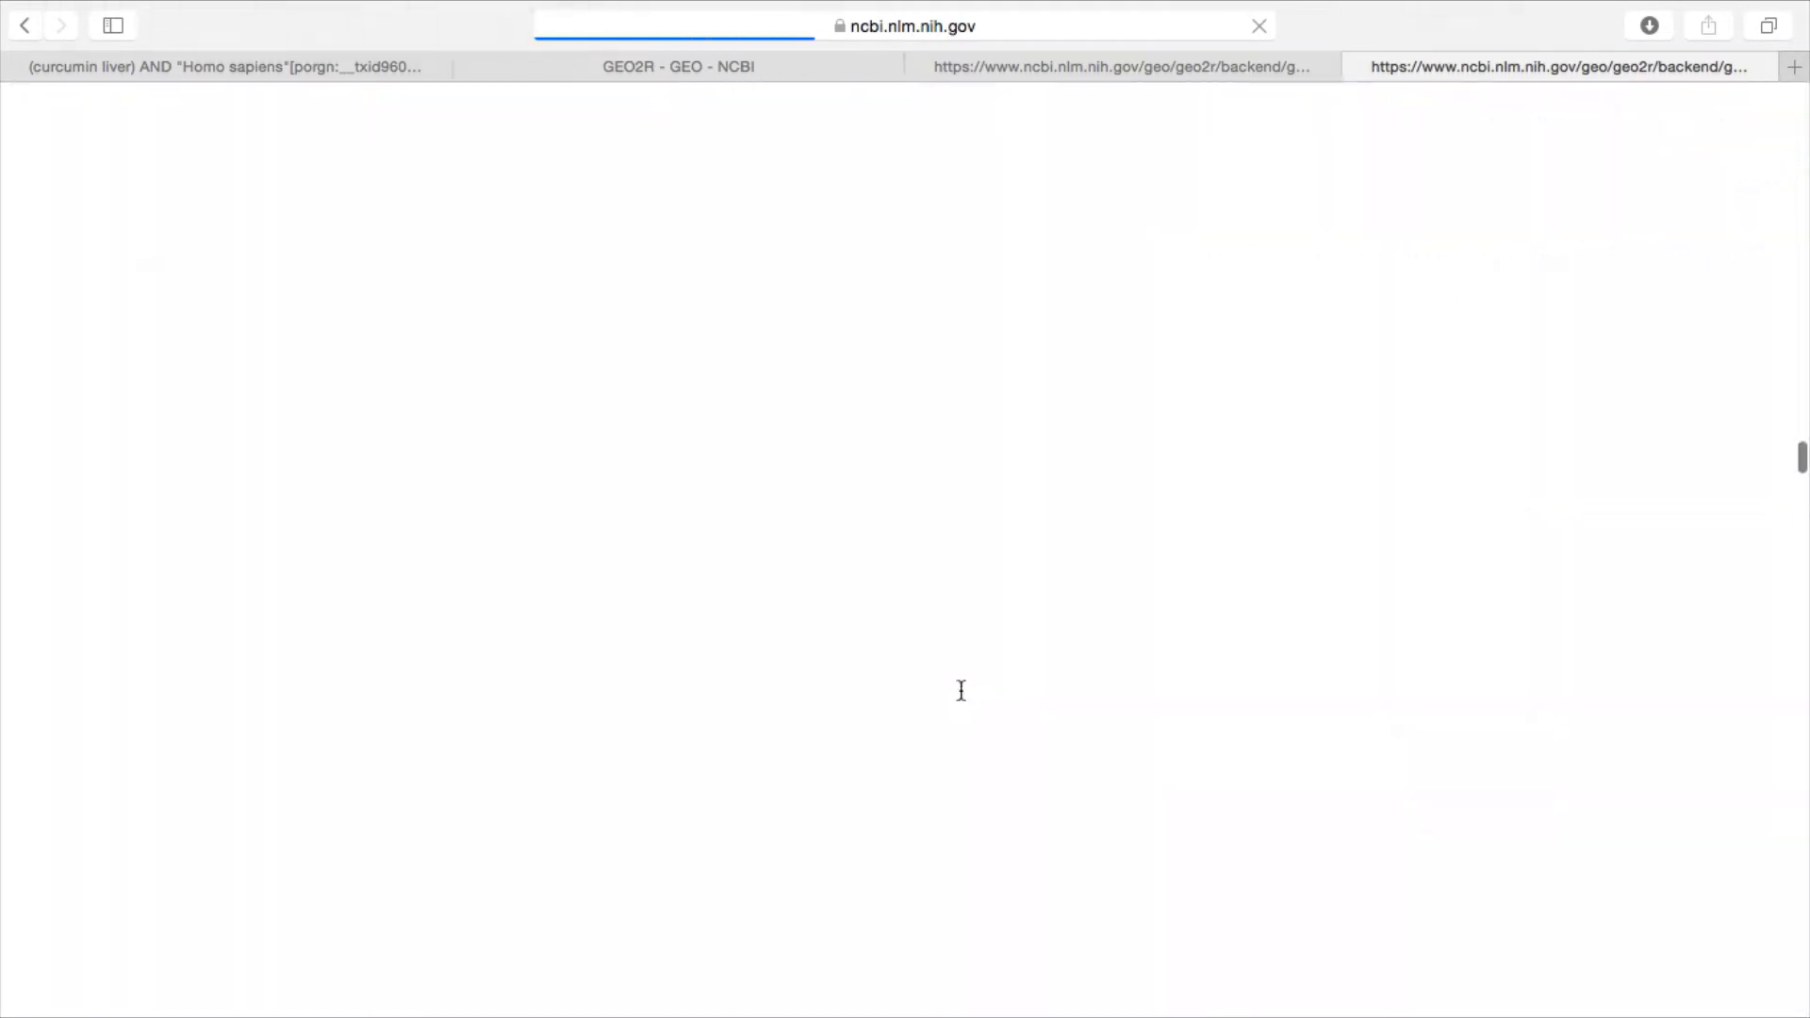
scroll(959, 688, "down", 20)
scroll(960, 688, "up", 20)
scroll(961, 691, "up", 5)
scroll(960, 690, "down", 10)
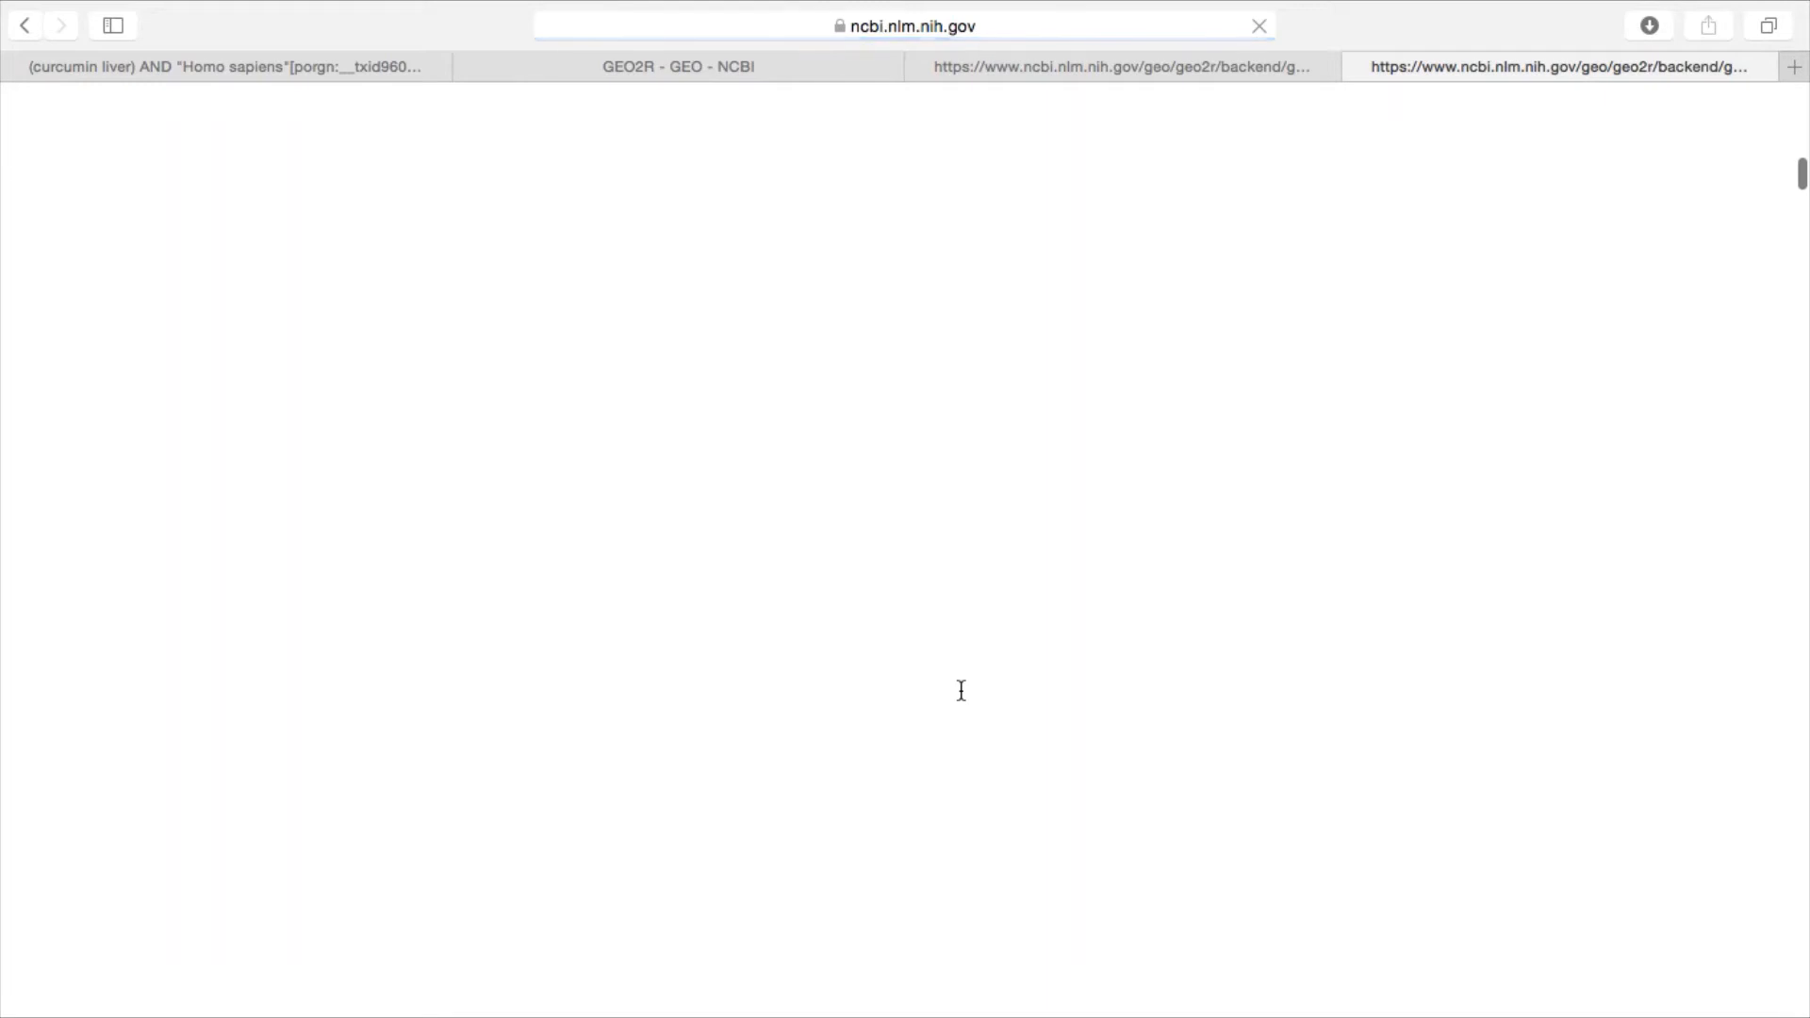
scroll(960, 691, "up", 20)
scroll(960, 691, "up", 20)
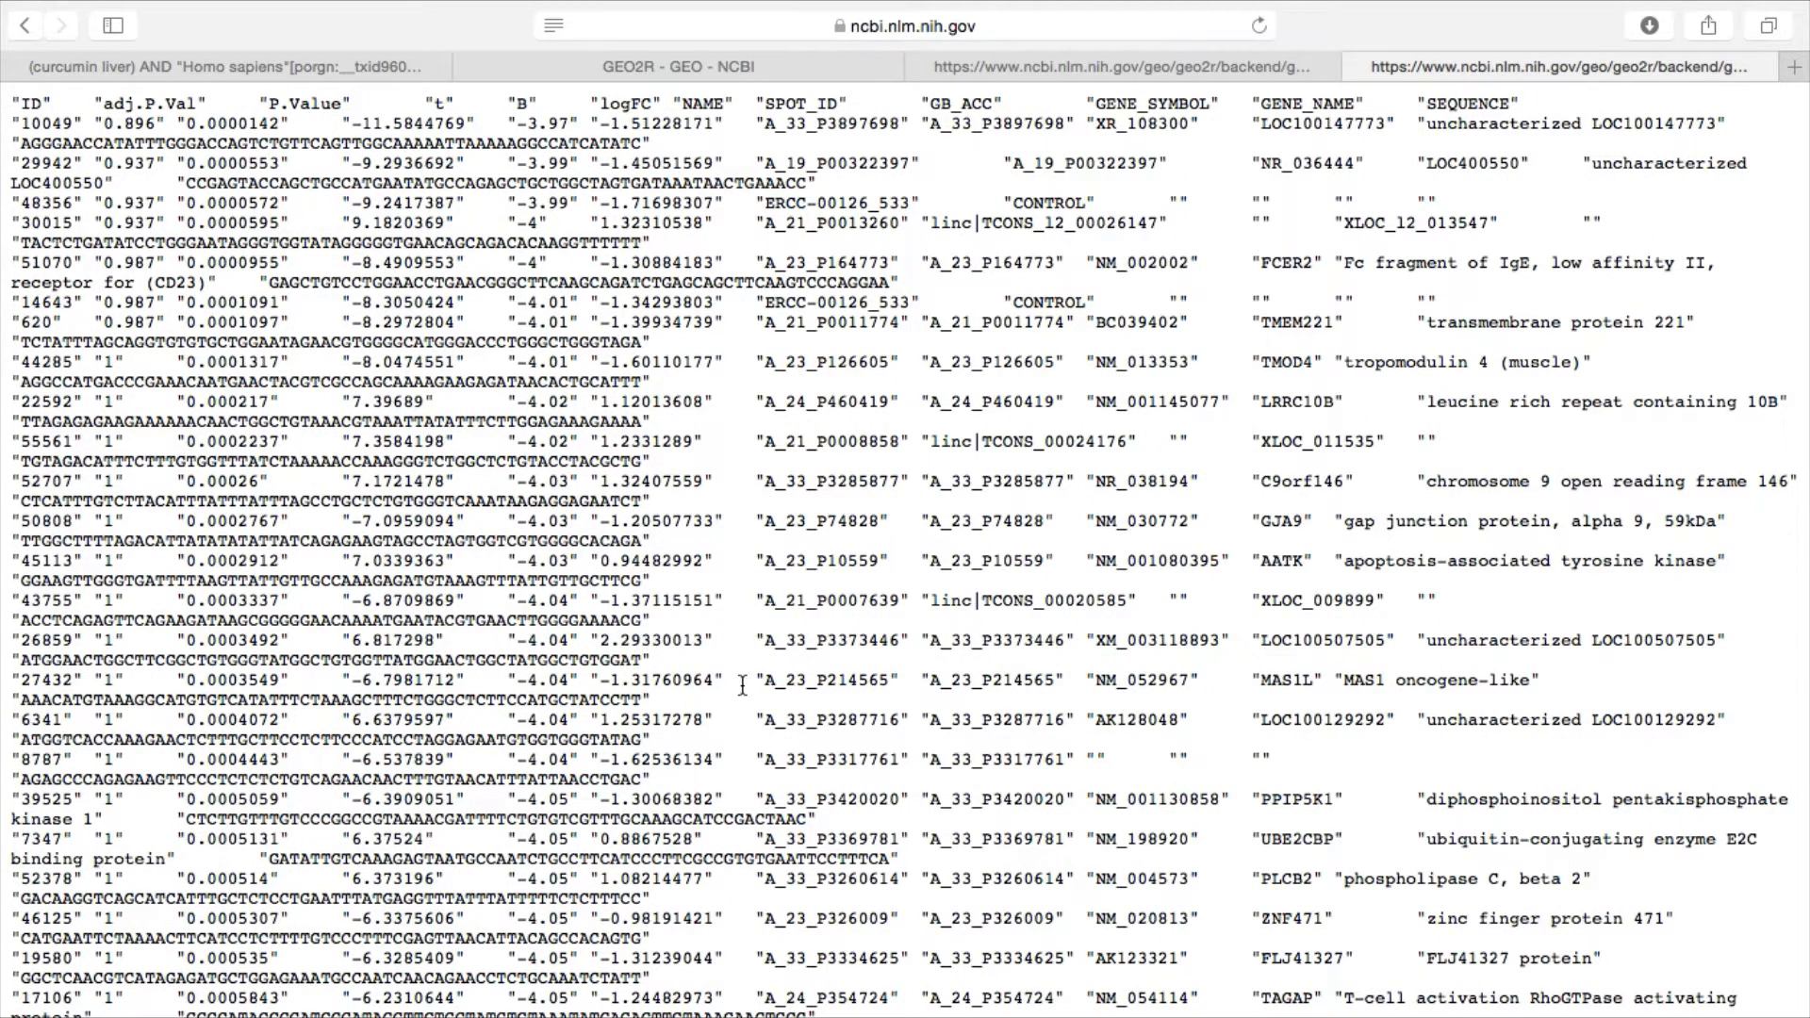
Step: Select and copy the entire exported results text, and take the browser window out of full screen
key("super+a")
left_click(613, 399)
key("super+a")
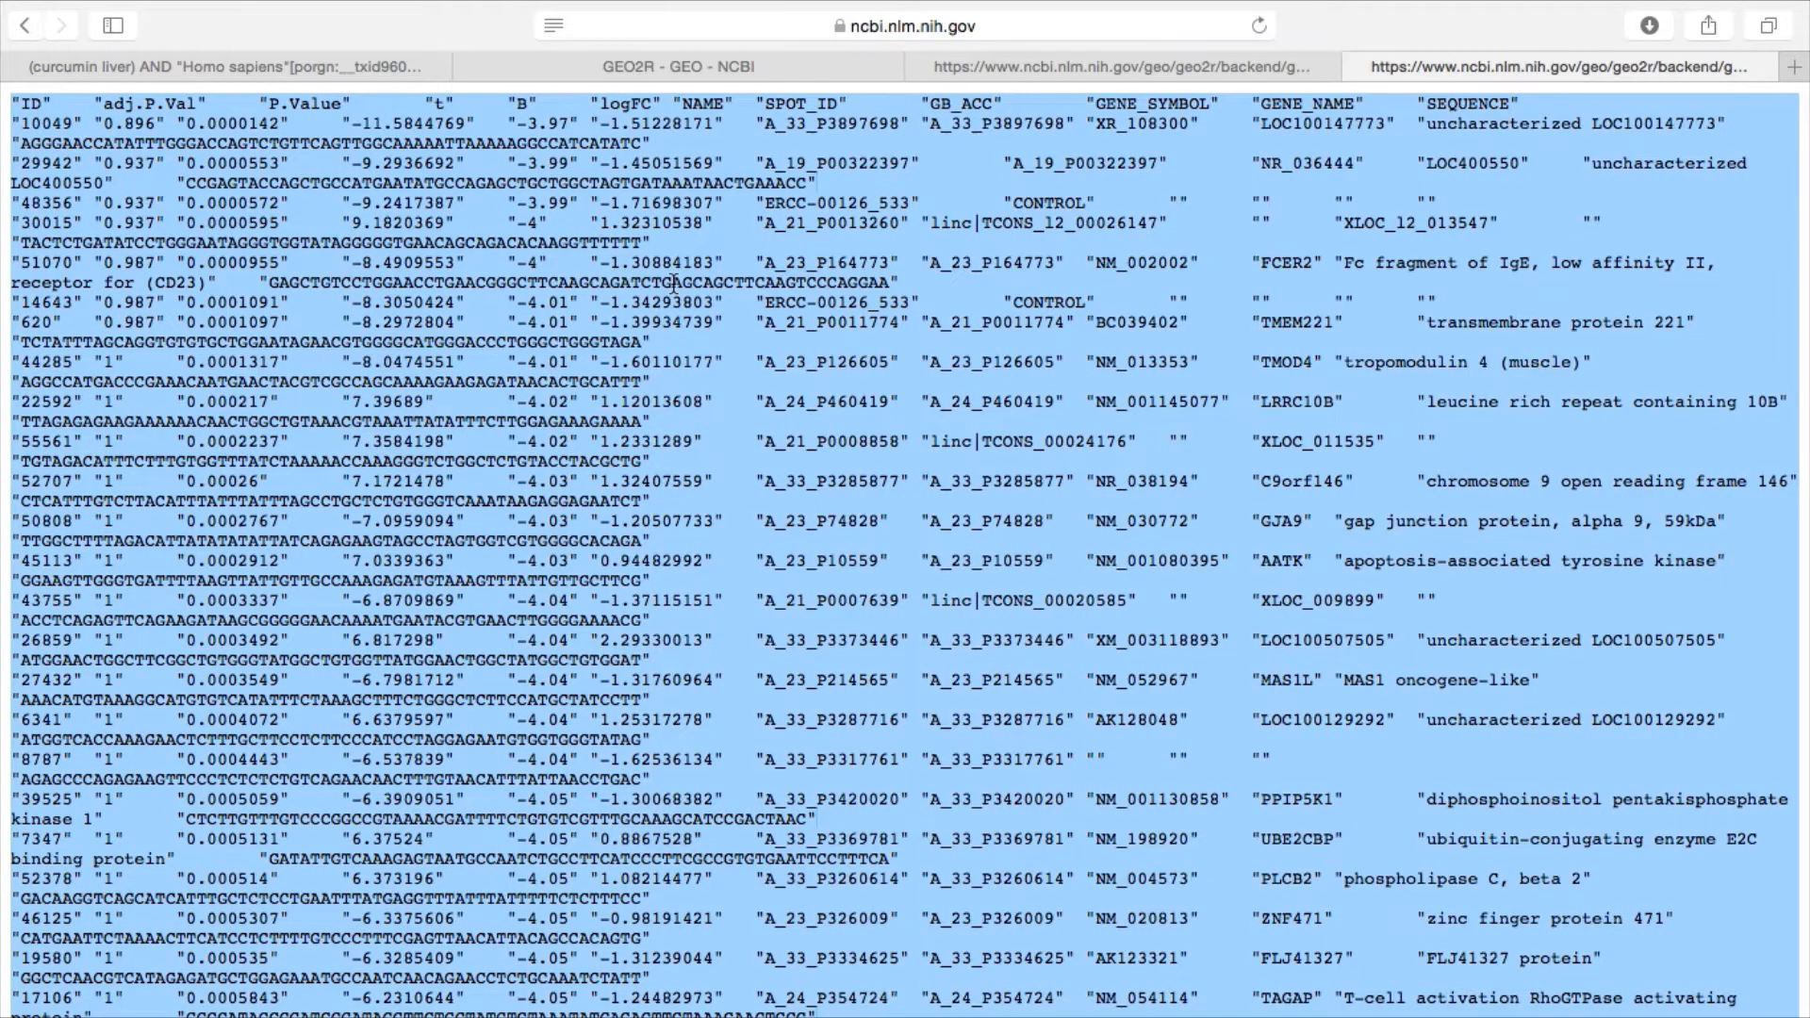
mouse_move(68, 5)
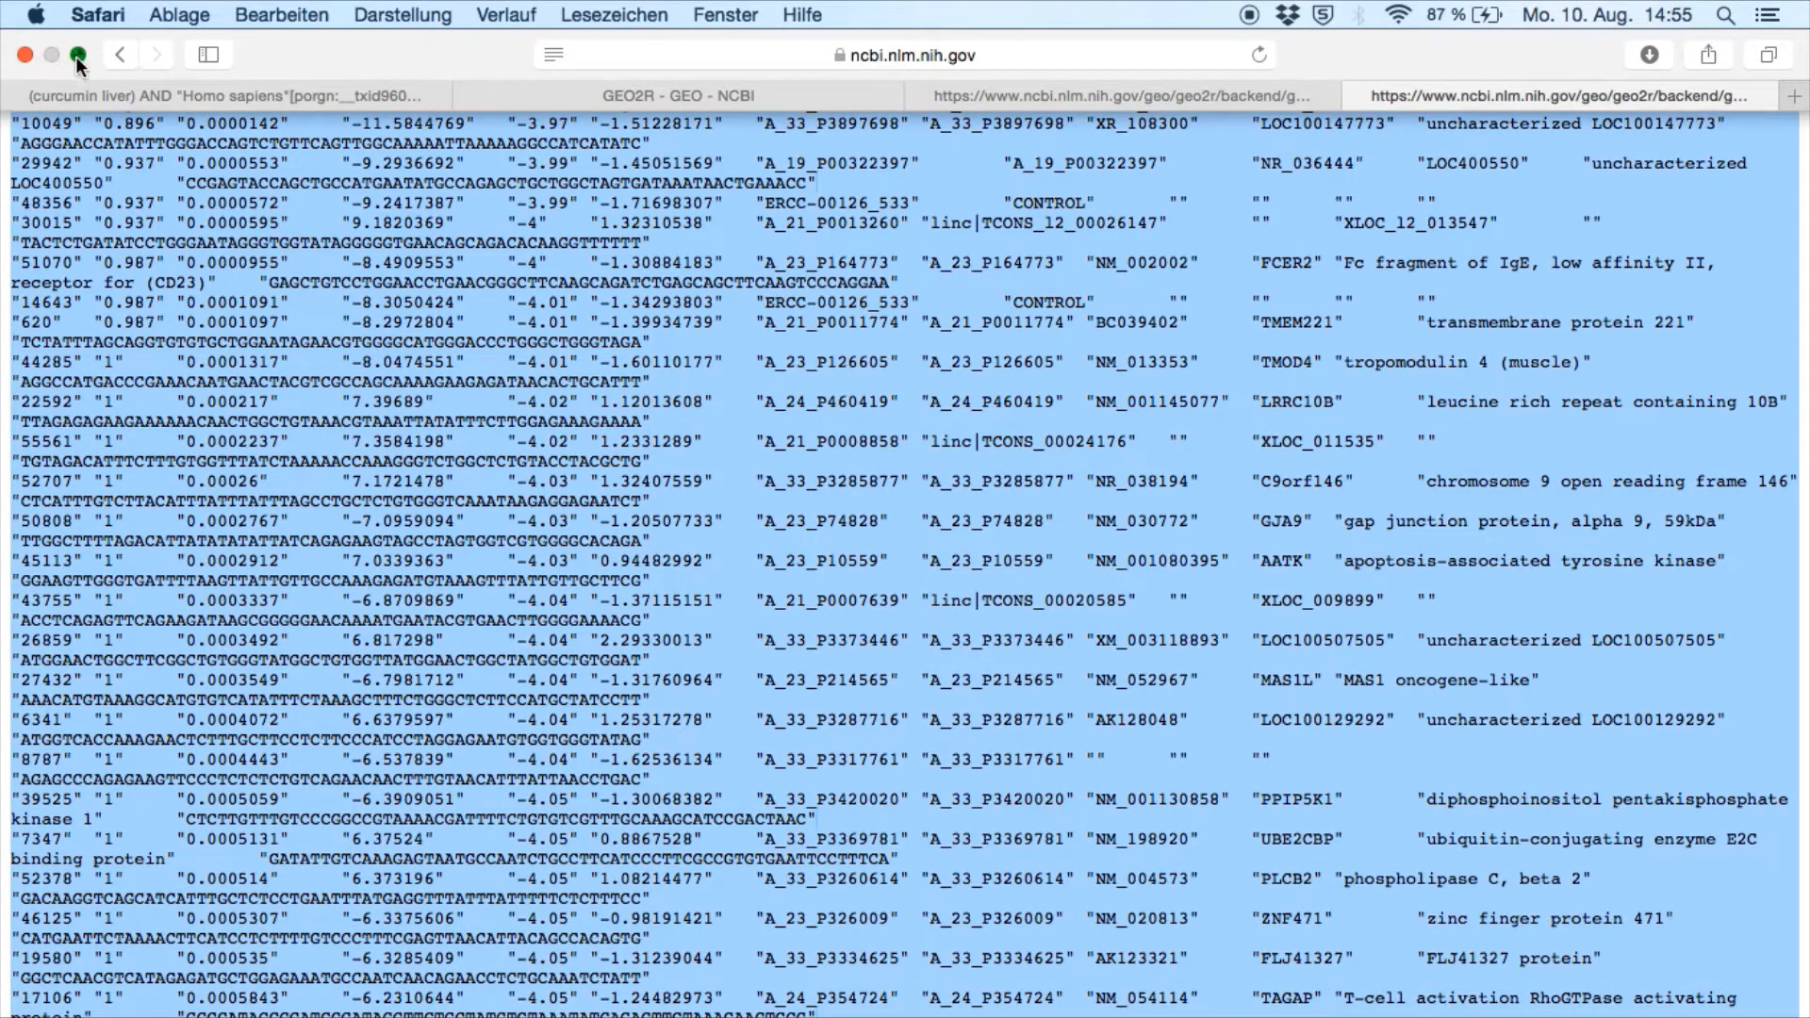
left_click(77, 55)
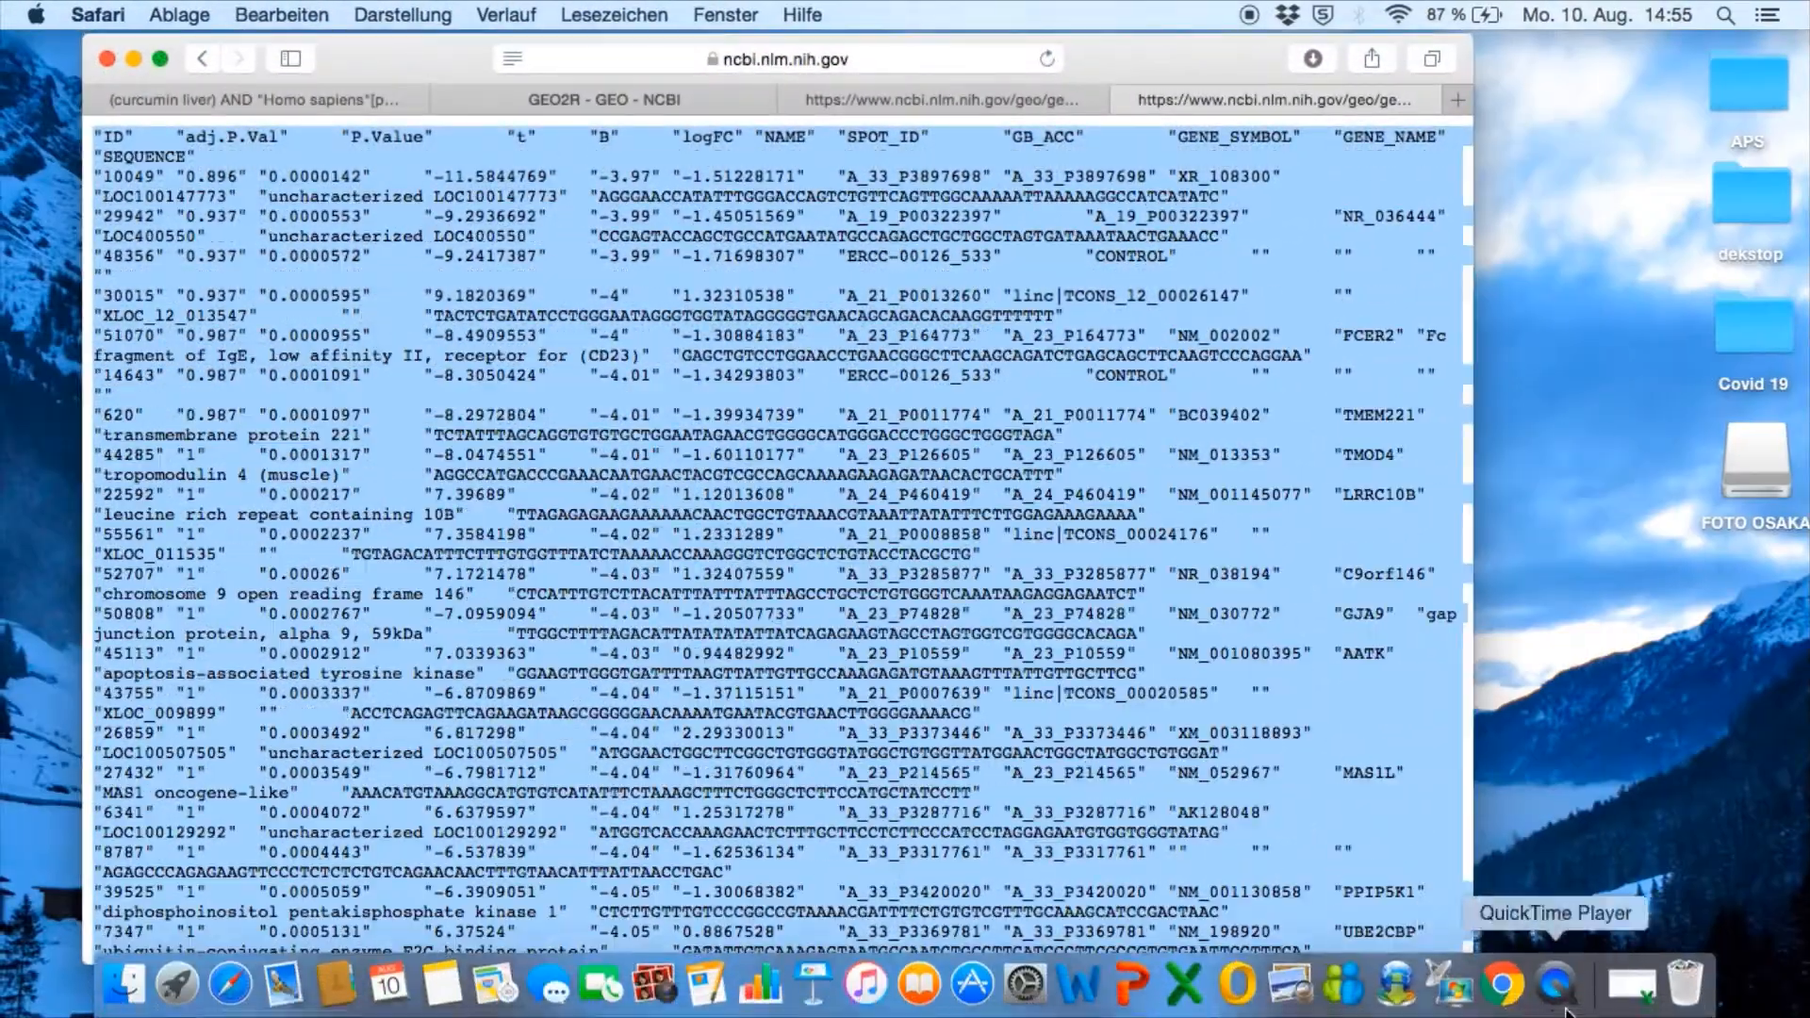
Step: Switch to the blank Excel workbook and paste the copied results at cell A1 as unformatted text
left_click(1631, 985)
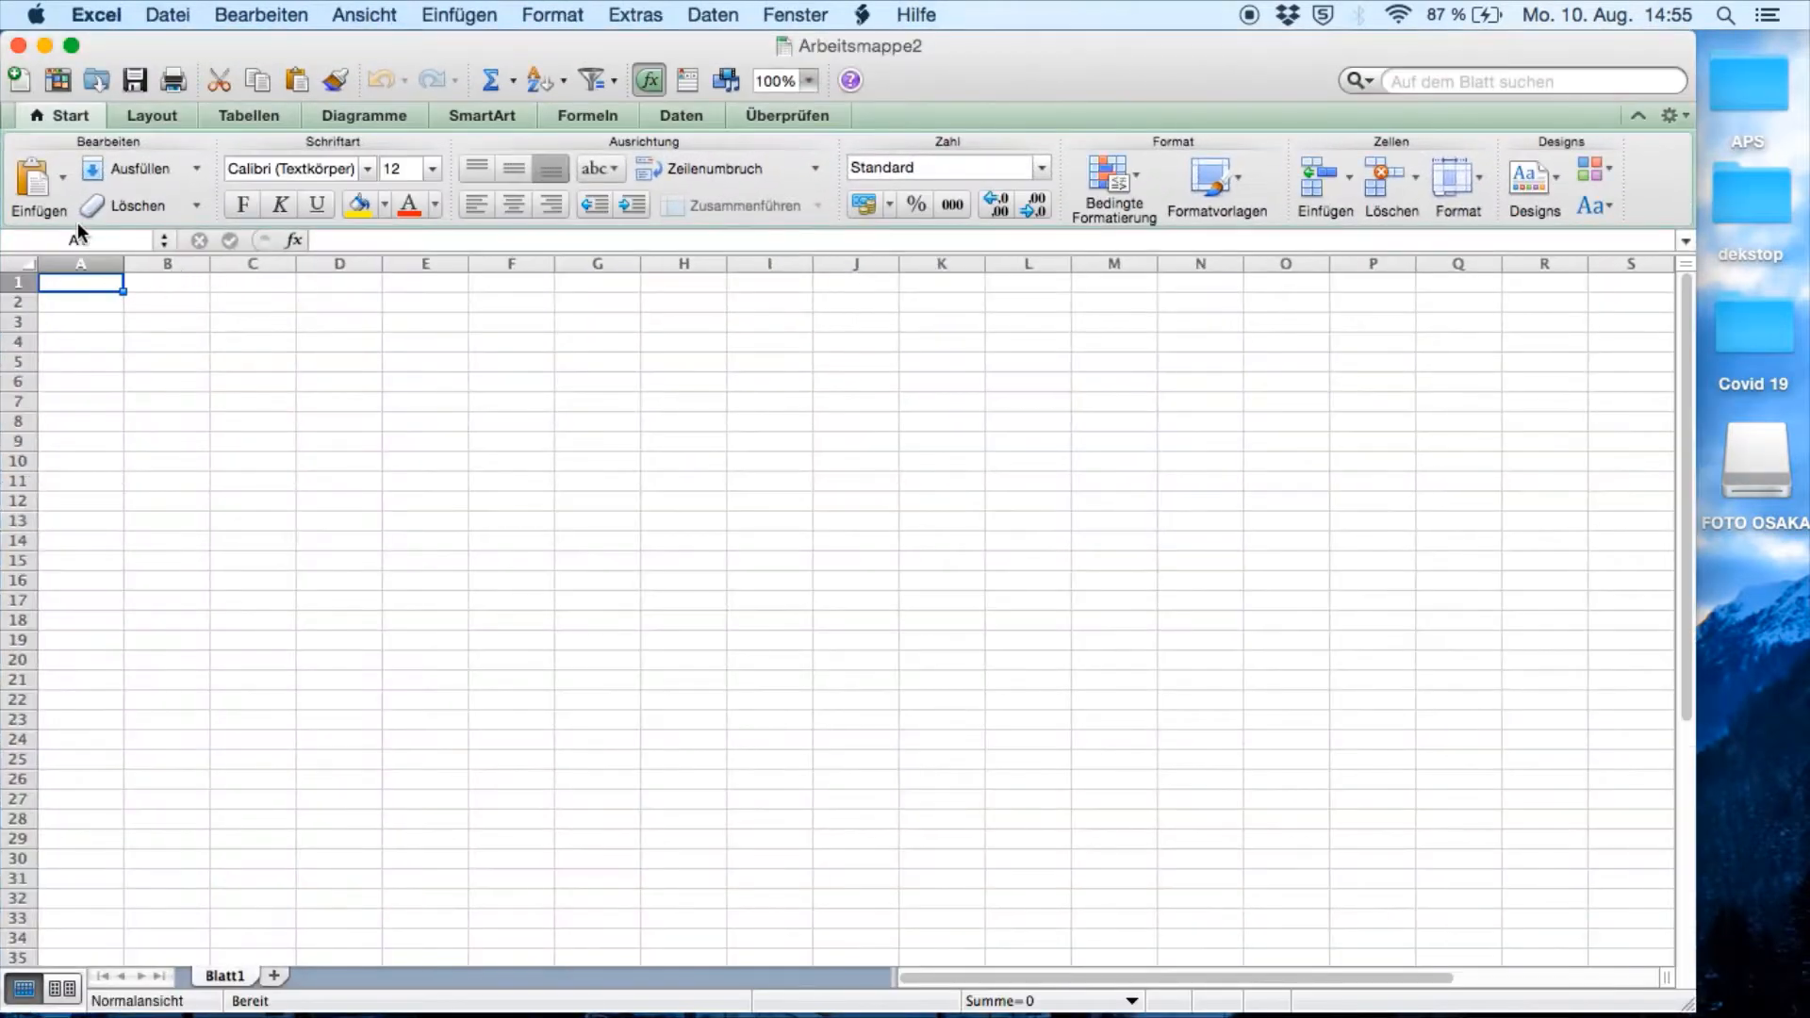
left_click(62, 177)
left_click(149, 421)
left_click(1385, 264)
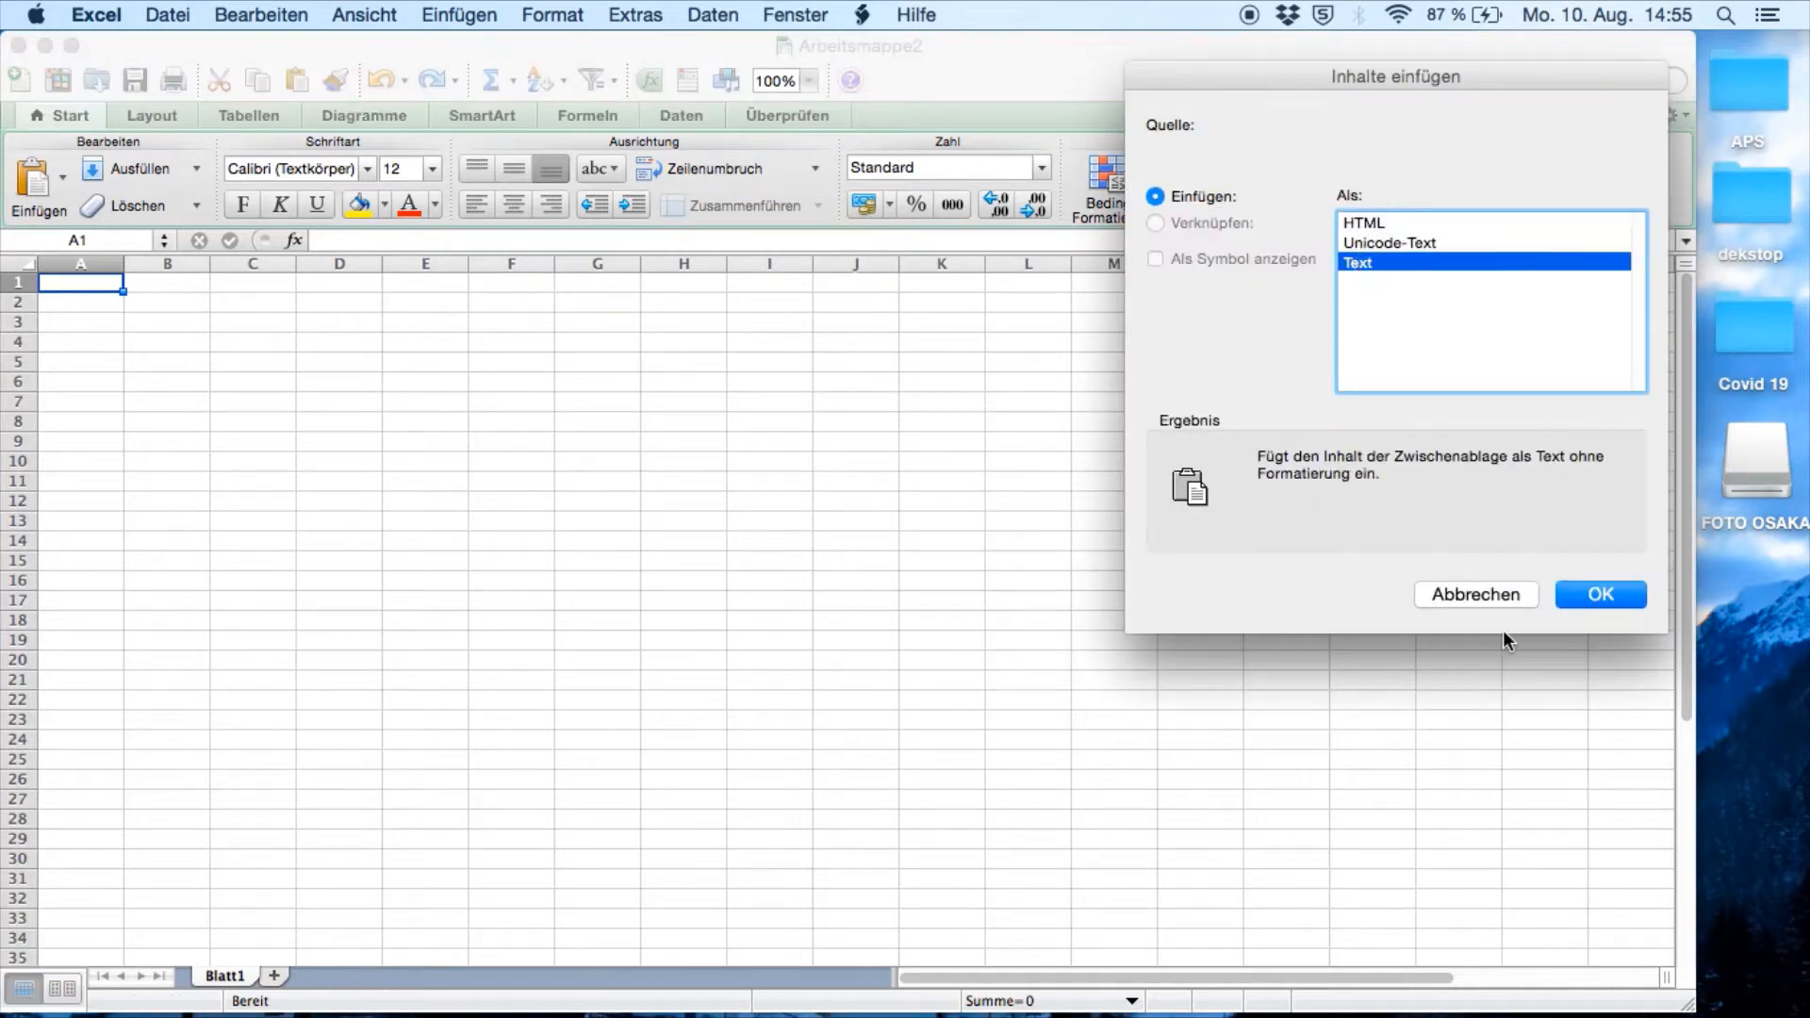
left_click(1636, 594)
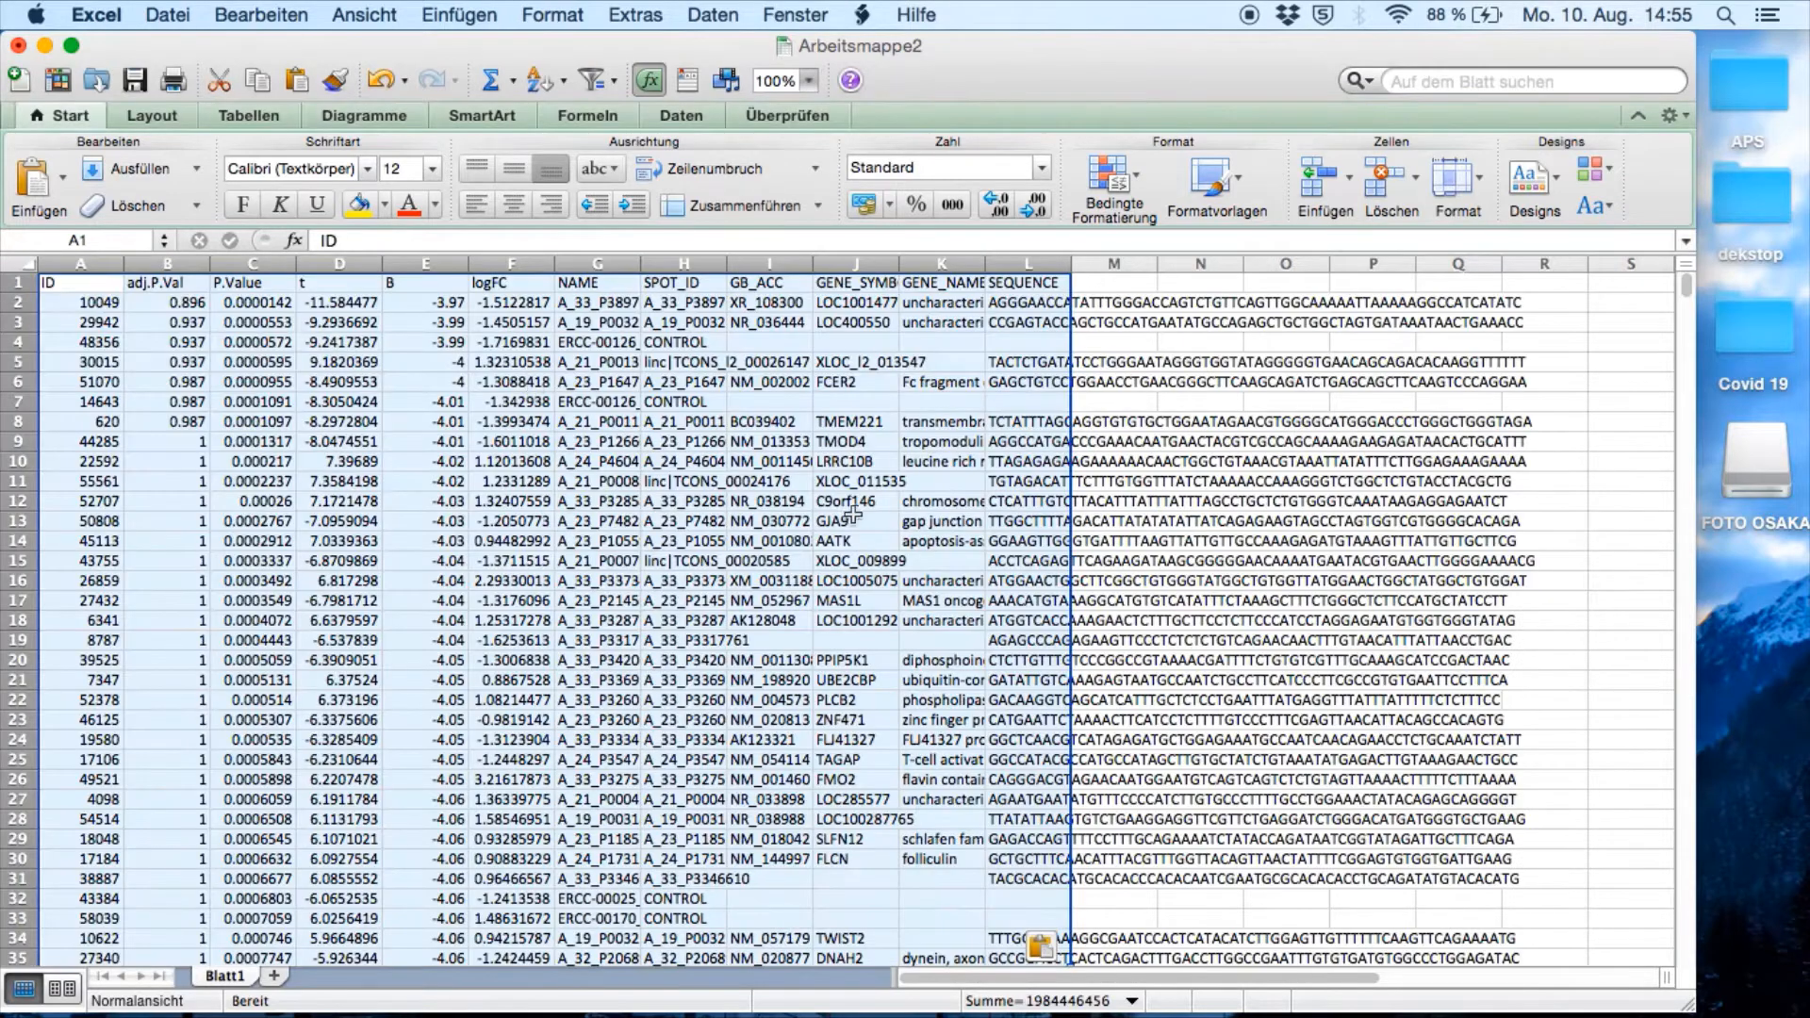
Step: Widen the GENE_NAME column of the pasted data to 25.00 (5.47 cm)
left_click(1165, 712)
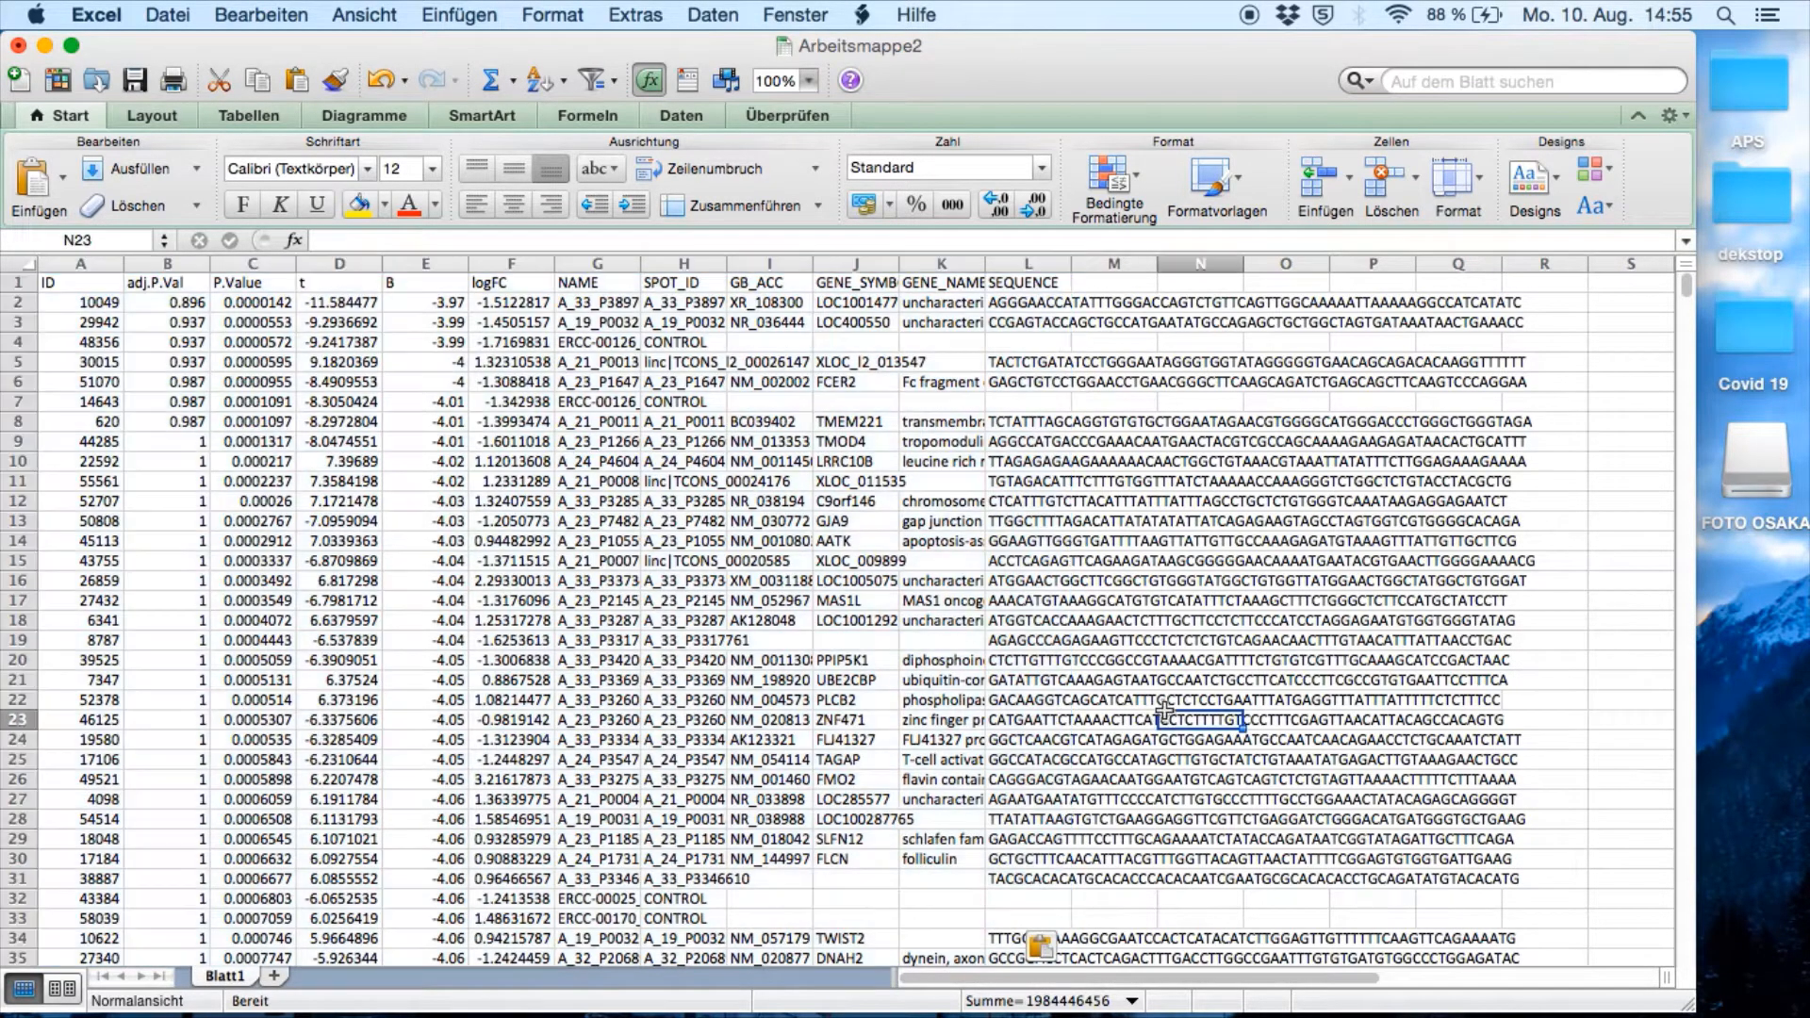
left_click(1506, 560)
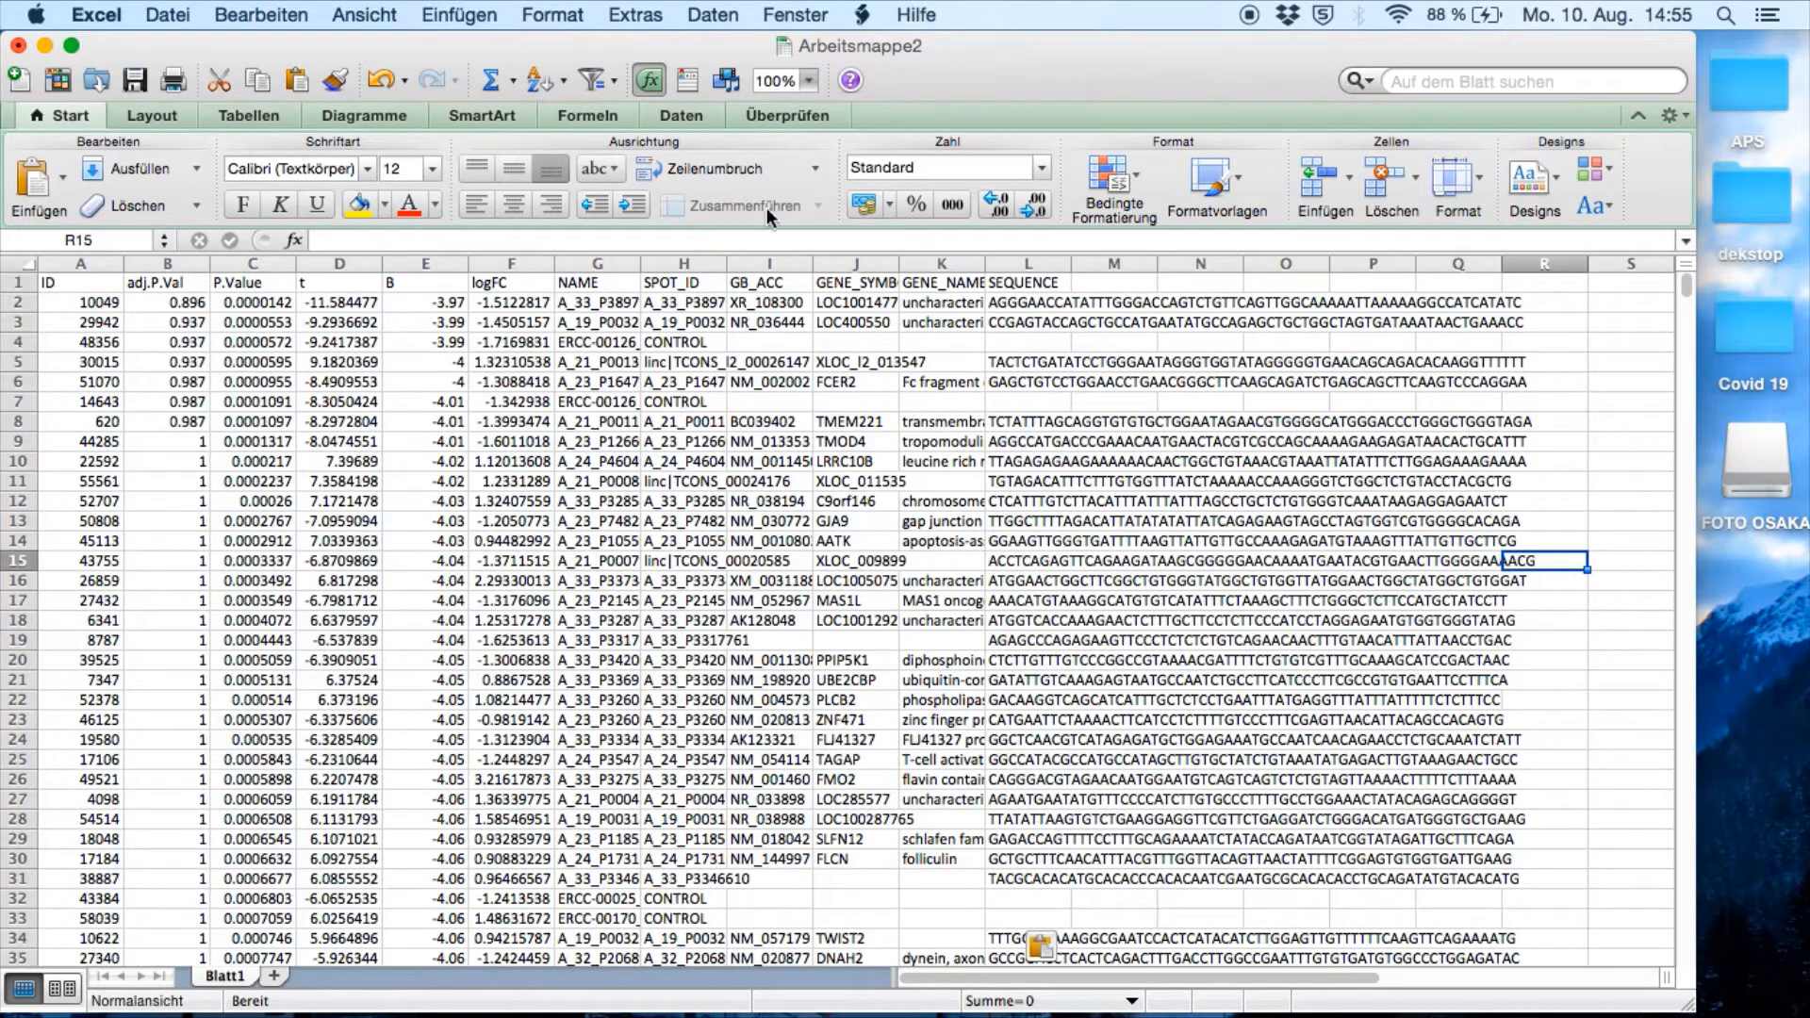
left_click_drag(983, 263, 1105, 263)
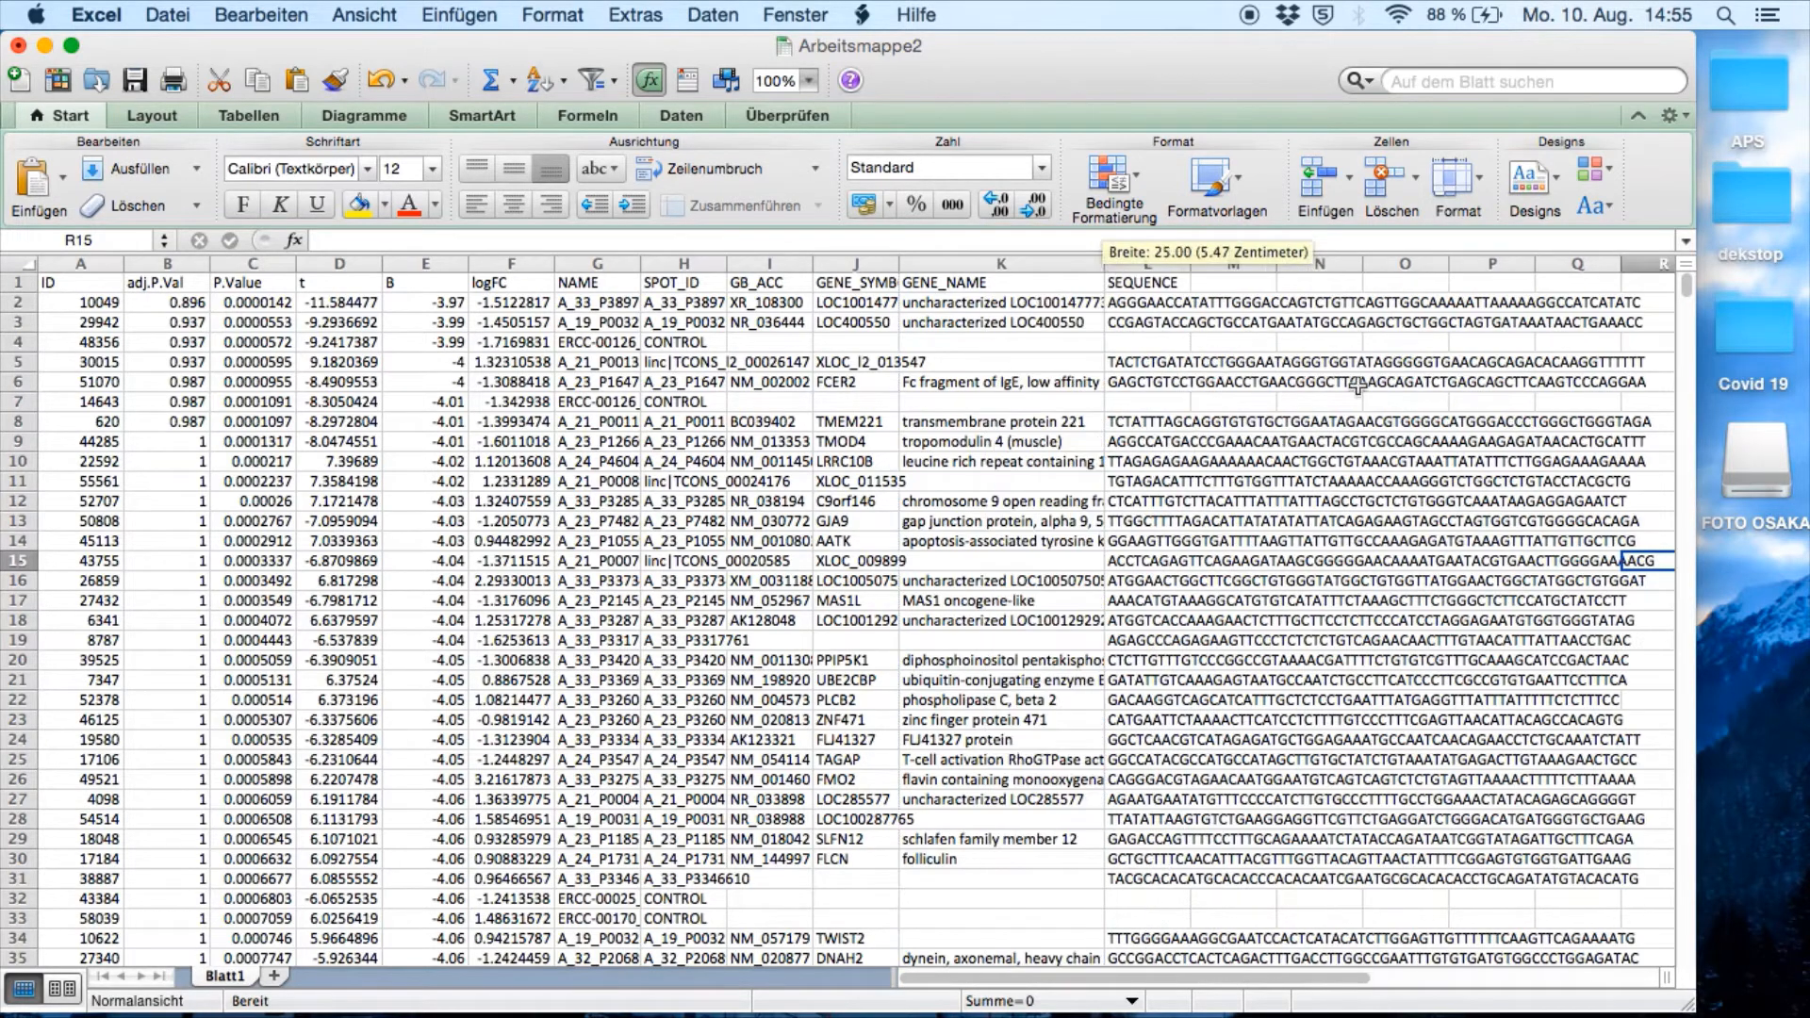
left_click(1368, 396)
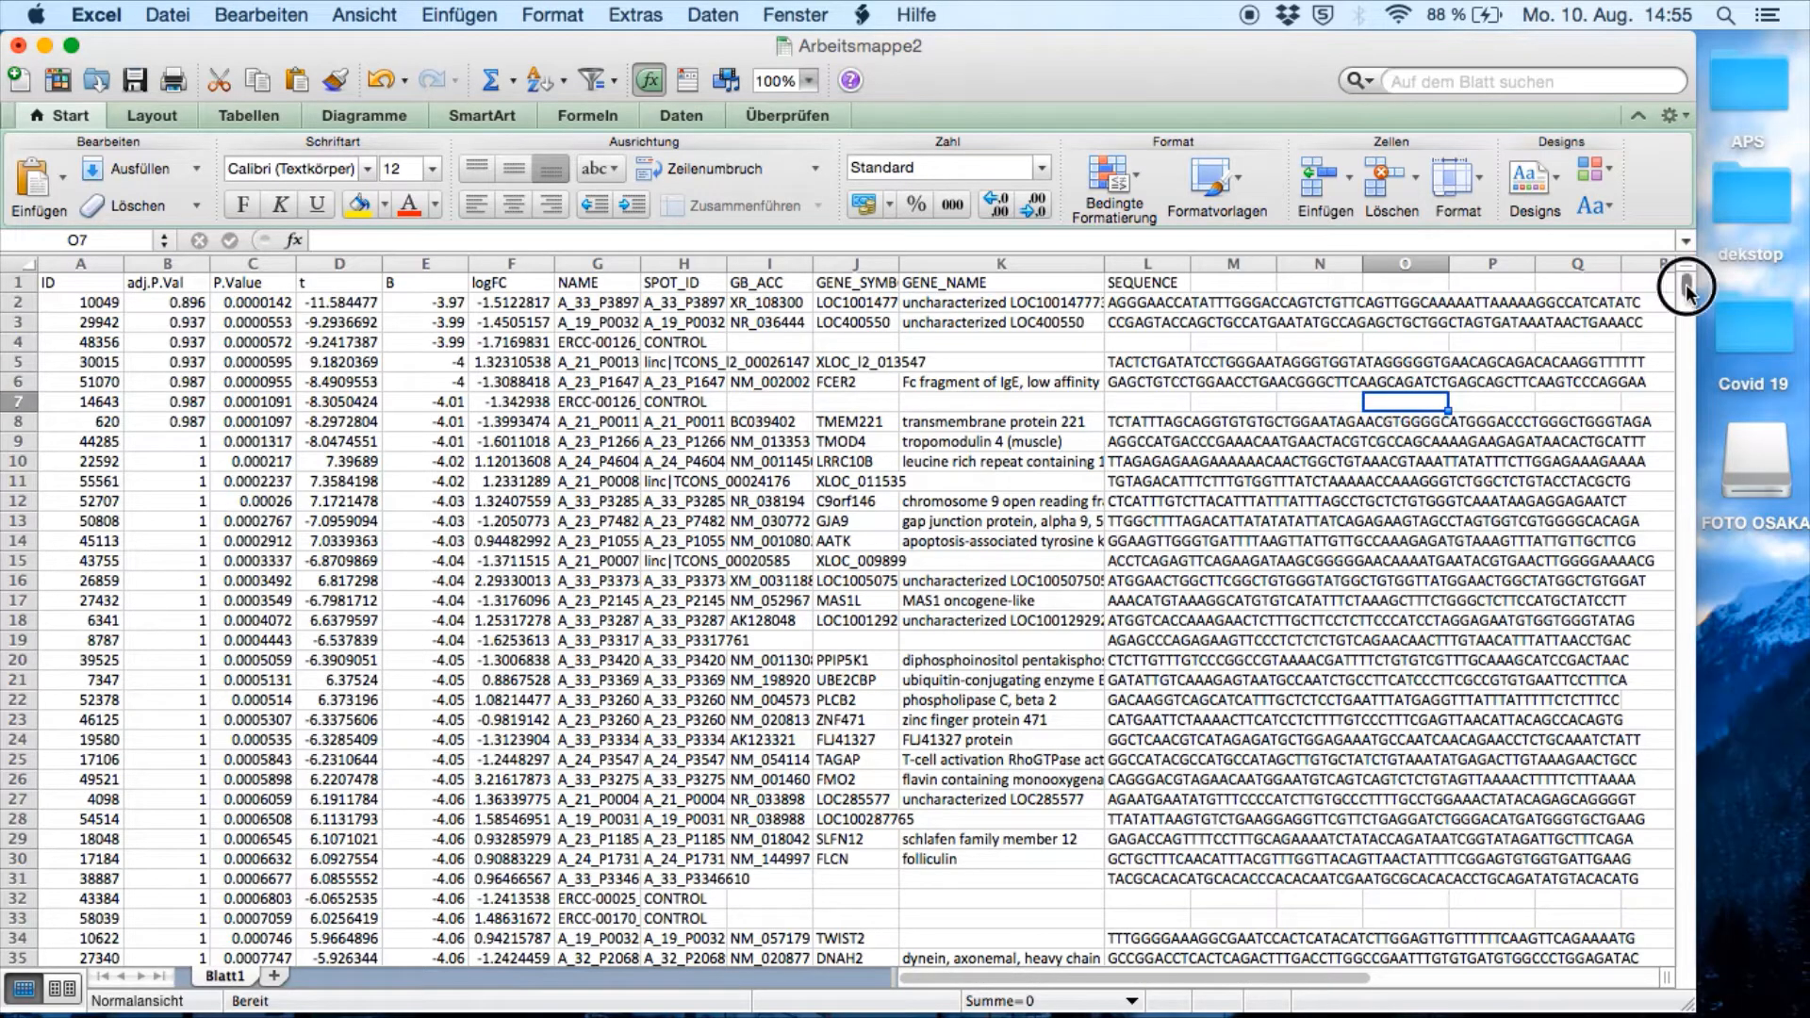
Step: Check how many rows the pasted gene data spans by viewing its last row, and return to the sheet's beginning
left_click_drag(1685, 287, 1680, 963)
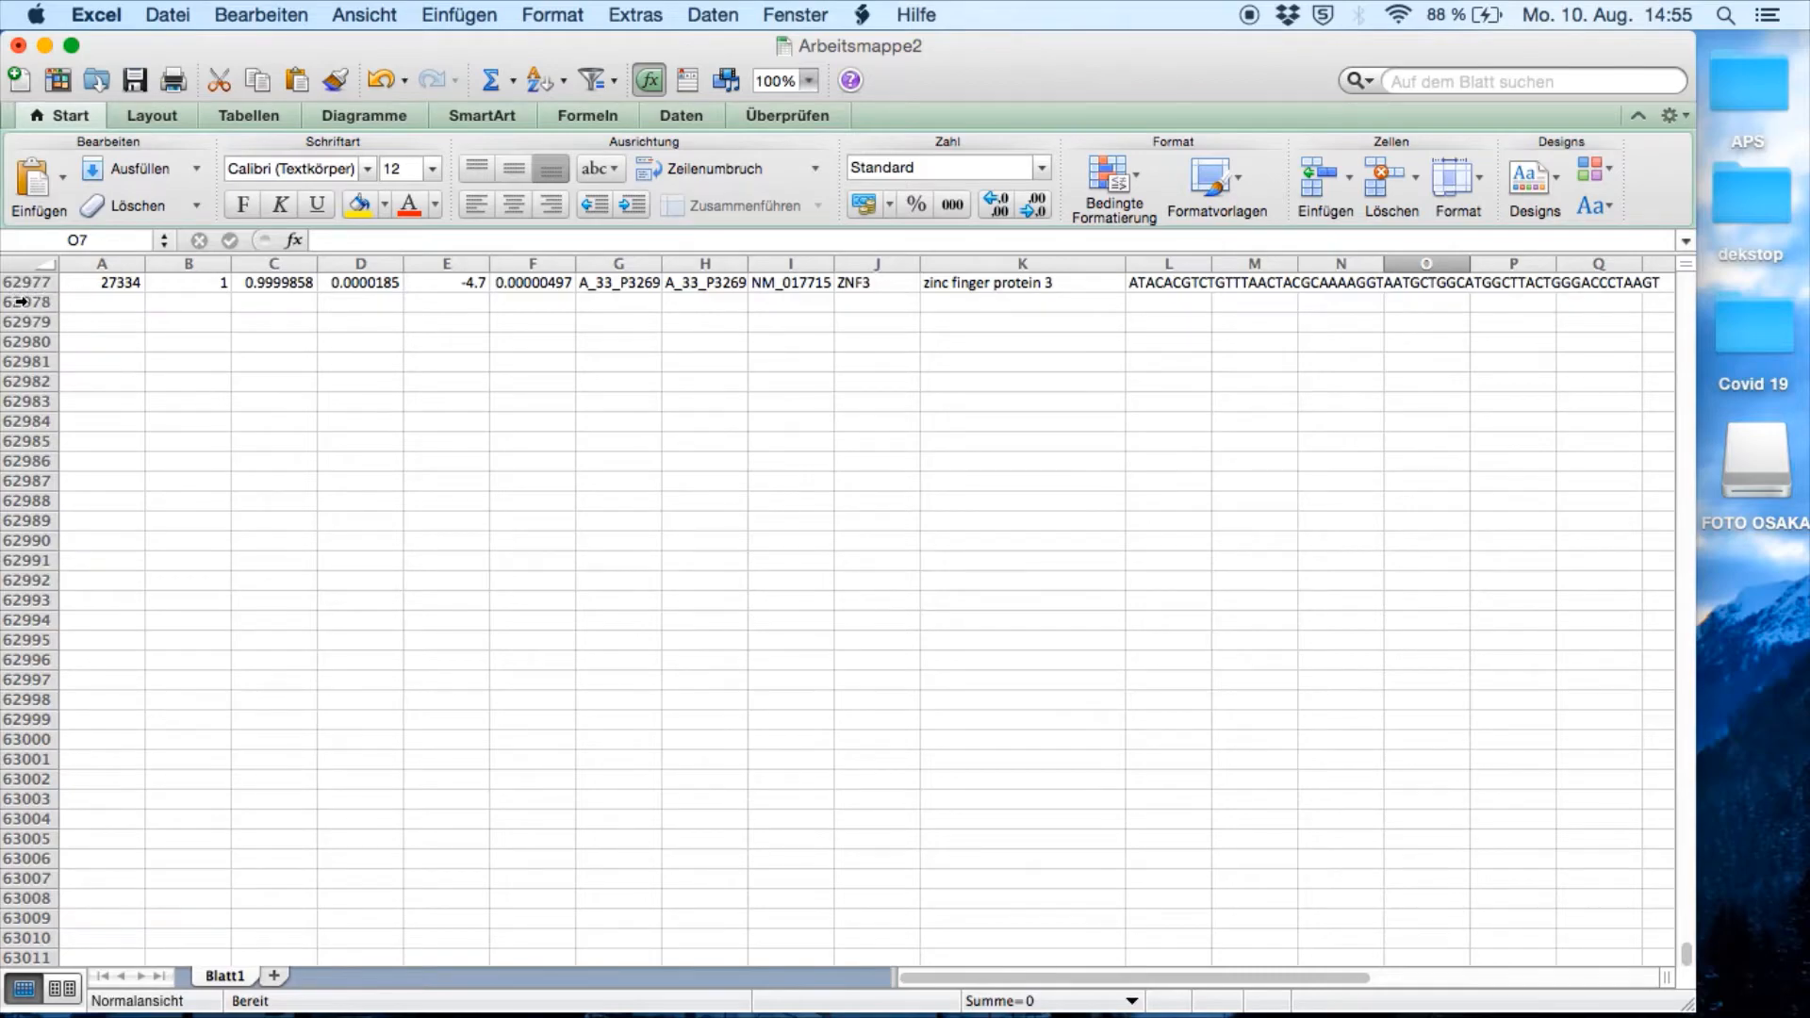
scroll(617, 560, "up", 20)
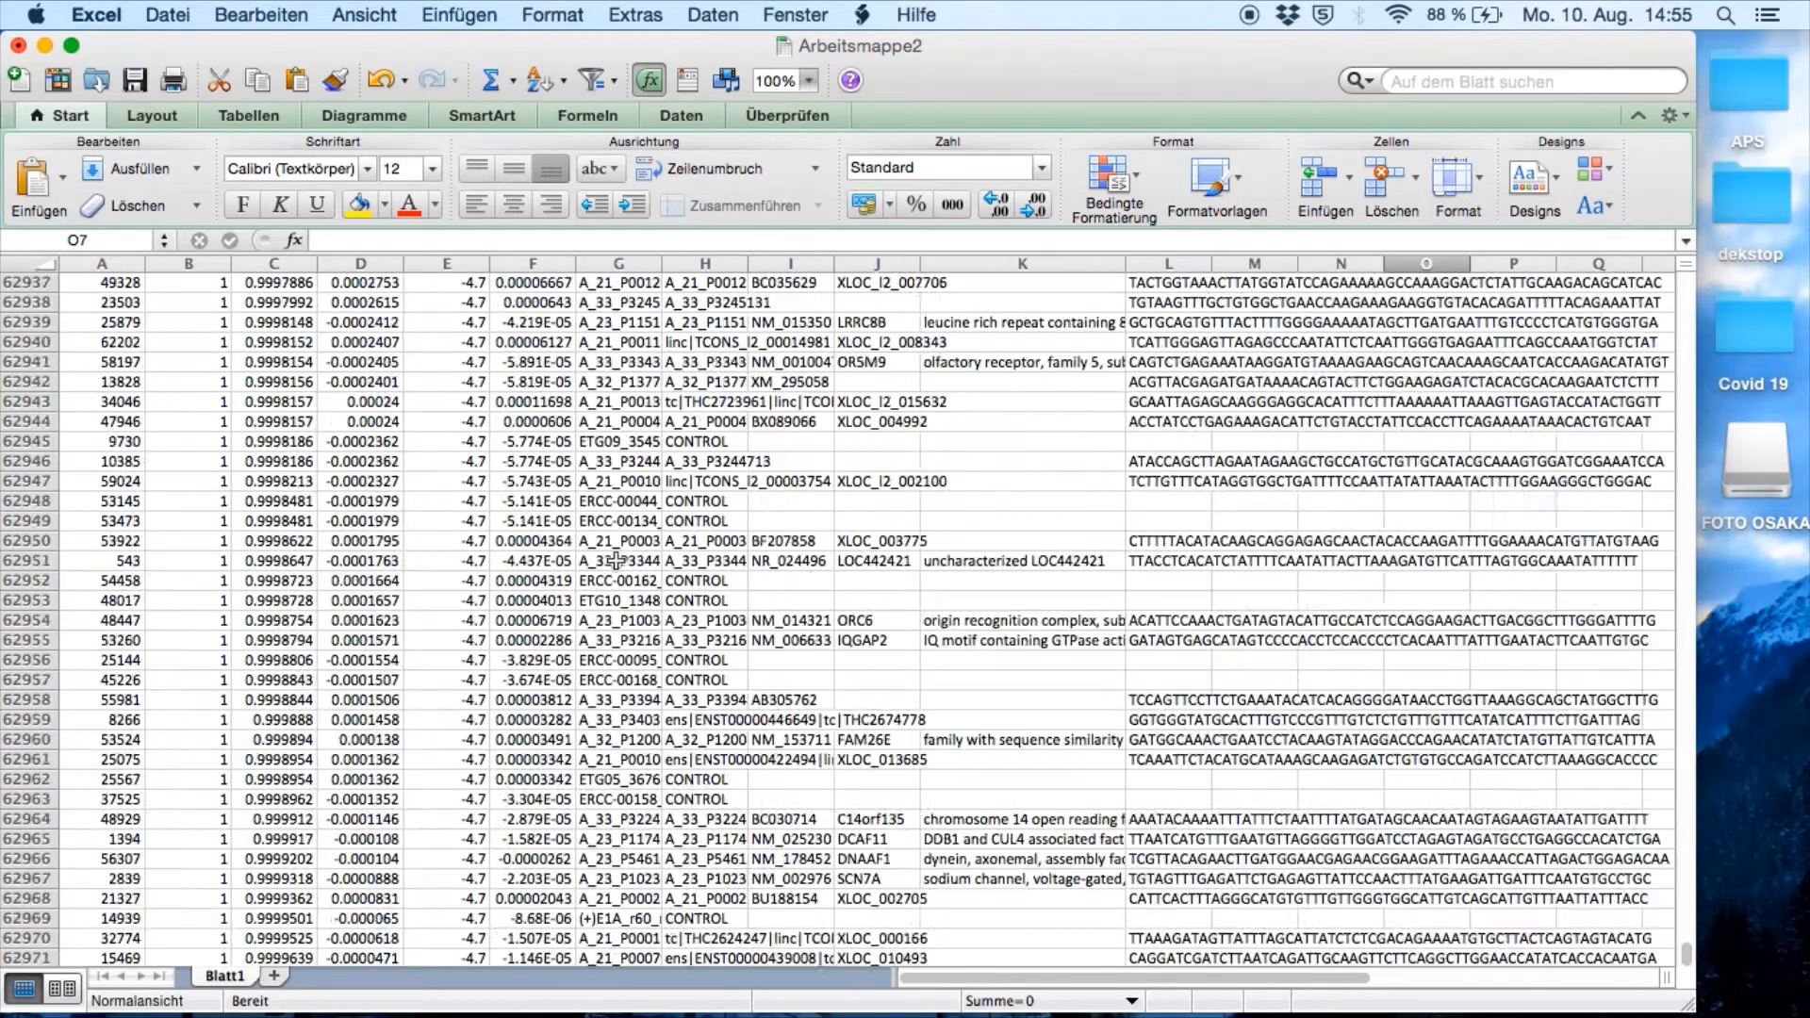
scroll(616, 559, "up", 20)
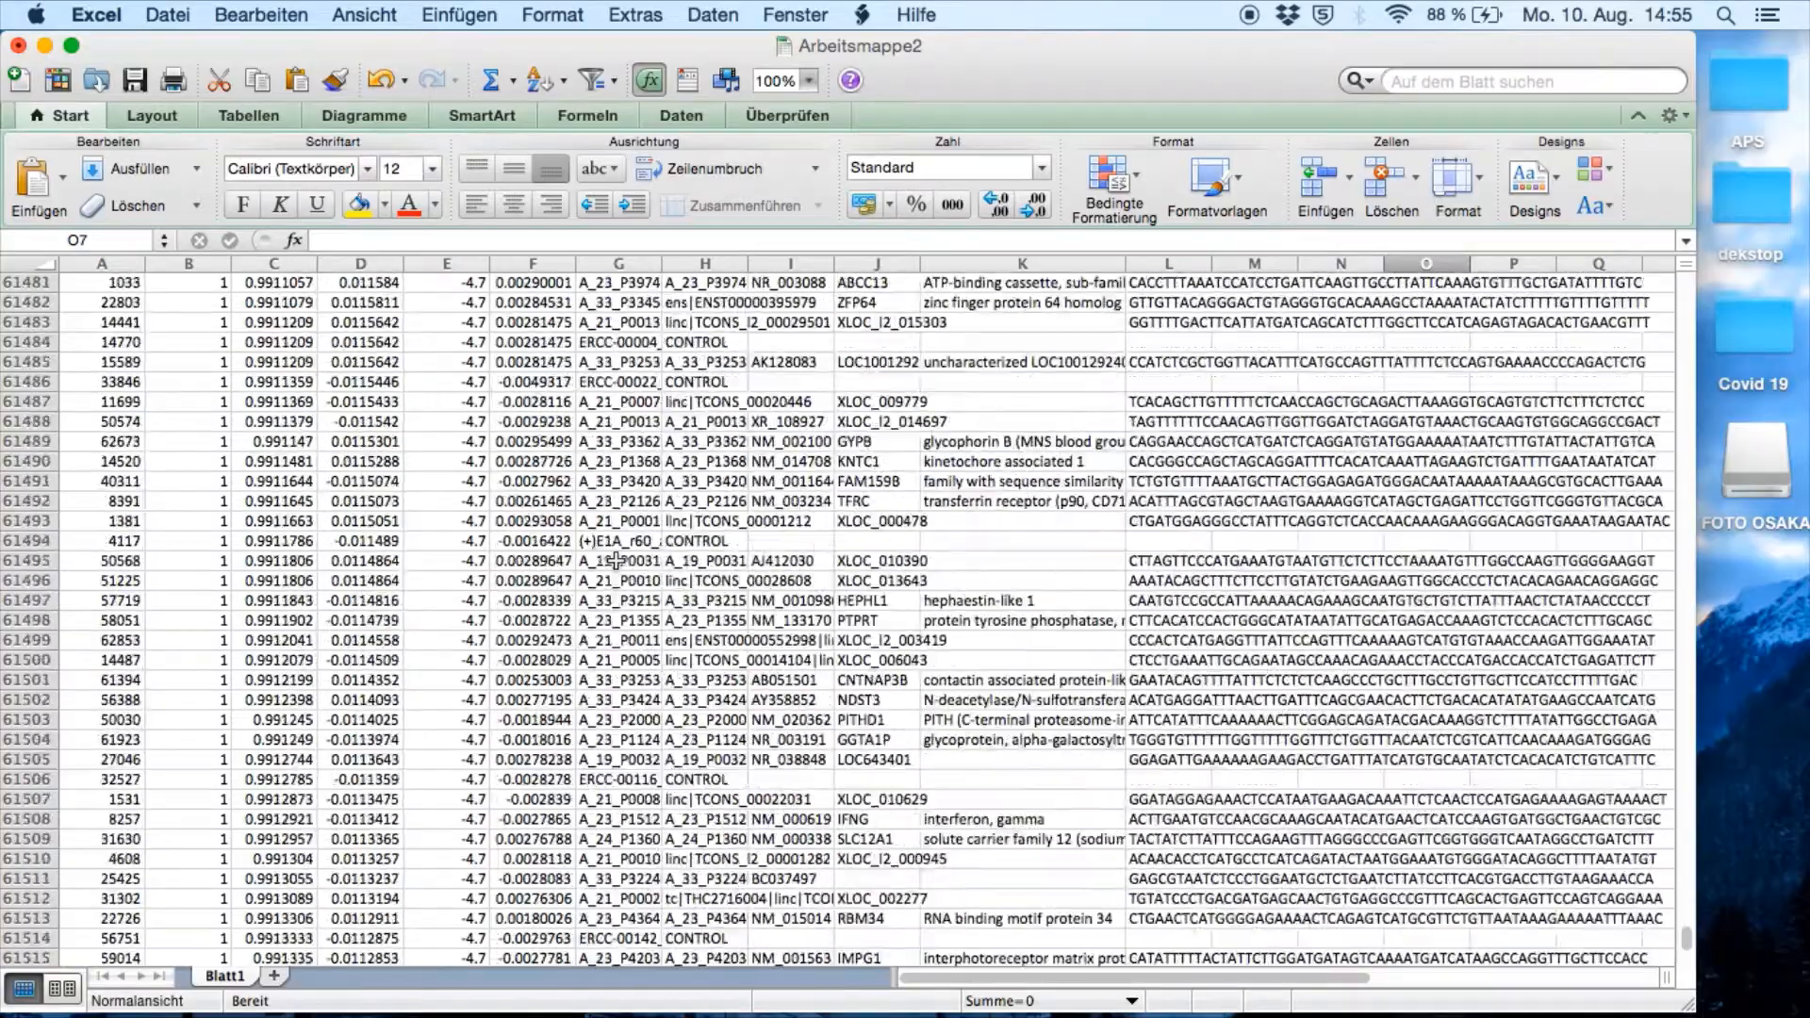
scroll(616, 559, "up", 20)
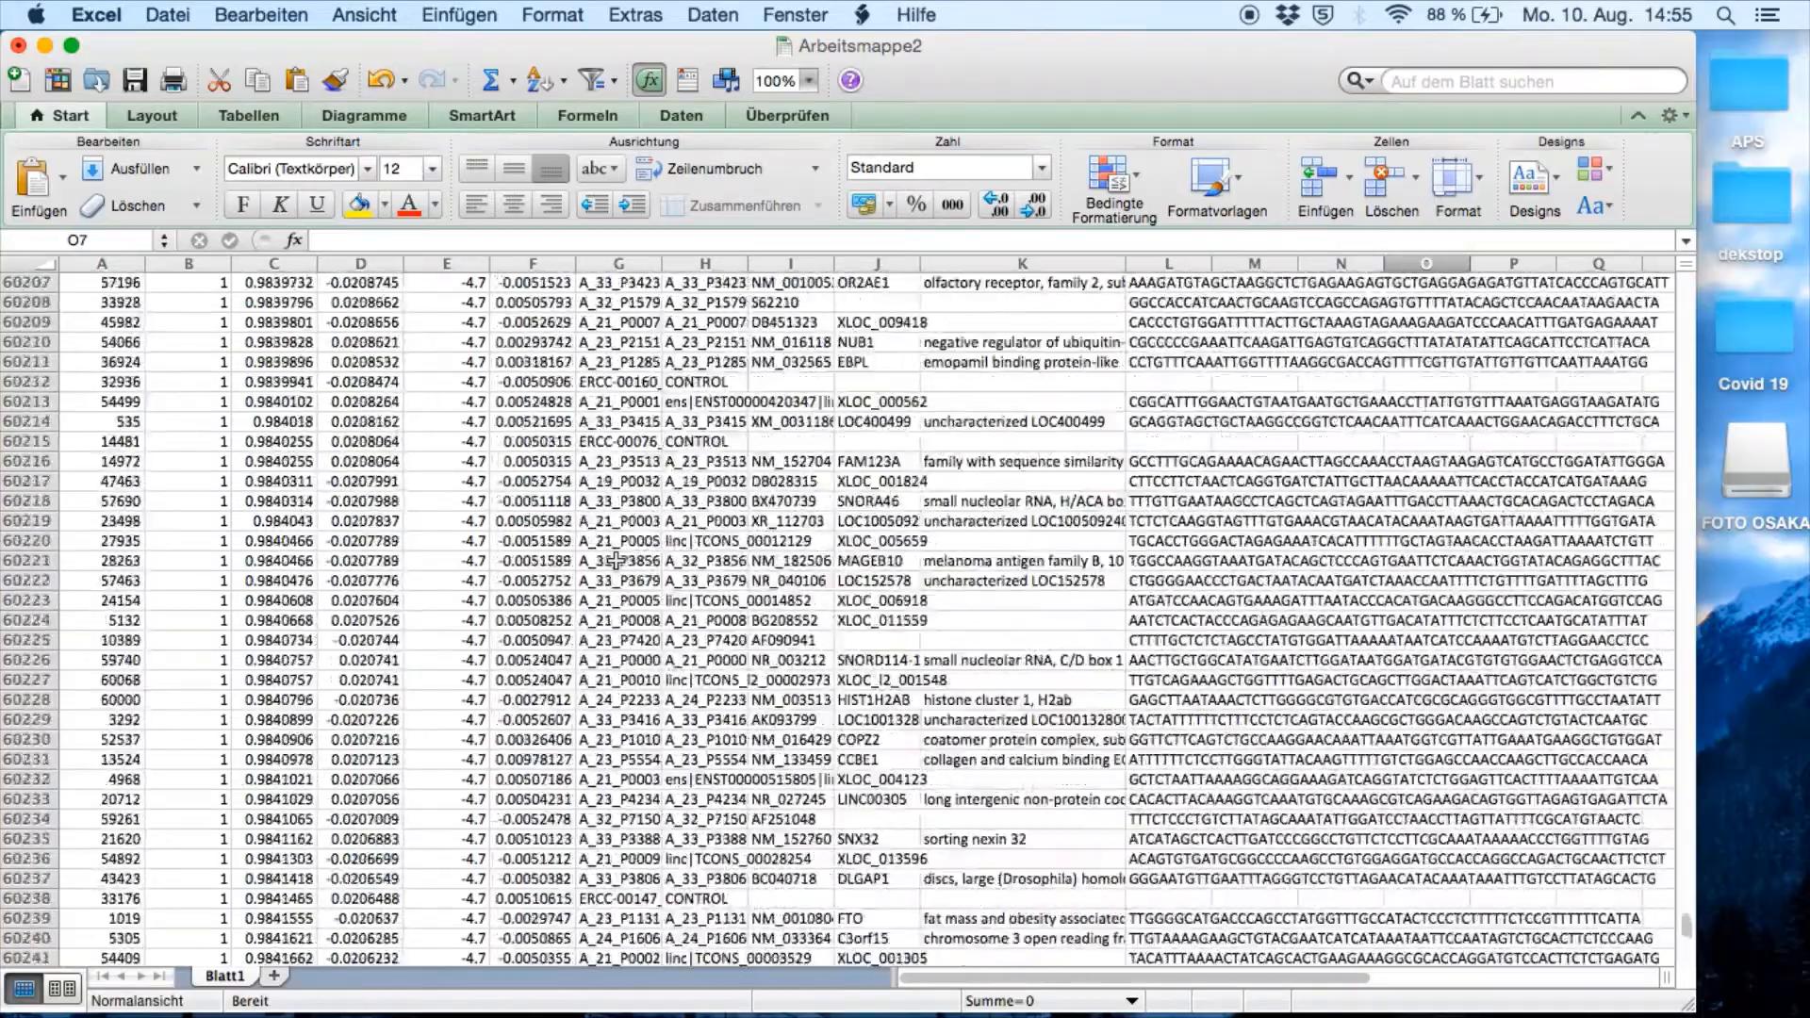
scroll(1339, 856, "up", 20)
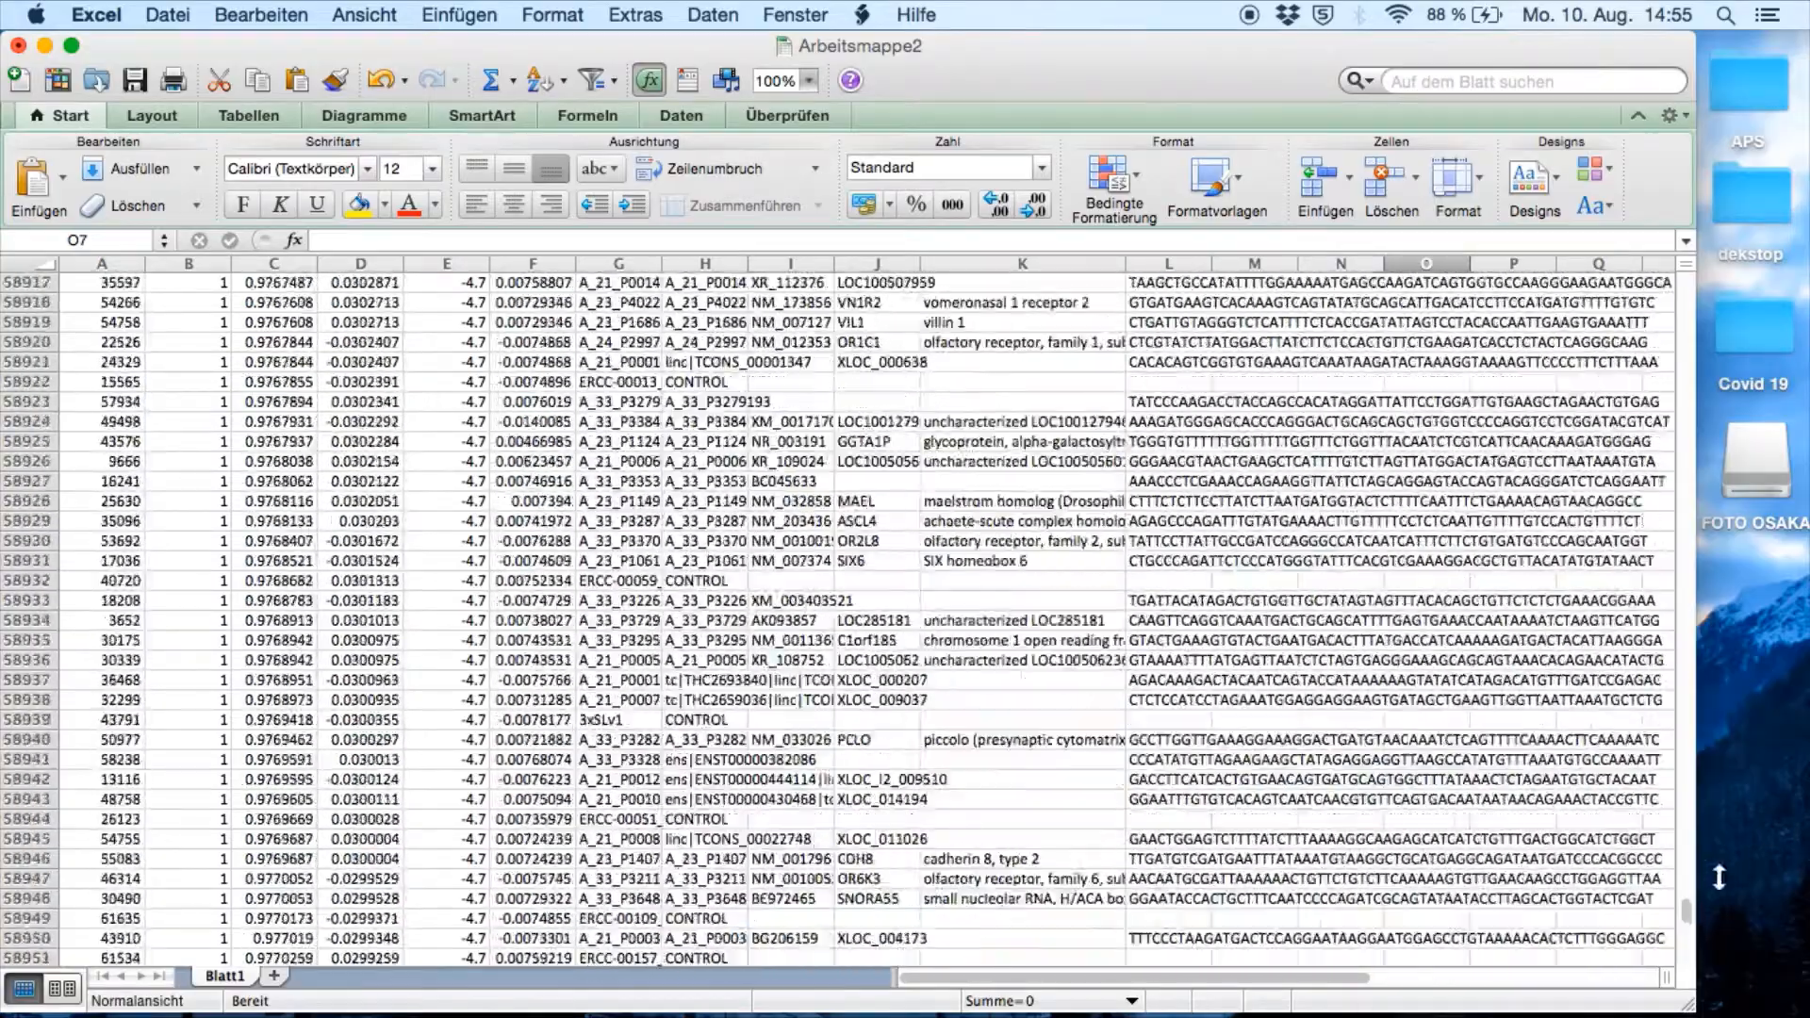
left_click_drag(1684, 904, 1793, 231)
Step: Inspect the GENE_NAME and SEQUENCE entries of several genes in the first rows of the sheet
left_click(986, 337)
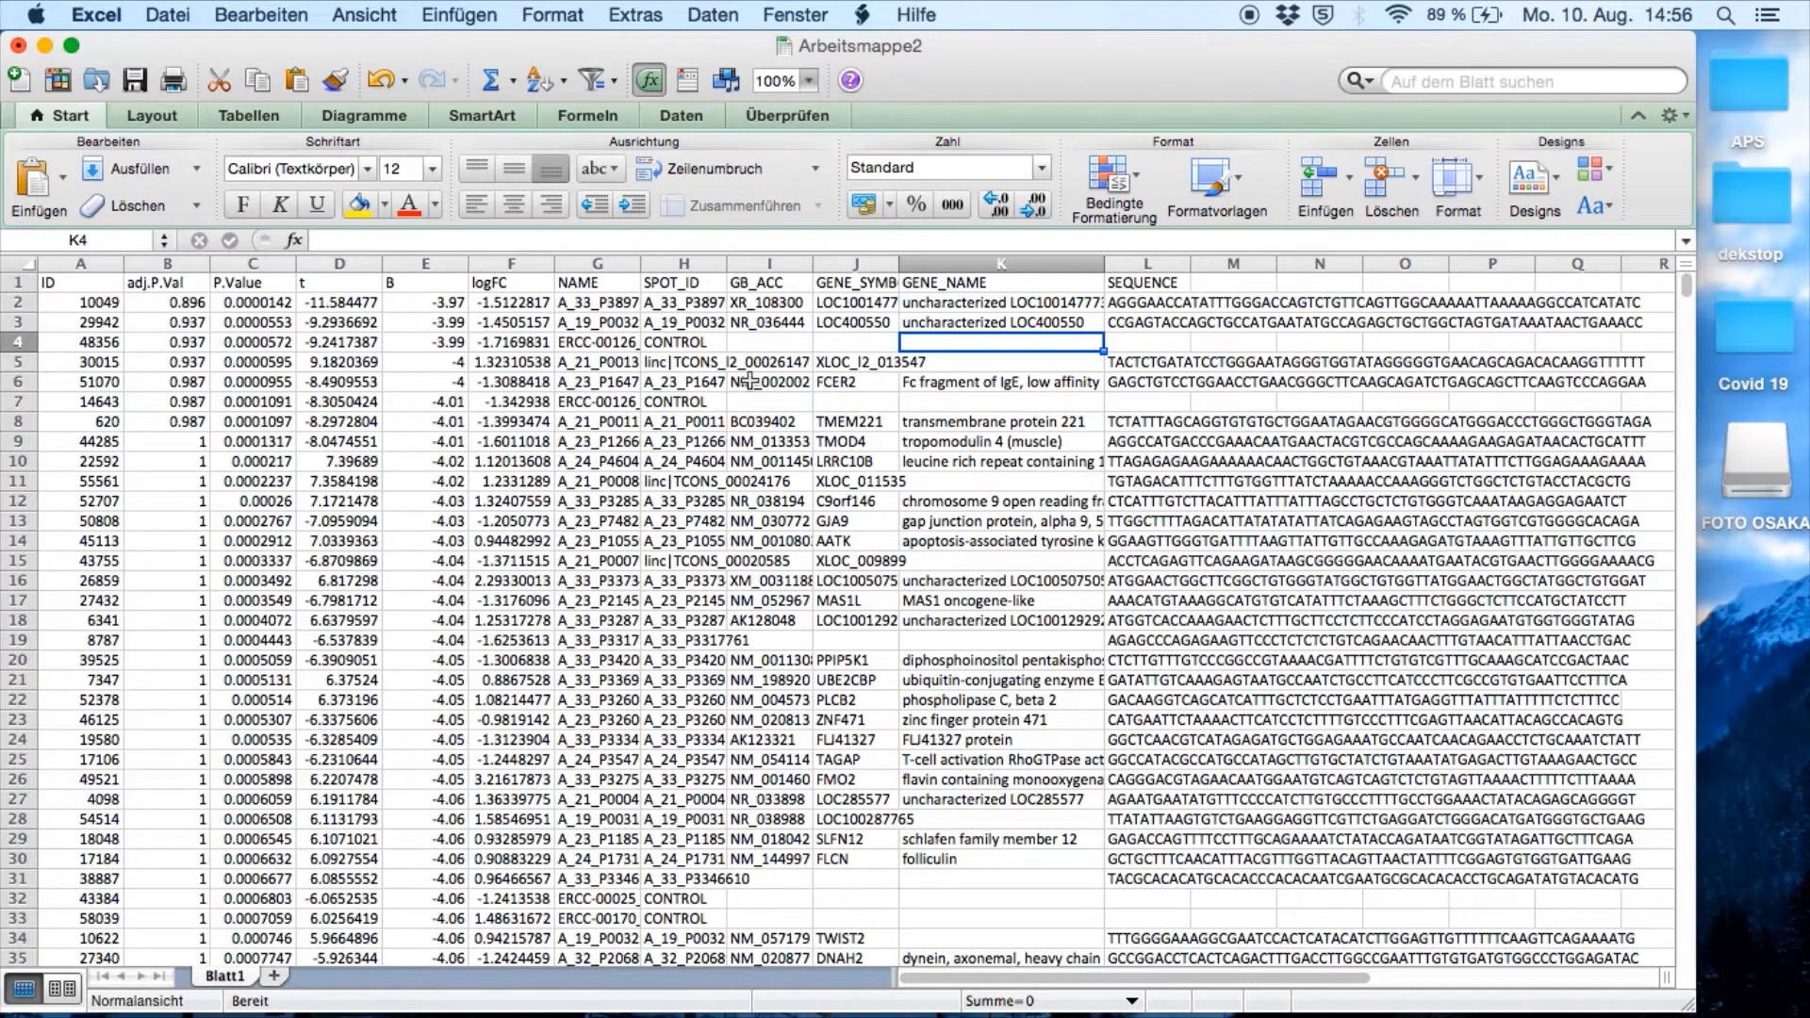
left_click(987, 279)
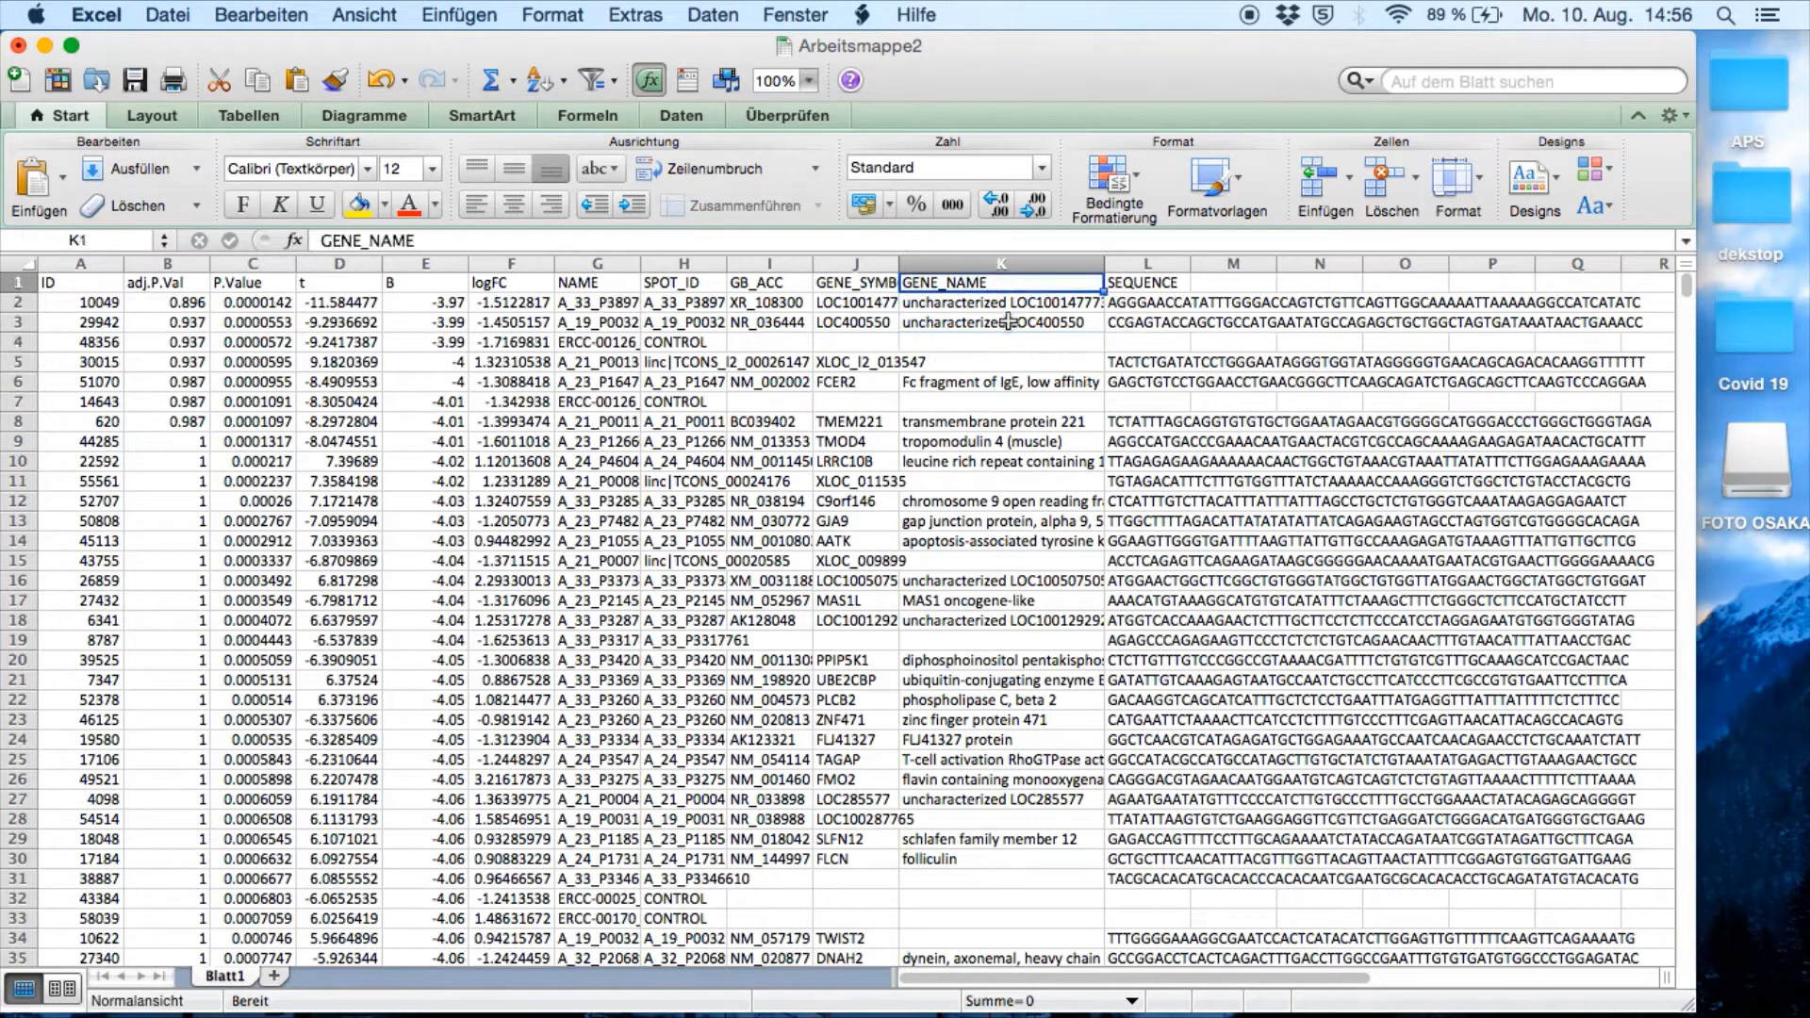
left_click(1020, 305)
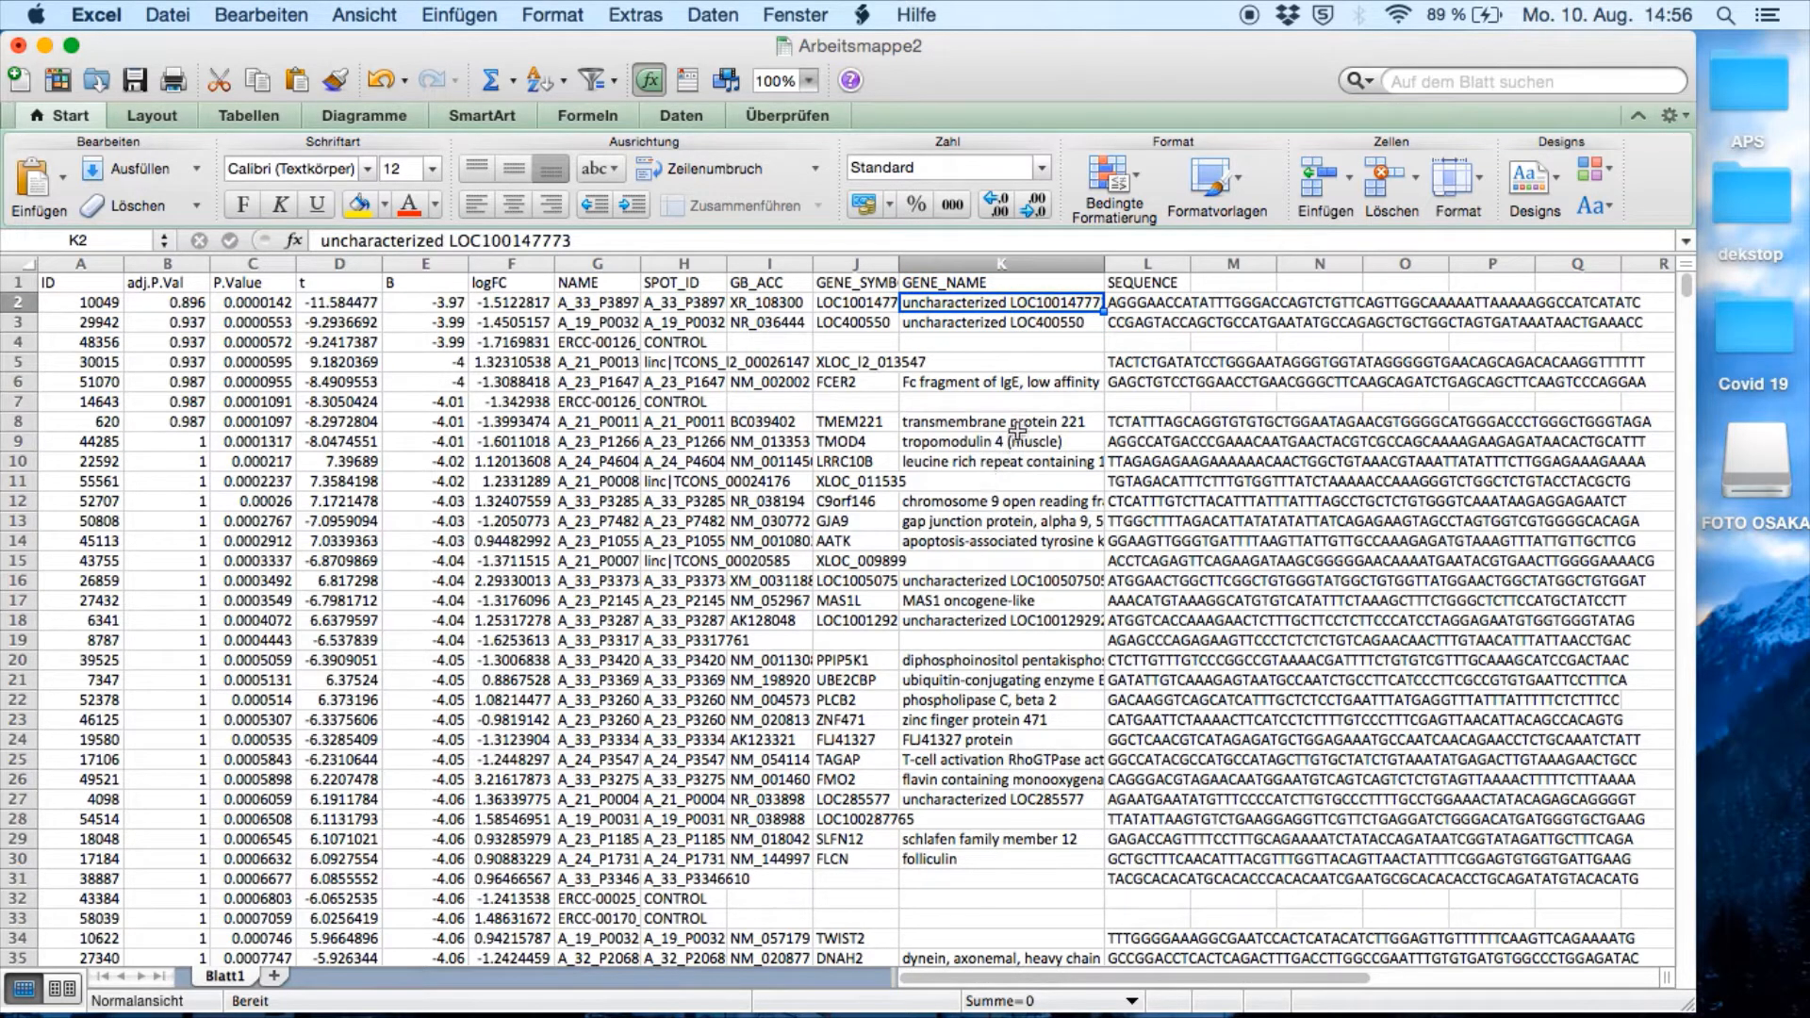
left_click(1001, 466)
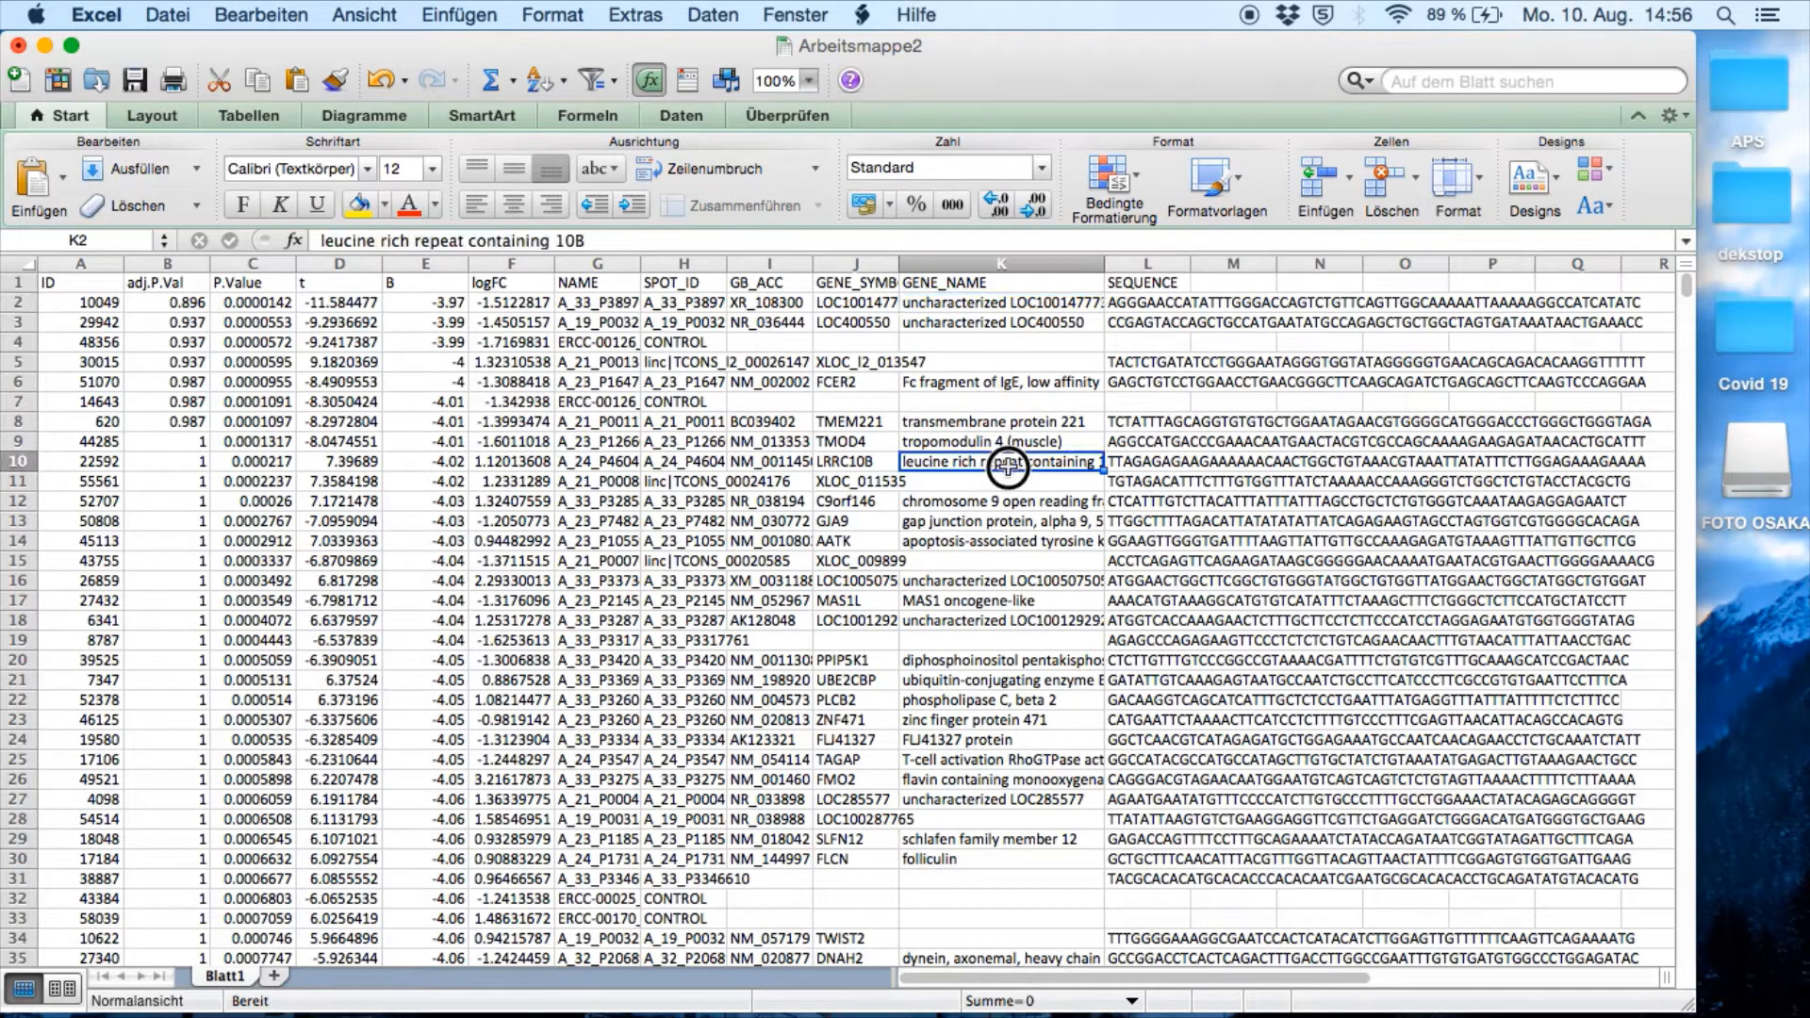
left_click(1006, 441)
left_click(1156, 282)
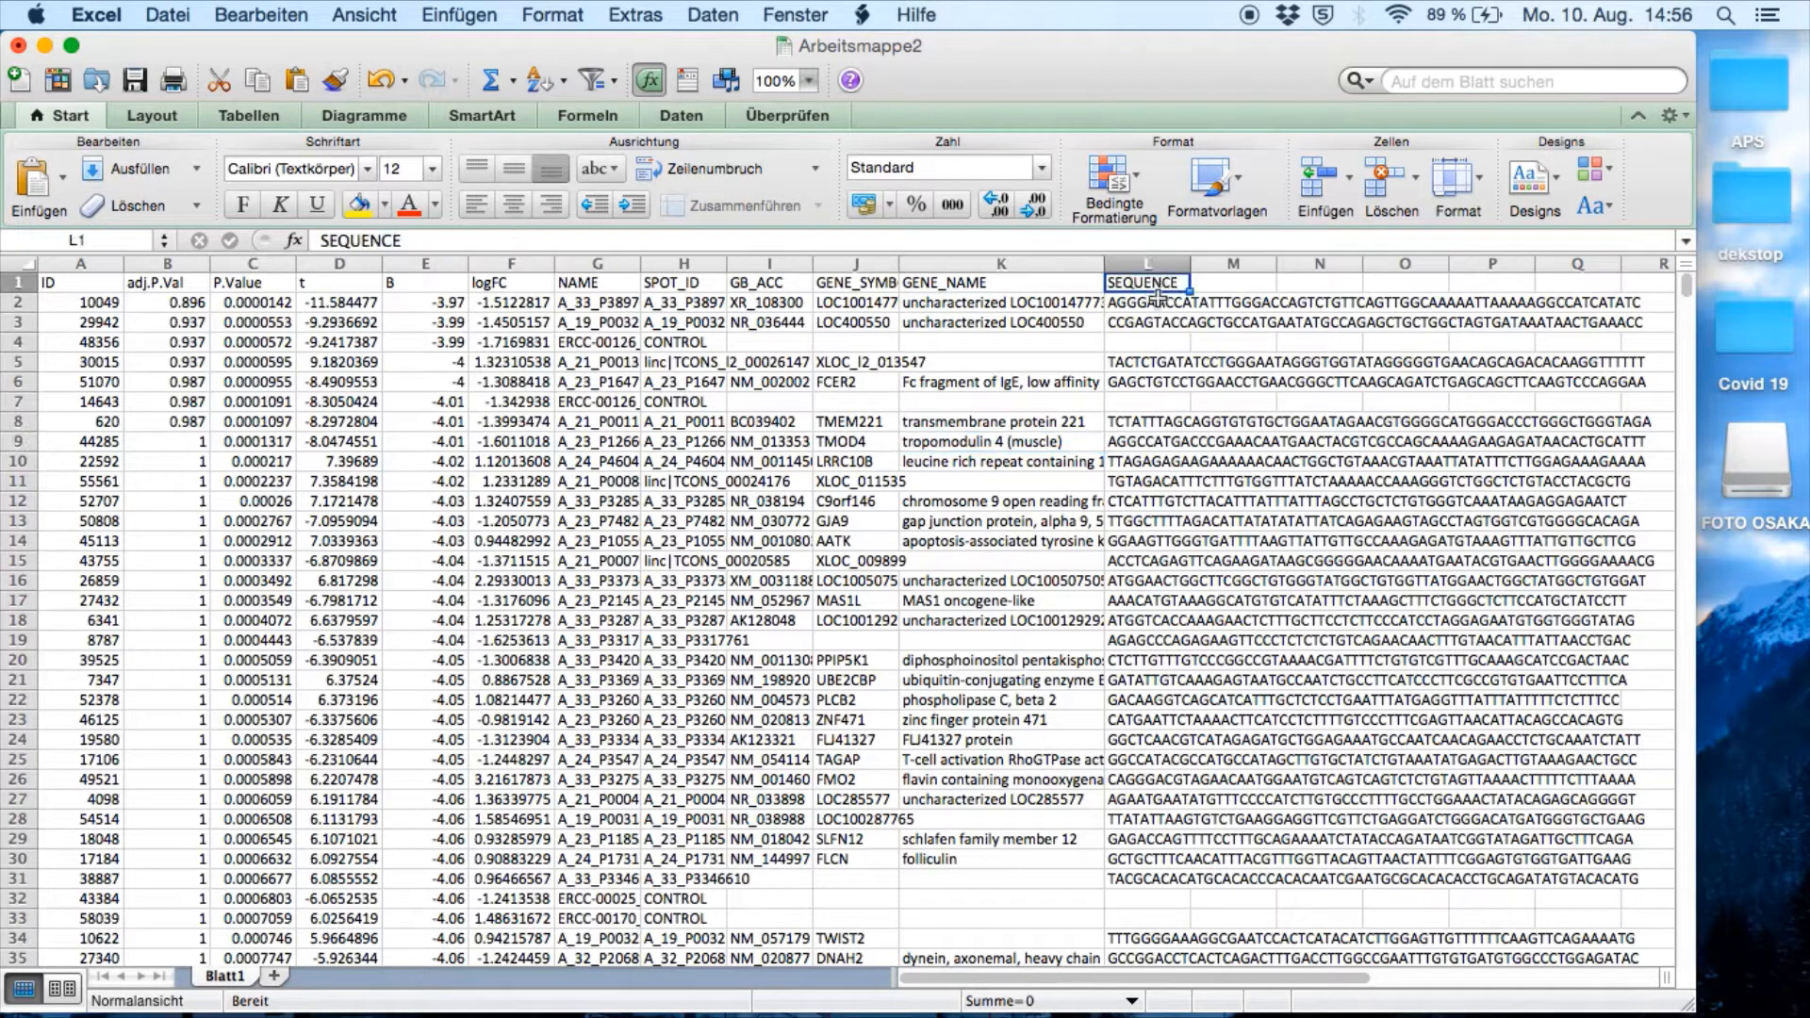
left_click(1164, 303)
left_click(1170, 365)
left_click(1169, 417)
left_click(1162, 462)
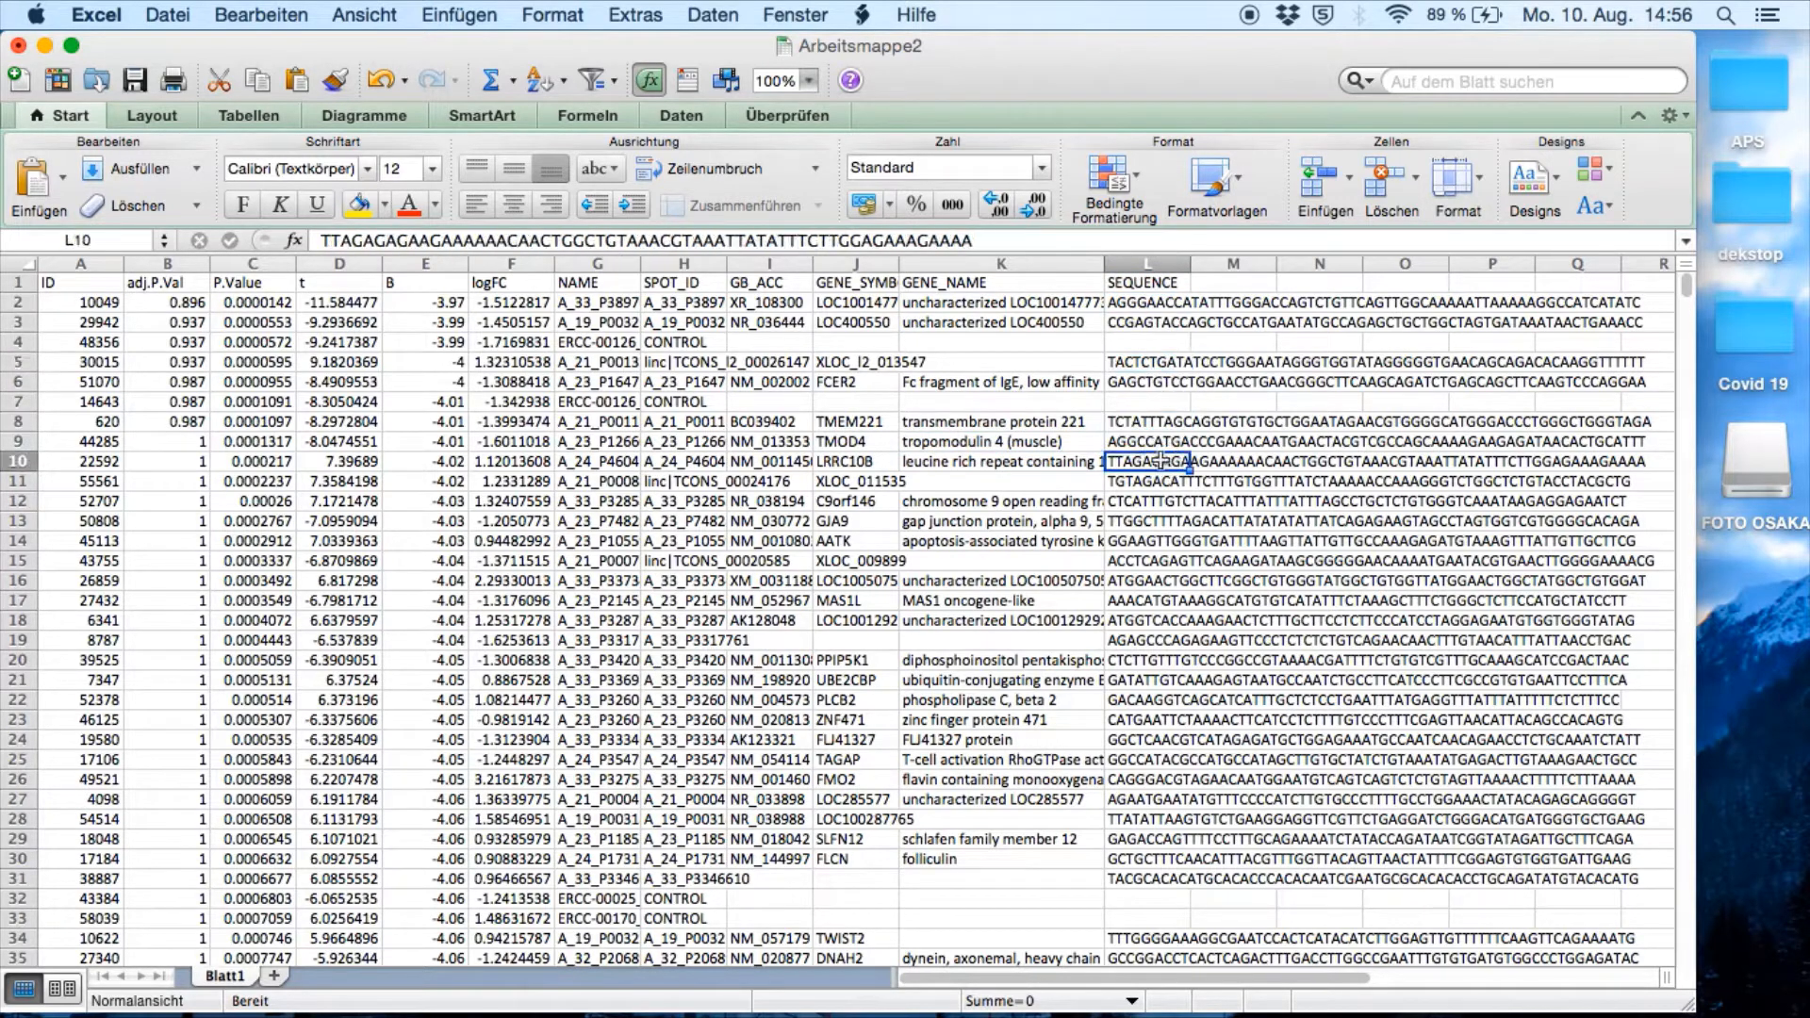
left_click(1151, 582)
left_click(1029, 634)
left_click(1021, 876)
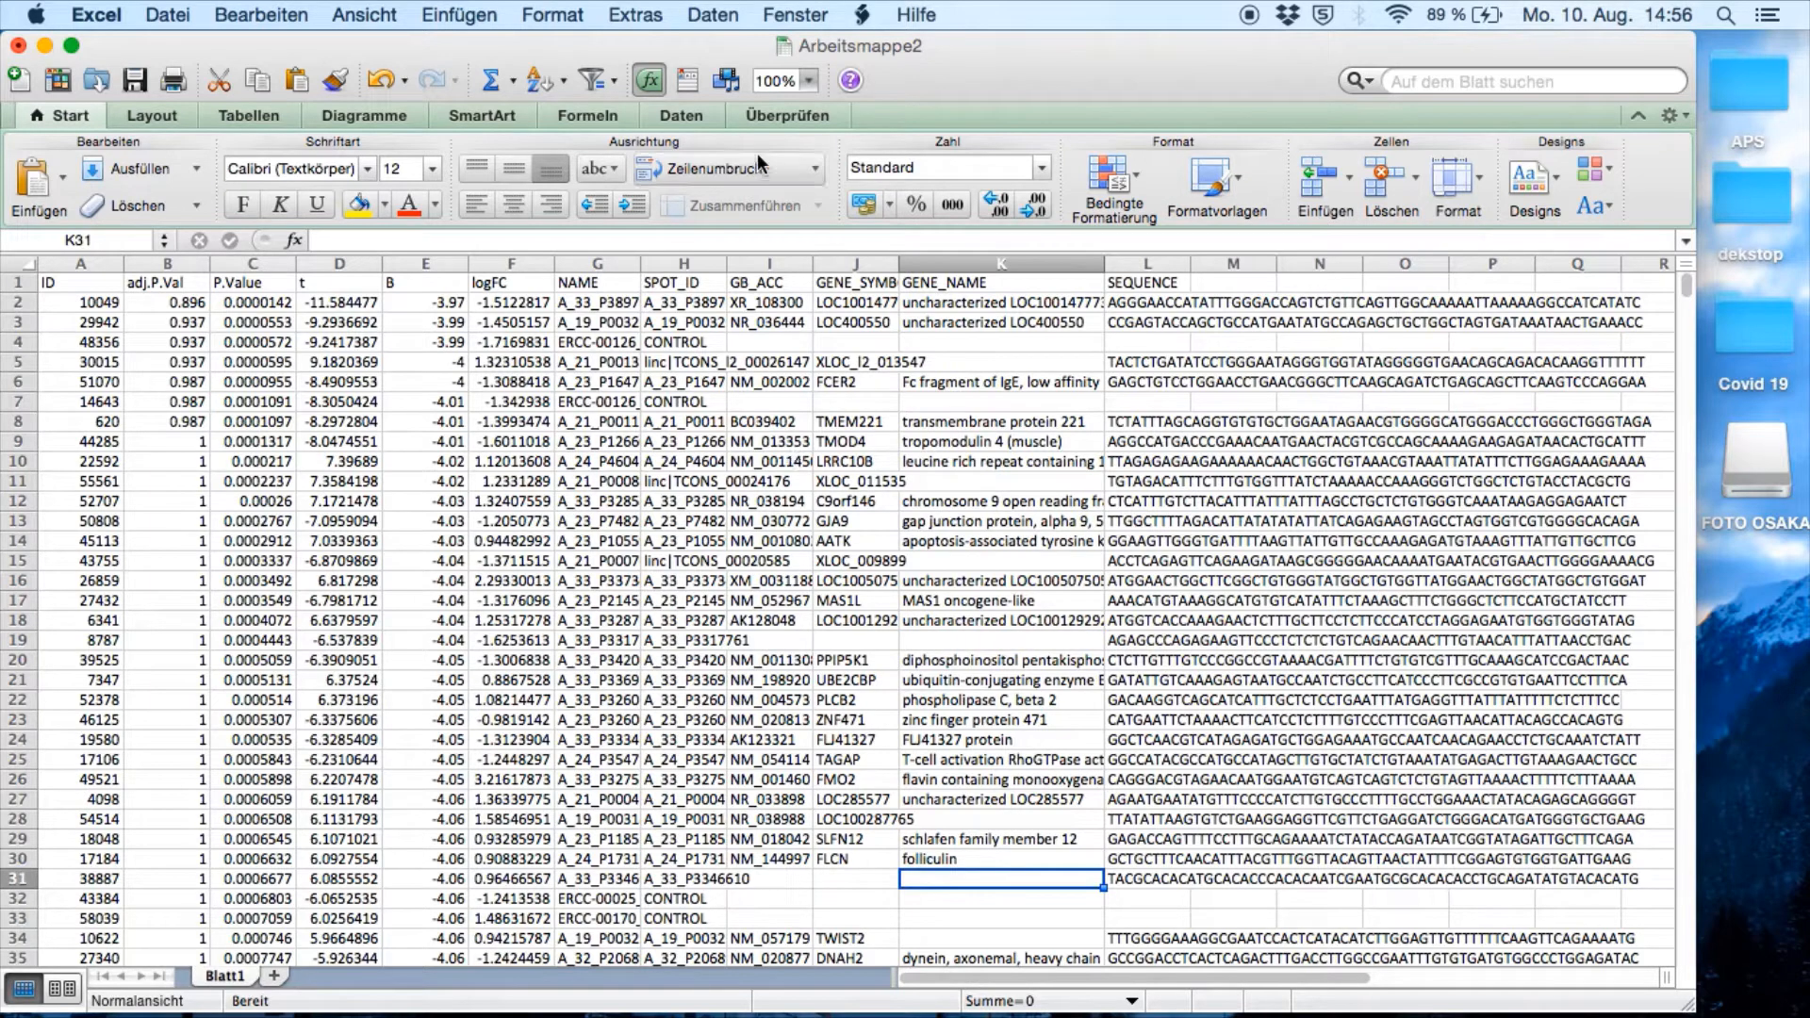
Step: Sort the pasted gene data by the P.Value column in descending order
left_click(996, 354)
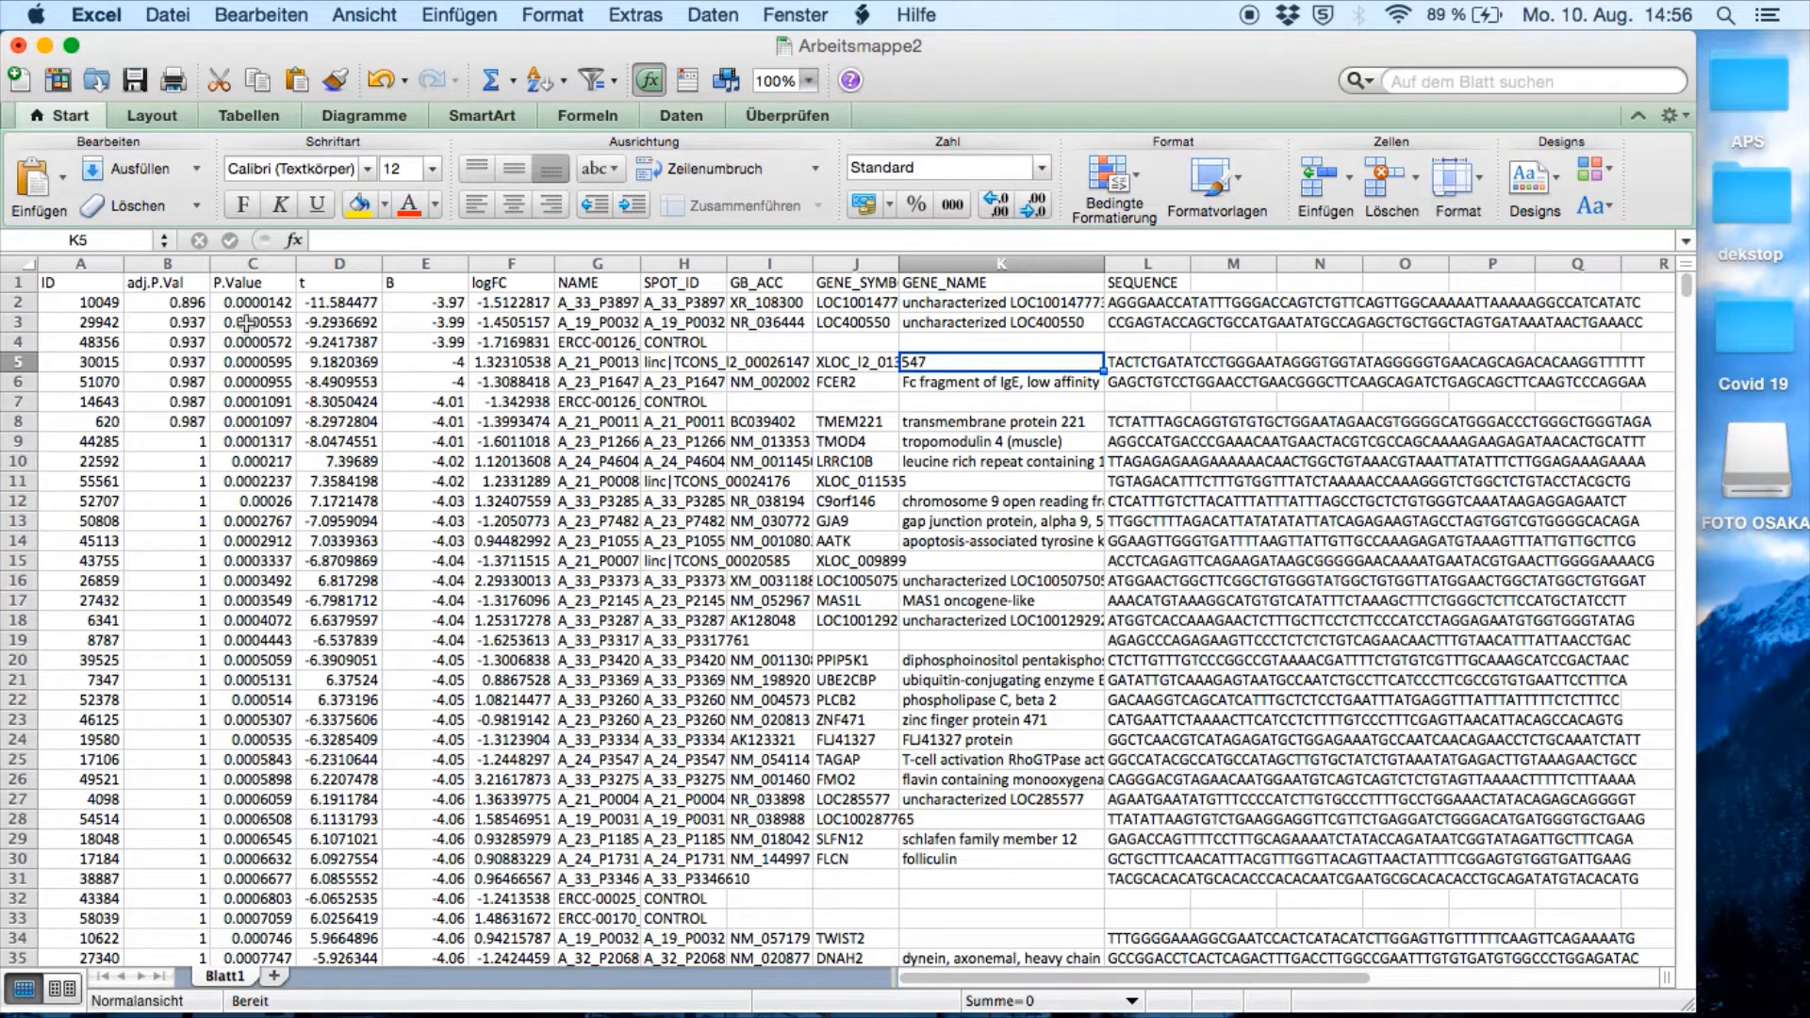
left_click(179, 300)
left_click(247, 300)
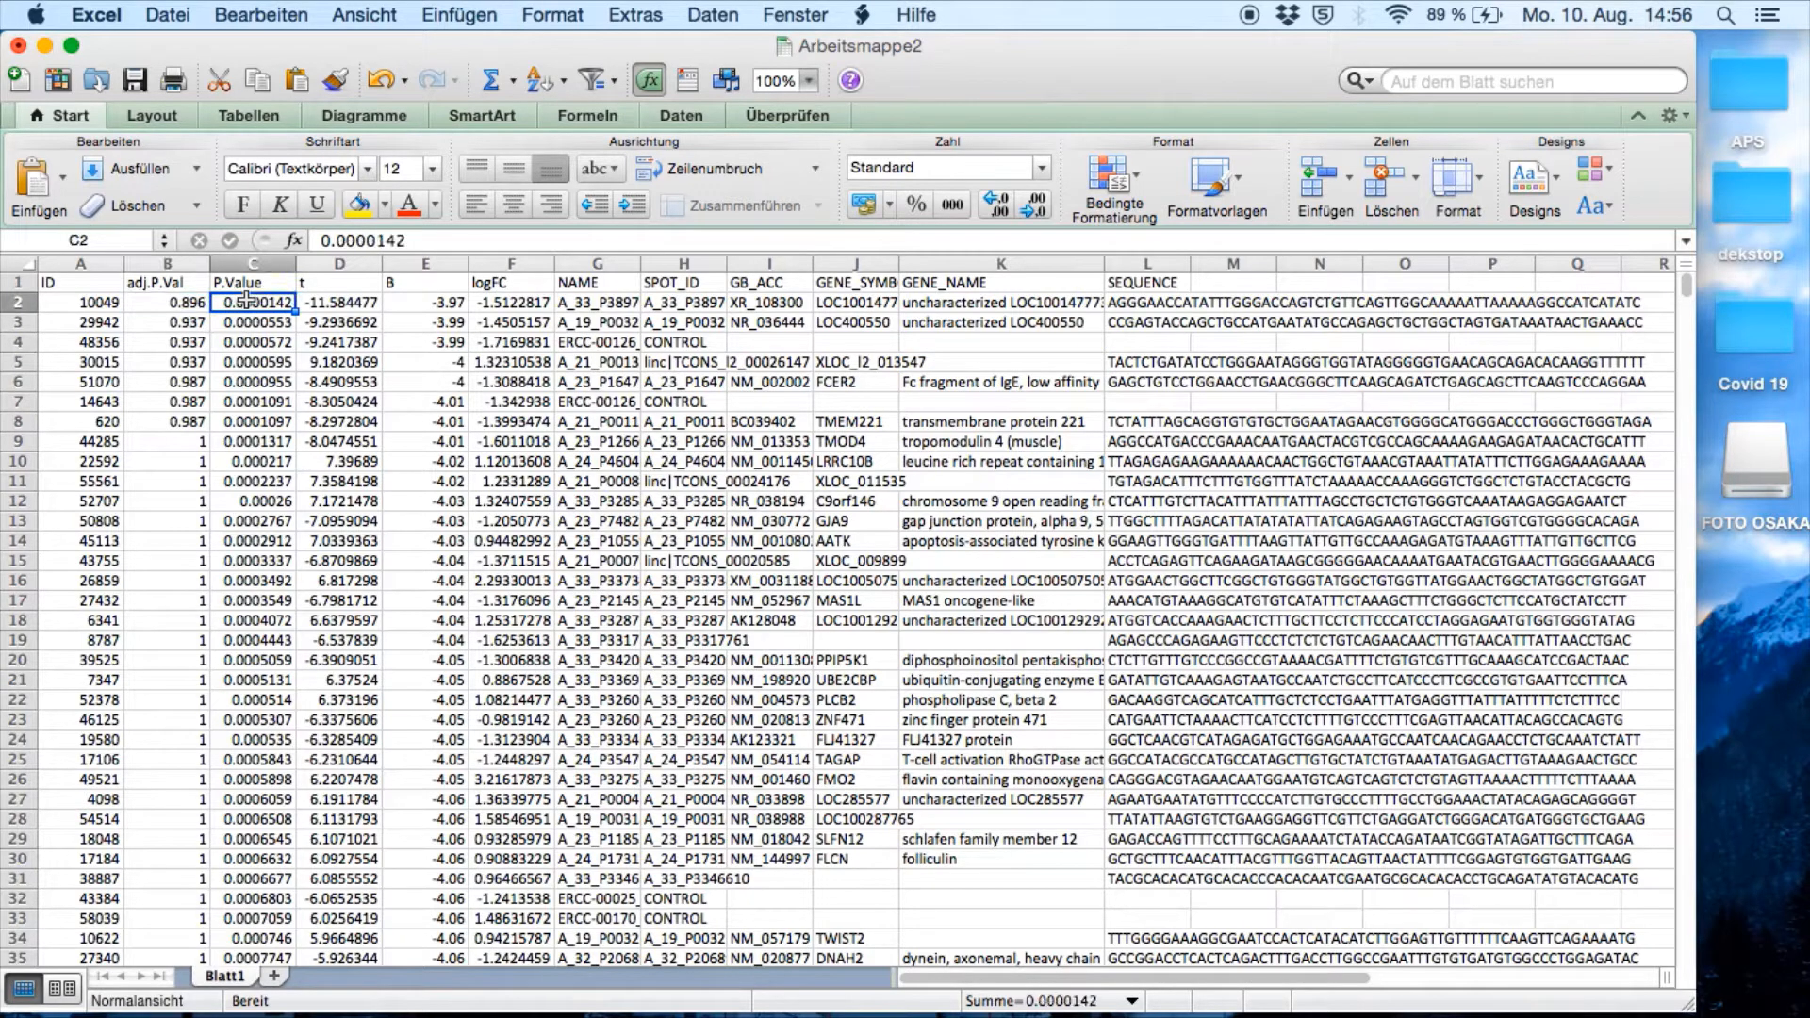
left_click(562, 79)
left_click(652, 143)
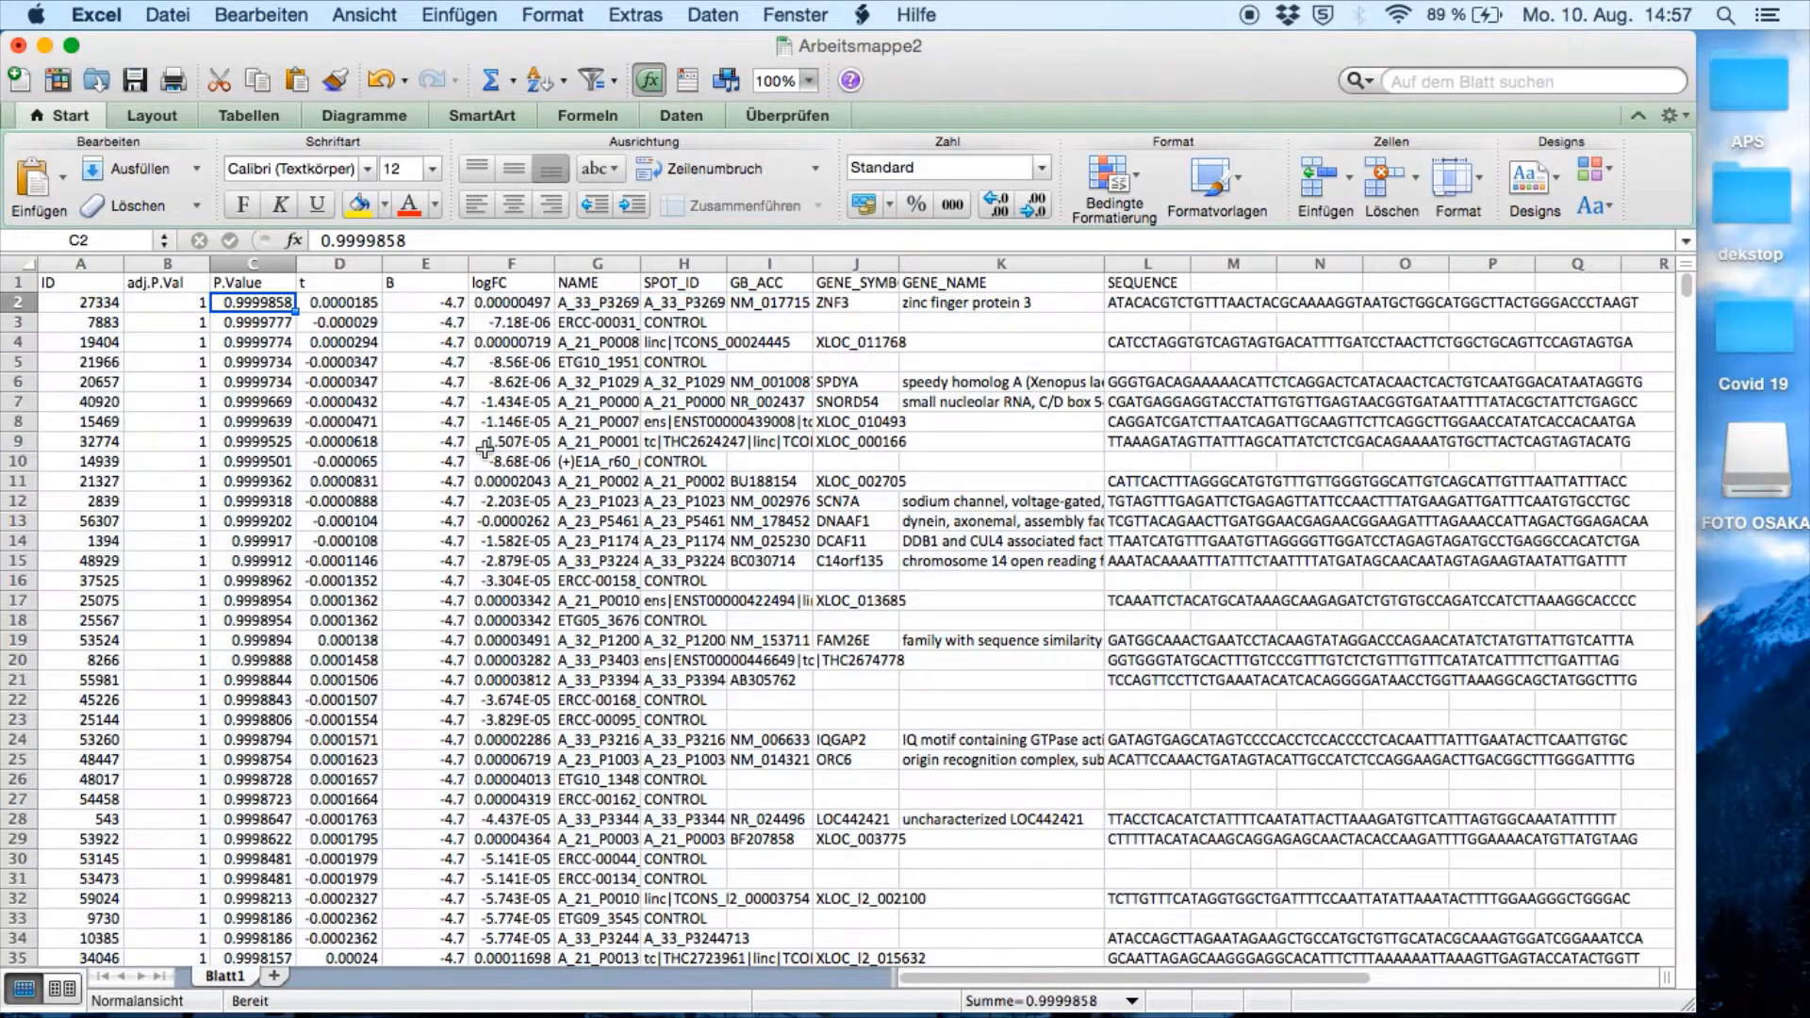
left_click(485, 443)
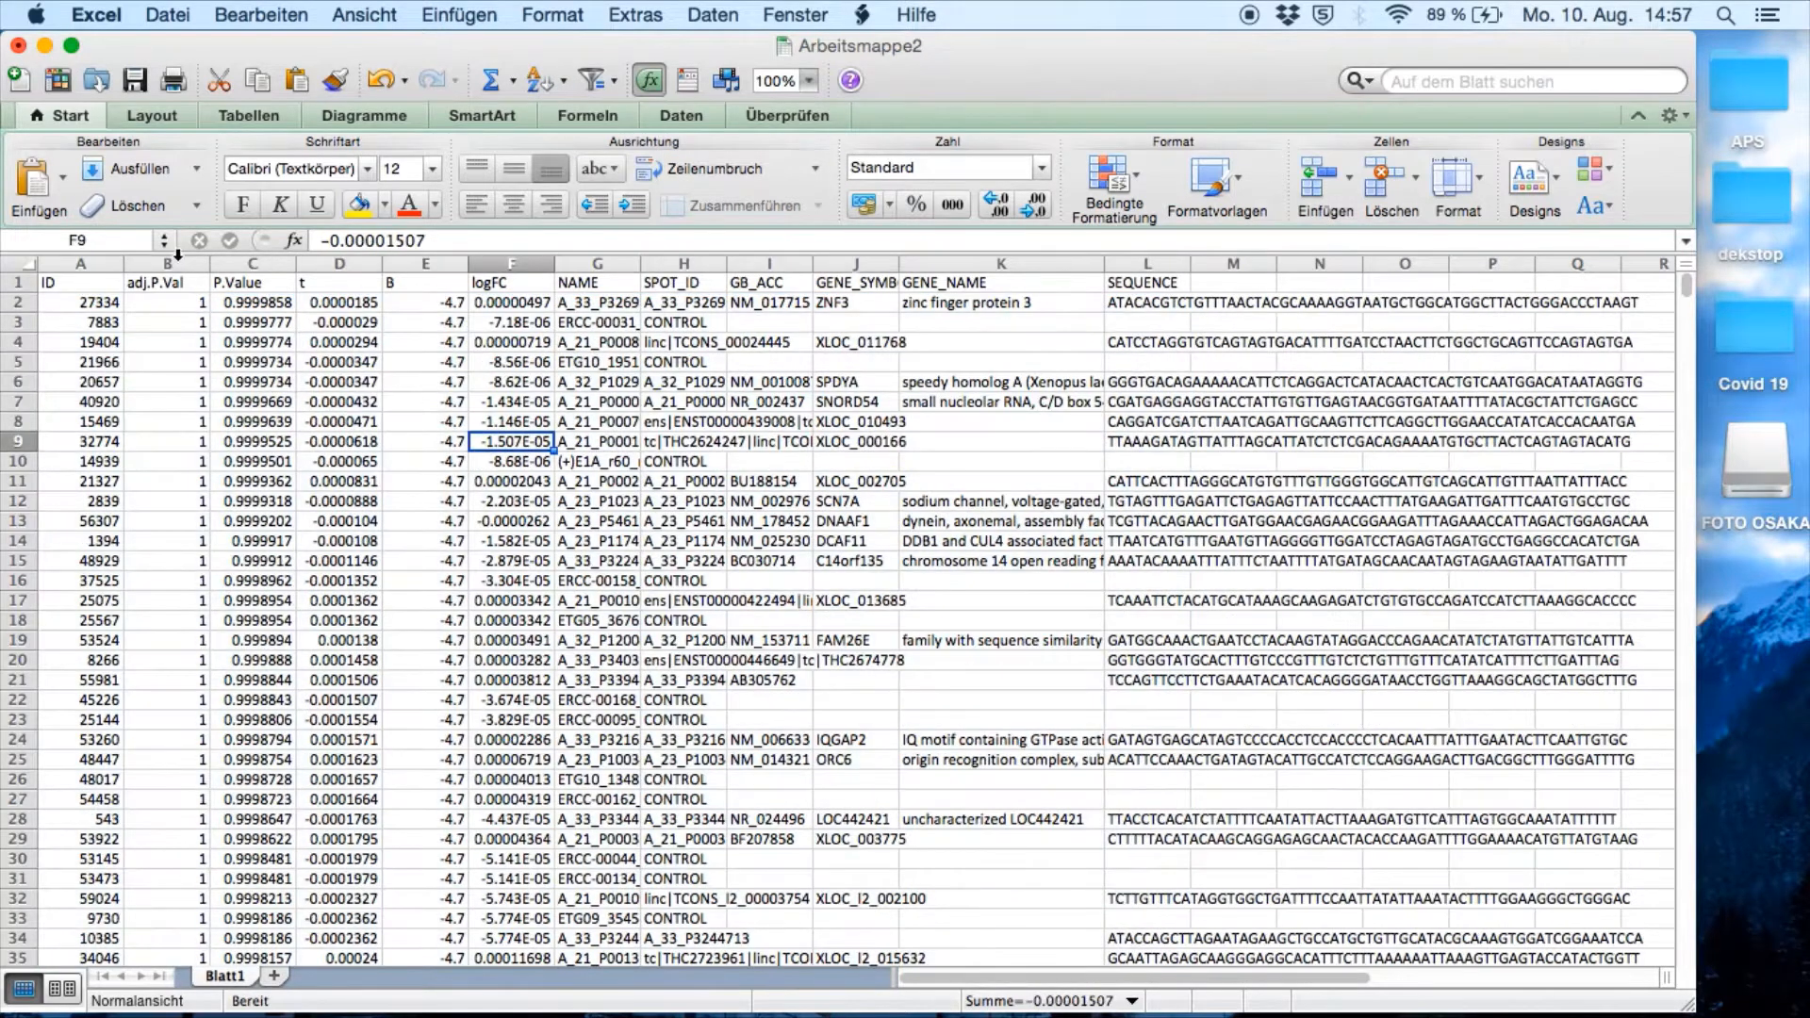
Step: Delete rows 2 to 60877, which hold the genes with a P.Value above 0.05
left_click(19, 302)
scroll(234, 555, "down", 20)
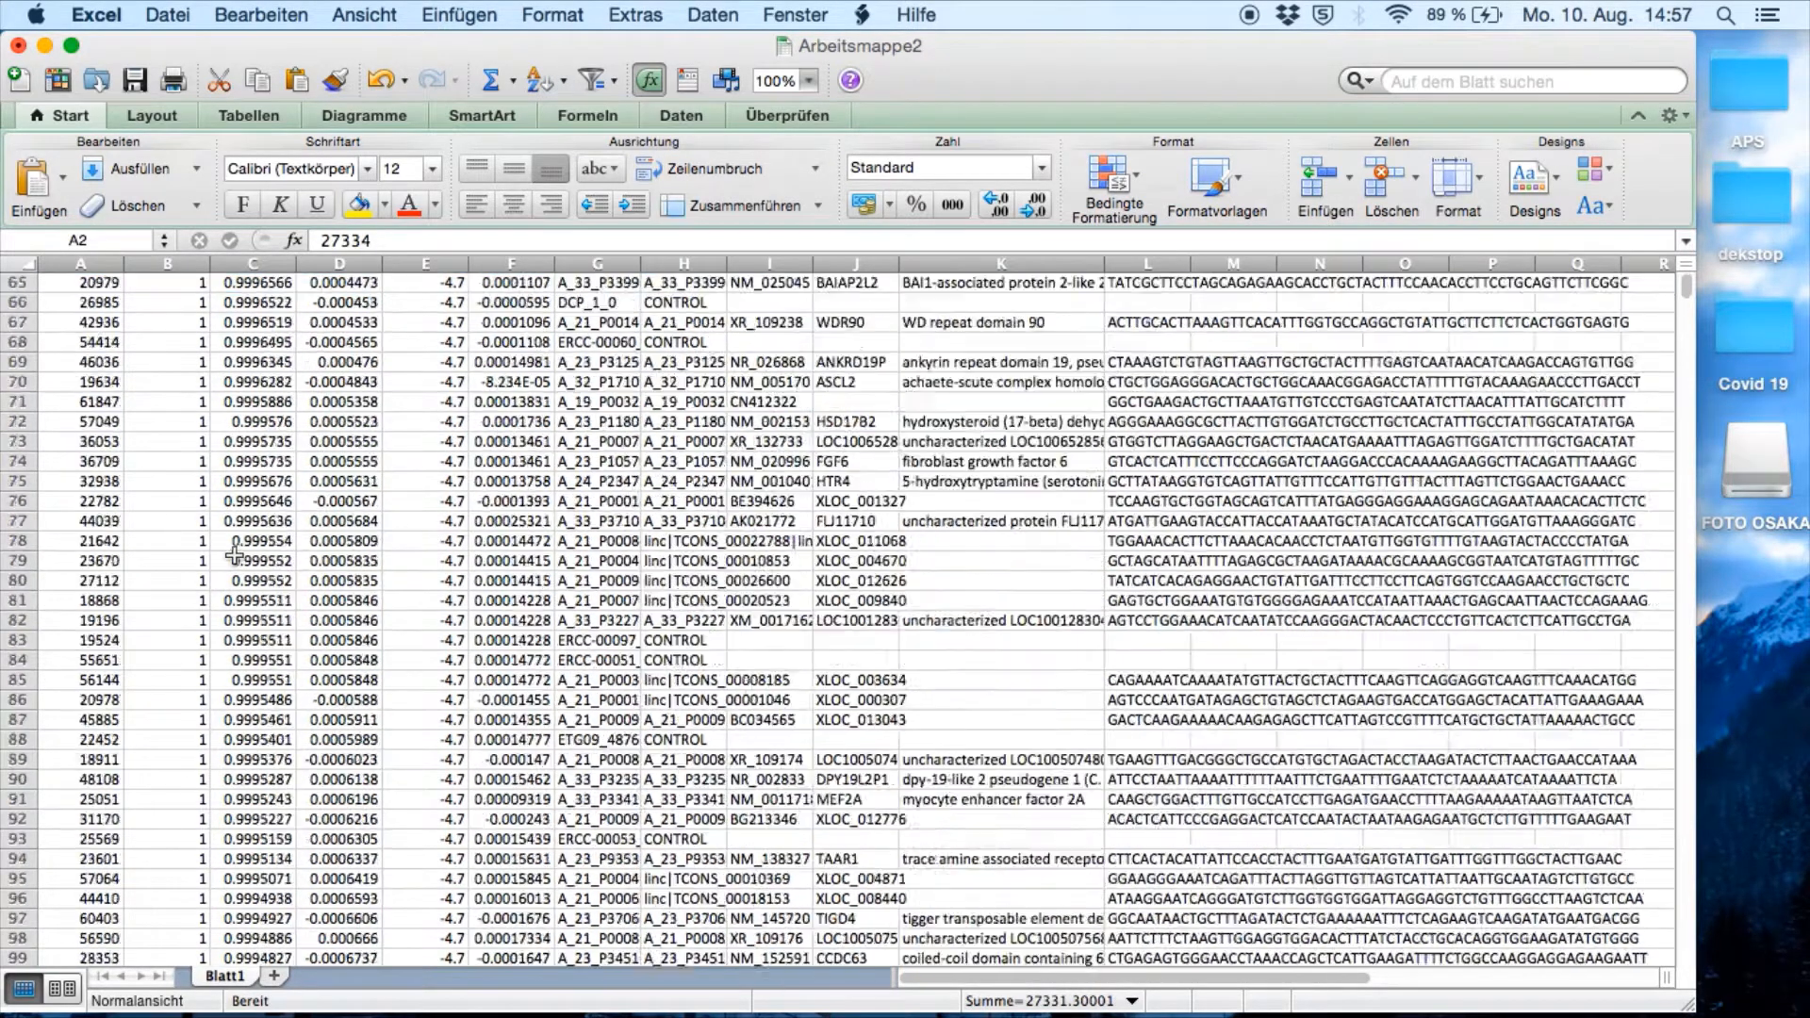
scroll(235, 555, "down", 20)
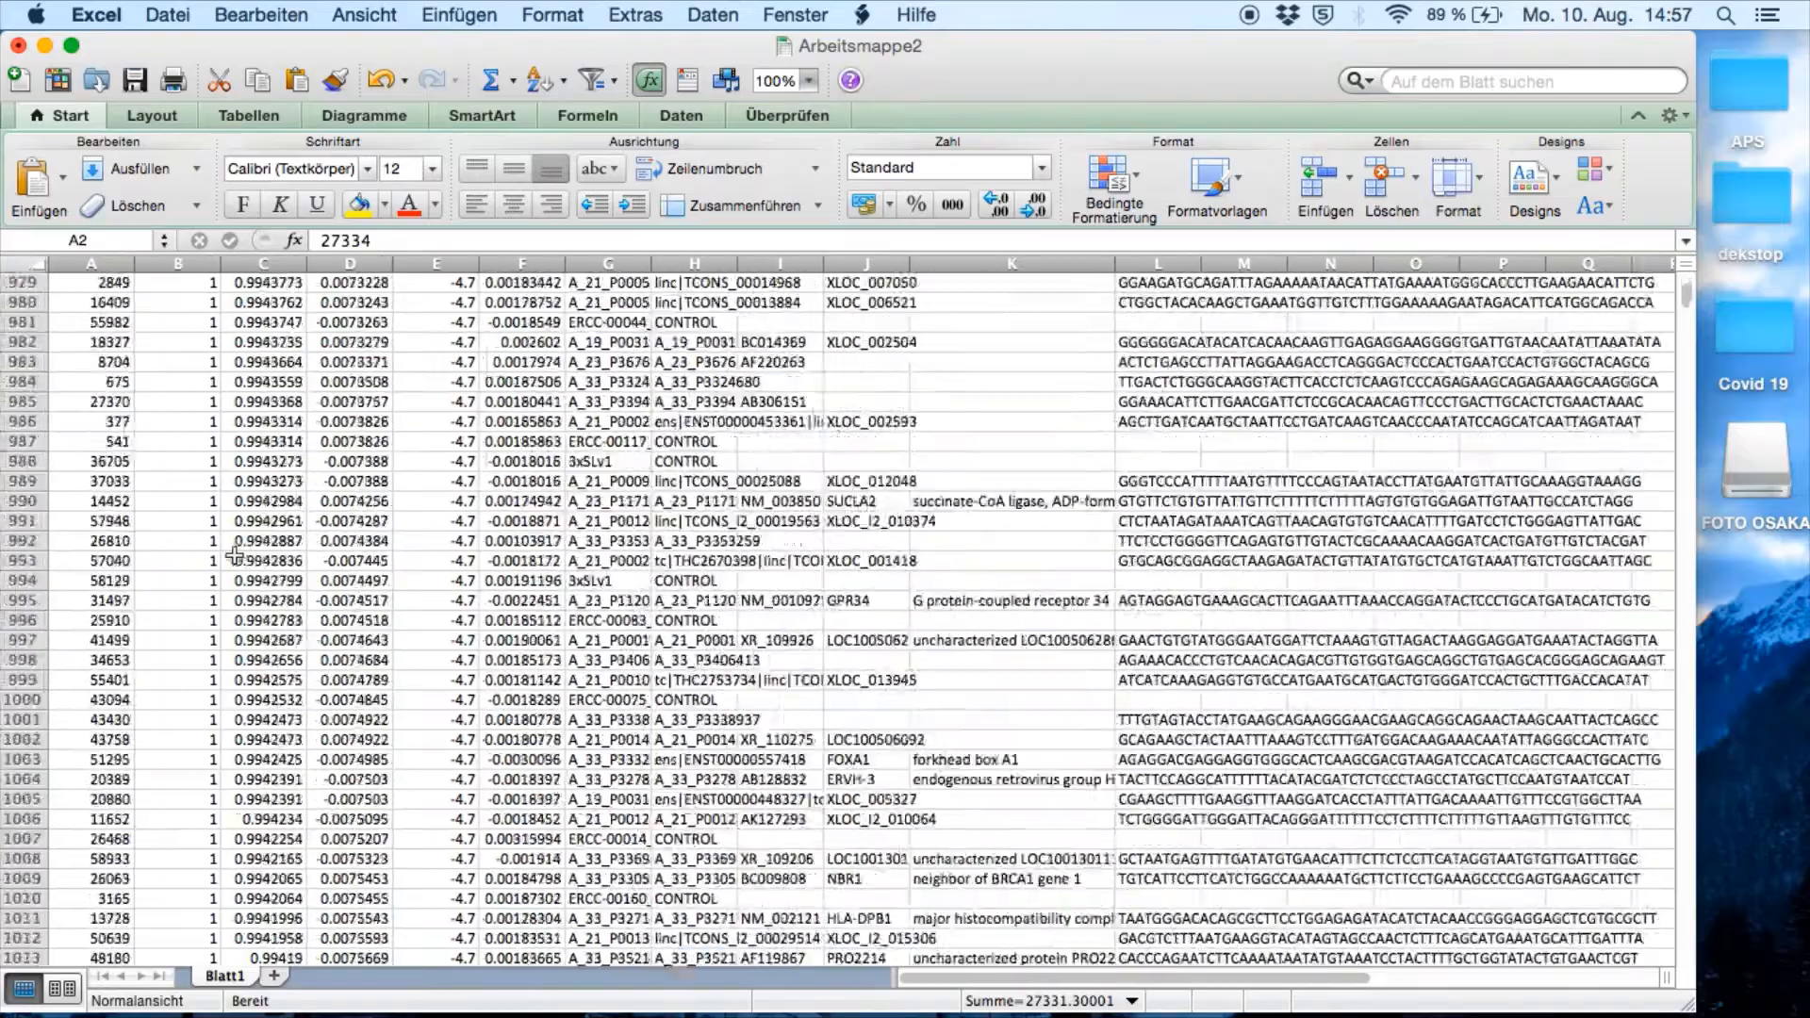
left_click_drag(1685, 295, 1683, 940)
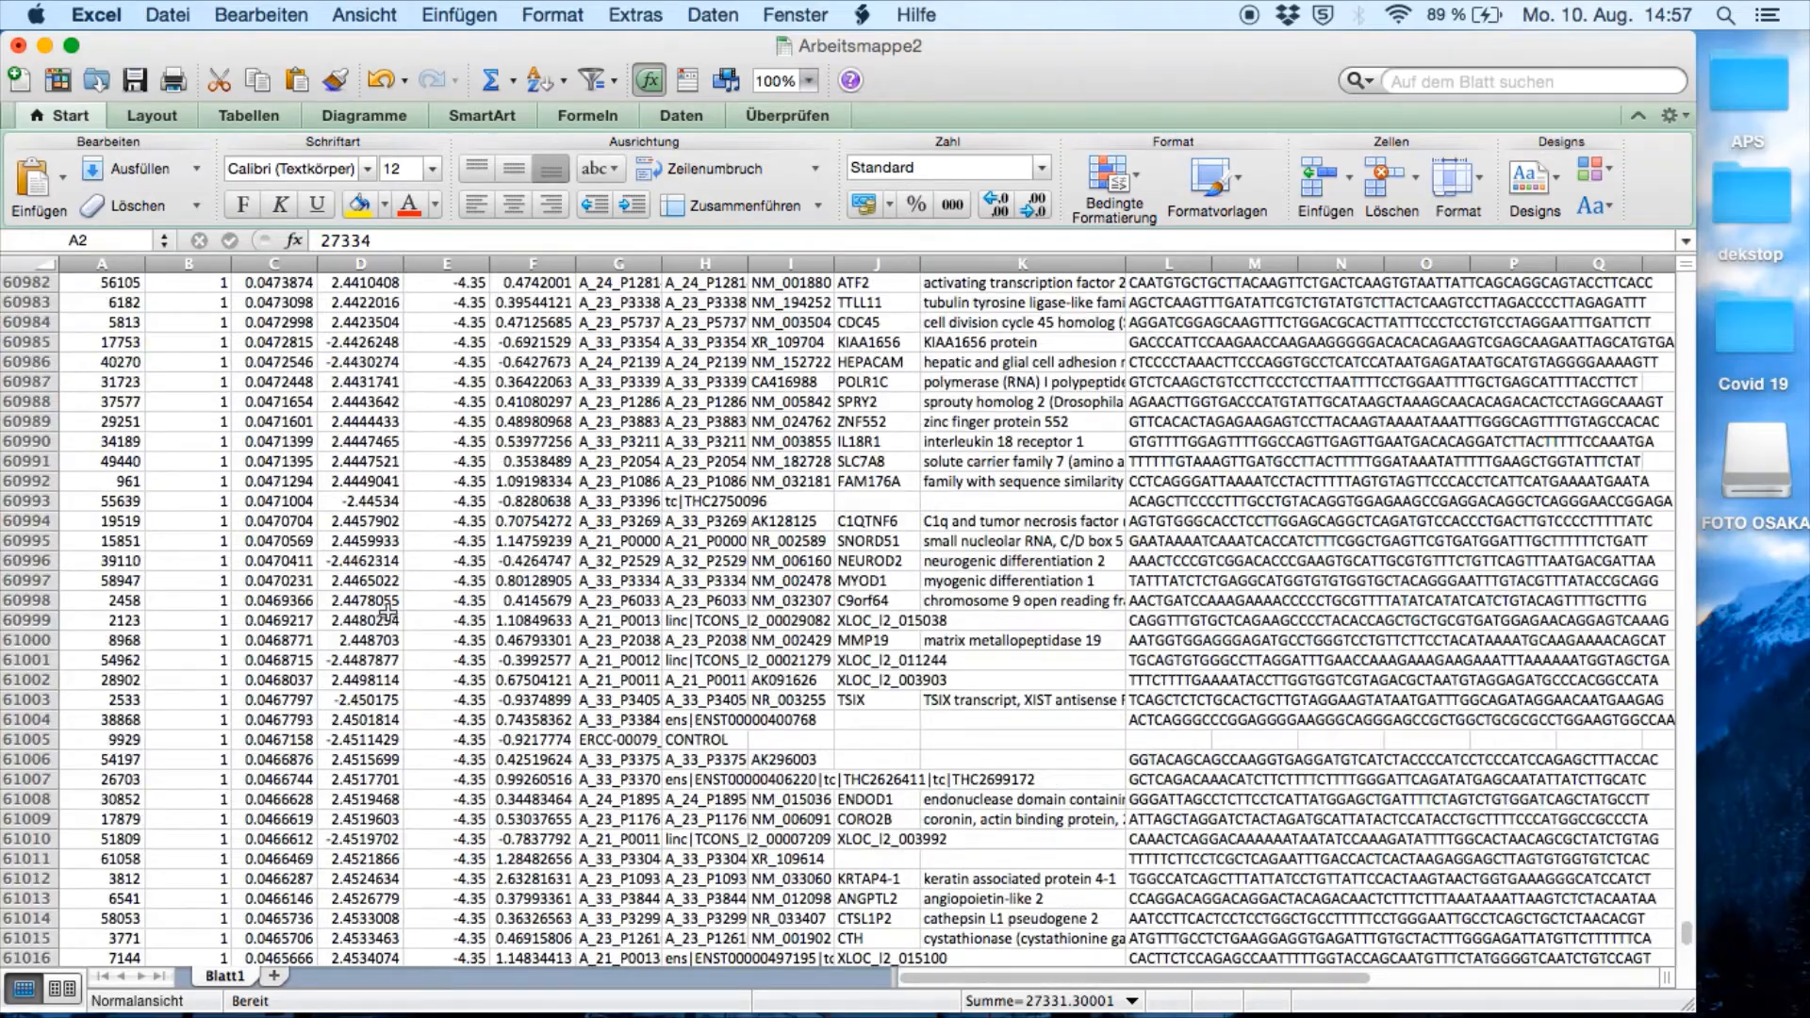
scroll(387, 614, "up", 20)
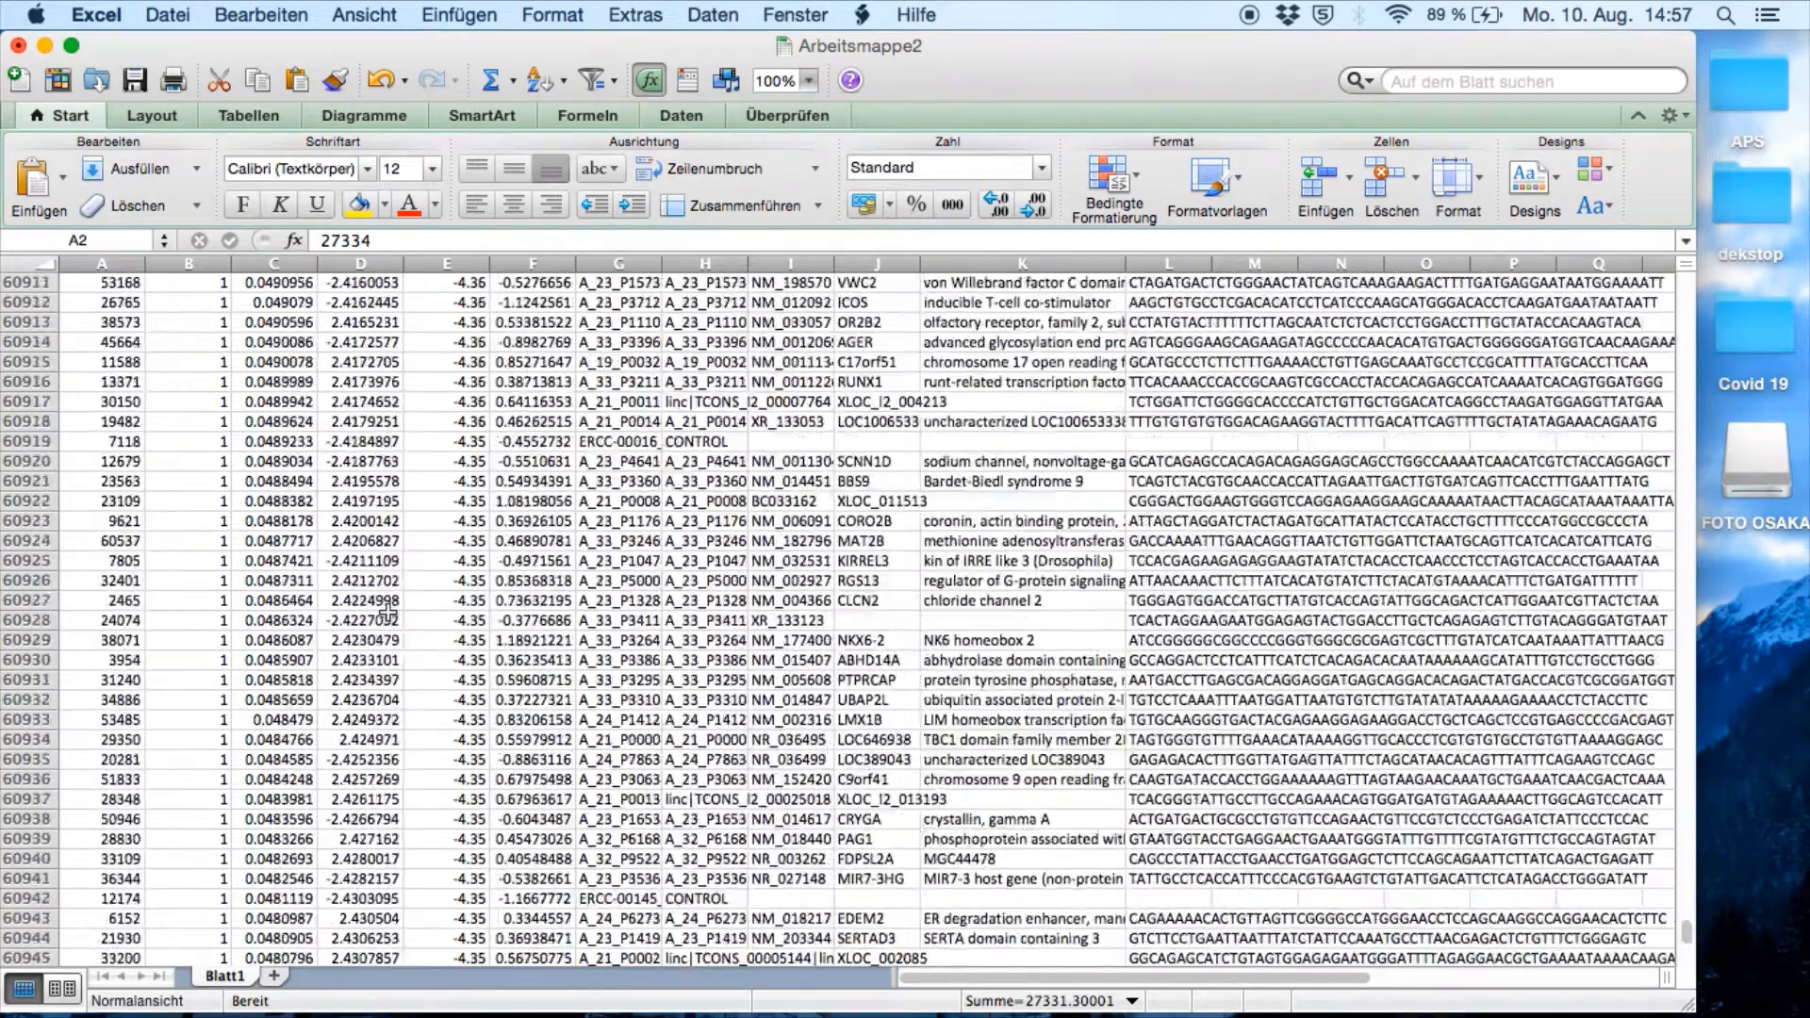
scroll(388, 613, "up", 15)
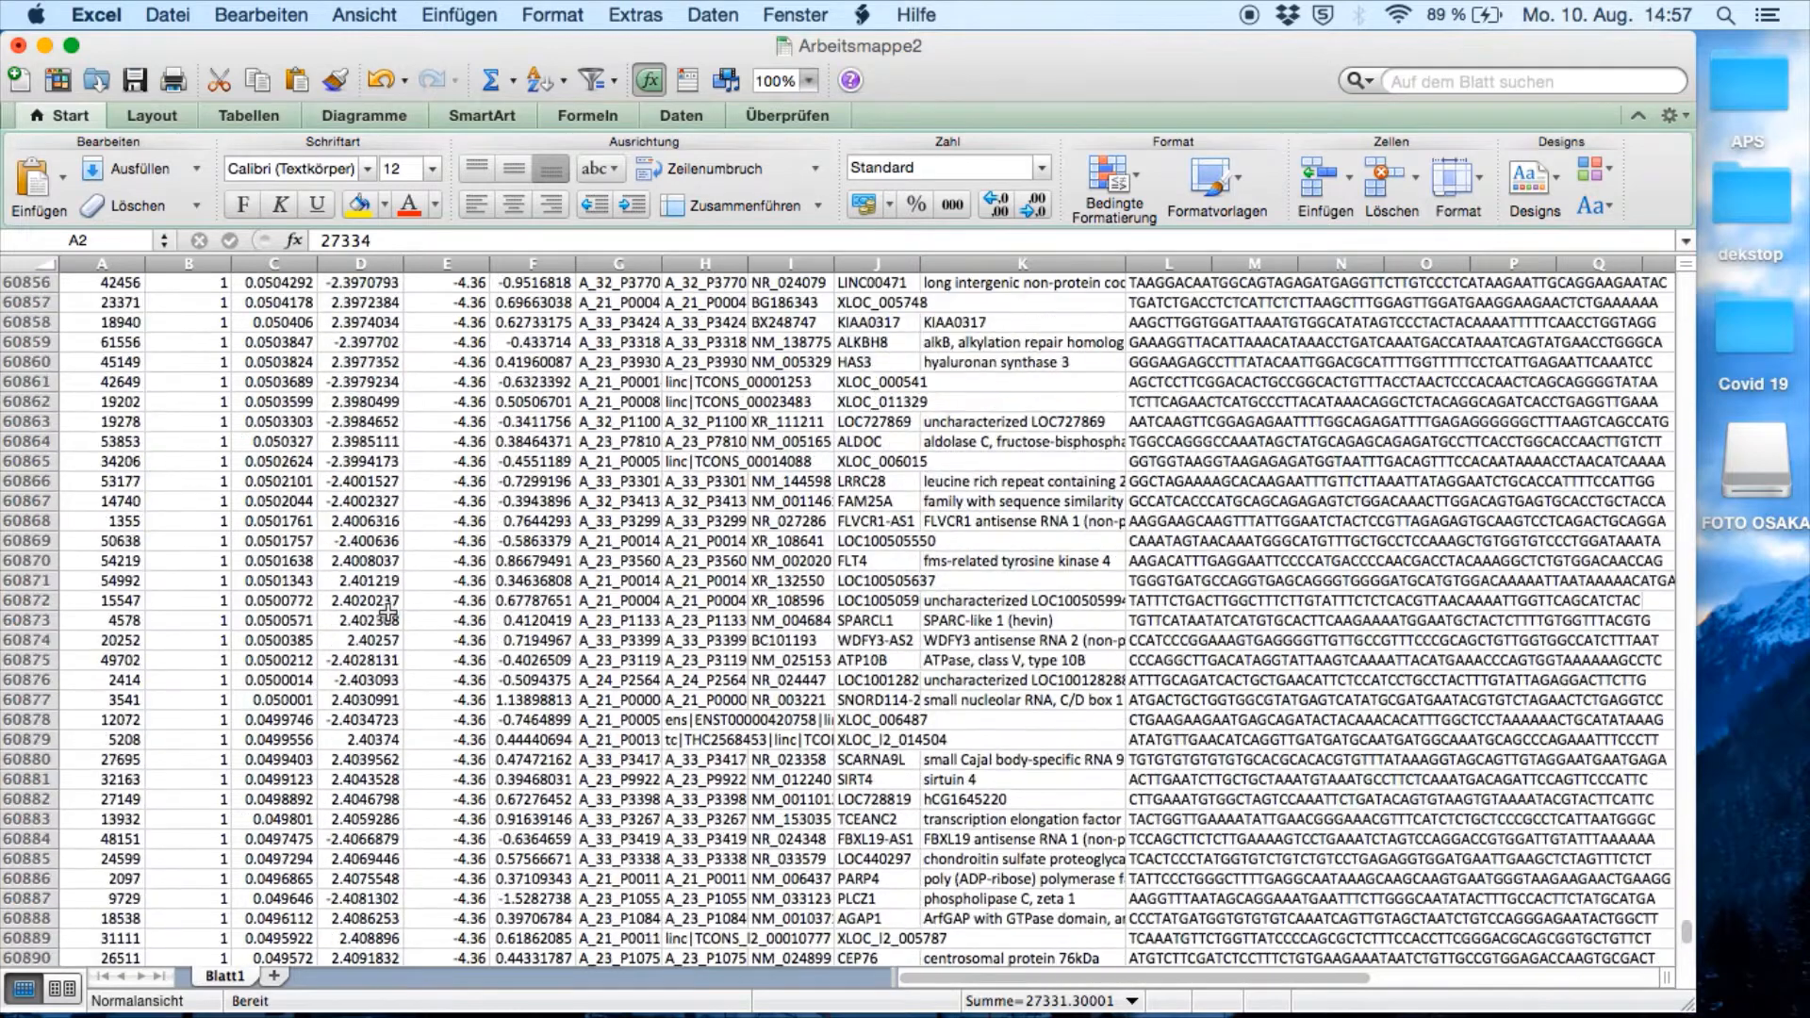
left_click(30, 702, "shift")
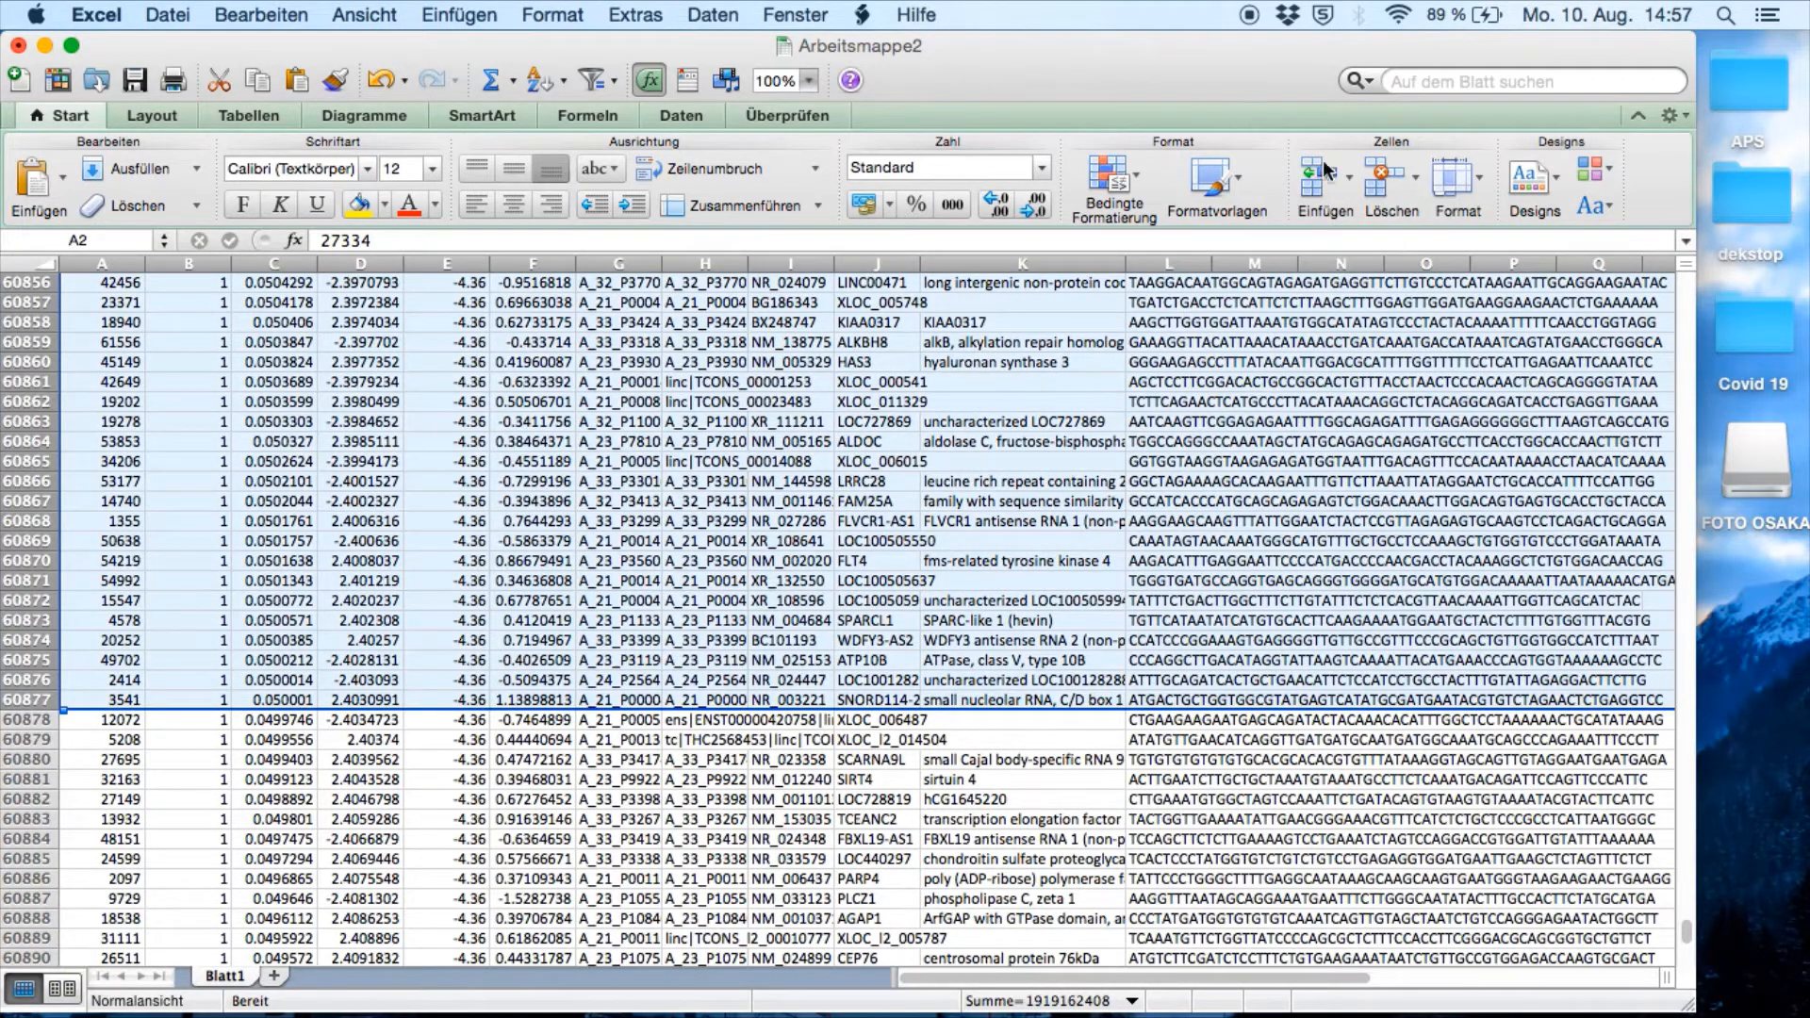
left_click(1381, 177)
left_click(523, 520)
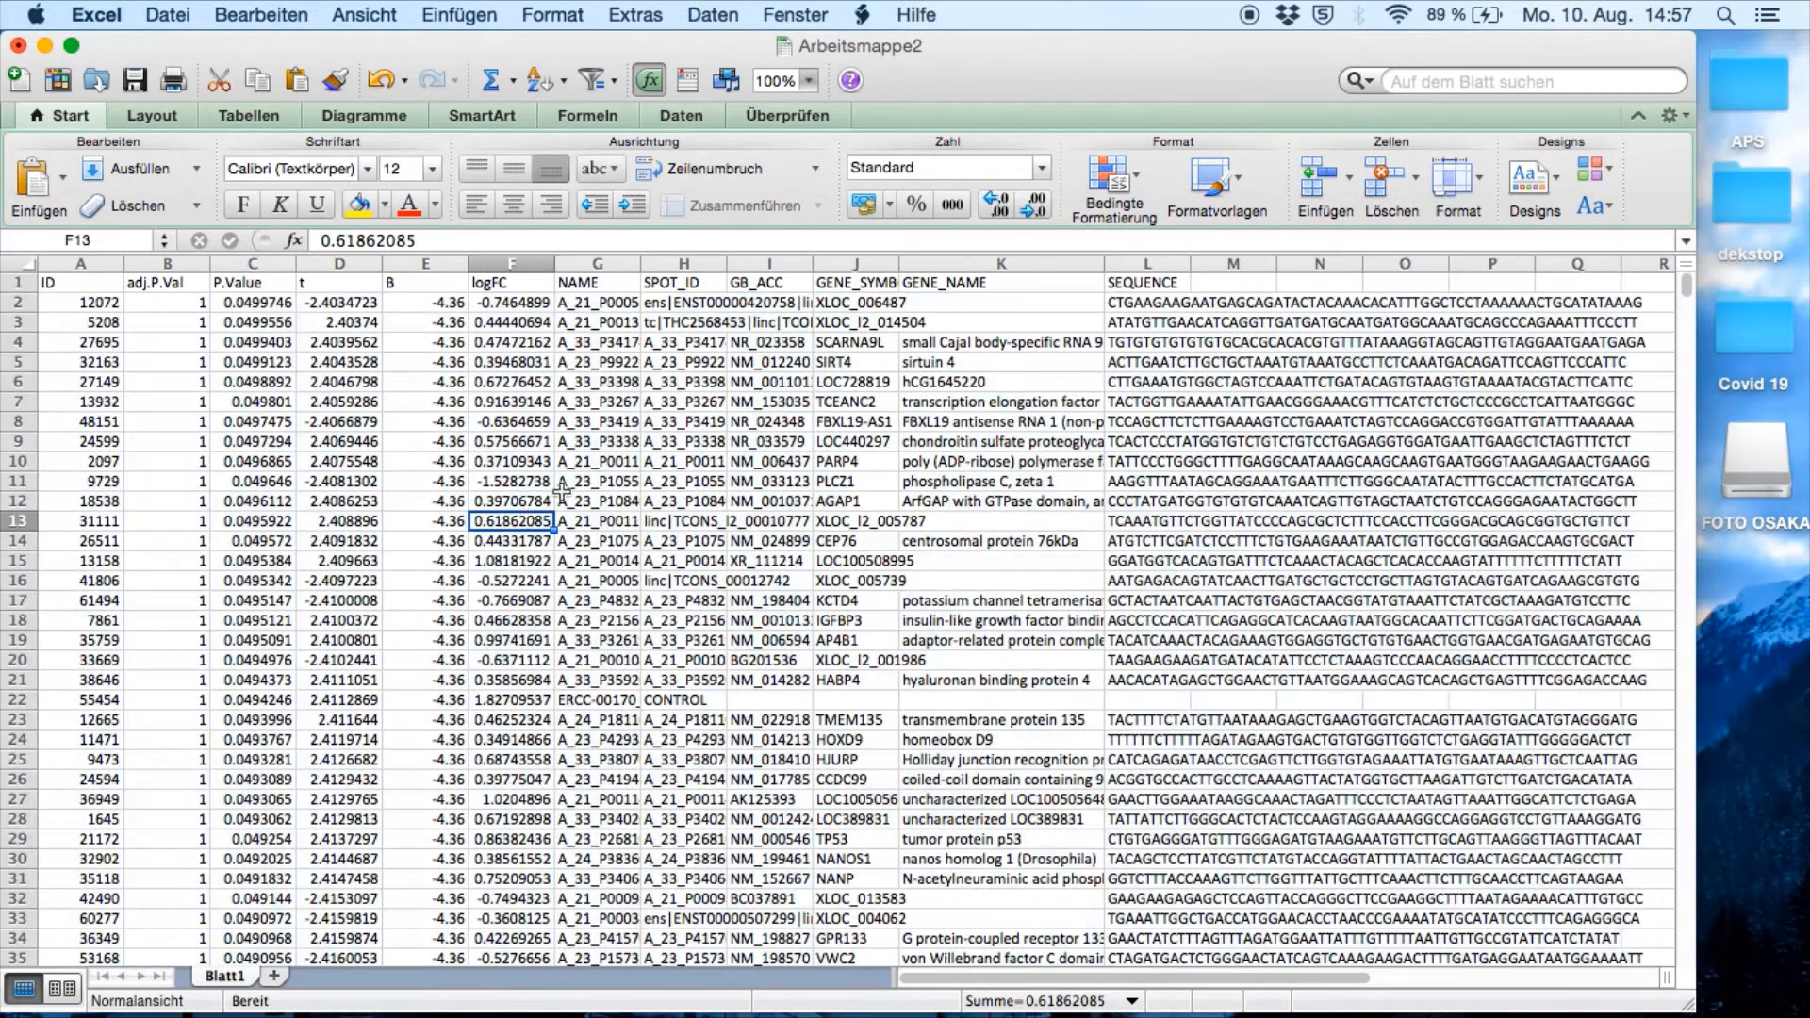
Step: Check how far down the remaining gene rows extend, and return to the beginning of the sheet
mouse_move(1685, 306)
left_mouse_down()
mouse_move(1684, 594)
mouse_move(1688, 69)
mouse_move(1685, 313)
left_mouse_up()
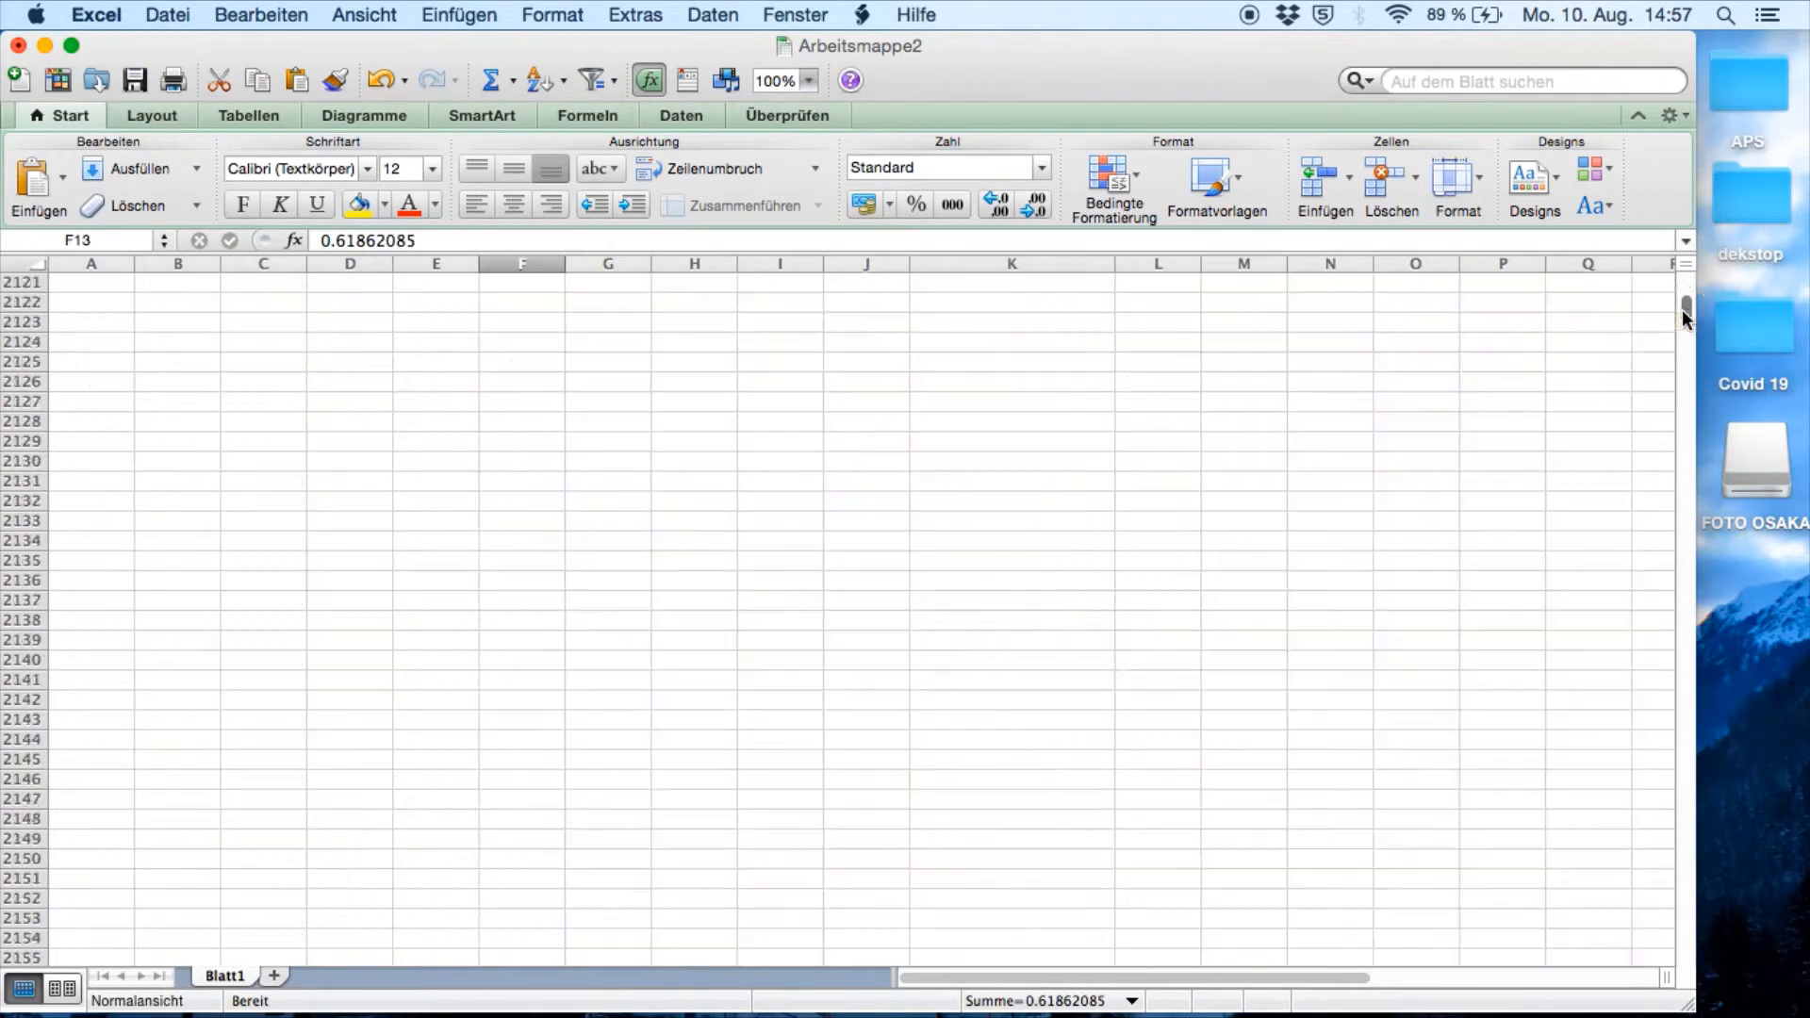
scroll(1017, 562, "up", 20)
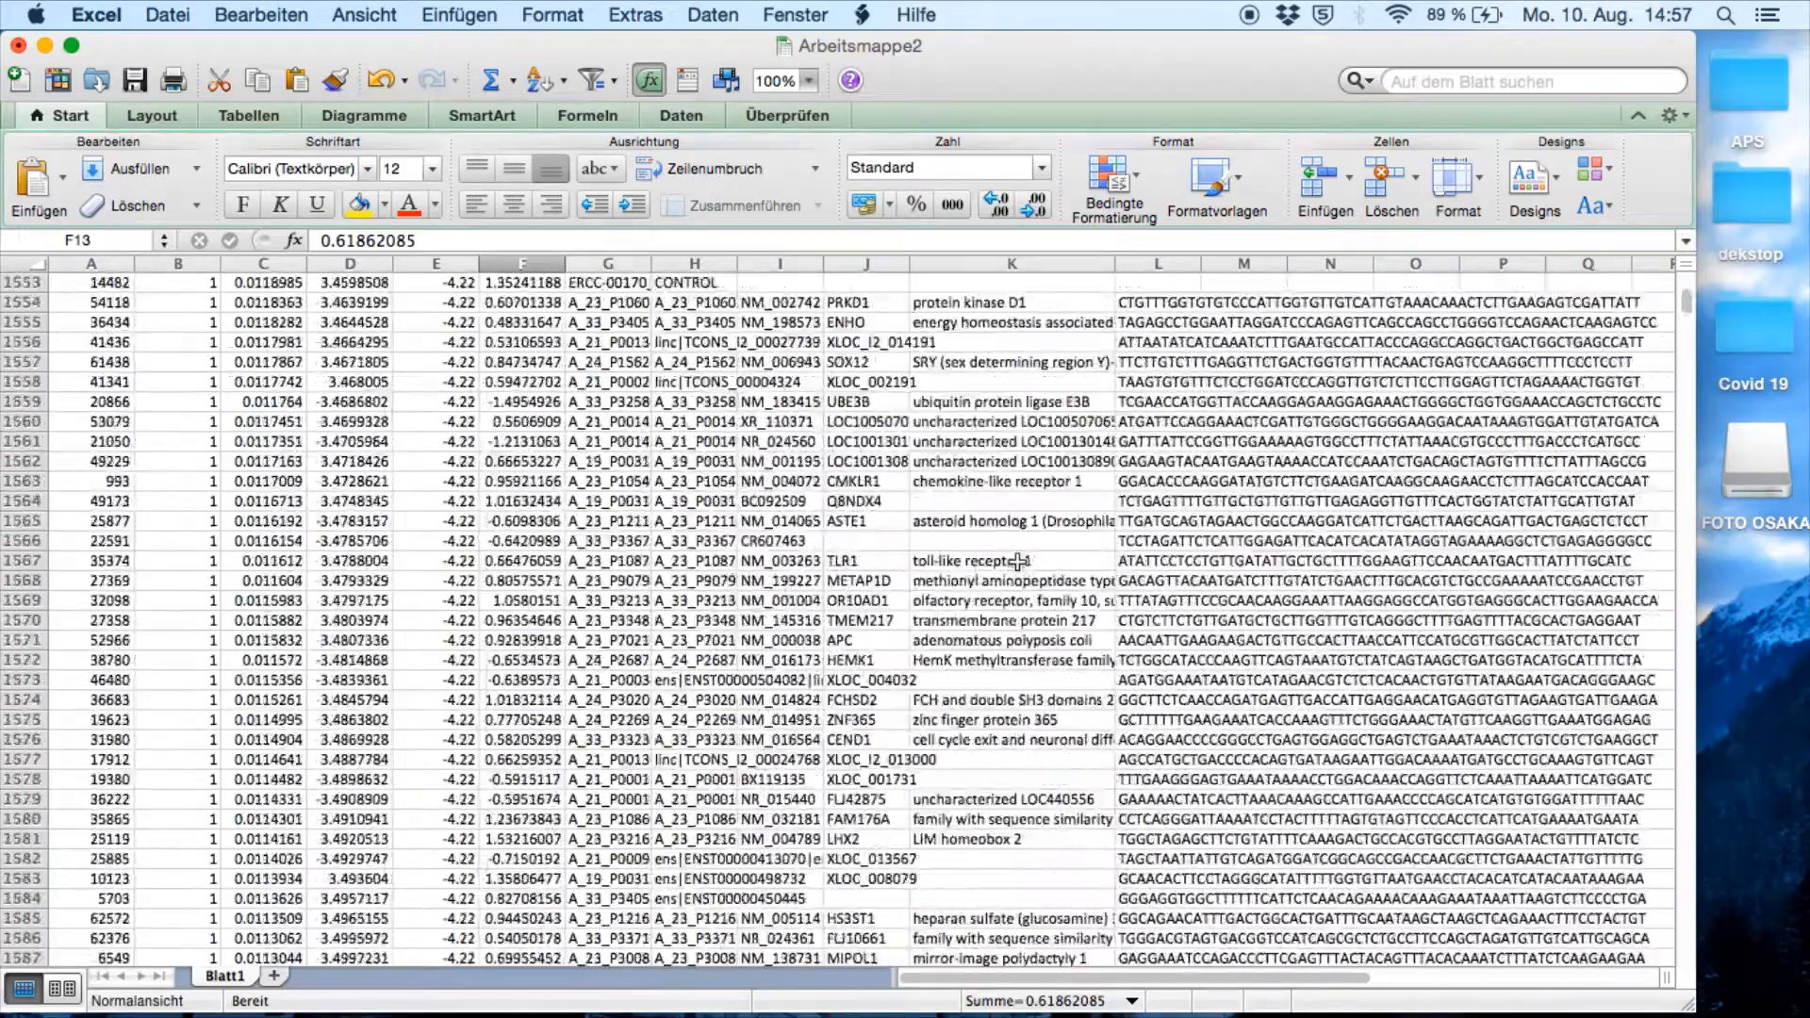
scroll(1017, 562, "up", 20)
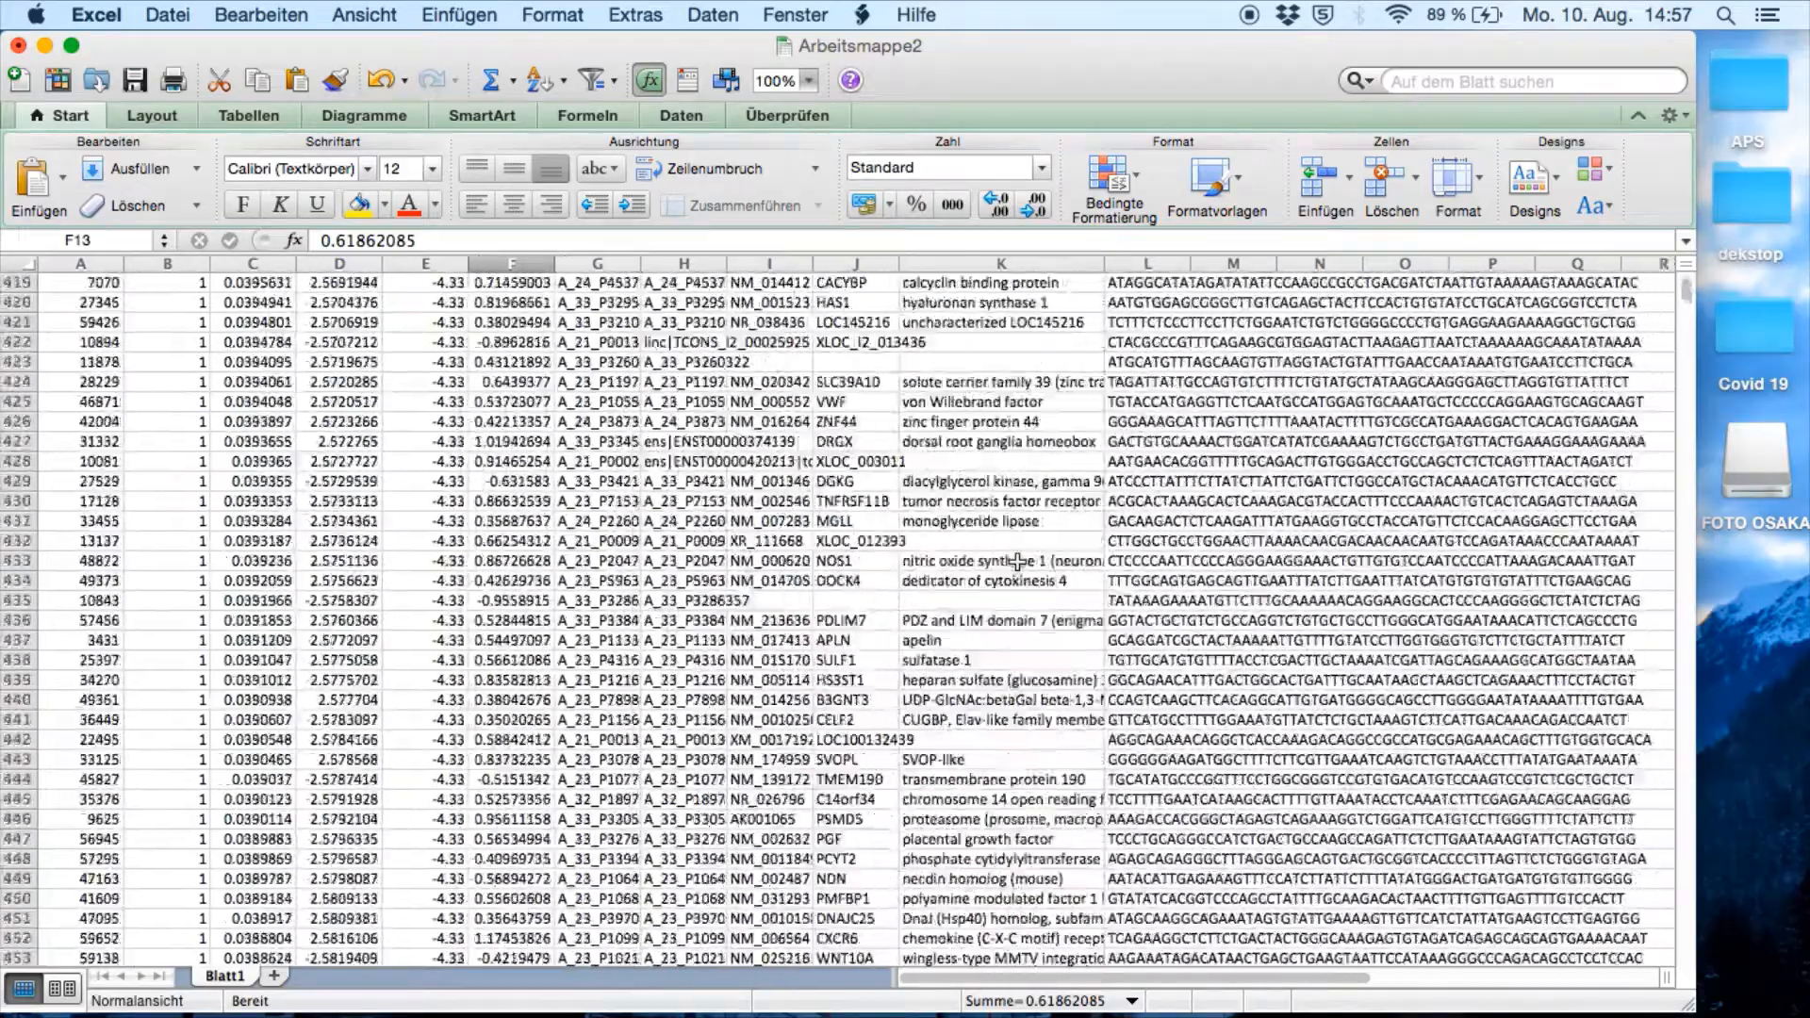
scroll(1017, 562, "up", 3)
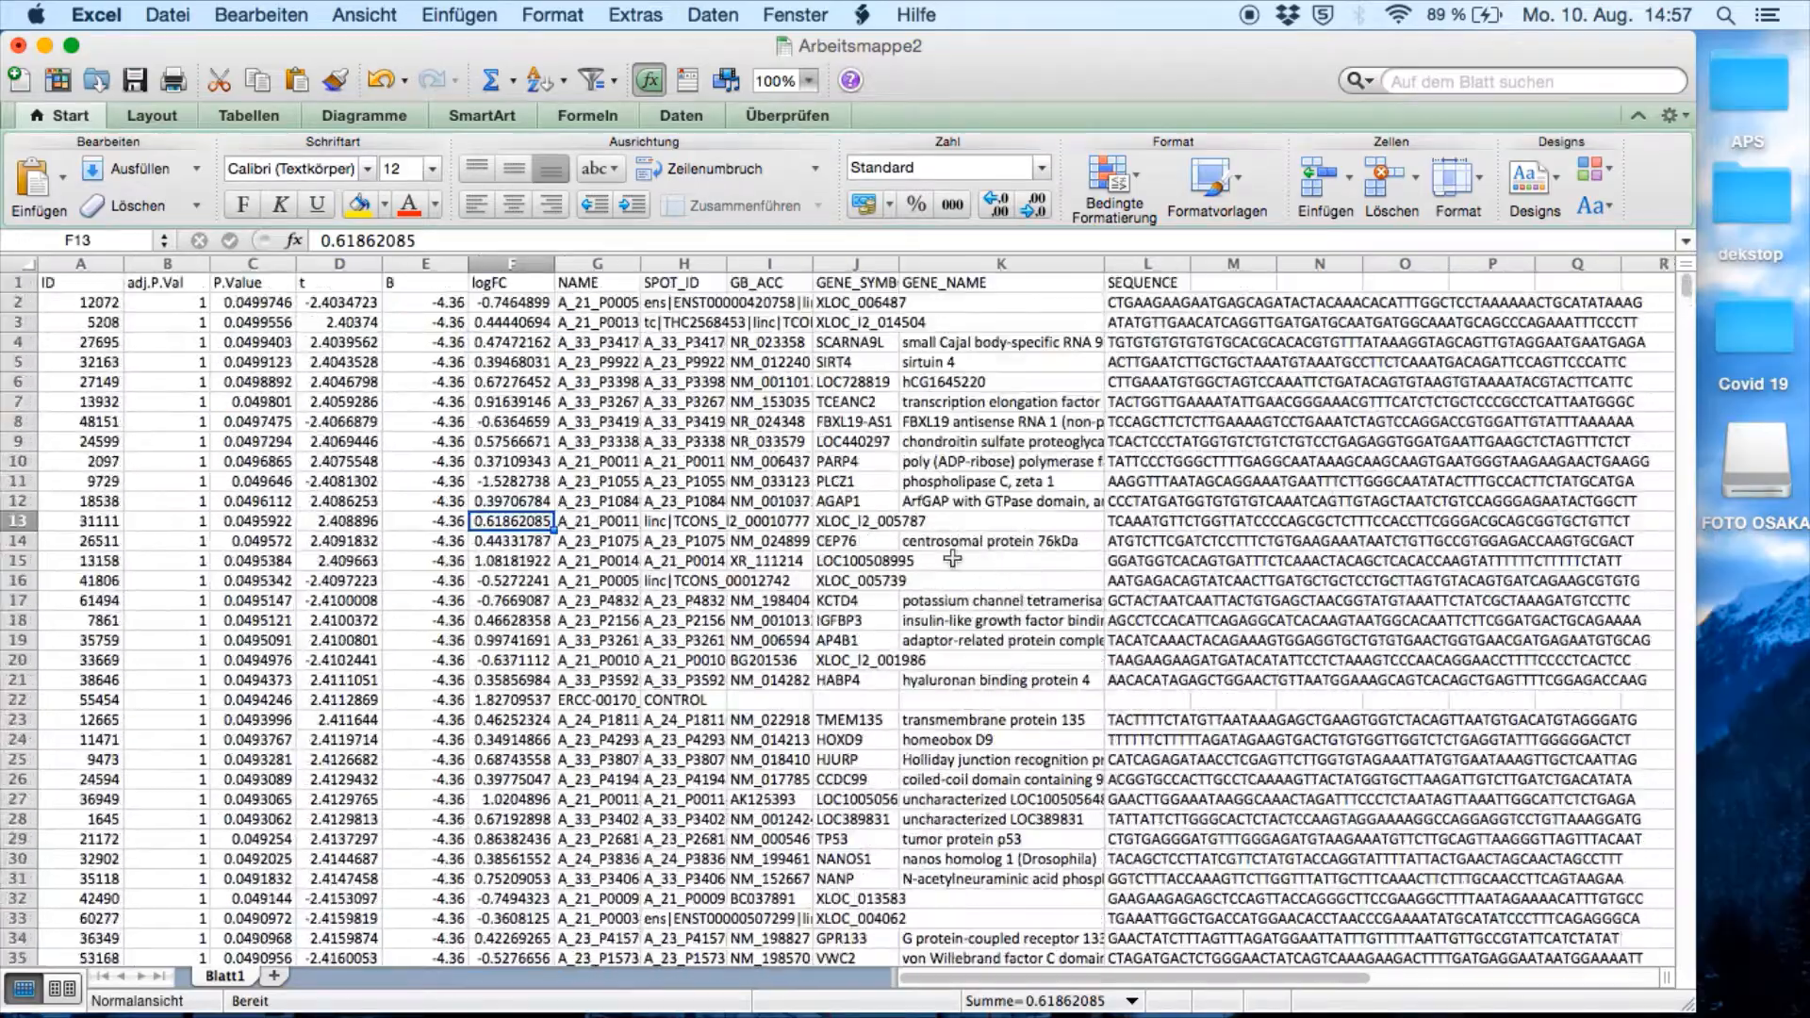
left_click(1000, 441)
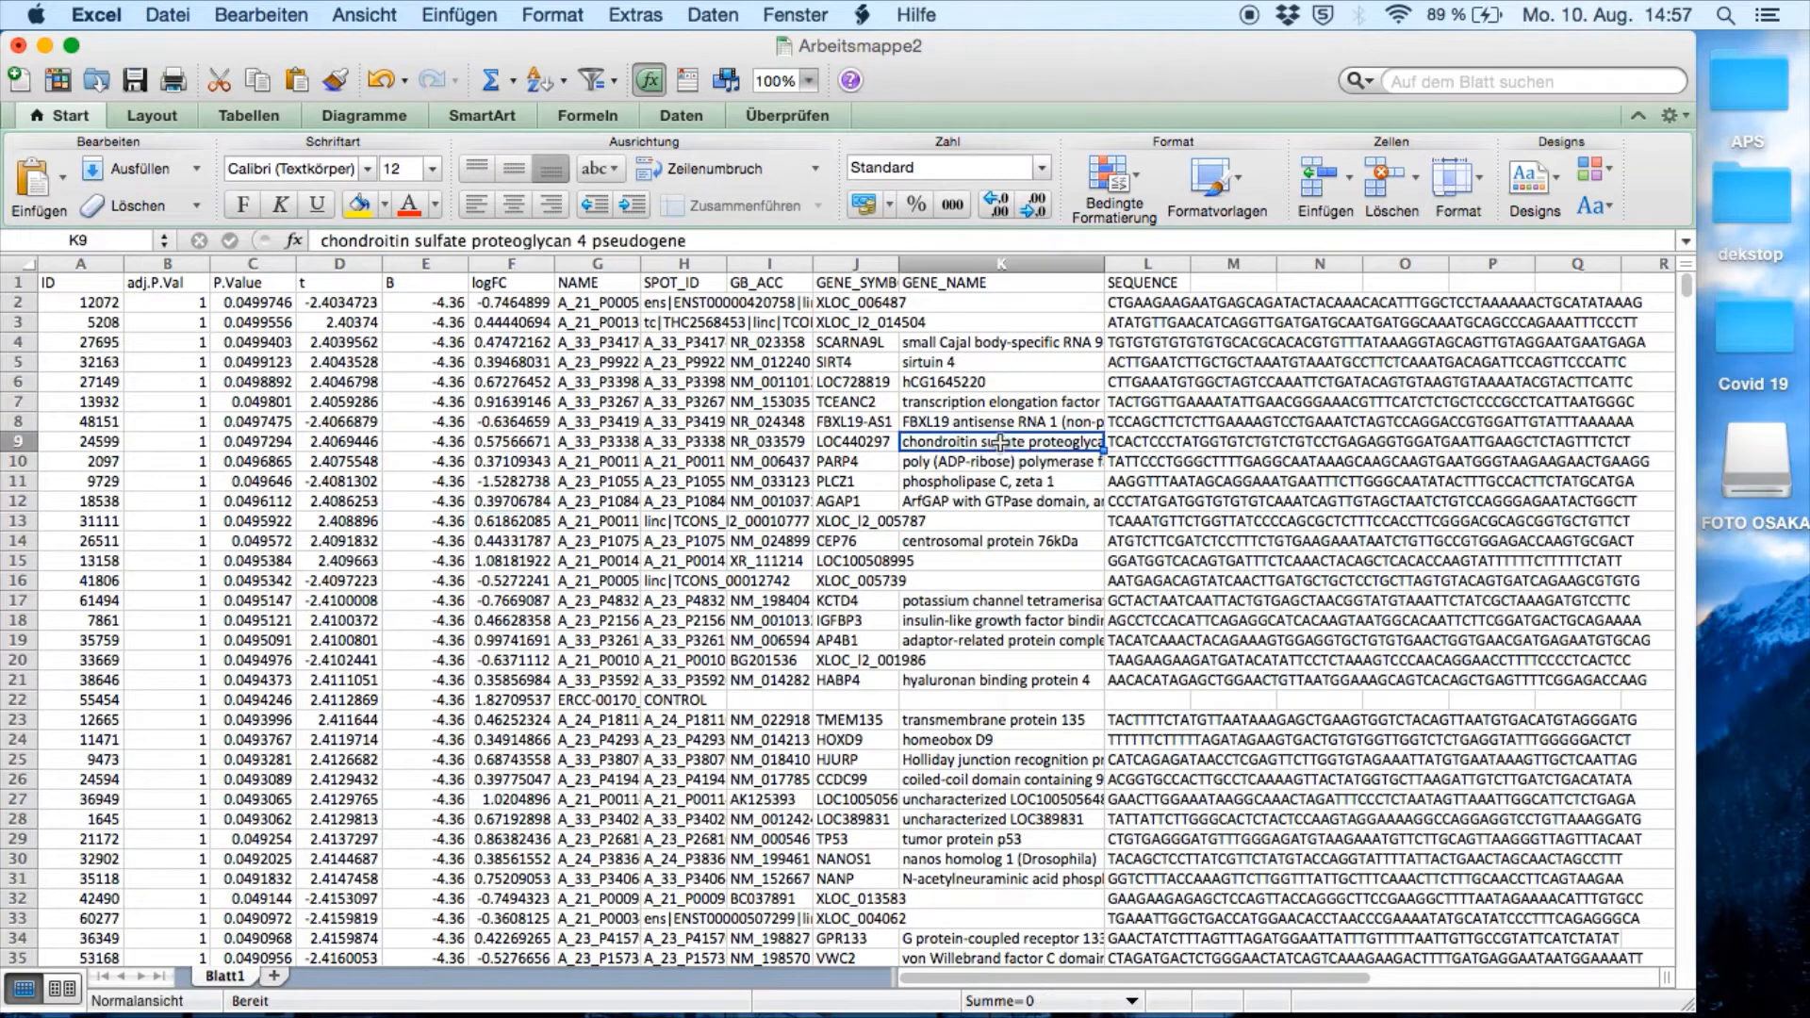
Step: Sort the remaining gene data by the logFC column in descending order
left_click(519, 282)
left_click(526, 304)
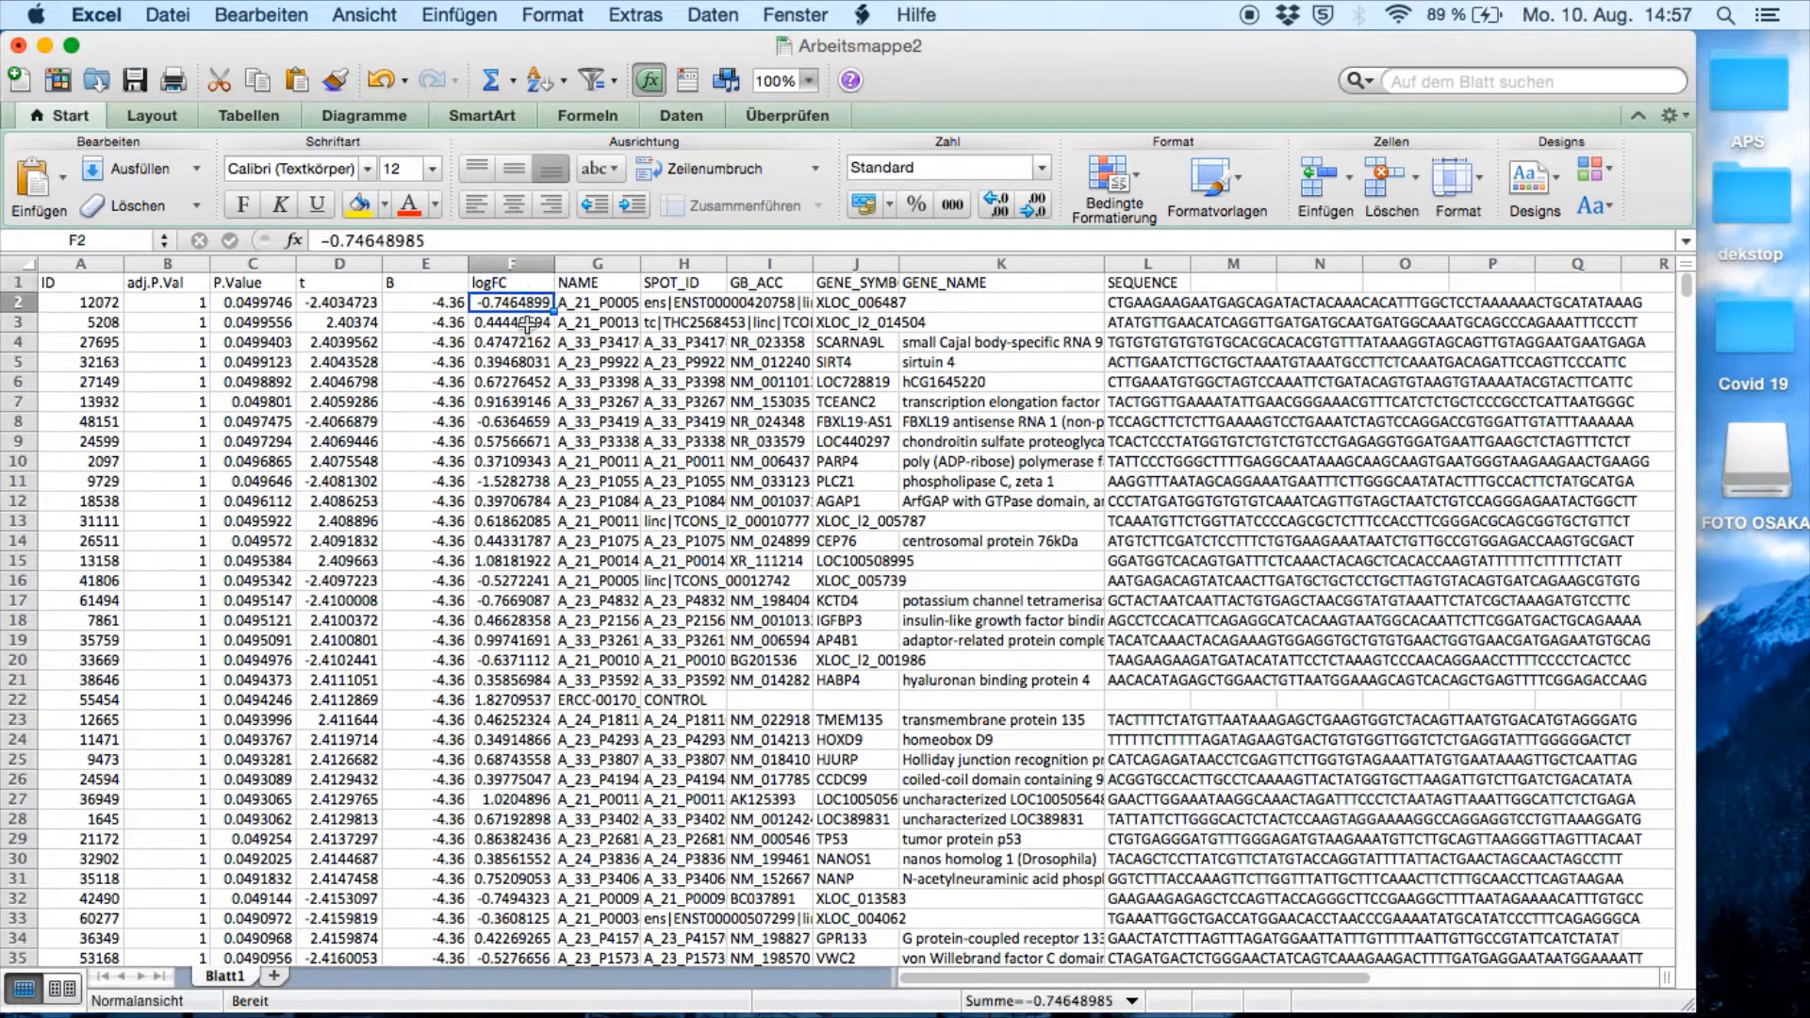
left_click(565, 81)
left_click(599, 144)
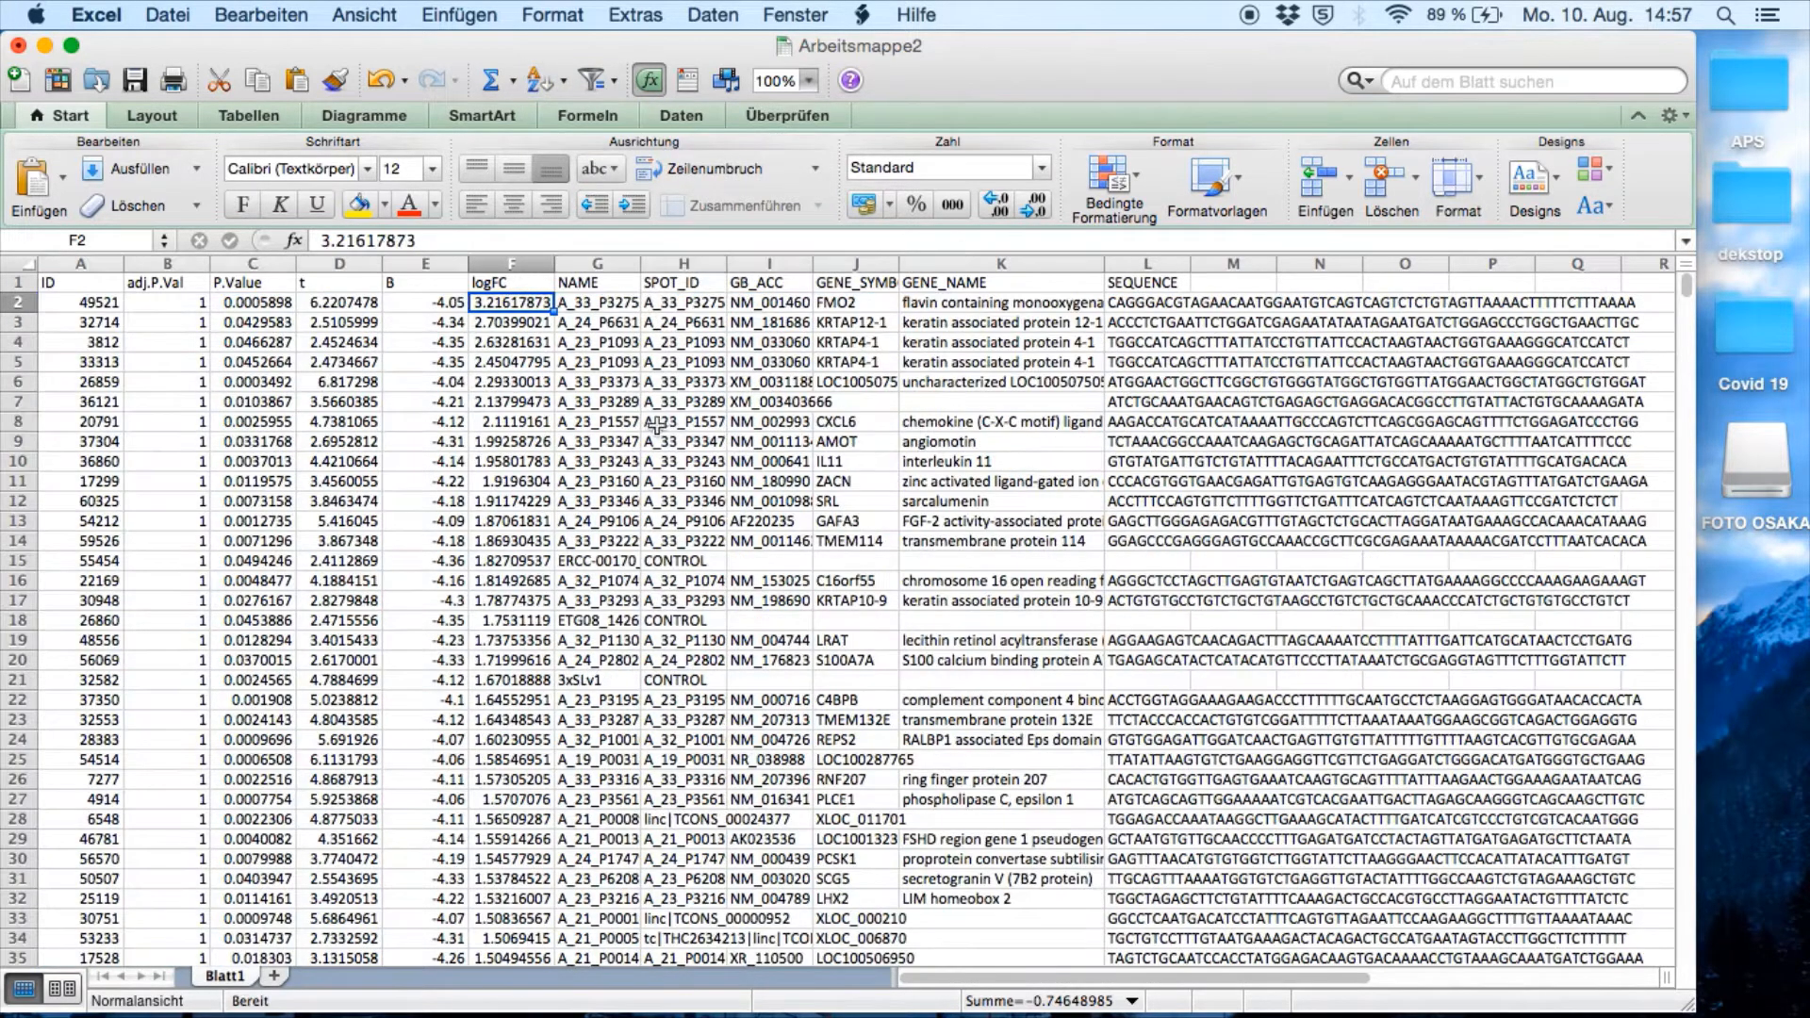
left_click(656, 424)
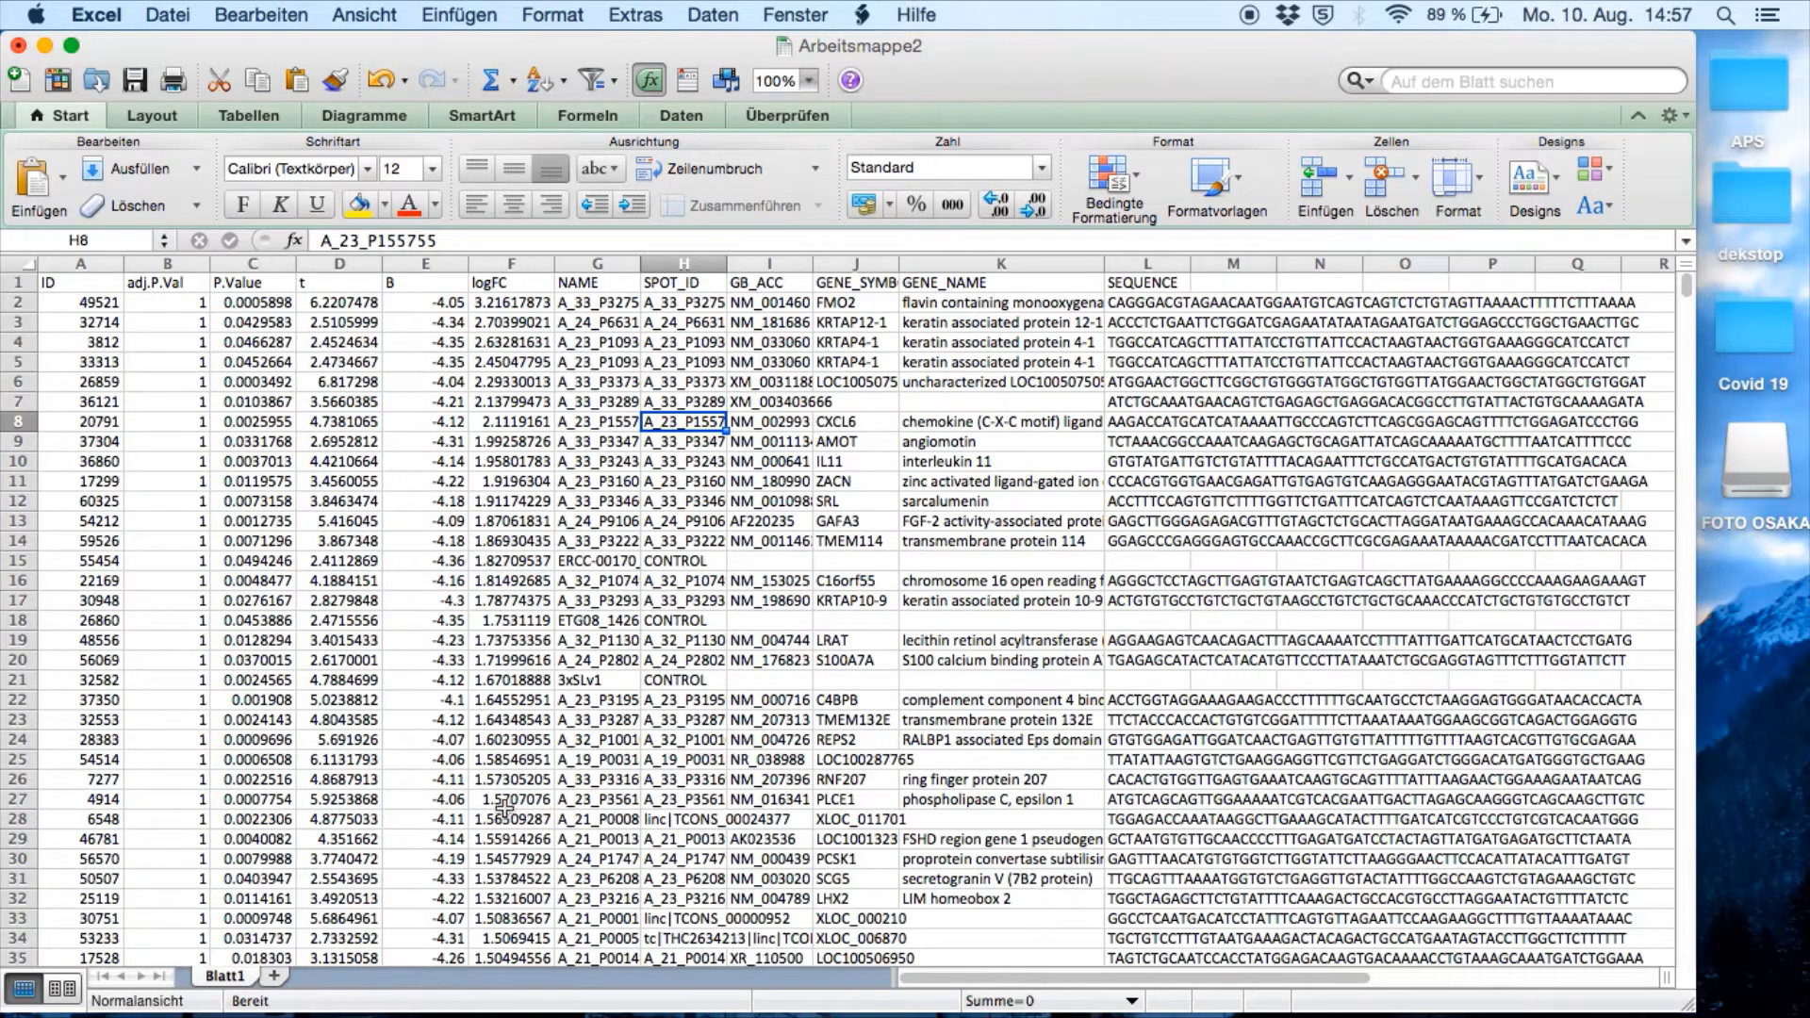
Step: Fill rows 2 to 298, the genes with a logFC above 1, with yellow
scroll(505, 808, "down", 10)
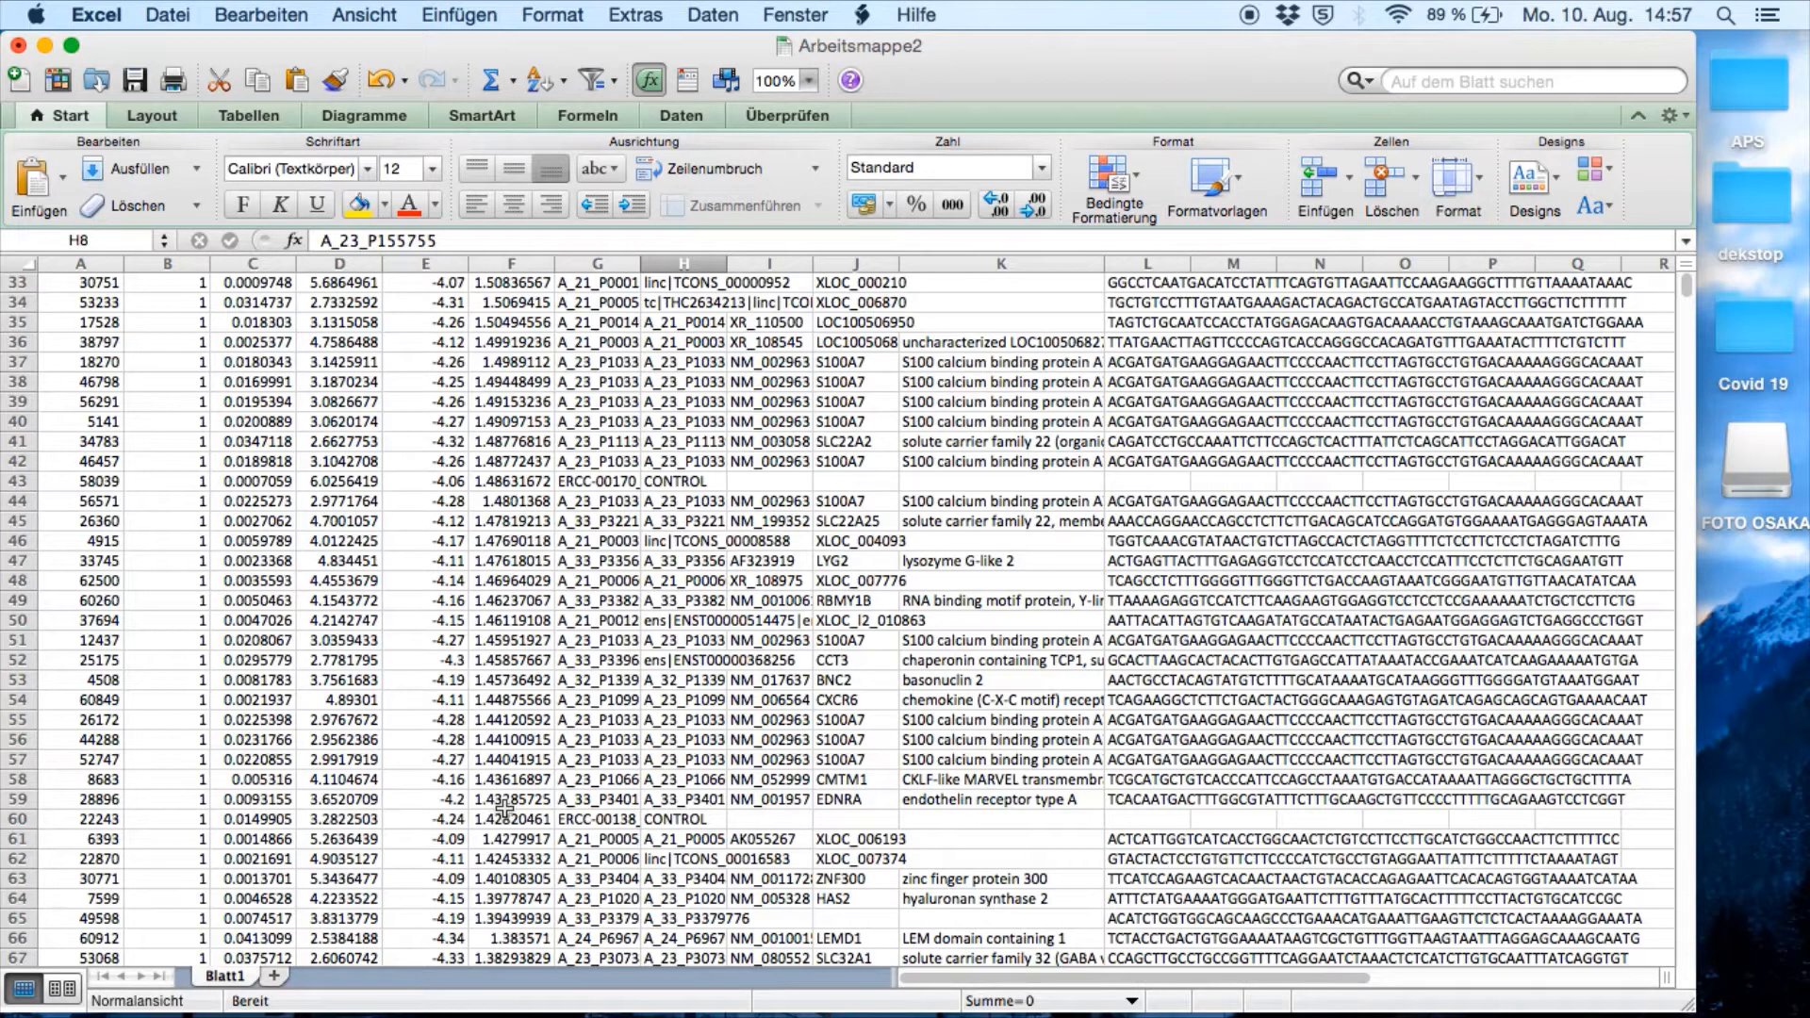
scroll(506, 808, "down", 13)
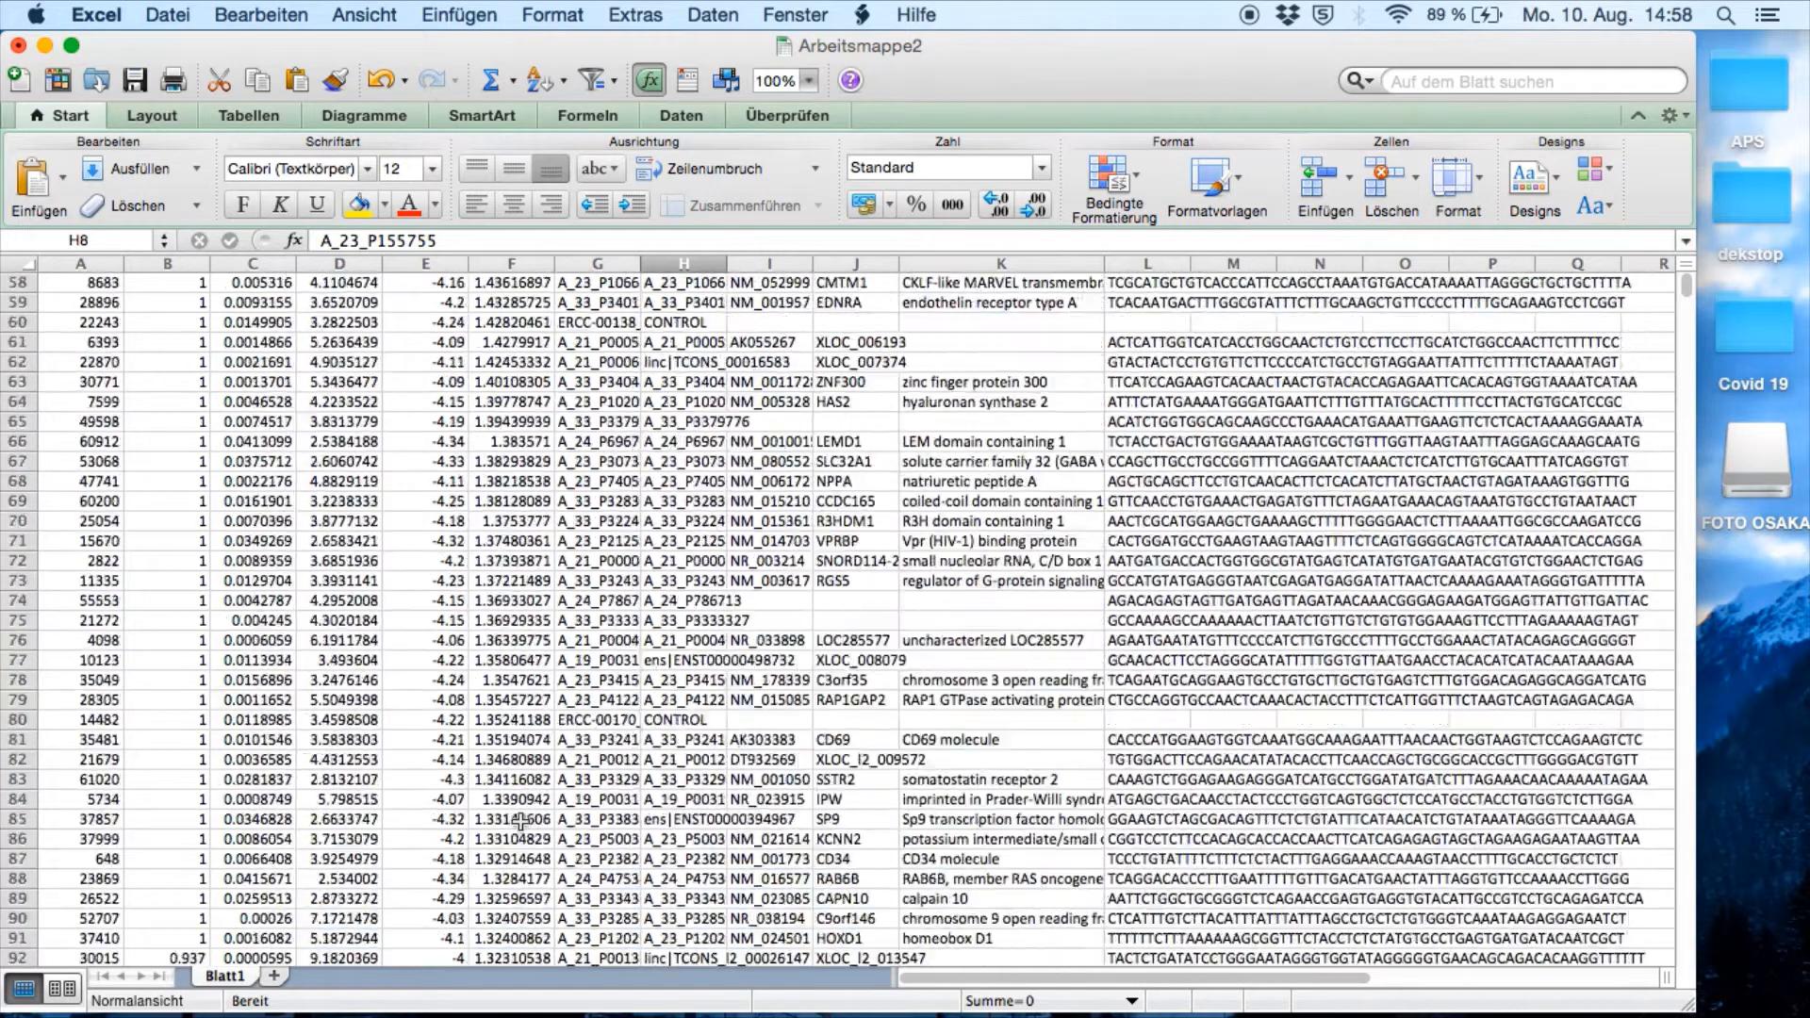
scroll(520, 822, "down", 20)
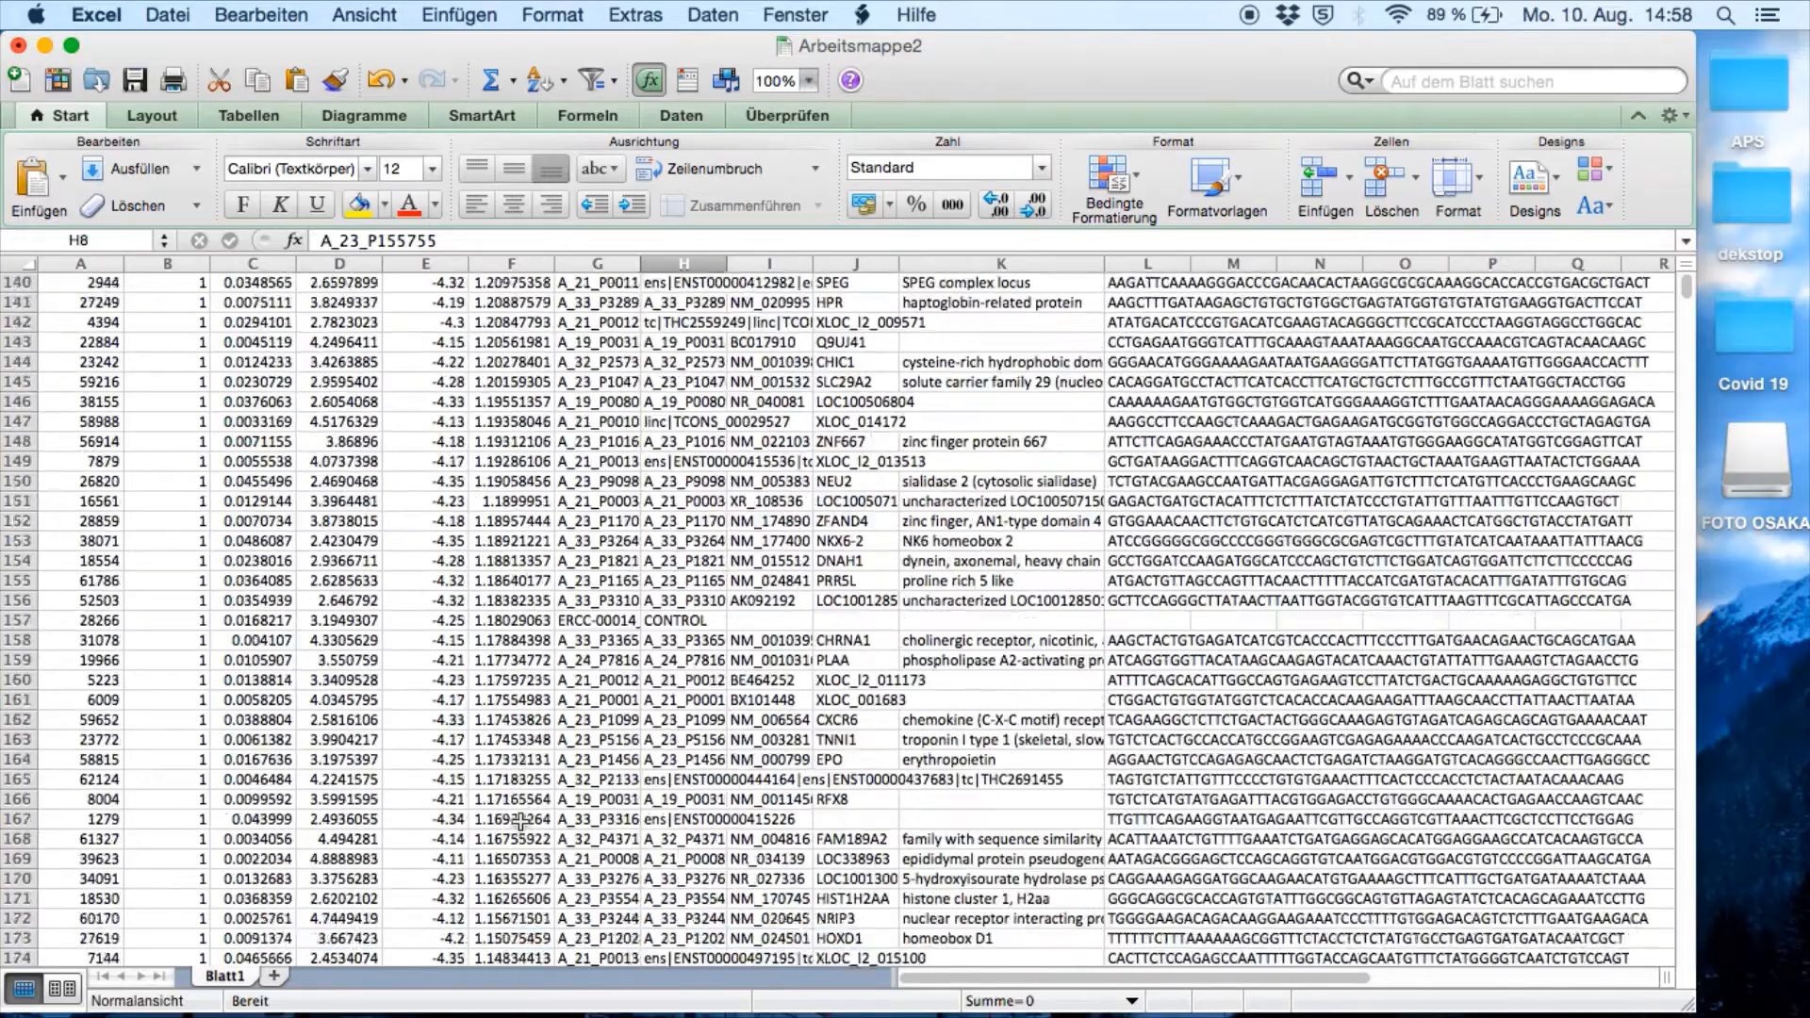
scroll(520, 822, "down", 17)
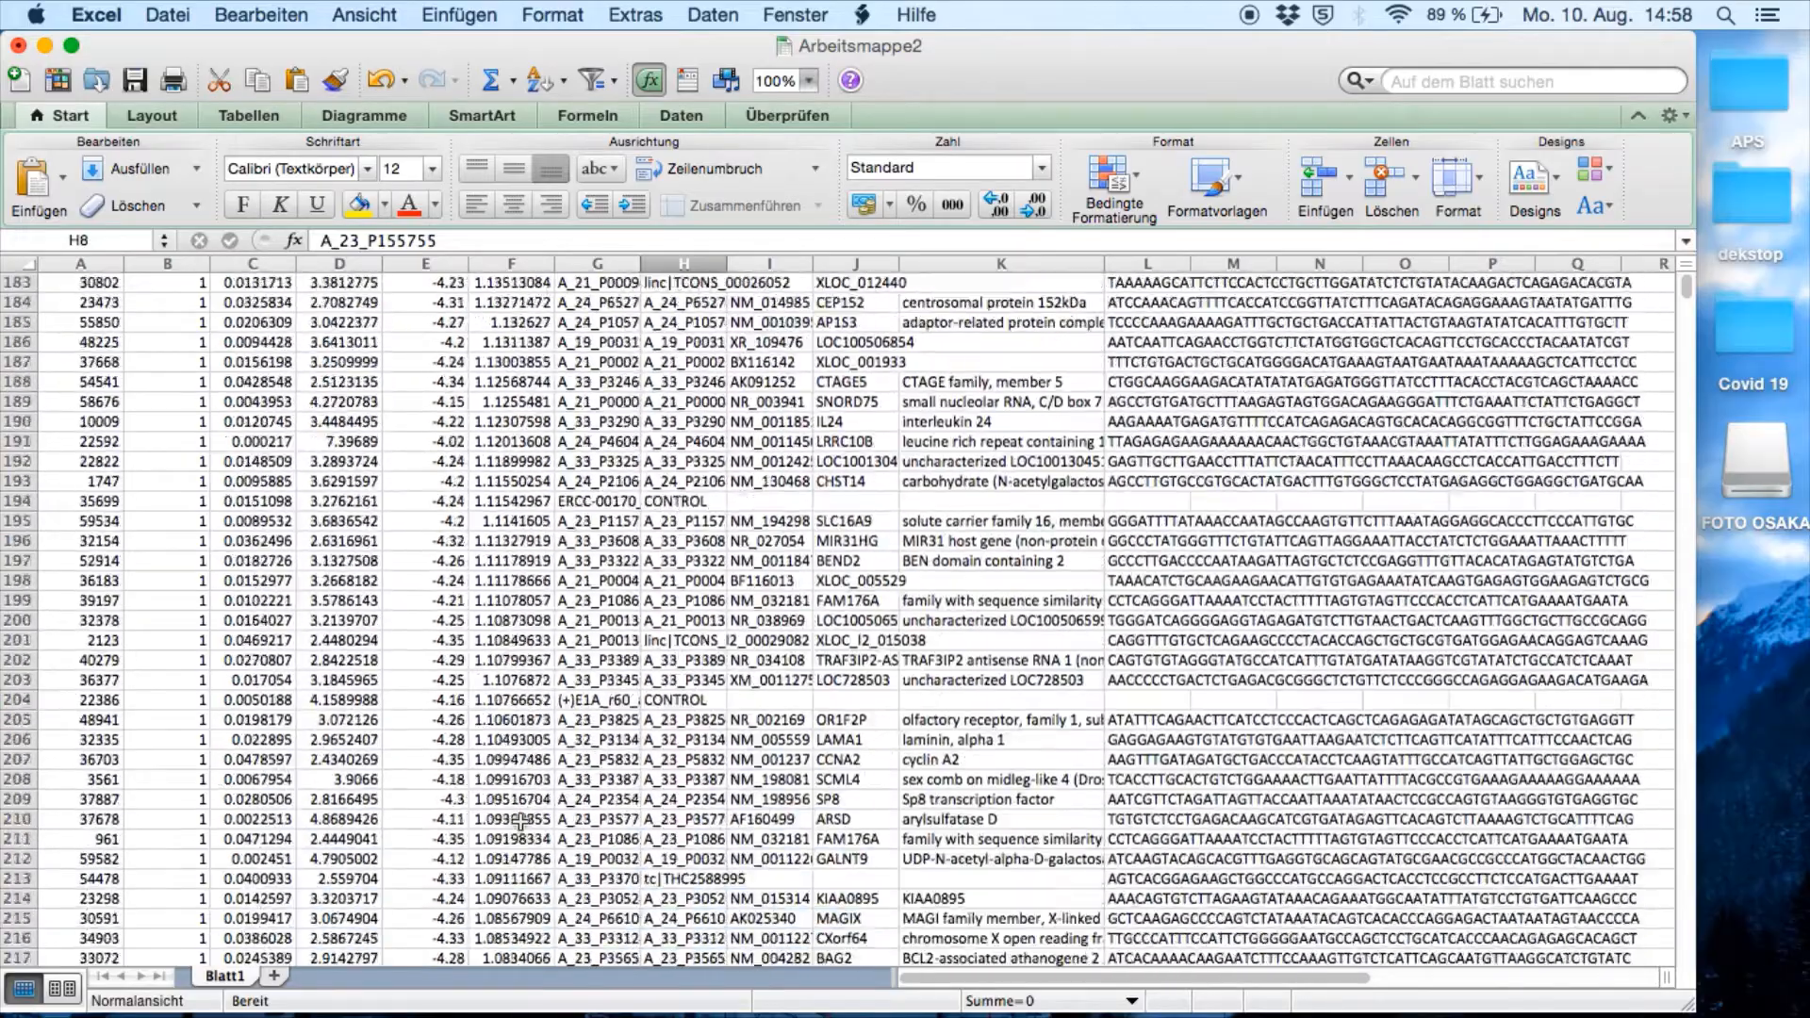
scroll(519, 822, "down", 15)
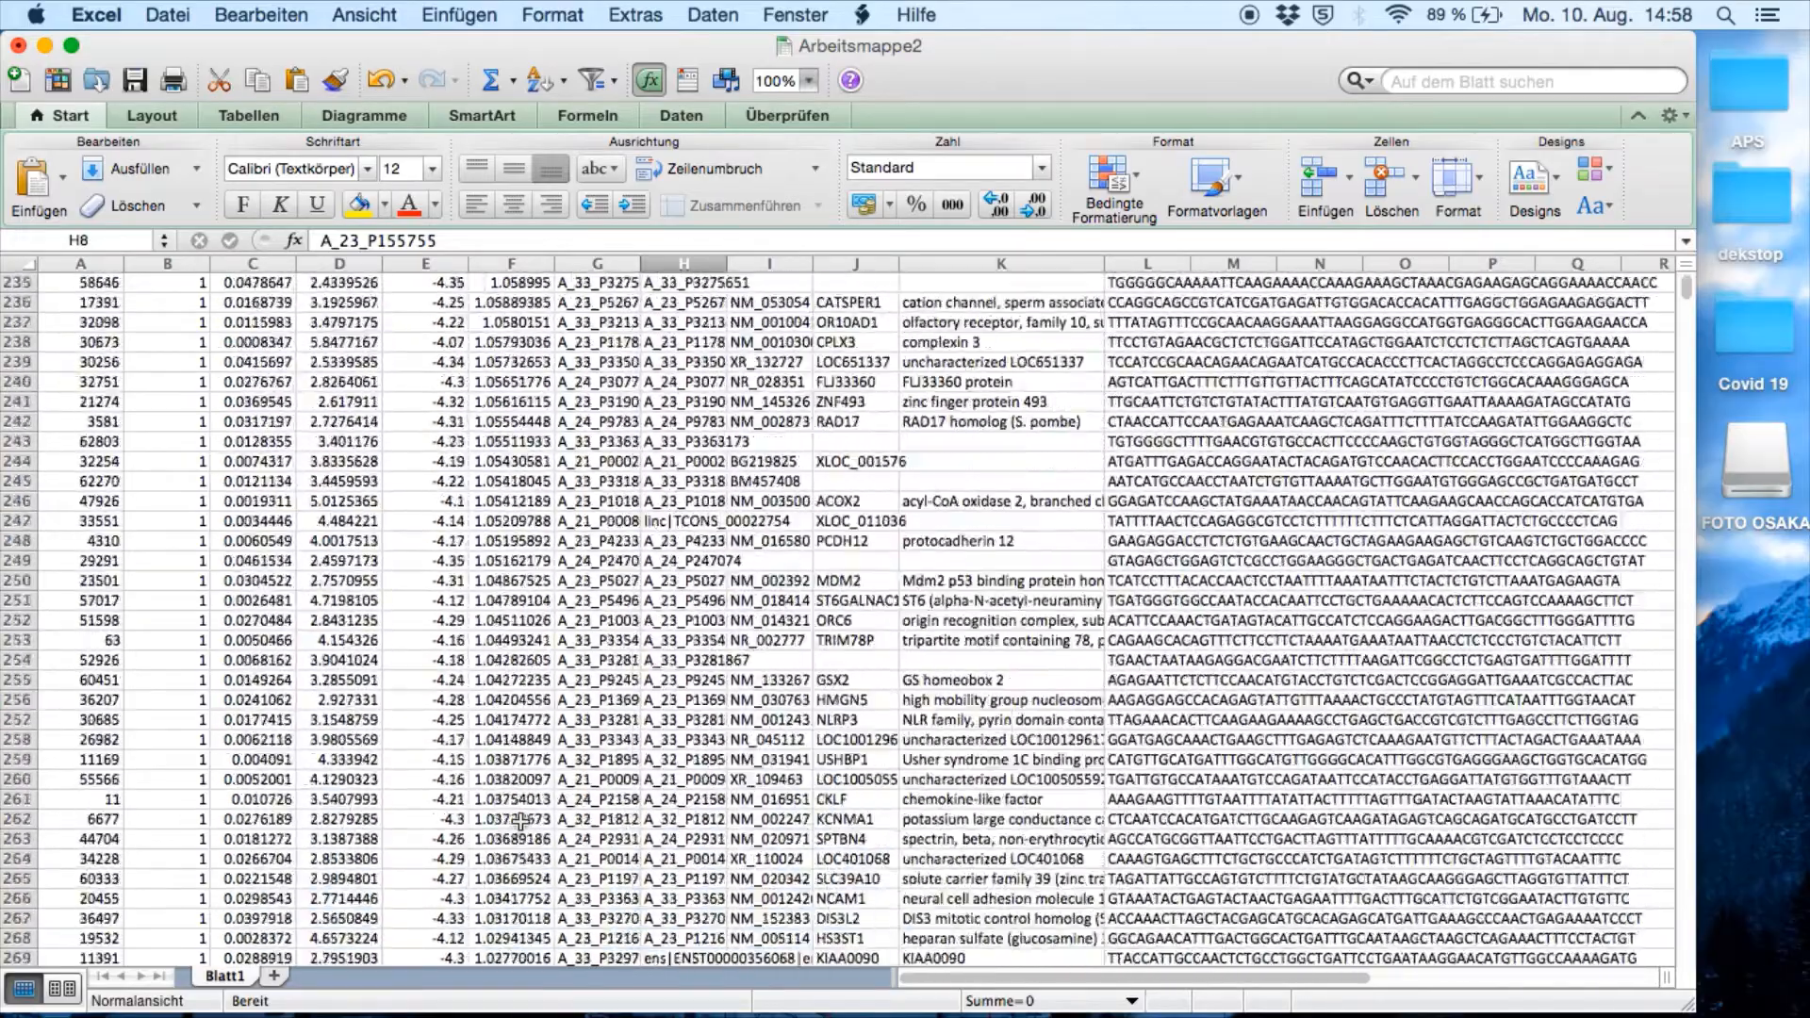
scroll(519, 822, "down", 10)
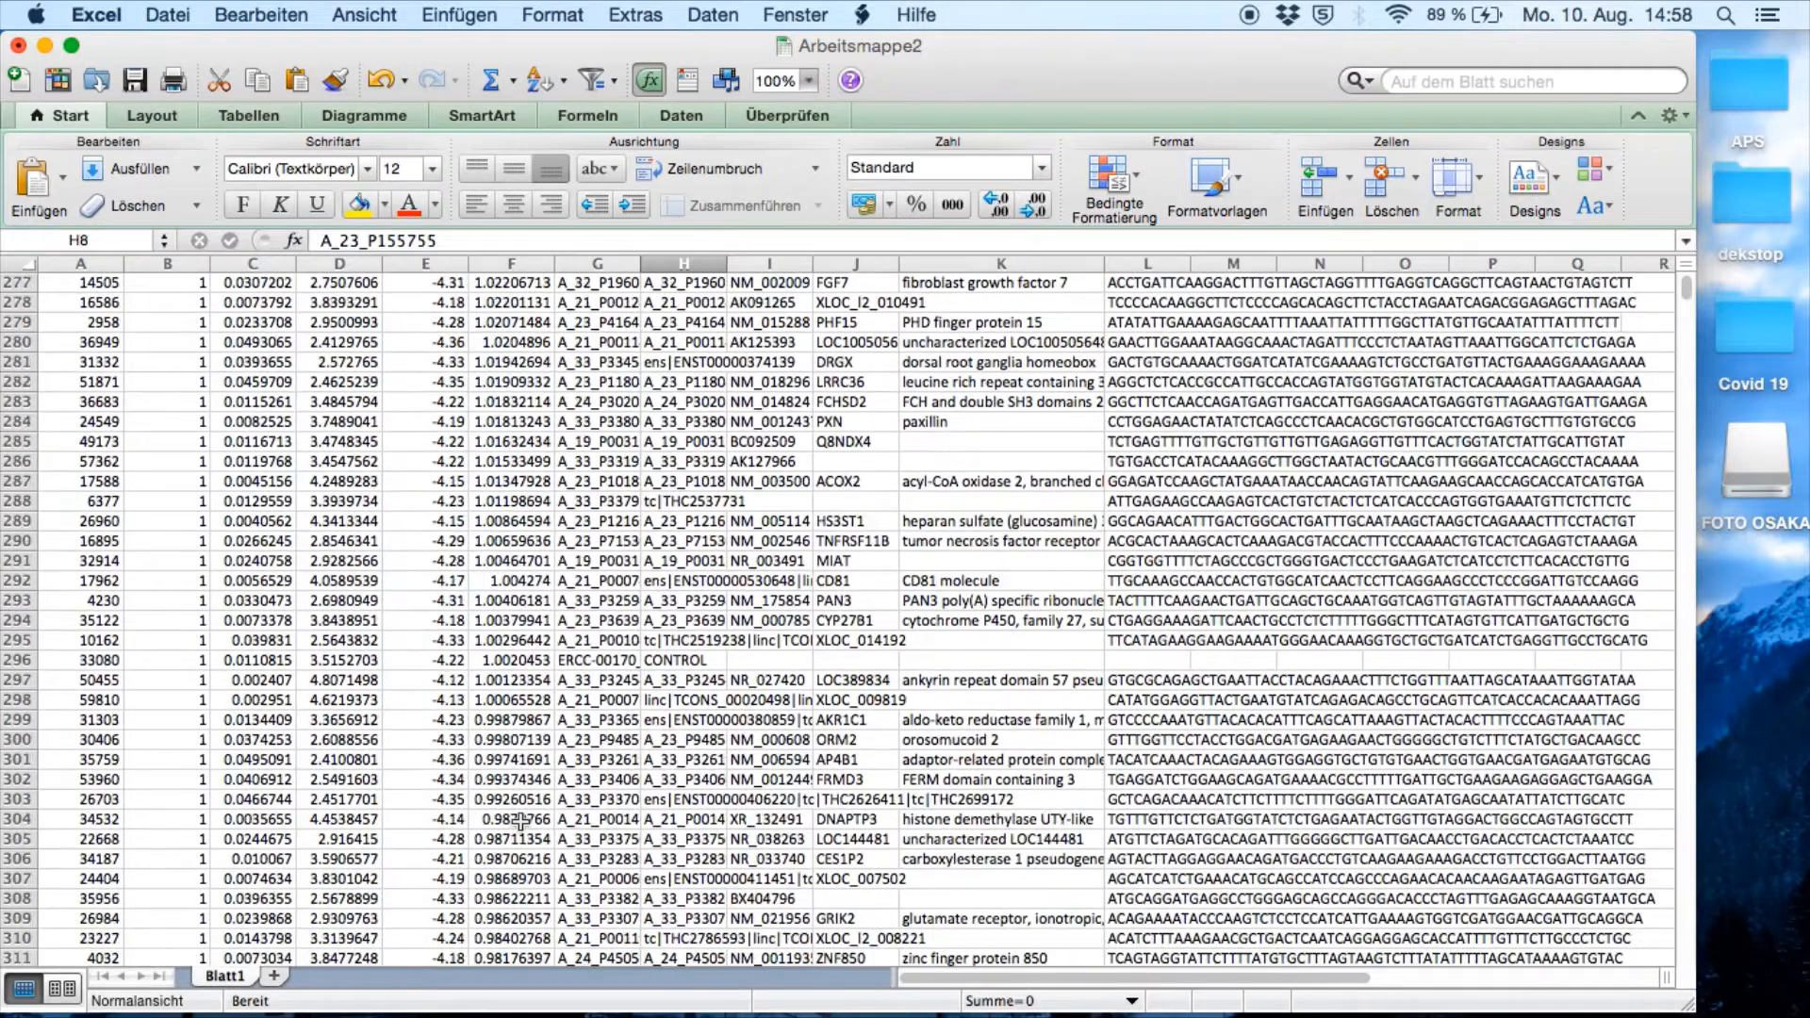
scroll(529, 526, "down", 2)
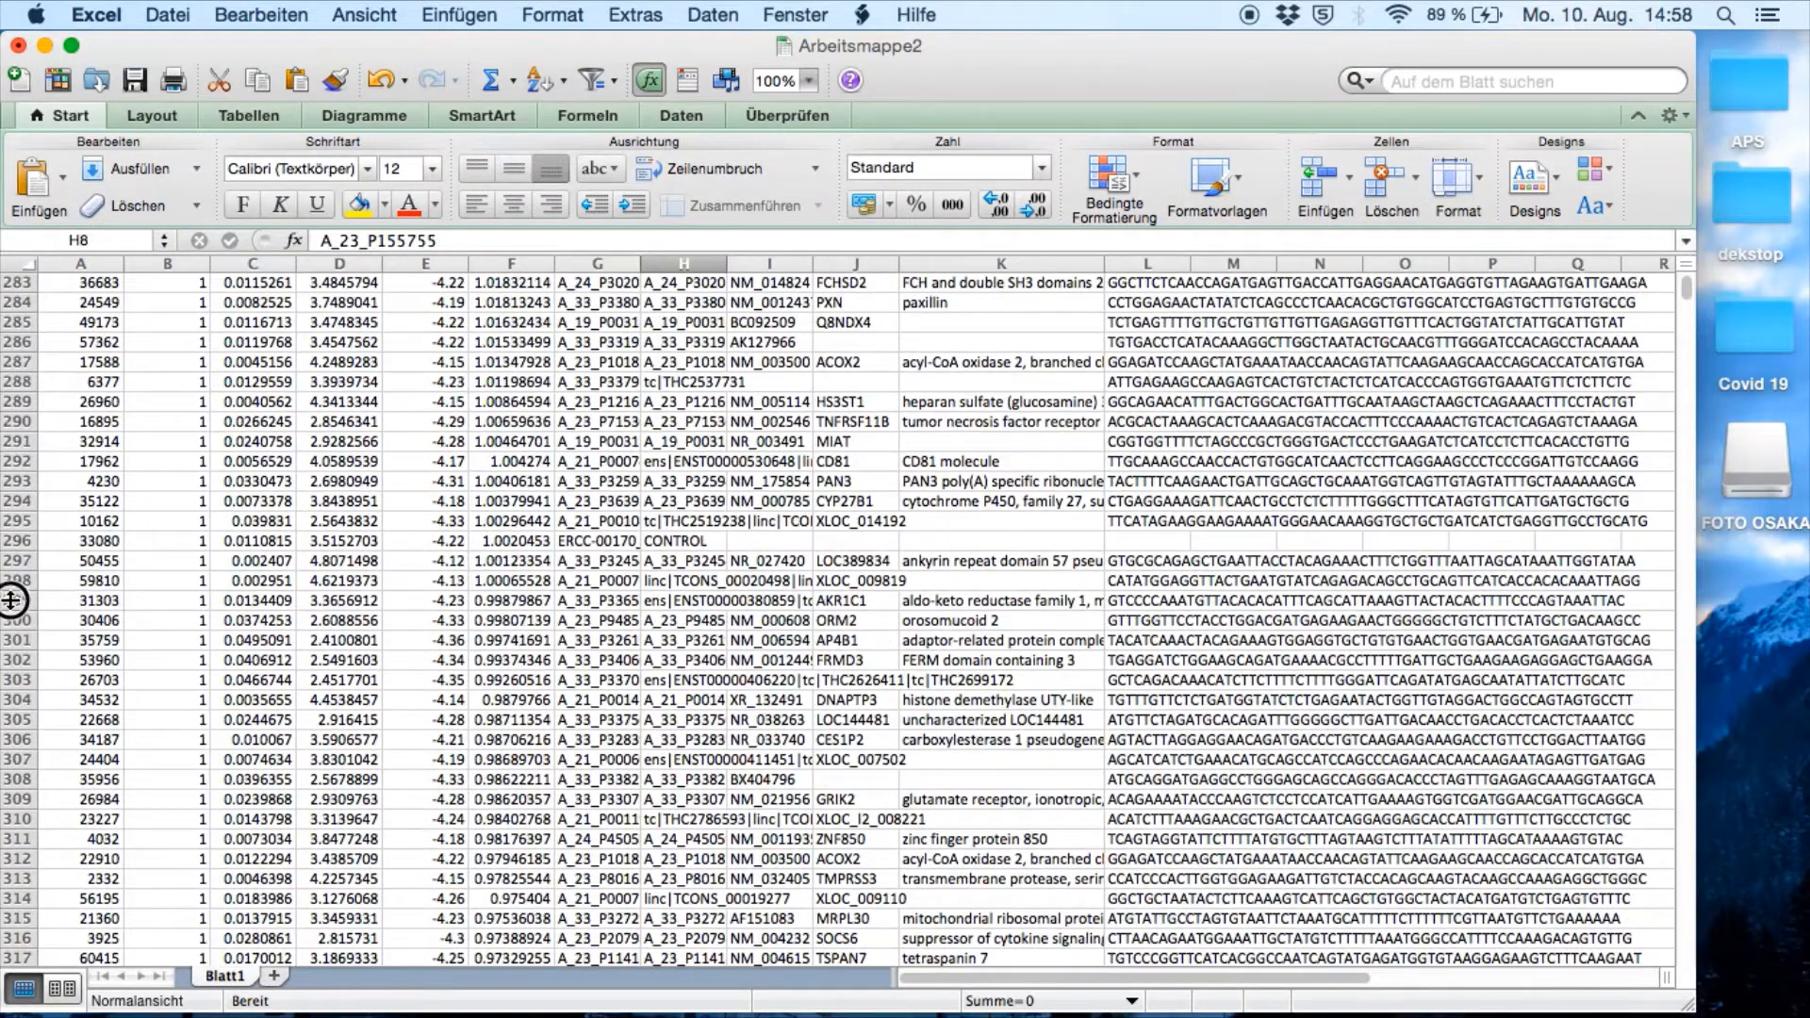
left_click(12, 599)
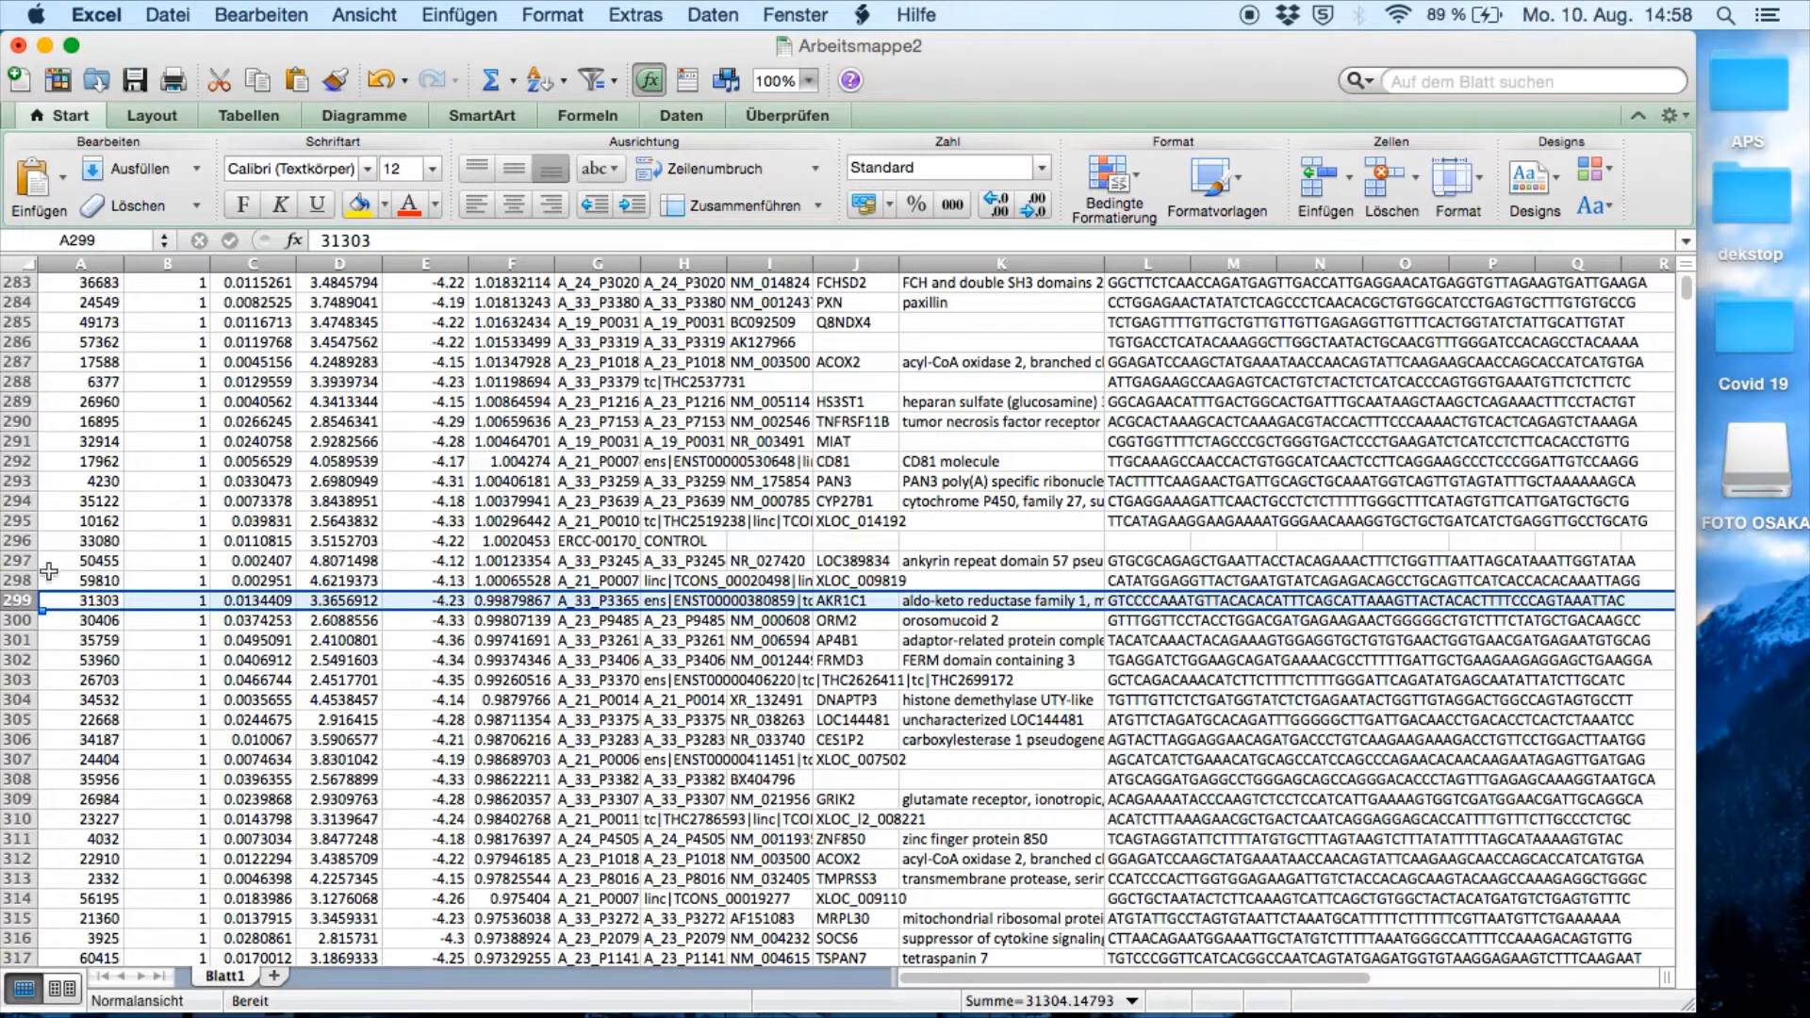
left_click(16, 580)
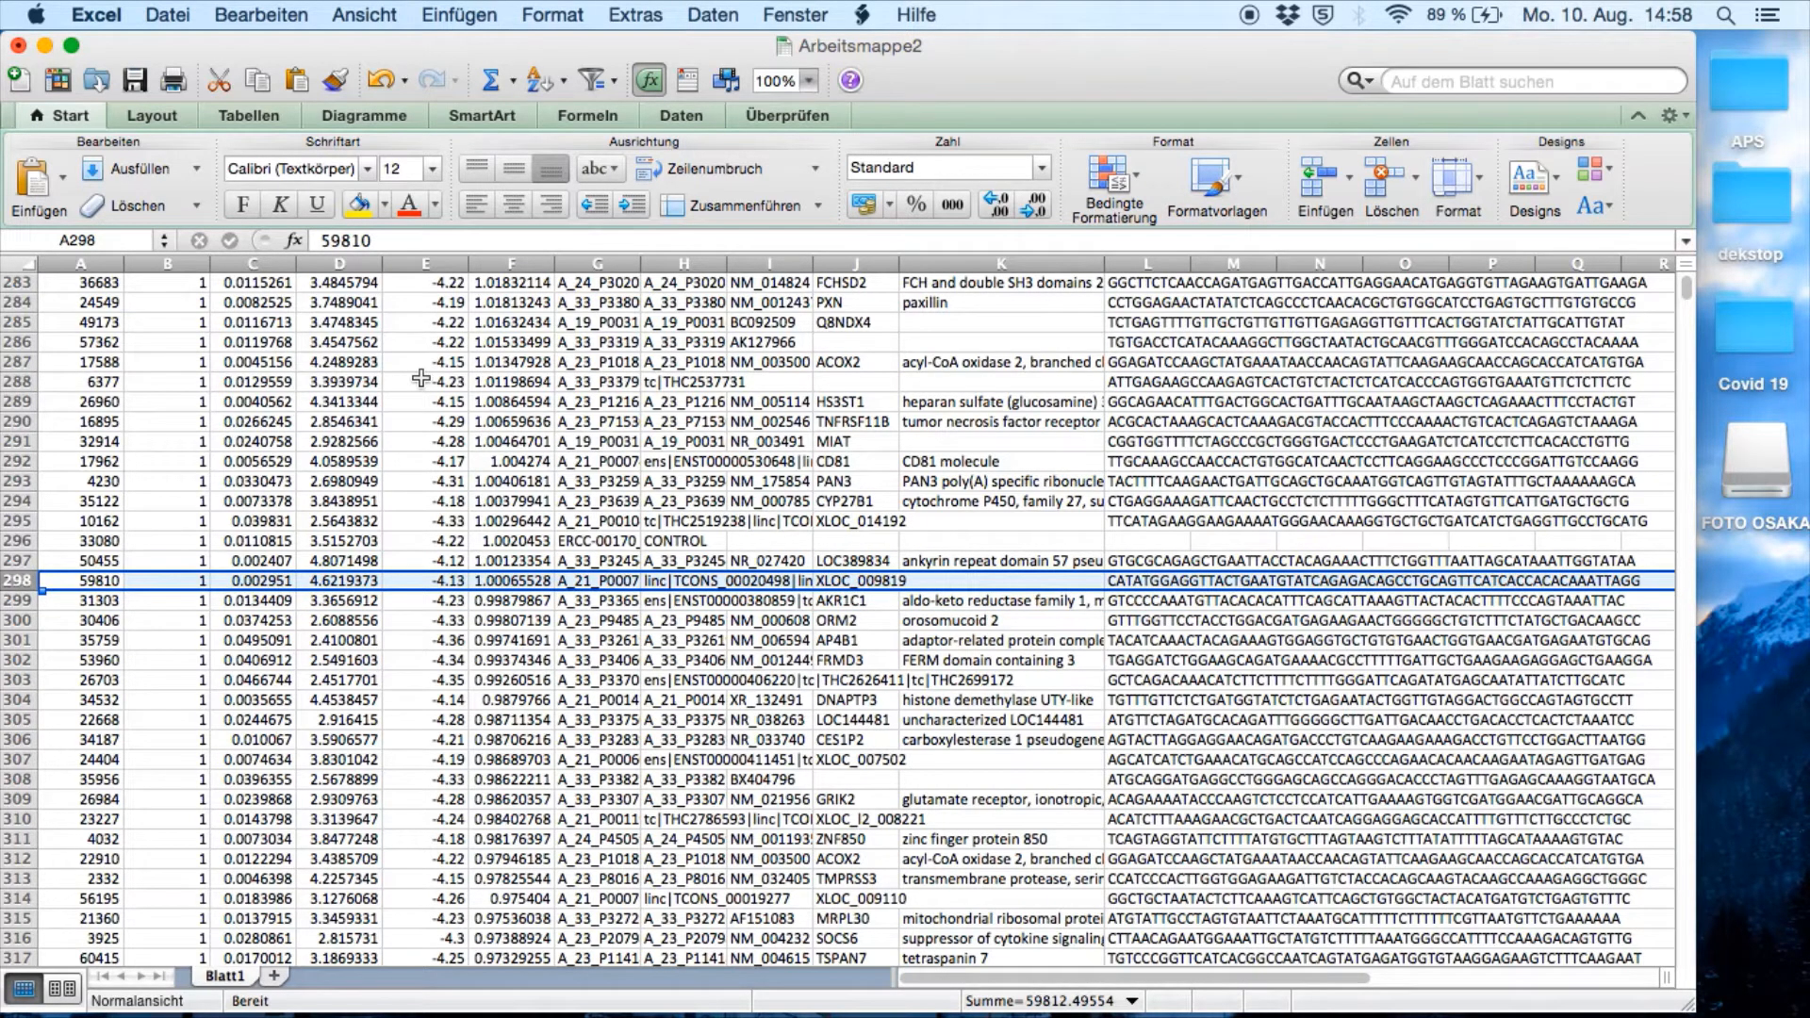
scroll(543, 535, "up", 20)
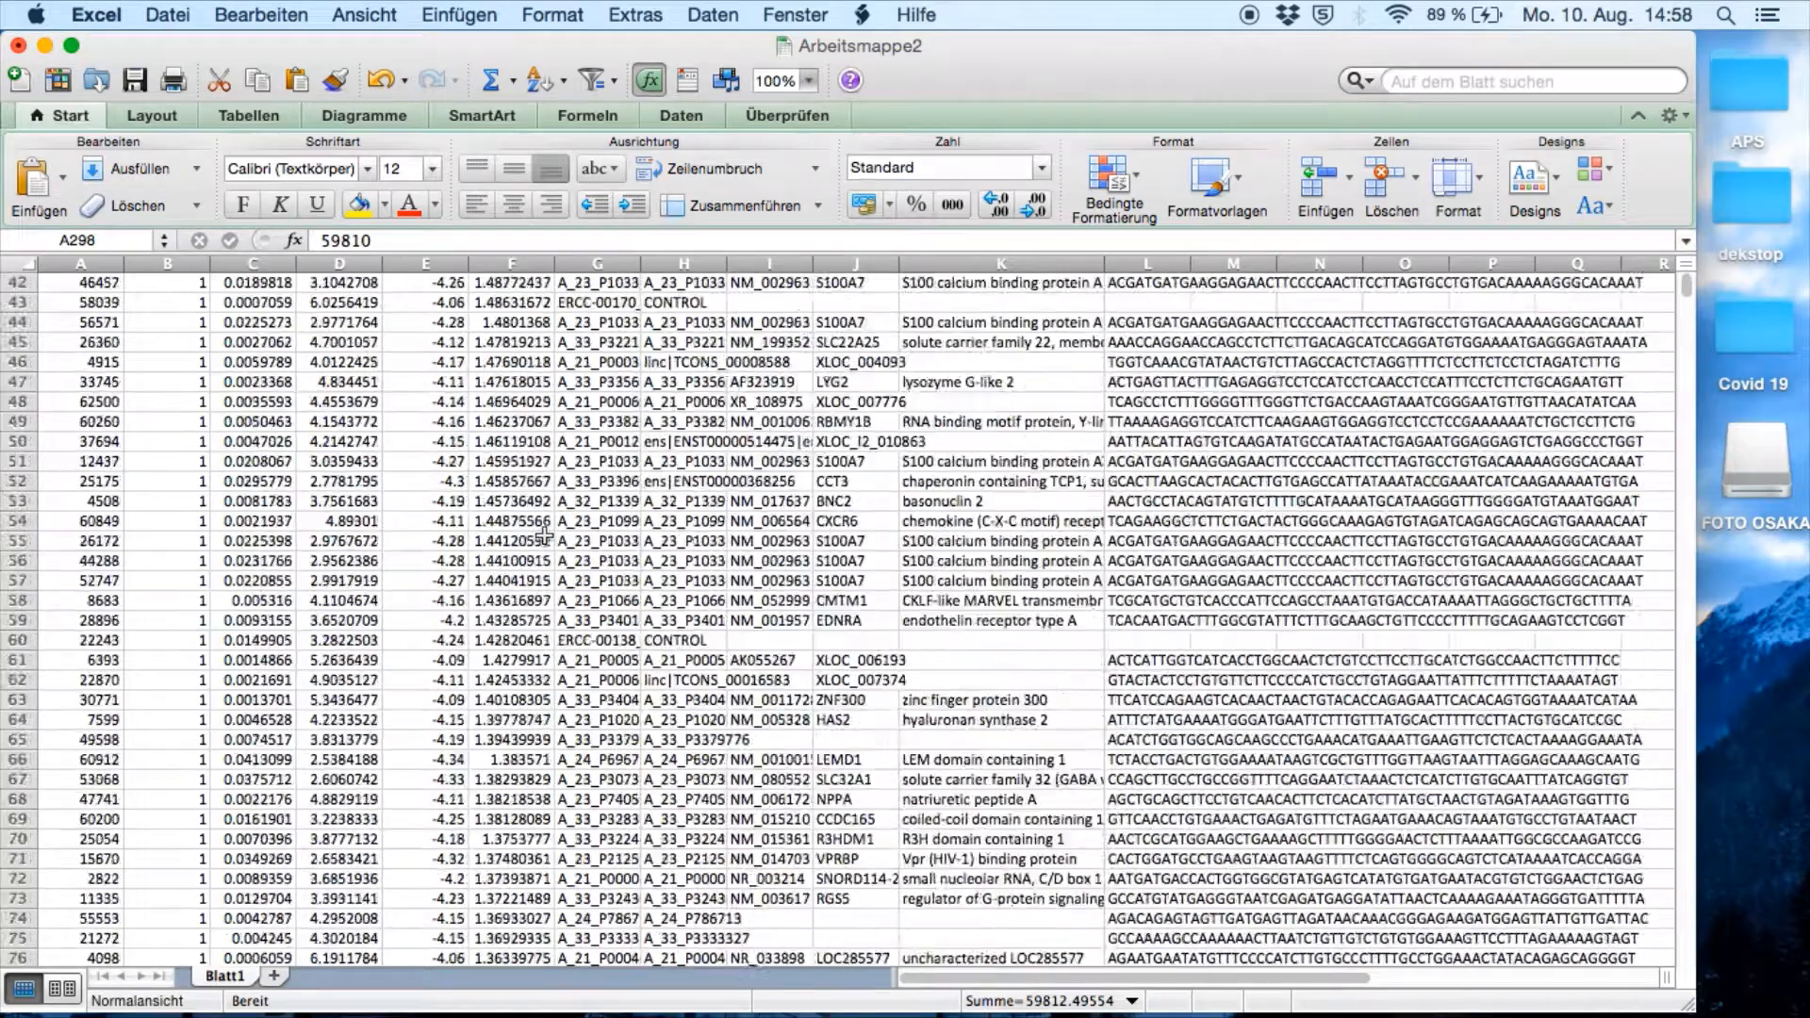
left_click(17, 302, "shift")
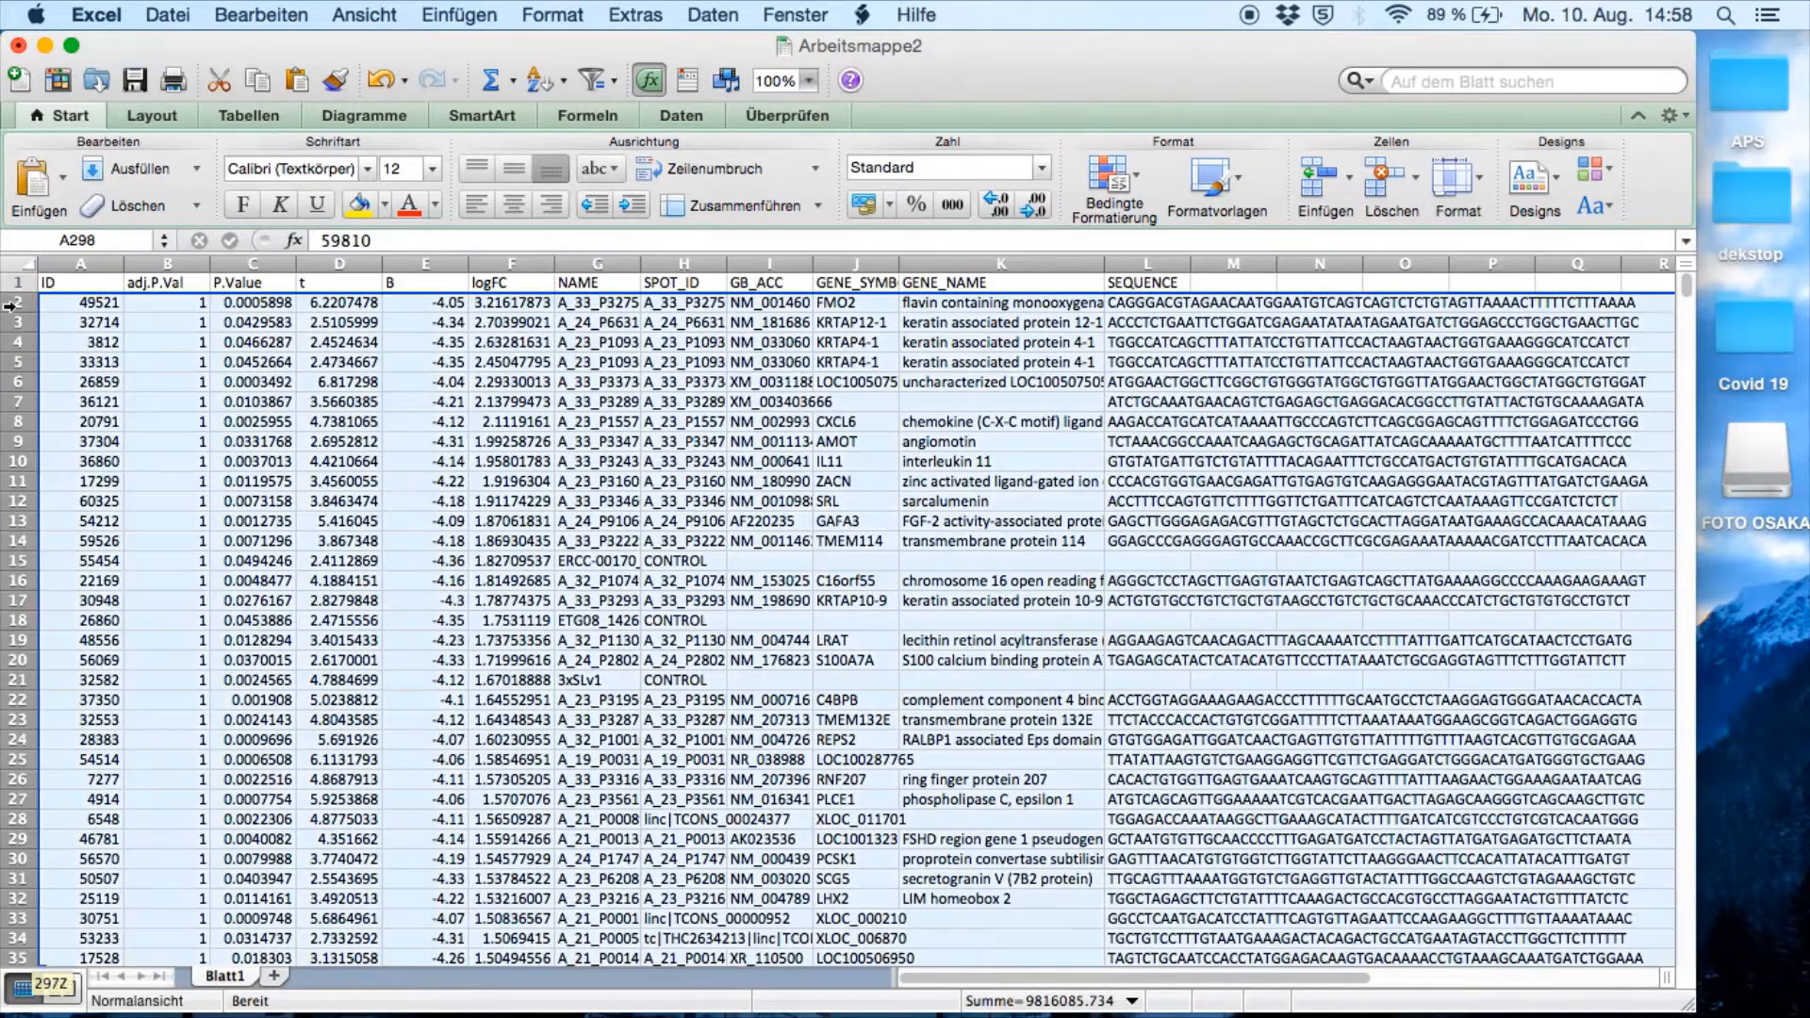
left_click(359, 204)
left_click(841, 581)
Step: Delete rows 299 to 1962, which hold the genes with a logFC between 1 and -1
scroll(846, 580, "down", 20)
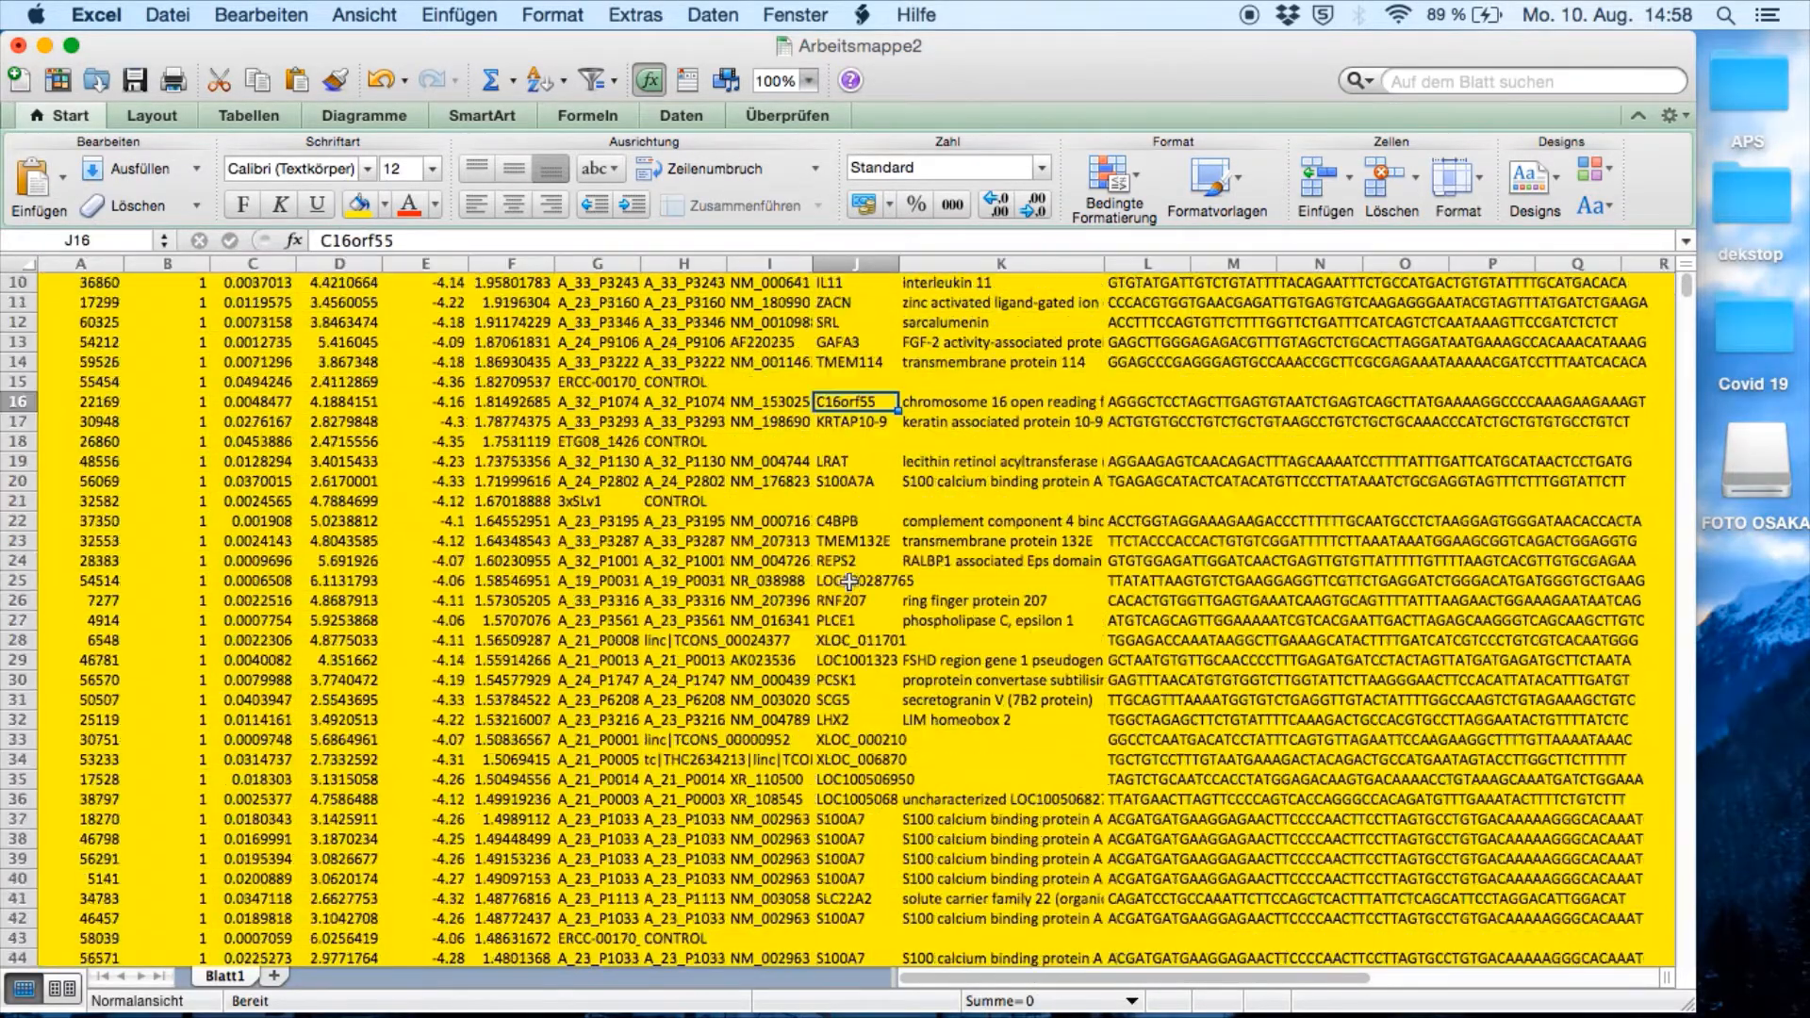
scroll(848, 581, "down", 20)
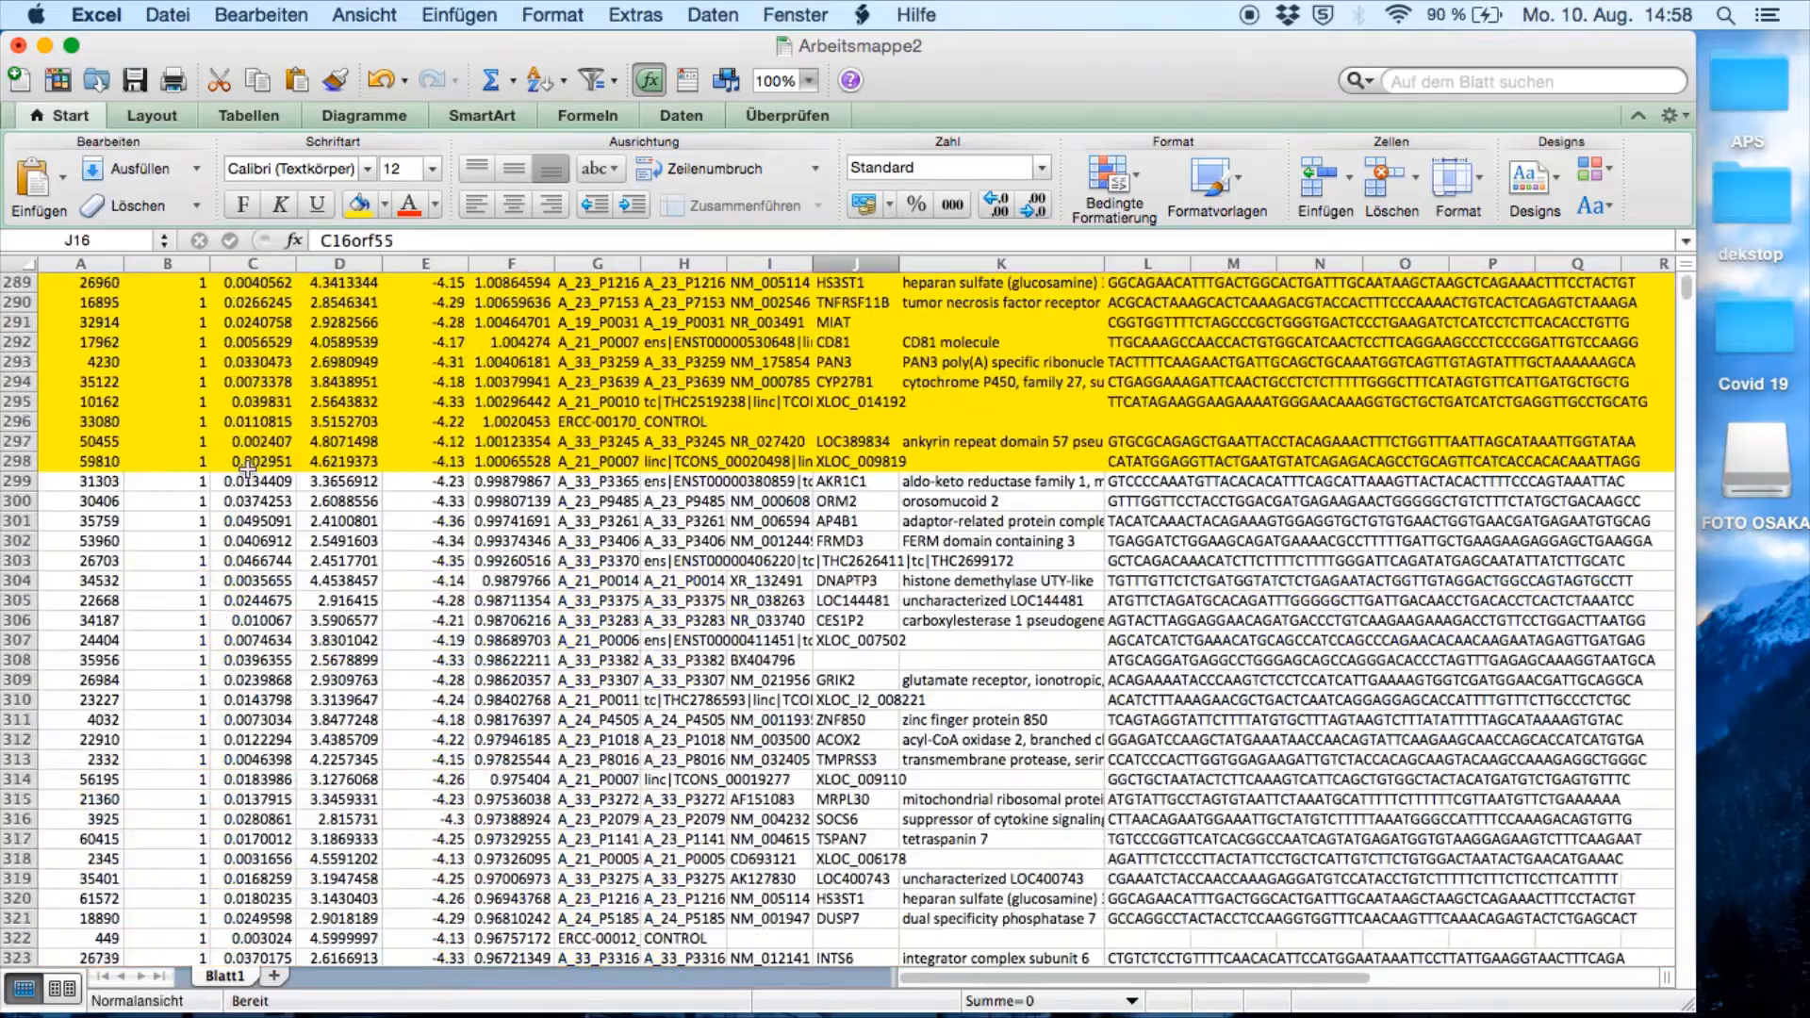
scroll(494, 619, "down", 1)
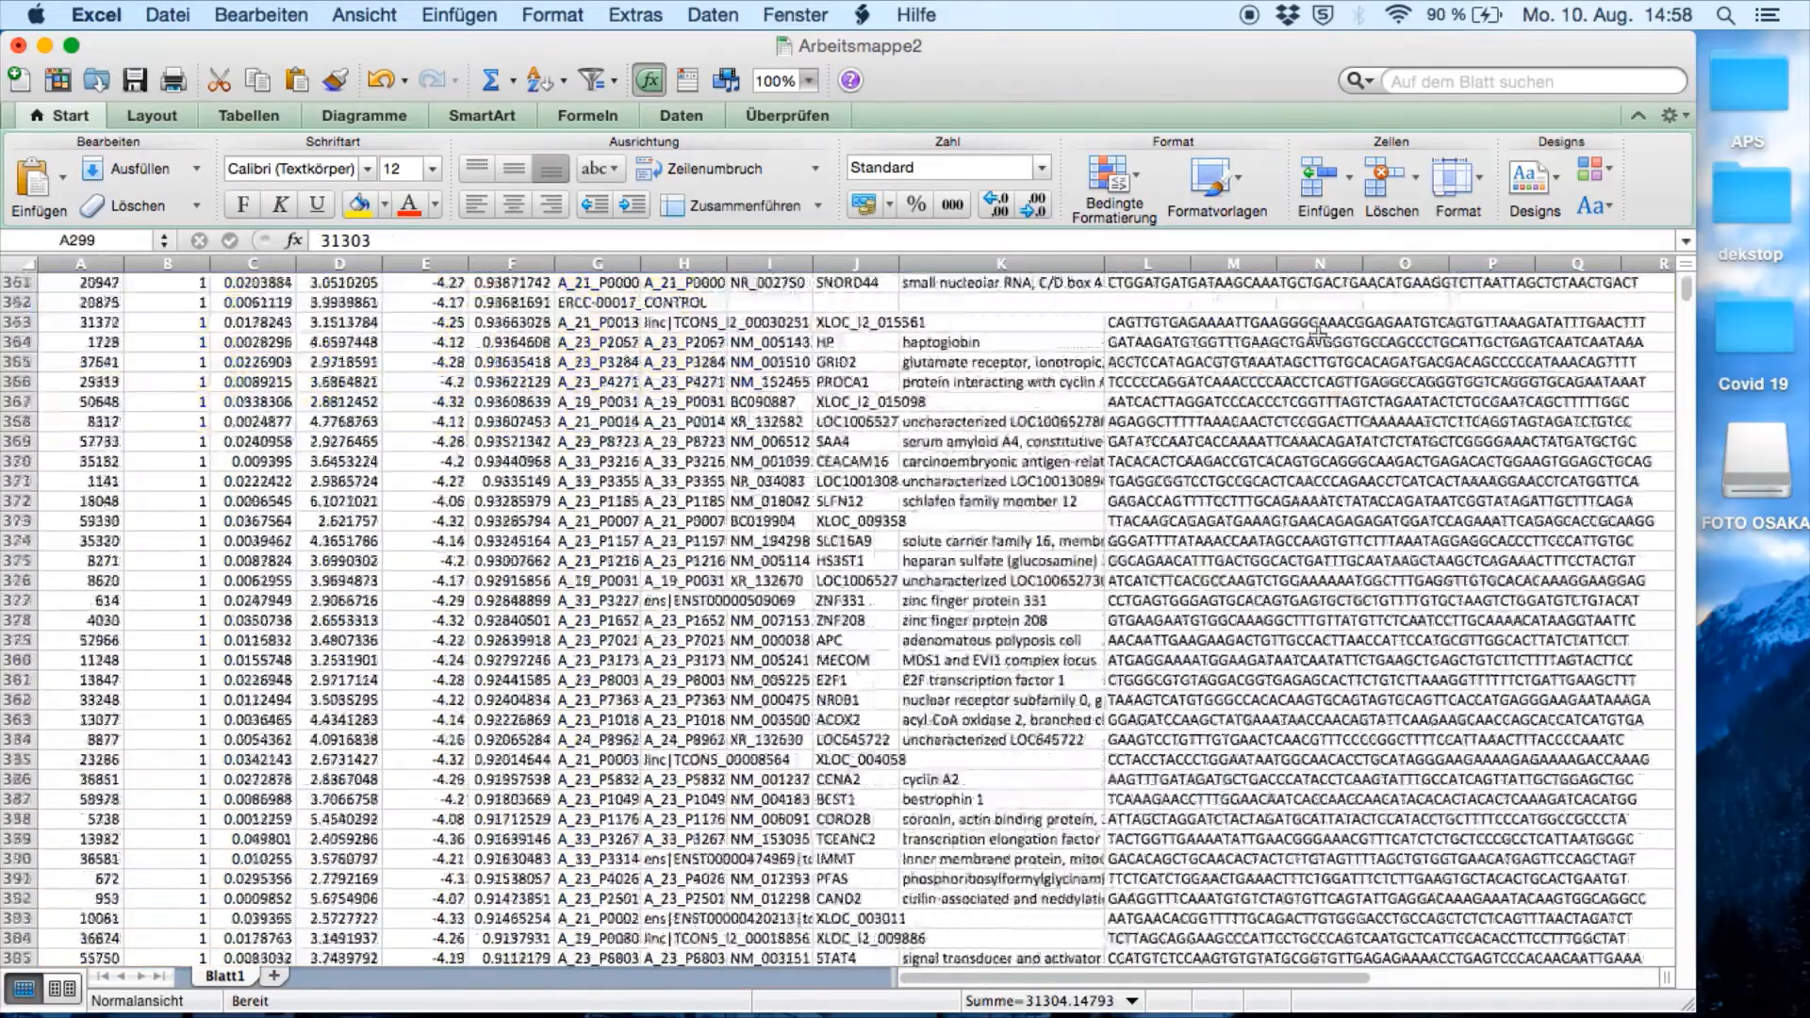
mouse_move(1688, 300)
left_mouse_down()
mouse_move(1689, 367)
mouse_move(1693, 304)
left_mouse_up()
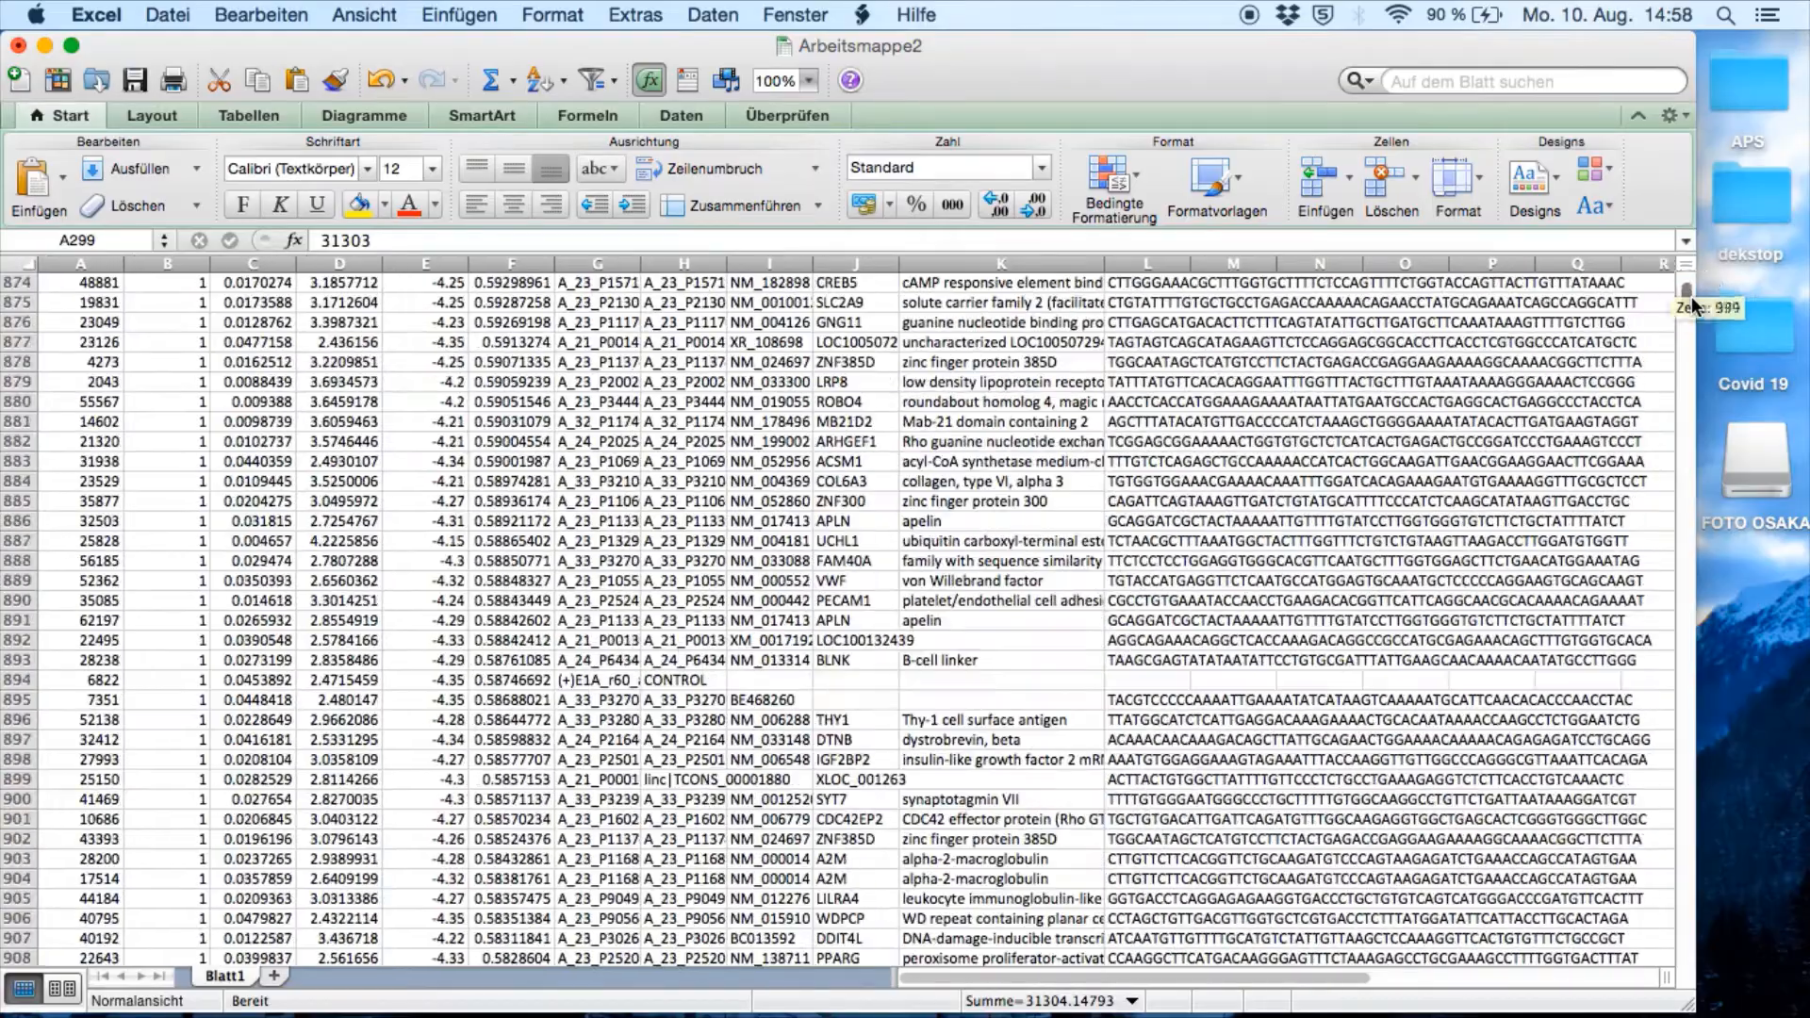
scroll(853, 673, "down", 20)
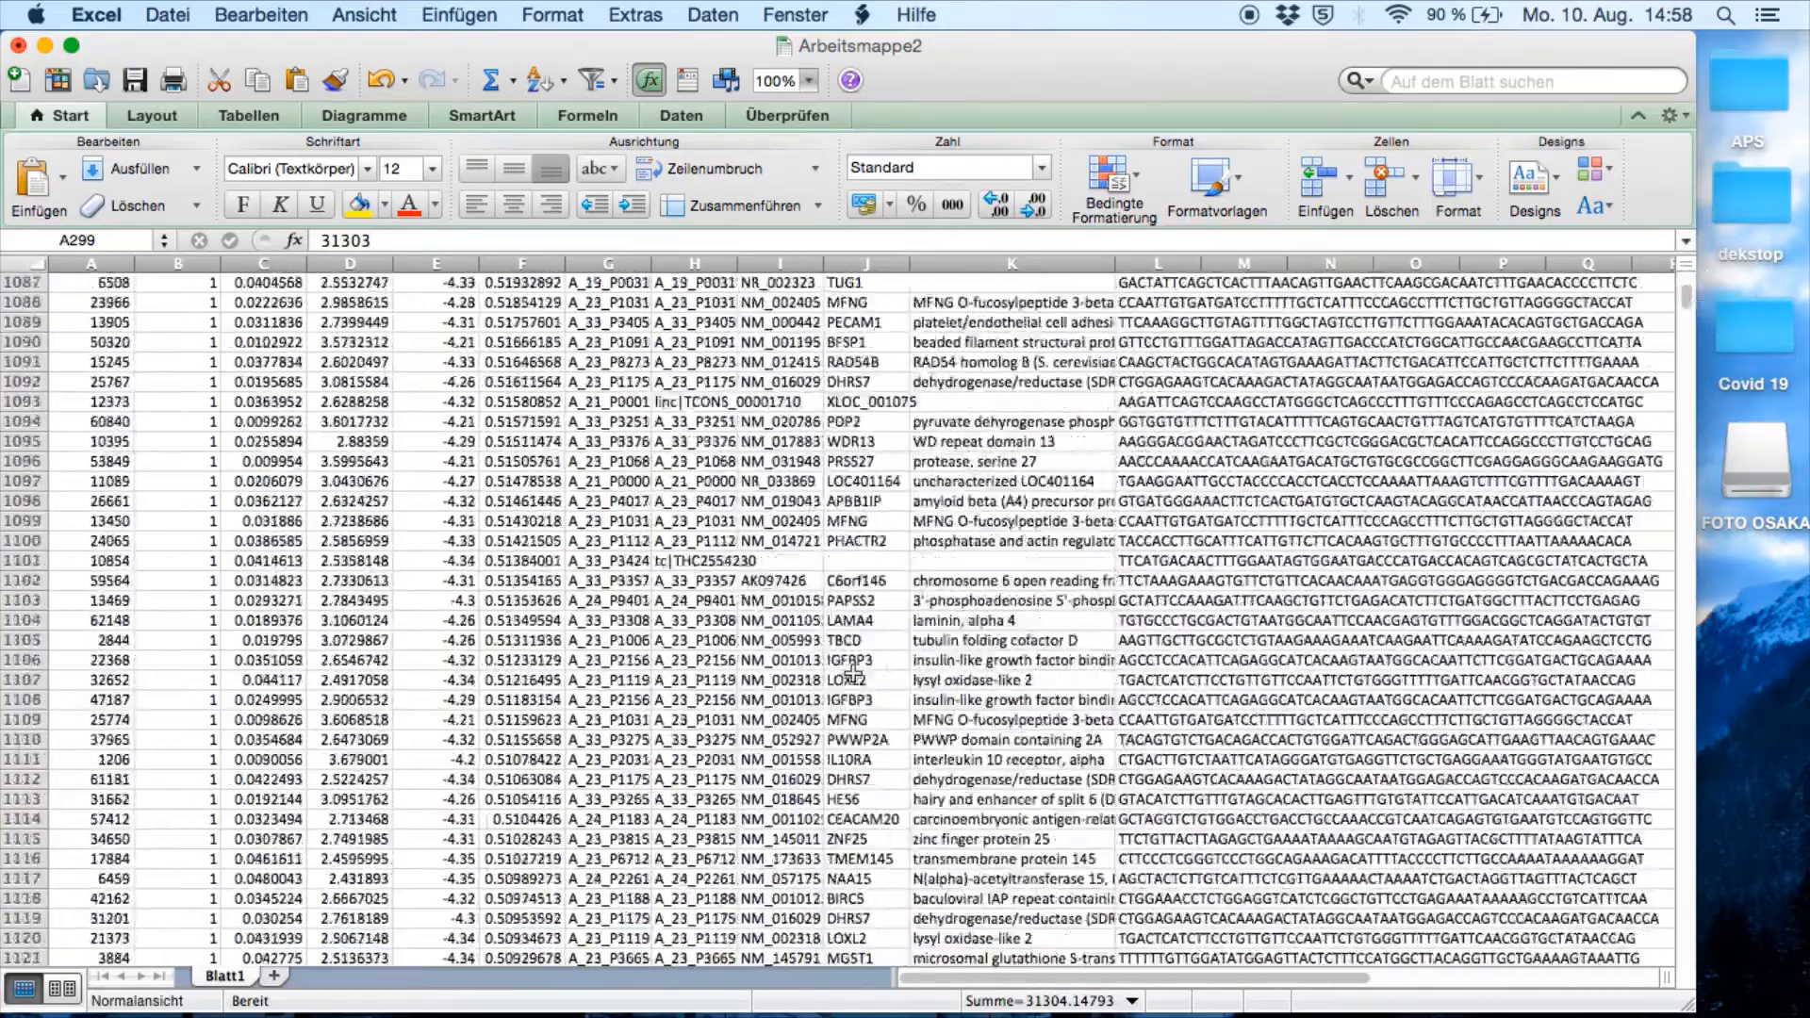
scroll(853, 672, "down", 20)
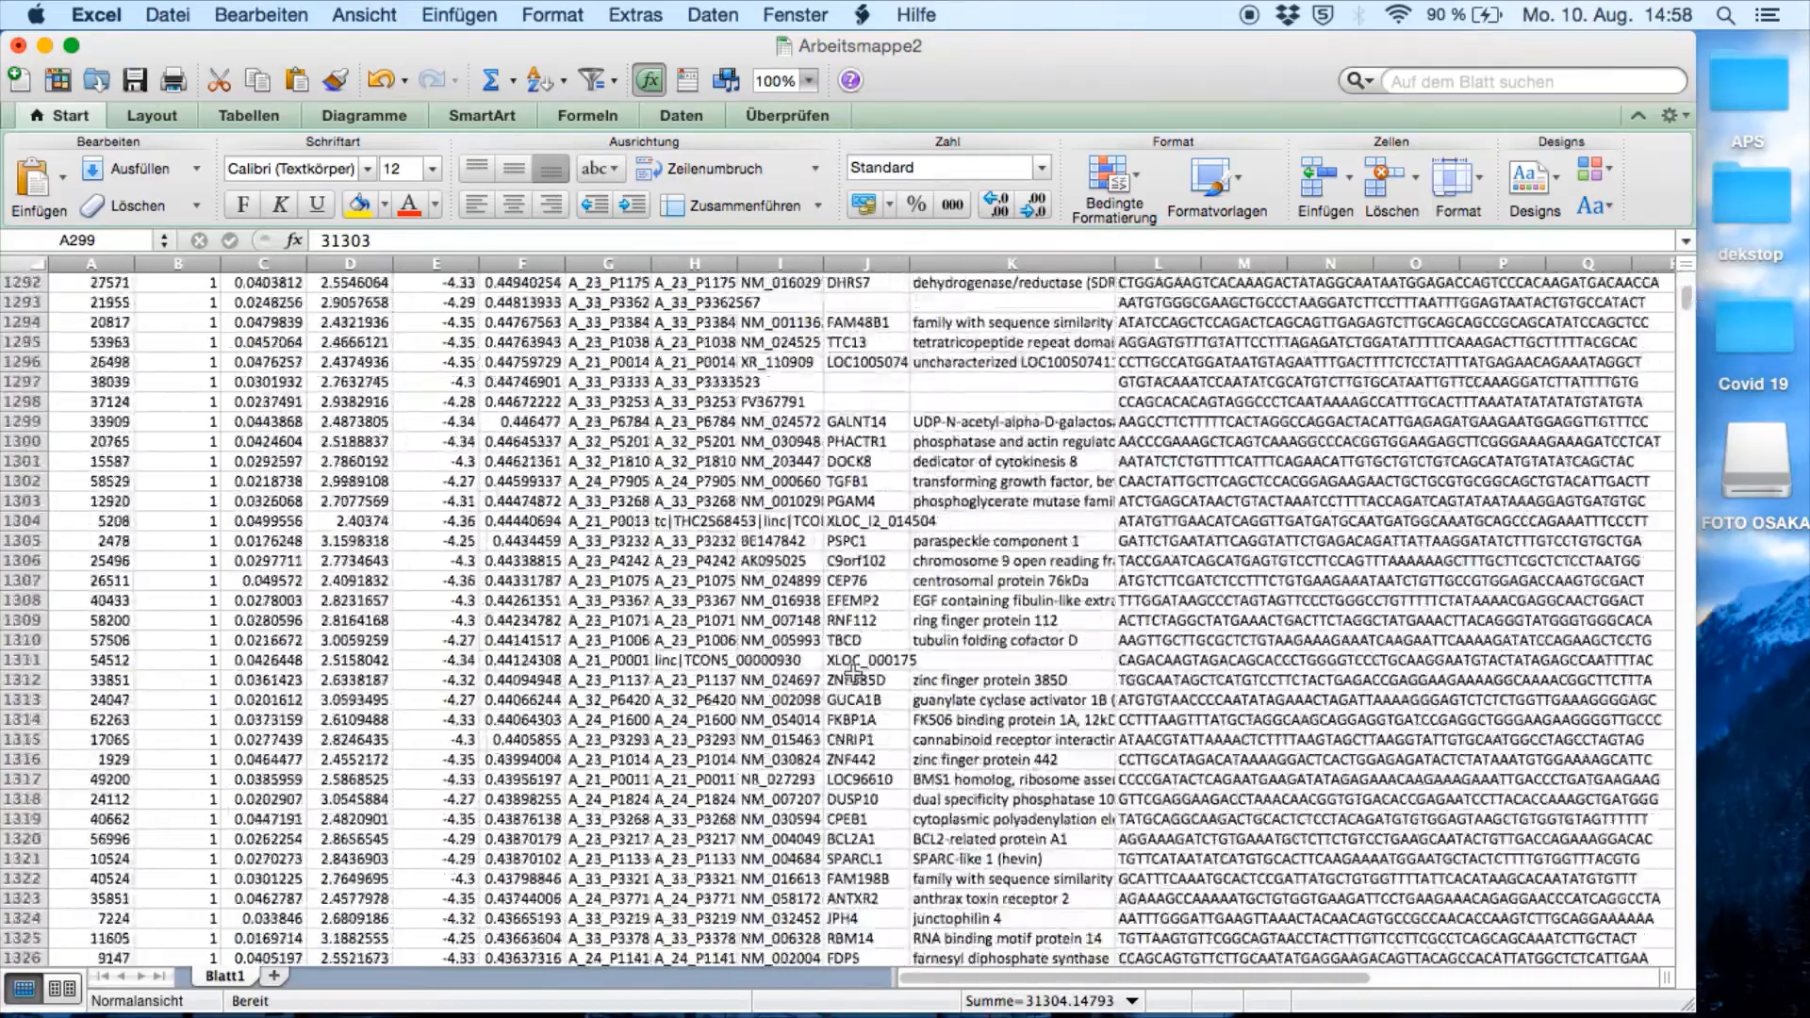
scroll(853, 672, "down", 20)
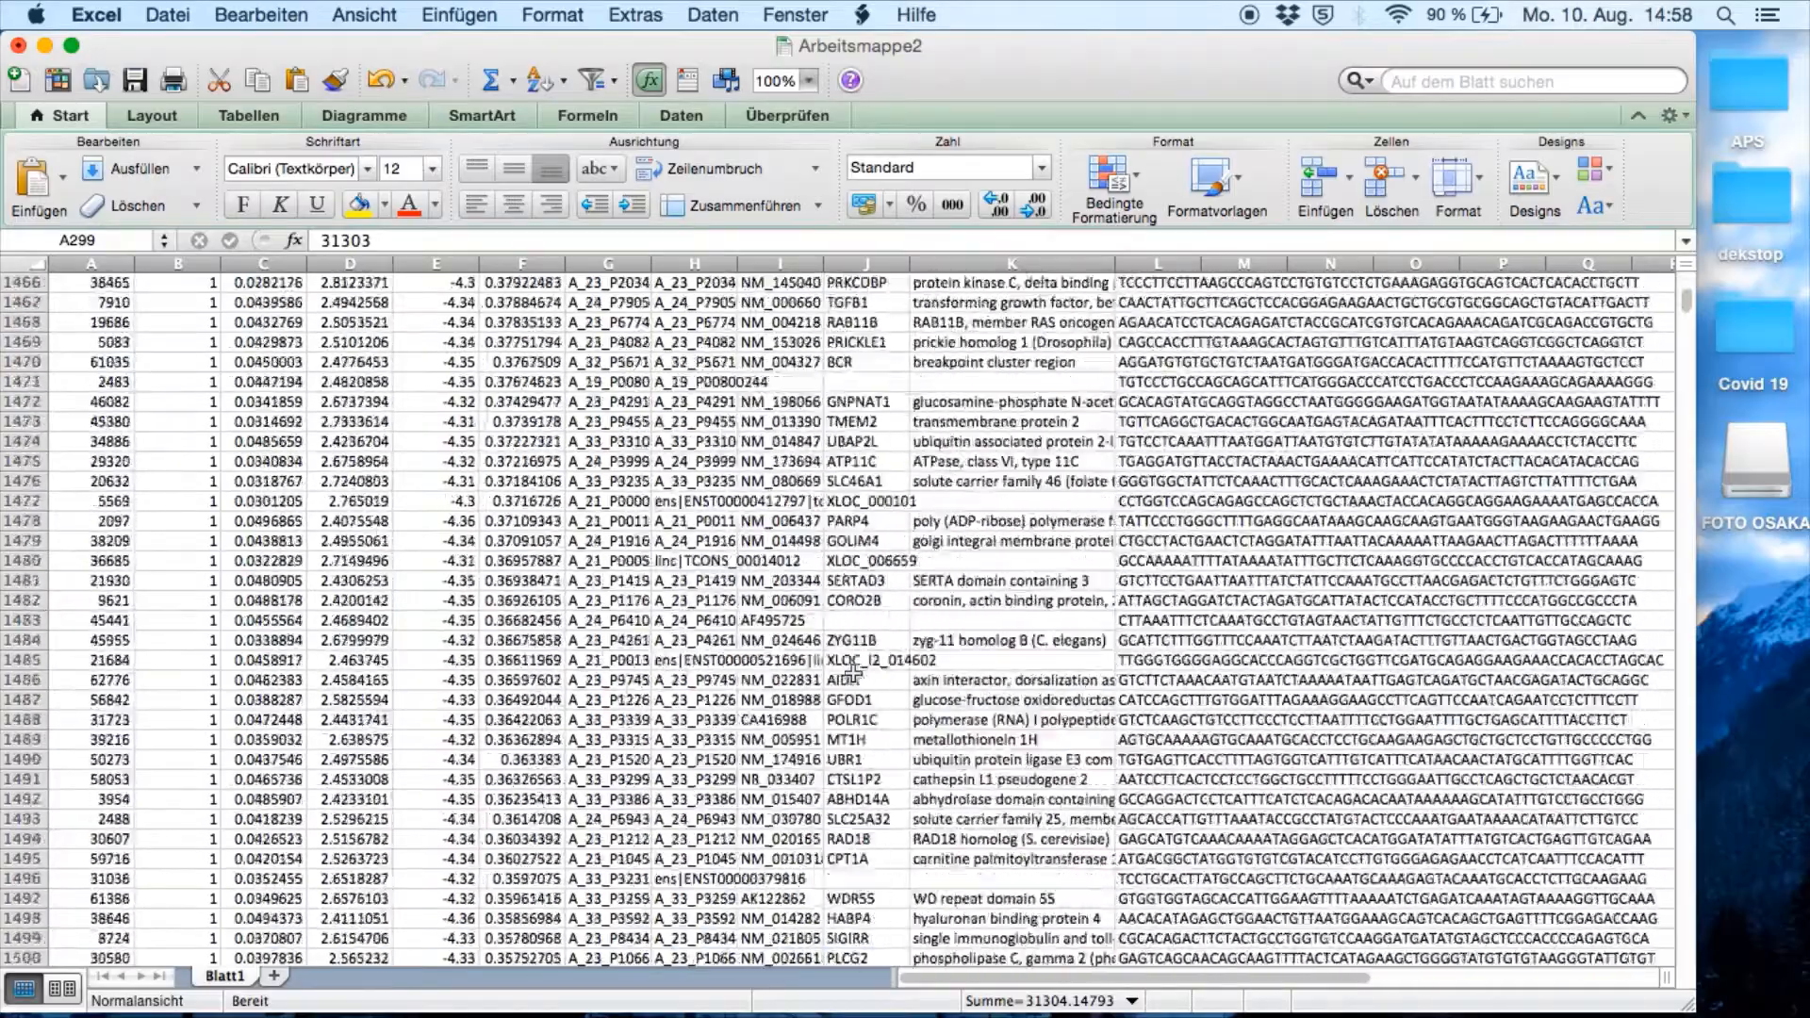
scroll(853, 672, "down", 16)
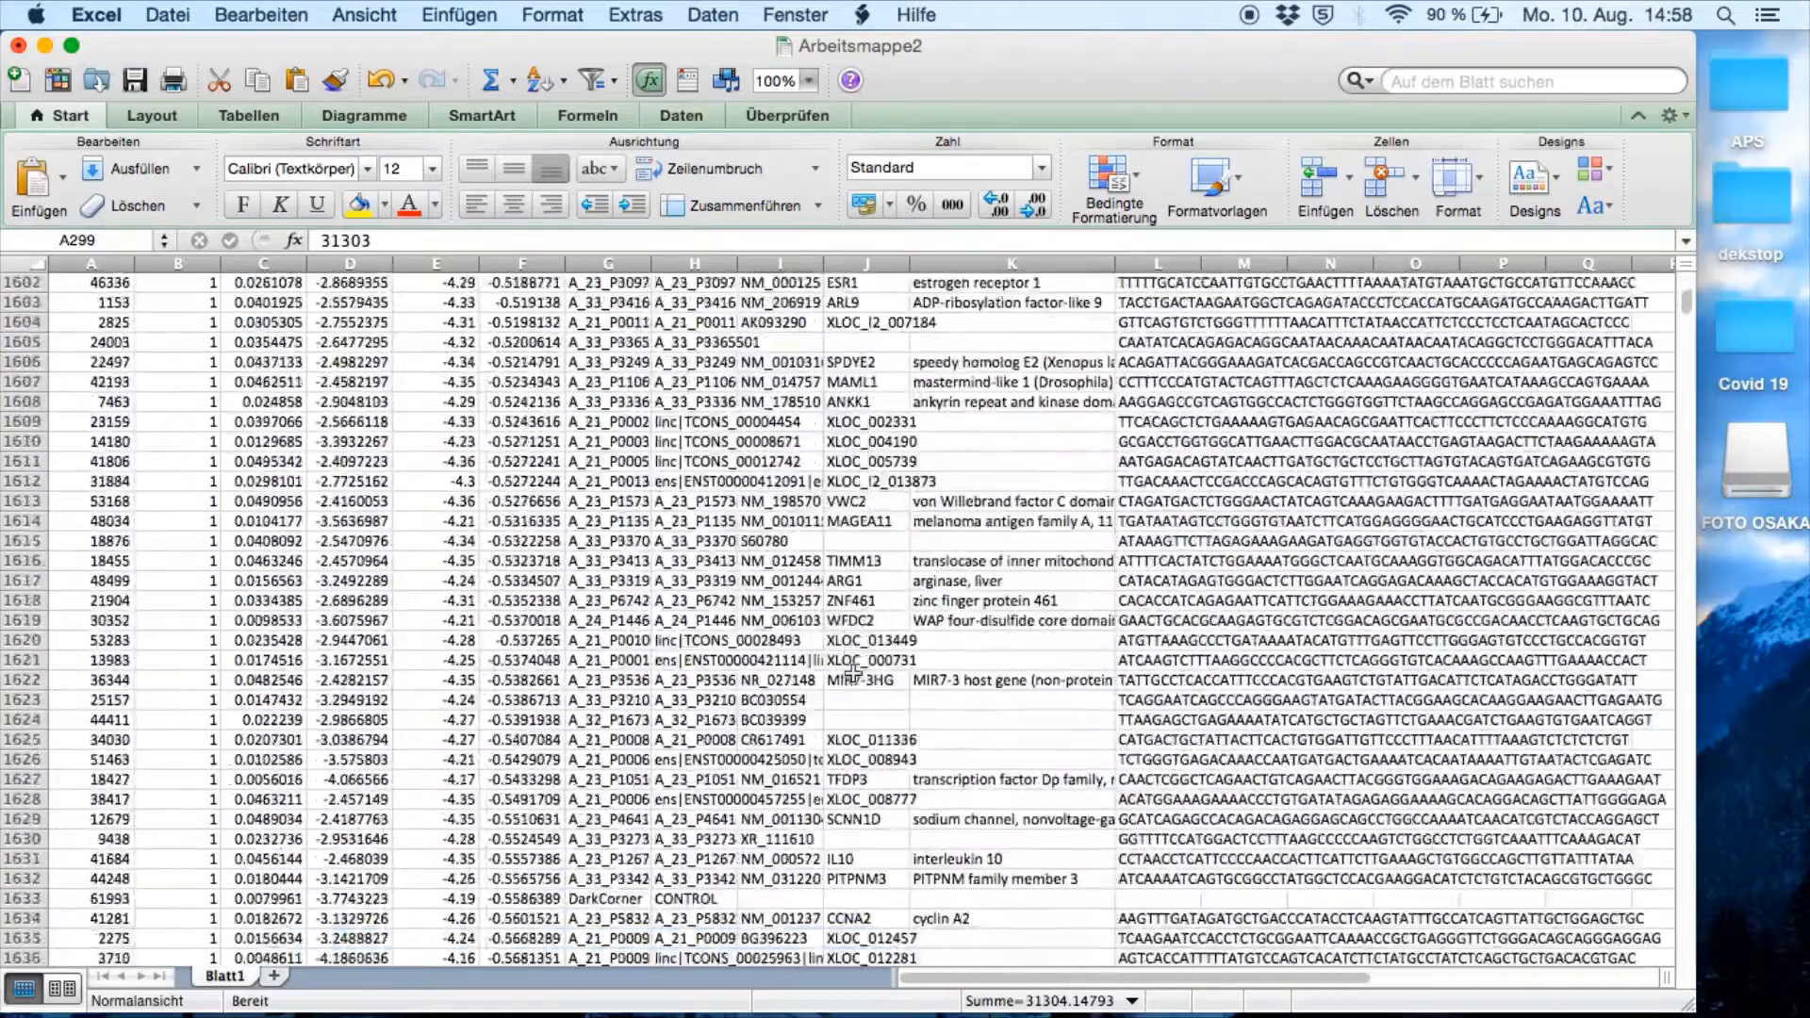
scroll(853, 672, "down", 20)
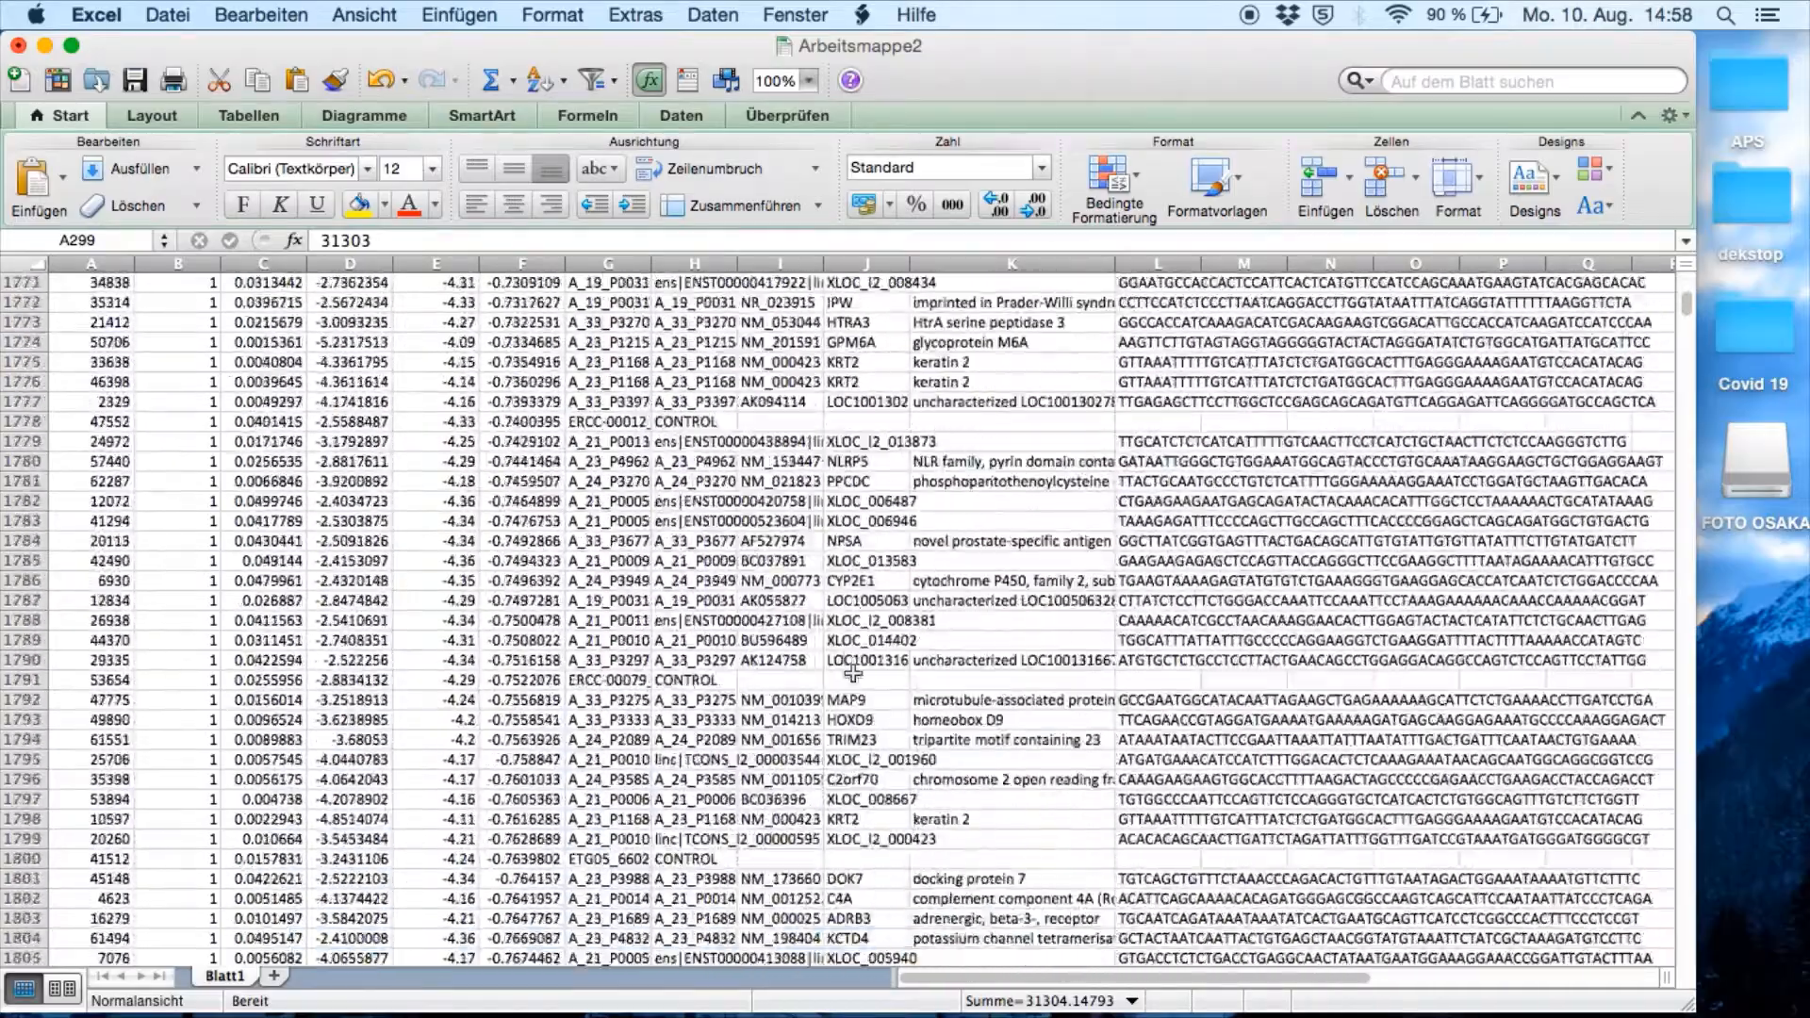
scroll(853, 672, "down", 13)
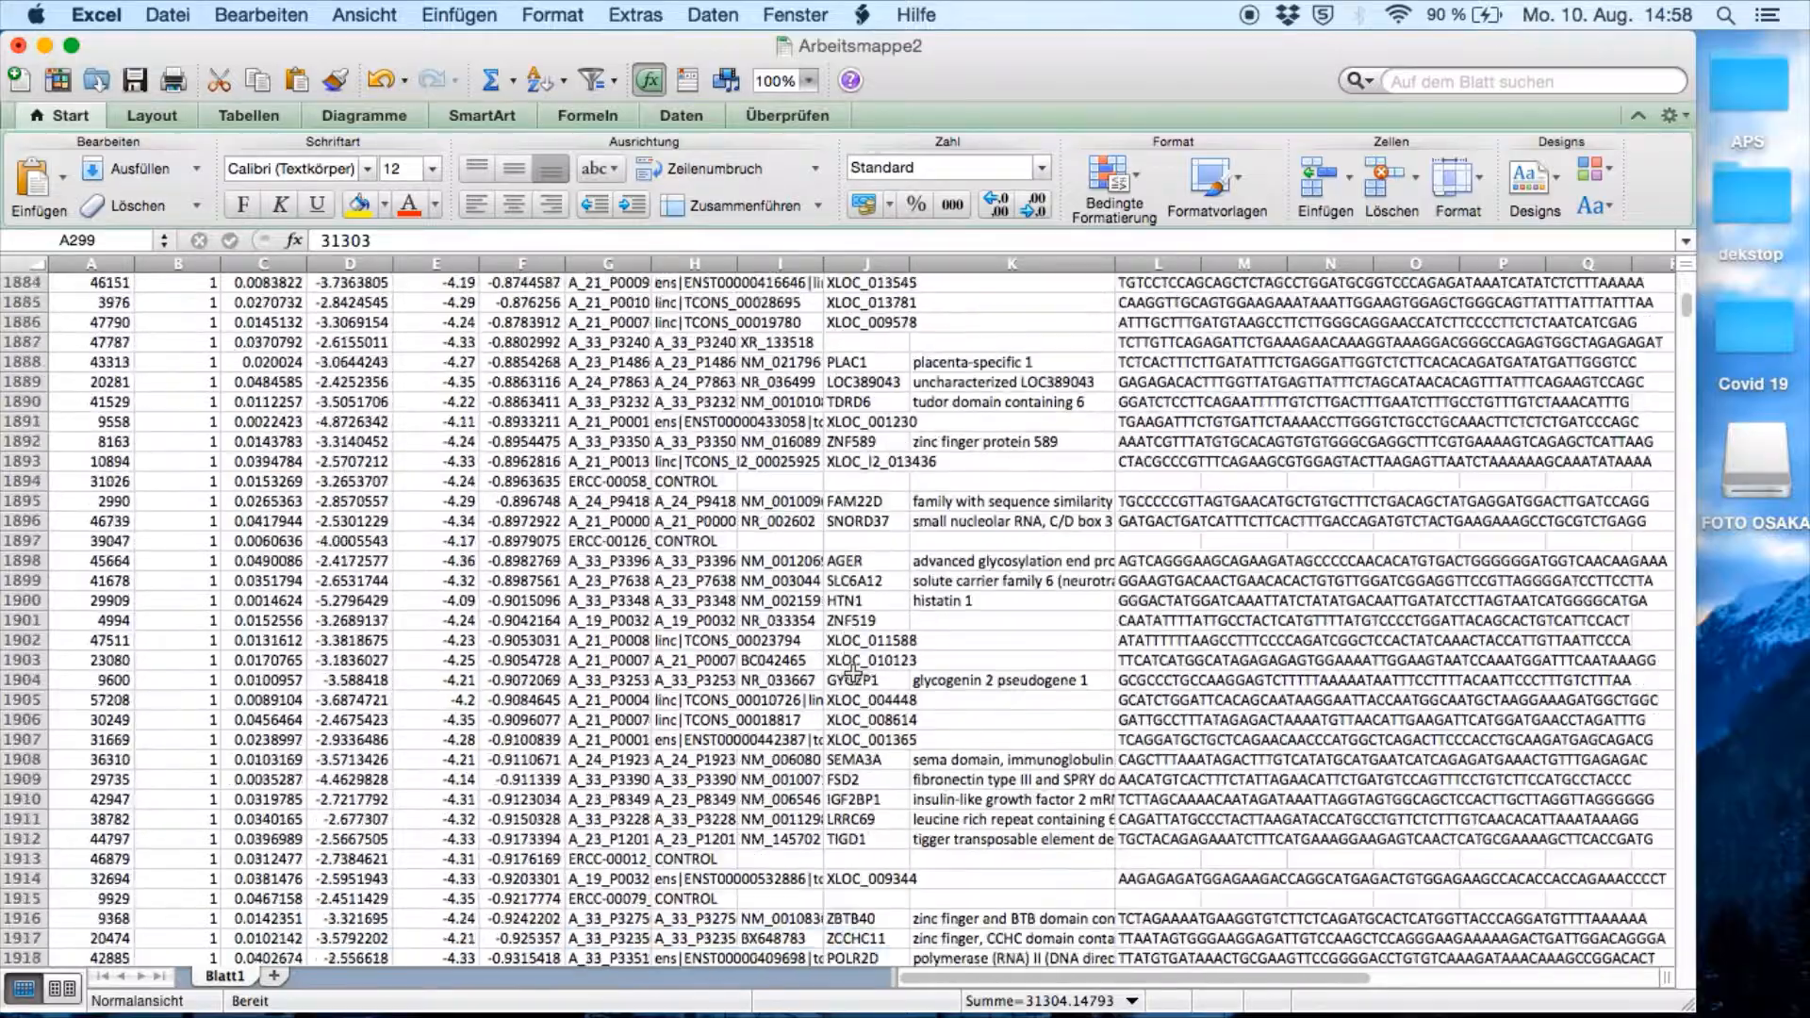
scroll(853, 672, "down", 9)
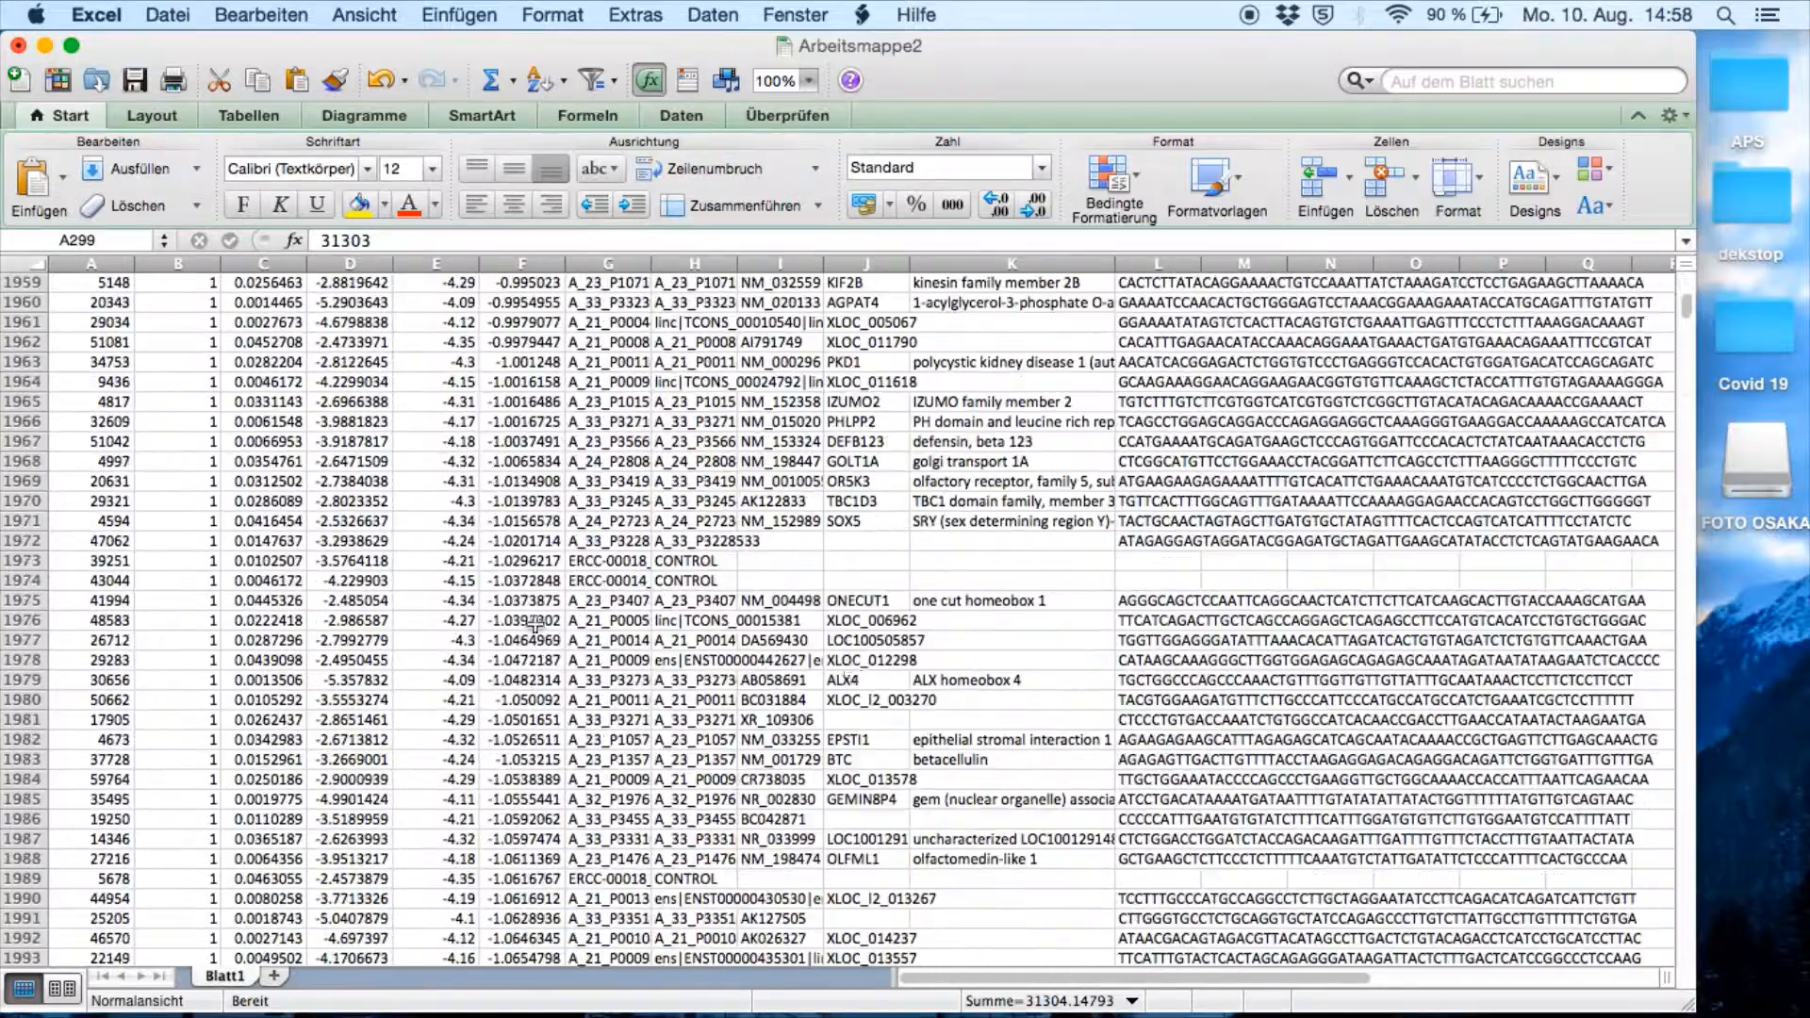
left_click(19, 341, "shift")
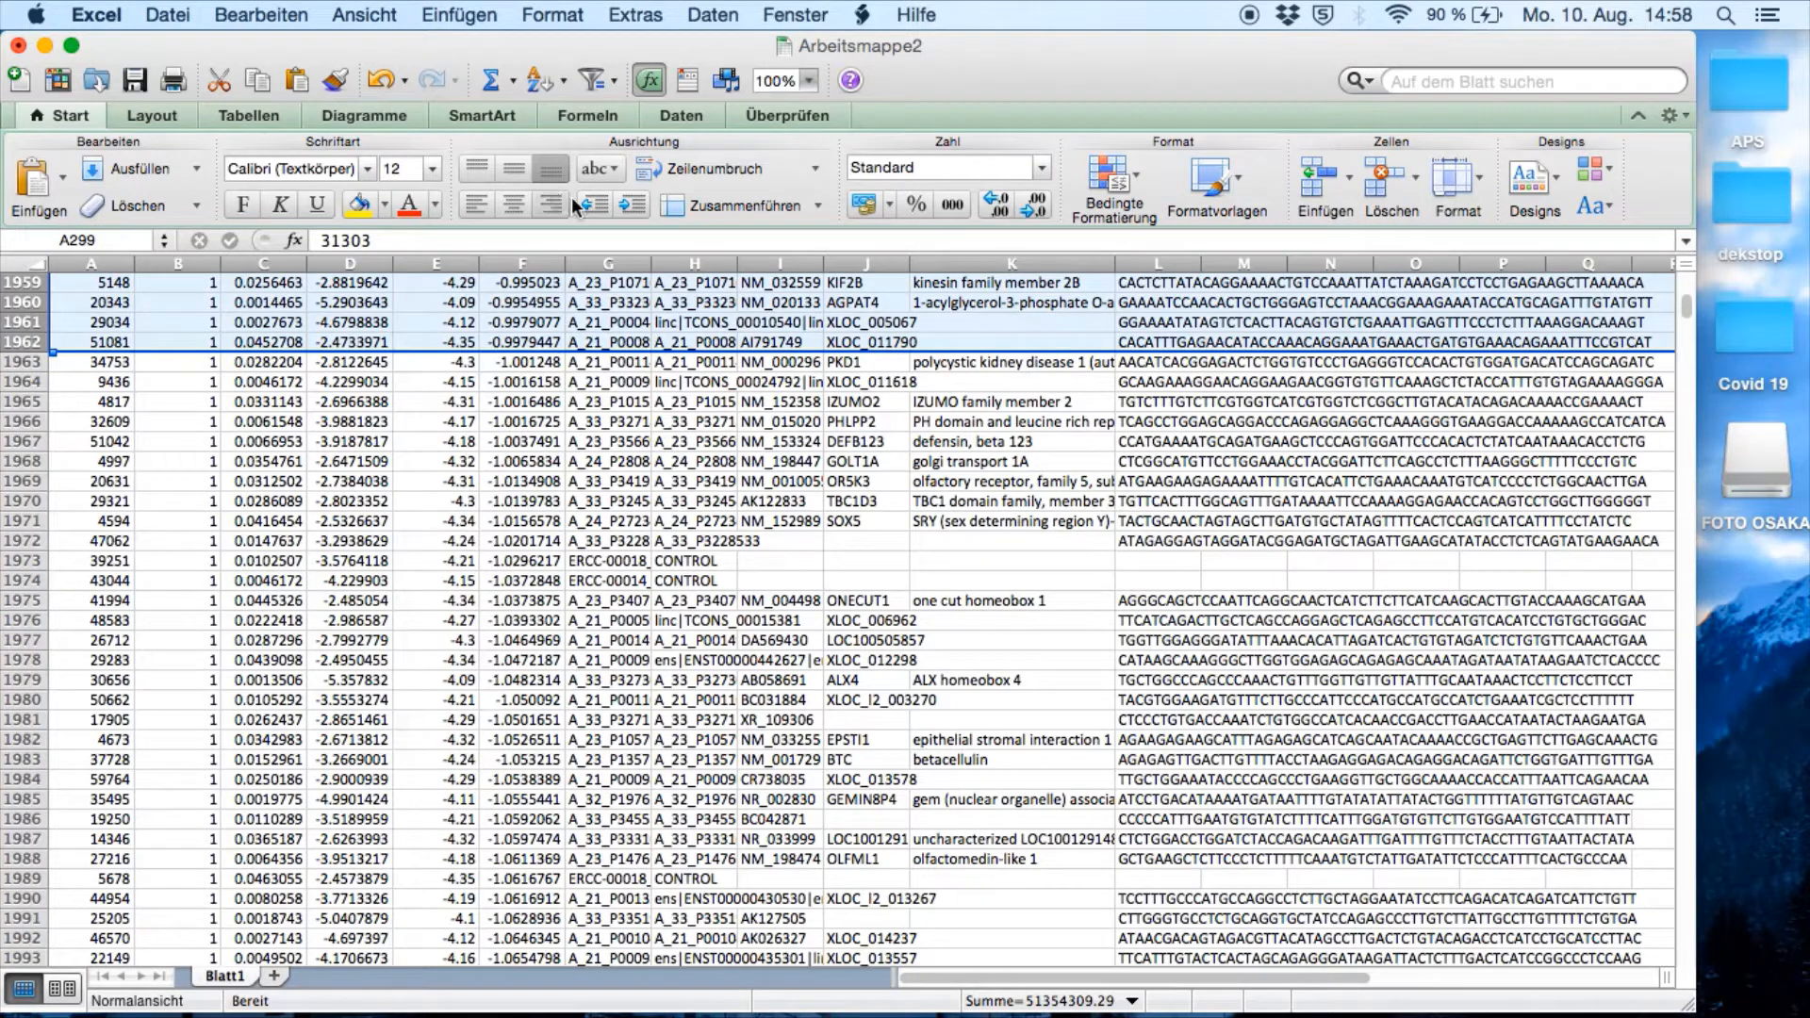
left_click(1382, 179)
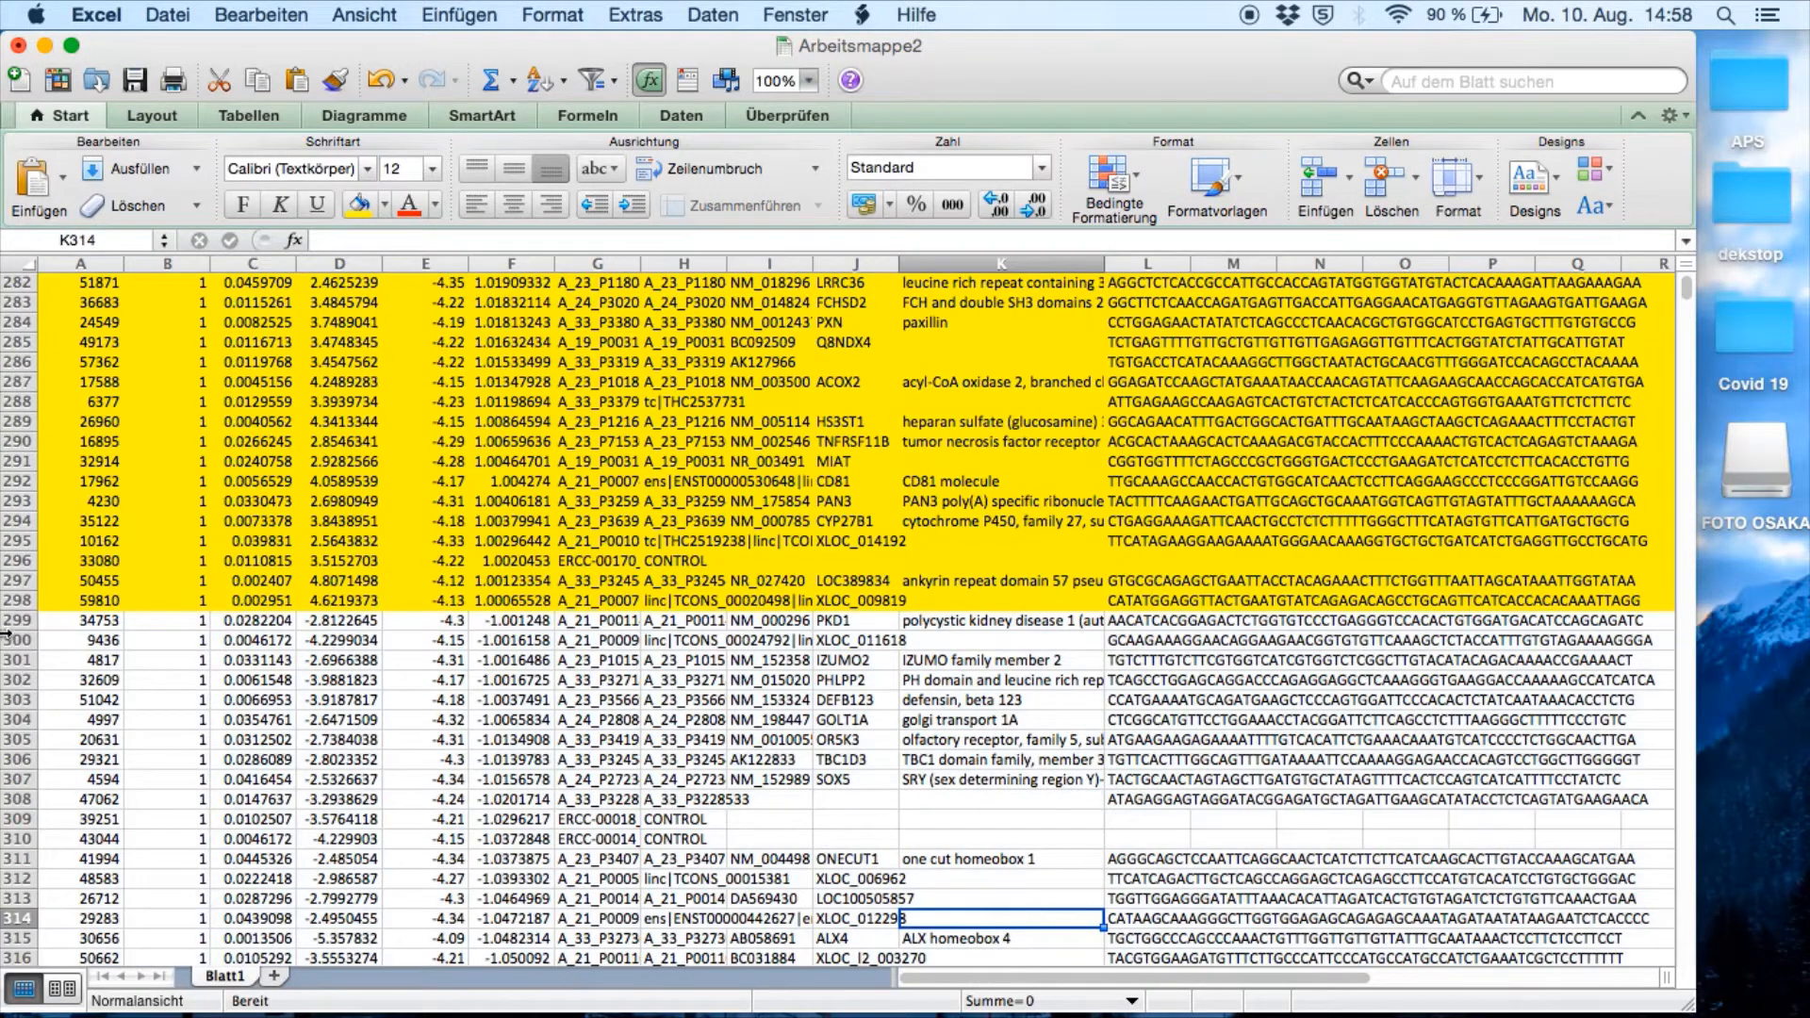
Step: Fill rows 299 to 437, the genes with a logFC below -1, with light green
left_click(19, 619)
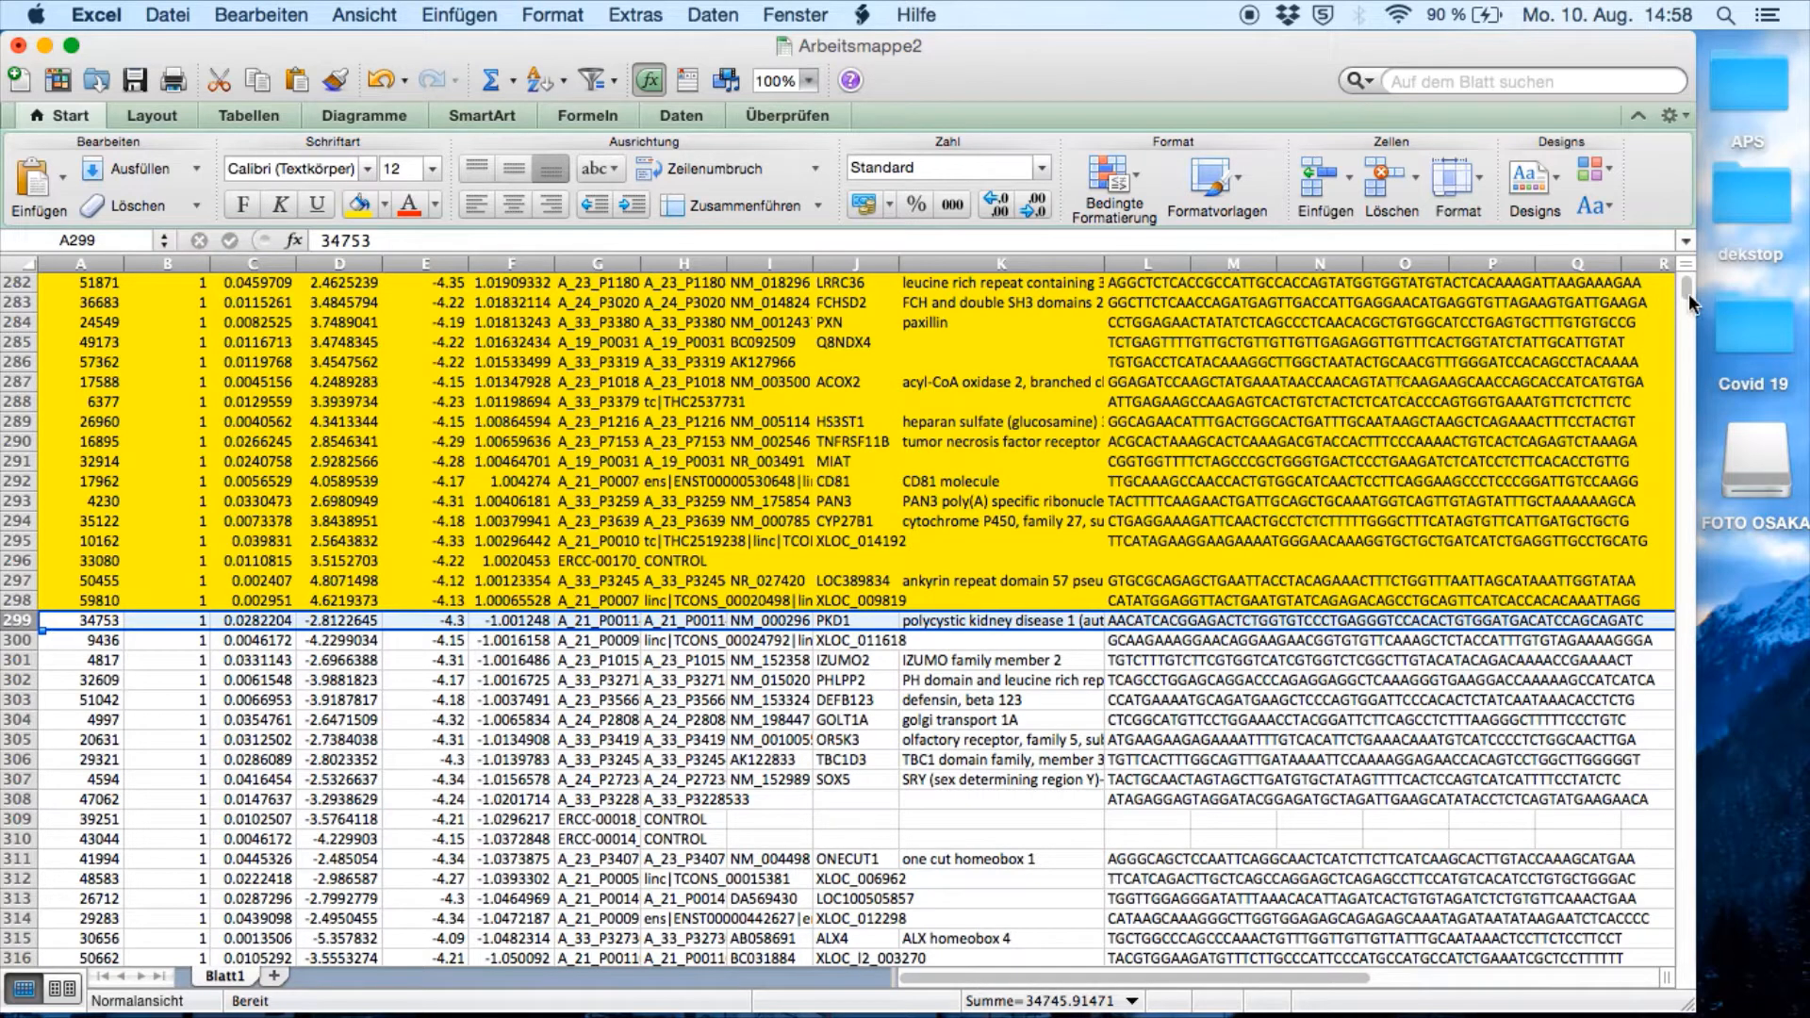
mouse_move(1688, 302)
left_mouse_down()
mouse_move(1692, 392)
mouse_move(1684, 291)
left_mouse_up()
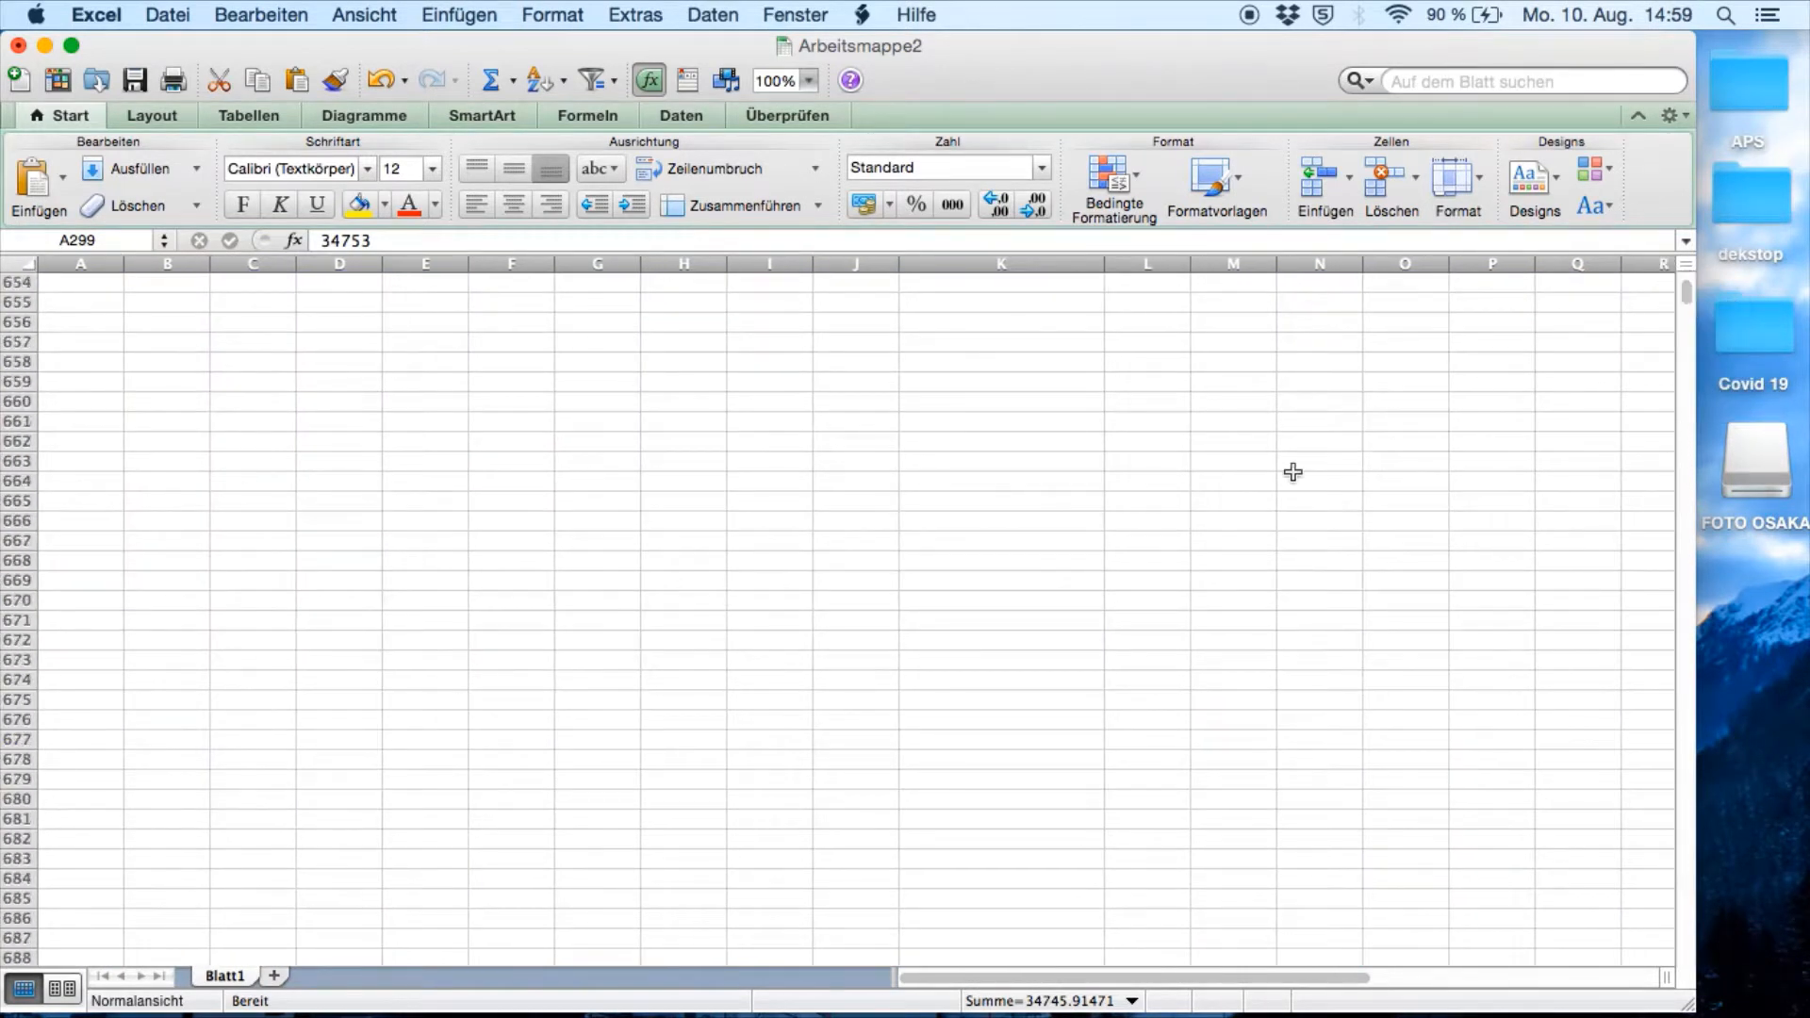
scroll(1292, 472, "up", 20)
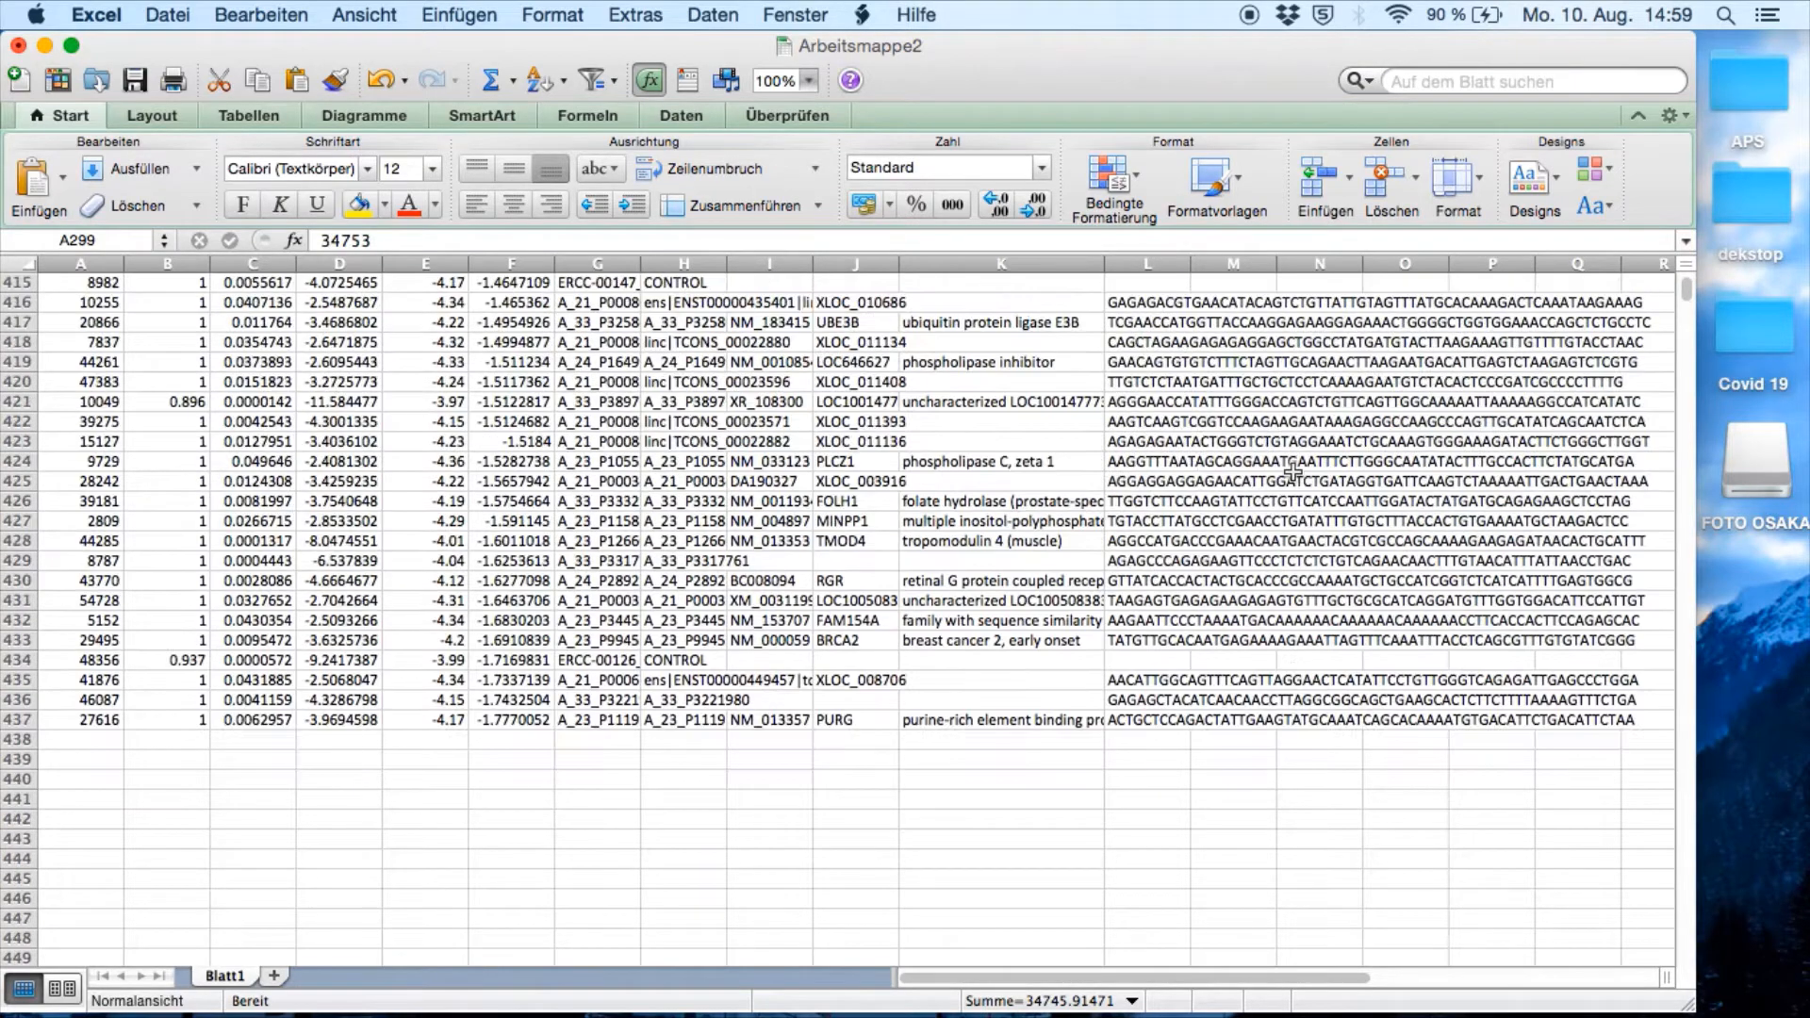
scroll(1292, 471, "down", 2)
left_click(25, 684, "shift")
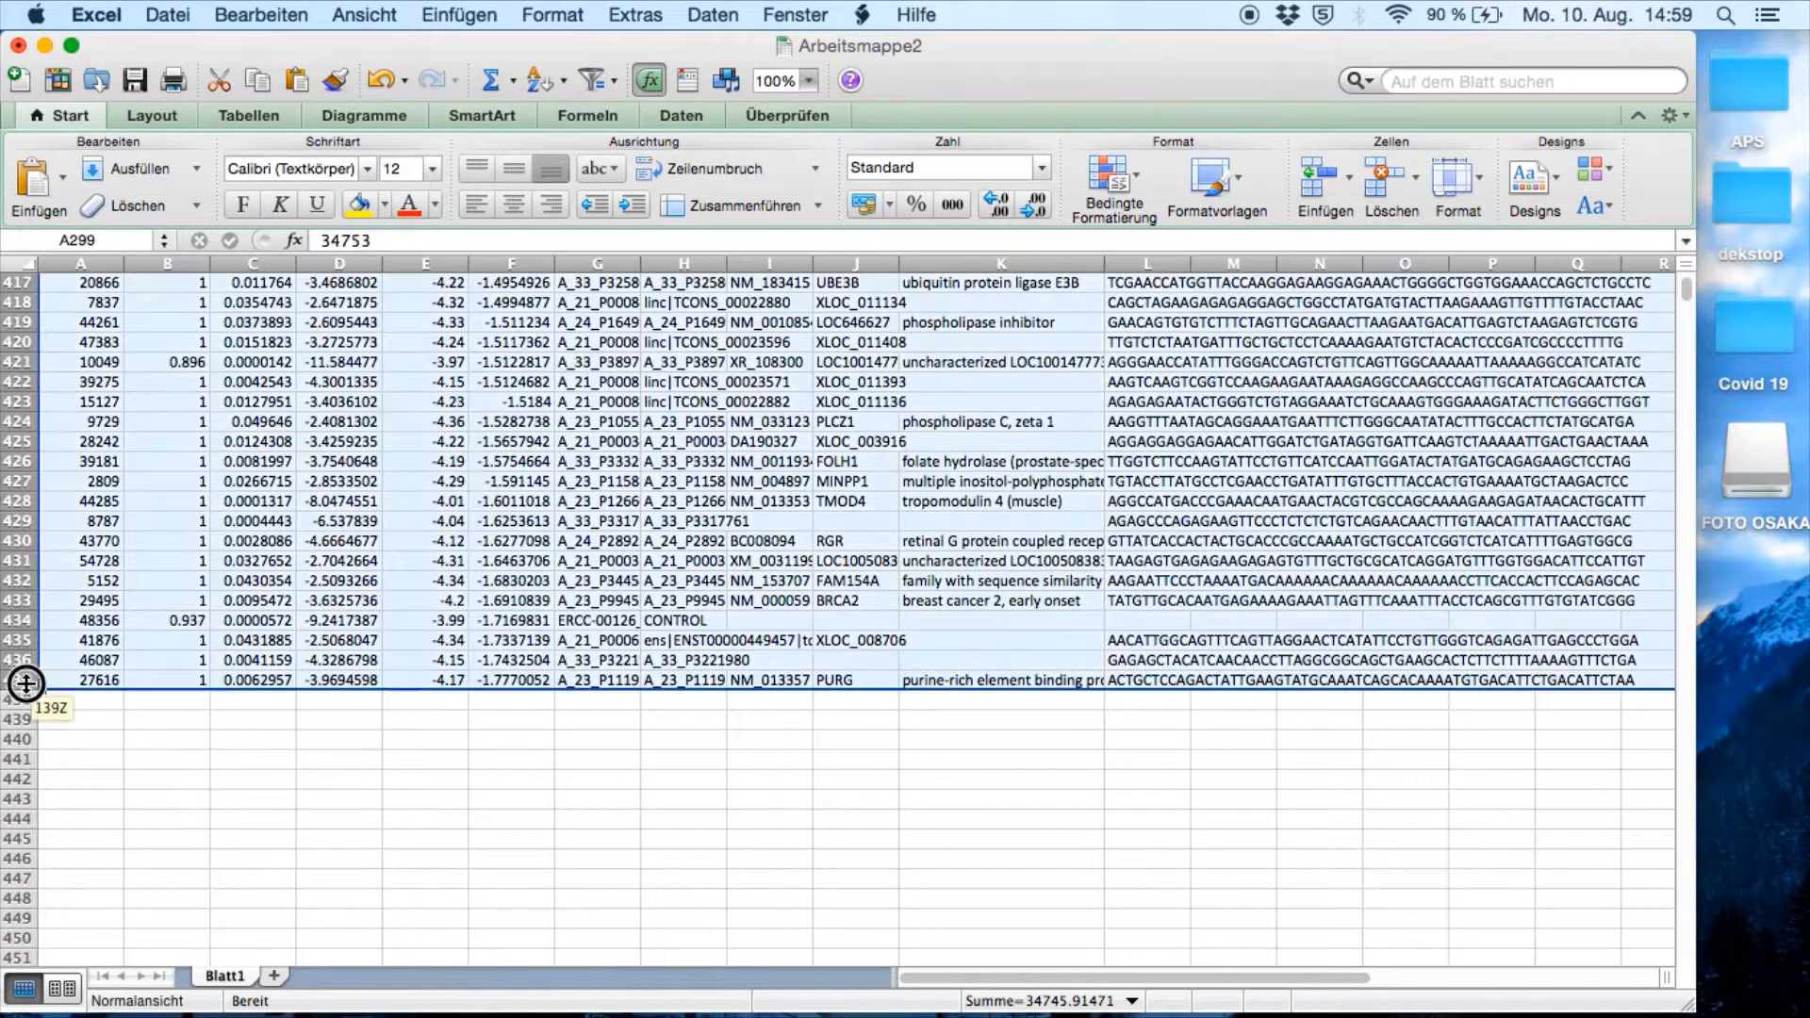
left_click(384, 206)
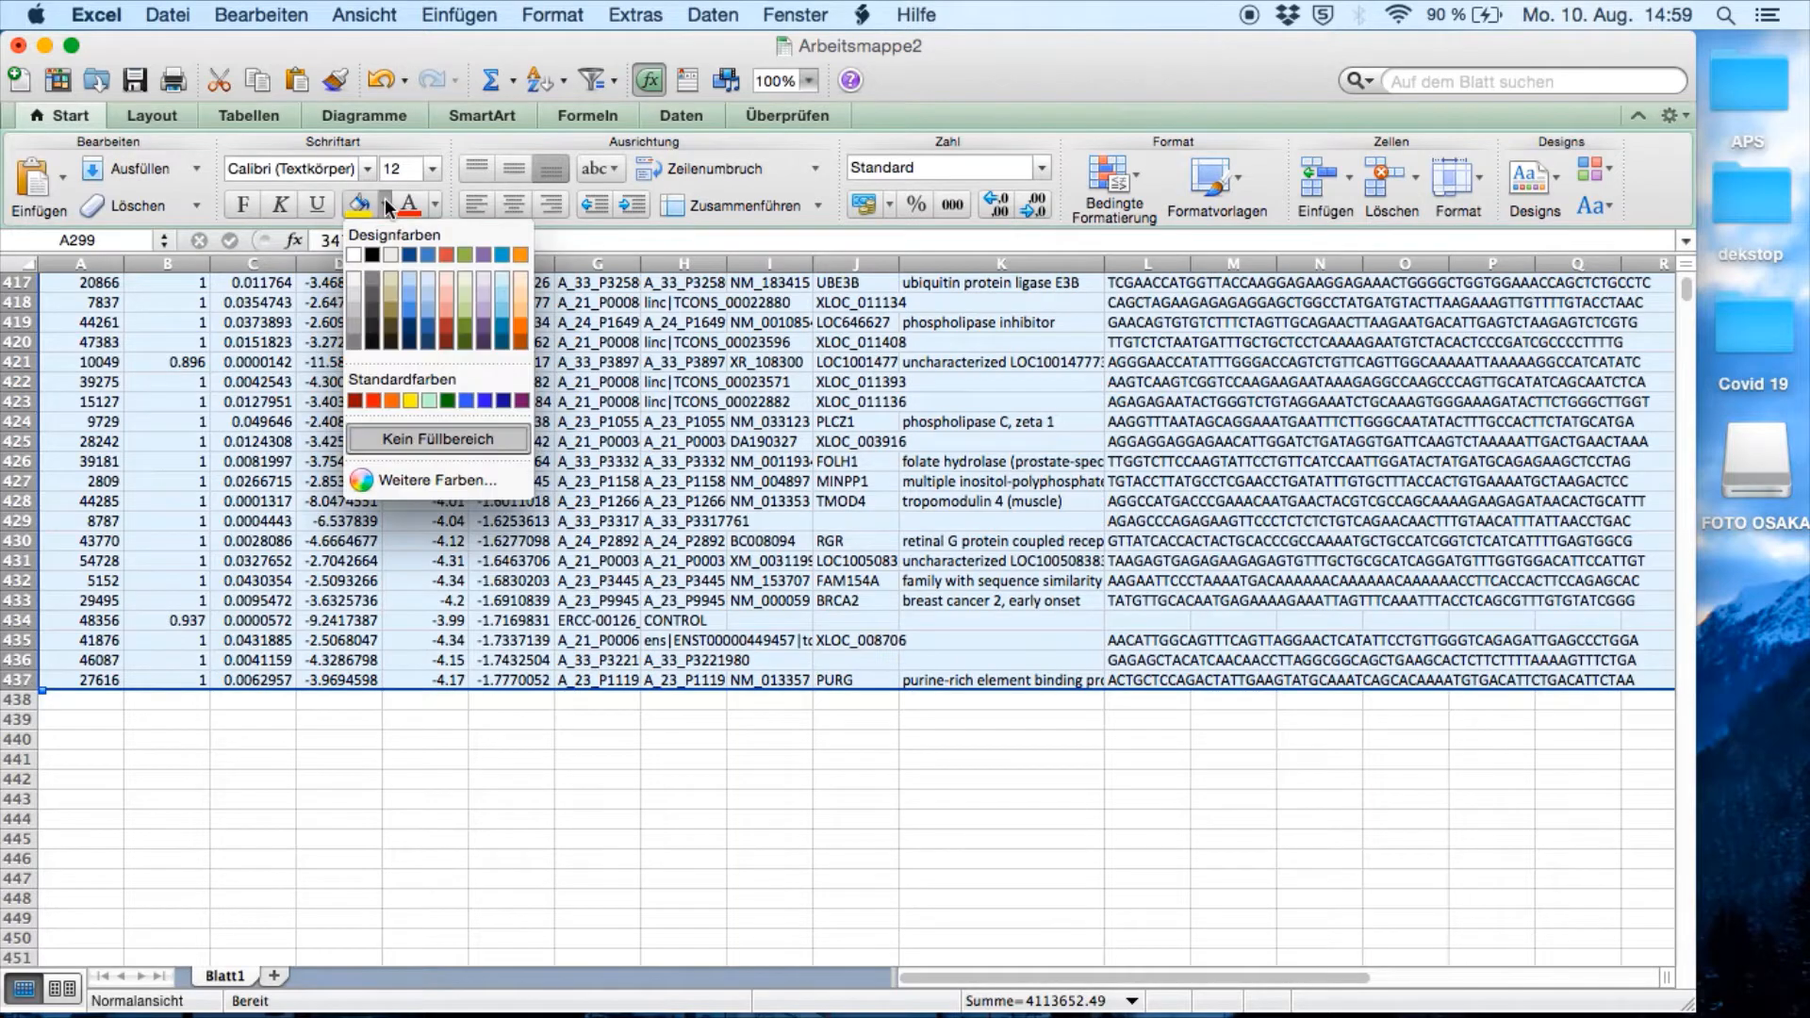
left_click(429, 401)
left_click(651, 797)
Step: Return to the beginning of the sheet and examine the gene symbol, gene name and logFC of the most upregulated gene
scroll(855, 711, "up", 20)
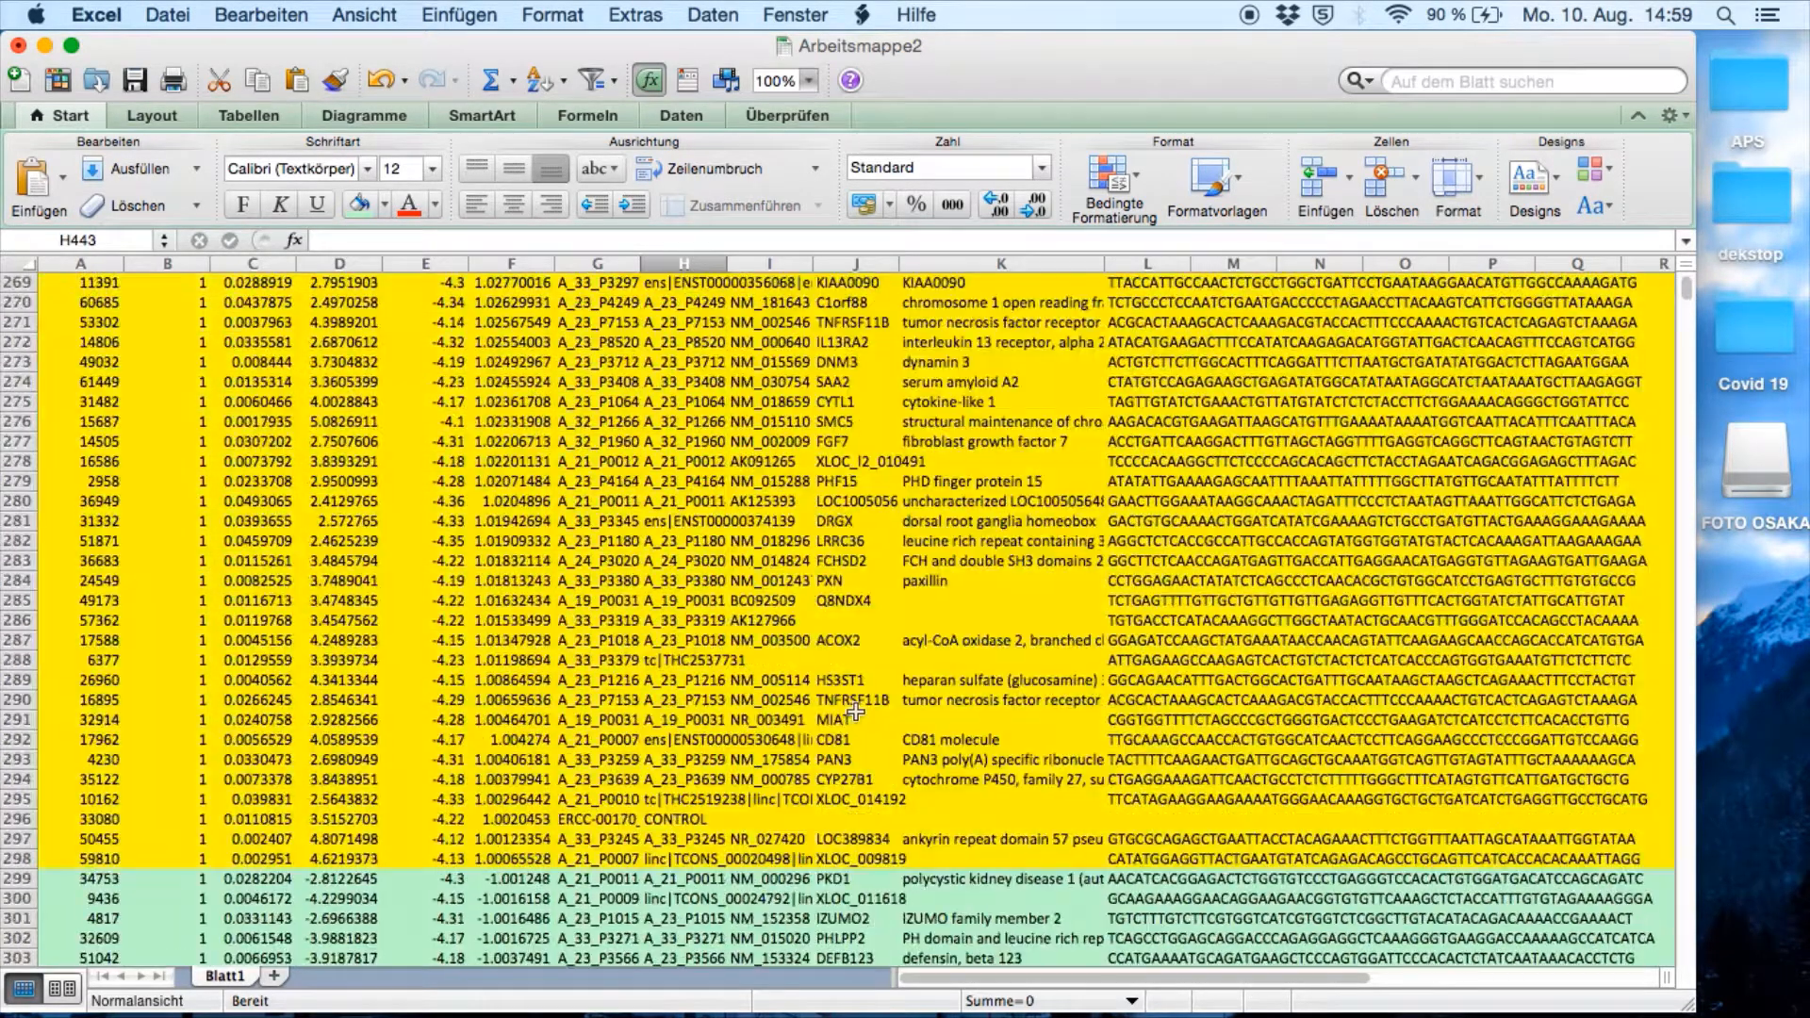
scroll(855, 712, "up", 20)
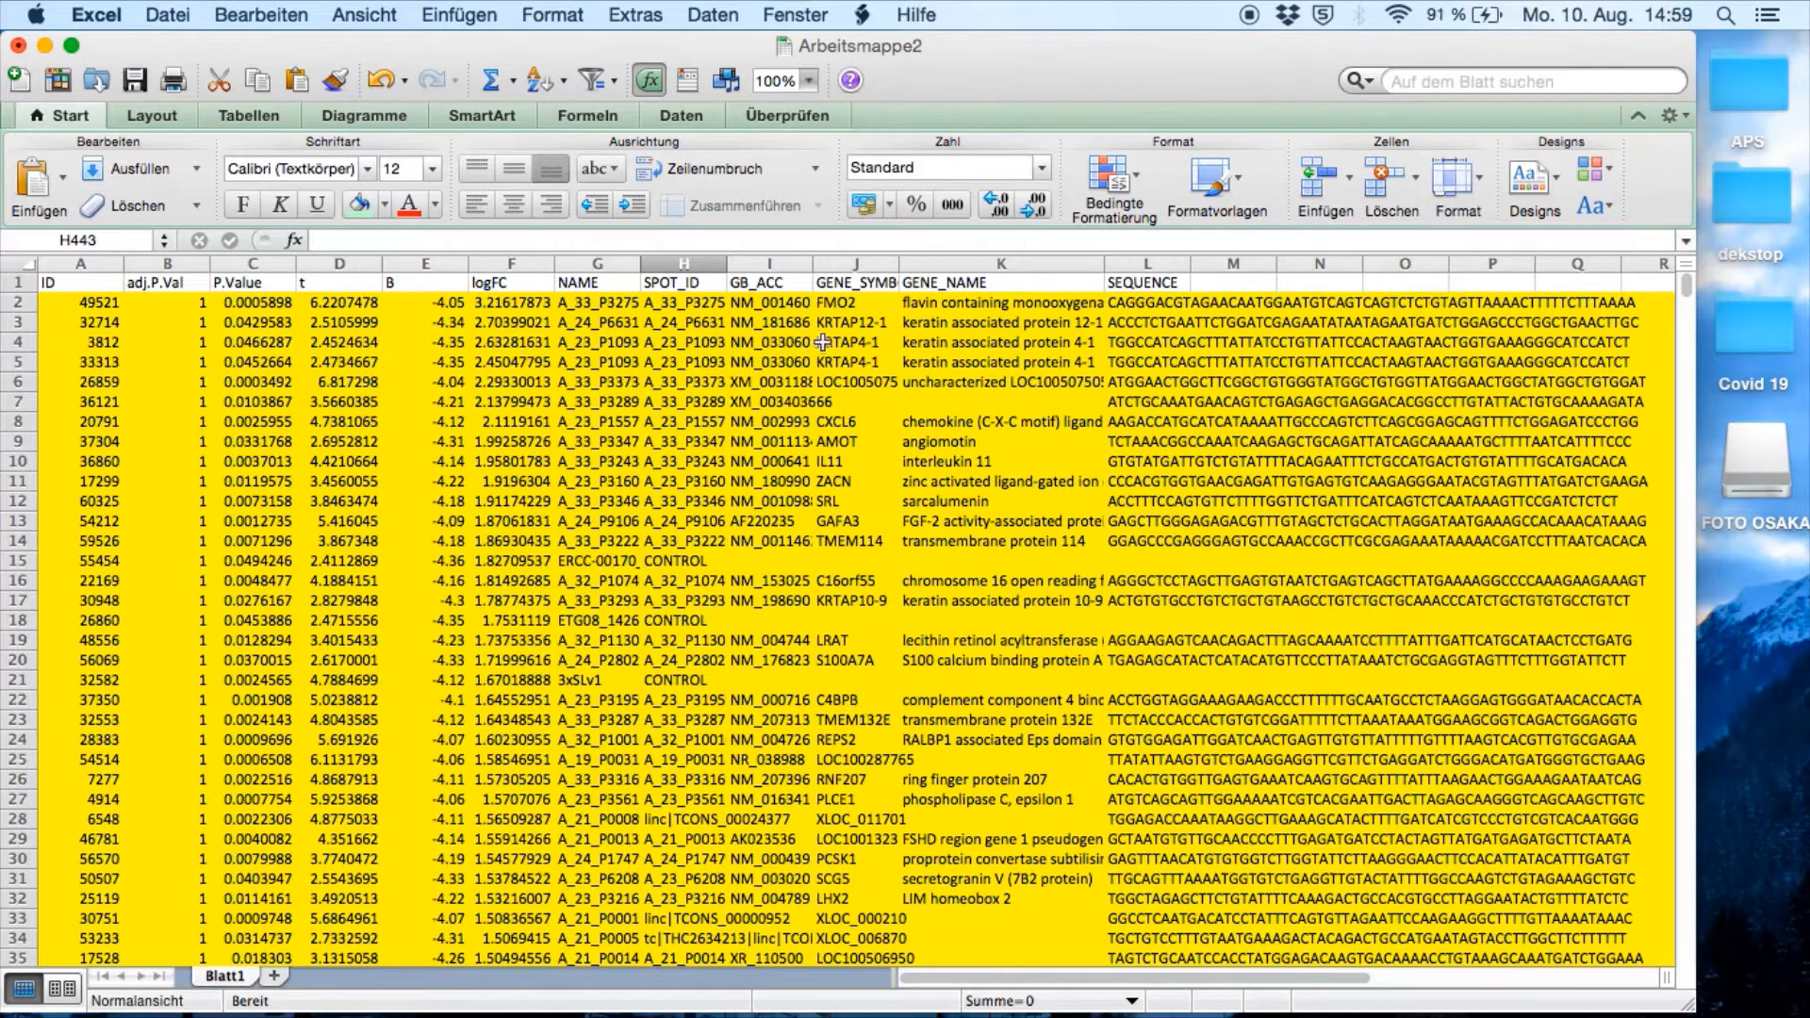
left_click(487, 303)
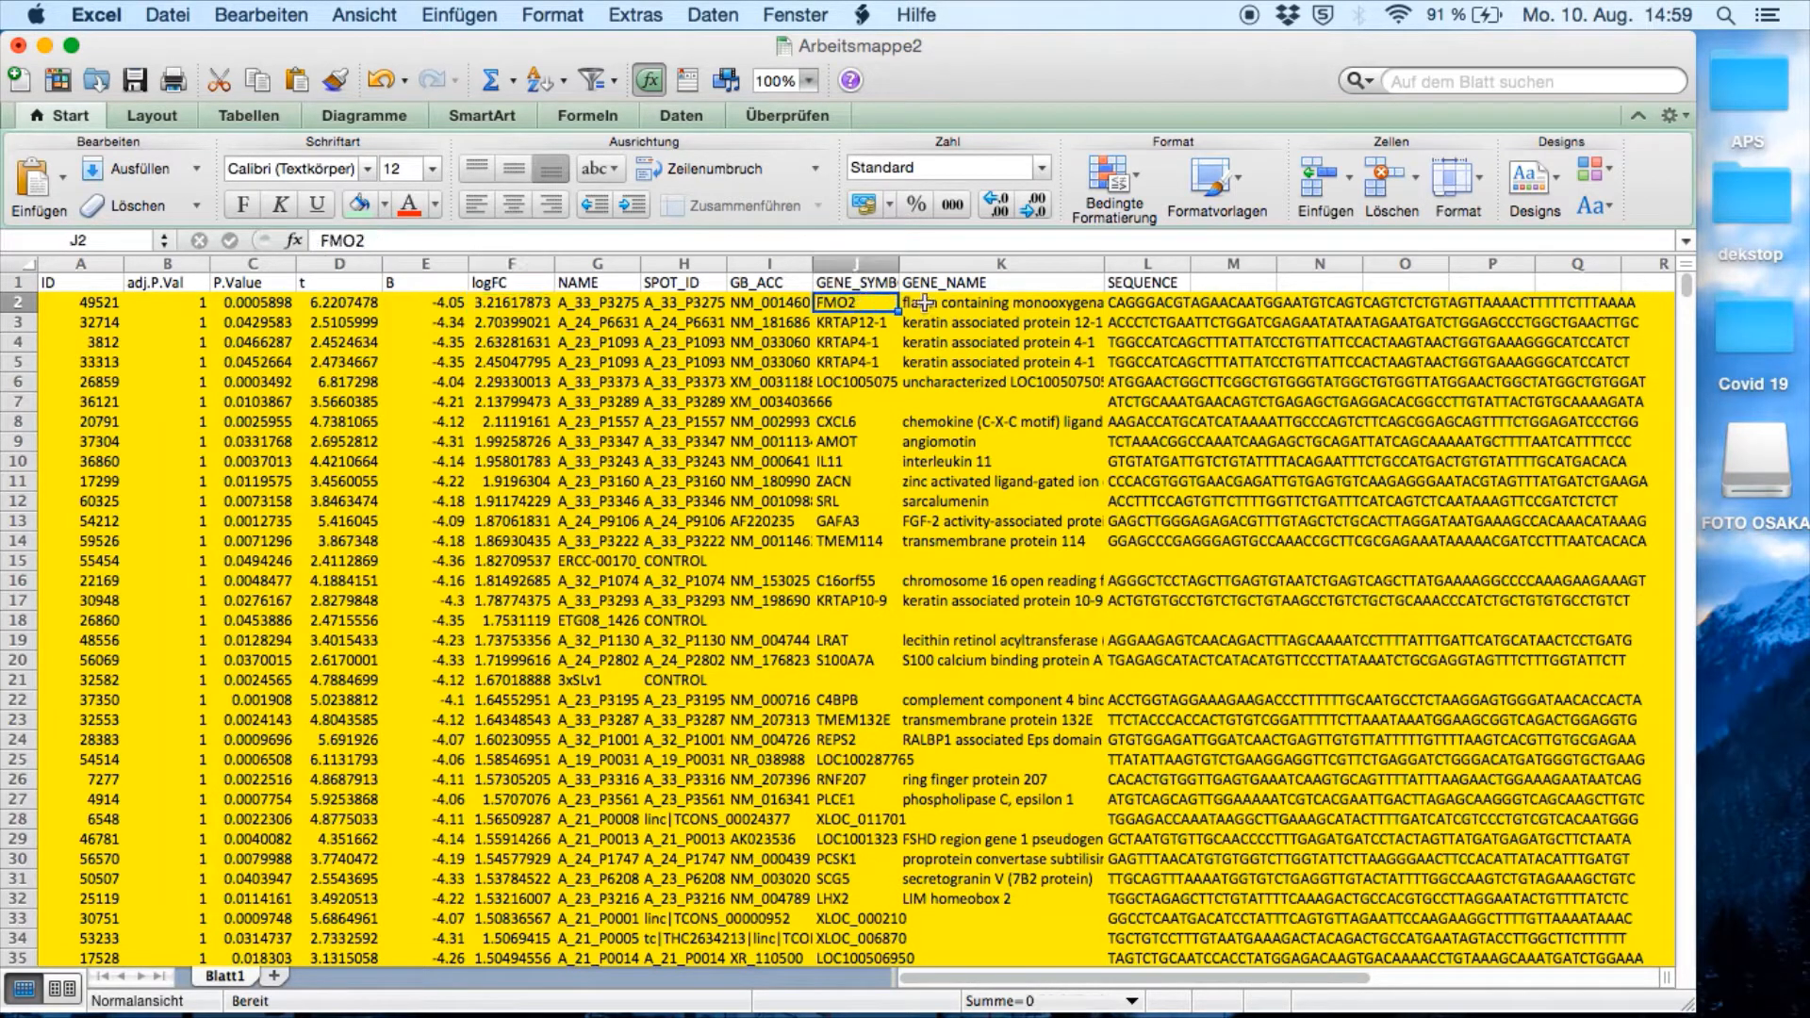
left_click(962, 302)
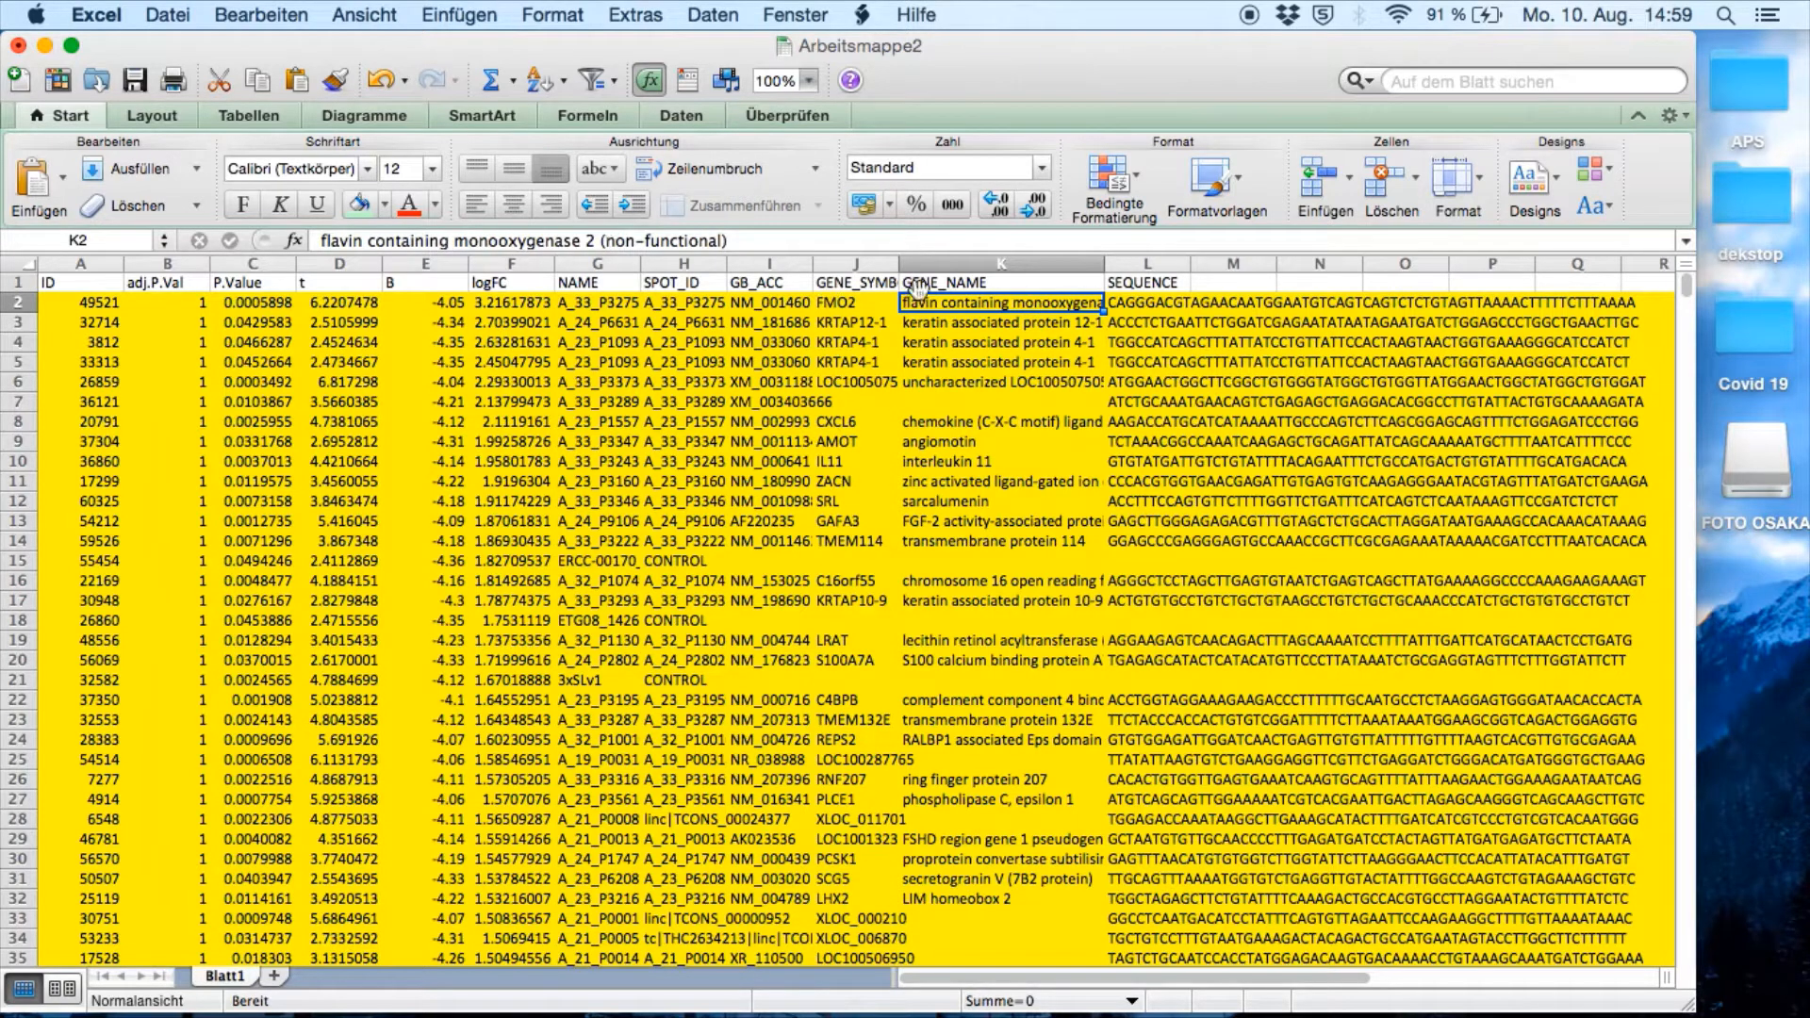
left_click(531, 303)
left_click(985, 378)
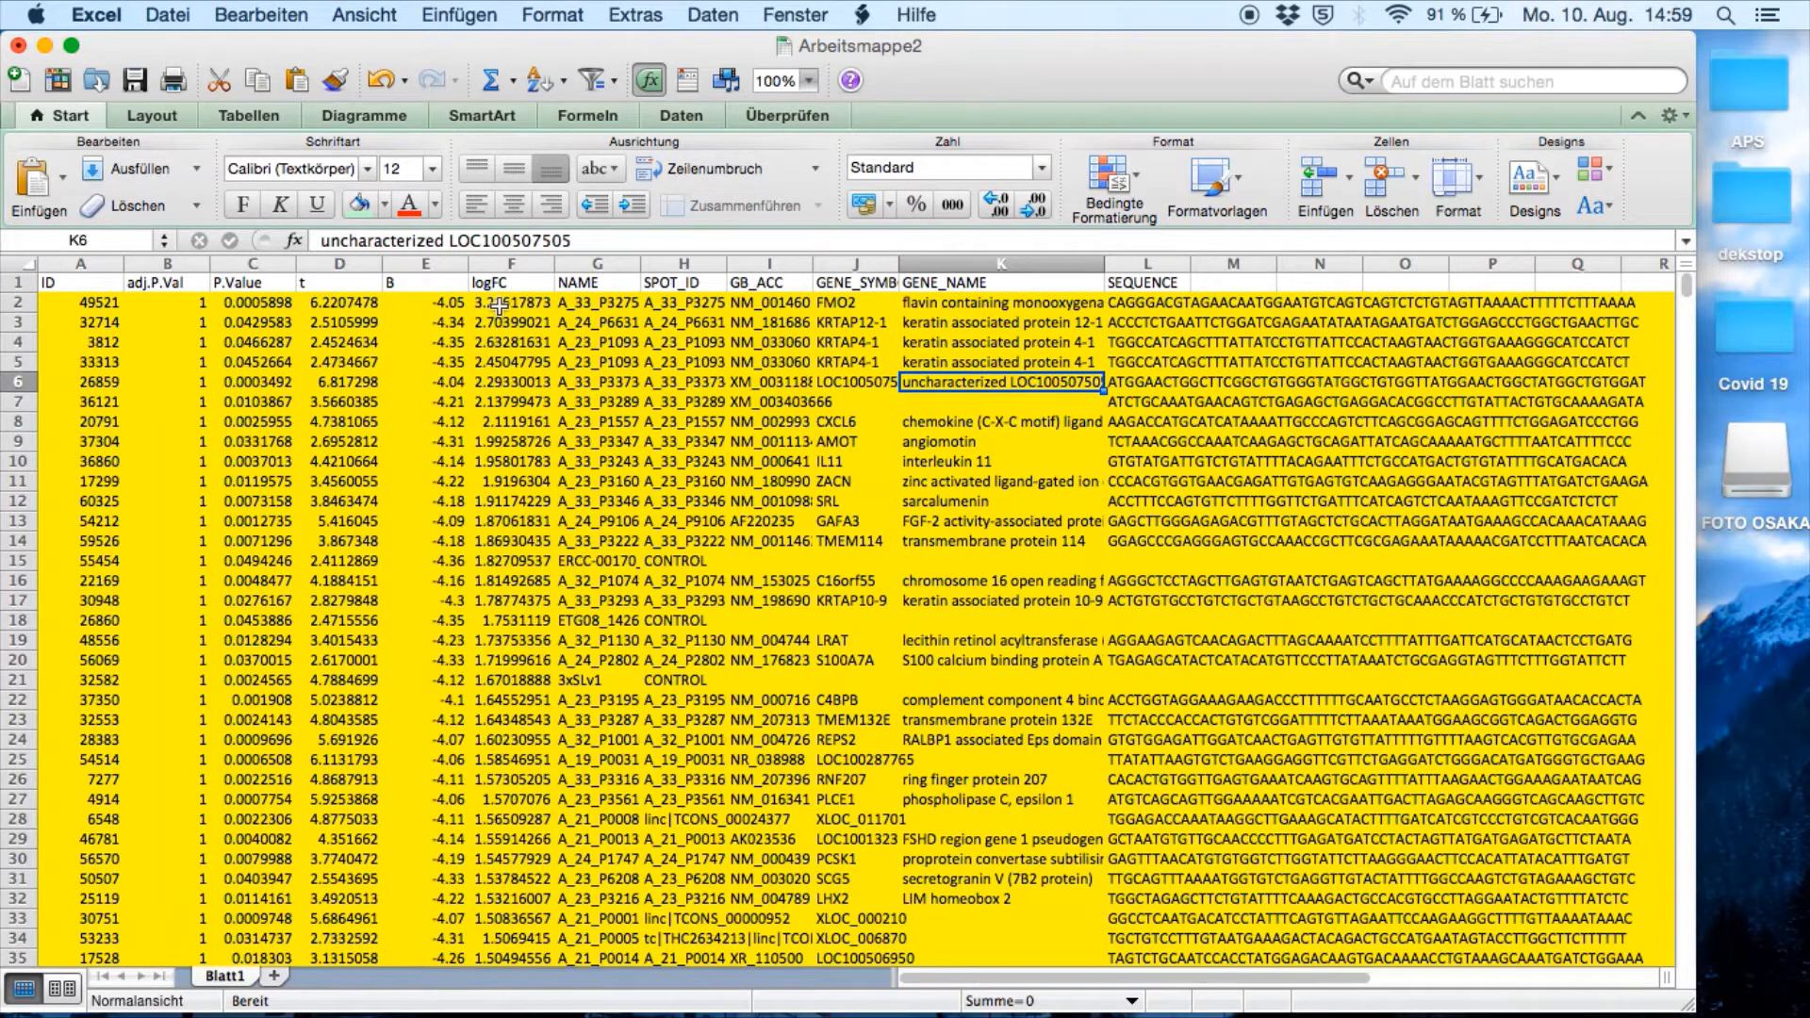
left_click(500, 304)
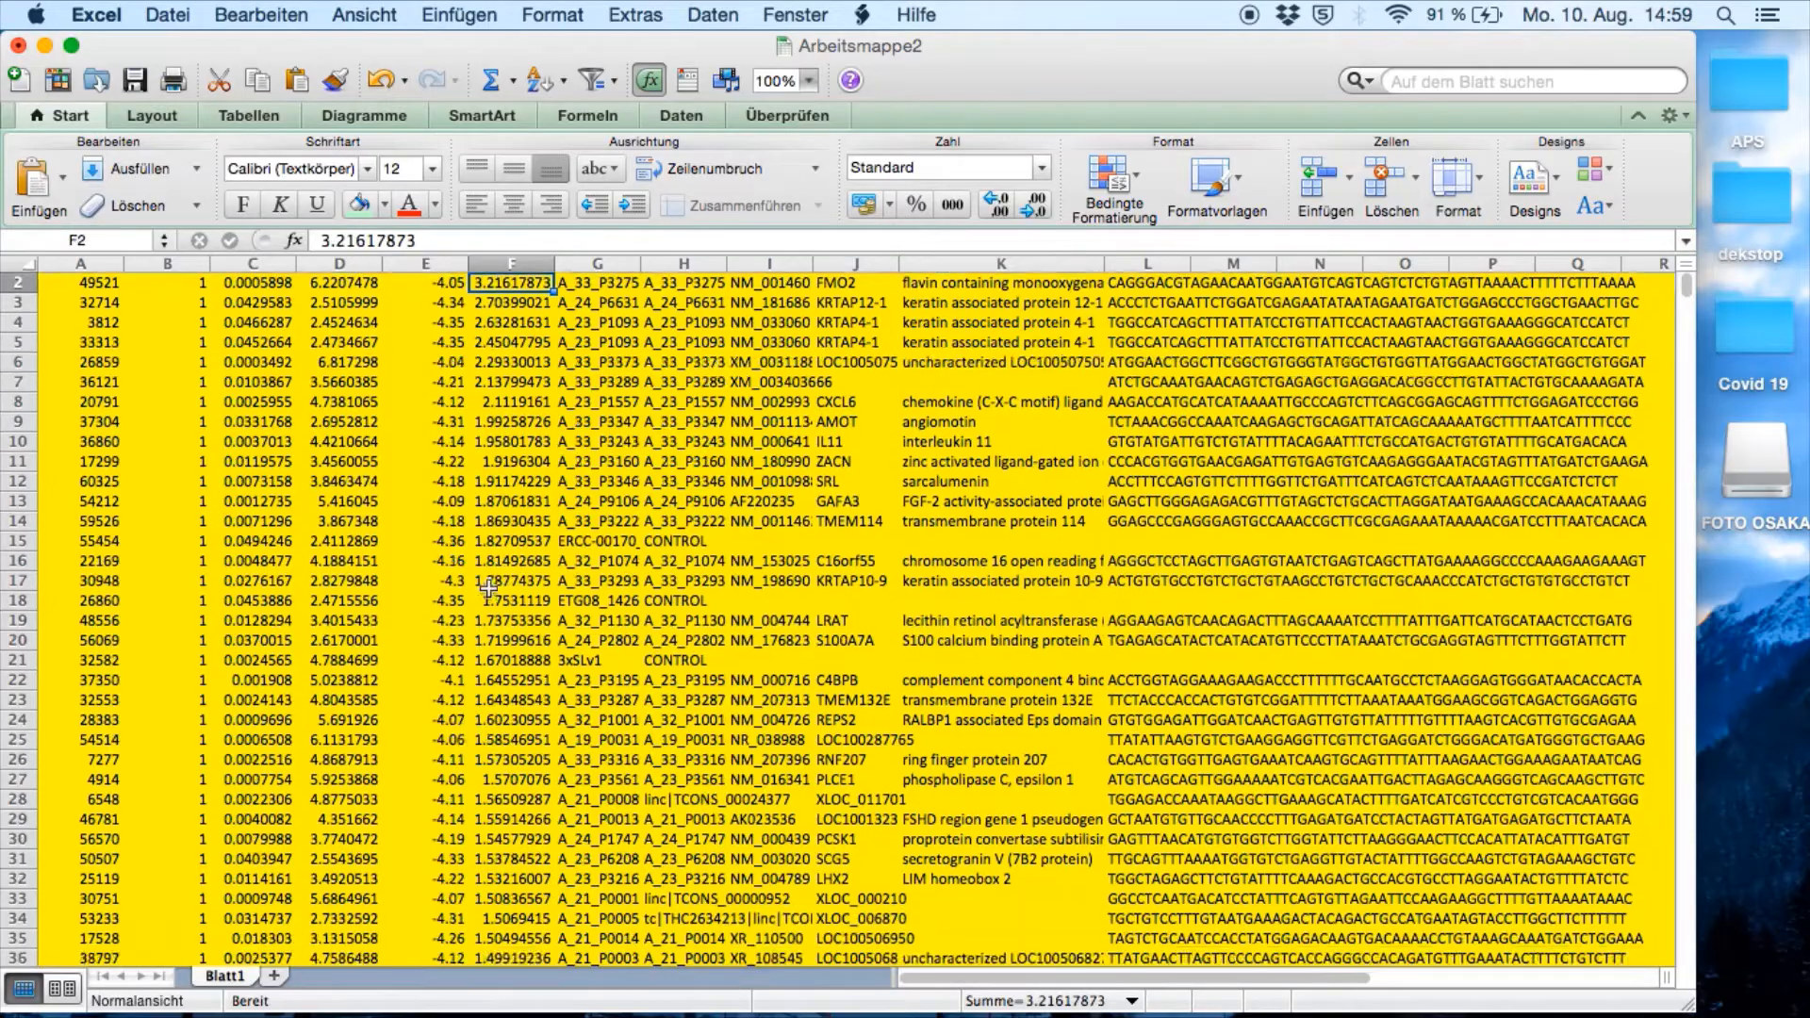
Step: Look through the yellow rows to where the green rows begin, and check the gene symbol in row 299
scroll(489, 587, "down", 20)
scroll(489, 587, "down", 20)
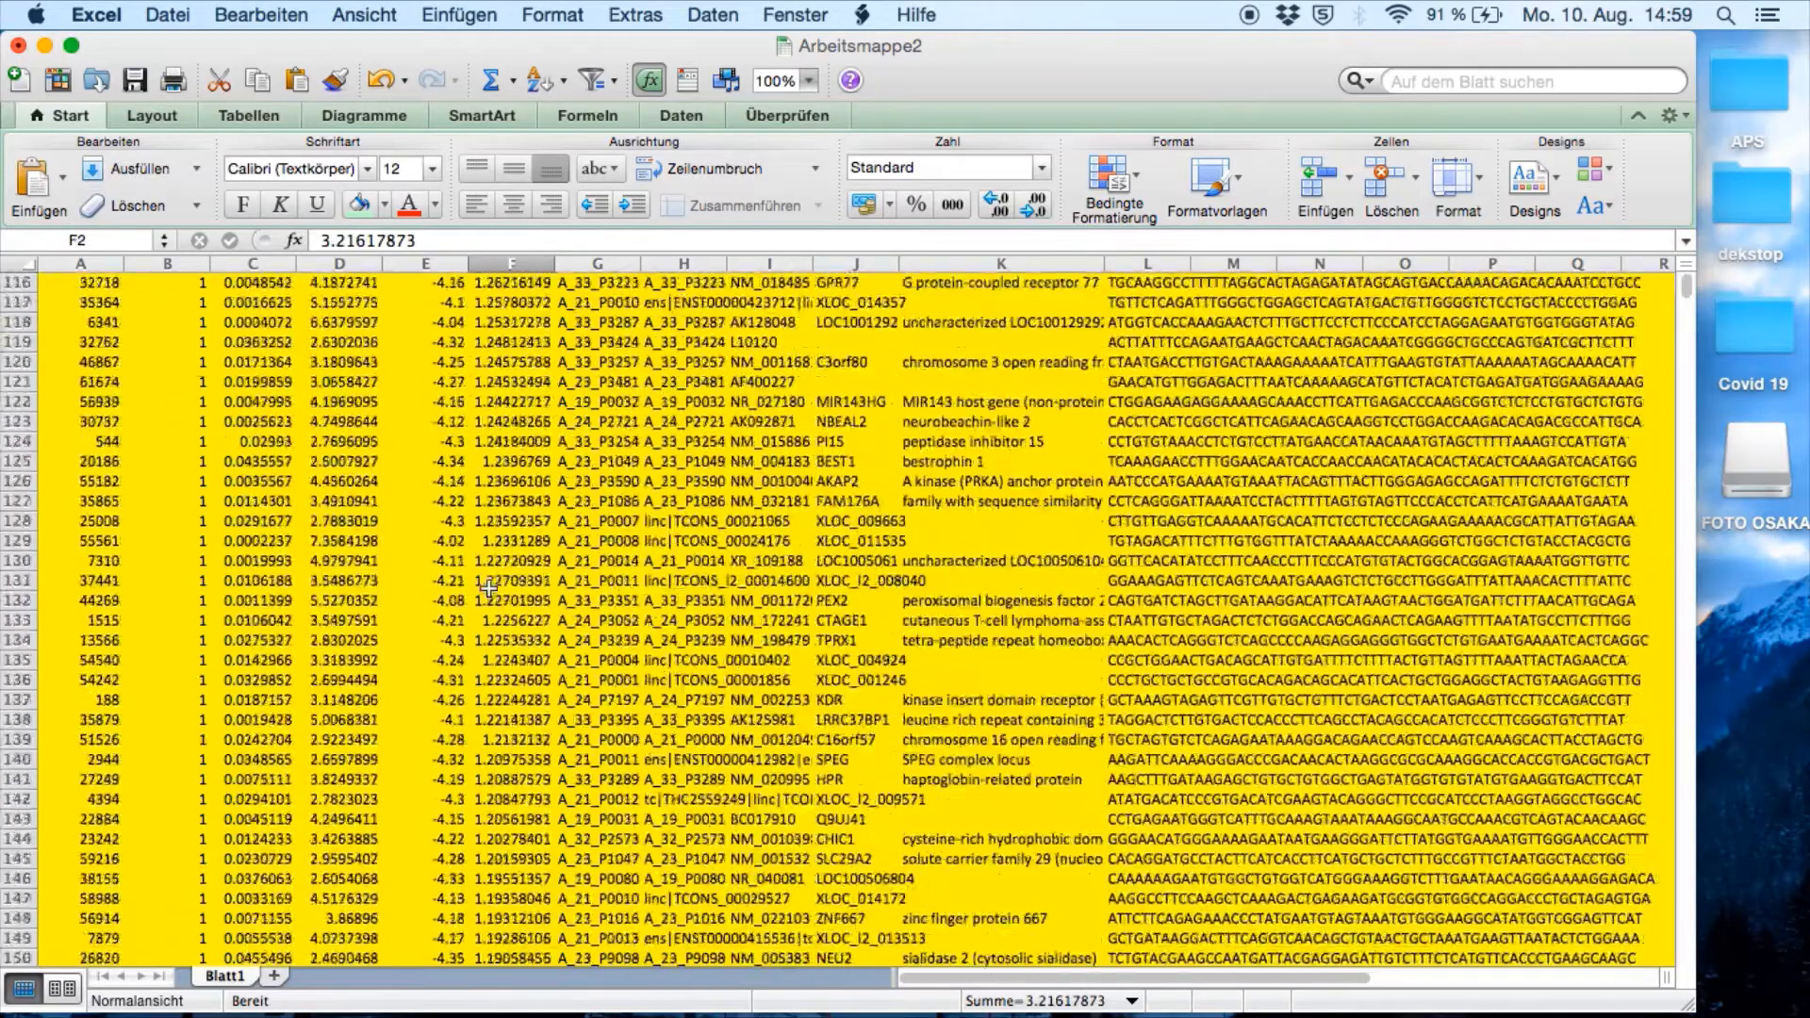
scroll(488, 587, "down", 20)
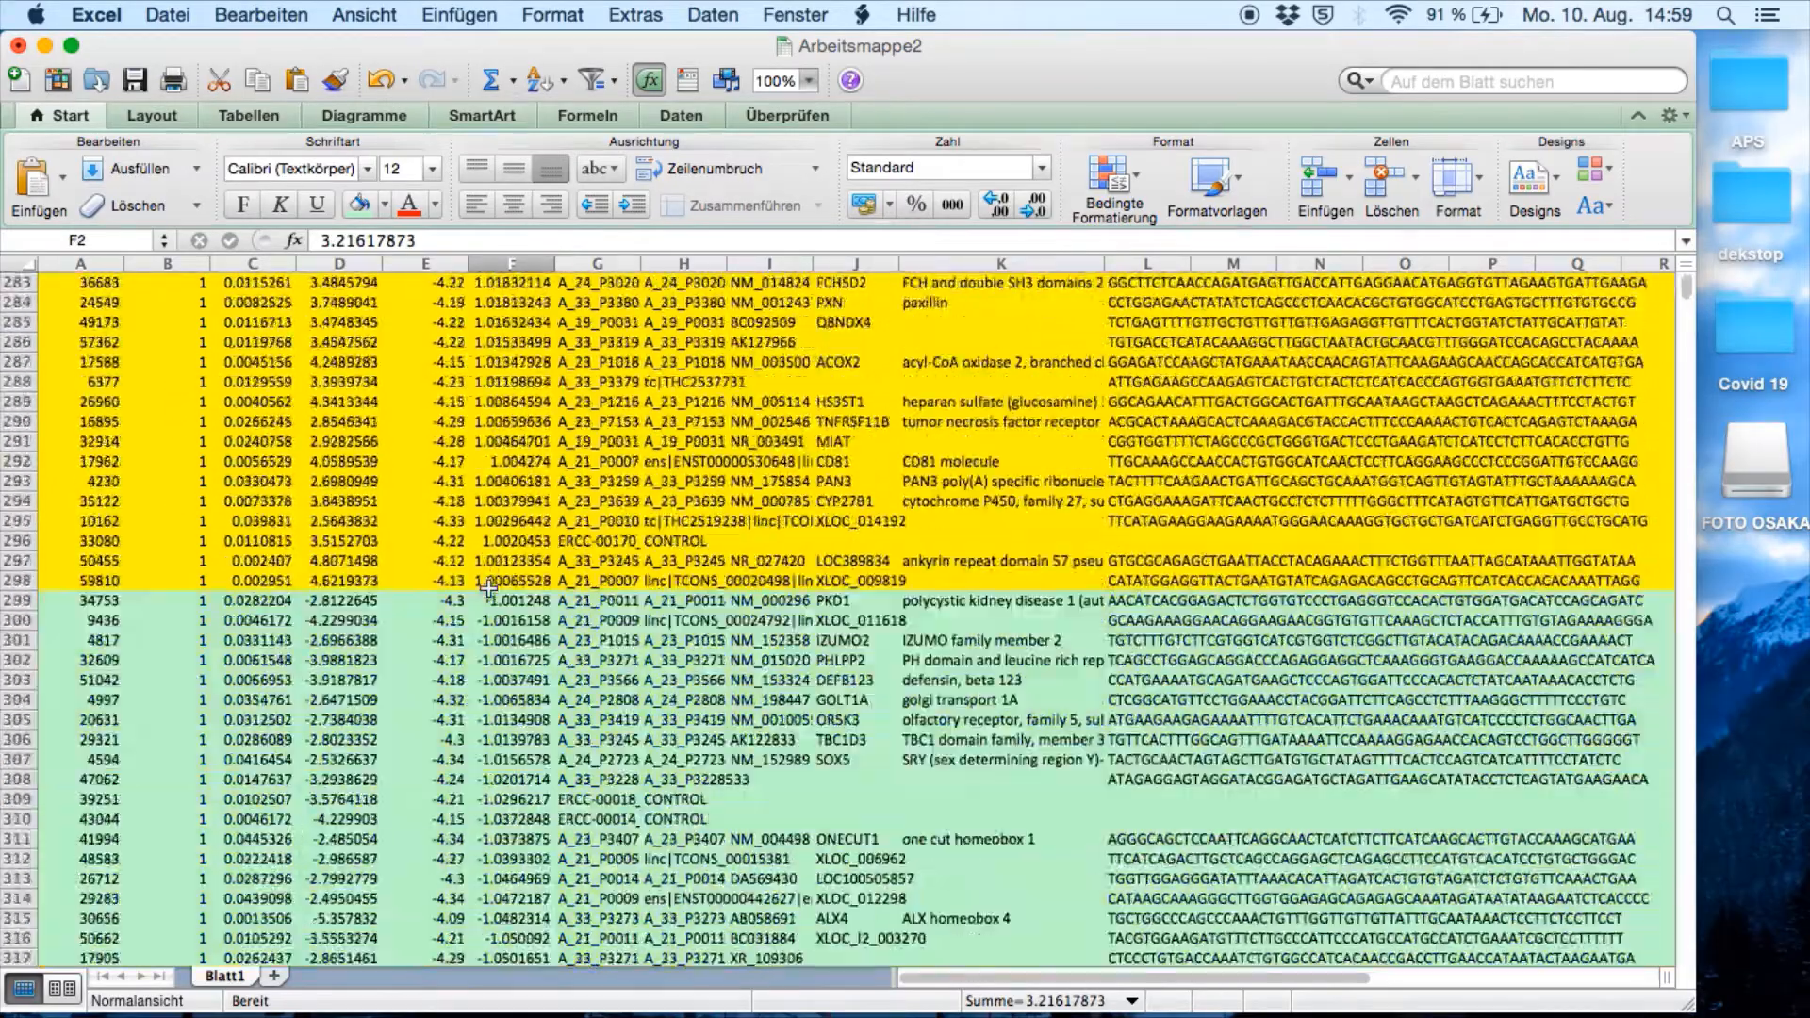
scroll(488, 587, "up", 4)
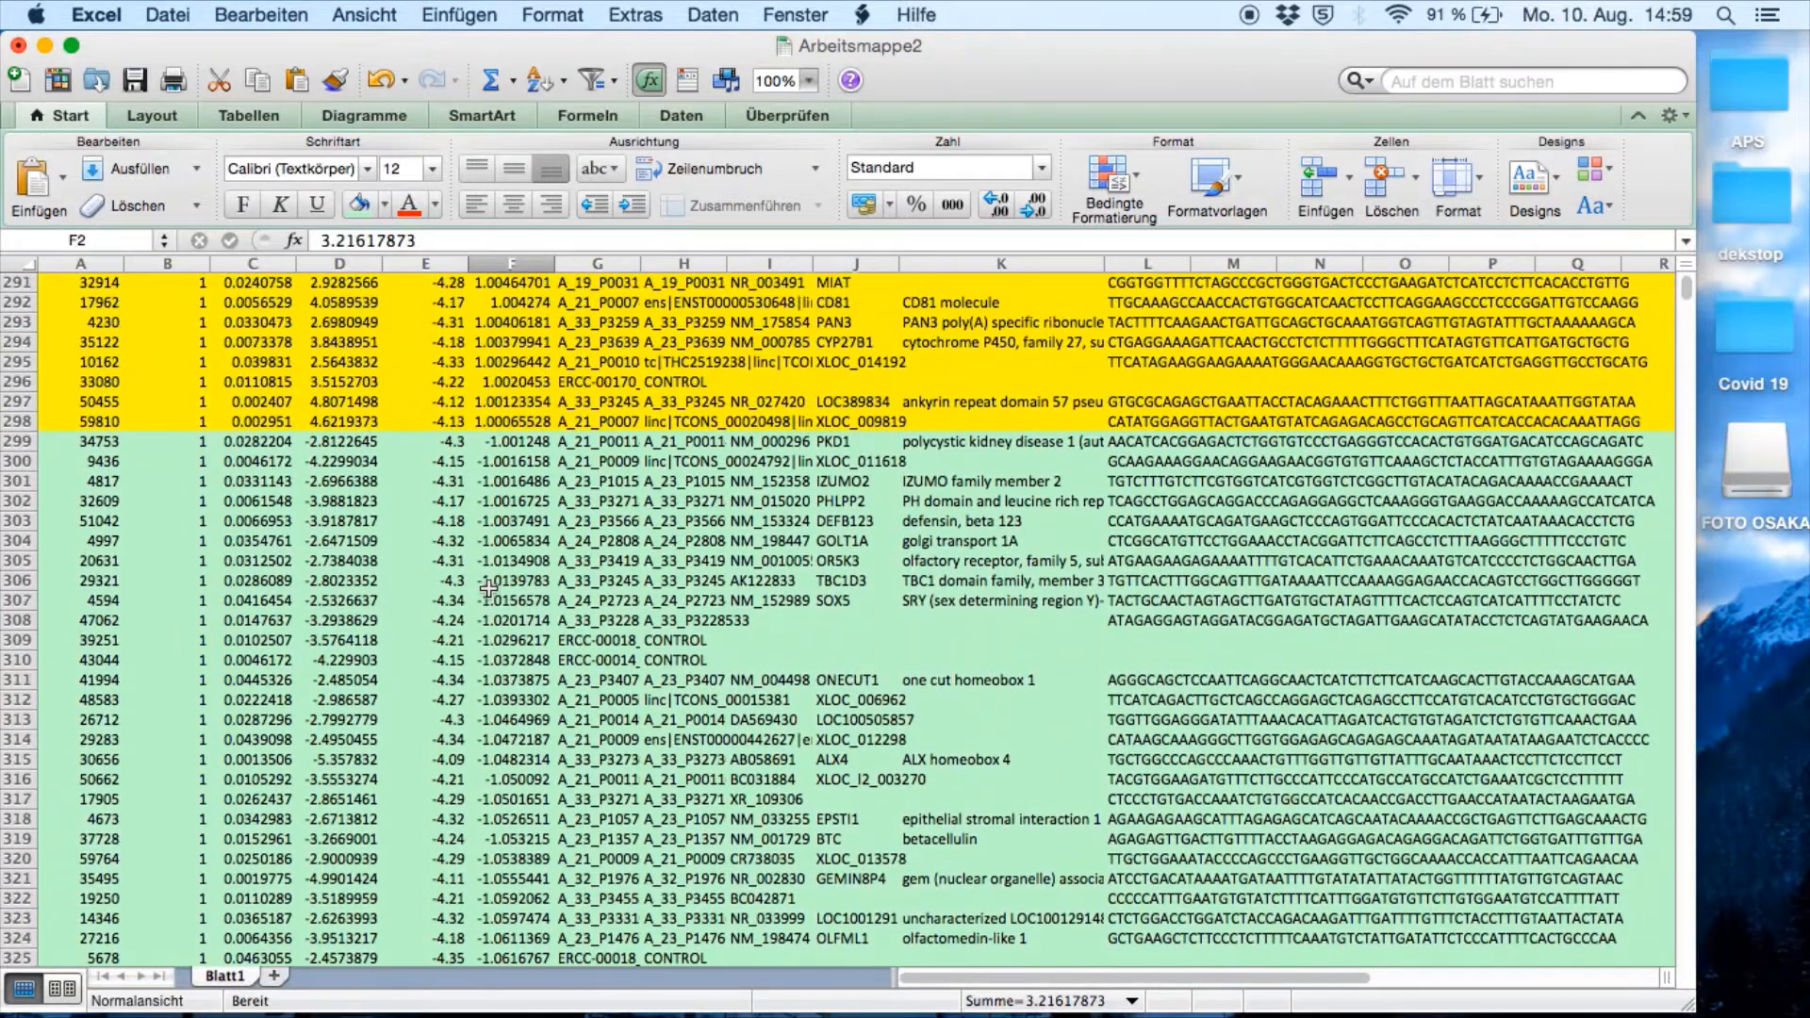
left_click(846, 443)
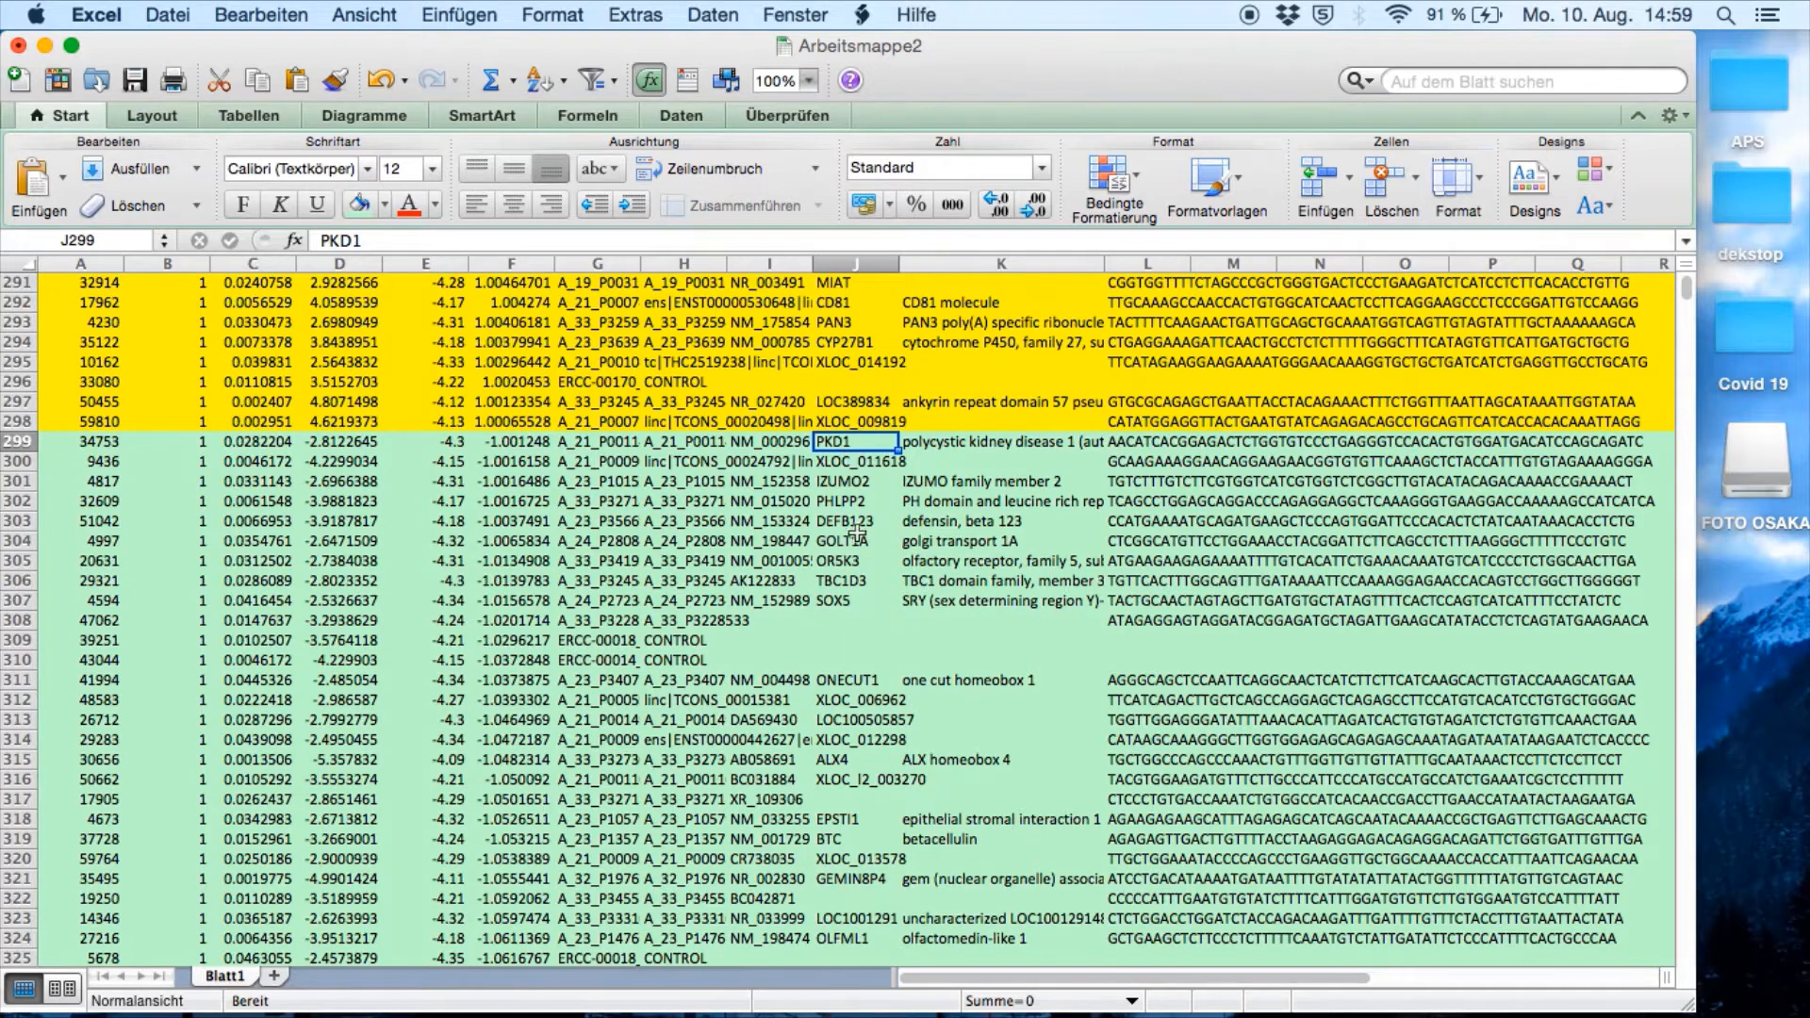
Step: Examine the gene symbol, gene name and logFC of the most downregulated gene in row 437
scroll(835, 703, "down", 20)
scroll(835, 703, "up", 4)
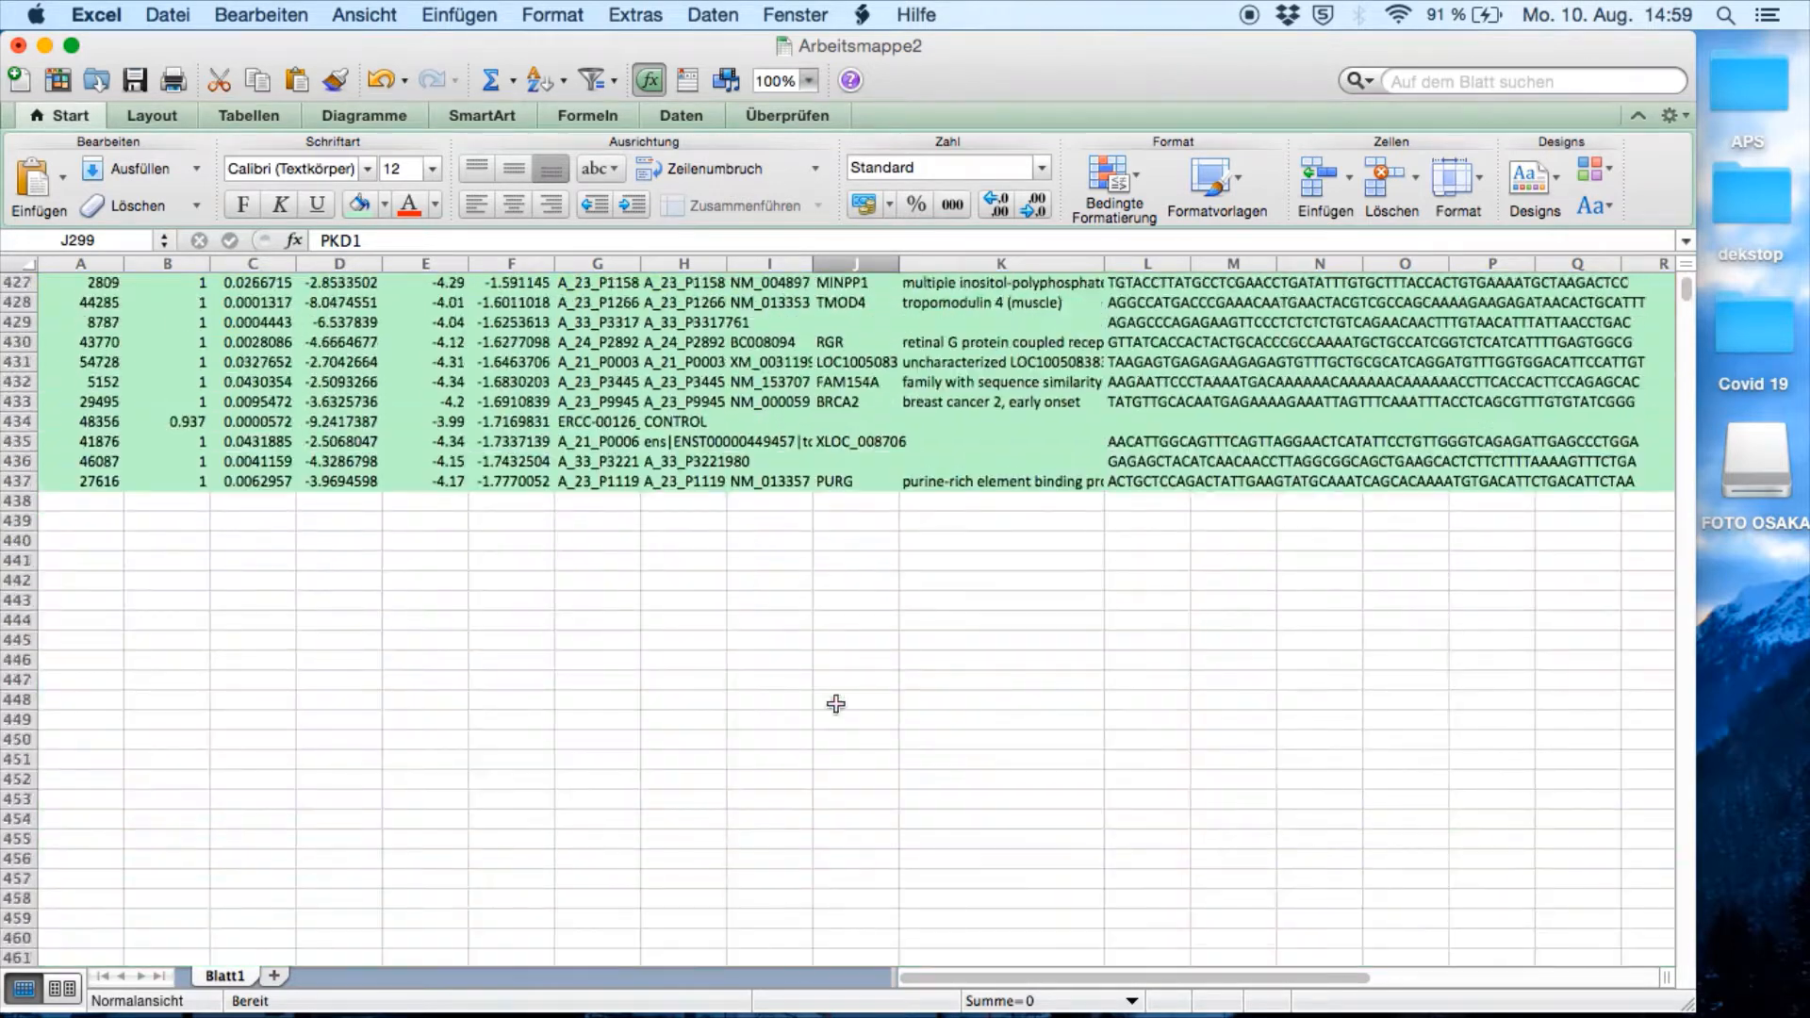
left_click(858, 581)
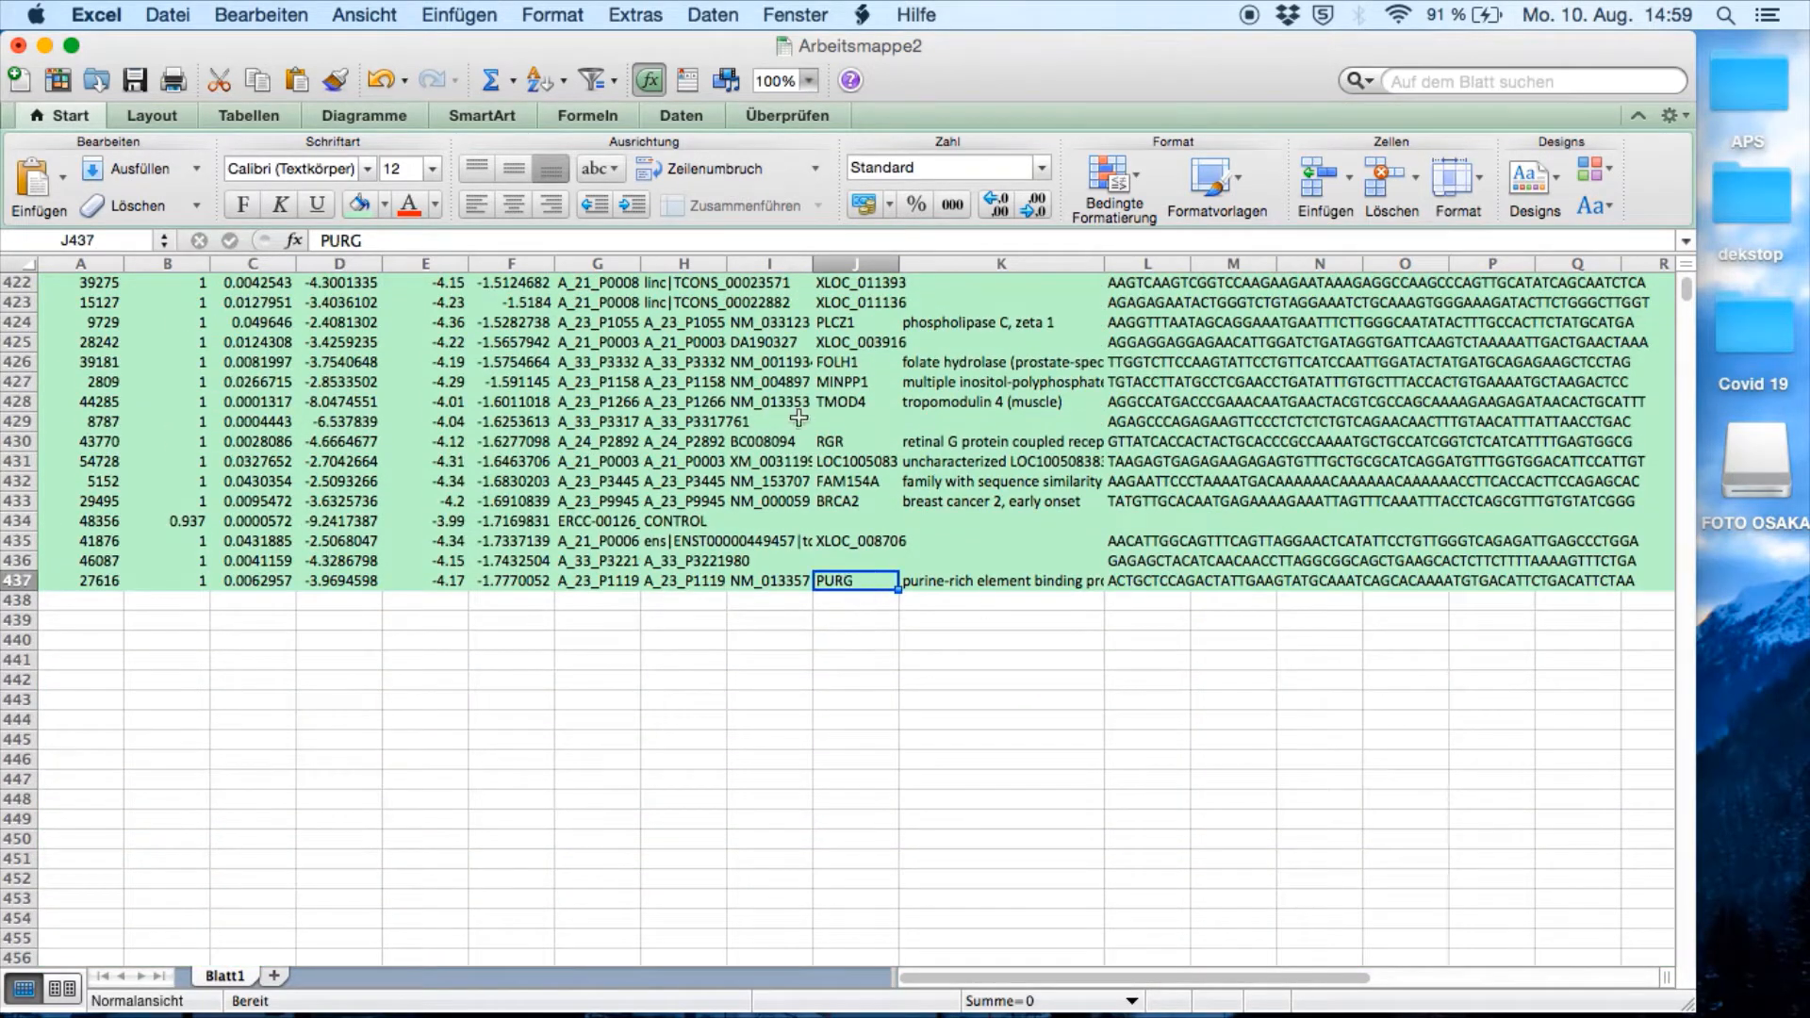
left_click(1011, 583)
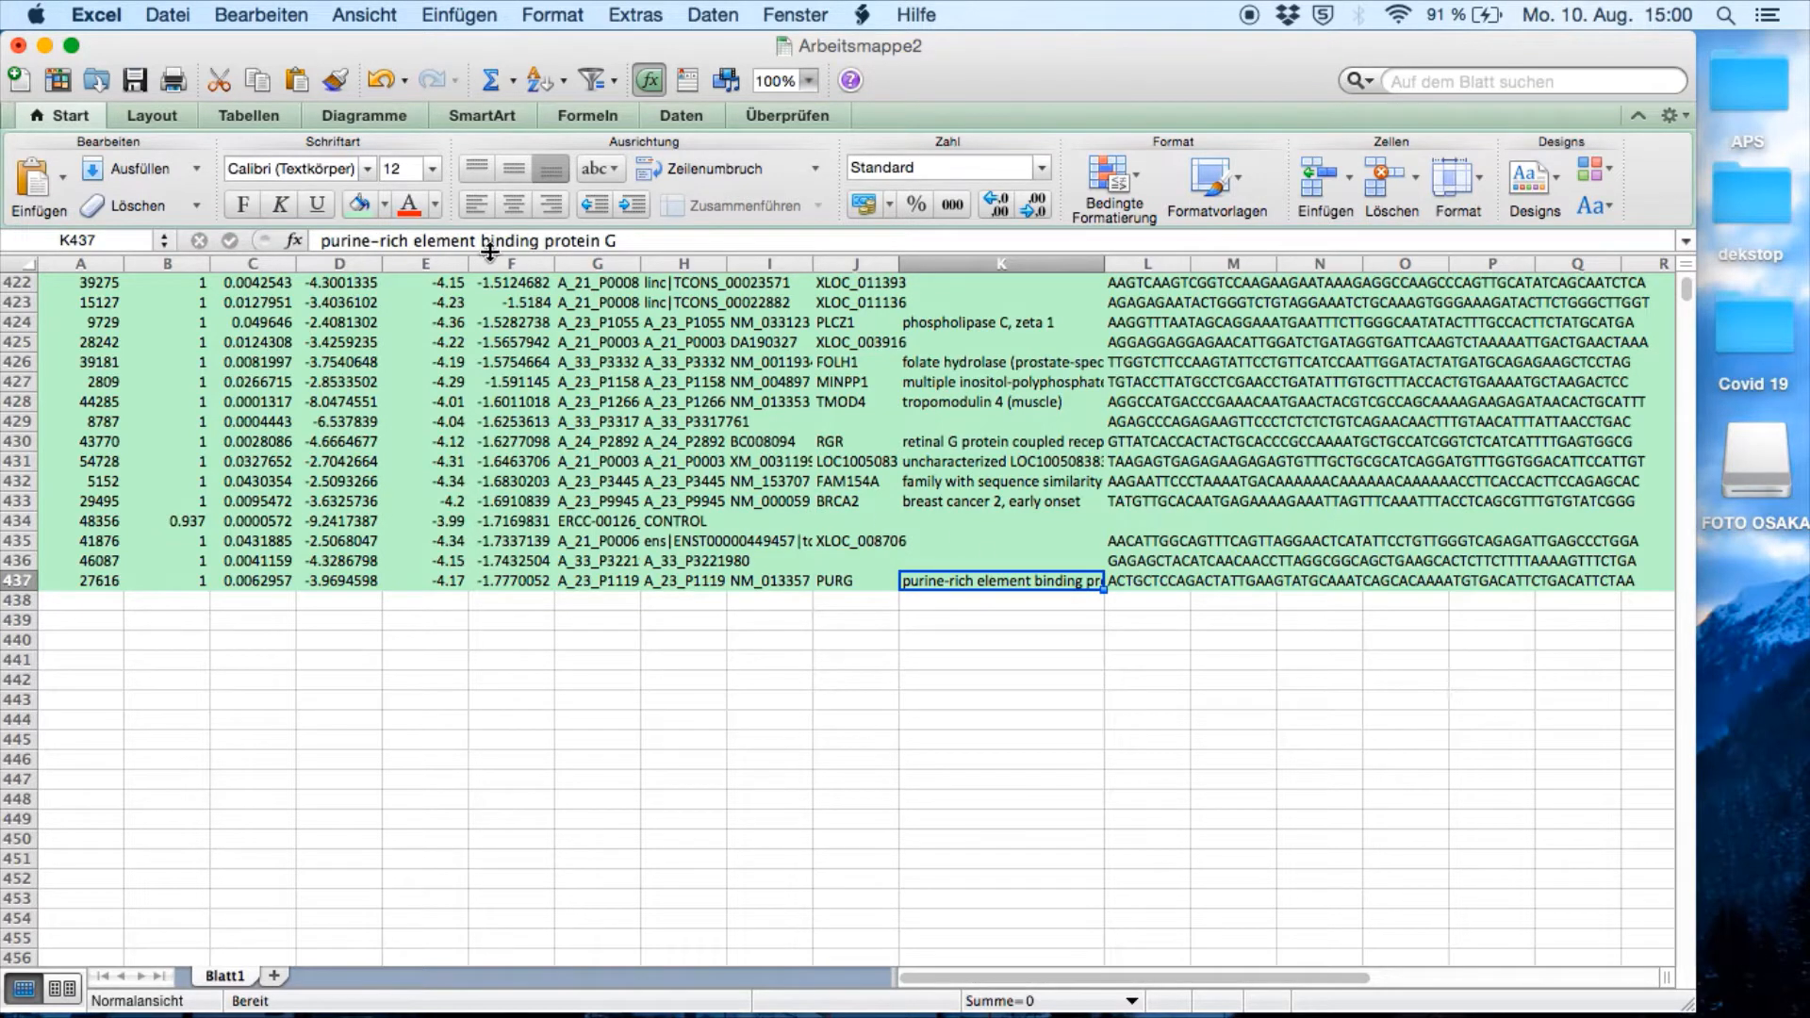
left_click(502, 582)
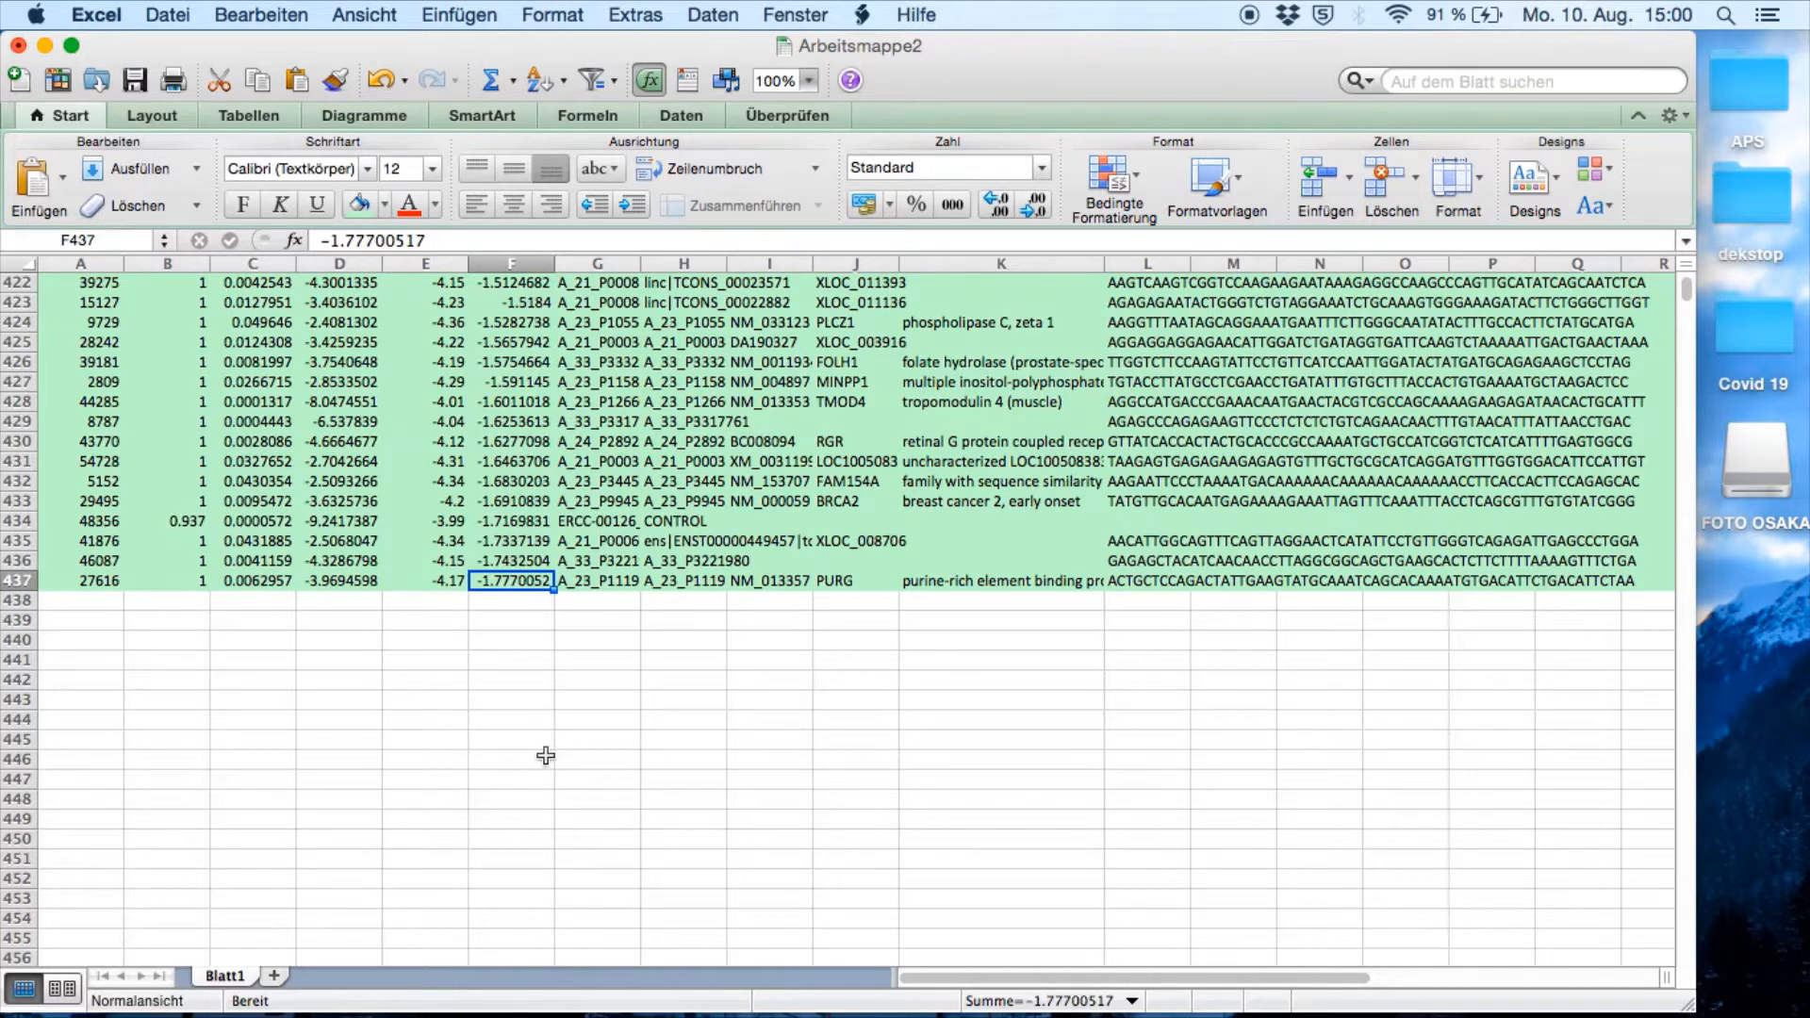
Step: Select the logFC column and look through its values from the beginning of the sheet
scroll(609, 428, "up", 20)
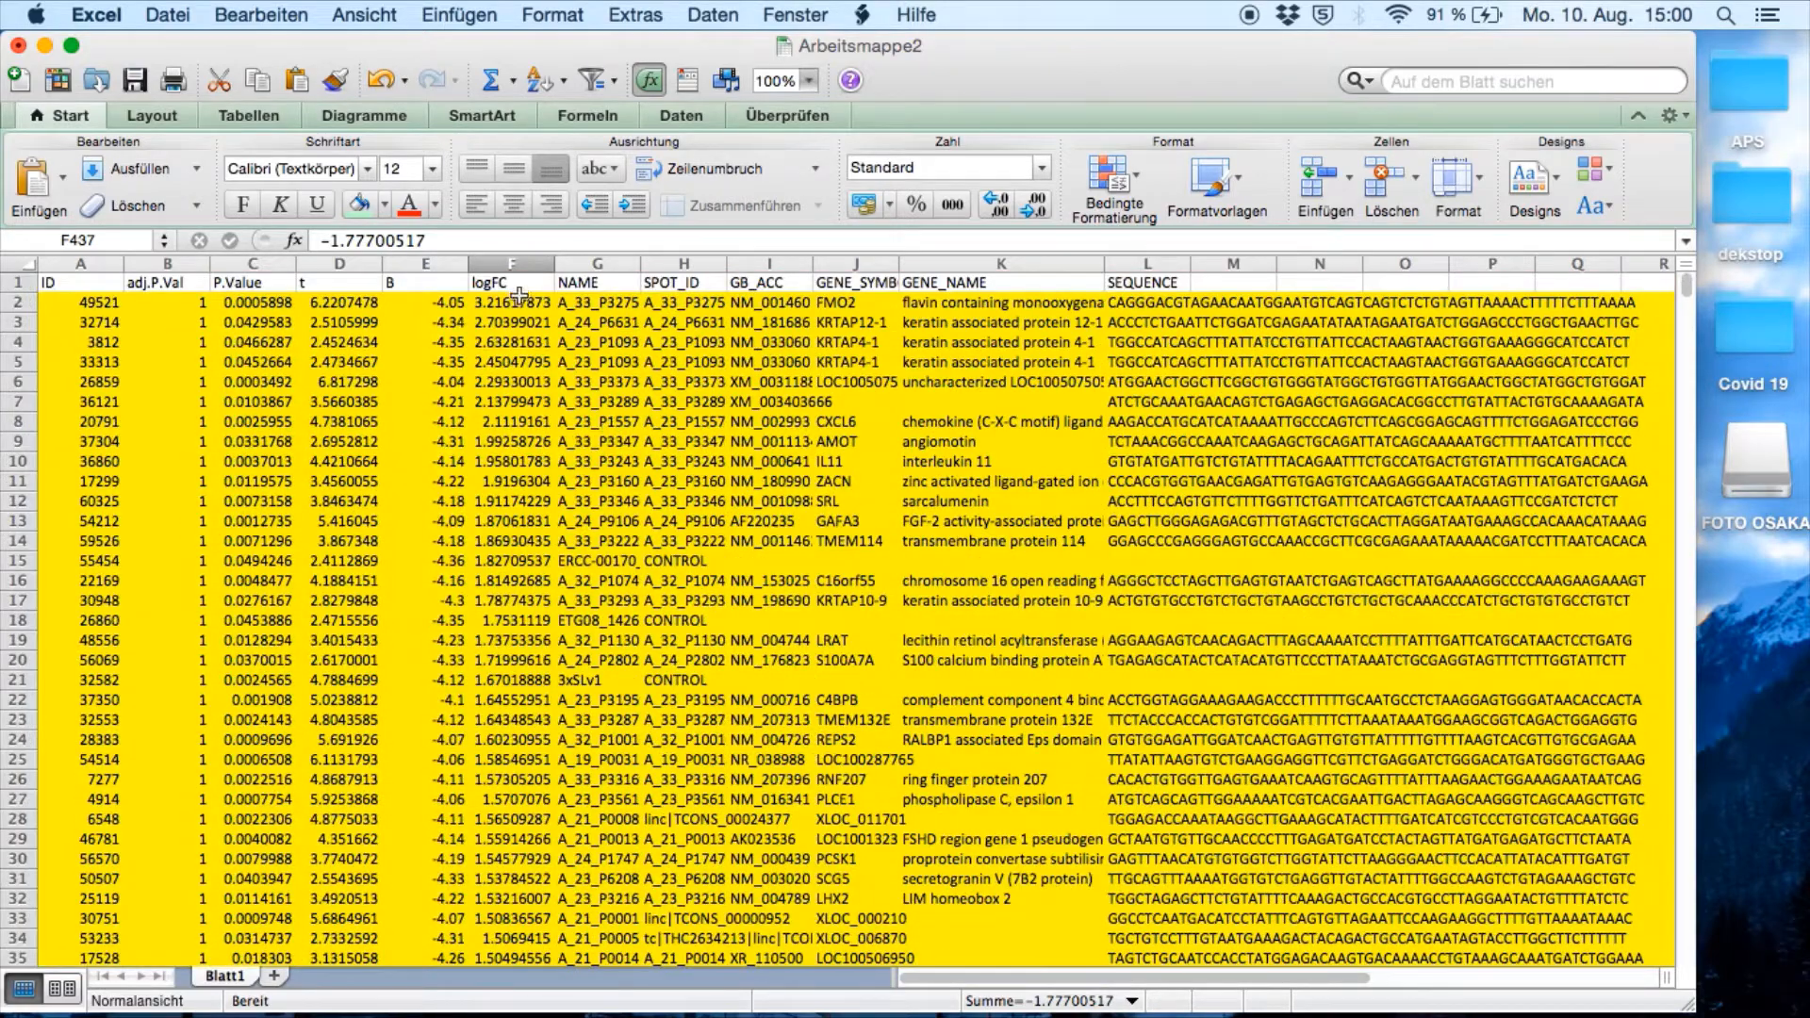
left_click(519, 300)
key("Down")
key("Down")
key("Down")
key("Down")
key("Down")
key("Down")
key("Down")
key("Down")
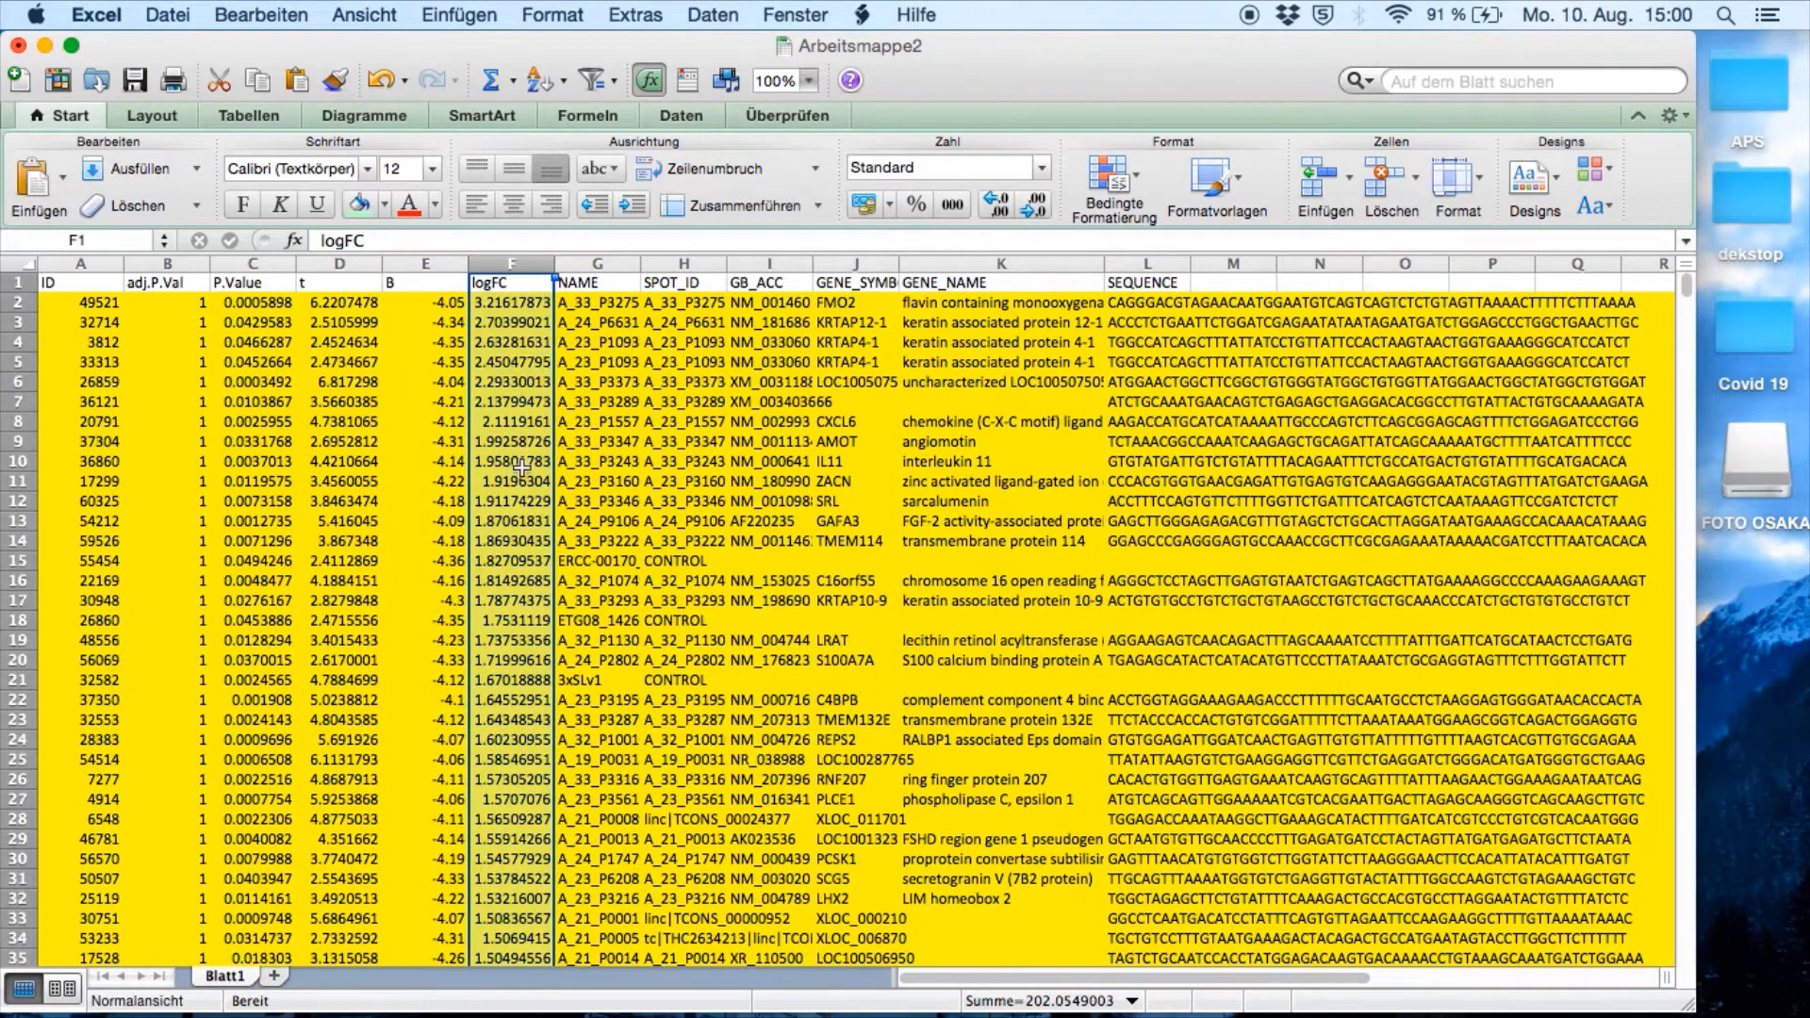
left_click(520, 261)
scroll(611, 429, "down", 5)
scroll(611, 429, "up", 5)
scroll(714, 460, "down", 20)
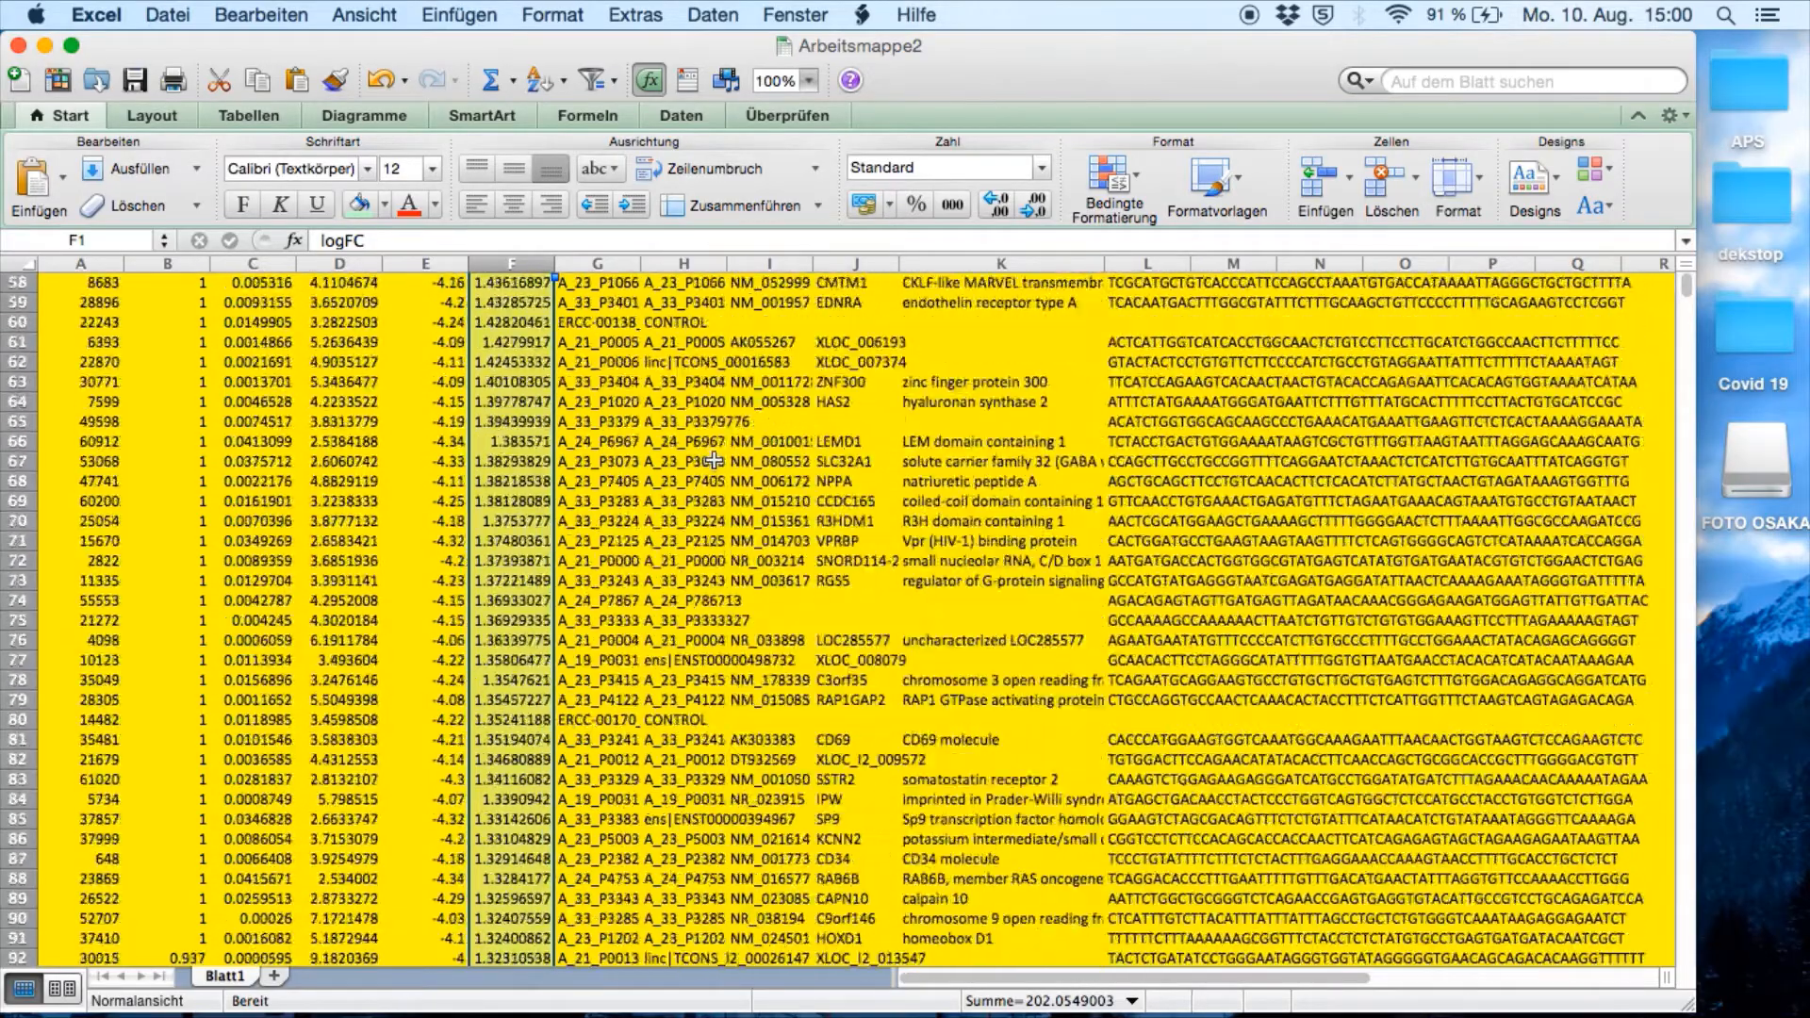
Step: Look through the logFC values of the yellow and green rows, then return to the beginning of the sheet
scroll(713, 460, "down", 20)
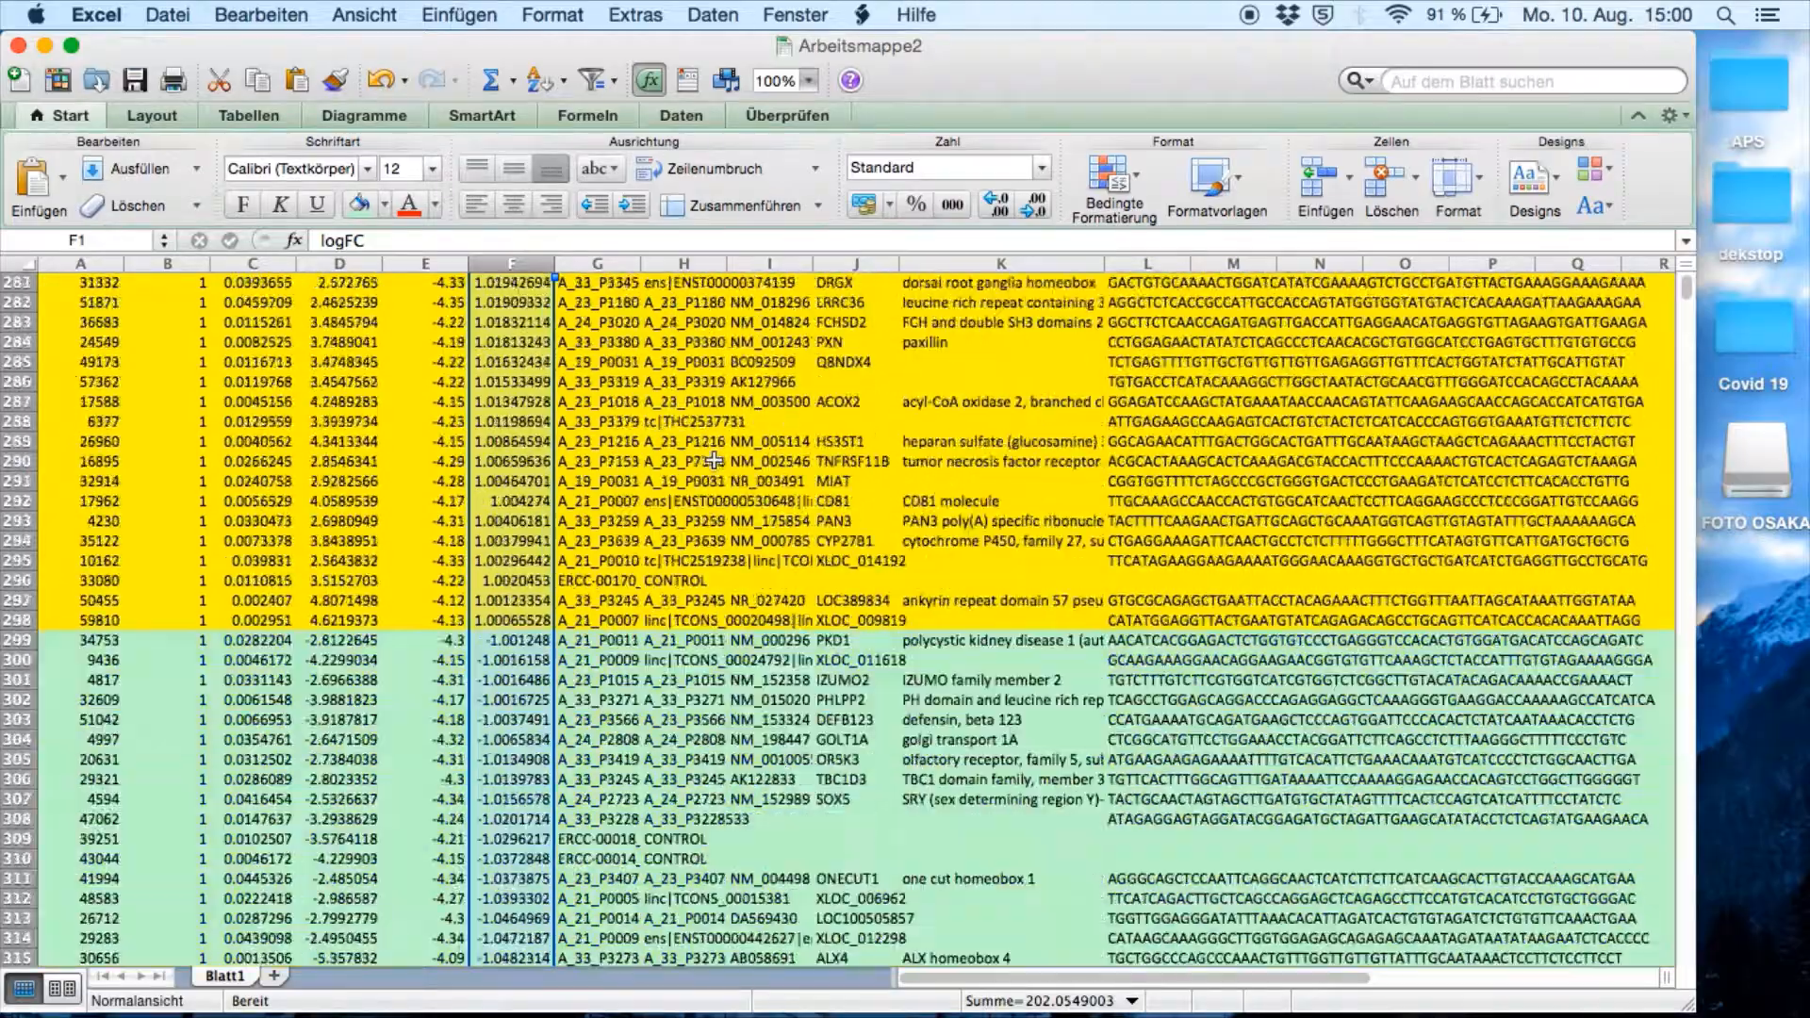
scroll(713, 460, "down", 20)
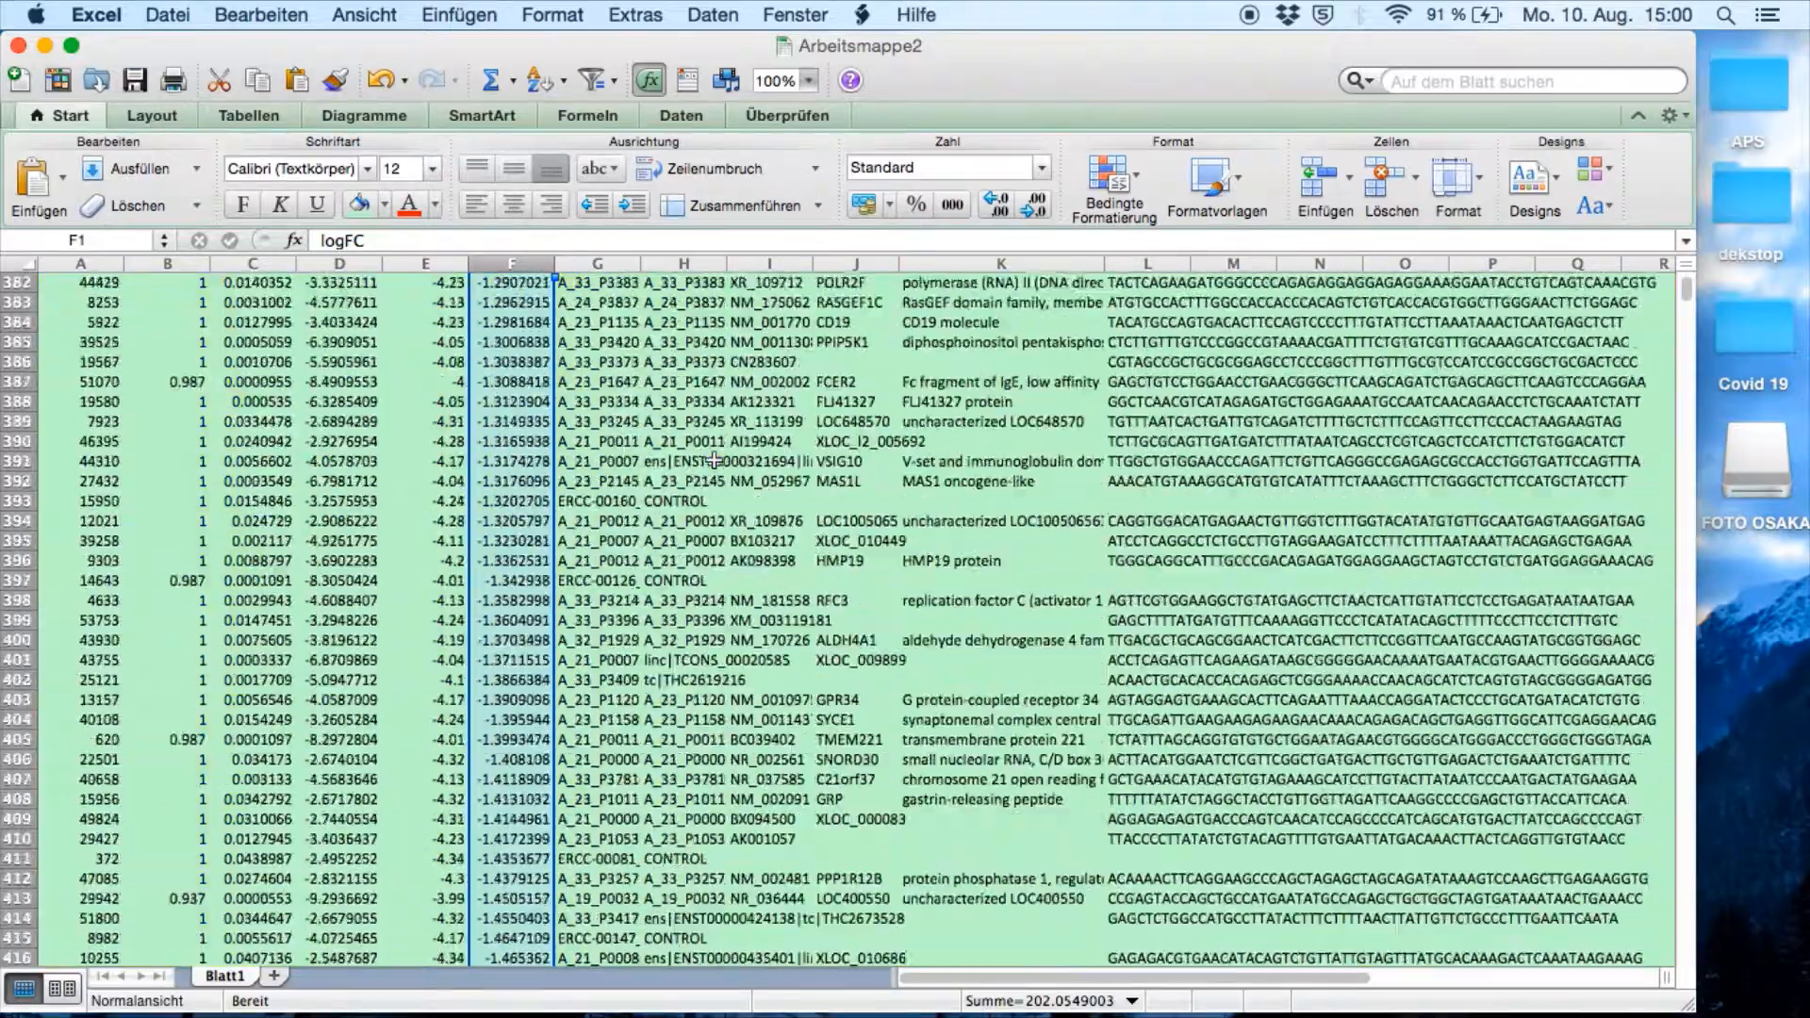
scroll(714, 460, "up", 20)
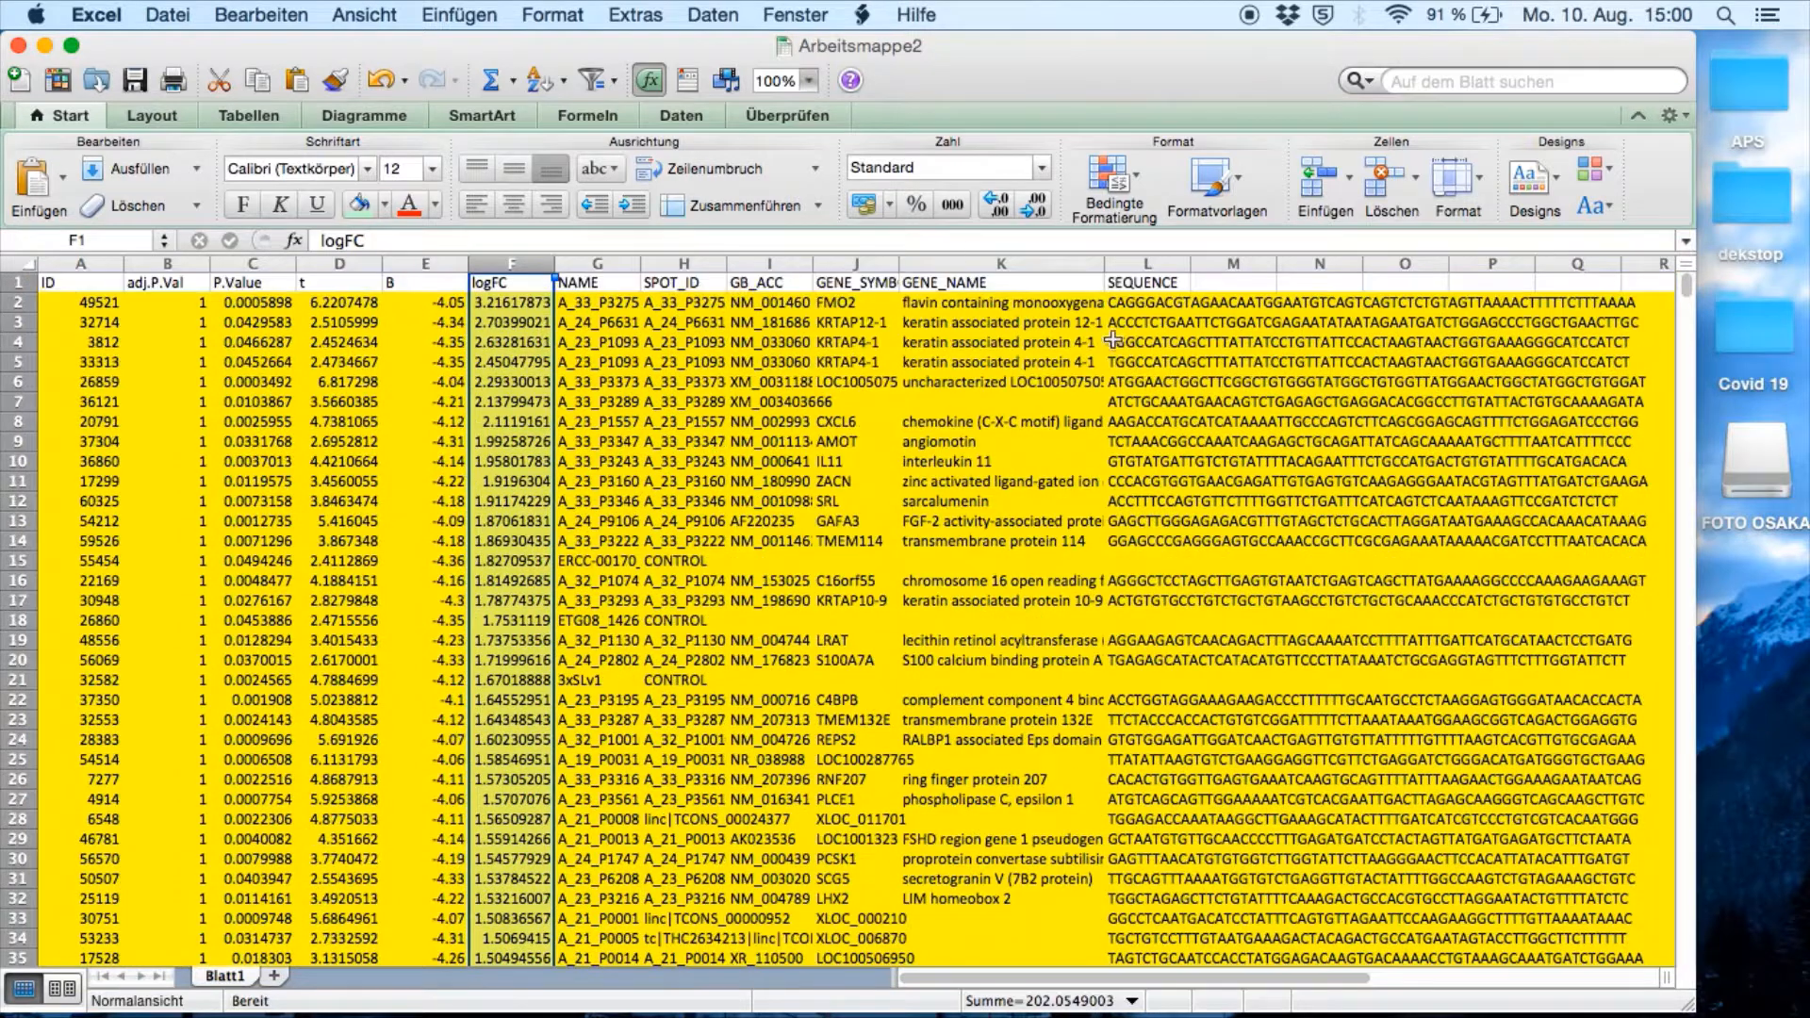
Step: Insert an empty column before the ID column
left_click(80, 262)
left_click(1322, 180)
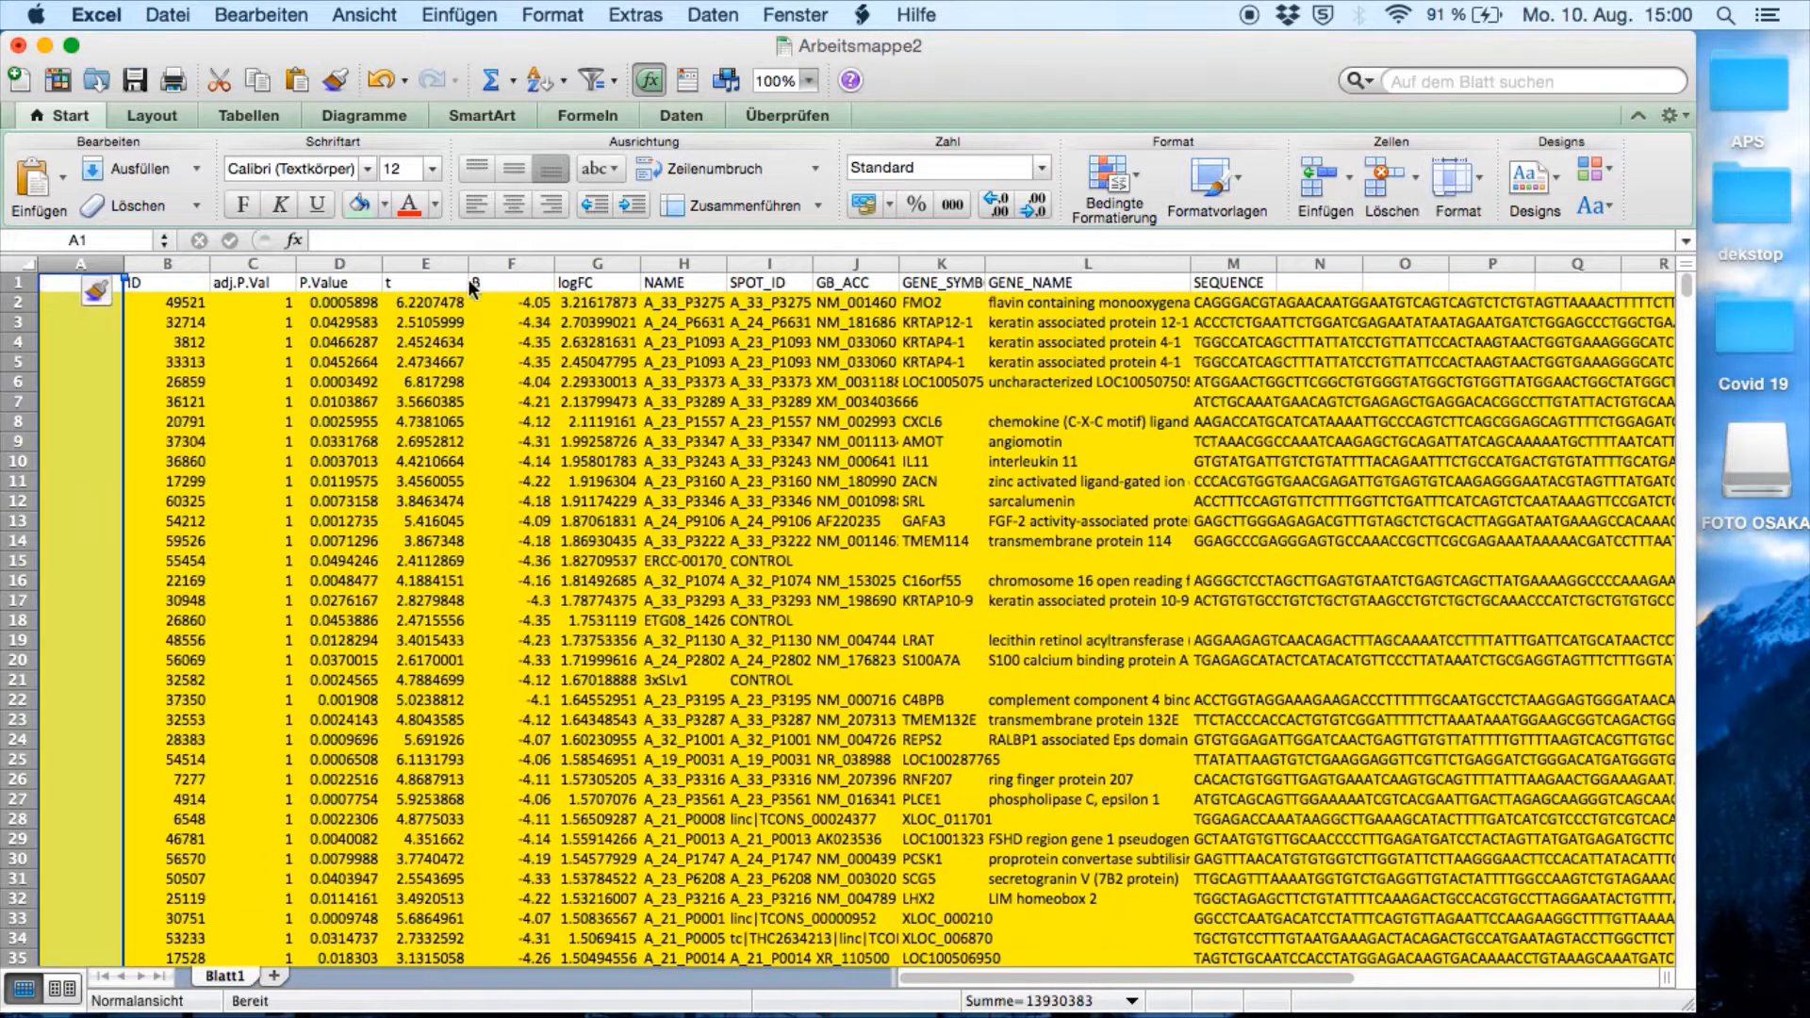
left_click(60, 302)
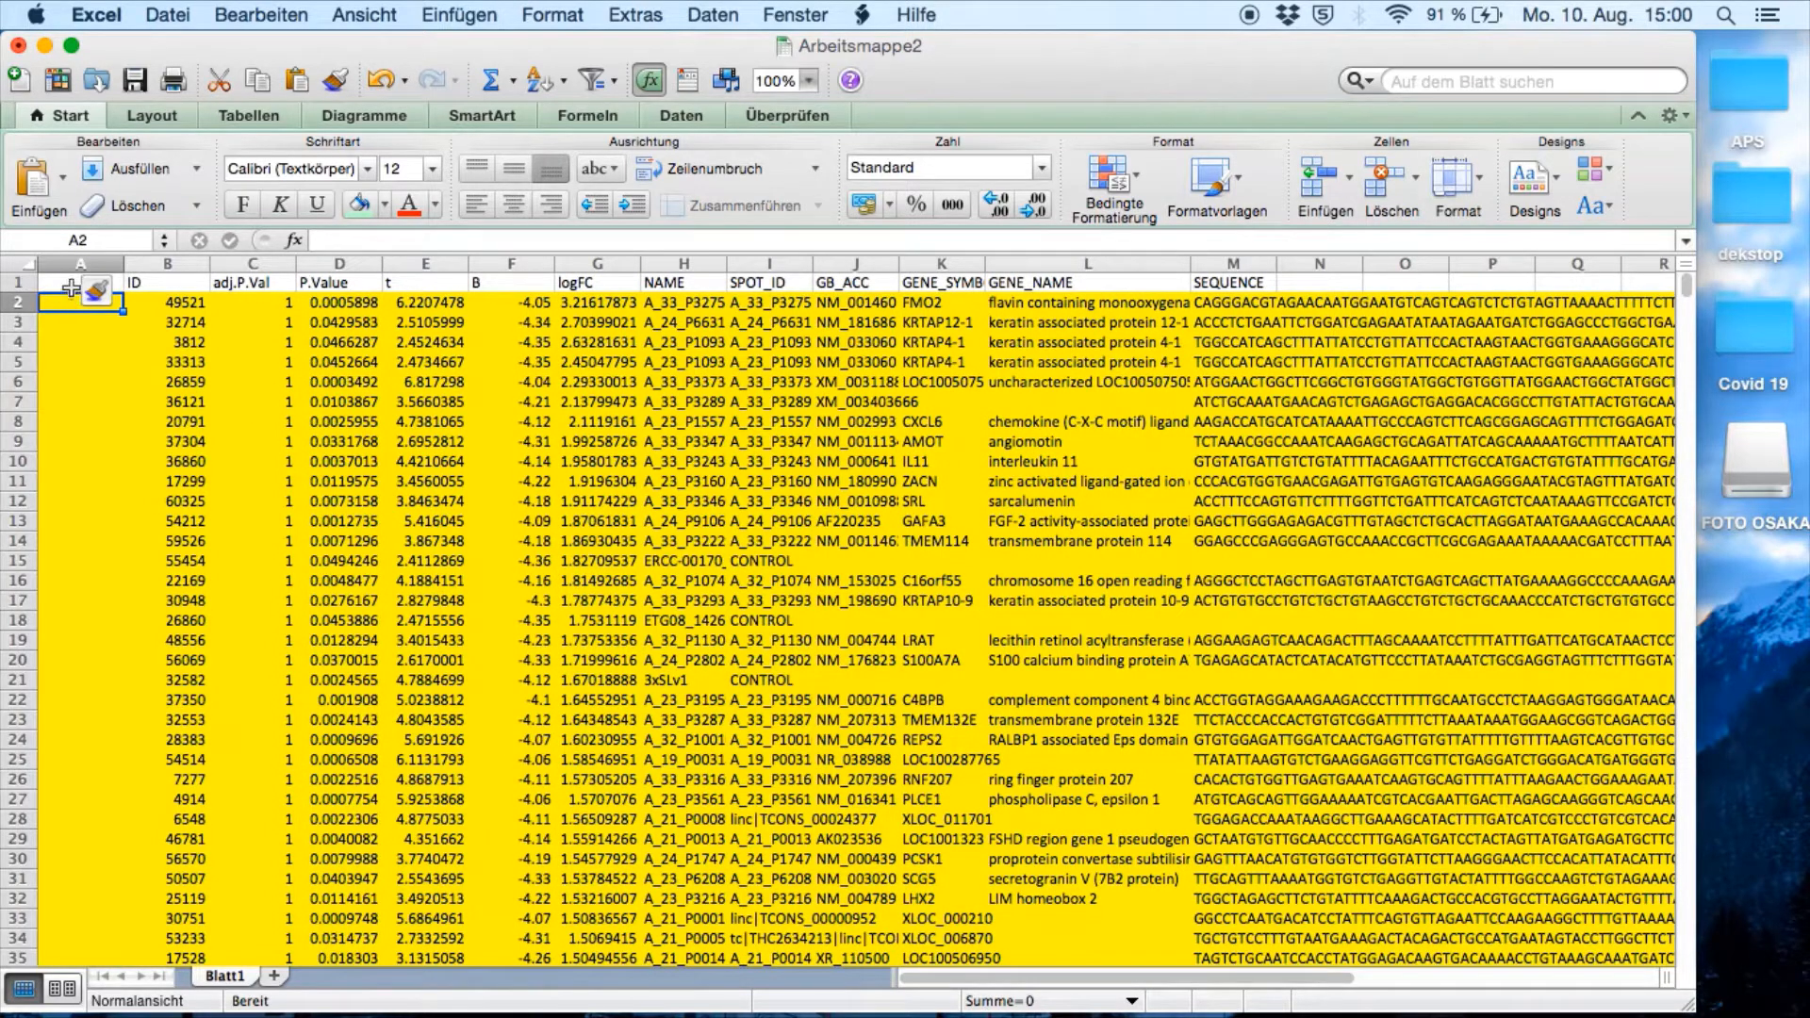
Step: Head the new first column "No" and number the yellow rows consecutively from 1 to 297
left_click(69, 283)
type("No")
key("Return")
type("1")
key("Return")
type("2")
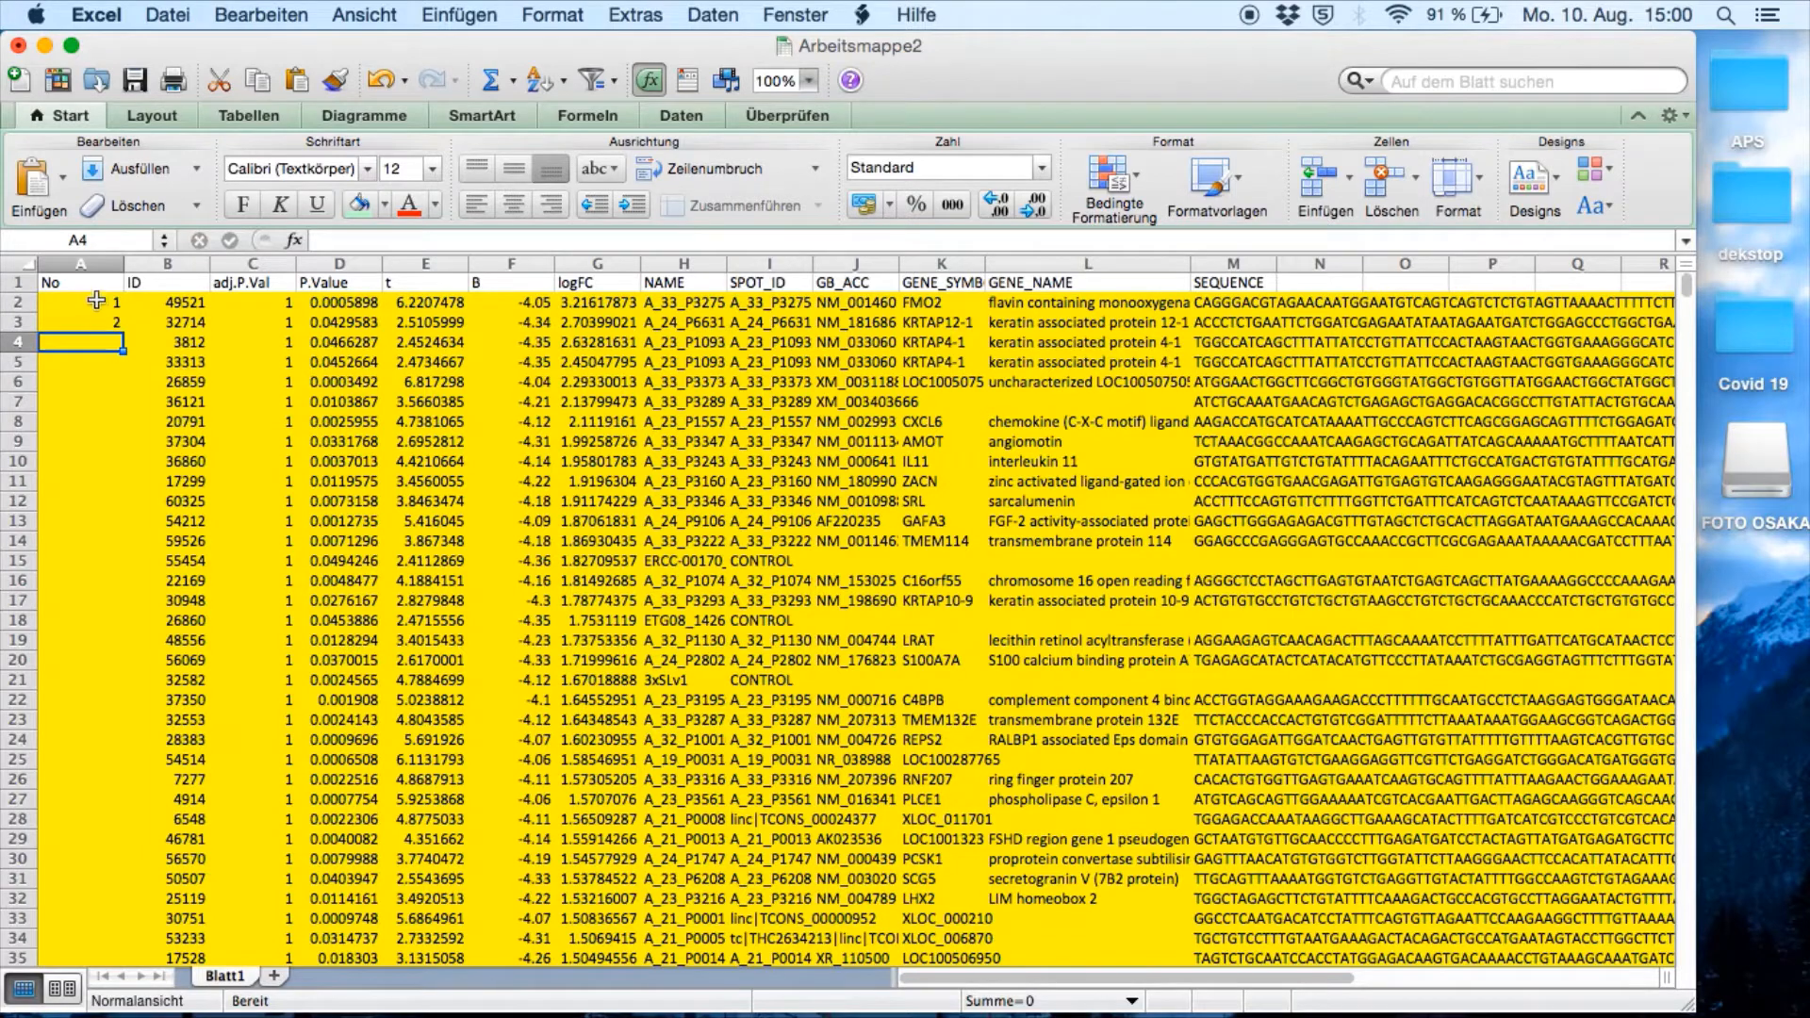
left_click_drag(96, 325, 111, 327)
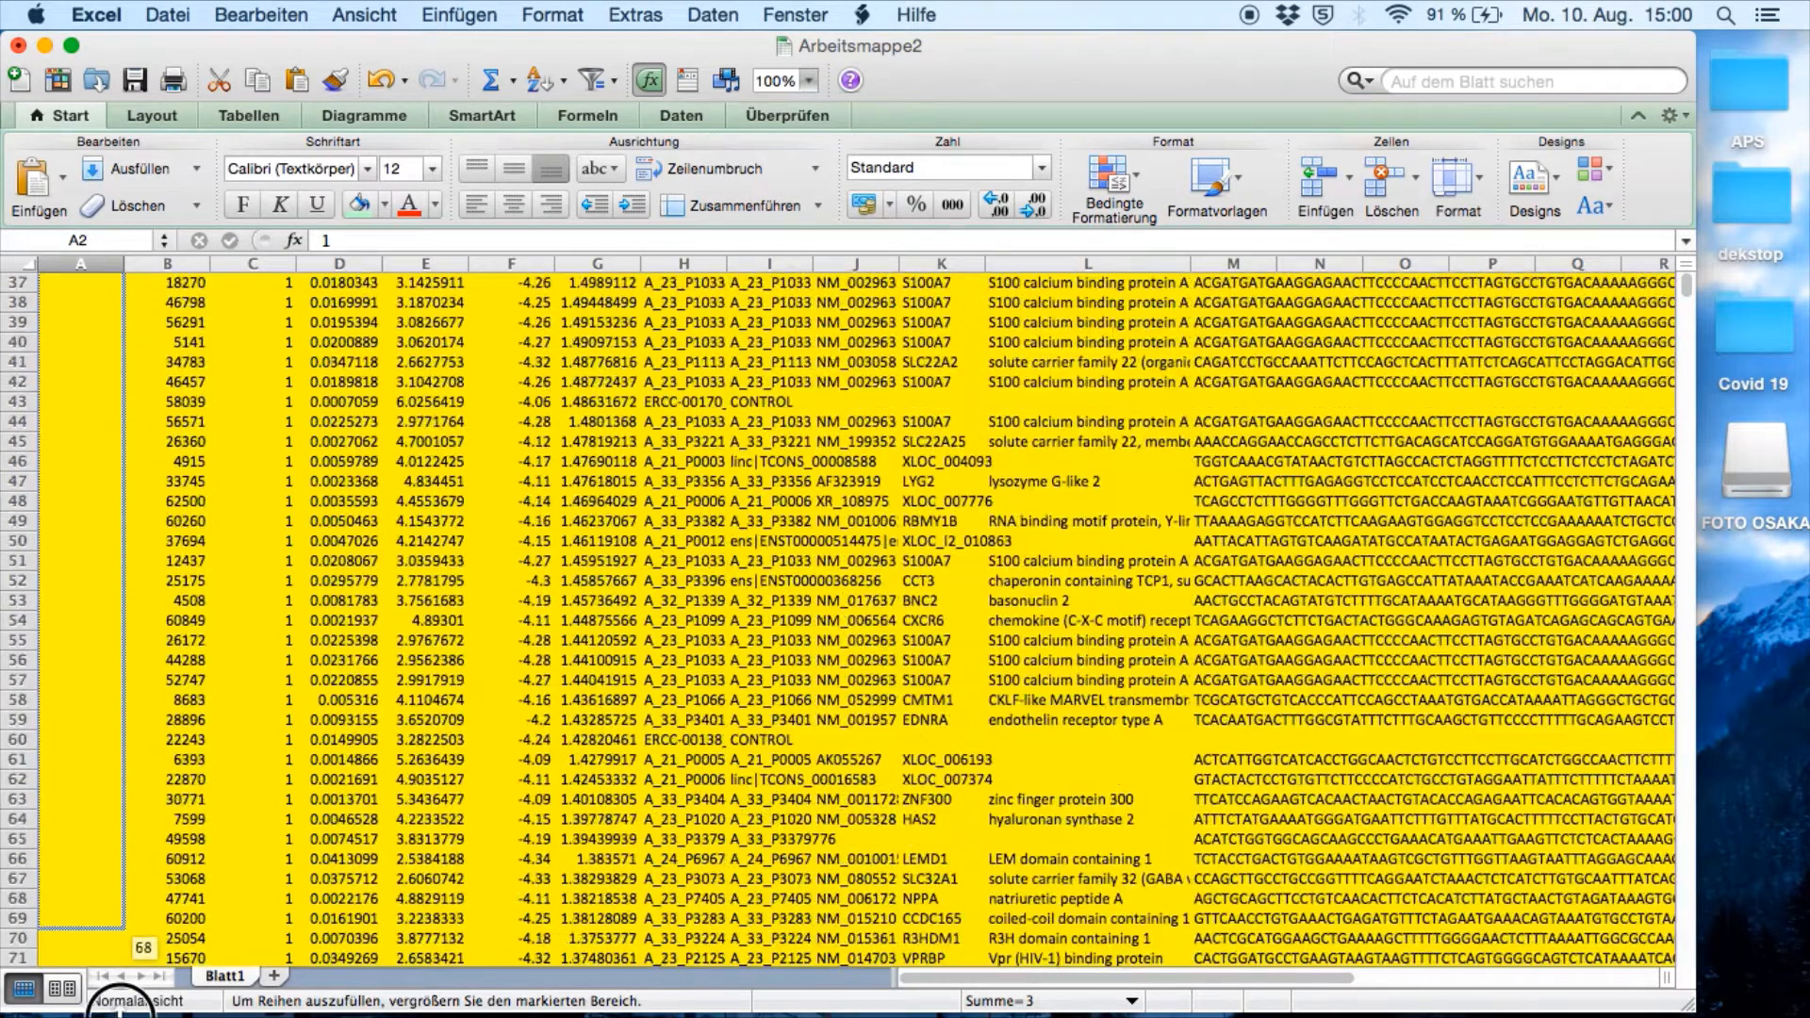
left_click_drag(123, 1004, 141, 1003)
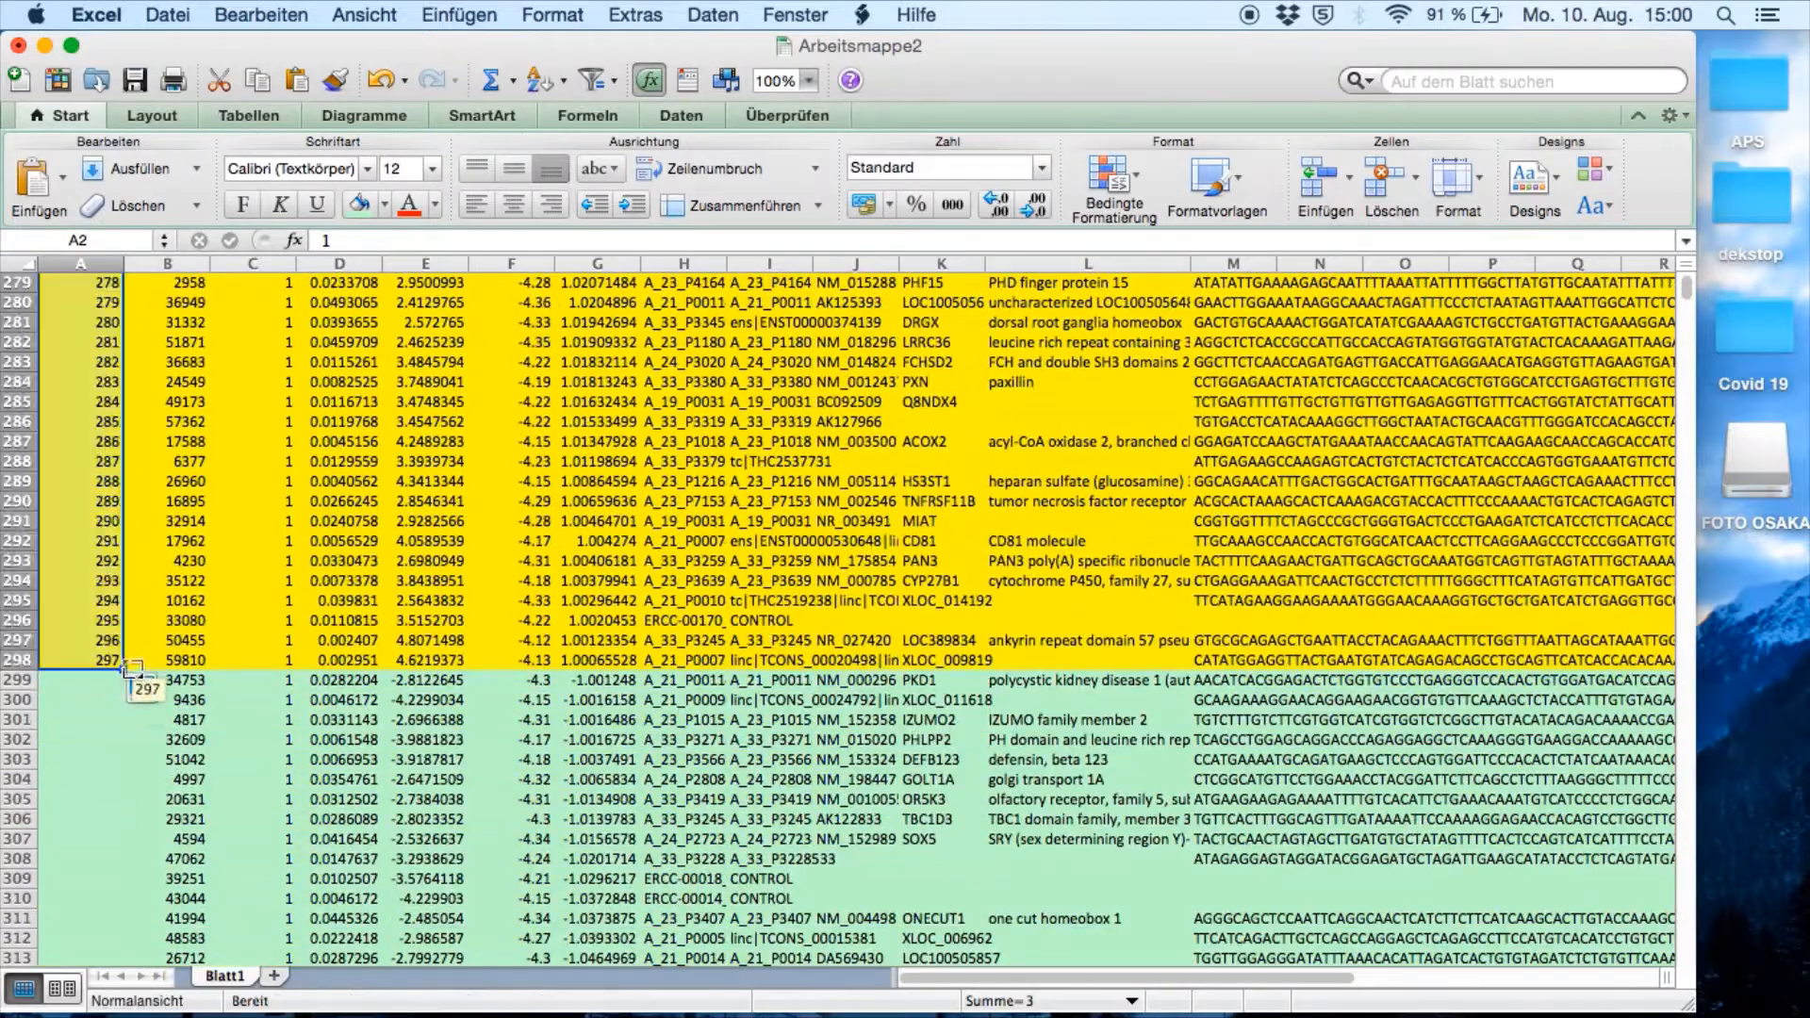
Step: Insert a blank row between the yellow and green rows, and number the green rows consecutively from 1 to 139
left_click(21, 679)
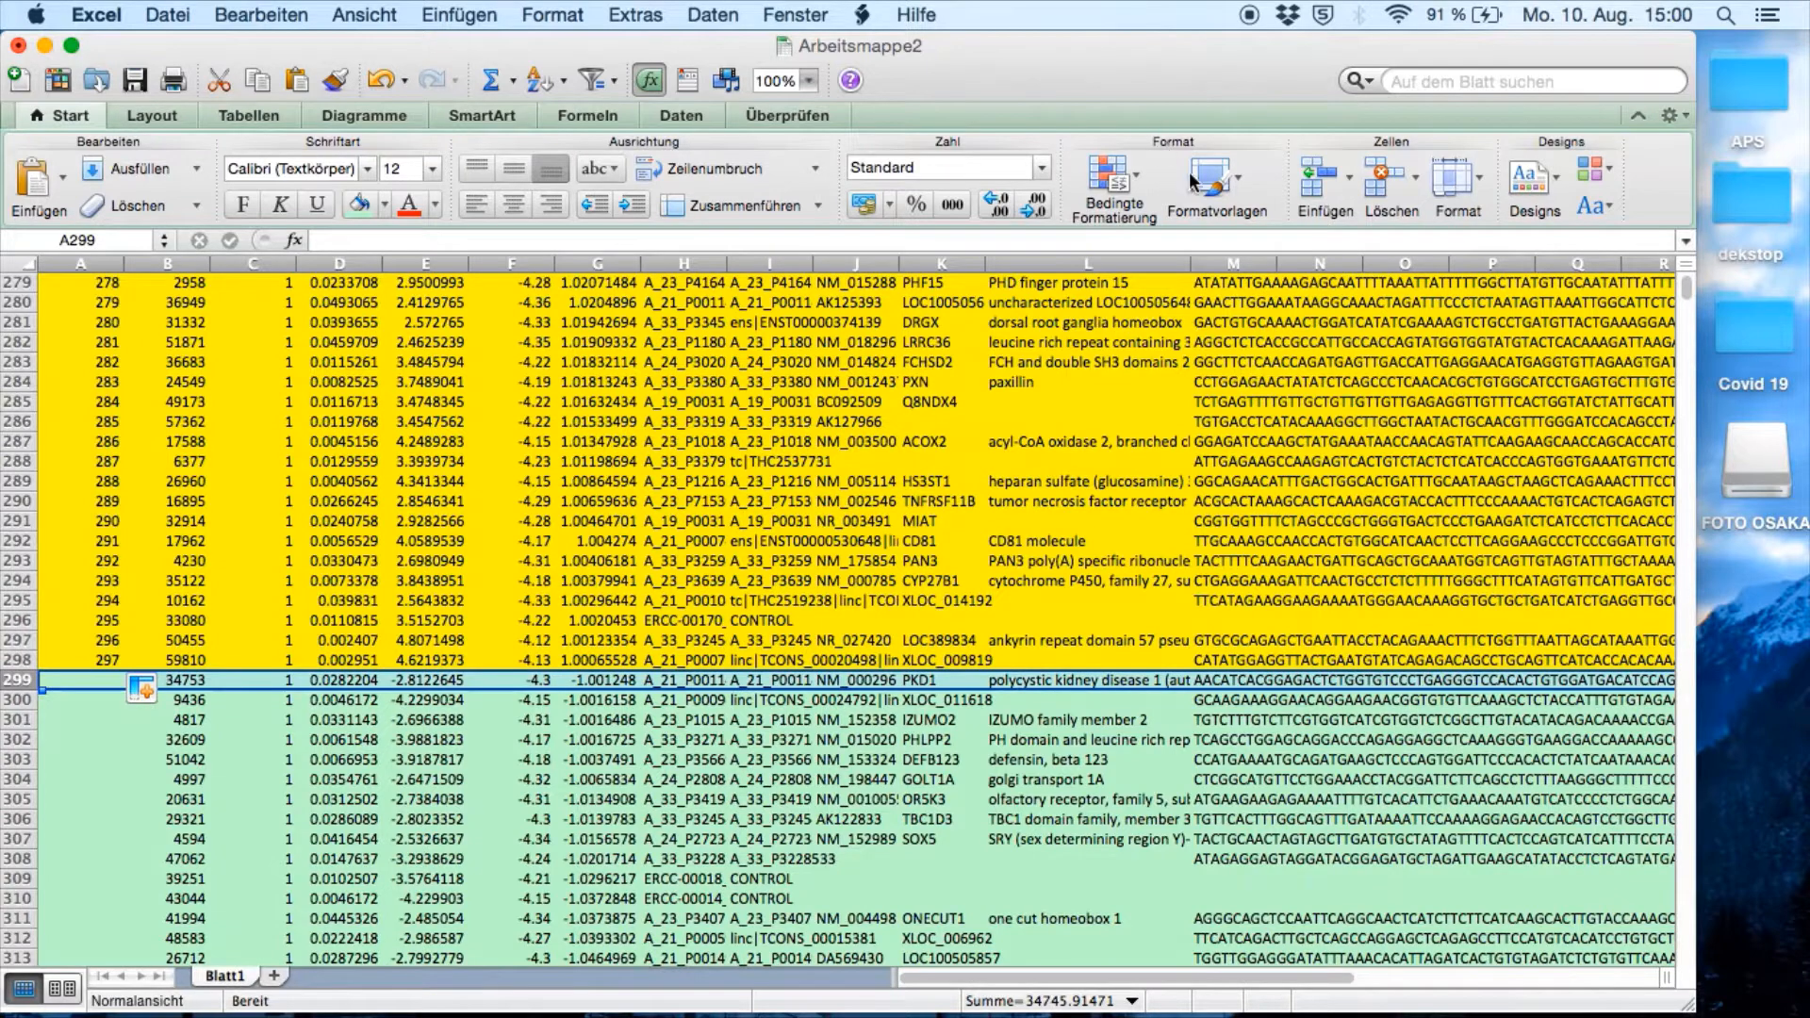
left_click(1319, 177)
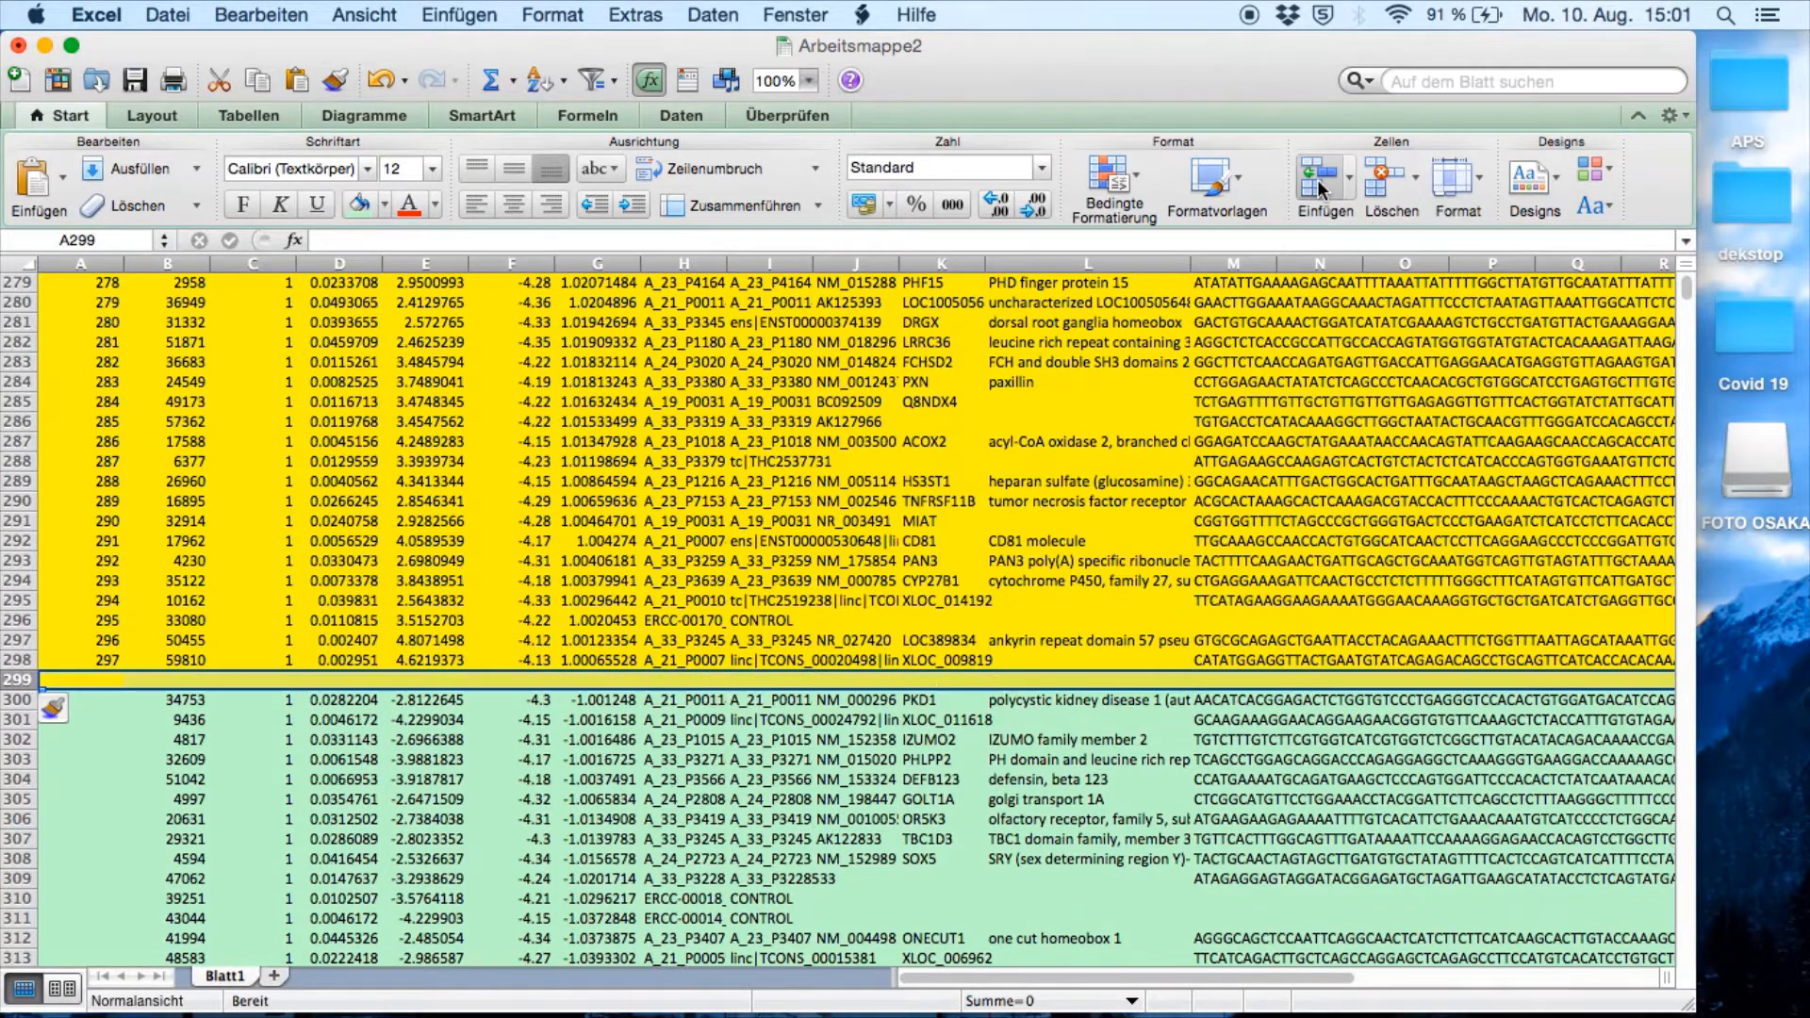
left_click(88, 698)
left_click(109, 737)
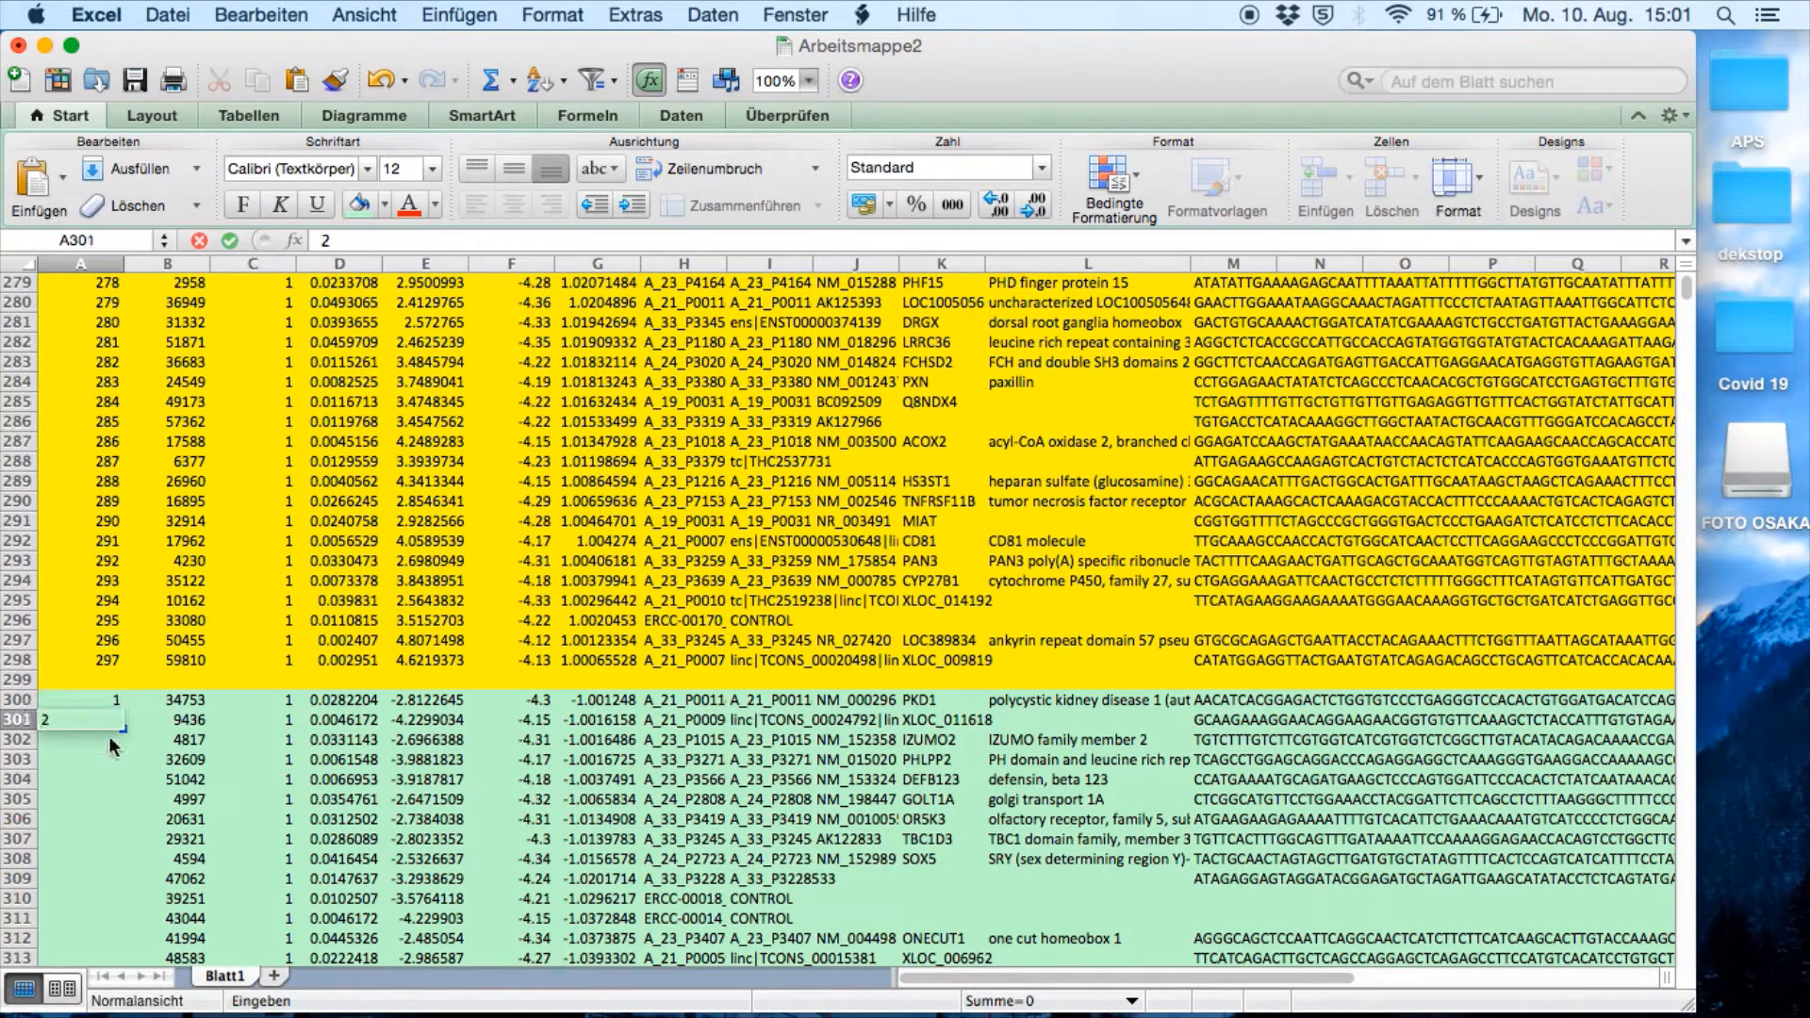
left_click_drag(109, 718, 111, 721)
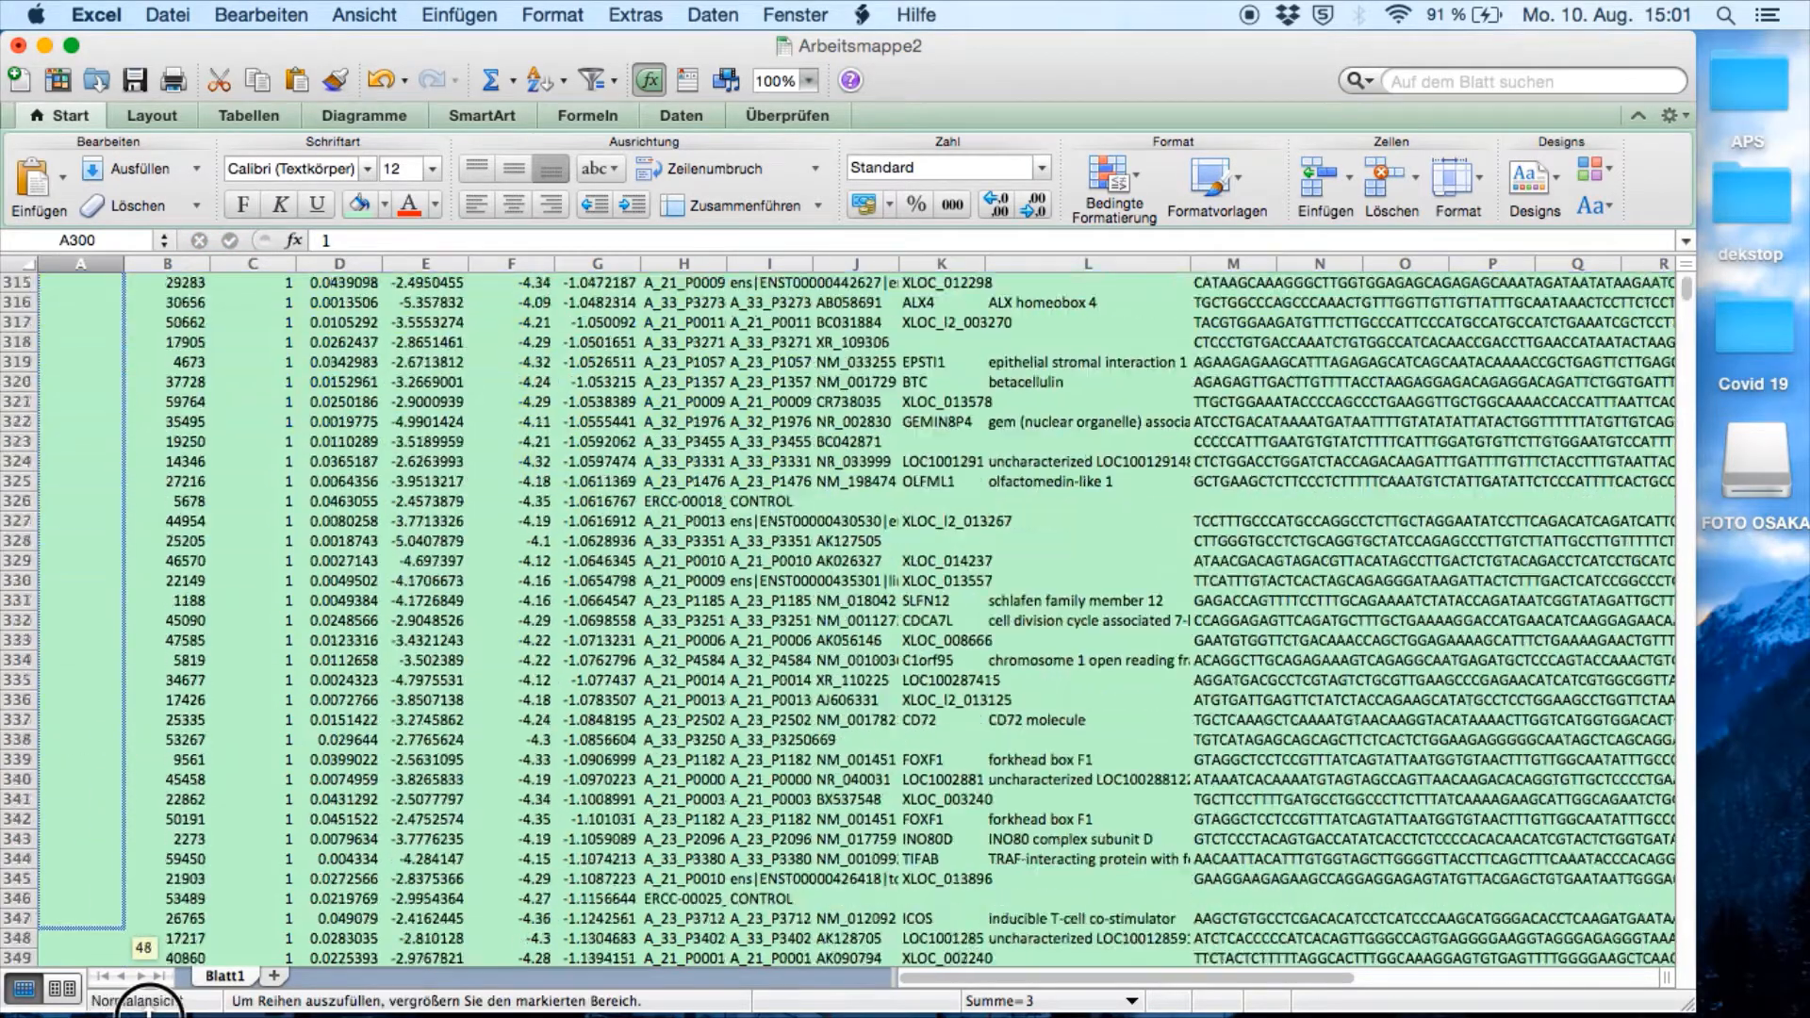
left_click_drag(155, 1012, 143, 678)
left_click(271, 762)
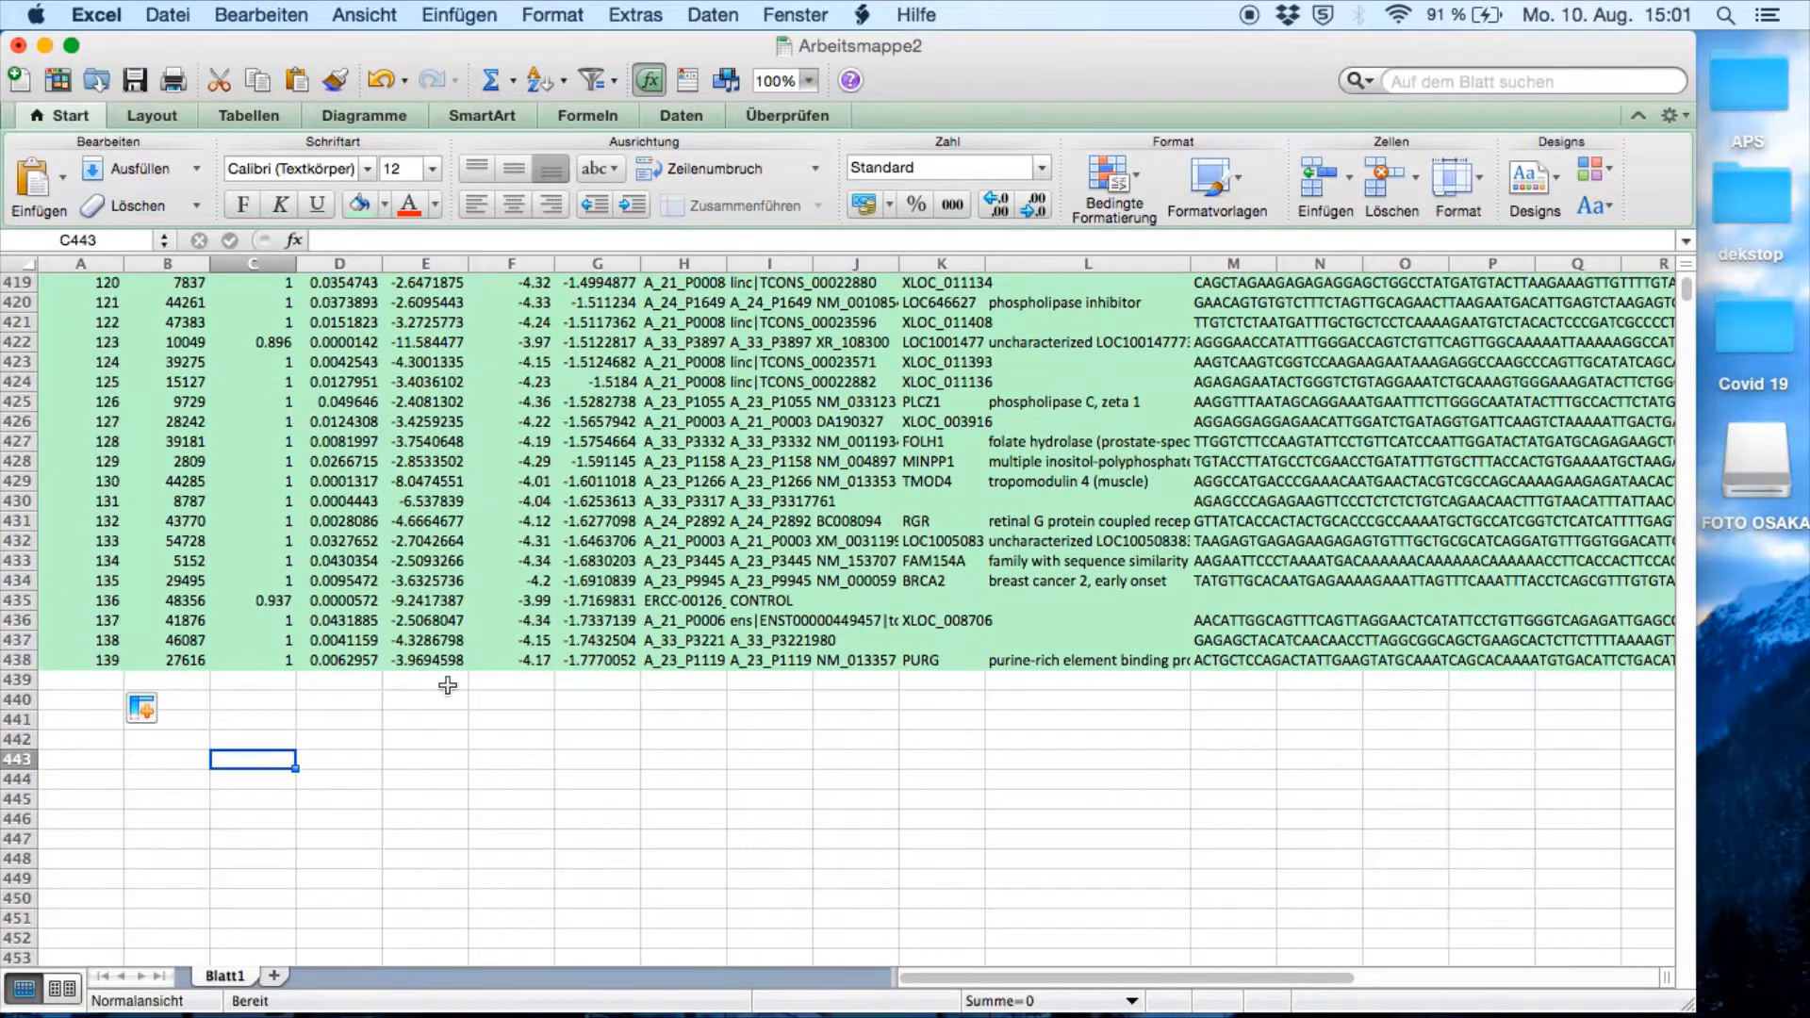
Step: Look through the numbering of the yellow and green rows and return to the beginning of the sheet
scroll(447, 686, "up", 15)
scroll(448, 685, "up", 20)
scroll(447, 686, "down", 10)
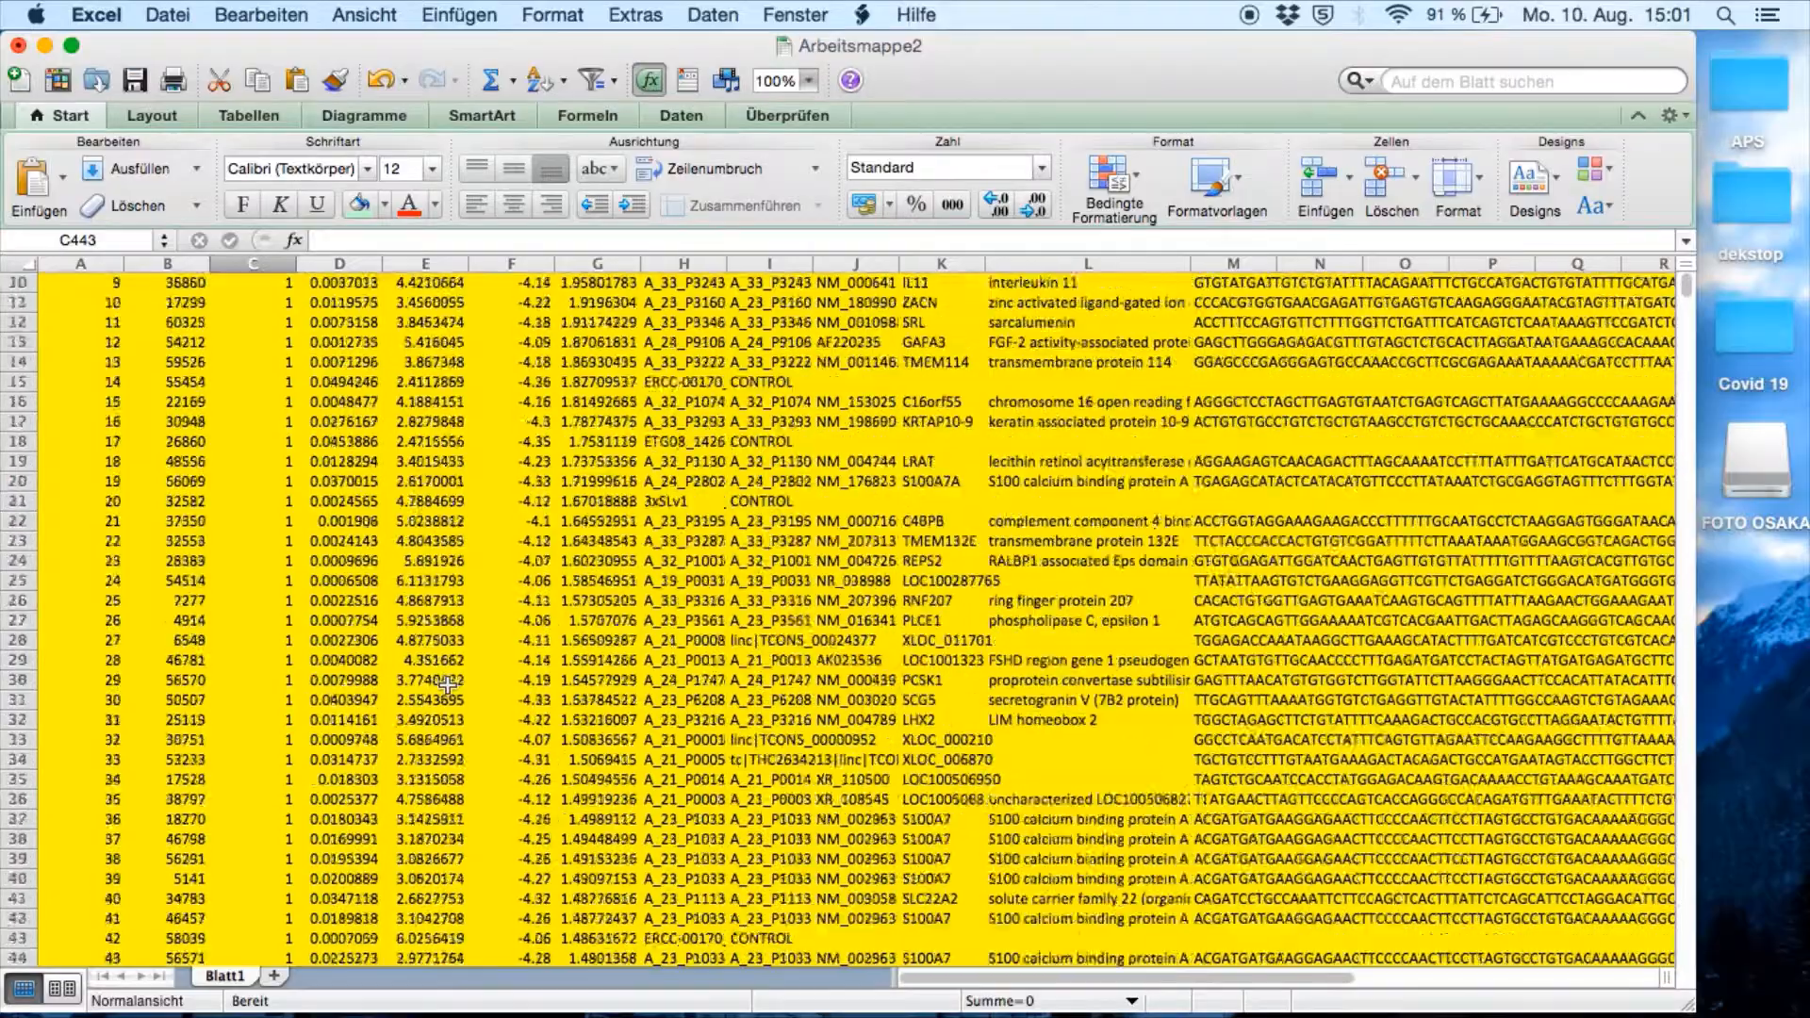
scroll(448, 685, "down", 15)
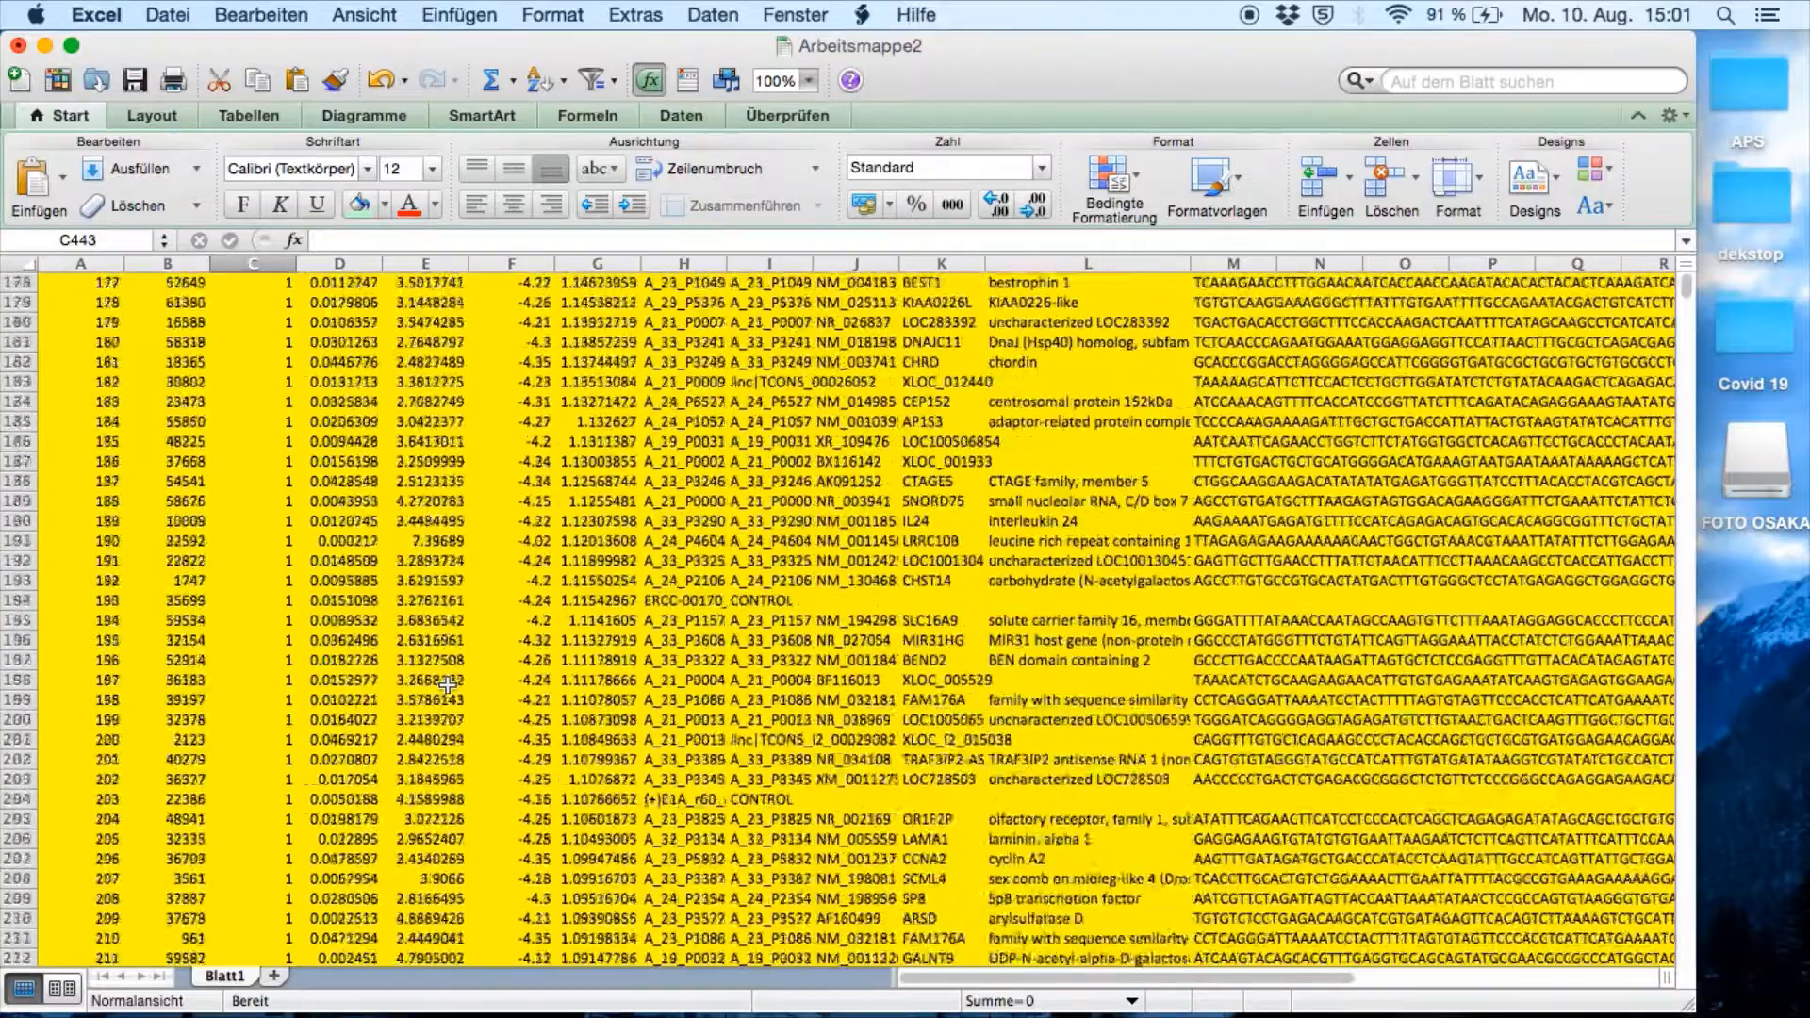
scroll(447, 685, "down", 11)
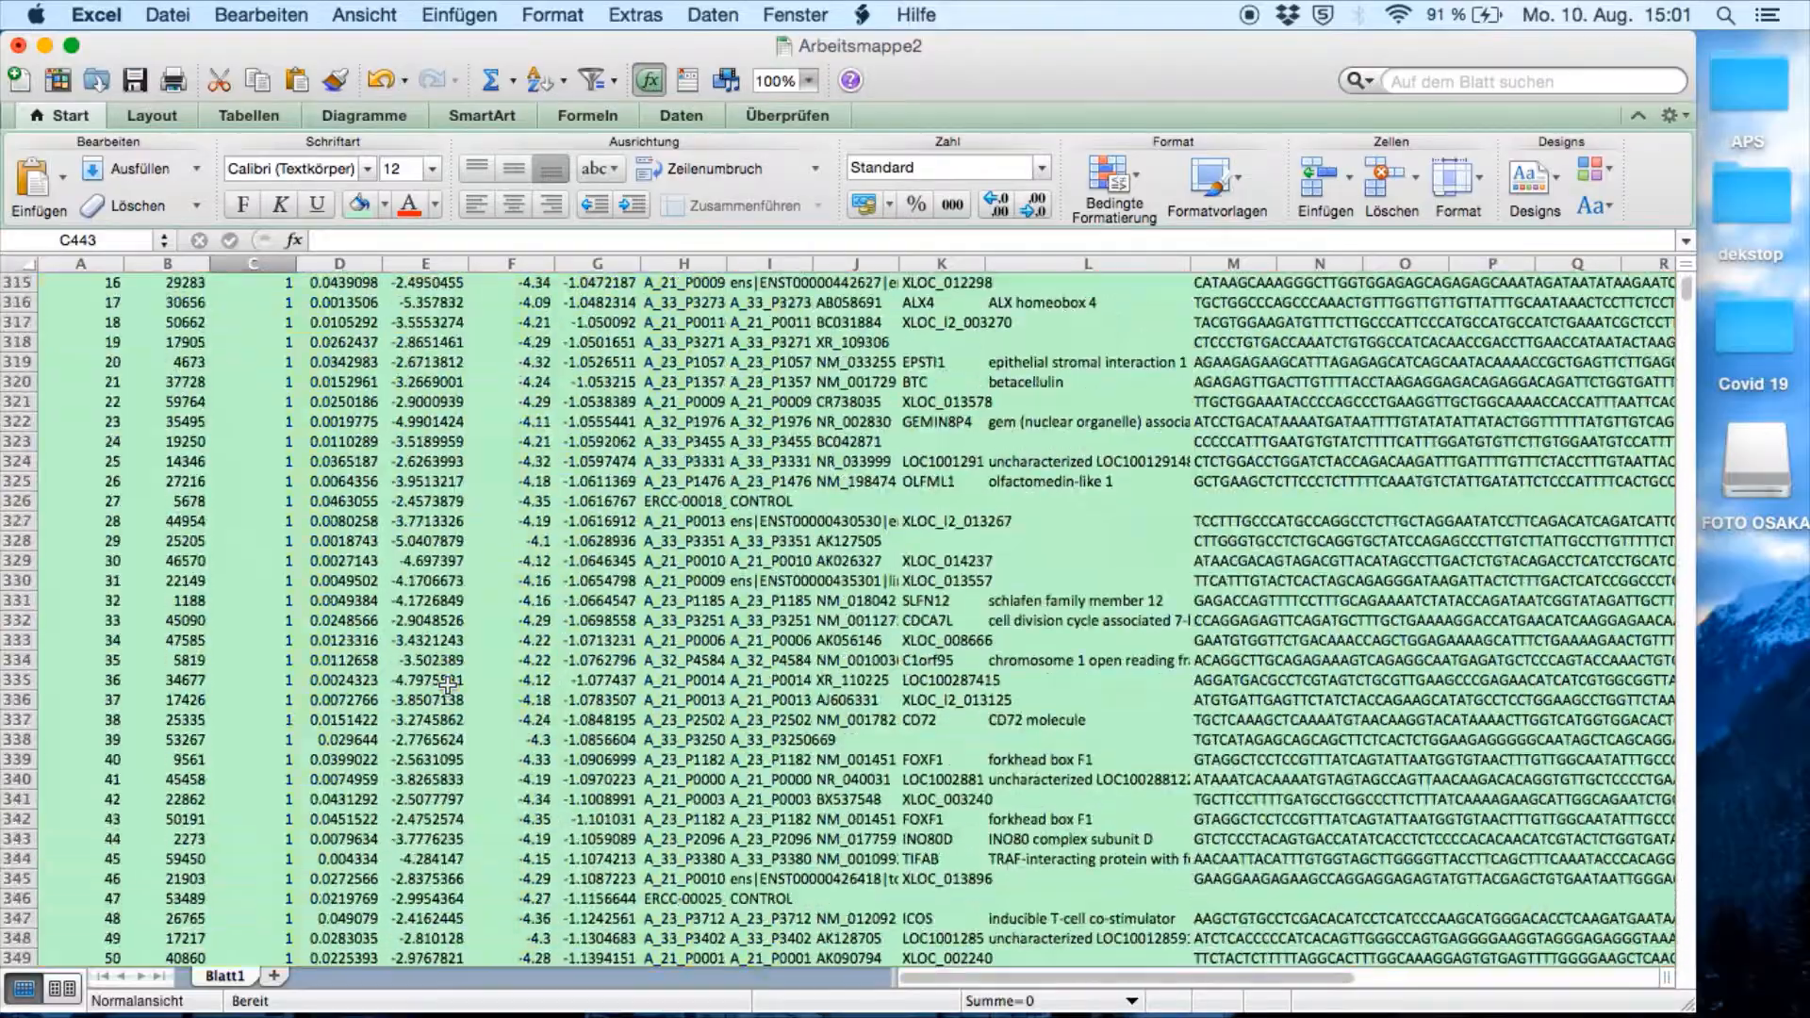
scroll(448, 686, "up", 17)
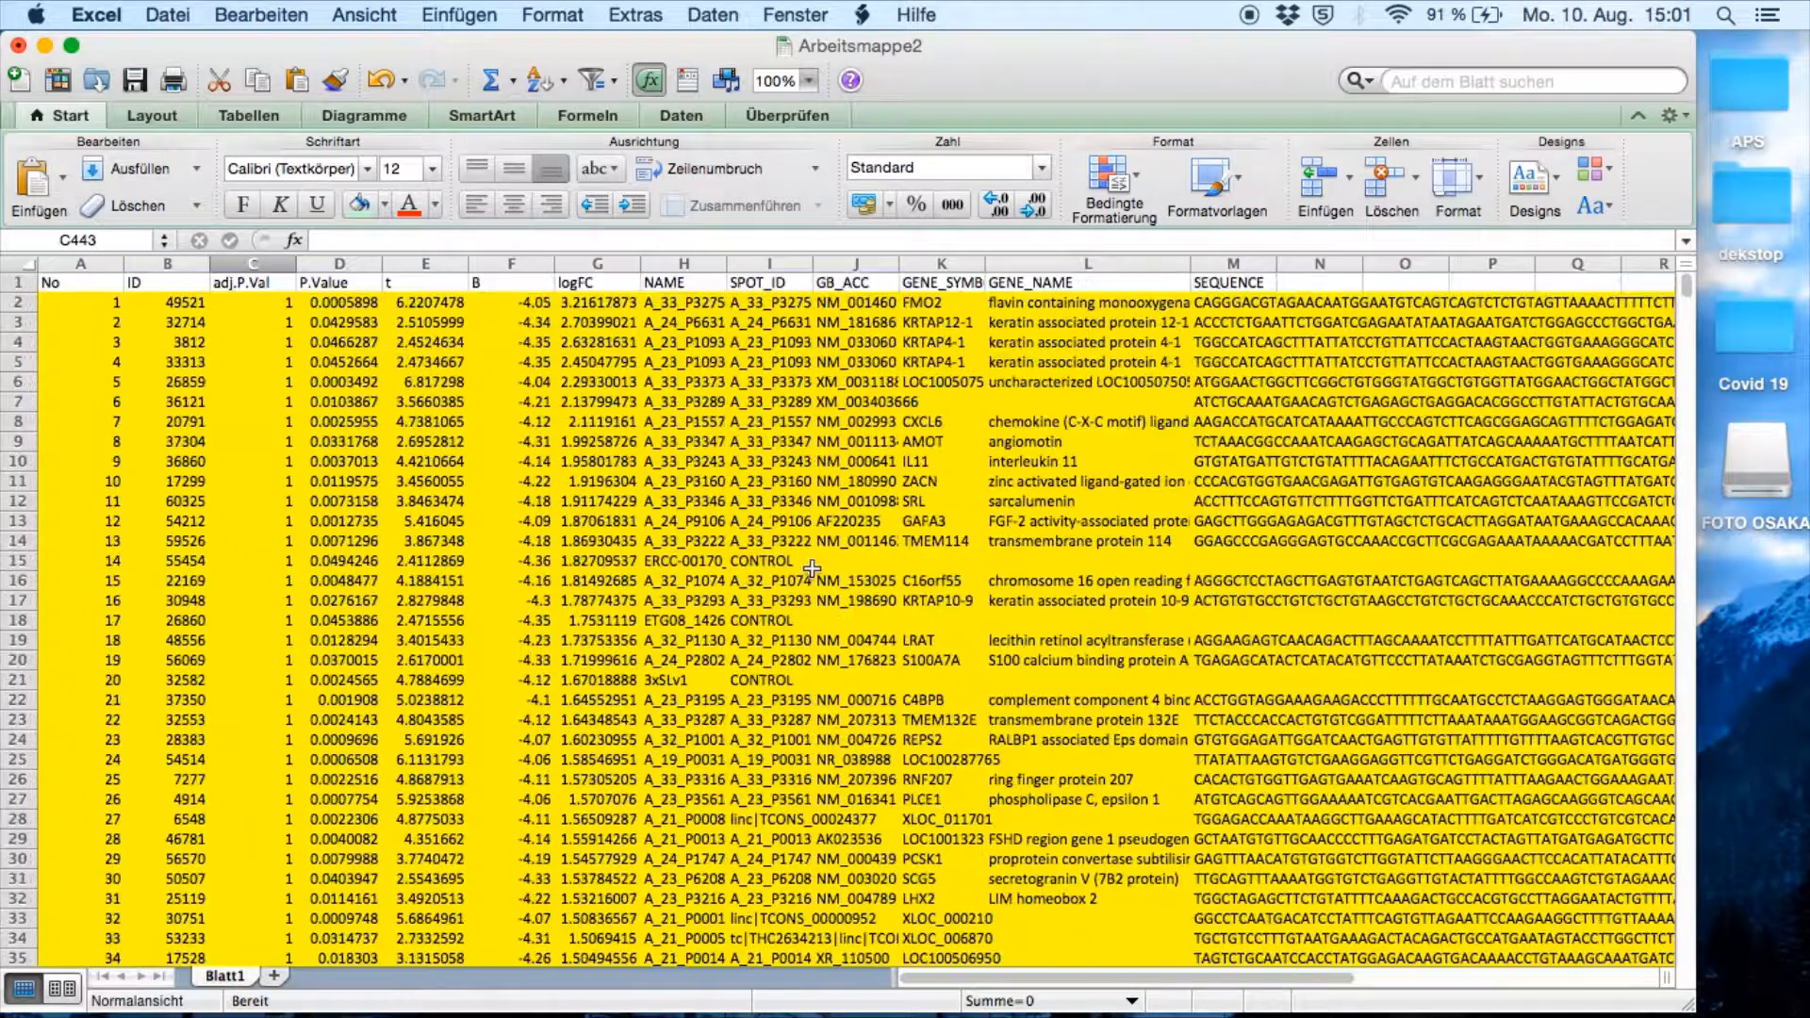
Step: Sort the yellow rows by gene symbol in ascending order and look through the sorted block
left_click(1094, 303)
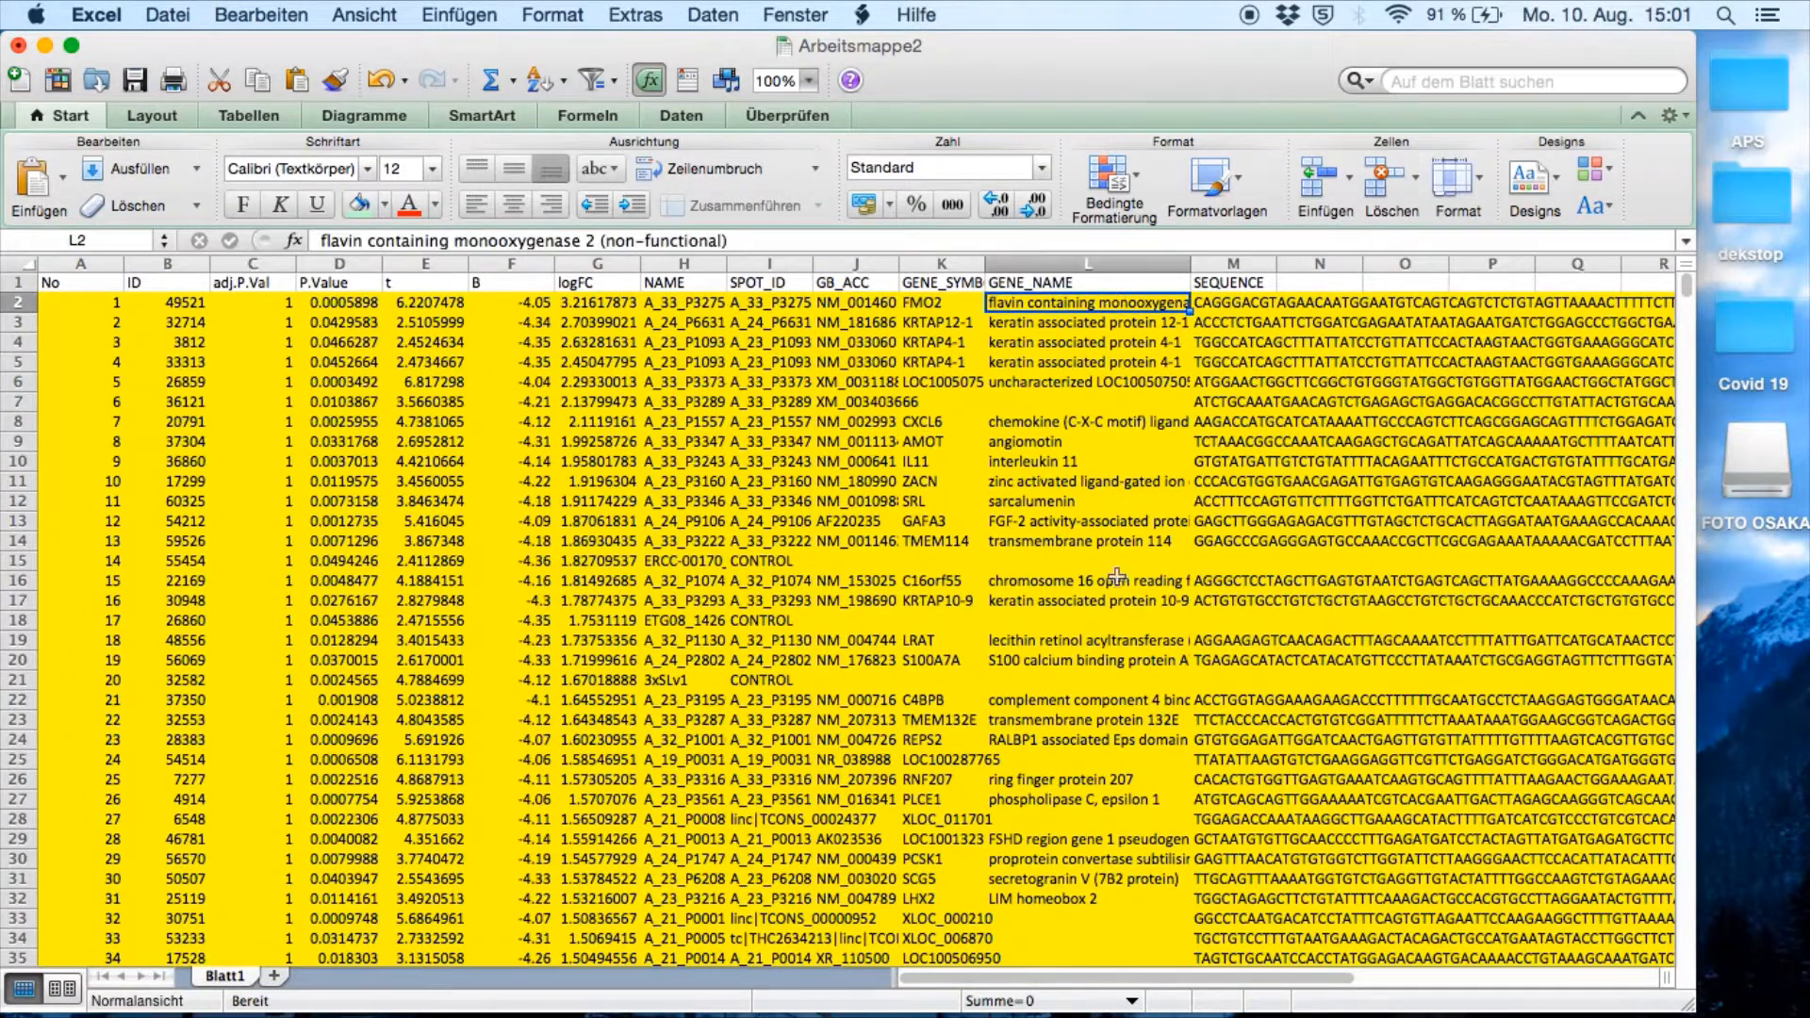
left_click(945, 303)
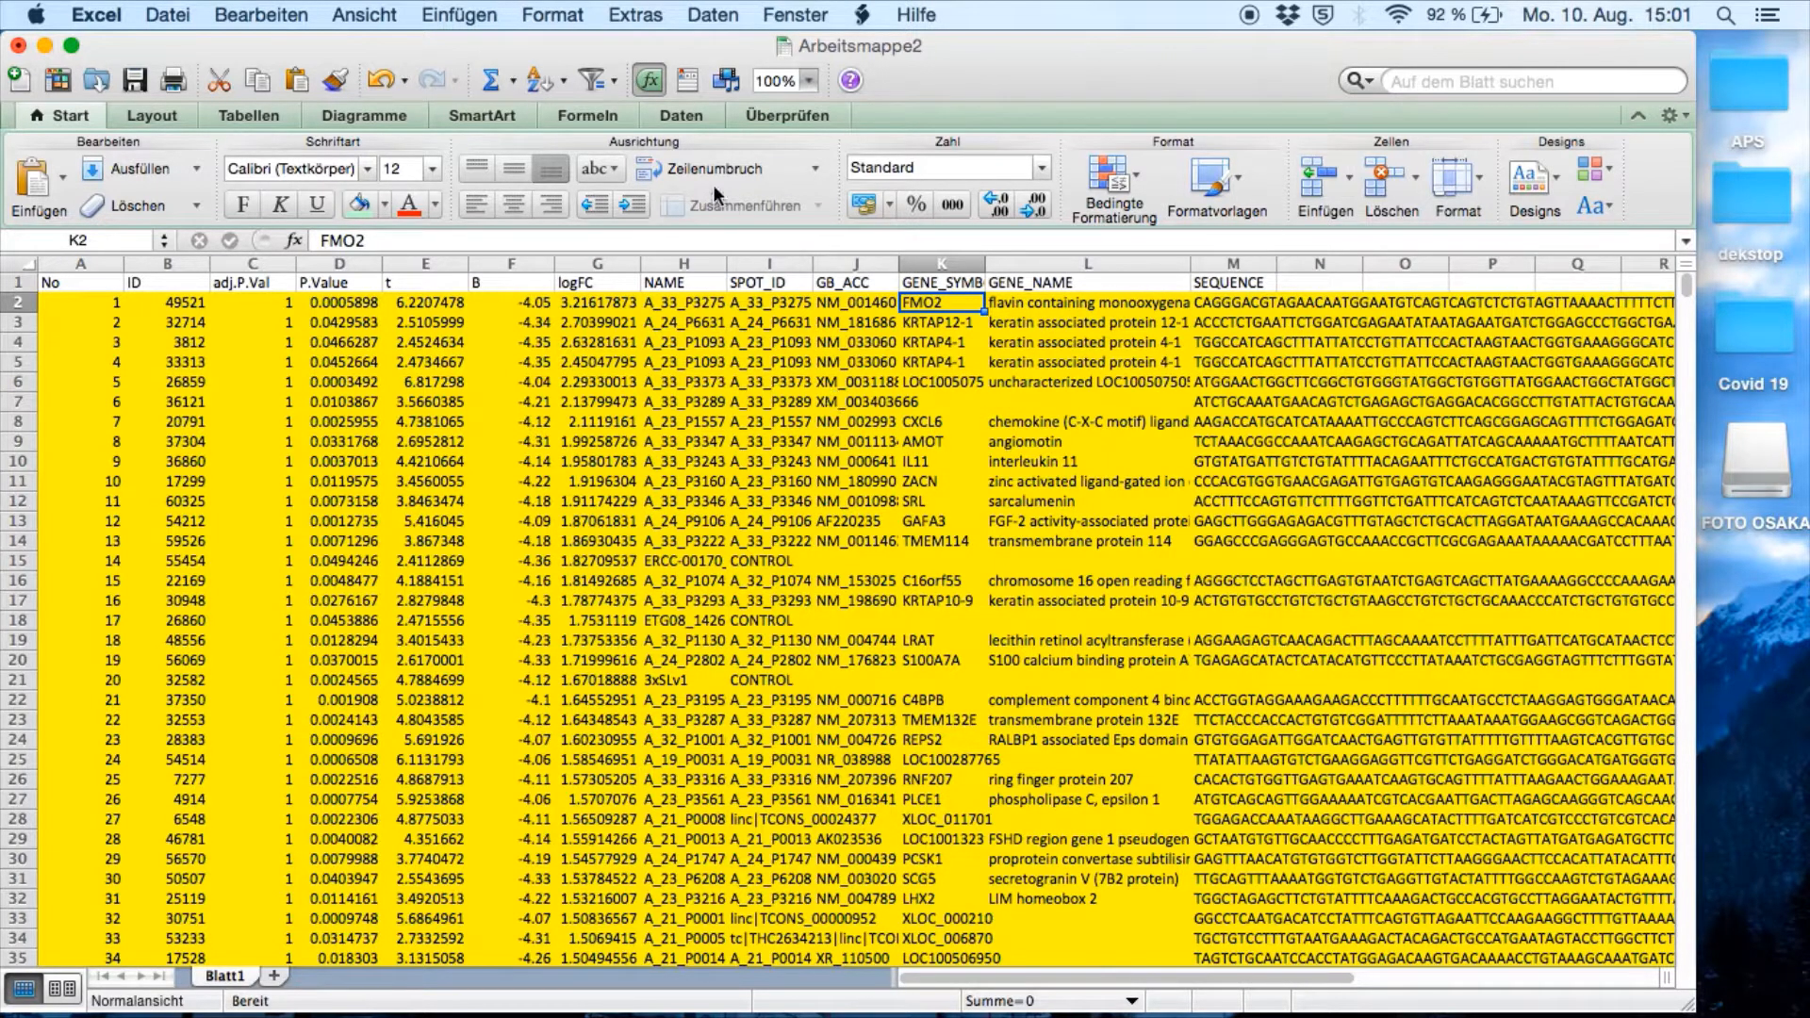
left_click(539, 80)
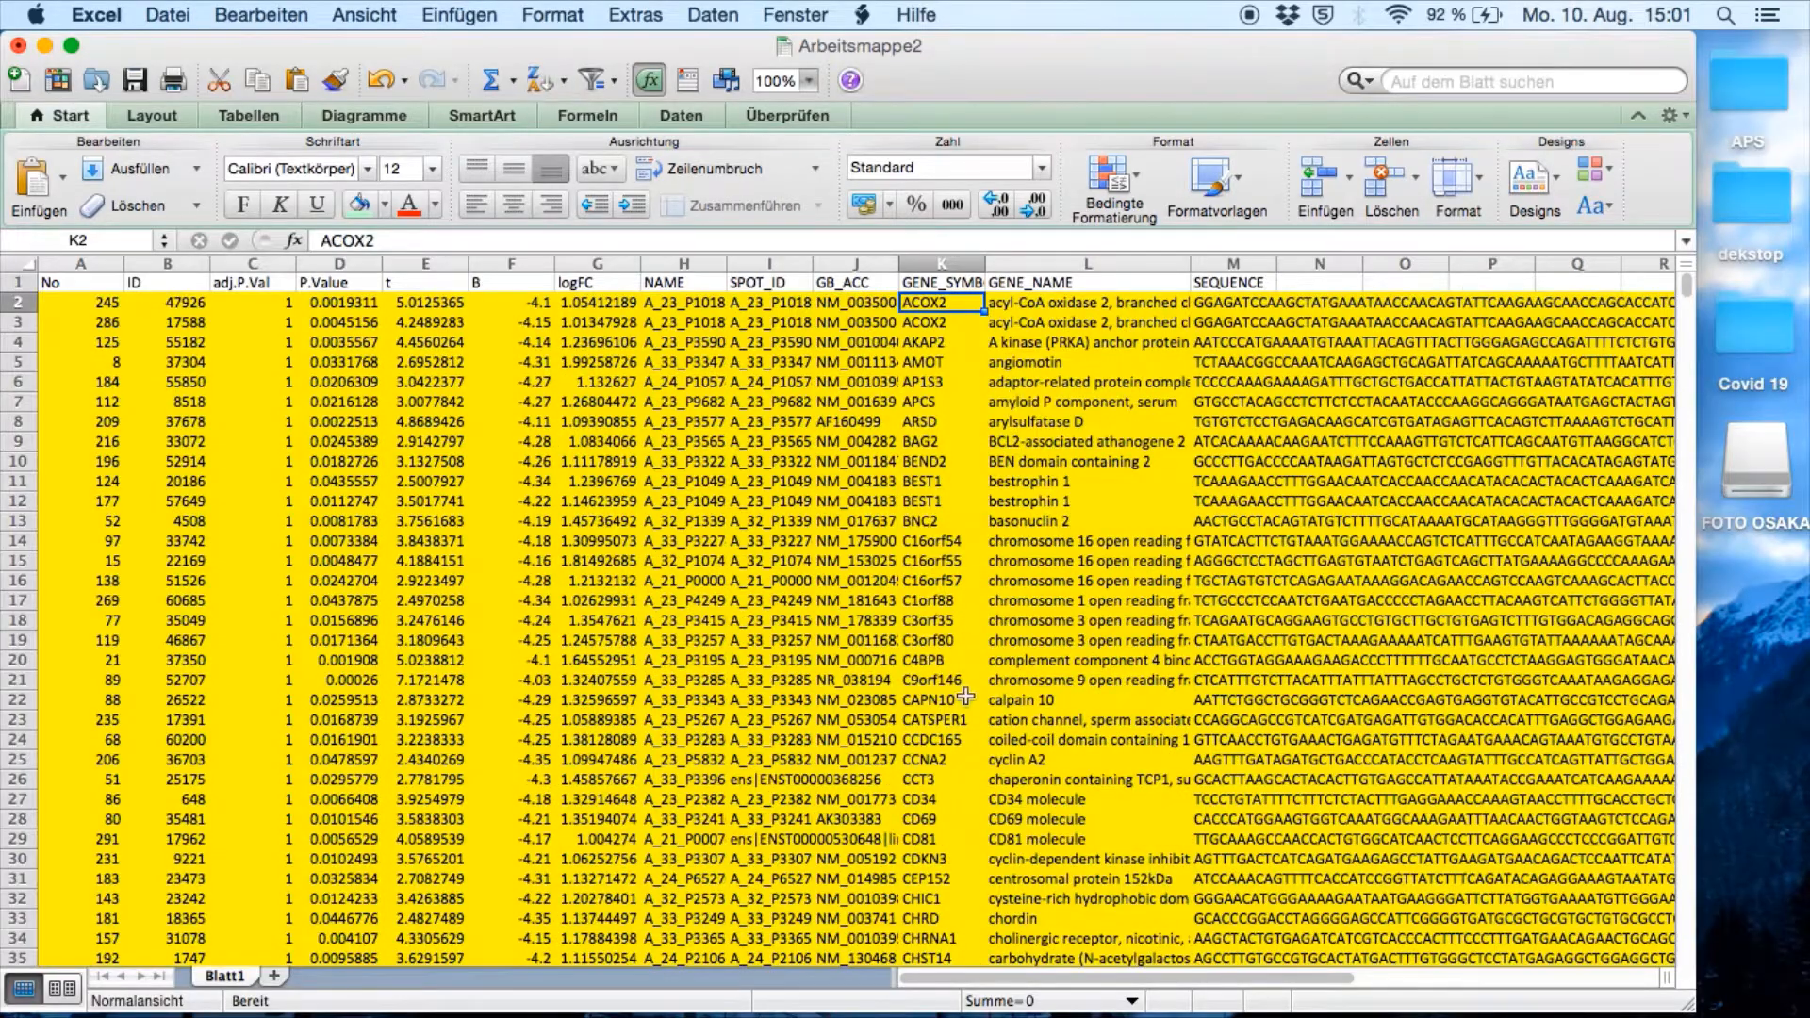
scroll(965, 695, "down", 20)
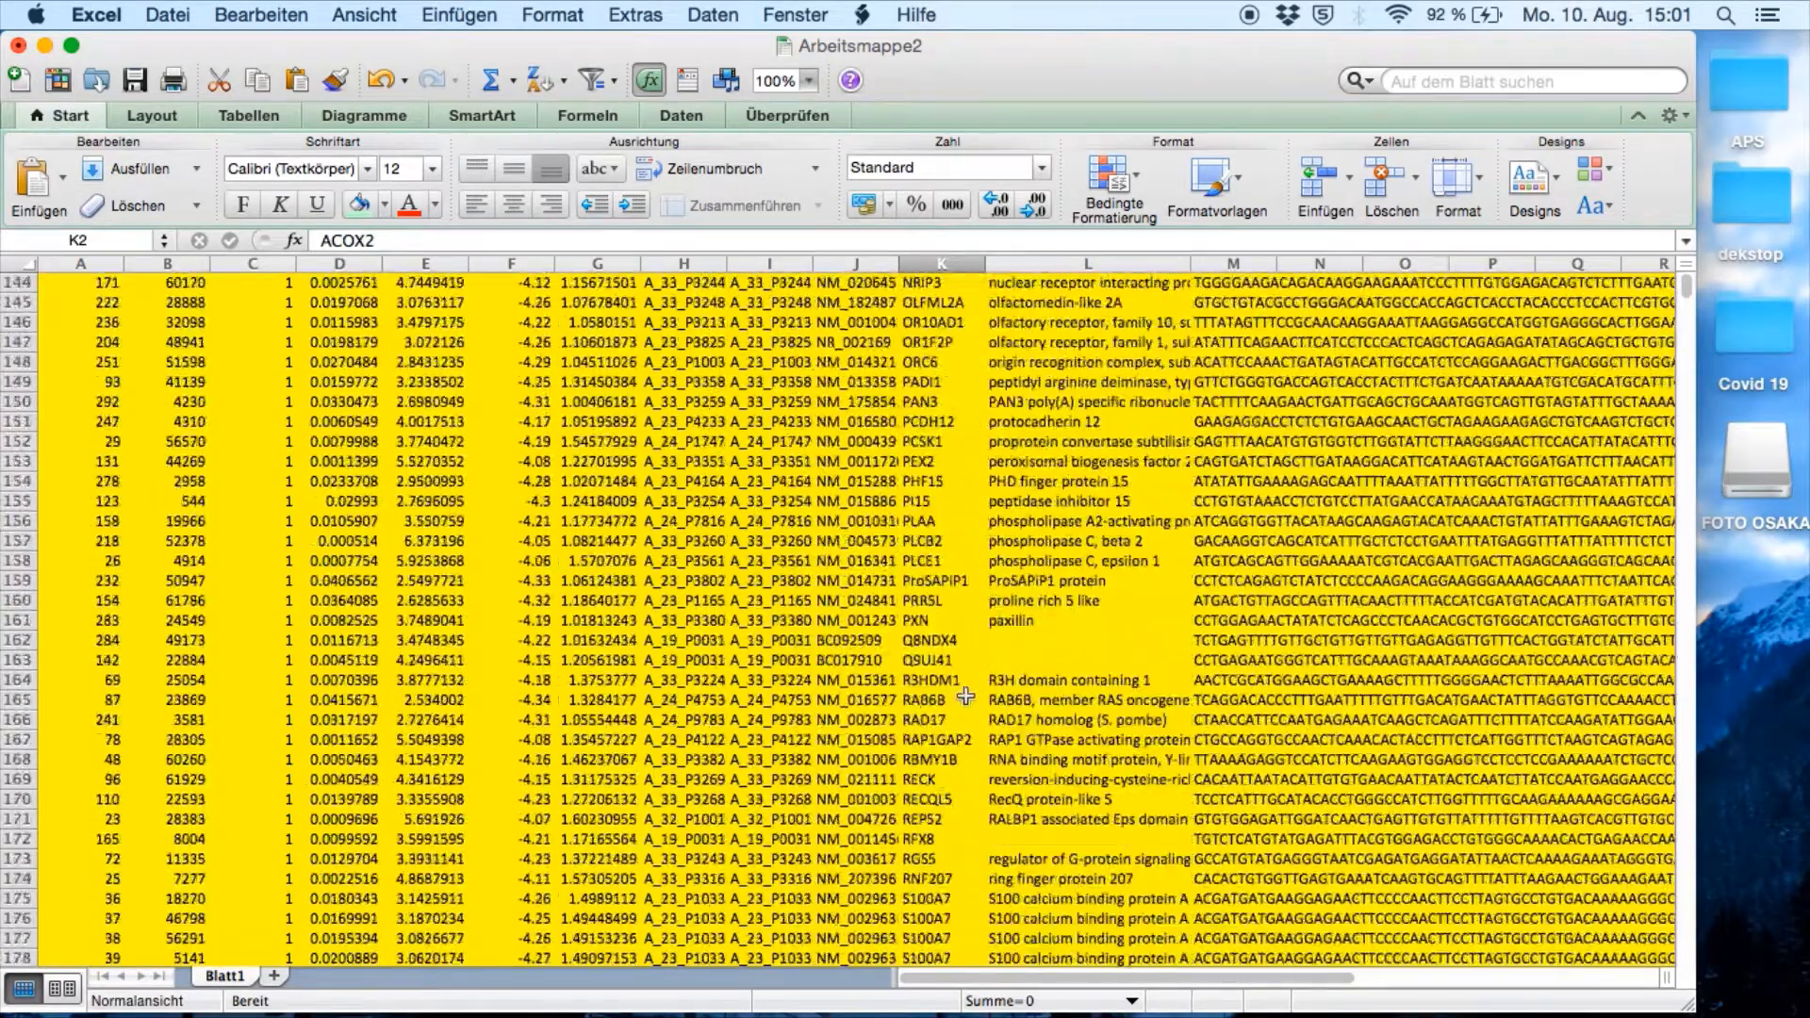
scroll(966, 695, "down", 20)
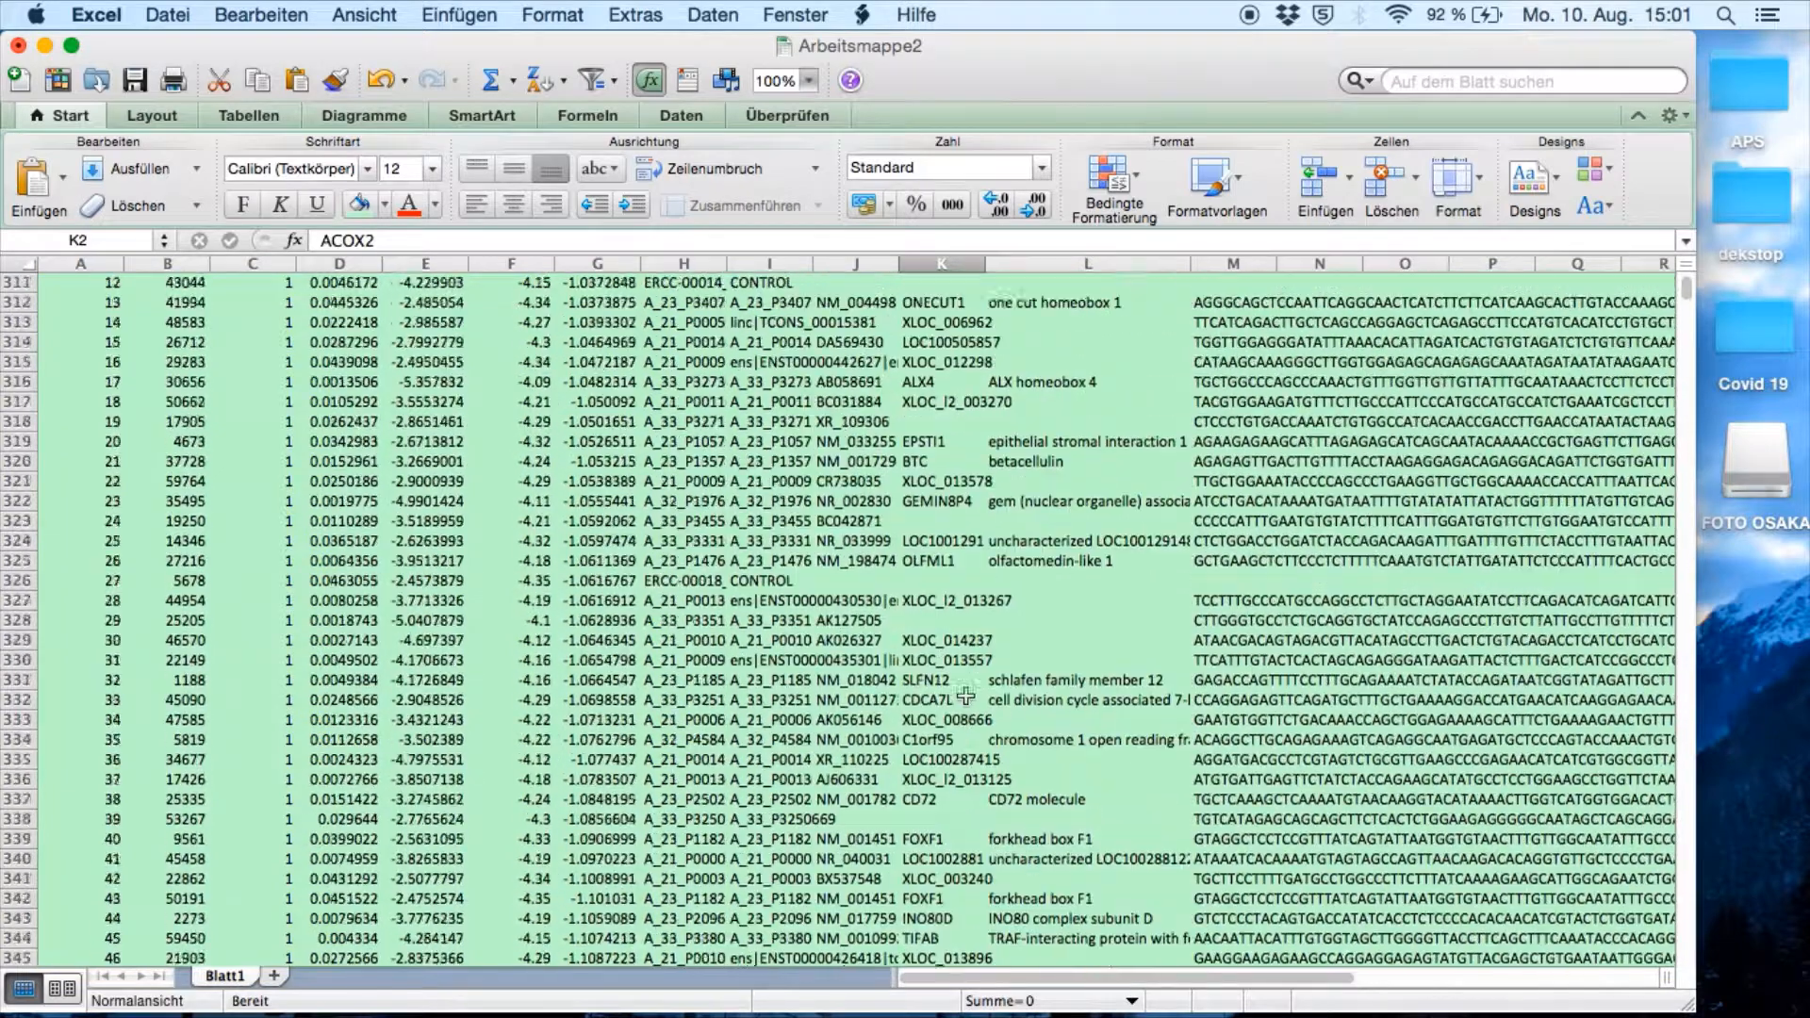
Step: Delete green rows 309 to 311, which have no gene symbol
scroll(965, 696, "up", 5)
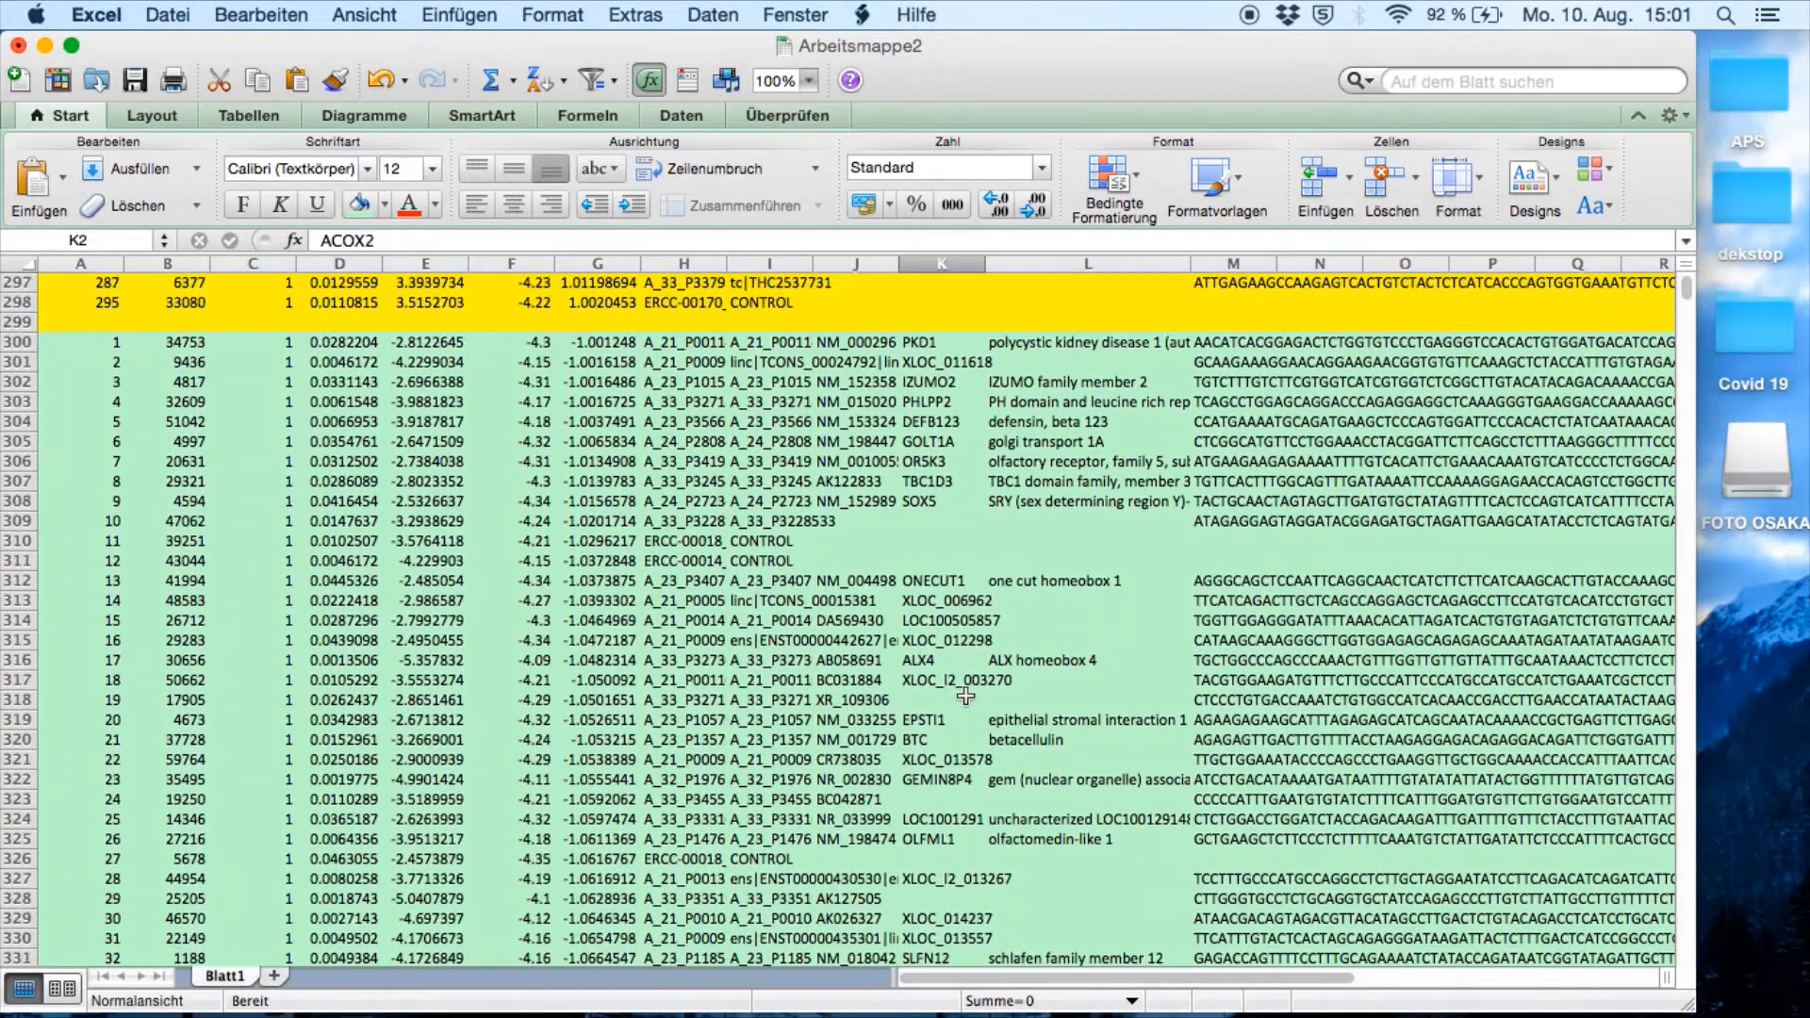
left_click_drag(13, 520, 21, 564)
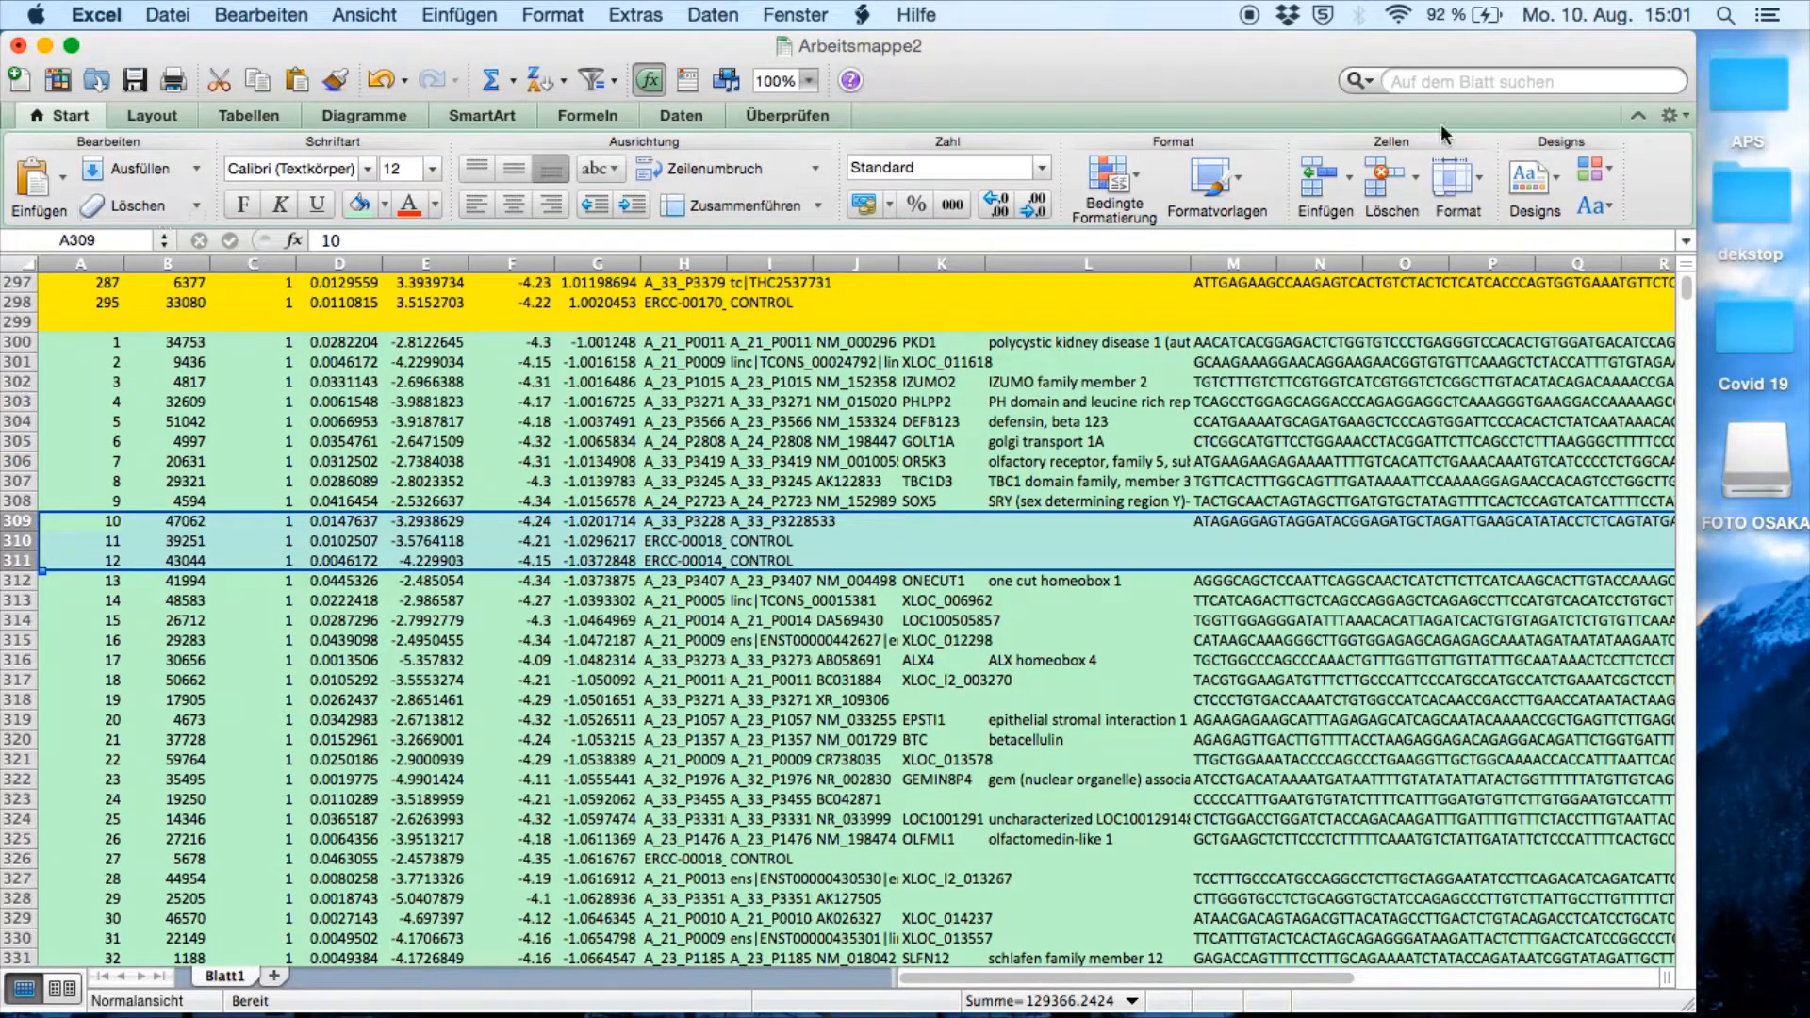
left_click(1382, 177)
scroll(981, 650, "down", 4)
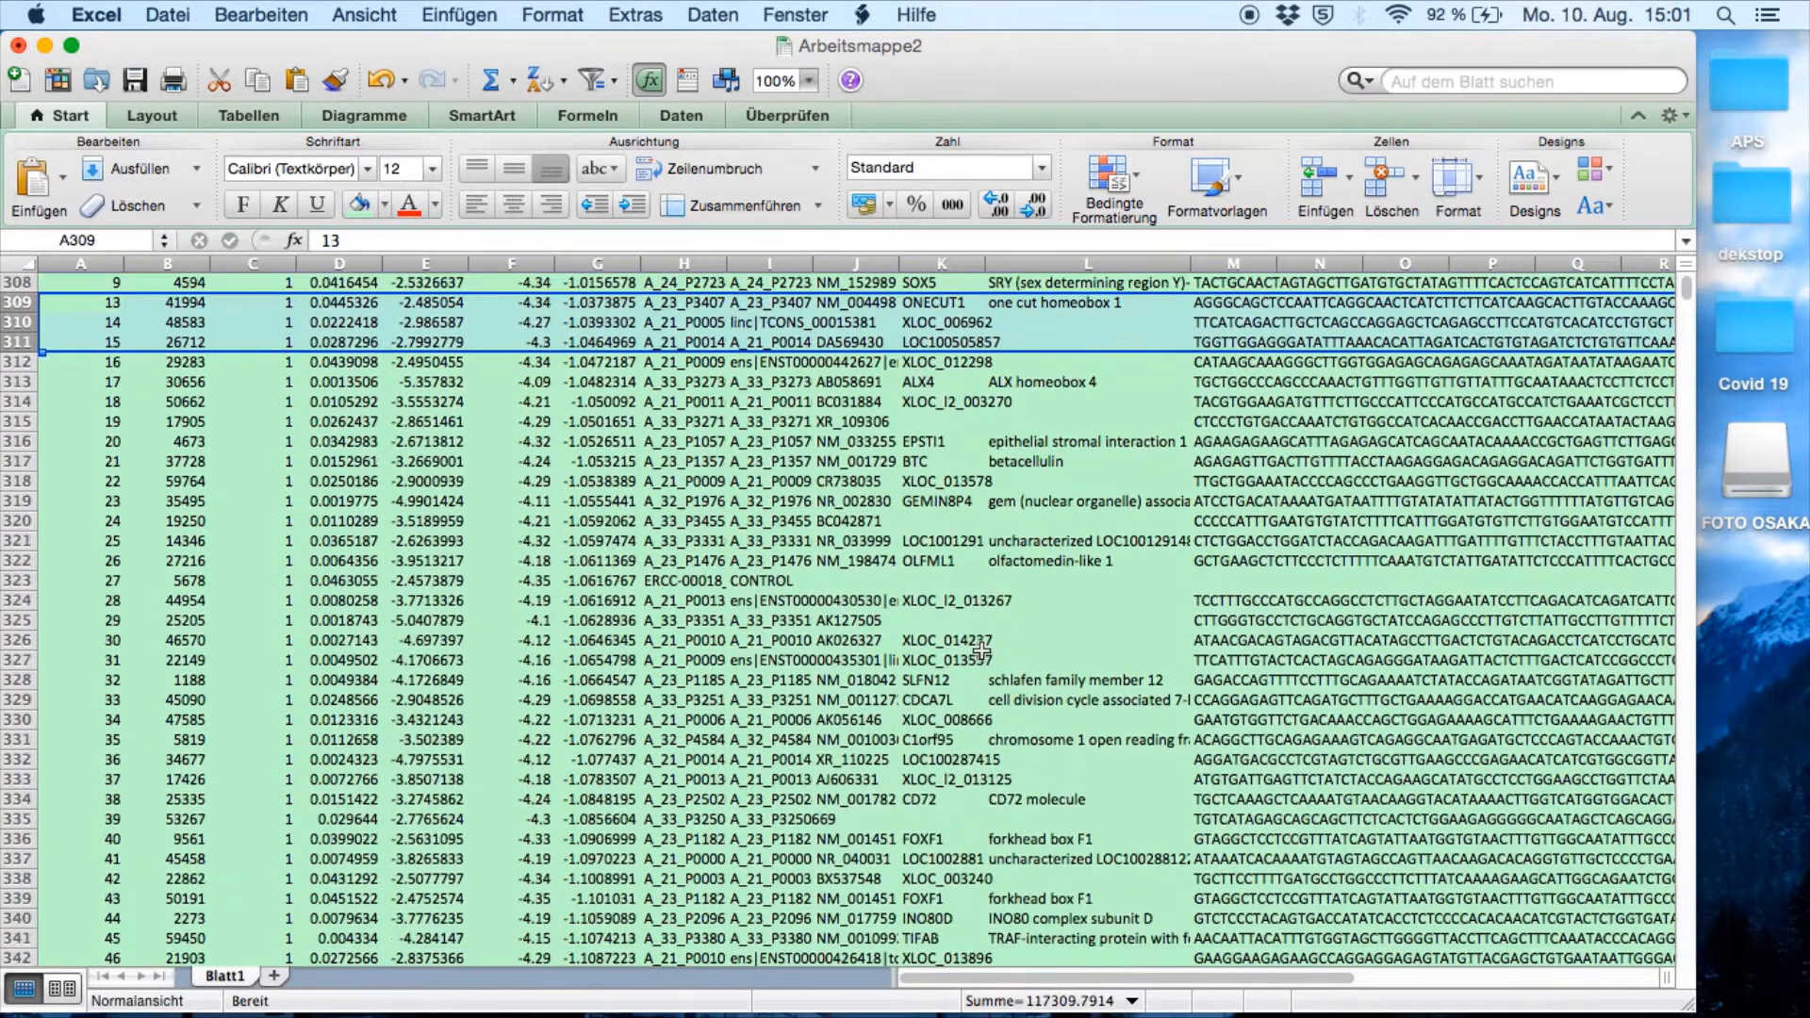
scroll(981, 650, "up", 9)
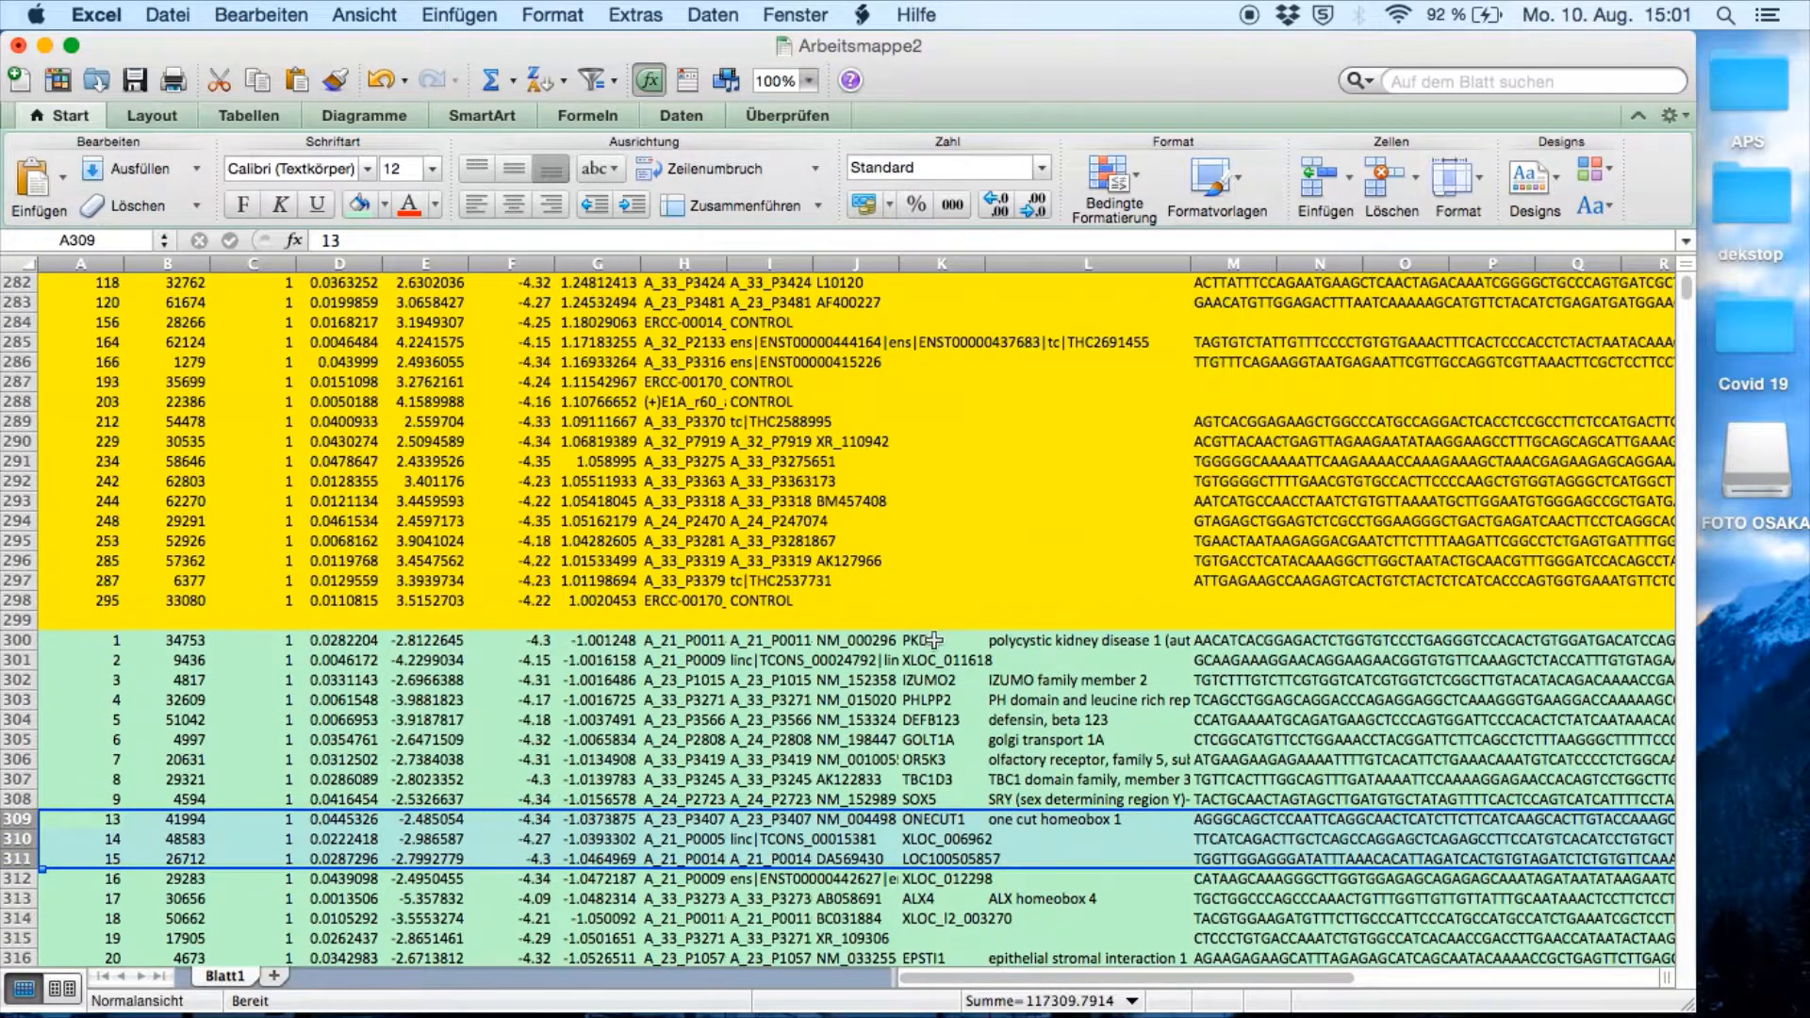
Step: Delete the yellow rows without a gene symbol, rows 268 to 298
left_click(933, 640)
scroll(950, 528, "up", 9)
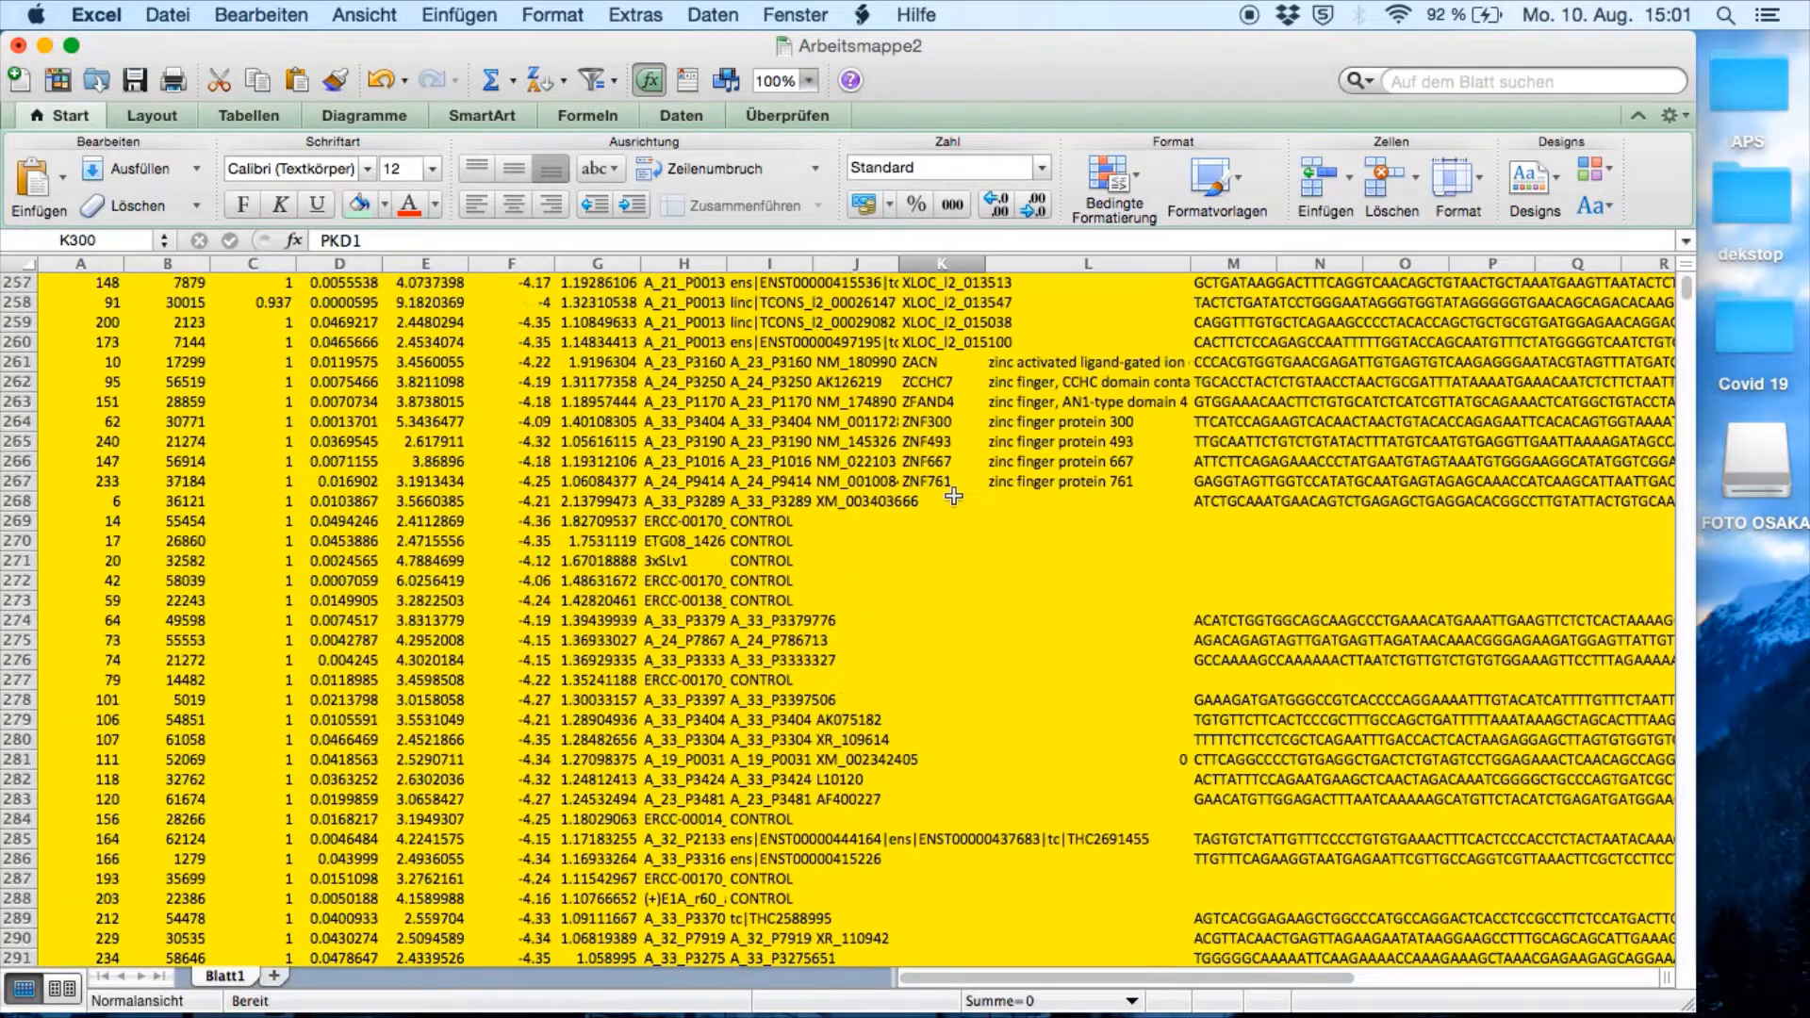
left_click(20, 501)
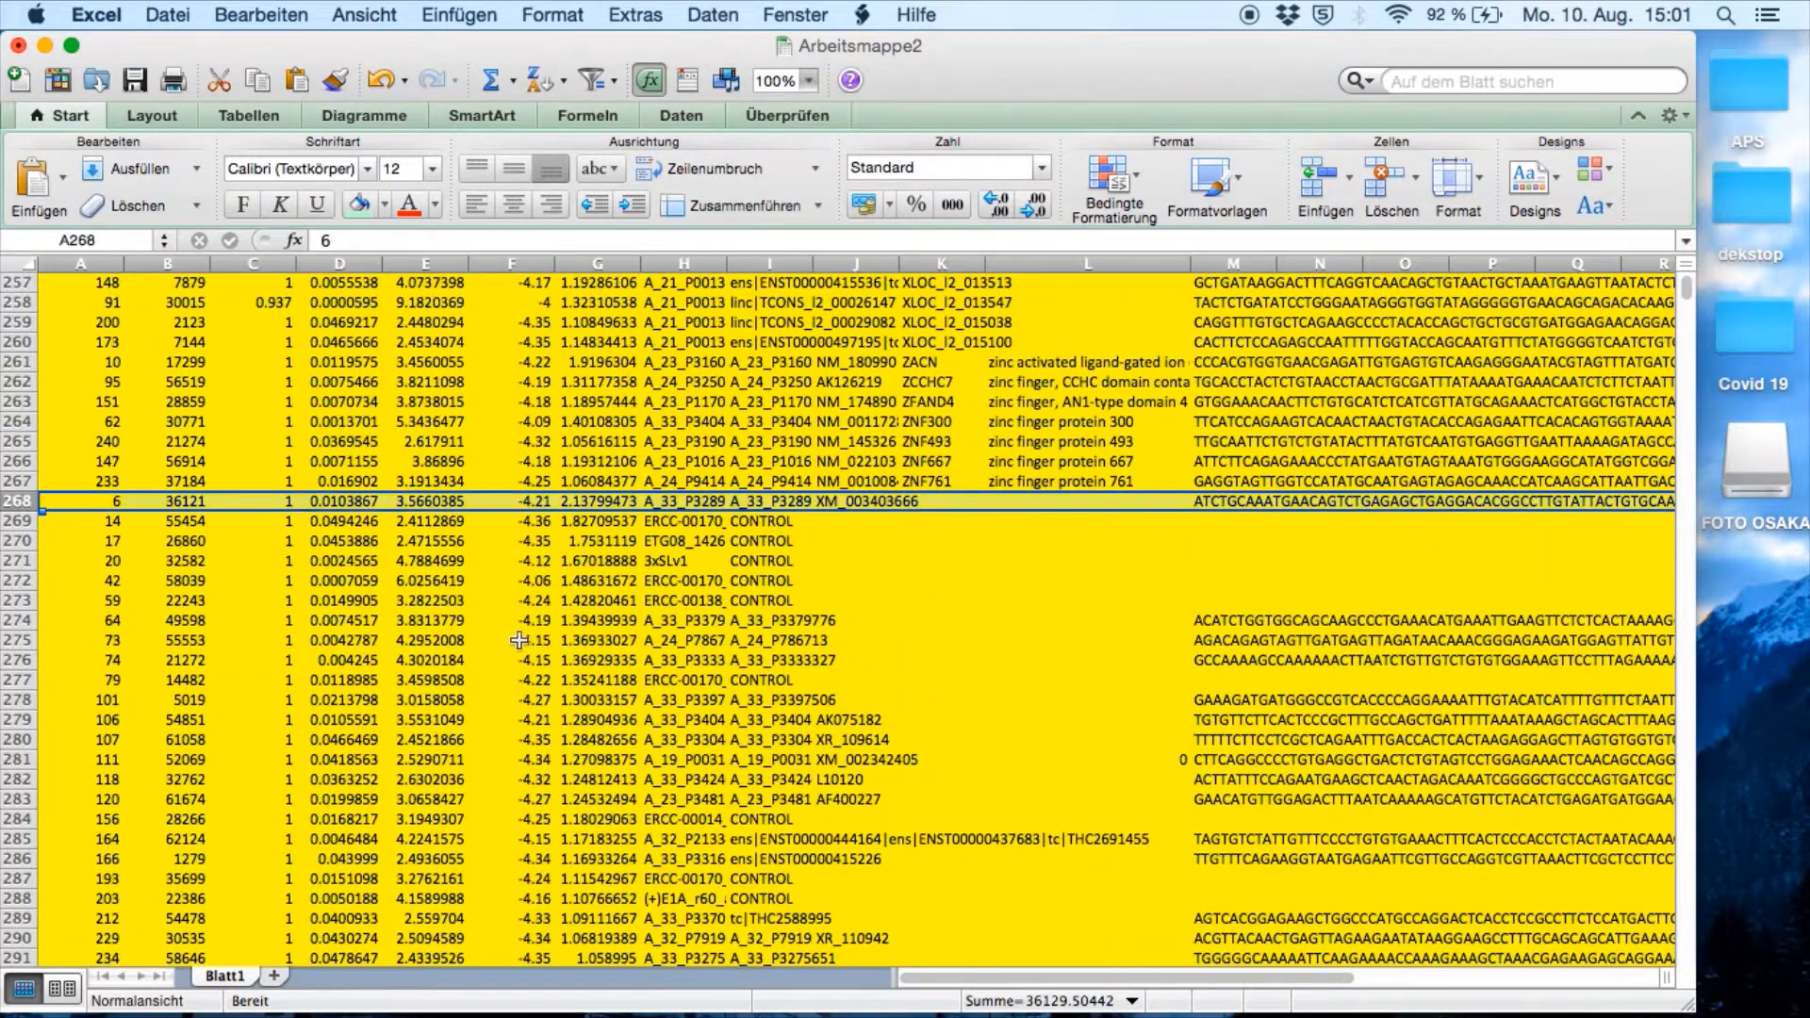
scroll(504, 654, "down", 8)
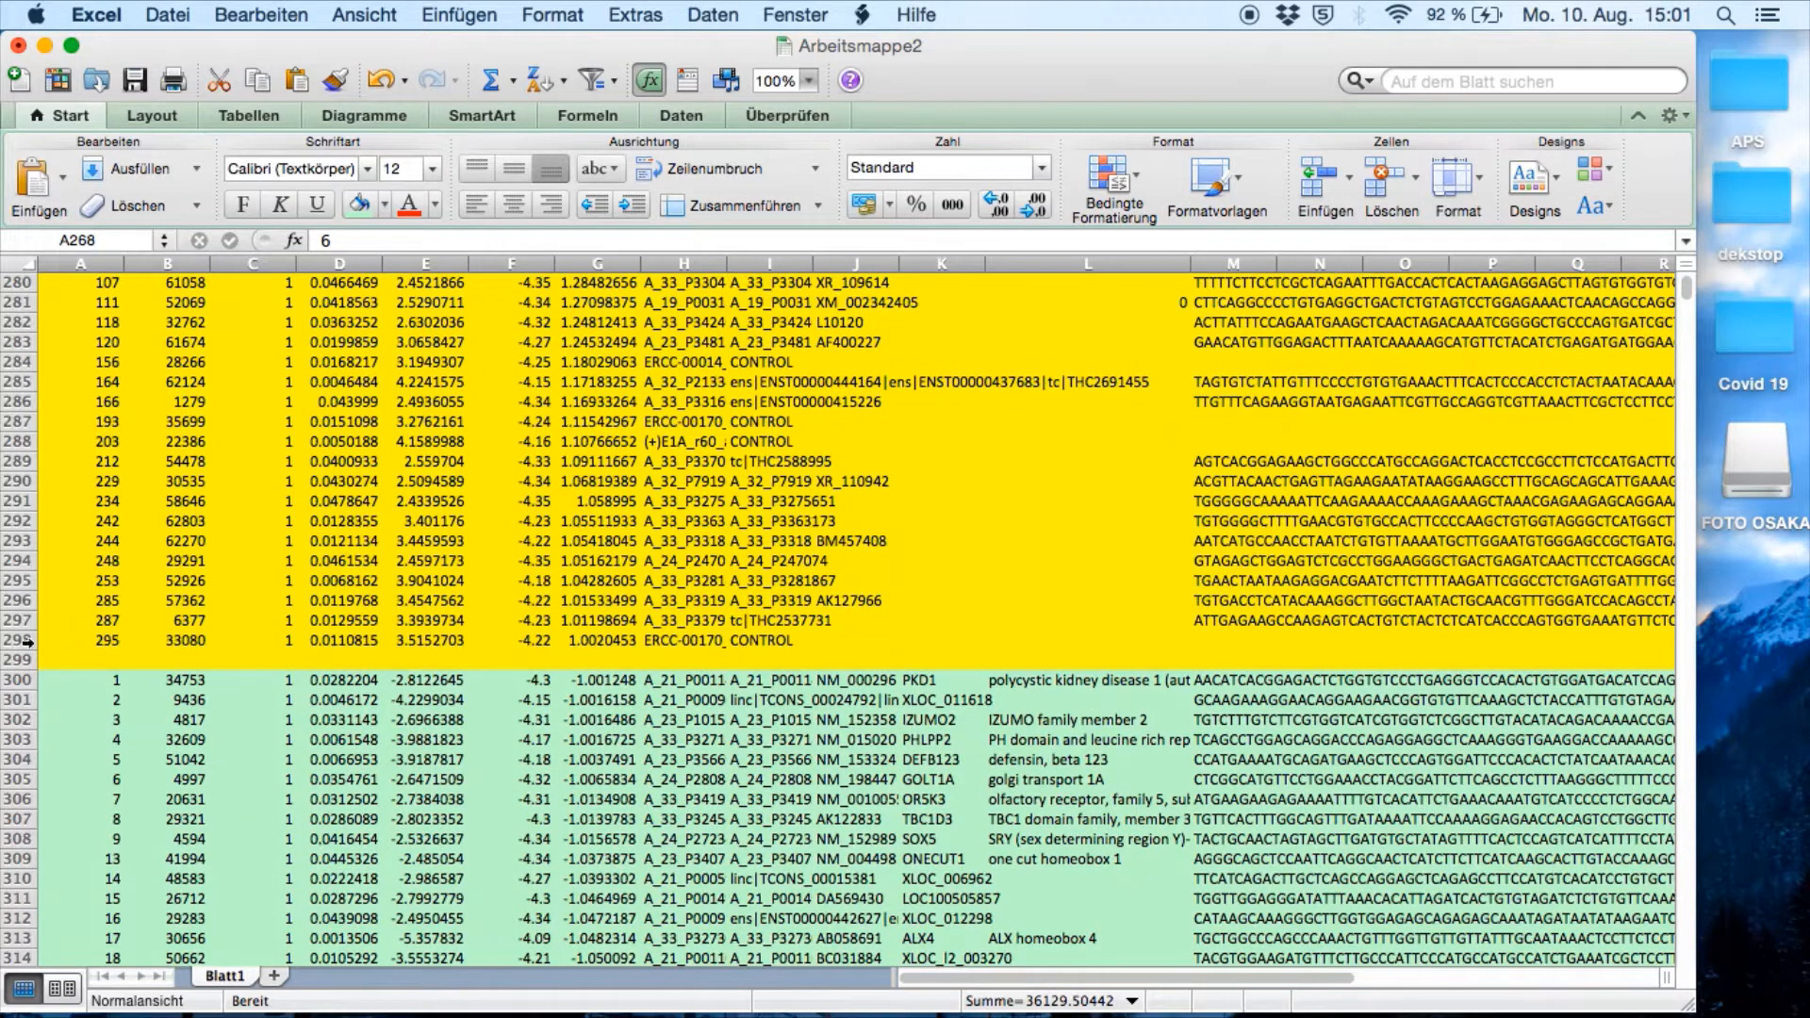
left_click(19, 640, "shift")
left_click(1382, 181)
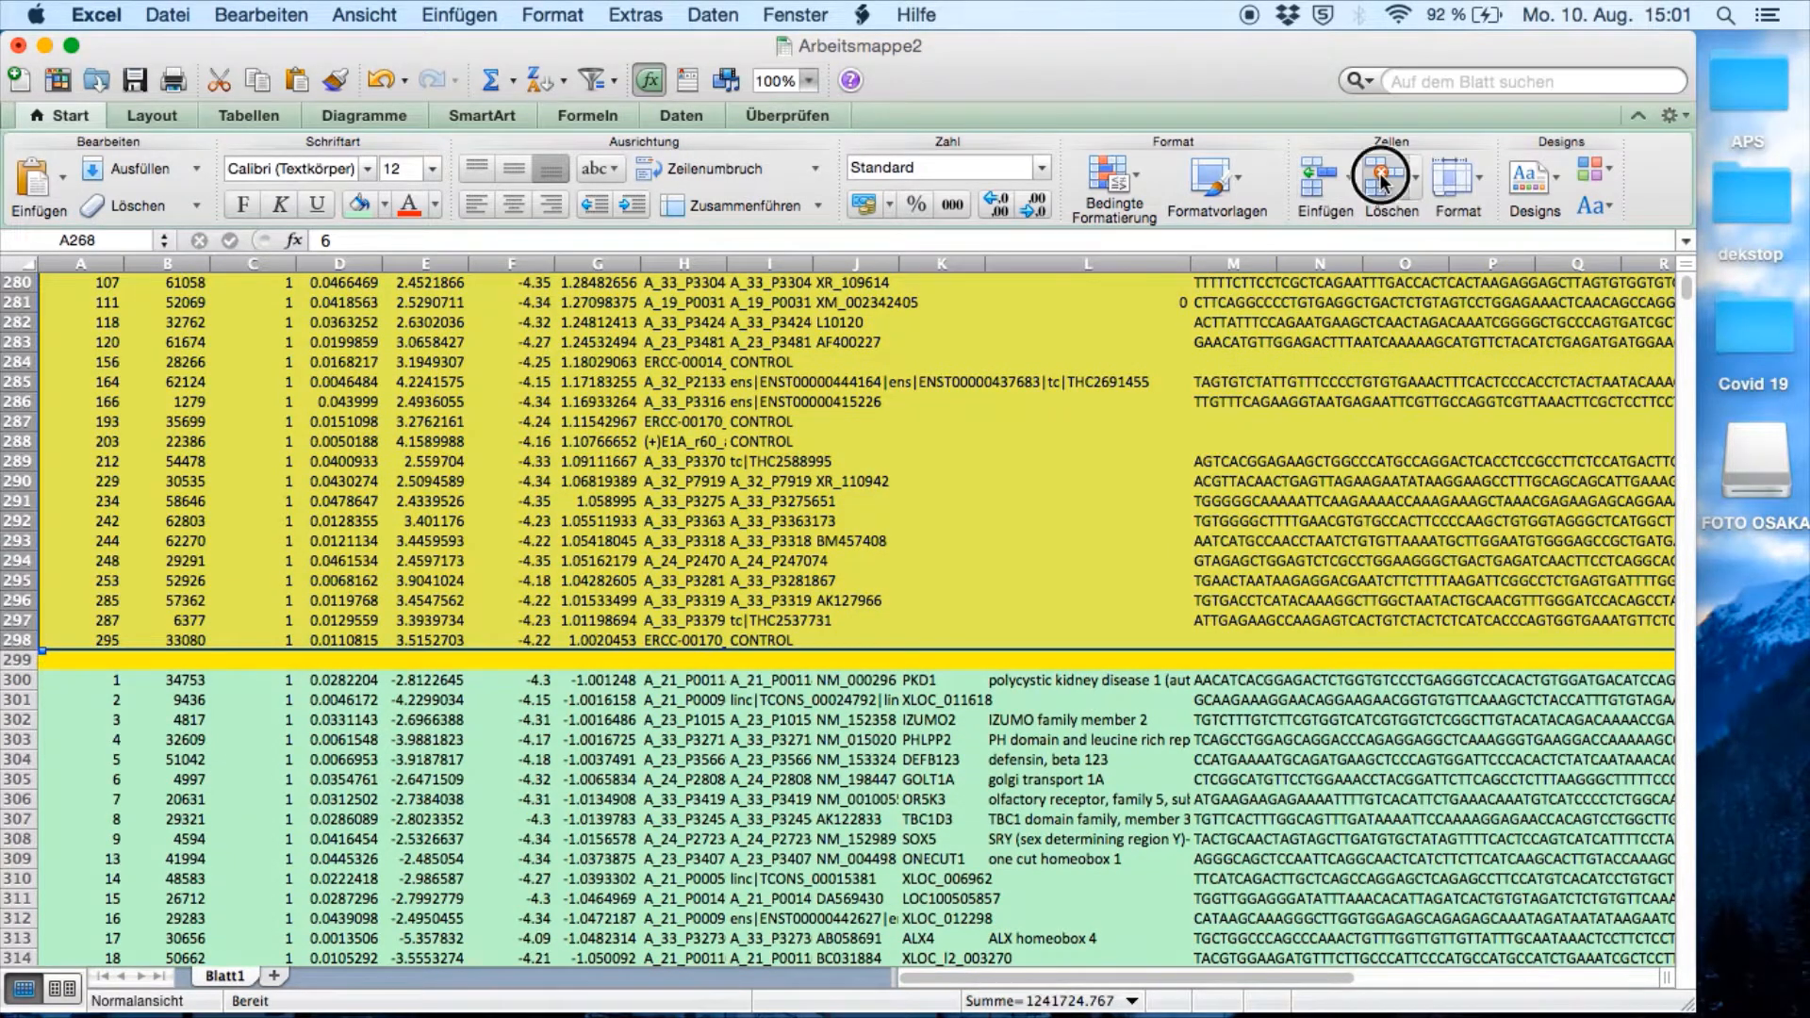
Step: Sort the green rows by gene symbol in descending order and look through to the rows without a symbol
left_click(975, 646)
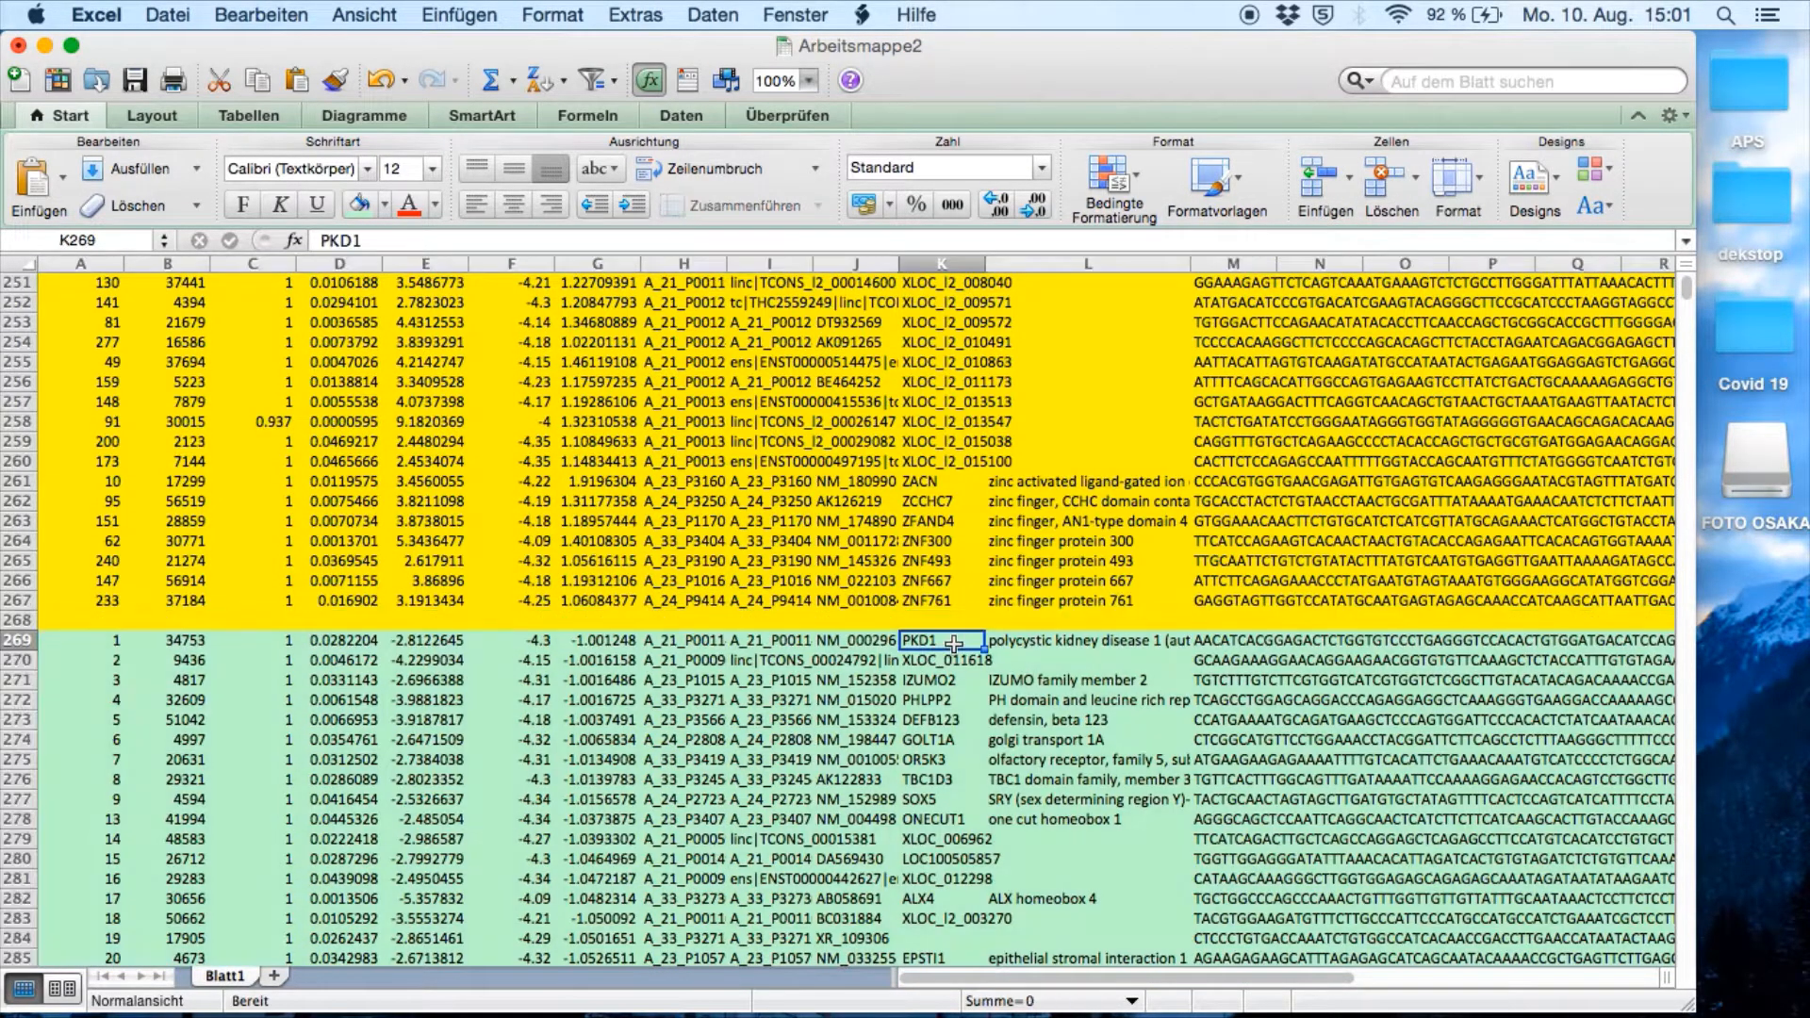
scroll(976, 646, "down", 5)
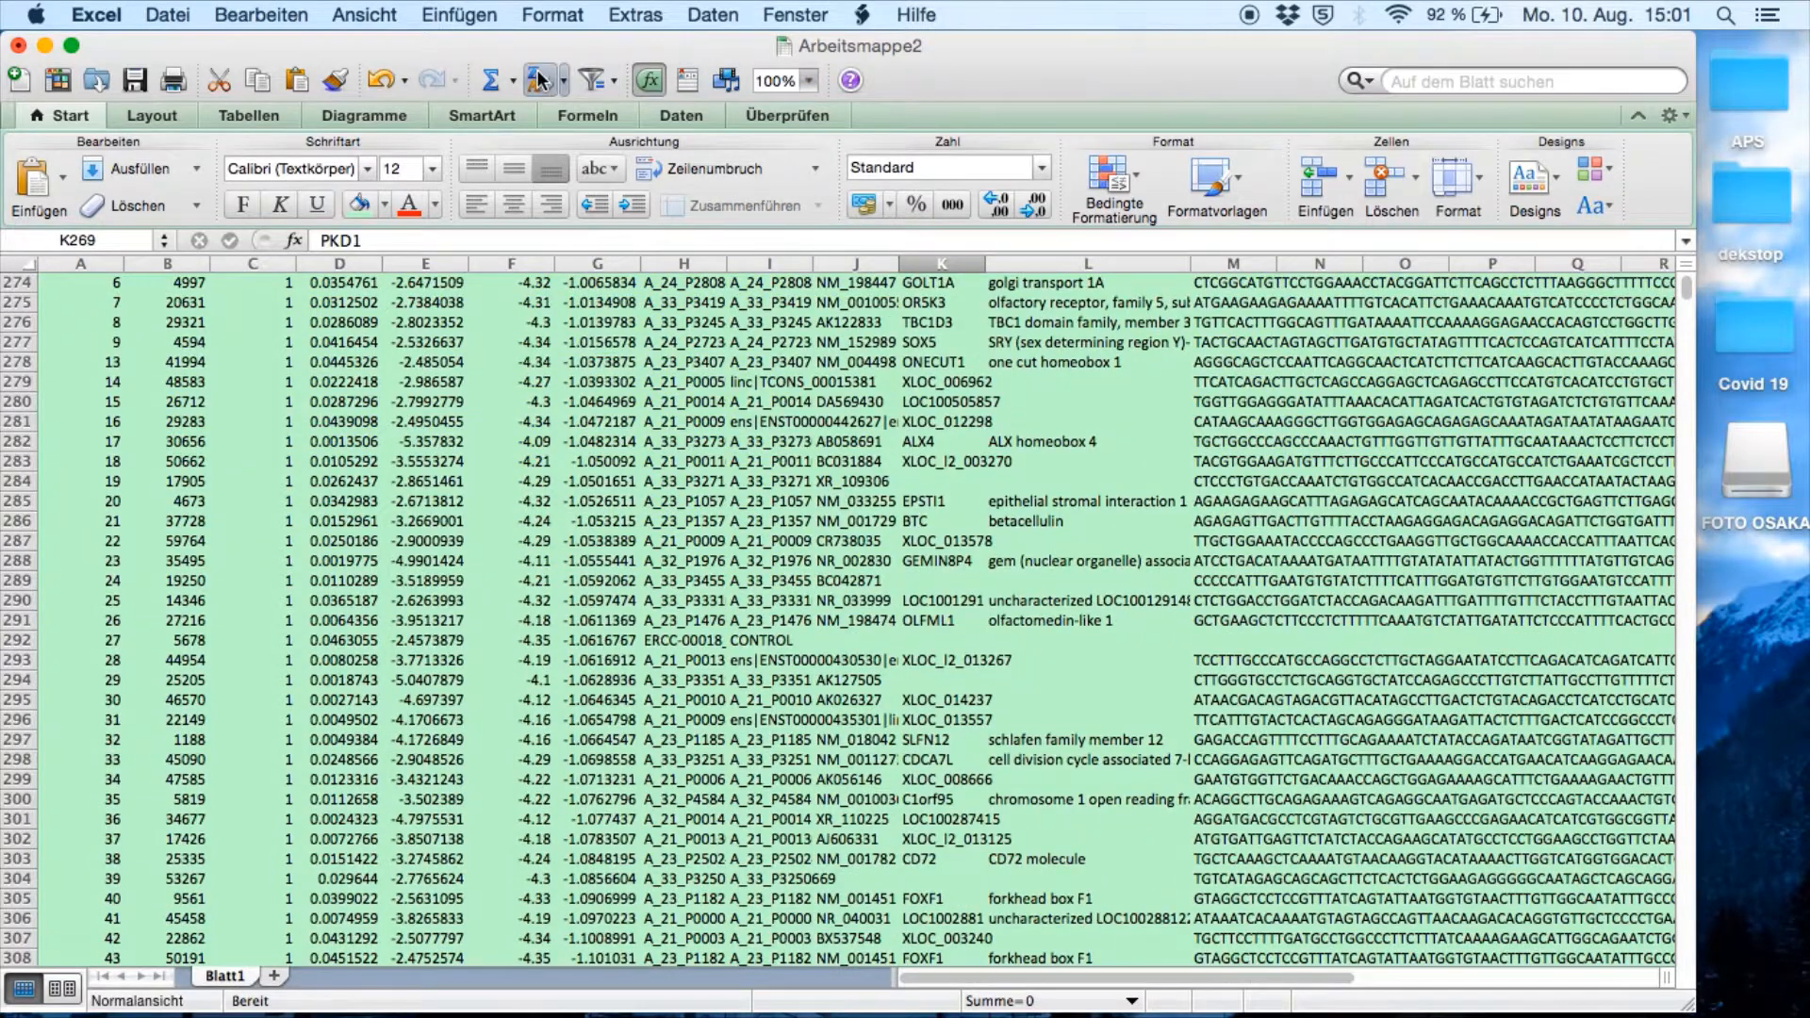
left_click(539, 80)
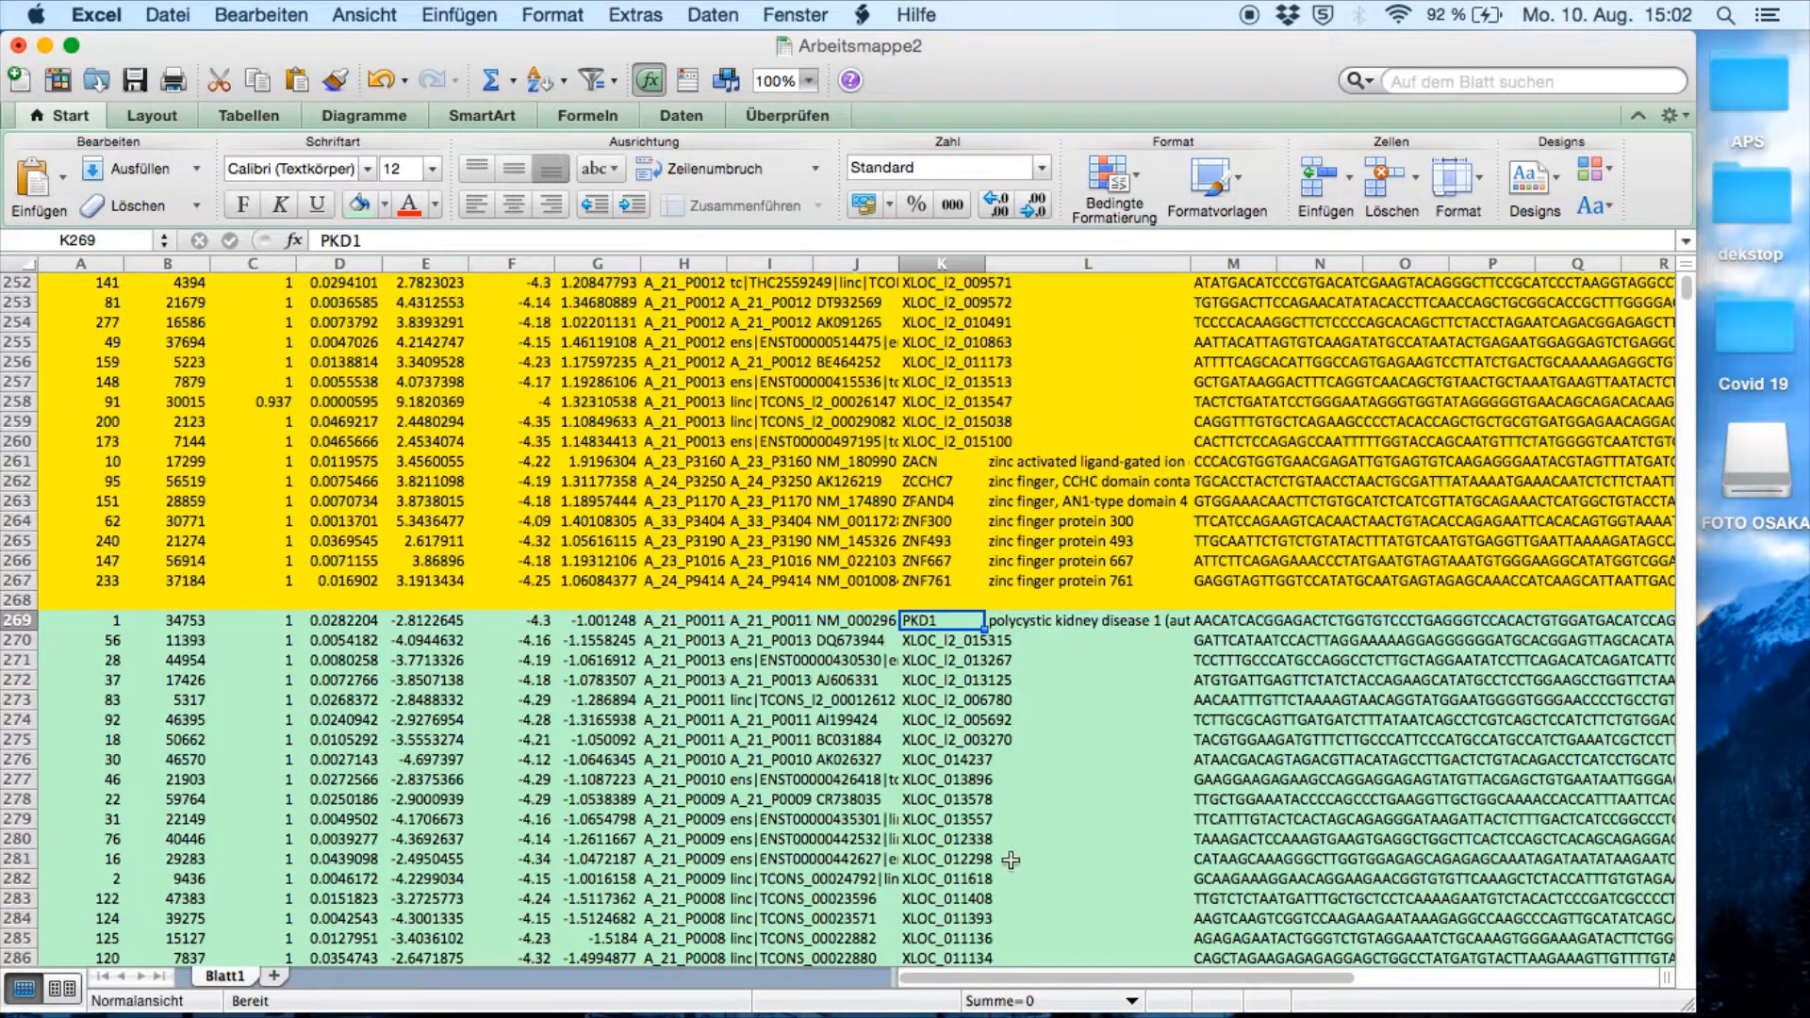
scroll(1010, 859, "down", 20)
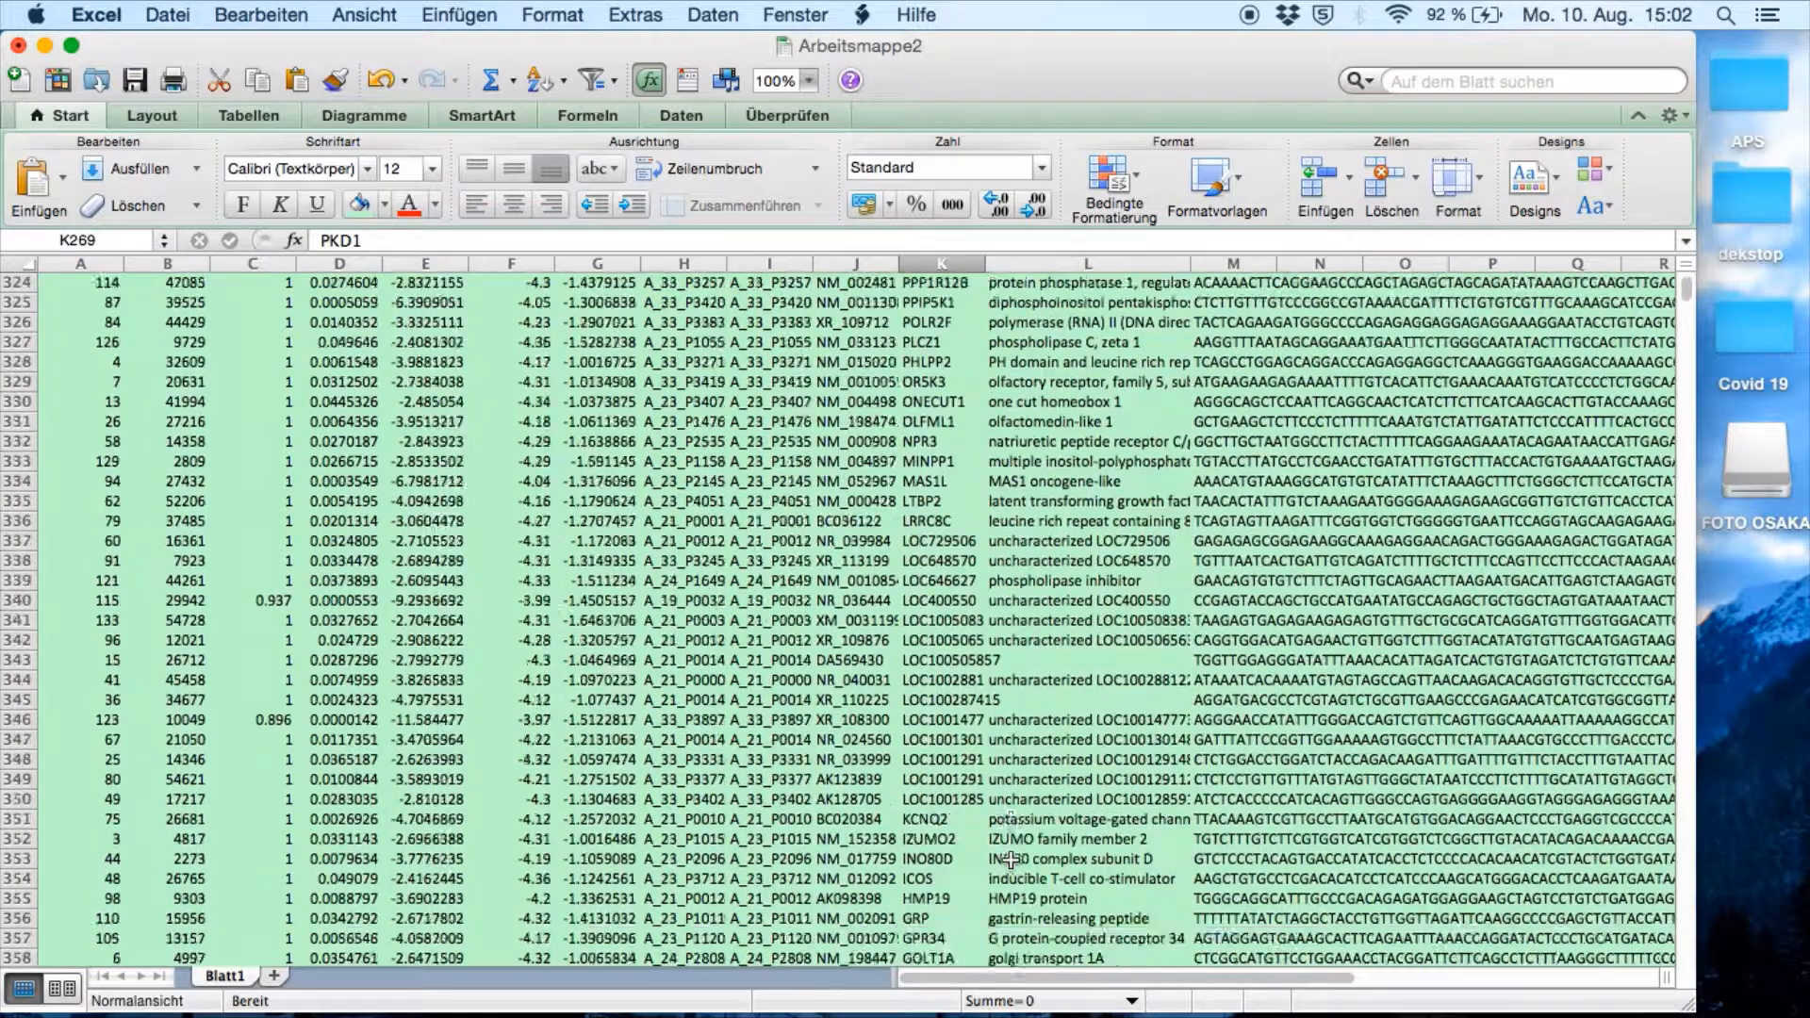
scroll(1011, 859, "down", 19)
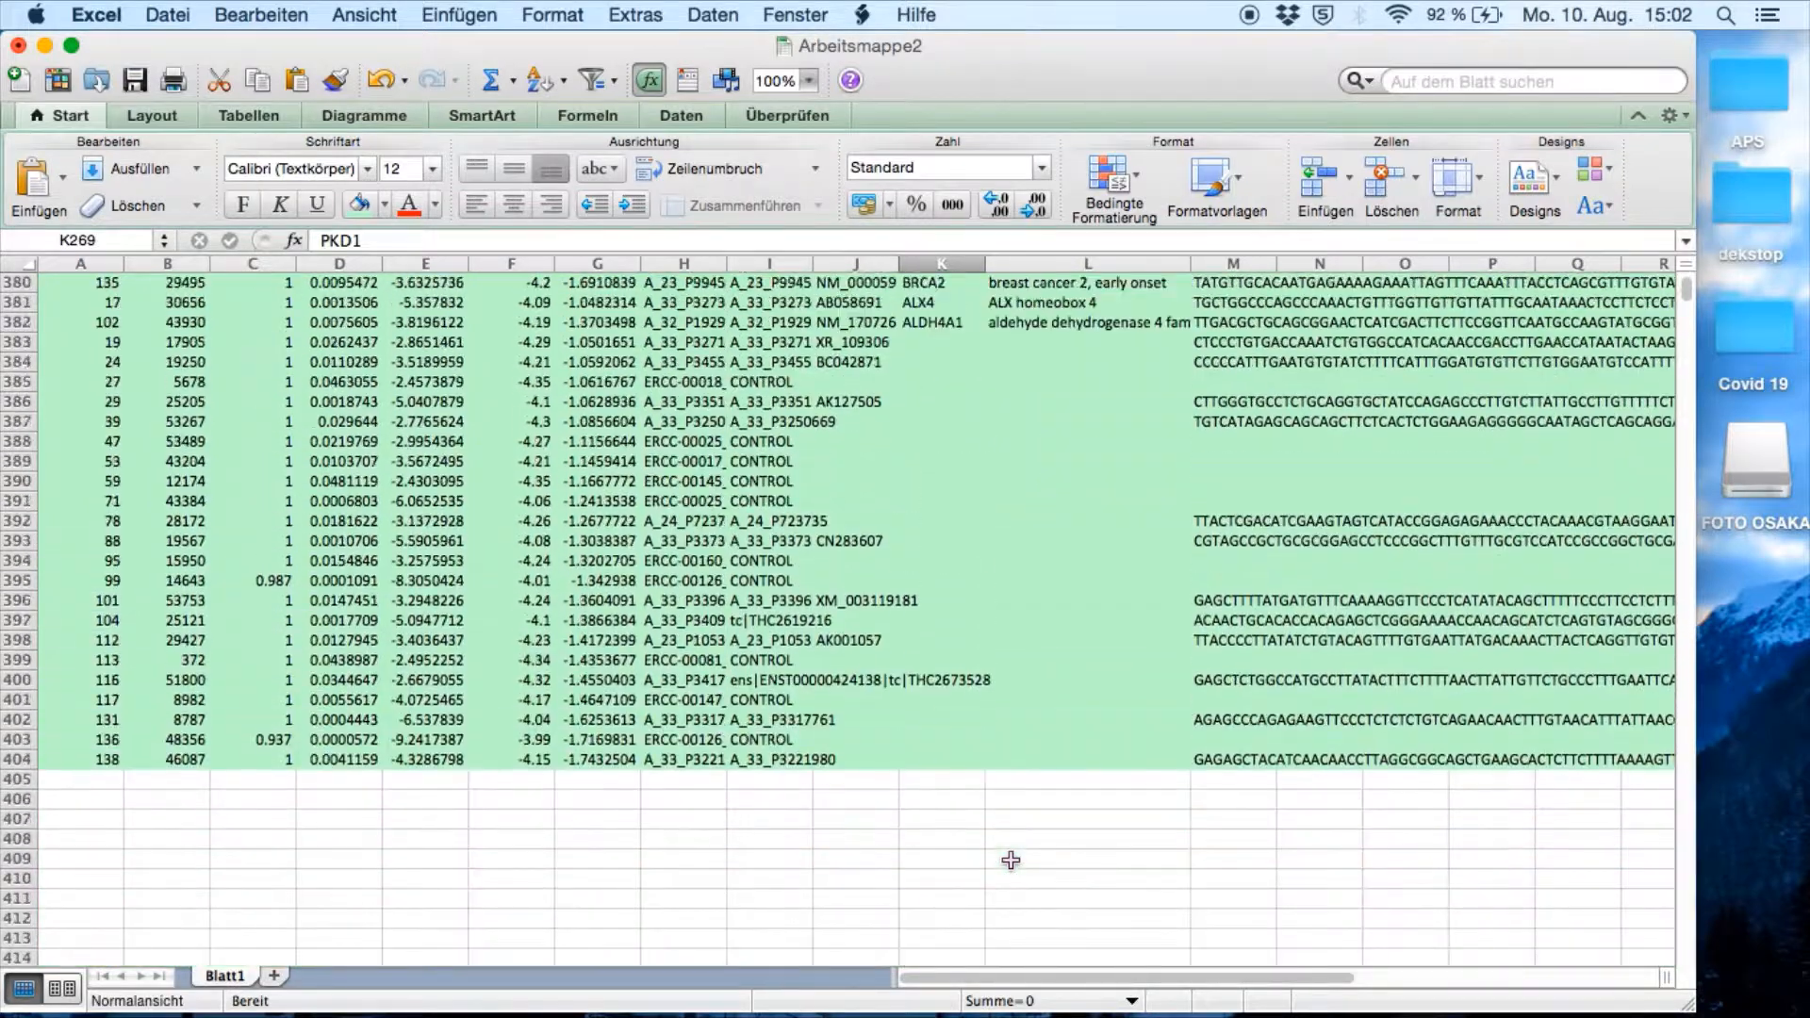
Step: Delete the green rows without a gene symbol, rows 383 to 404
scroll(1010, 859, "up", 1)
left_click_drag(41, 367, 174, 779)
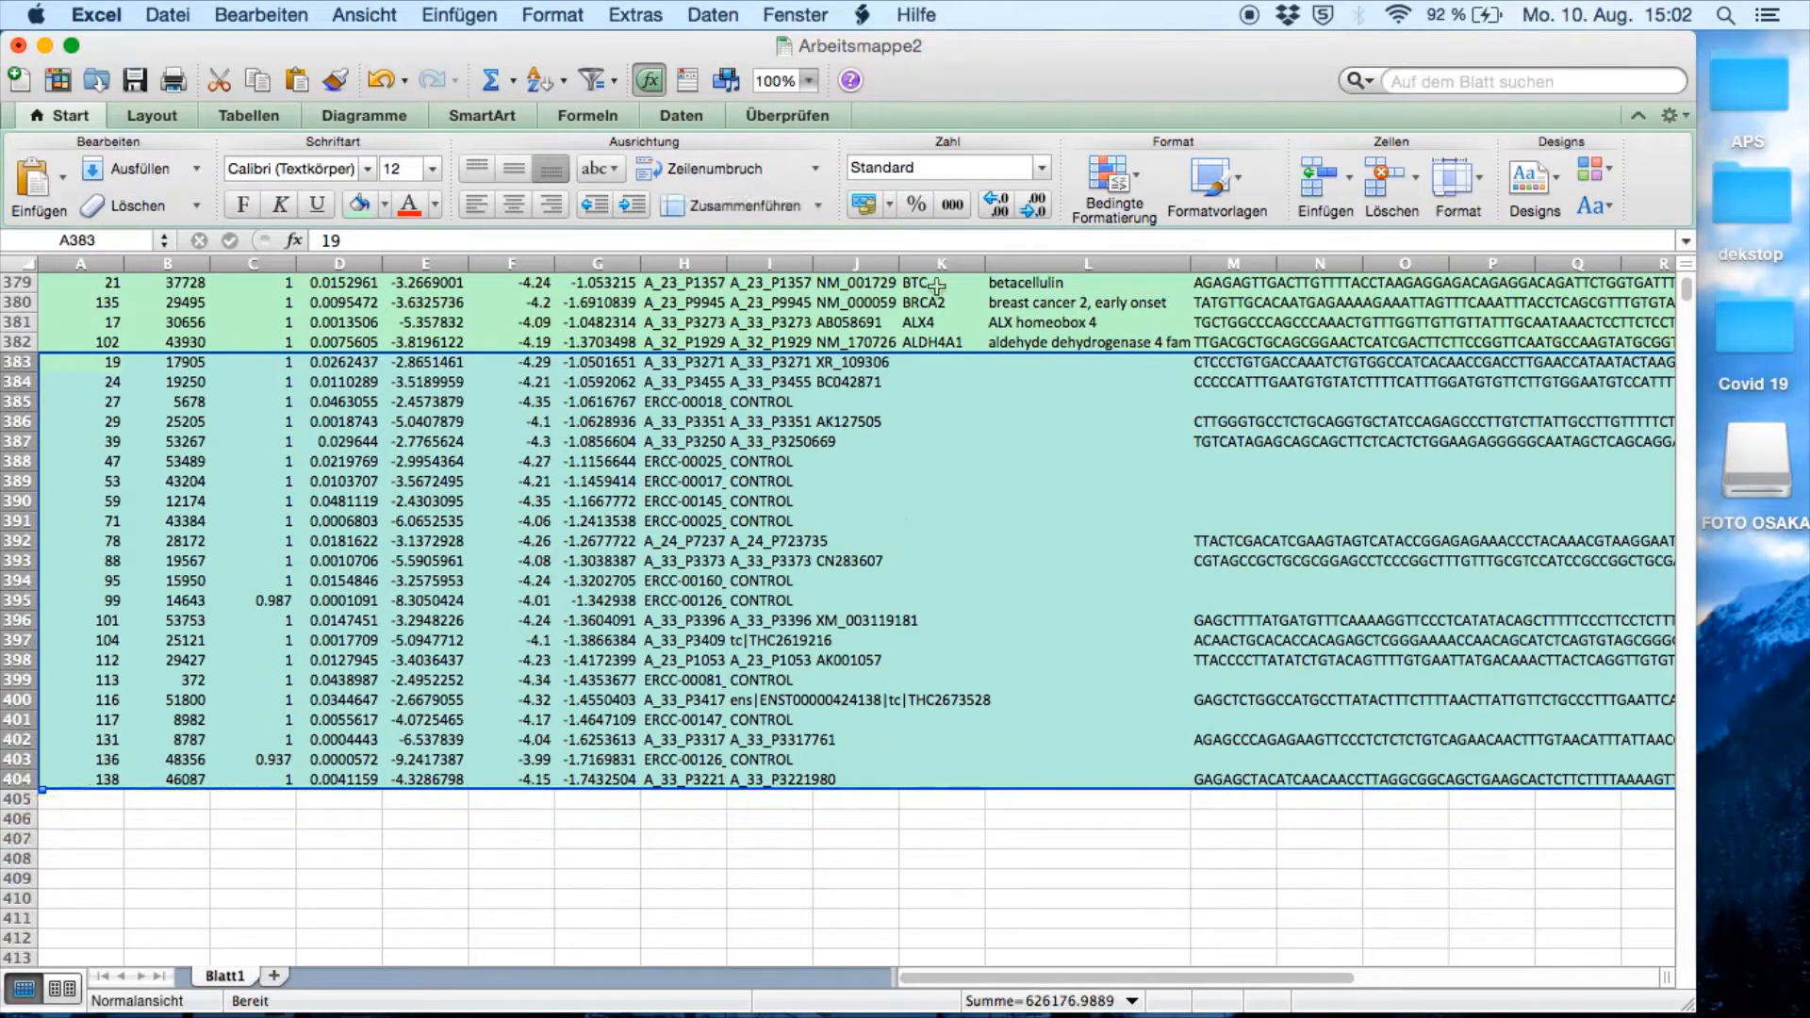
left_click(1384, 174)
Step: Sort the yellow rows by the No column in ascending order and look through the block down to the green rows
scroll(1052, 655, "up", 20)
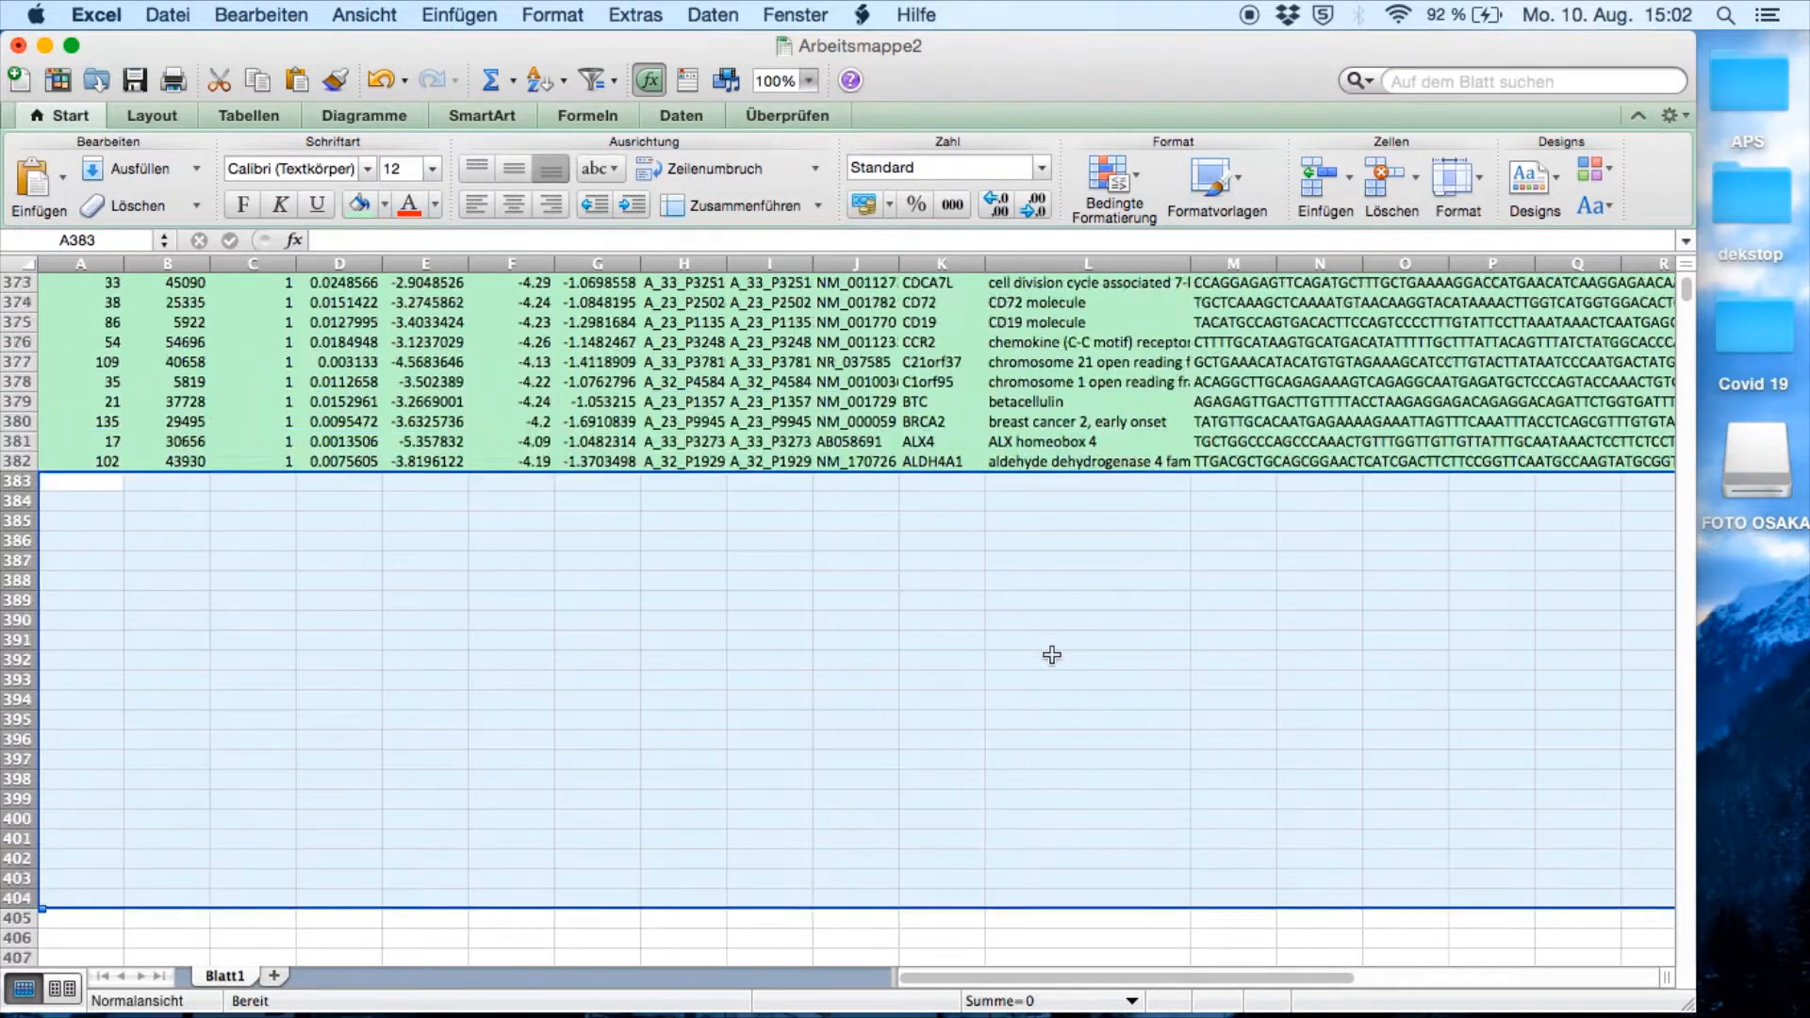
scroll(1051, 655, "up", 15)
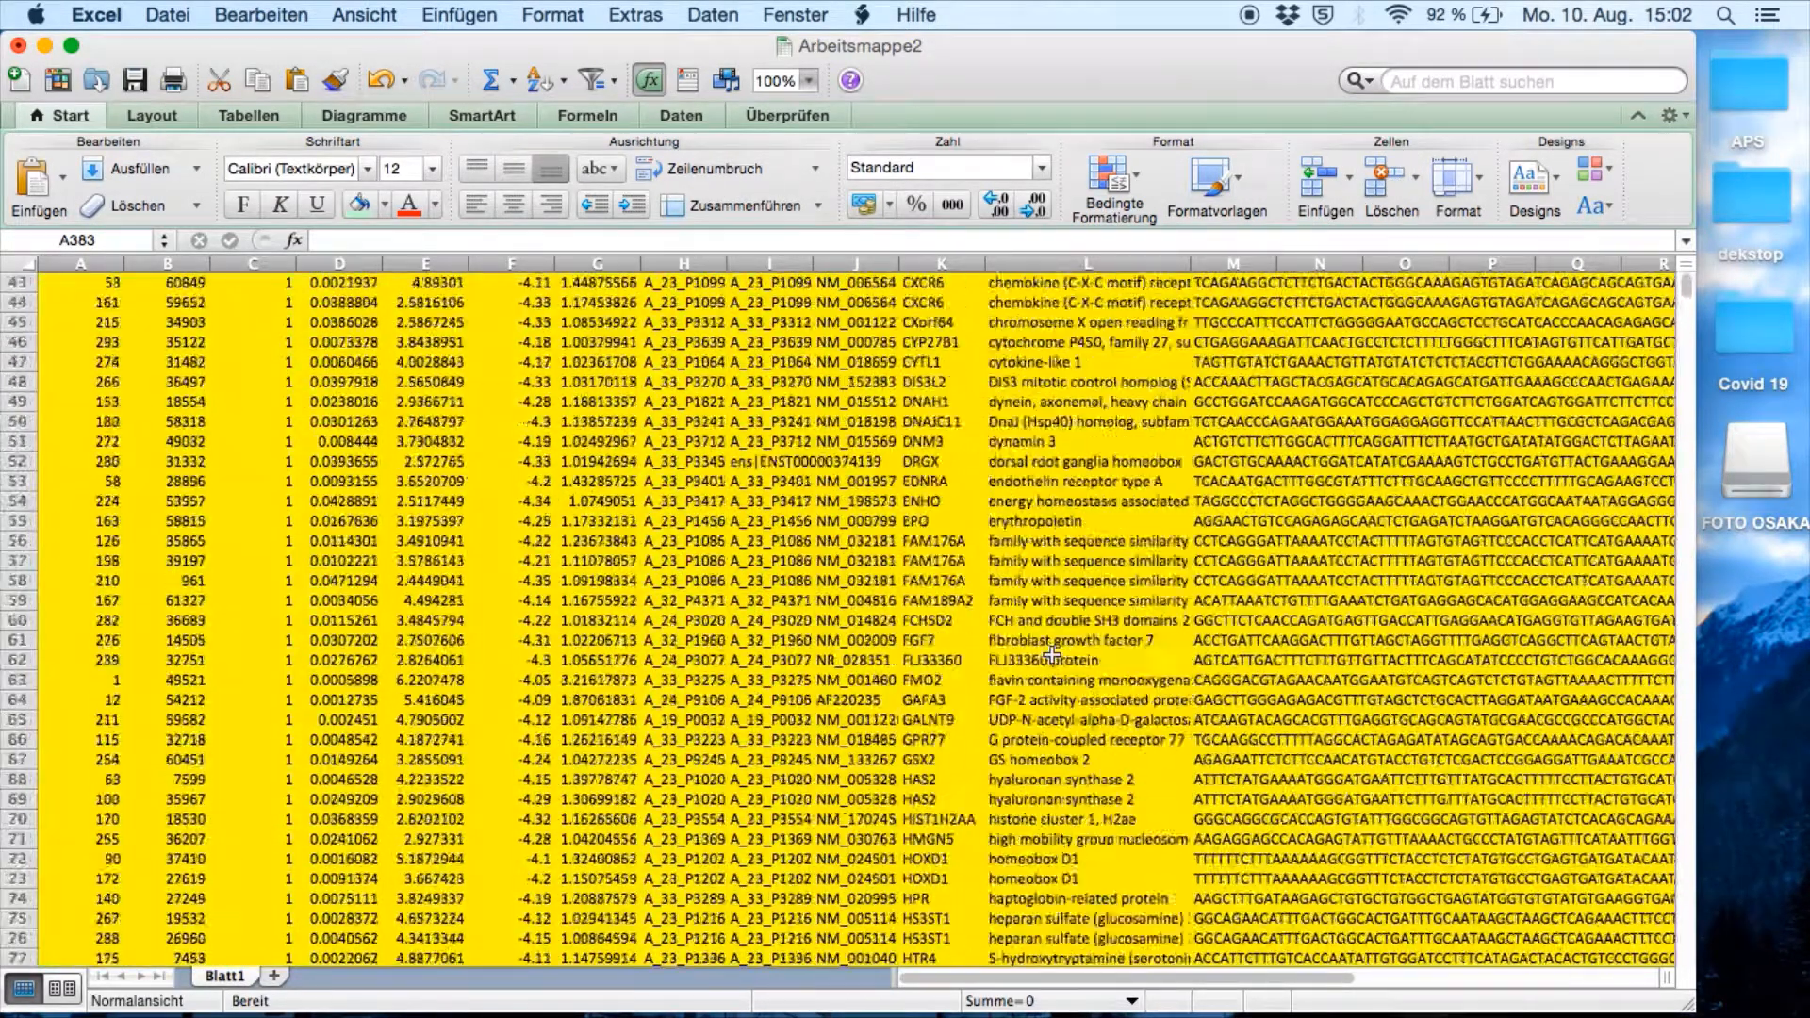
left_click(87, 309)
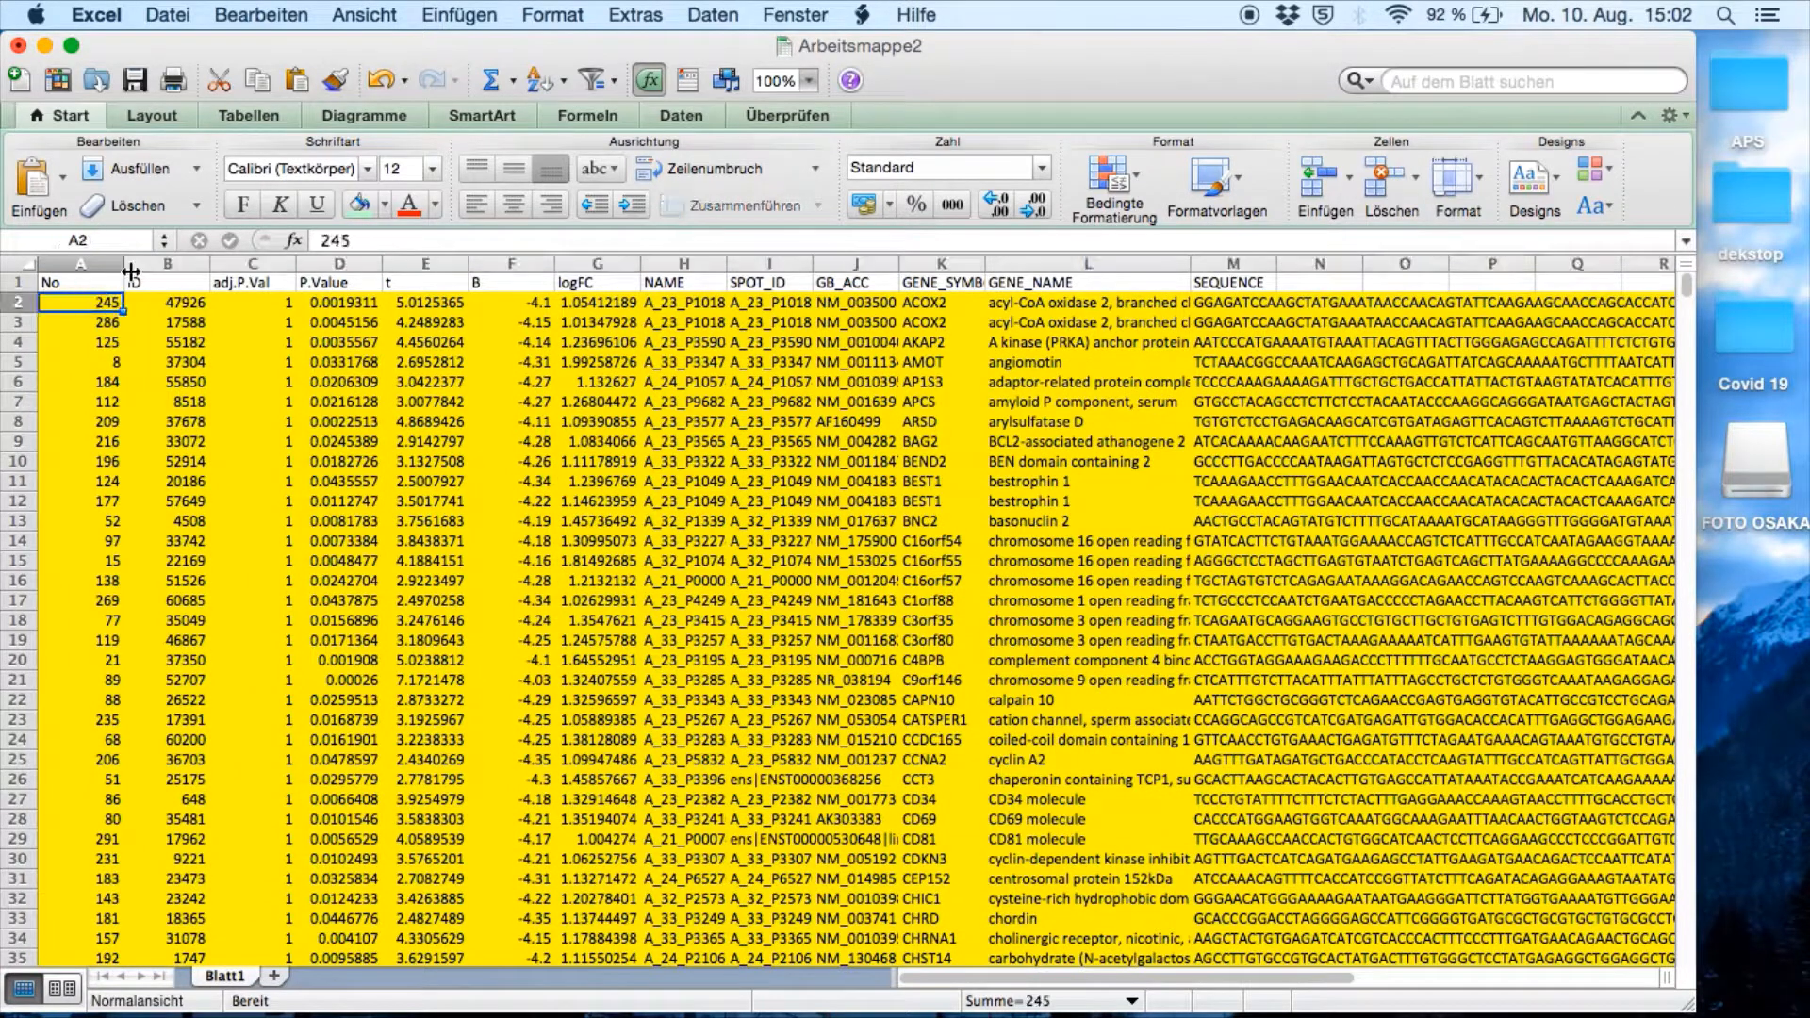
left_click(535, 80)
scroll(234, 574, "down", 15)
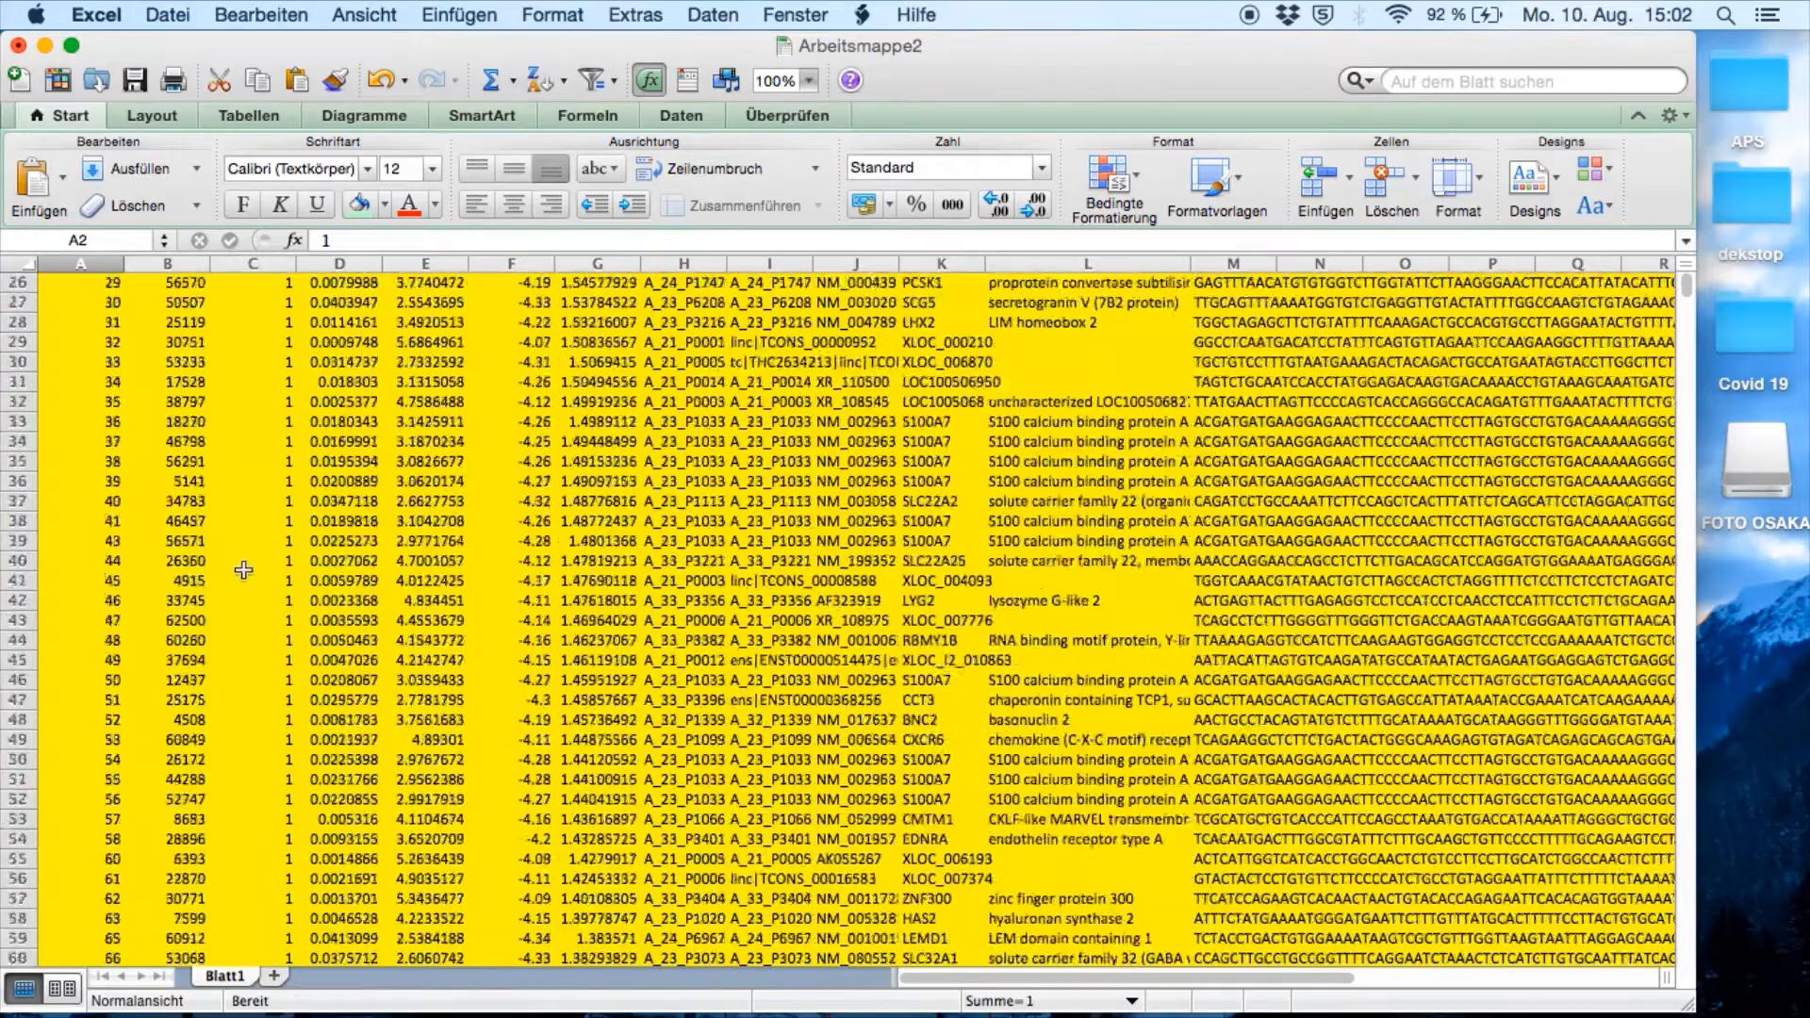
scroll(243, 570, "down", 11)
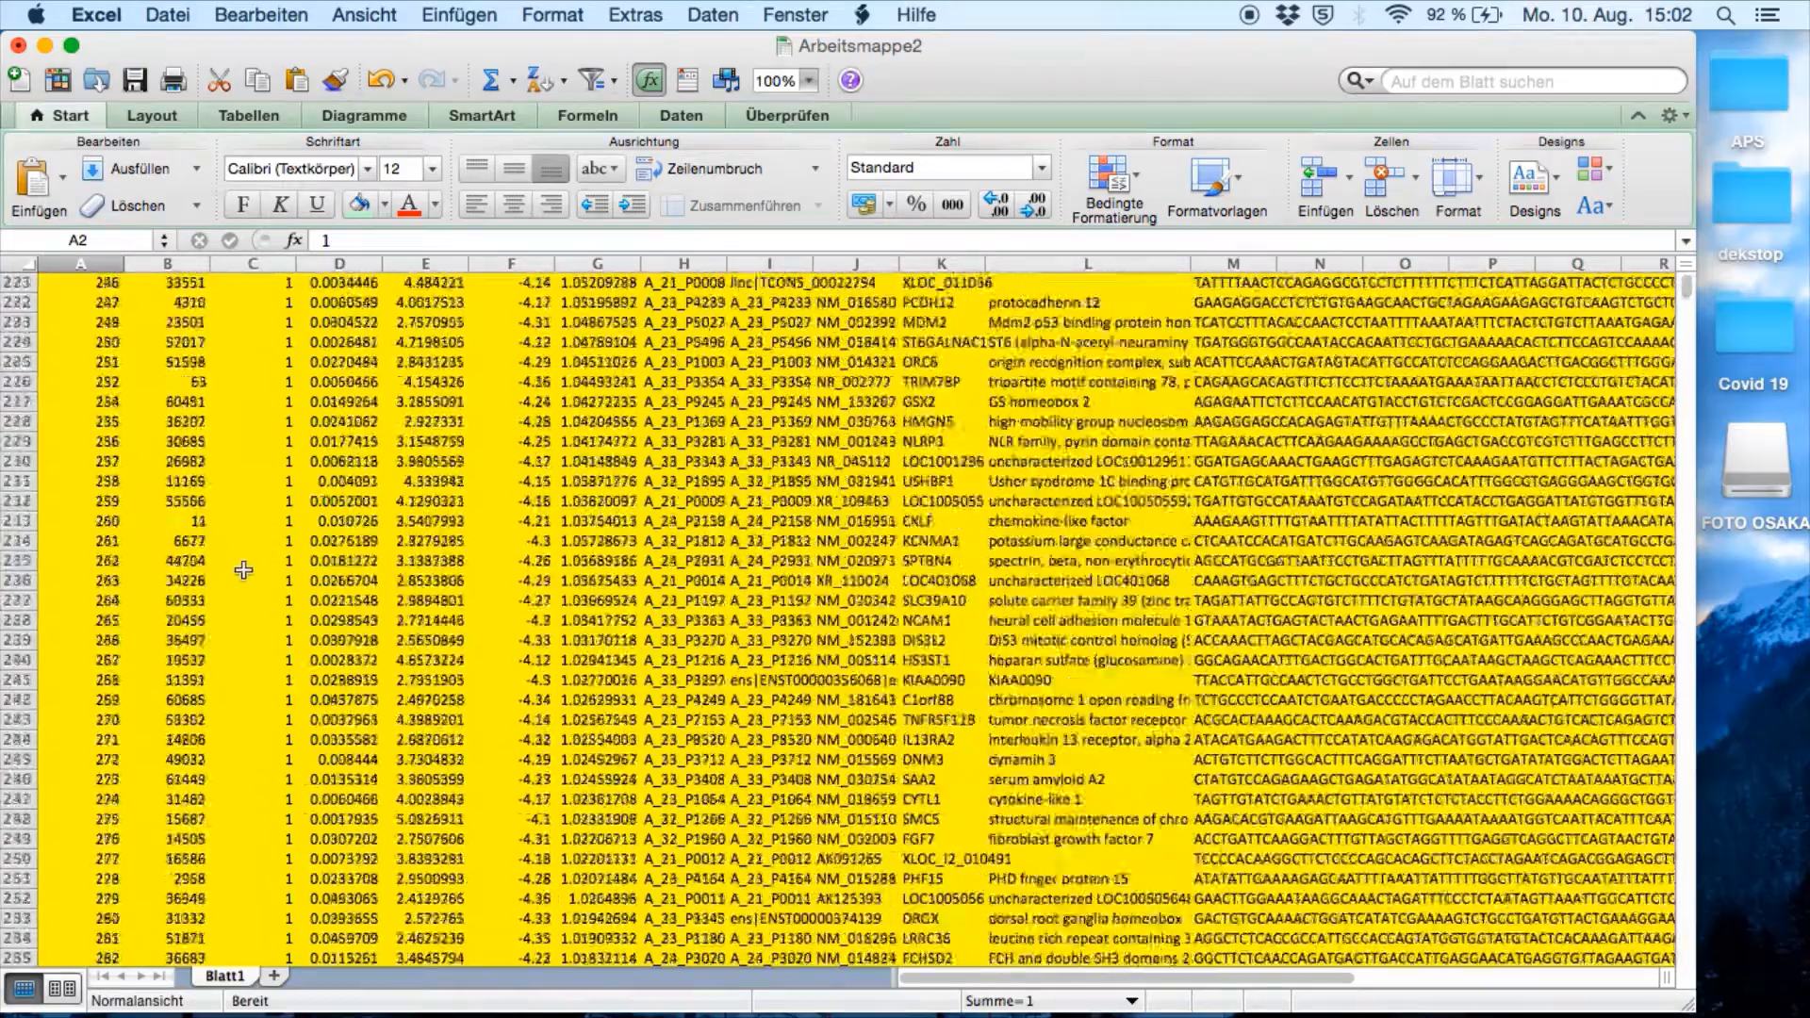
scroll(243, 571, "up", 1)
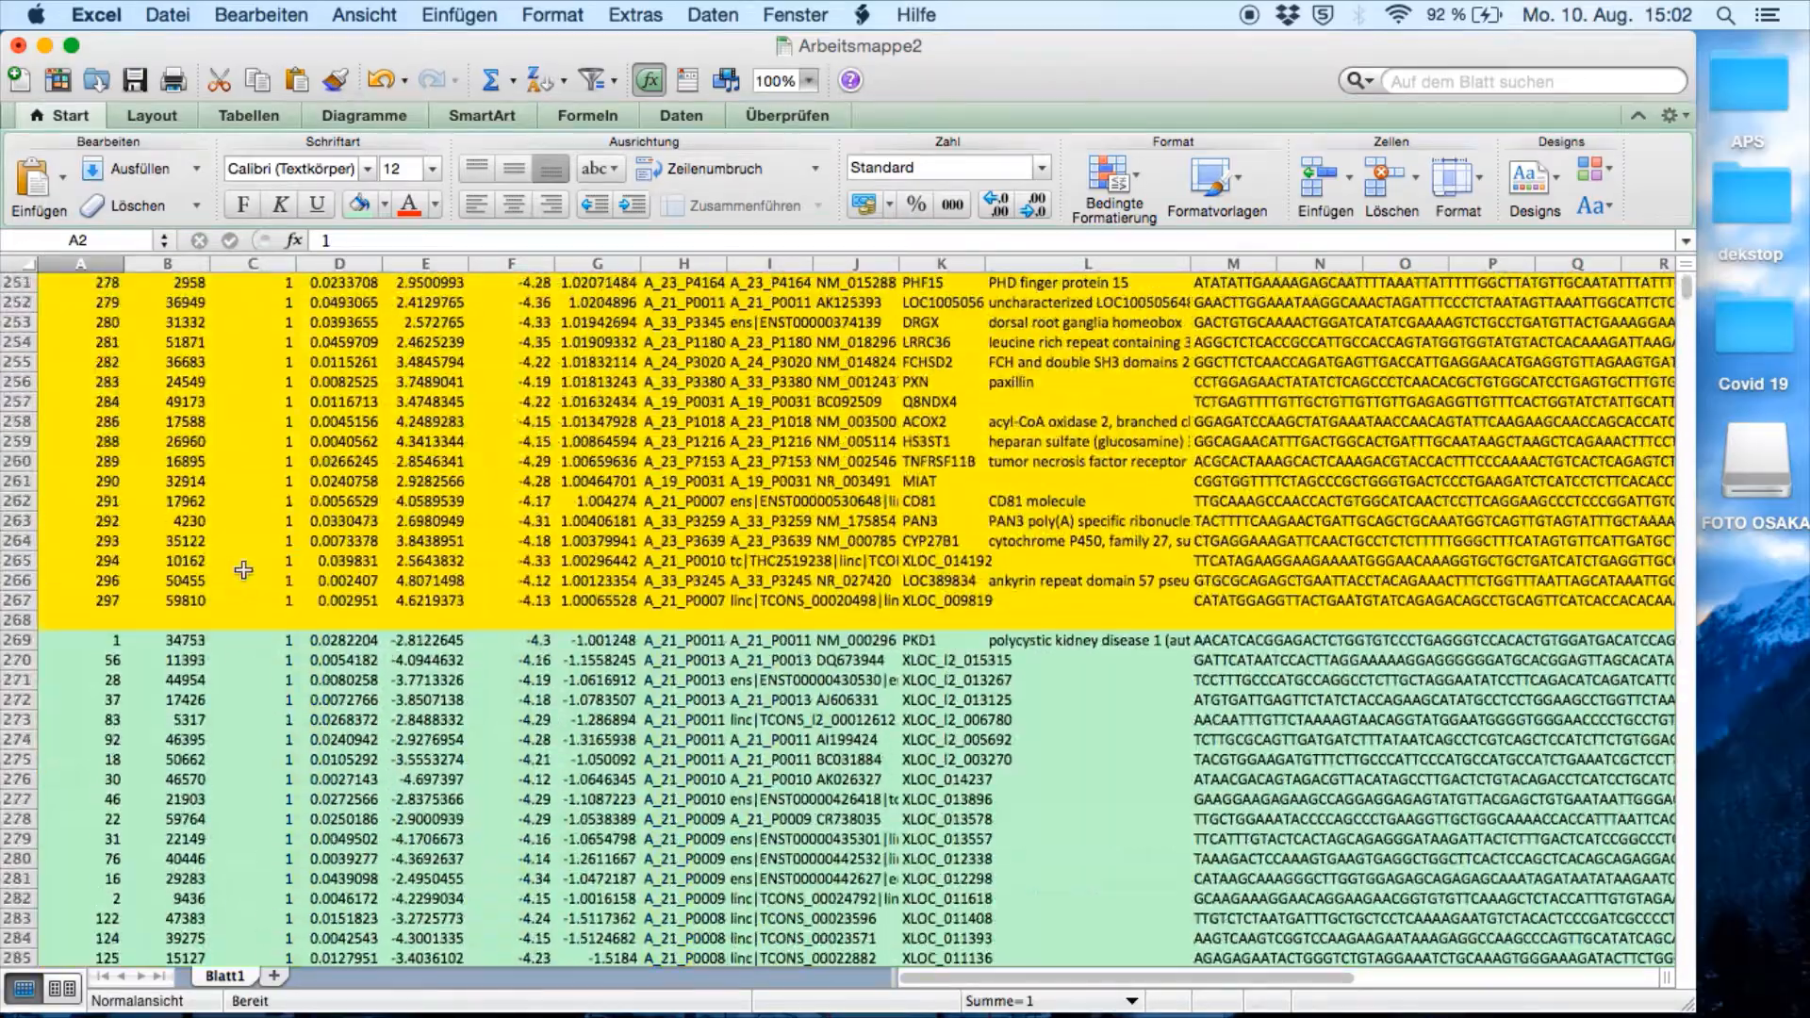
scroll(243, 566, "up", 20)
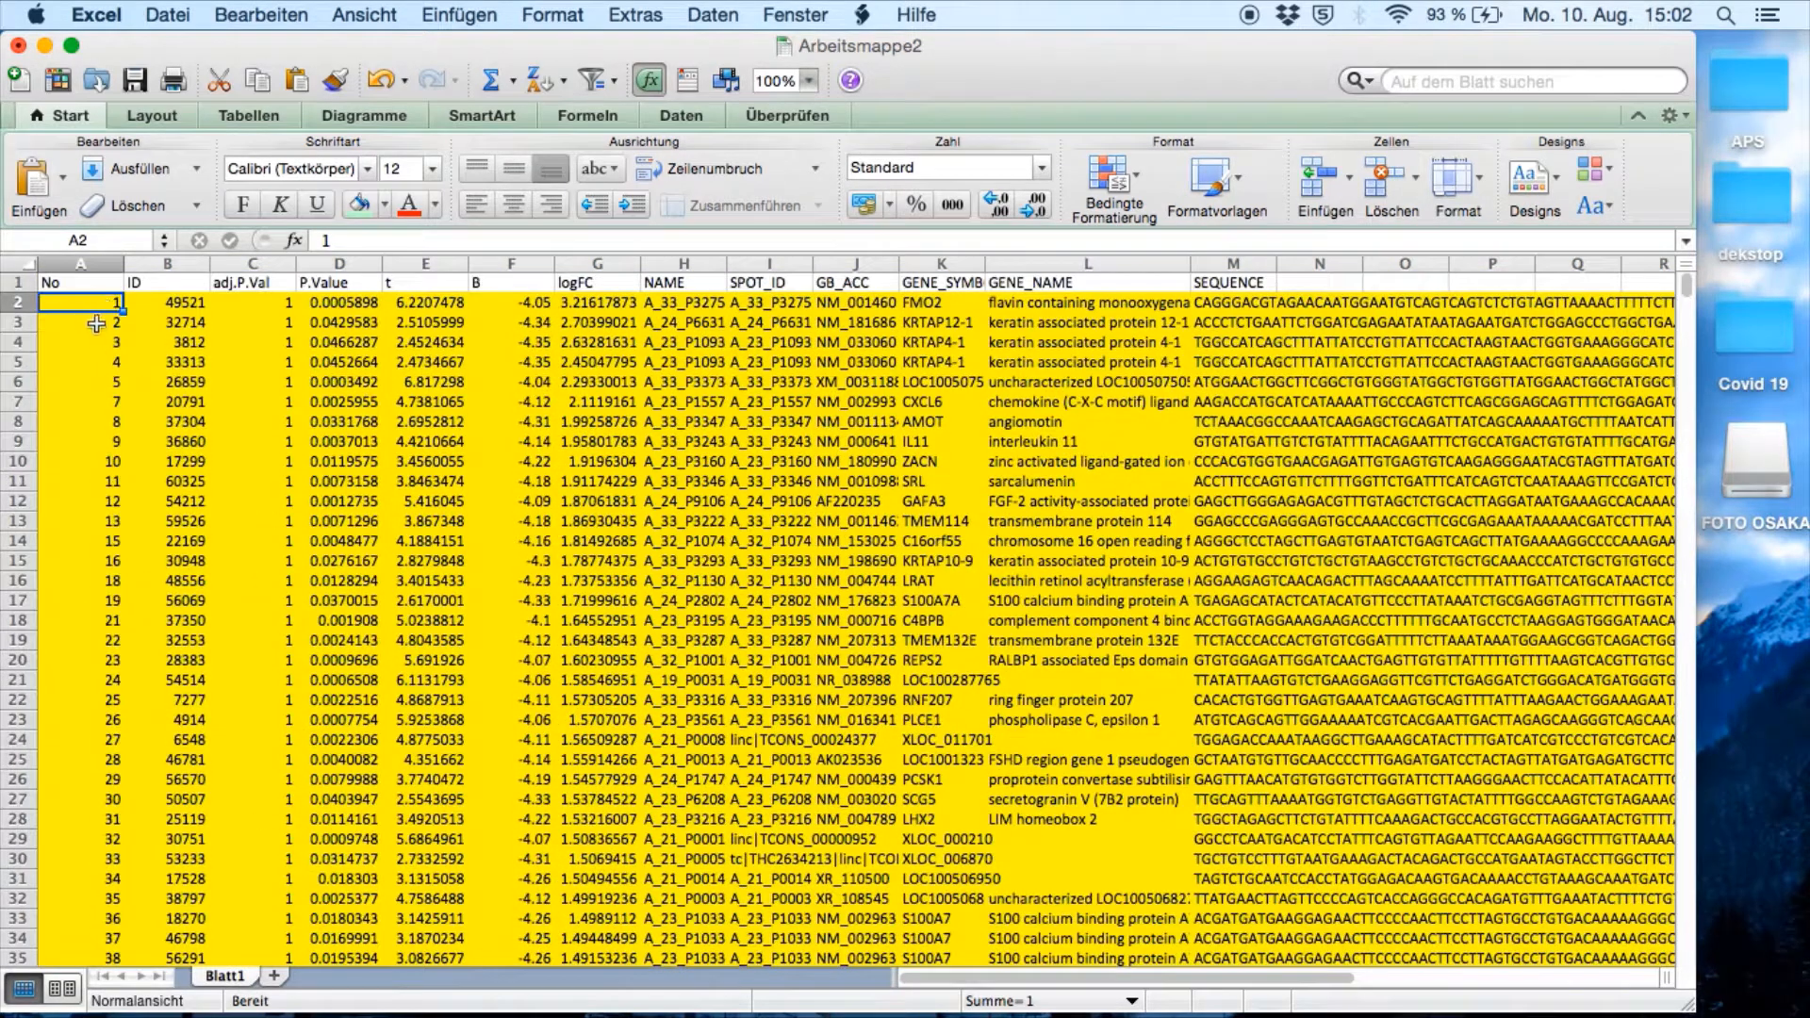
Step: Renumber the yellow rows consecutively from 1 to 266 in the No column, rows 2 to 267
left_click(97, 322, "shift")
left_click_drag(125, 330, 86, 1012)
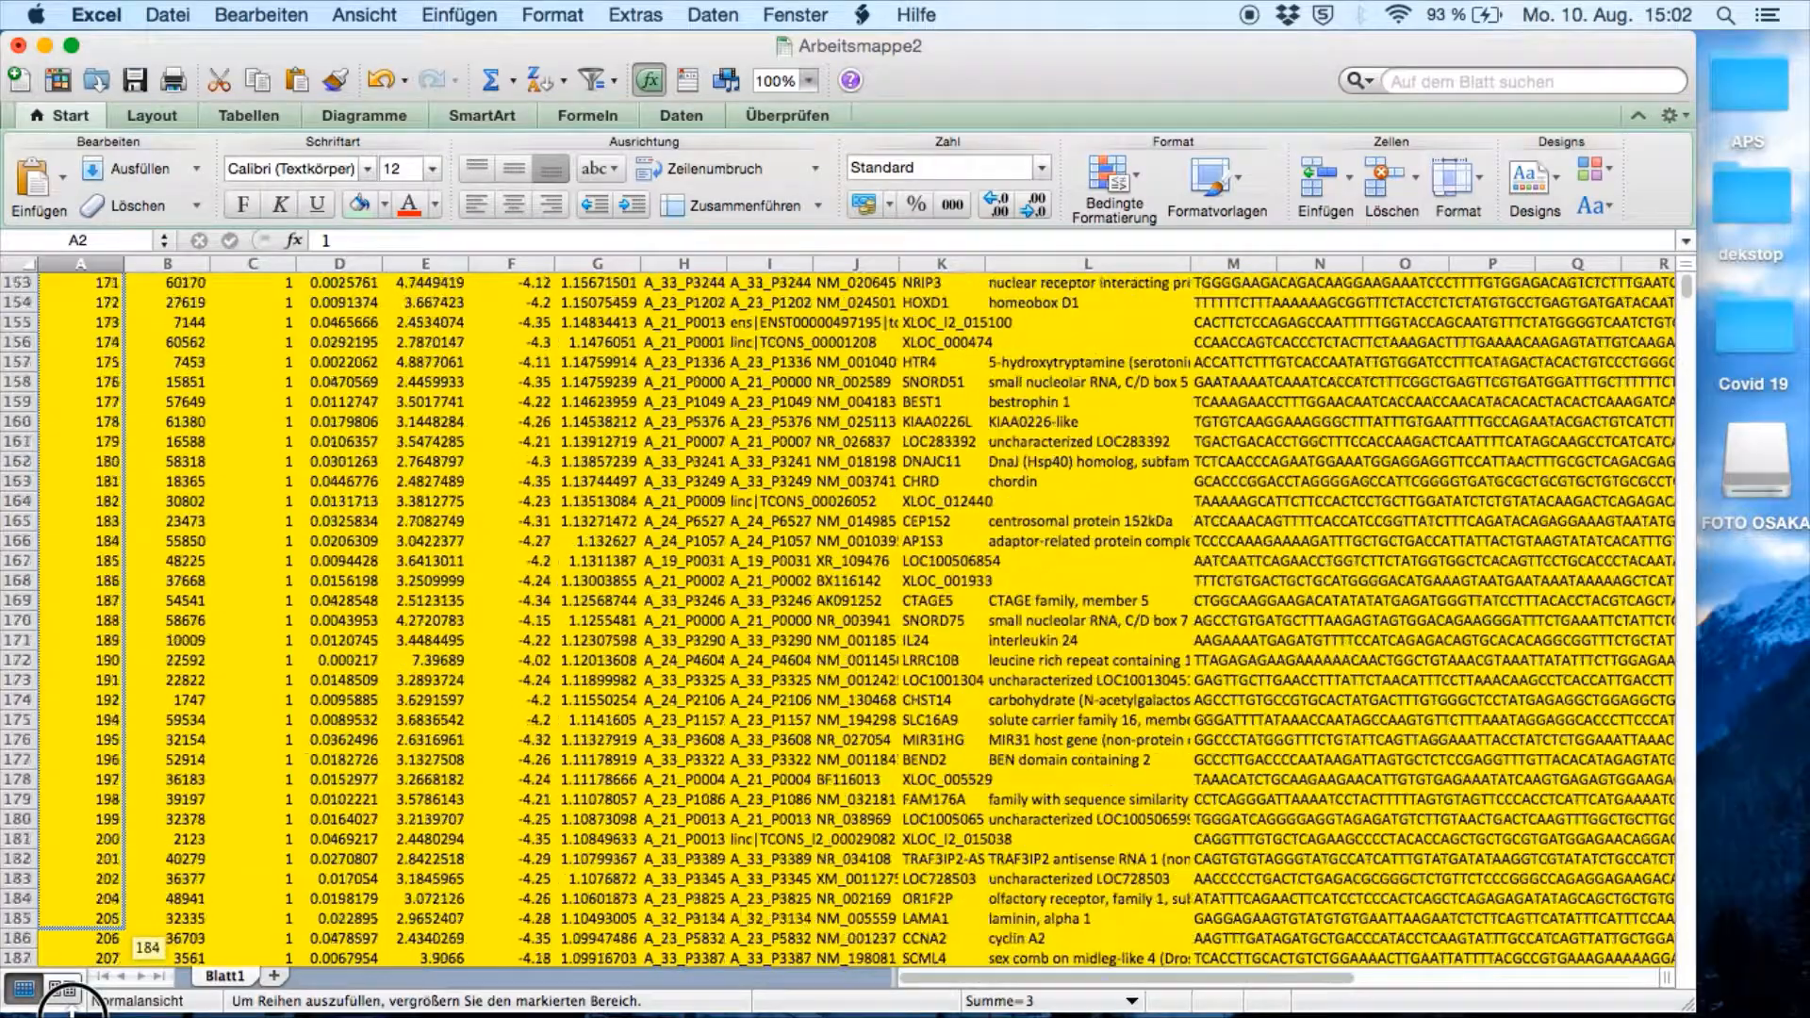
left_click_drag(60, 1009, 90, 628)
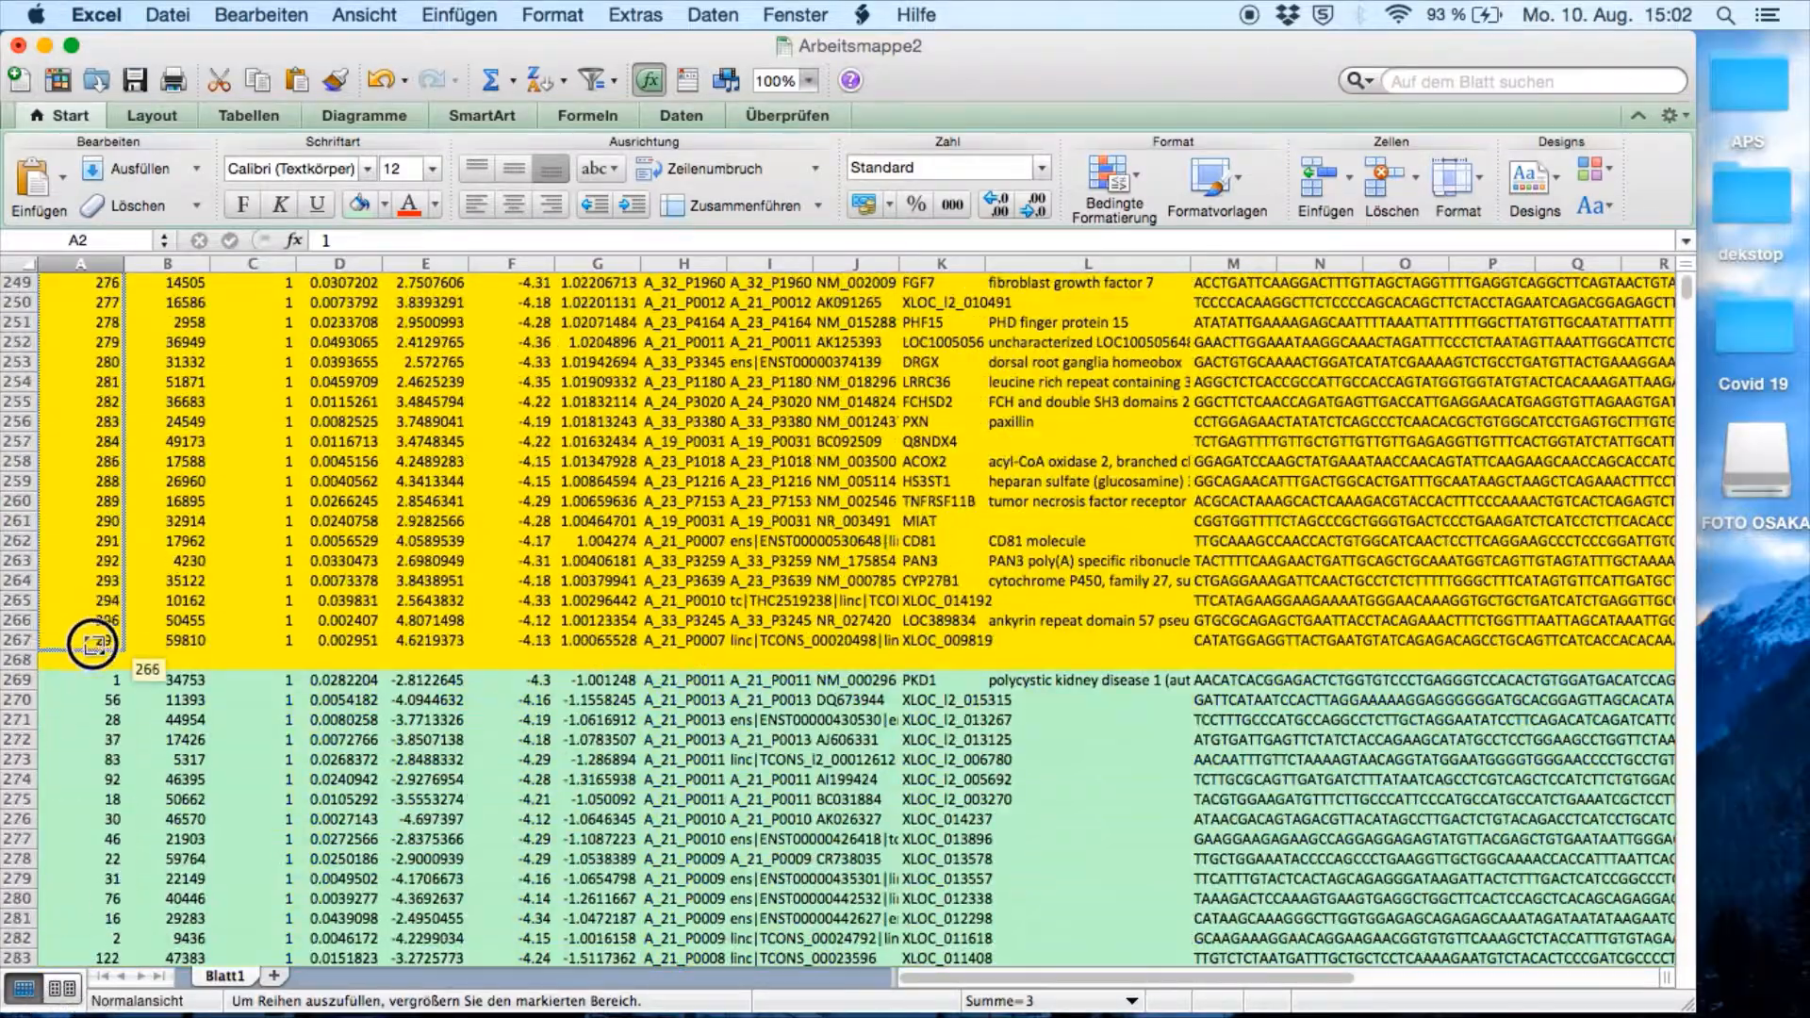
Step: Renumber the green rows consecutively in the No column, starting with 1 and 2 in rows 269 and 270, and review the table
left_click(90, 682)
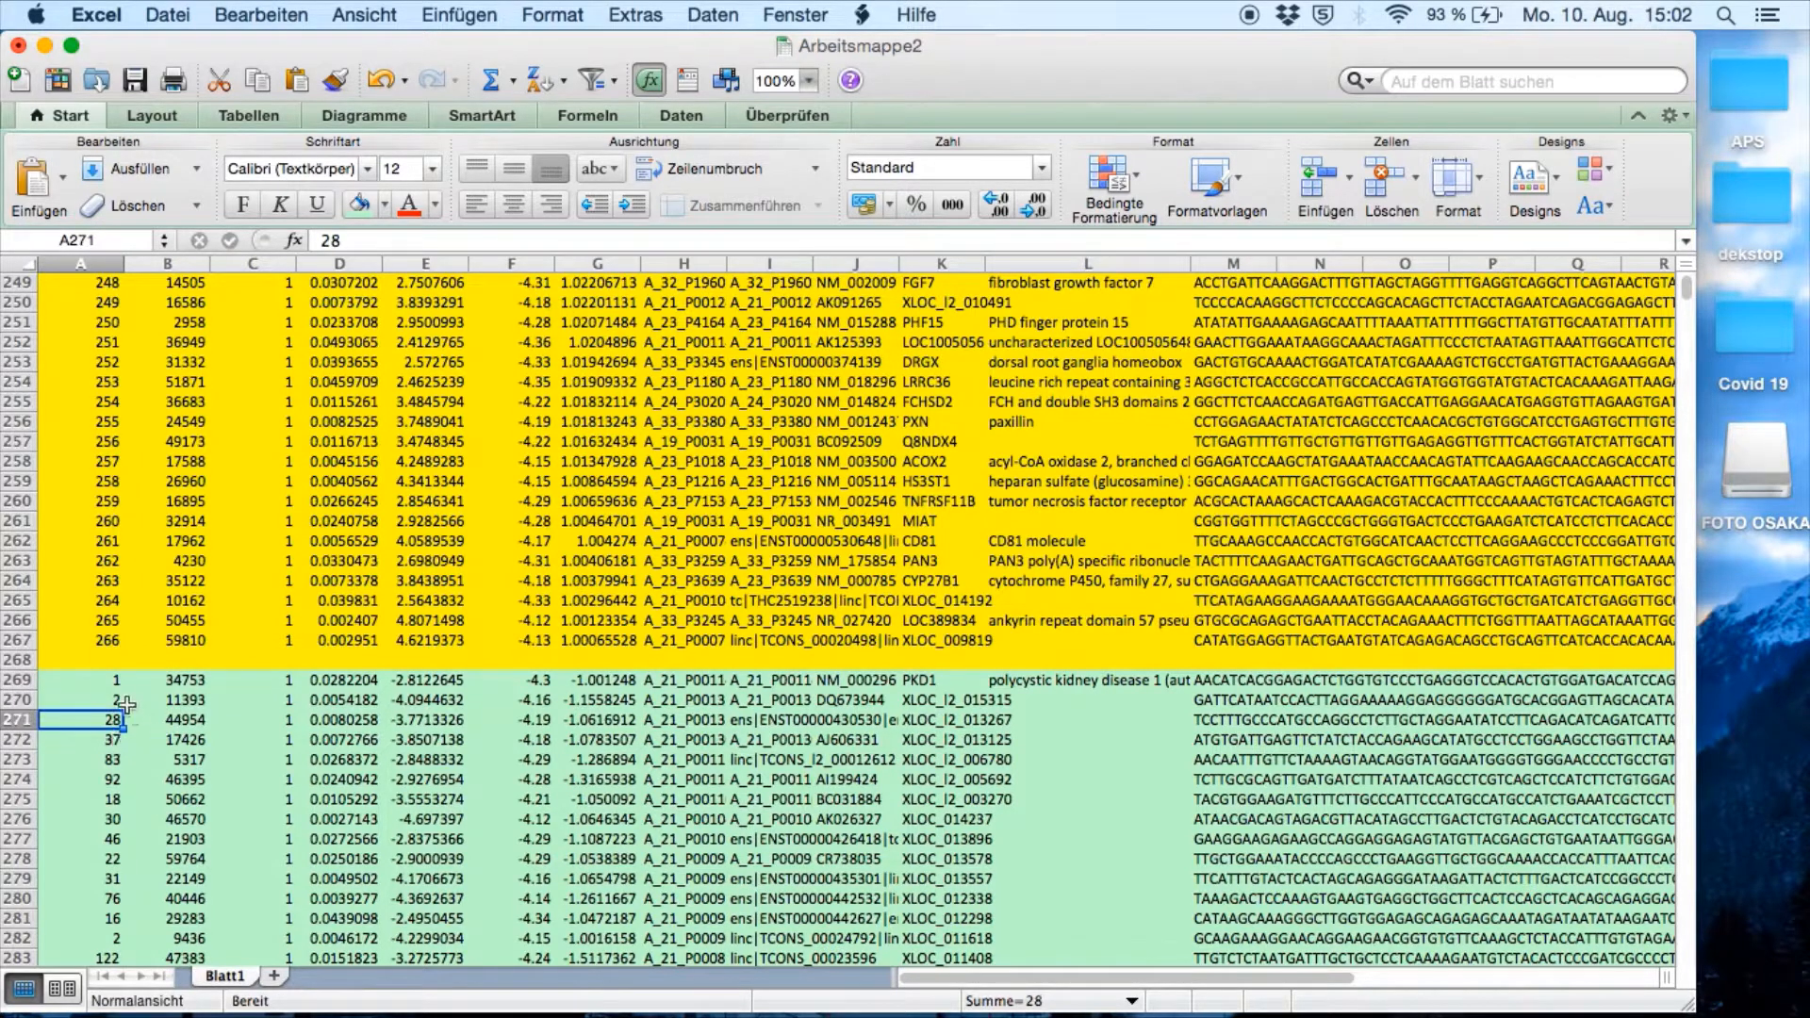
left_click_drag(108, 696, 103, 639)
left_click(288, 716)
scroll(634, 585, "up", 15)
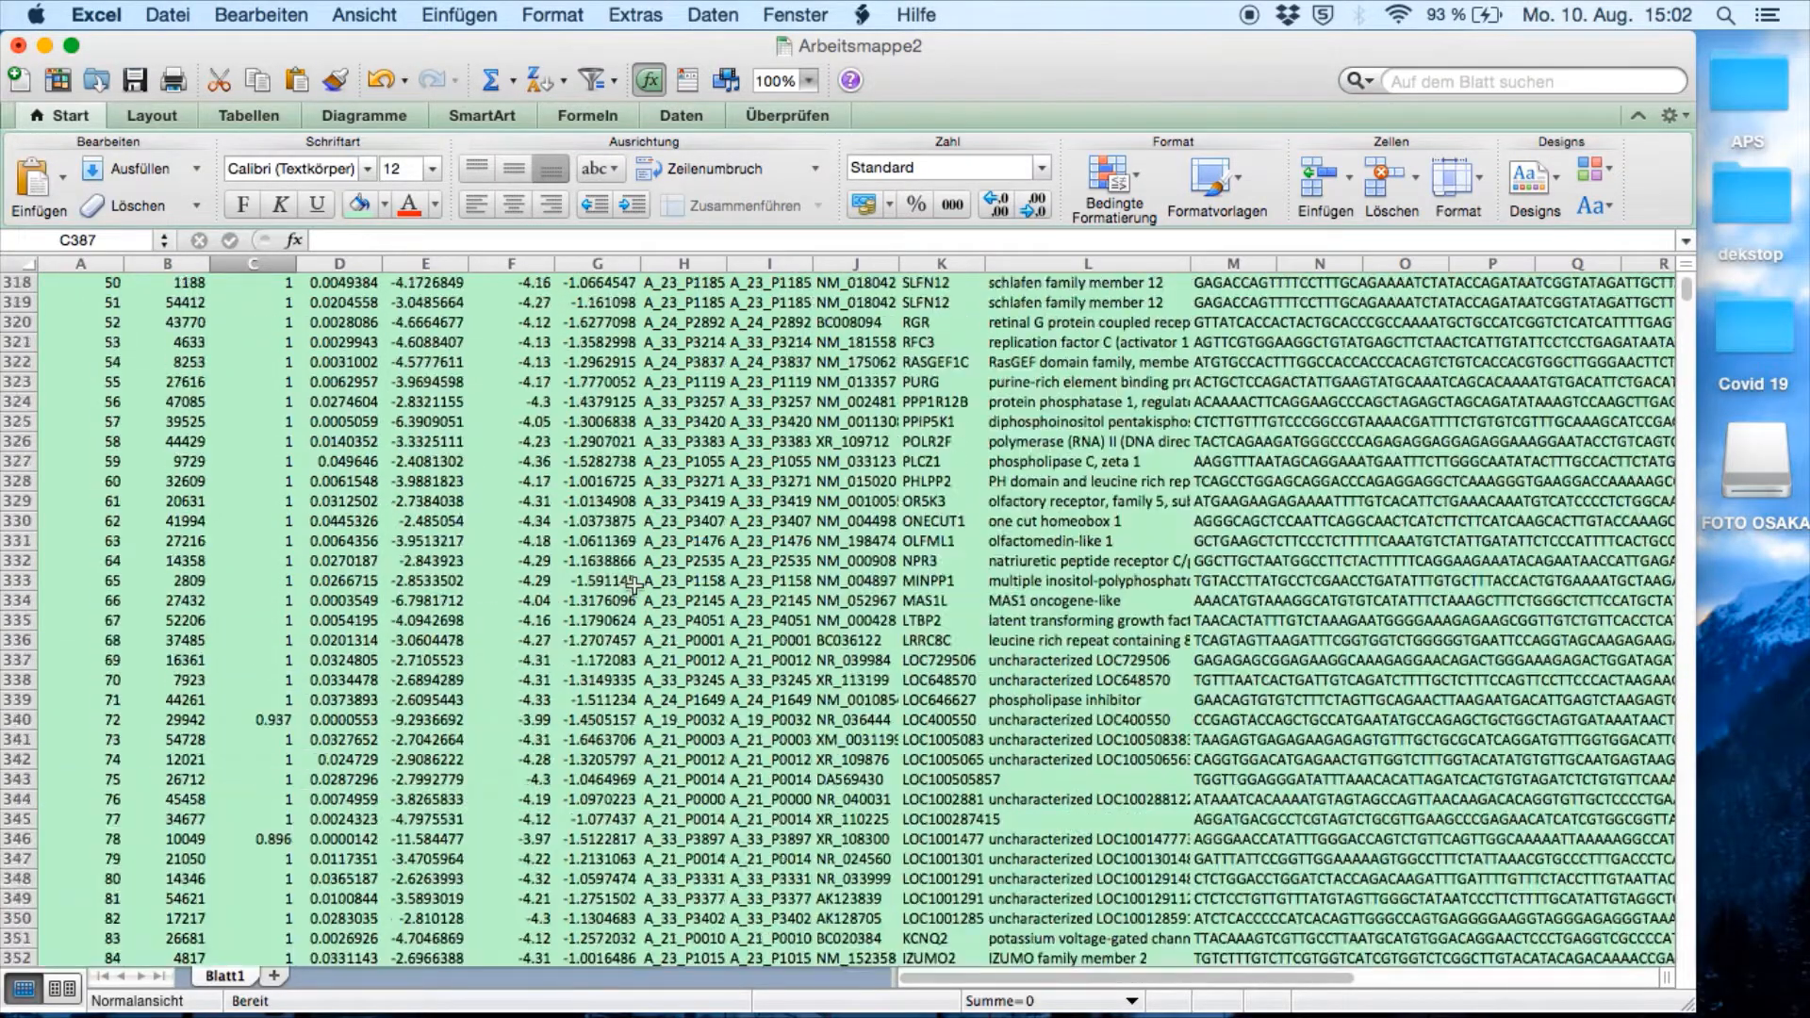
scroll(633, 586, "up", 20)
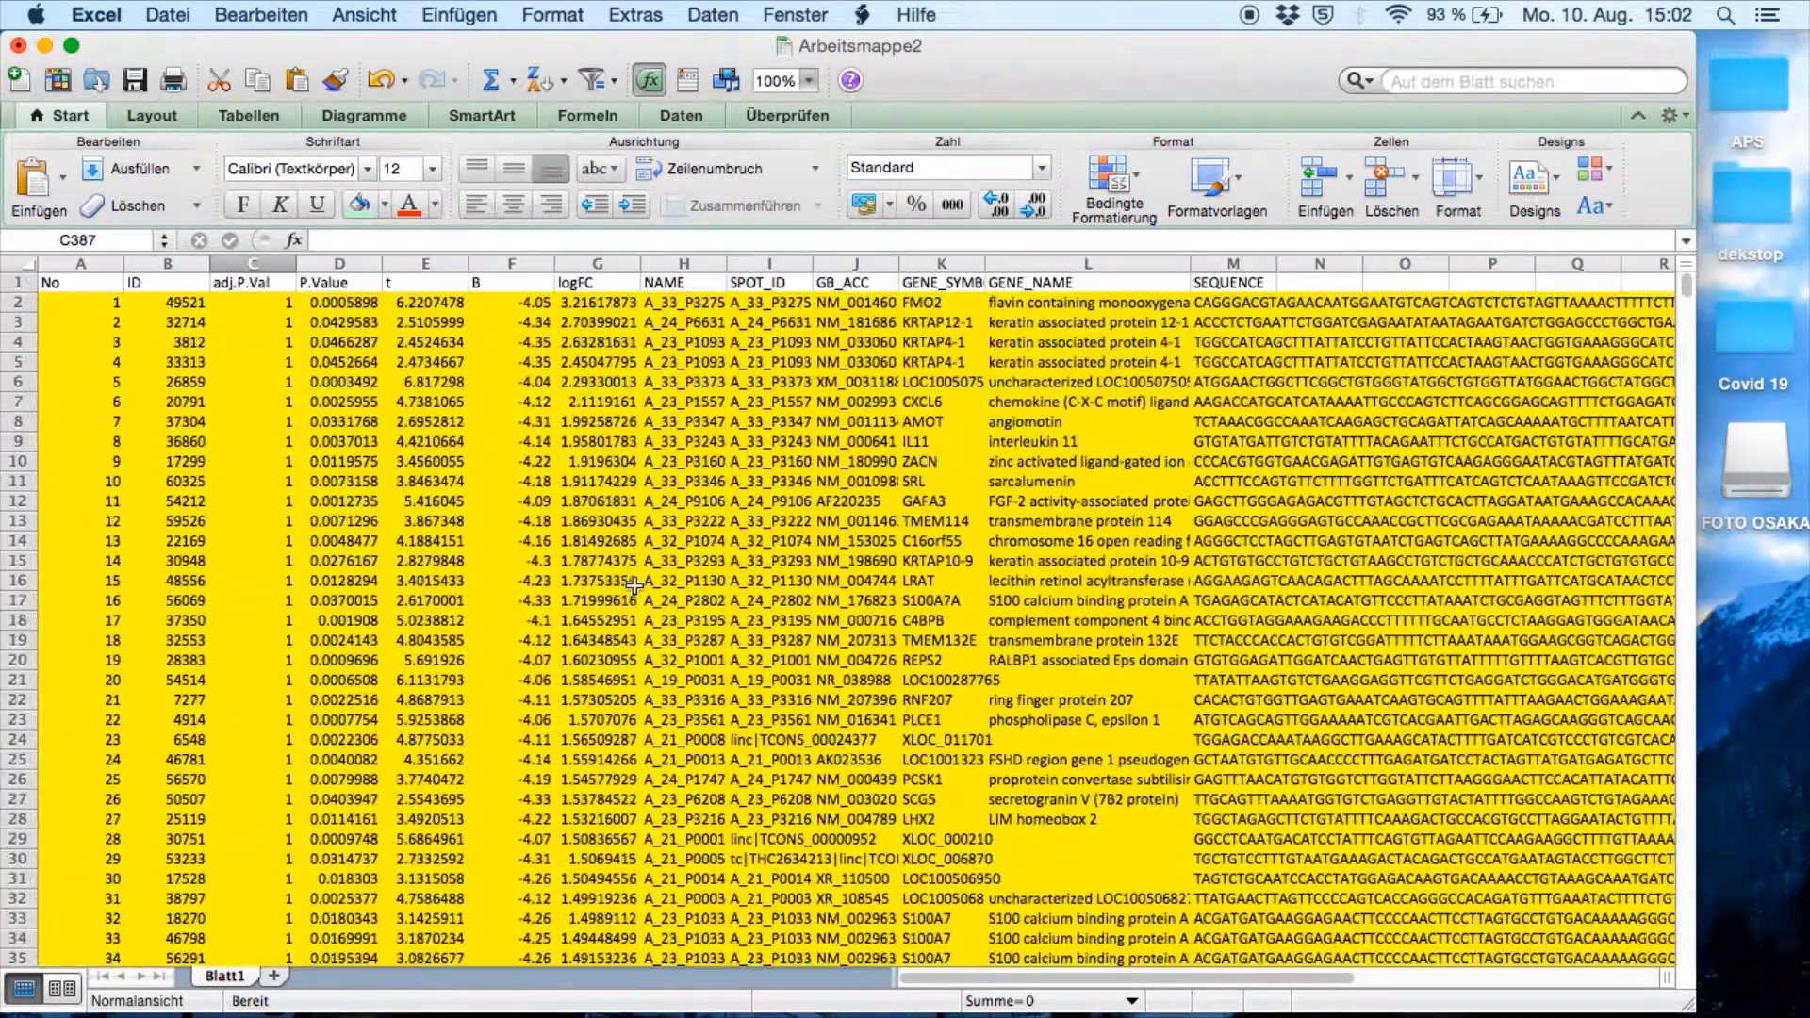
left_click(858, 362)
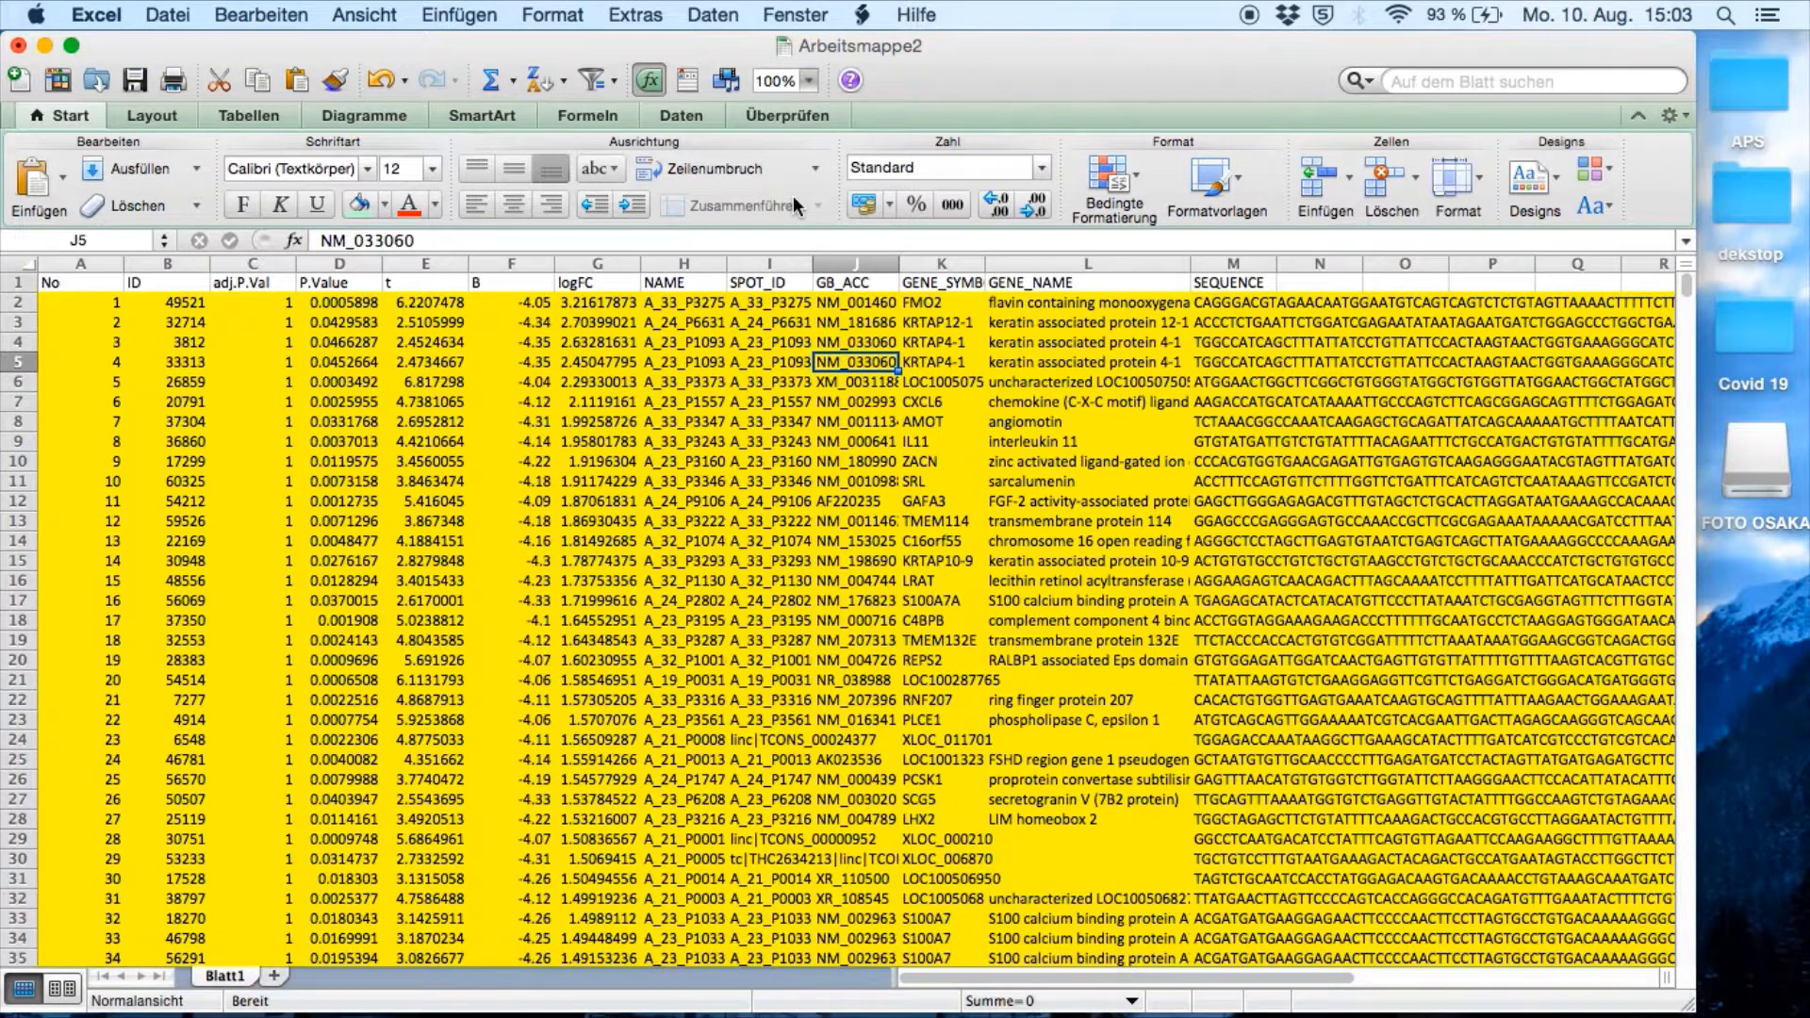
Step: Minimize the Excel workbook and the Safari window to clear the desktop
left_click(45, 46)
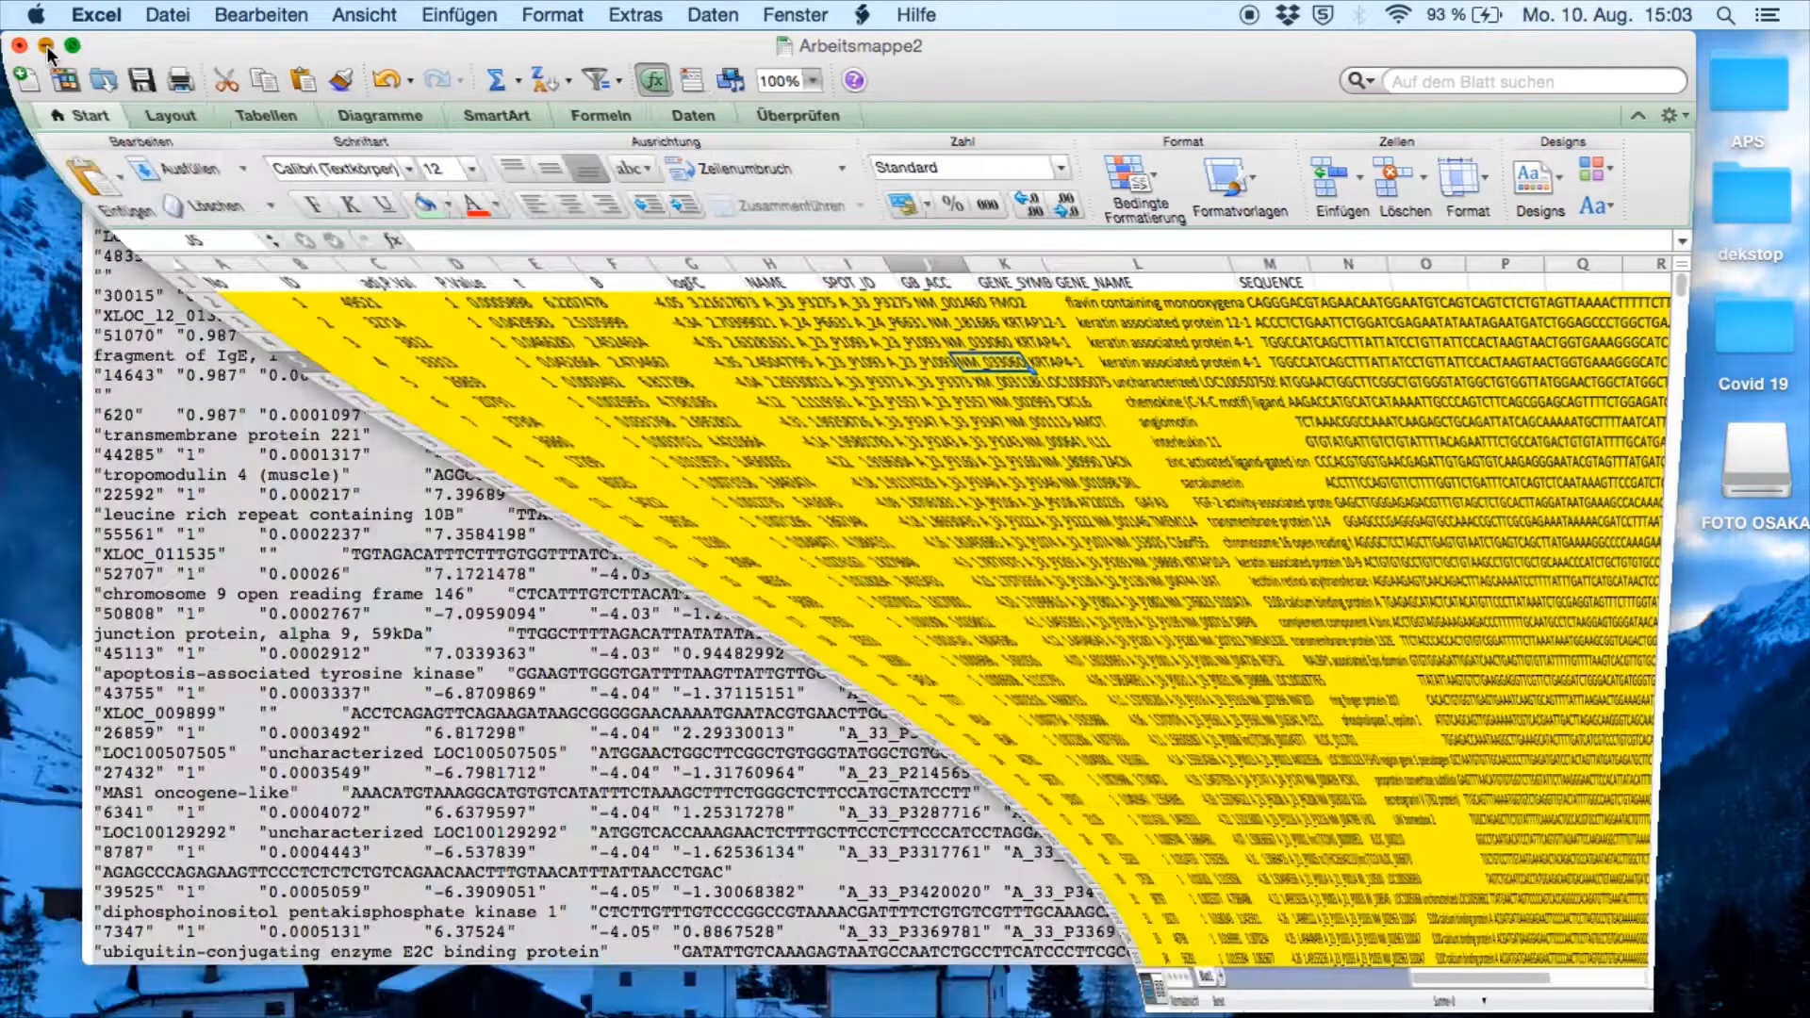
left_click(424, 40)
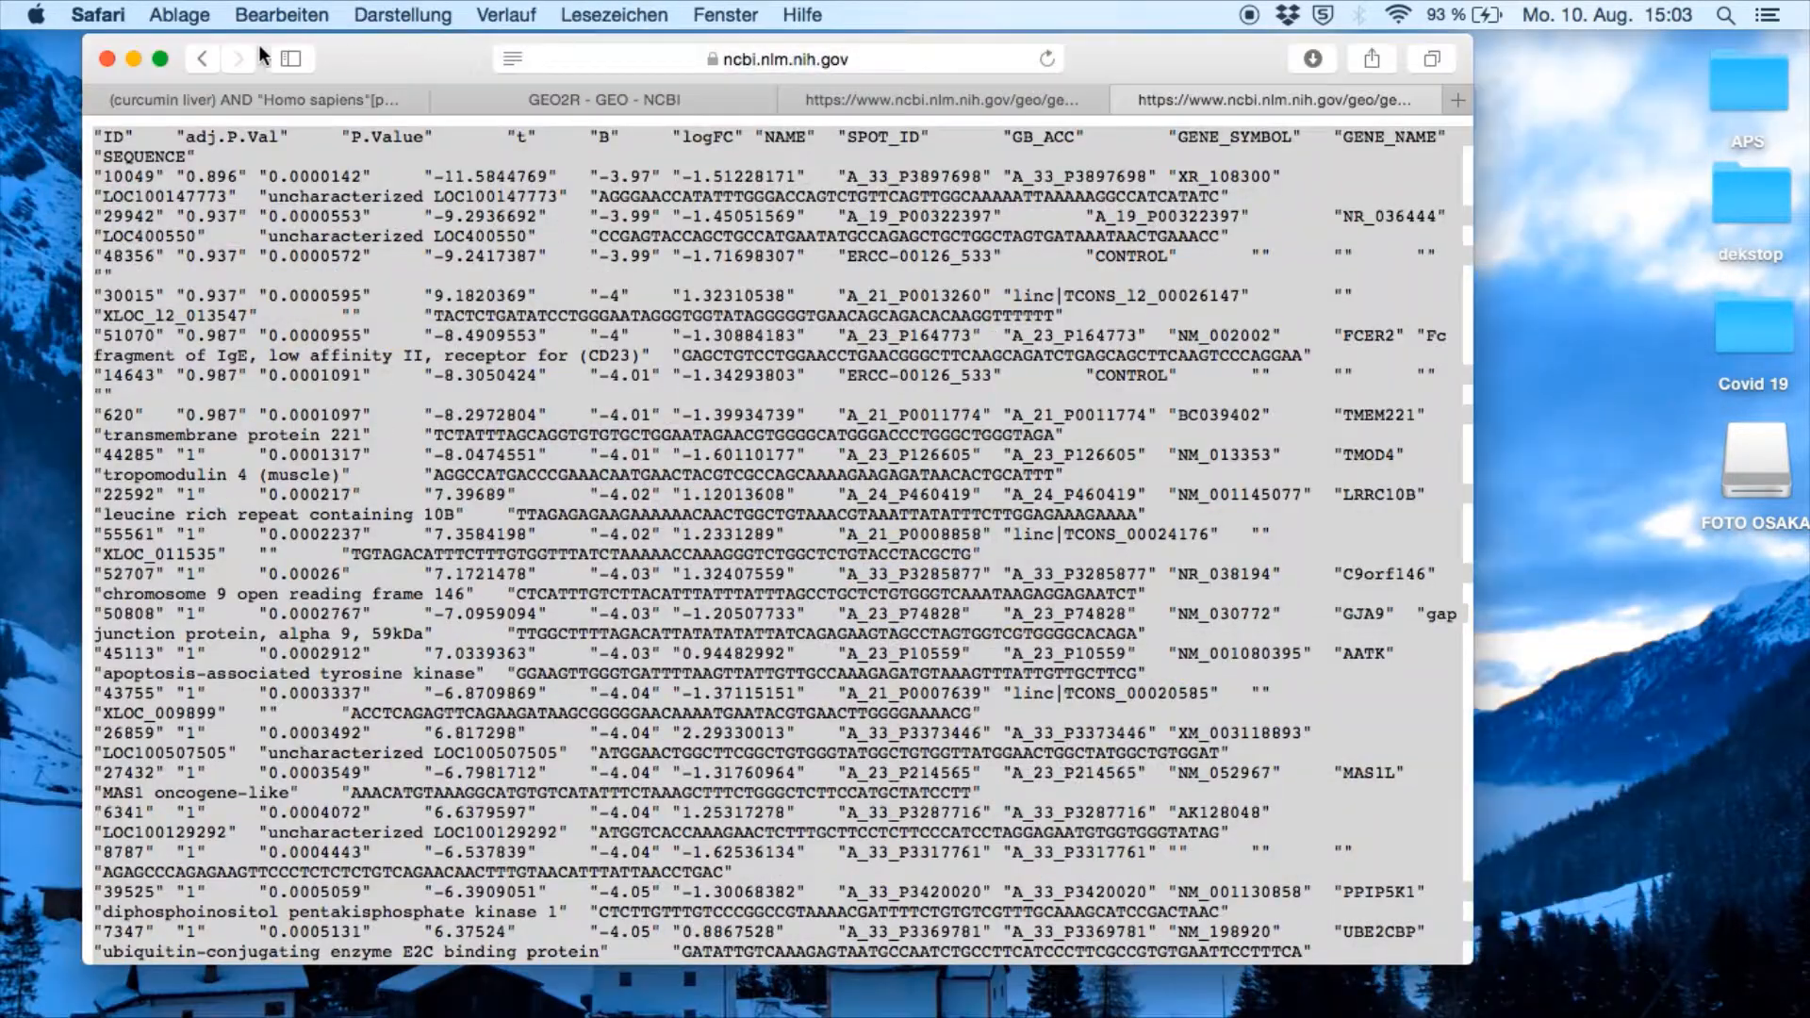
left_click(133, 58)
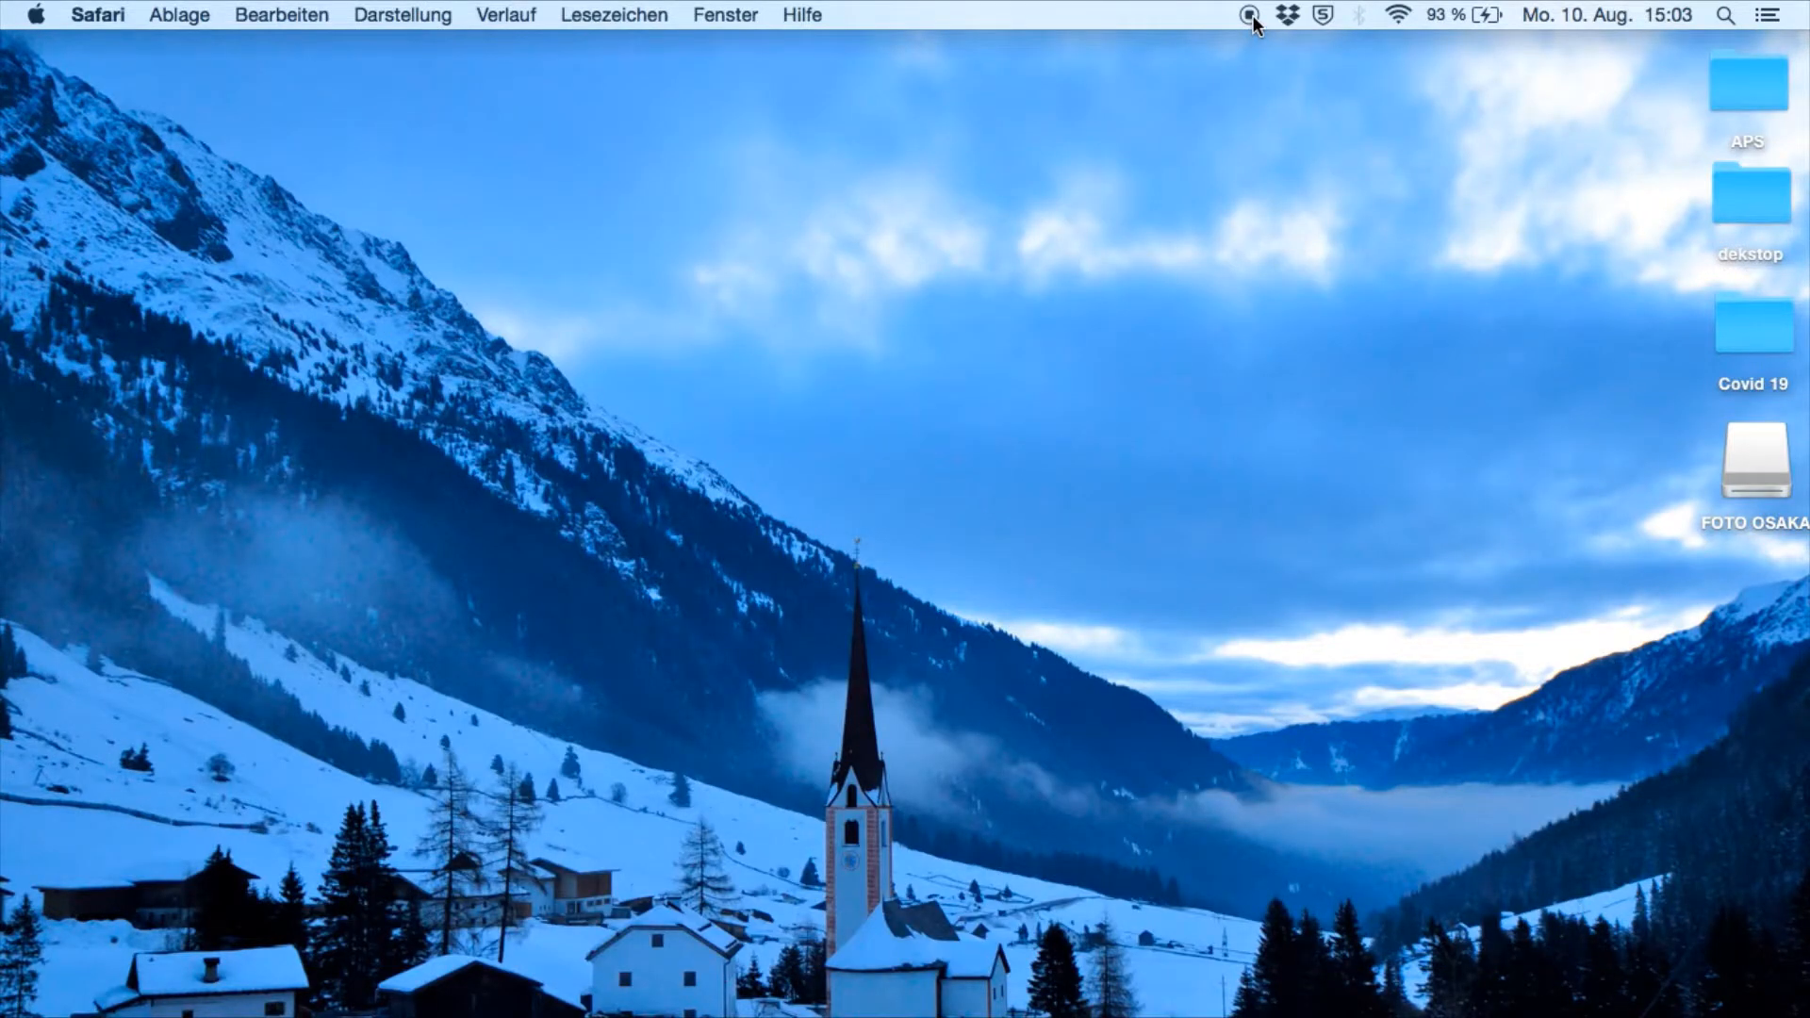
left_click(1249, 15)
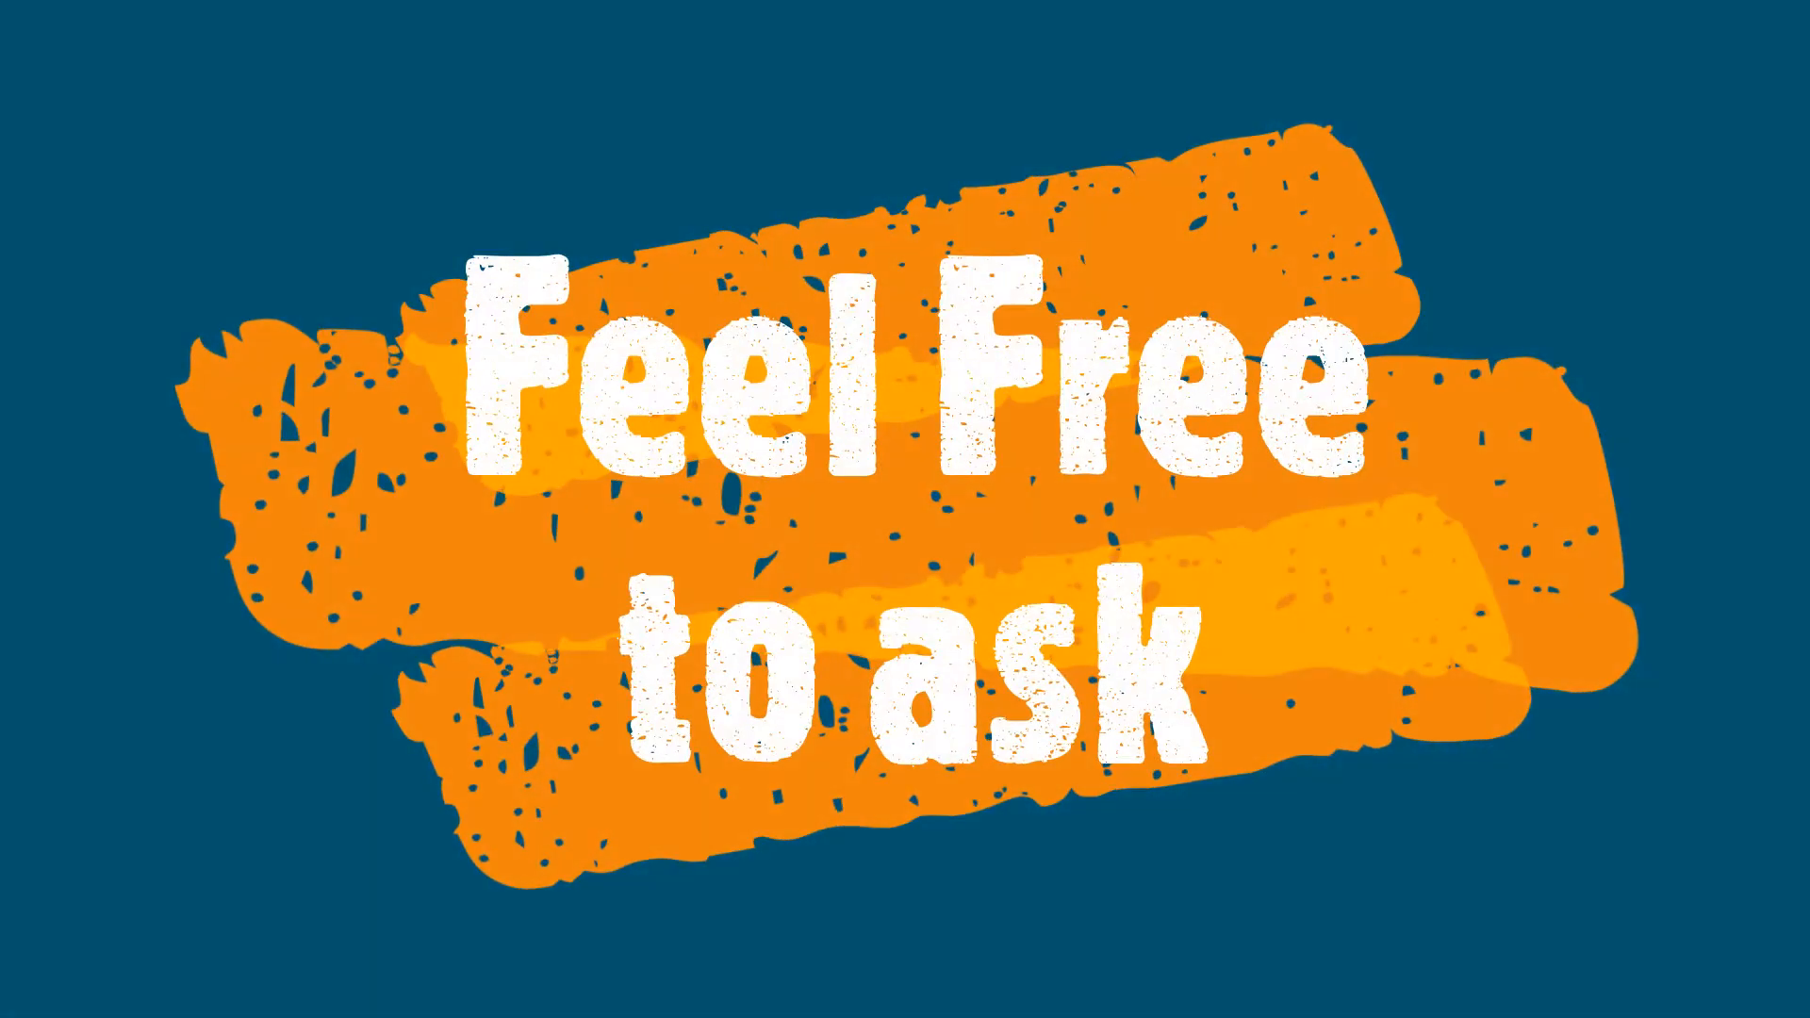